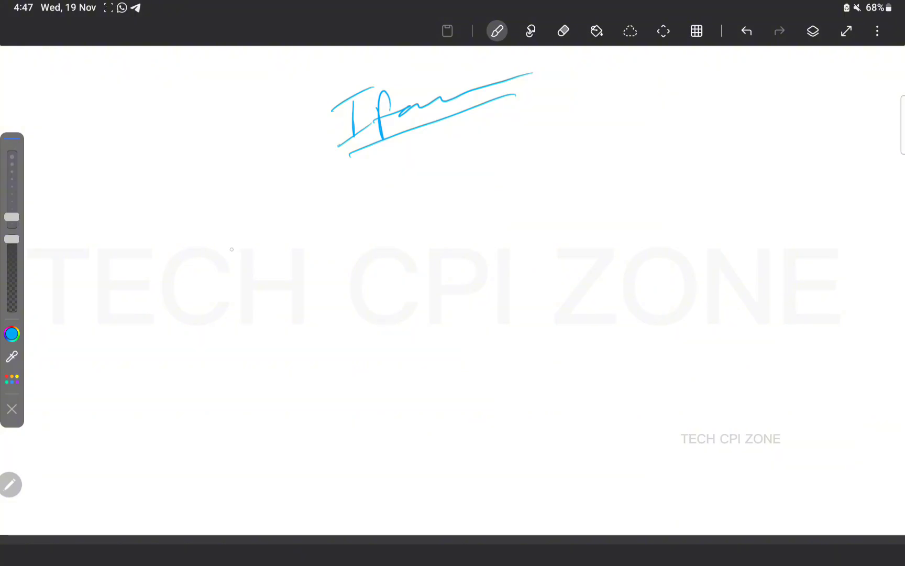
Handwrite a branch note below the title with two L-shaped brackets and side notes
{"action": "mouse_move", "coordinate": [242, 228]}
{"action": "left_mouse_down"}
{"action": "mouse_move", "coordinate": [222, 232]}
{"action": "mouse_move", "coordinate": [216, 265]}
{"action": "mouse_move", "coordinate": [323, 213]}
{"action": "left_mouse_up"}
{"action": "mouse_move", "coordinate": [258, 255]}
{"action": "left_mouse_down"}
{"action": "mouse_move", "coordinate": [282, 297]}
{"action": "mouse_move", "coordinate": [346, 283]}
{"action": "mouse_move", "coordinate": [374, 297]}
{"action": "left_mouse_up"}
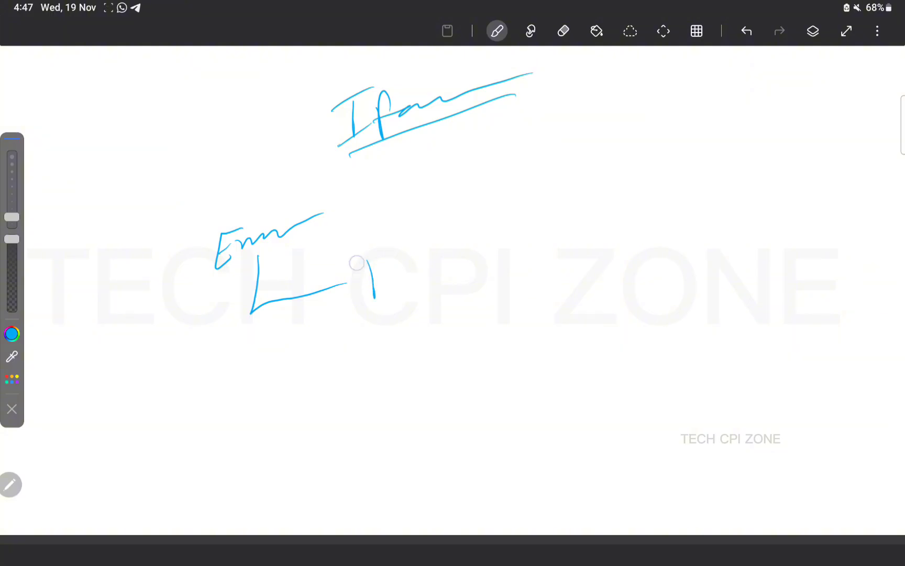
{"action": "mouse_move", "coordinate": [346, 265]}
{"action": "left_mouse_down"}
{"action": "mouse_move", "coordinate": [395, 239]}
{"action": "mouse_move", "coordinate": [409, 275]}
{"action": "mouse_move", "coordinate": [510, 232]}
{"action": "left_mouse_up"}
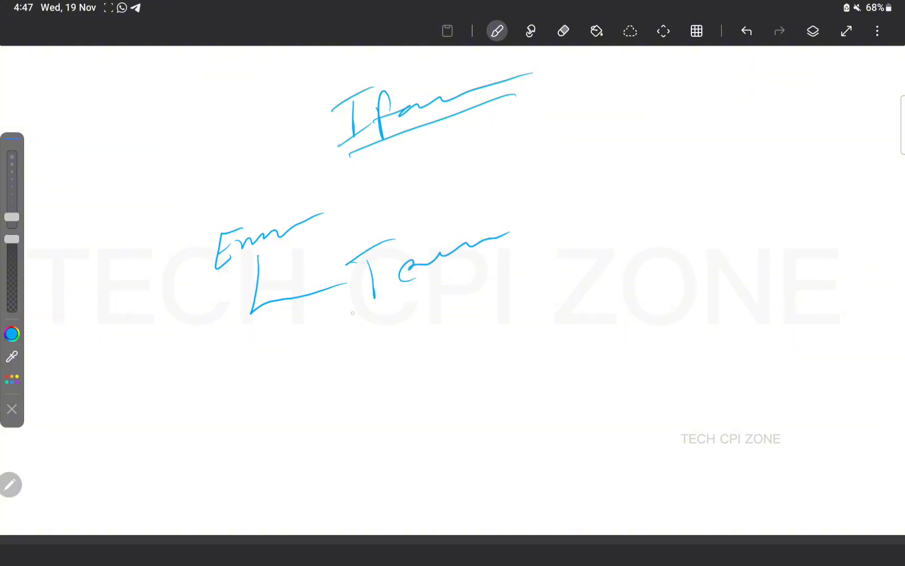
{"action": "mouse_move", "coordinate": [285, 303]}
{"action": "left_mouse_down"}
{"action": "mouse_move", "coordinate": [357, 336]}
{"action": "mouse_move", "coordinate": [568, 269]}
{"action": "left_mouse_up"}
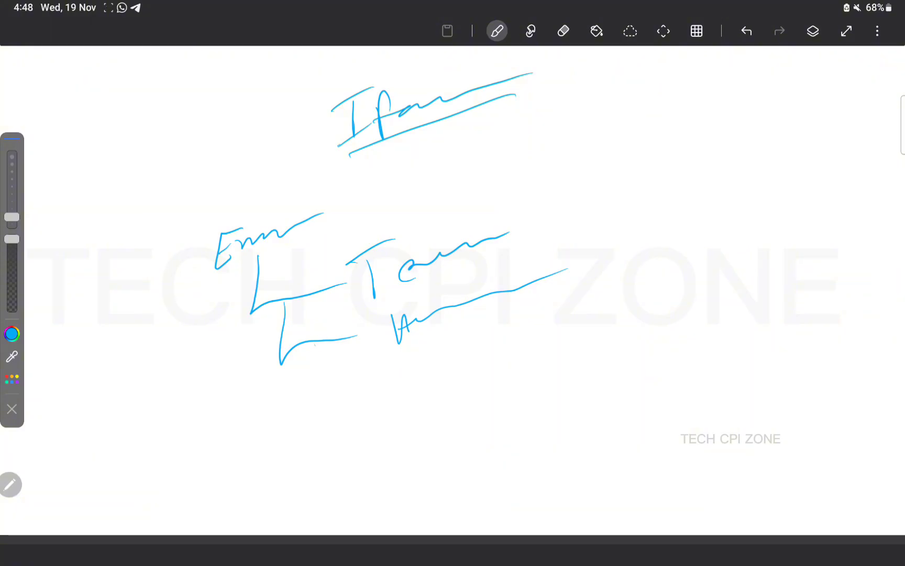
Write an upper-right note with a bracket, side note and underline, plus a lower-middle note
{"action": "mouse_move", "coordinate": [635, 174]}
{"action": "left_mouse_down"}
{"action": "mouse_move", "coordinate": [618, 177]}
{"action": "mouse_move", "coordinate": [624, 210]}
{"action": "mouse_move", "coordinate": [713, 179]}
{"action": "left_mouse_up"}
{"action": "mouse_move", "coordinate": [646, 207]}
{"action": "left_mouse_down"}
{"action": "mouse_move", "coordinate": [638, 268]}
{"action": "mouse_move", "coordinate": [723, 249]}
{"action": "mouse_move", "coordinate": [745, 267]}
{"action": "left_mouse_up"}
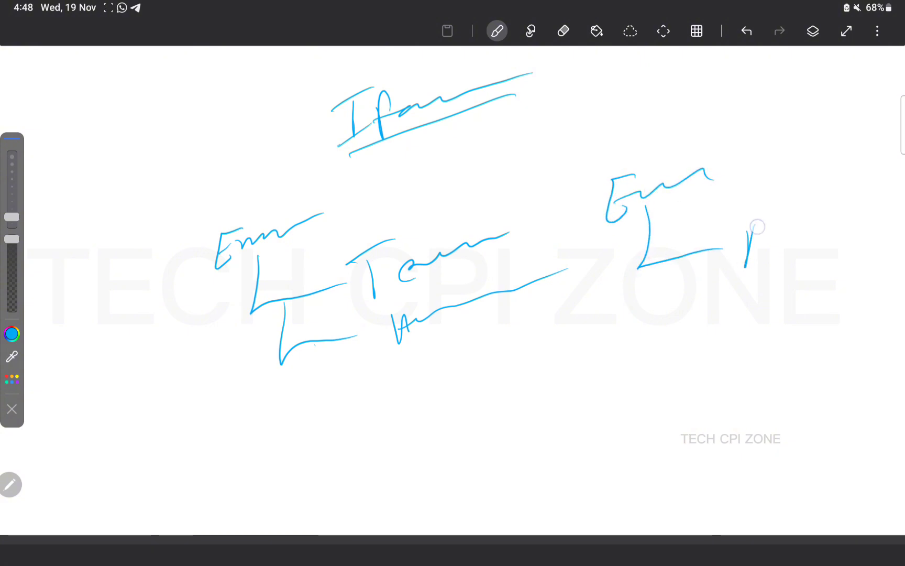
{"action": "mouse_move", "coordinate": [754, 225]}
{"action": "left_mouse_down"}
{"action": "mouse_move", "coordinate": [791, 228]}
{"action": "mouse_move", "coordinate": [867, 210]}
{"action": "left_mouse_up"}
{"action": "left_click_drag", "start_coordinate": [628, 315], "coordinate": [804, 276]}
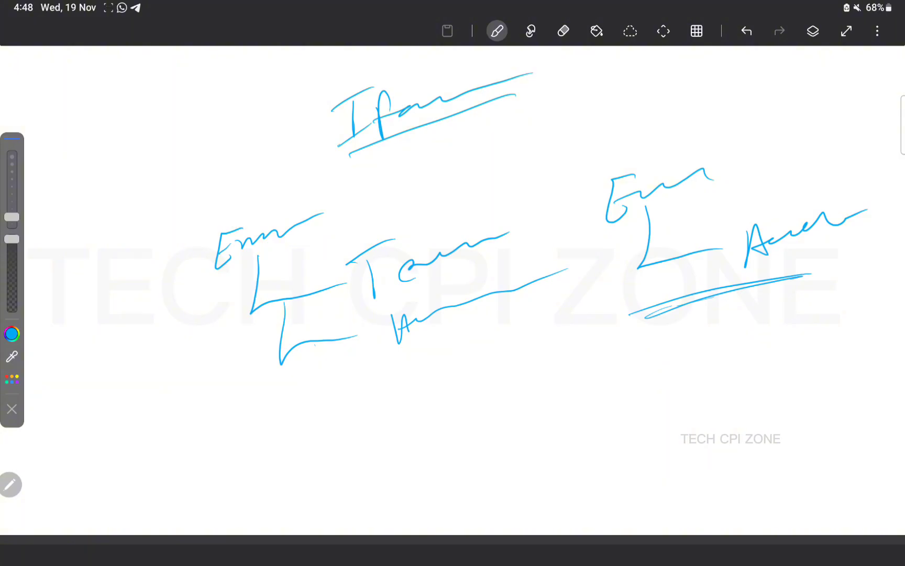
{"action": "mouse_move", "coordinate": [411, 400]}
{"action": "left_mouse_down"}
{"action": "mouse_move", "coordinate": [406, 378]}
{"action": "mouse_move", "coordinate": [435, 429]}
{"action": "mouse_move", "coordinate": [468, 394]}
{"action": "mouse_move", "coordinate": [586, 359]}
{"action": "left_mouse_up"}
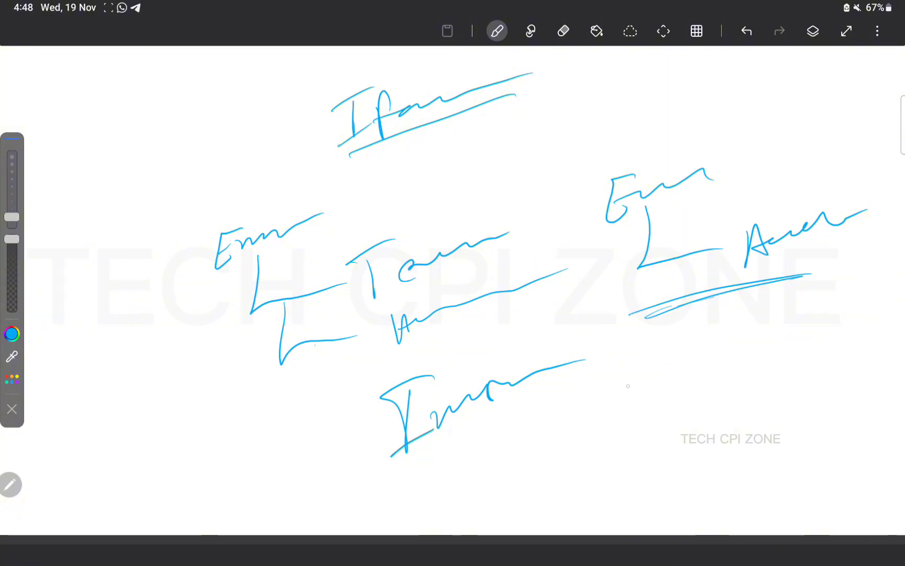
Write a lower-right note with two arrows beneath it, each labelled
{"action": "mouse_move", "coordinate": [634, 373]}
{"action": "left_mouse_down"}
{"action": "mouse_move", "coordinate": [609, 385]}
{"action": "mouse_move", "coordinate": [696, 388]}
{"action": "left_mouse_up"}
{"action": "mouse_move", "coordinate": [644, 405]}
{"action": "left_mouse_down"}
{"action": "mouse_move", "coordinate": [639, 443]}
{"action": "mouse_move", "coordinate": [709, 421]}
{"action": "mouse_move", "coordinate": [705, 427]}
{"action": "left_mouse_up"}
{"action": "mouse_move", "coordinate": [669, 456]}
{"action": "left_mouse_down"}
{"action": "mouse_move", "coordinate": [710, 481]}
{"action": "mouse_move", "coordinate": [737, 473]}
{"action": "mouse_move", "coordinate": [721, 498]}
{"action": "left_mouse_up"}
{"action": "mouse_move", "coordinate": [764, 452]}
{"action": "left_mouse_down"}
{"action": "mouse_move", "coordinate": [765, 483]}
{"action": "mouse_move", "coordinate": [776, 444]}
{"action": "left_mouse_up"}
{"action": "left_click_drag", "start_coordinate": [773, 466], "coordinate": [830, 454]}
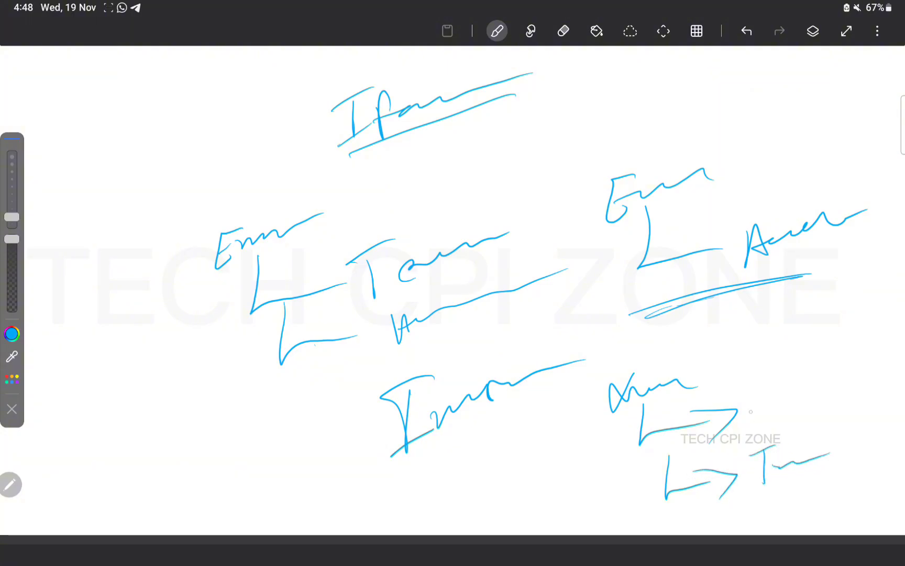
{"action": "mouse_move", "coordinate": [768, 387]}
{"action": "left_mouse_down"}
{"action": "mouse_move", "coordinate": [770, 402]}
{"action": "mouse_move", "coordinate": [846, 379]}
{"action": "left_mouse_up"}
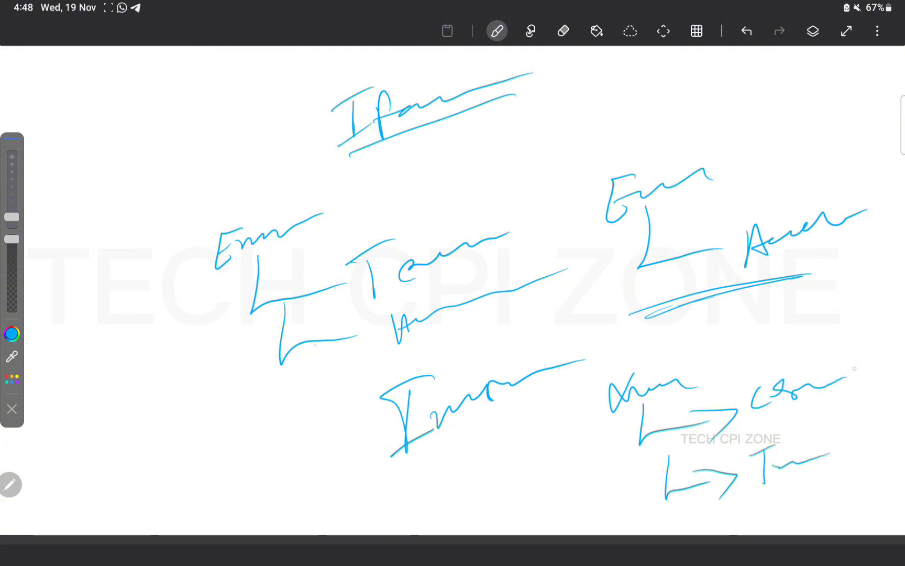
Add a note above the lower-right arrows and a top-left heading with branching arrows
{"action": "left_click_drag", "start_coordinate": [666, 373], "coordinate": [765, 348]}
{"action": "left_click_drag", "start_coordinate": [786, 329], "coordinate": [754, 356]}
{"action": "left_click_drag", "start_coordinate": [758, 348], "coordinate": [873, 332]}
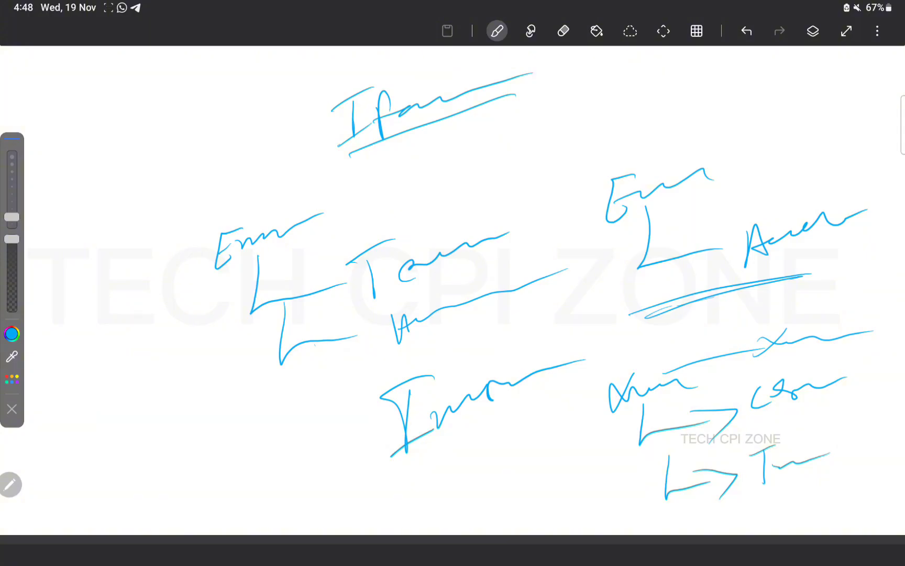
{"action": "mouse_move", "coordinate": [96, 128]}
{"action": "left_mouse_down"}
{"action": "mouse_move", "coordinate": [102, 155]}
{"action": "mouse_move", "coordinate": [137, 113]}
{"action": "mouse_move", "coordinate": [163, 110]}
{"action": "left_mouse_up"}
{"action": "mouse_move", "coordinate": [111, 163]}
{"action": "left_mouse_down"}
{"action": "mouse_move", "coordinate": [170, 166]}
{"action": "mouse_move", "coordinate": [138, 236]}
{"action": "mouse_move", "coordinate": [189, 199]}
{"action": "left_mouse_up"}
Extend the top-left zigzag branching arrows and write a note beside them
{"action": "mouse_move", "coordinate": [165, 199]}
{"action": "left_mouse_down"}
{"action": "mouse_move", "coordinate": [207, 185]}
{"action": "mouse_move", "coordinate": [165, 272]}
{"action": "left_mouse_up"}
{"action": "left_click_drag", "start_coordinate": [165, 272], "coordinate": [234, 211]}
{"action": "left_click_drag", "start_coordinate": [233, 211], "coordinate": [215, 238]}
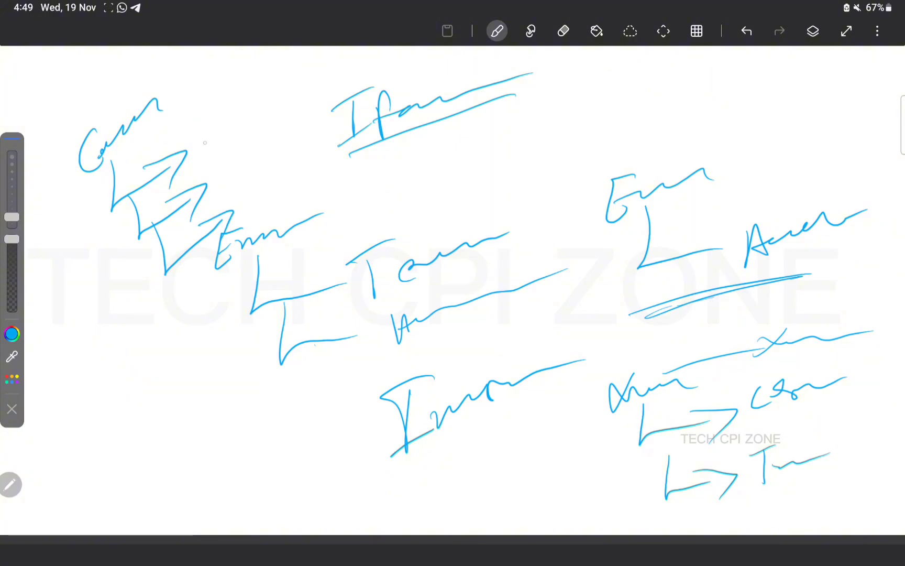
{"action": "mouse_move", "coordinate": [207, 139]}
{"action": "left_mouse_down"}
{"action": "mouse_move", "coordinate": [216, 160]}
{"action": "mouse_move", "coordinate": [294, 71]}
{"action": "left_mouse_up"}
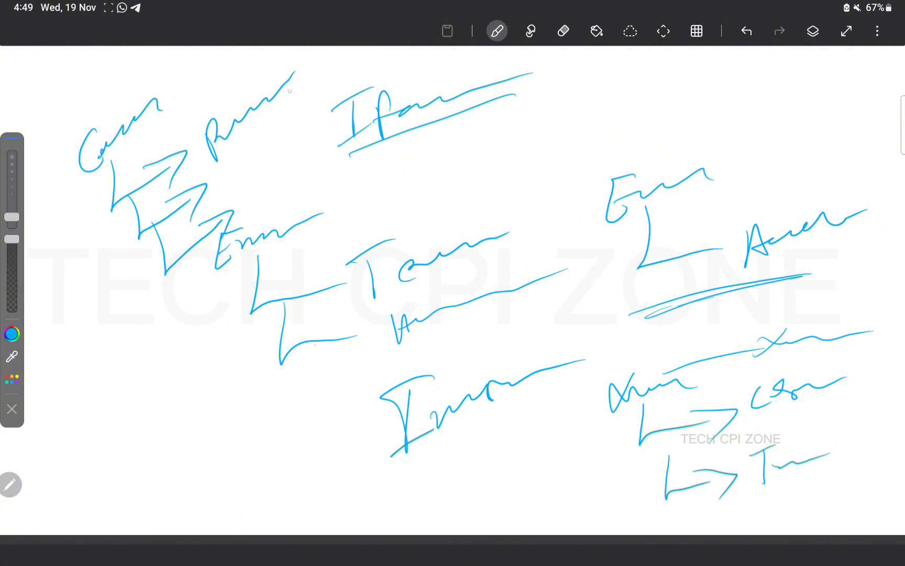
{"action": "mouse_move", "coordinate": [291, 108]}
{"action": "left_mouse_down"}
{"action": "mouse_move", "coordinate": [283, 58]}
{"action": "mouse_move", "coordinate": [314, 73]}
{"action": "mouse_move", "coordinate": [350, 66]}
{"action": "left_mouse_up"}
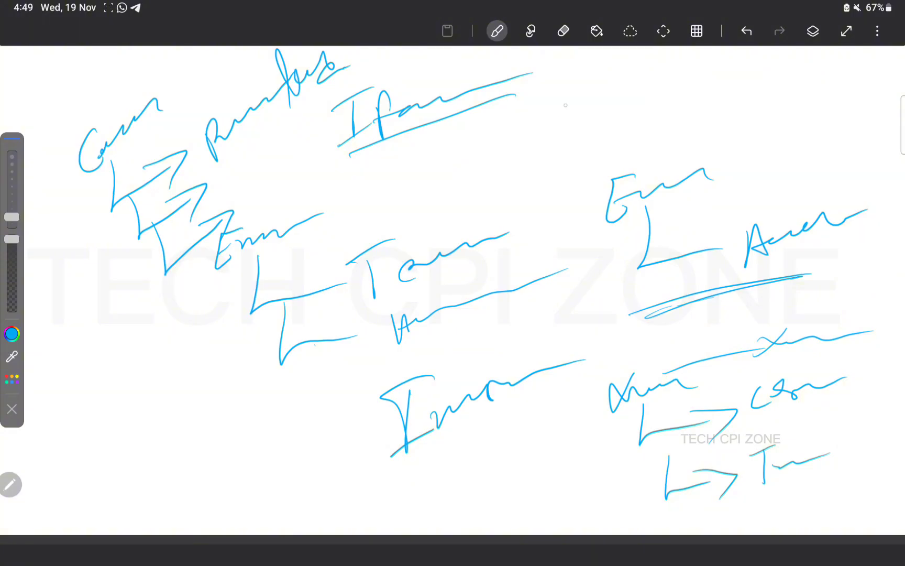
Beside the title, write a word and circled items 1, 2 and 3 with notes
{"action": "mouse_move", "coordinate": [566, 91]}
{"action": "left_mouse_down"}
{"action": "mouse_move", "coordinate": [577, 103]}
{"action": "mouse_move", "coordinate": [635, 76]}
{"action": "mouse_move", "coordinate": [661, 109]}
{"action": "mouse_move", "coordinate": [677, 80]}
{"action": "mouse_move", "coordinate": [755, 67]}
{"action": "left_mouse_up"}
{"action": "mouse_move", "coordinate": [538, 106]}
{"action": "left_mouse_down"}
{"action": "mouse_move", "coordinate": [541, 129]}
{"action": "mouse_move", "coordinate": [546, 94]}
{"action": "left_mouse_up"}
{"action": "mouse_move", "coordinate": [538, 157]}
{"action": "left_mouse_down"}
{"action": "mouse_move", "coordinate": [560, 173]}
{"action": "mouse_move", "coordinate": [566, 157]}
{"action": "mouse_move", "coordinate": [675, 114]}
{"action": "mouse_move", "coordinate": [691, 126]}
{"action": "mouse_move", "coordinate": [795, 92]}
{"action": "left_mouse_up"}
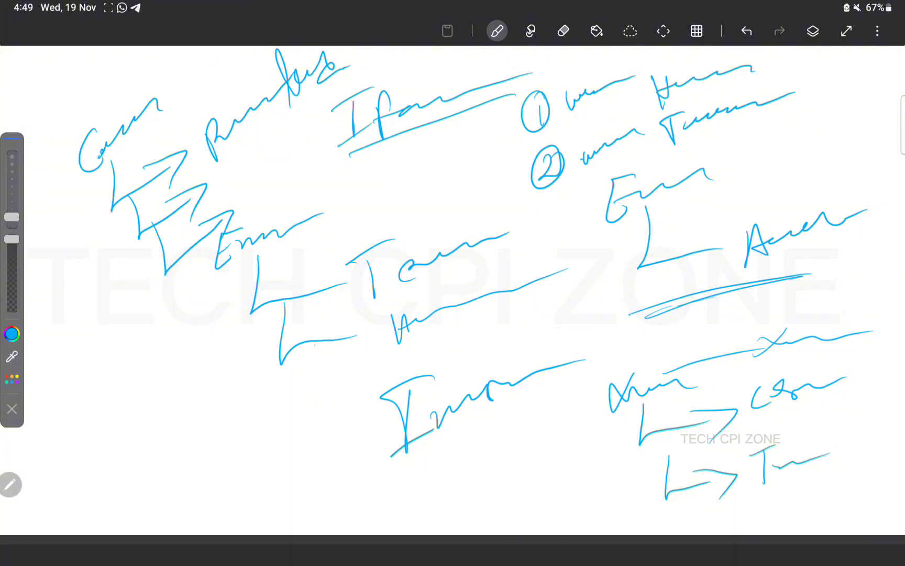
{"action": "mouse_move", "coordinate": [743, 142]}
{"action": "left_mouse_down"}
{"action": "mouse_move", "coordinate": [753, 175]}
{"action": "mouse_move", "coordinate": [766, 143]}
{"action": "left_mouse_up"}
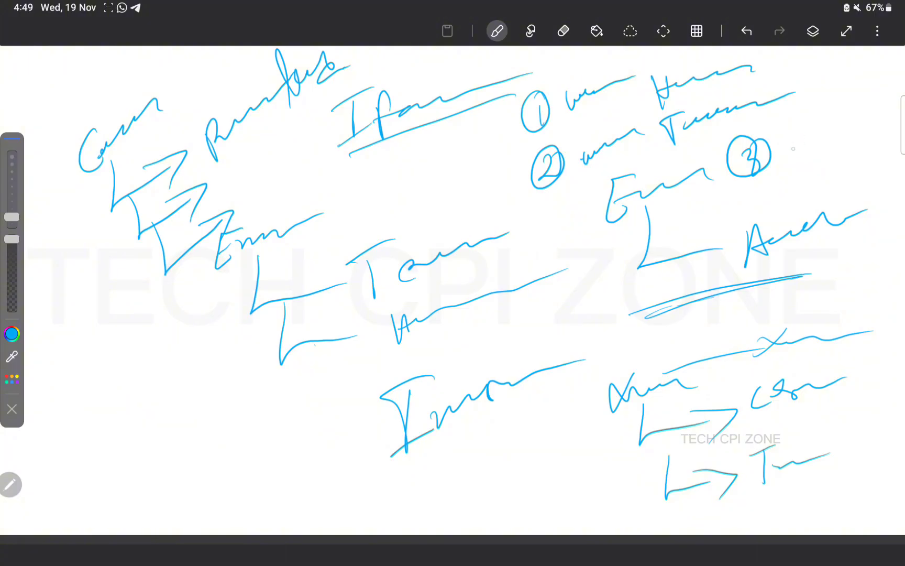
{"action": "mouse_move", "coordinate": [791, 135]}
{"action": "left_mouse_down"}
{"action": "mouse_move", "coordinate": [792, 166]}
{"action": "mouse_move", "coordinate": [826, 139]}
{"action": "mouse_move", "coordinate": [885, 116]}
{"action": "left_mouse_up"}
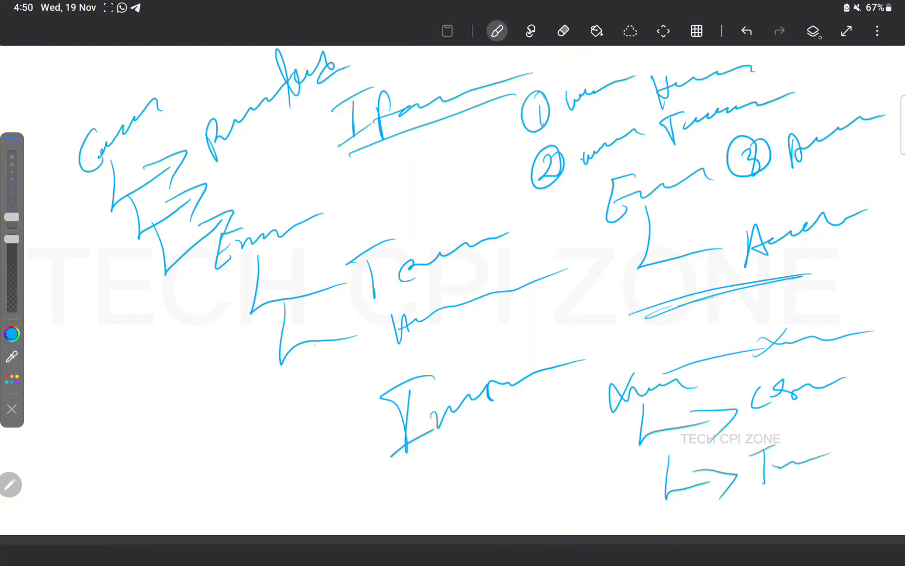
Add a new blank layer and hide the layer holding the earlier notes
{"action": "left_click", "coordinate": [812, 30]}
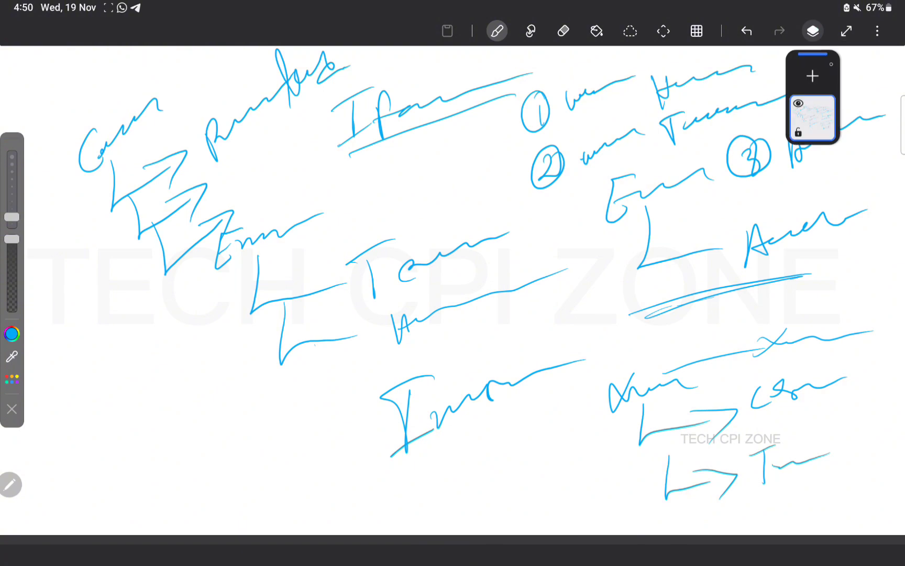
{"action": "left_click", "coordinate": [812, 76]}
{"action": "left_click", "coordinate": [799, 152]}
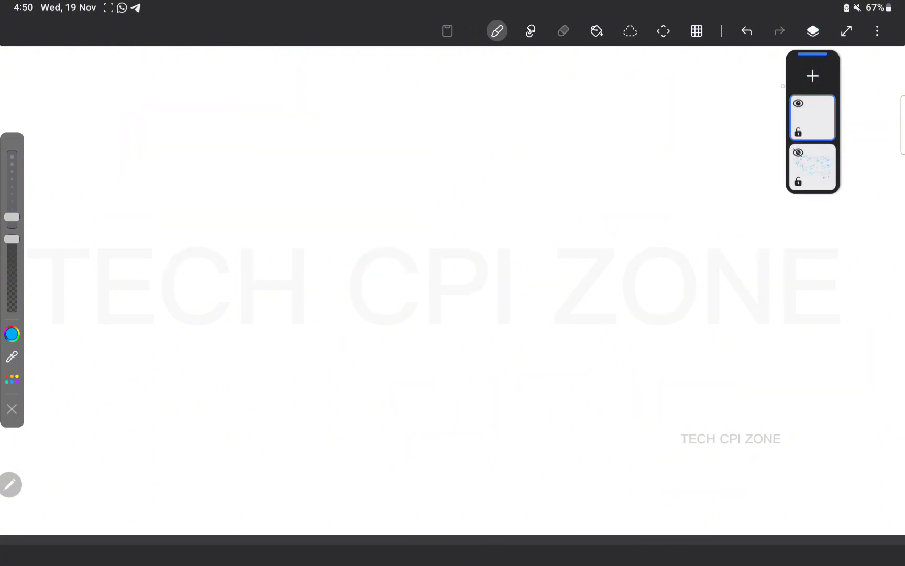
{"action": "left_click", "coordinate": [813, 31]}
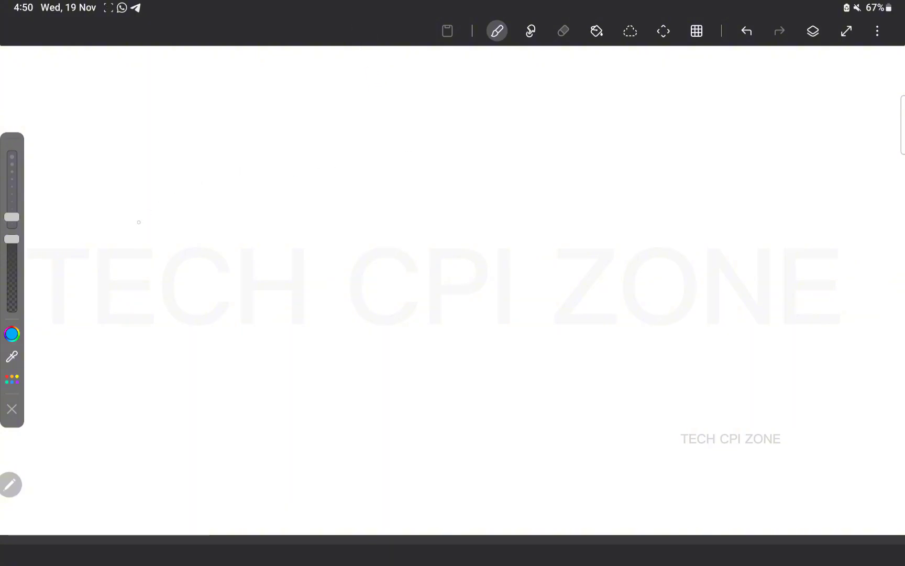
Draw left, middle and right boxes with two circles, labelling the outer boxes S and R
{"action": "mouse_move", "coordinate": [123, 197]}
{"action": "left_mouse_down"}
{"action": "mouse_move", "coordinate": [120, 323]}
{"action": "mouse_move", "coordinate": [184, 180]}
{"action": "mouse_move", "coordinate": [212, 324]}
{"action": "mouse_move", "coordinate": [135, 314]}
{"action": "left_mouse_up"}
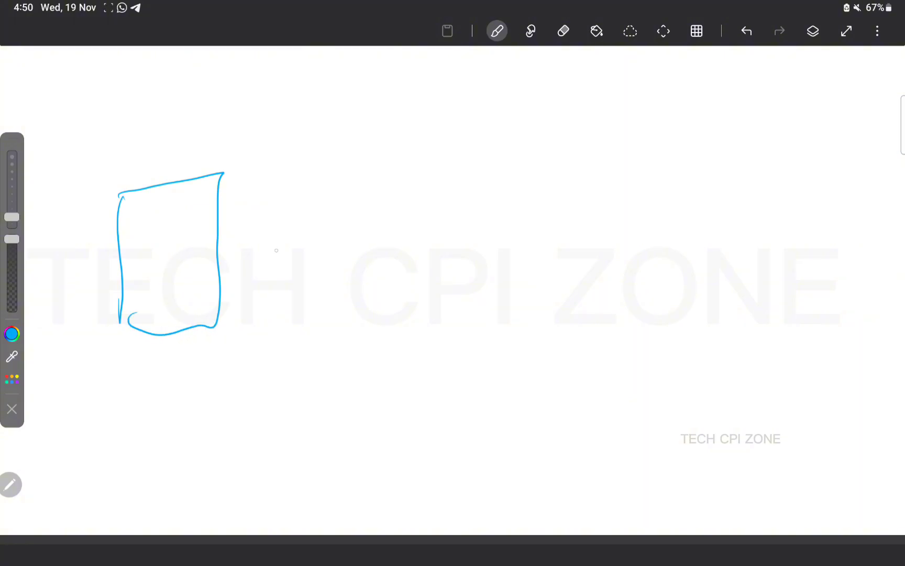
{"action": "mouse_move", "coordinate": [718, 191]}
{"action": "left_mouse_down"}
{"action": "mouse_move", "coordinate": [722, 289]}
{"action": "mouse_move", "coordinate": [802, 193]}
{"action": "mouse_move", "coordinate": [782, 297]}
{"action": "mouse_move", "coordinate": [712, 285]}
{"action": "left_mouse_up"}
{"action": "left_click_drag", "start_coordinate": [328, 192], "coordinate": [334, 343]}
{"action": "mouse_move", "coordinate": [327, 192]}
{"action": "left_mouse_down"}
{"action": "mouse_move", "coordinate": [638, 208]}
{"action": "mouse_move", "coordinate": [538, 317]}
{"action": "mouse_move", "coordinate": [330, 348]}
{"action": "left_mouse_up"}
{"action": "mouse_move", "coordinate": [373, 251]}
{"action": "left_mouse_down"}
{"action": "mouse_move", "coordinate": [404, 254]}
{"action": "mouse_move", "coordinate": [374, 249]}
{"action": "left_mouse_up"}
{"action": "mouse_move", "coordinate": [600, 240]}
{"action": "left_mouse_down"}
{"action": "mouse_move", "coordinate": [590, 268]}
{"action": "mouse_move", "coordinate": [568, 245]}
{"action": "left_mouse_up"}
{"action": "left_click_drag", "start_coordinate": [178, 230], "coordinate": [141, 318]}
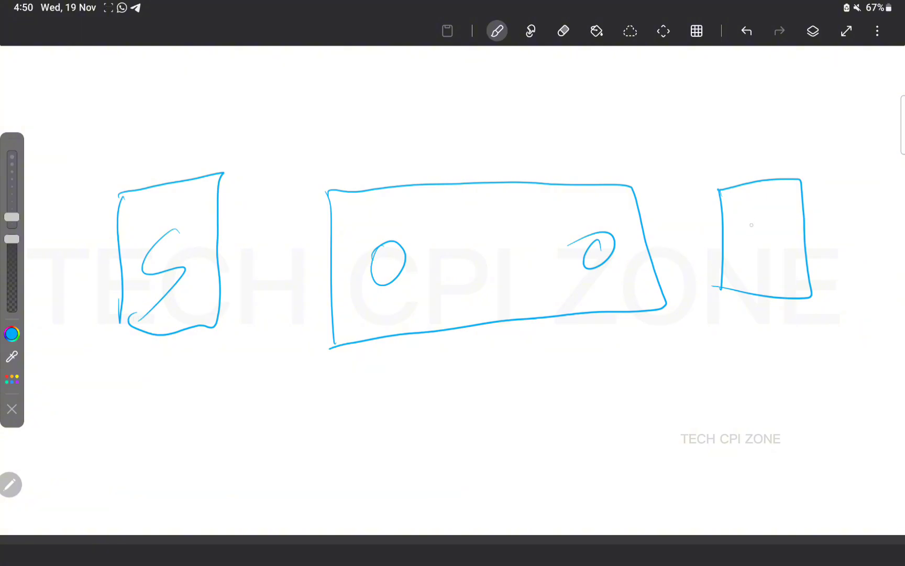
{"action": "left_click_drag", "start_coordinate": [750, 220], "coordinate": [809, 249]}
Connect S, the two circles and R with lines, and label the incoming connection
{"action": "left_click_drag", "start_coordinate": [170, 262], "coordinate": [368, 273]}
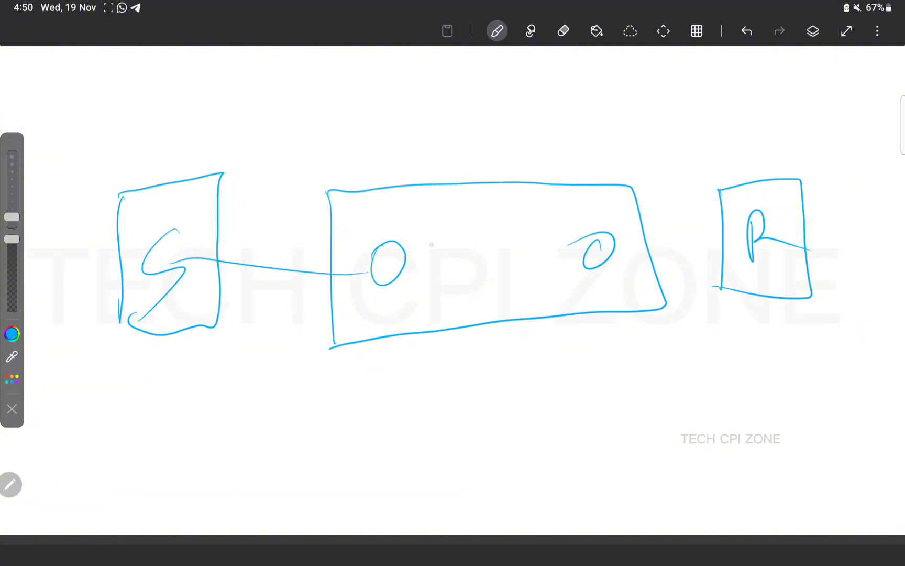
{"action": "left_click_drag", "start_coordinate": [618, 243], "coordinate": [769, 245]}
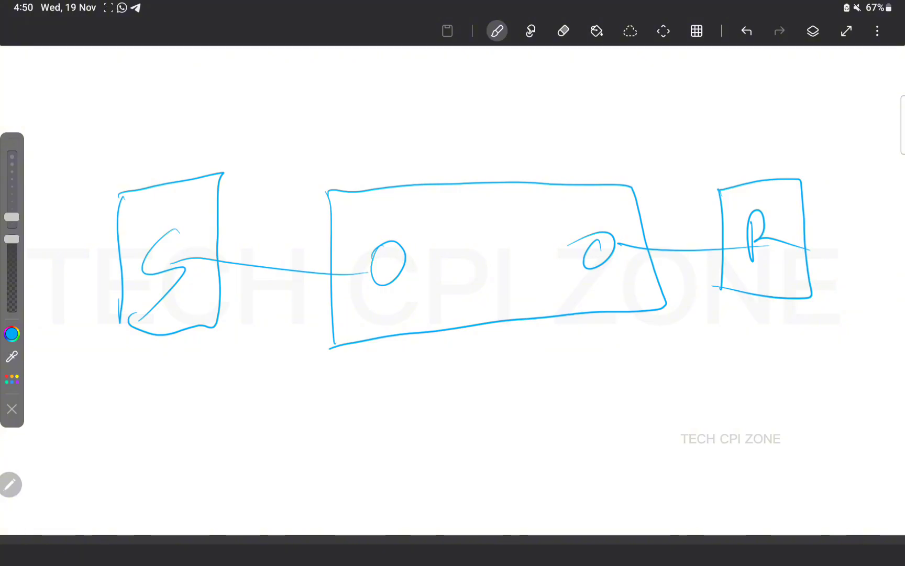
{"action": "left_click_drag", "start_coordinate": [404, 264], "coordinate": [586, 246]}
{"action": "left_click_drag", "start_coordinate": [452, 226], "coordinate": [452, 286]}
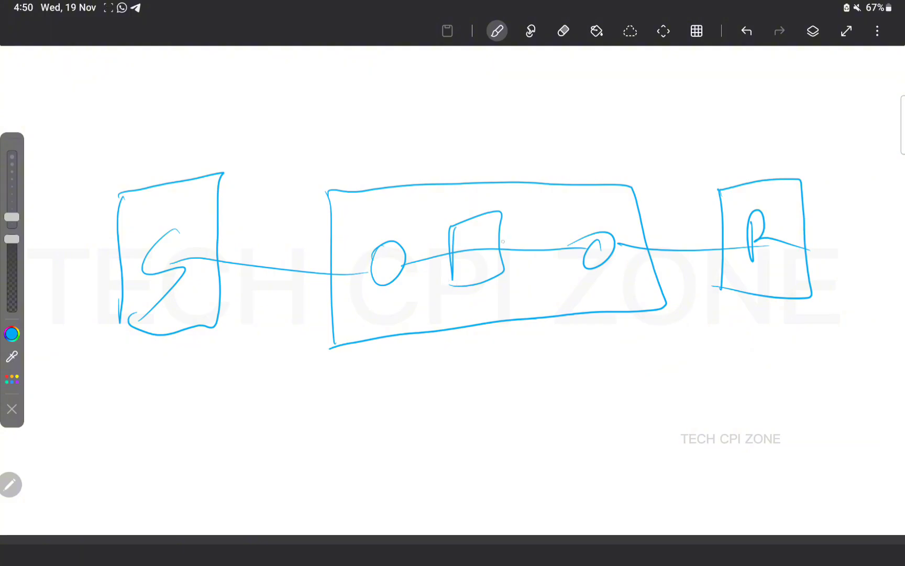
{"action": "left_click_drag", "start_coordinate": [287, 212], "coordinate": [240, 269]}
{"action": "left_click_drag", "start_coordinate": [247, 231], "coordinate": [285, 256]}
{"action": "mouse_move", "coordinate": [297, 225]}
{"action": "left_mouse_down"}
{"action": "mouse_move", "coordinate": [289, 268]}
{"action": "mouse_move", "coordinate": [325, 219]}
{"action": "mouse_move", "coordinate": [356, 243]}
{"action": "left_mouse_up"}
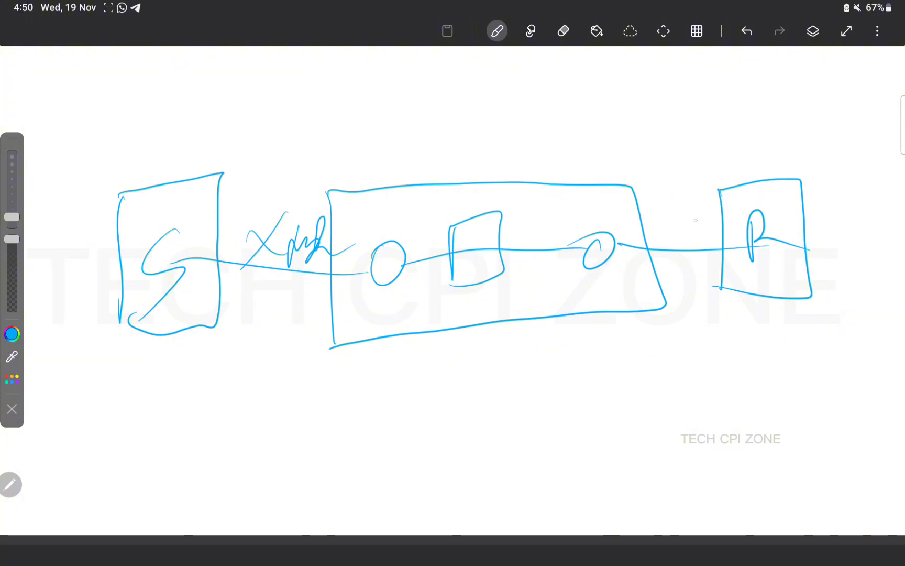
Label the outgoing connection, mark adapter points on both connections, and drop a line down
{"action": "mouse_move", "coordinate": [672, 217]}
{"action": "left_mouse_down"}
{"action": "mouse_move", "coordinate": [655, 242]}
{"action": "mouse_move", "coordinate": [708, 212]}
{"action": "mouse_move", "coordinate": [740, 208]}
{"action": "left_mouse_up"}
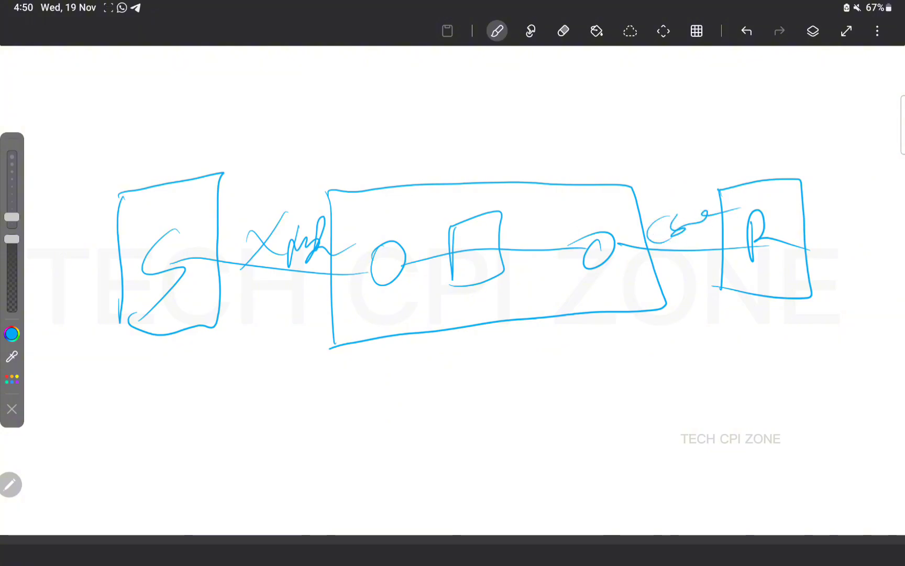
{"action": "mouse_move", "coordinate": [690, 246]}
{"action": "left_mouse_down"}
{"action": "mouse_move", "coordinate": [679, 258]}
{"action": "mouse_move", "coordinate": [688, 245]}
{"action": "left_mouse_up"}
{"action": "left_click_drag", "start_coordinate": [644, 276], "coordinate": [697, 242]}
{"action": "mouse_move", "coordinate": [273, 259]}
{"action": "left_mouse_down"}
{"action": "mouse_move", "coordinate": [259, 273]}
{"action": "mouse_move", "coordinate": [286, 262]}
{"action": "left_mouse_up"}
{"action": "mouse_move", "coordinate": [270, 286]}
{"action": "left_mouse_down"}
{"action": "mouse_move", "coordinate": [274, 320]}
{"action": "mouse_move", "coordinate": [252, 418]}
{"action": "mouse_move", "coordinate": [214, 501]}
{"action": "left_mouse_up"}
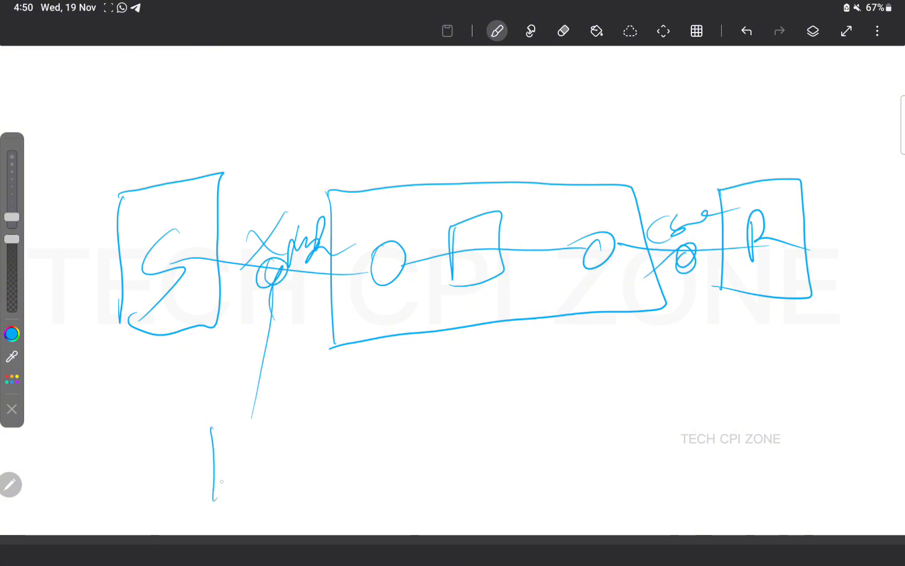
Write a label under the left adapter line
{"action": "left_click_drag", "start_coordinate": [231, 419], "coordinate": [234, 481]}
{"action": "left_click_drag", "start_coordinate": [210, 465], "coordinate": [268, 431]}
{"action": "left_click_drag", "start_coordinate": [281, 419], "coordinate": [281, 473]}
{"action": "left_click_drag", "start_coordinate": [263, 440], "coordinate": [305, 401]}
{"action": "mouse_move", "coordinate": [262, 419]}
{"action": "left_mouse_down"}
{"action": "mouse_move", "coordinate": [318, 407]}
{"action": "mouse_move", "coordinate": [317, 475]}
{"action": "left_mouse_up"}
Drop a labelled line from the right adapter and enclose the diagram in a loop
{"action": "left_click_drag", "start_coordinate": [686, 267], "coordinate": [693, 384]}
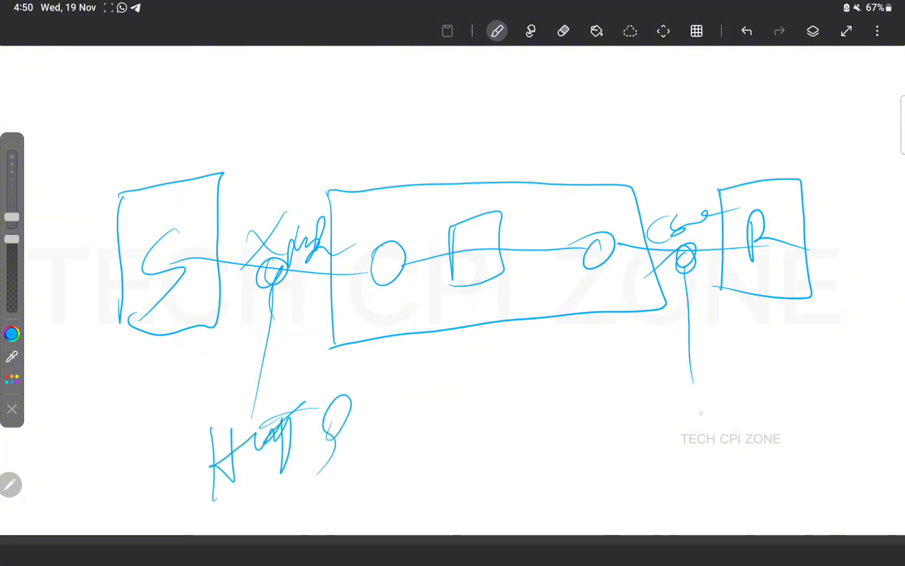
{"action": "mouse_move", "coordinate": [673, 451]}
{"action": "left_mouse_down"}
{"action": "mouse_move", "coordinate": [679, 408]}
{"action": "mouse_move", "coordinate": [743, 394]}
{"action": "mouse_move", "coordinate": [748, 427]}
{"action": "mouse_move", "coordinate": [788, 398]}
{"action": "mouse_move", "coordinate": [823, 393]}
{"action": "left_mouse_up"}
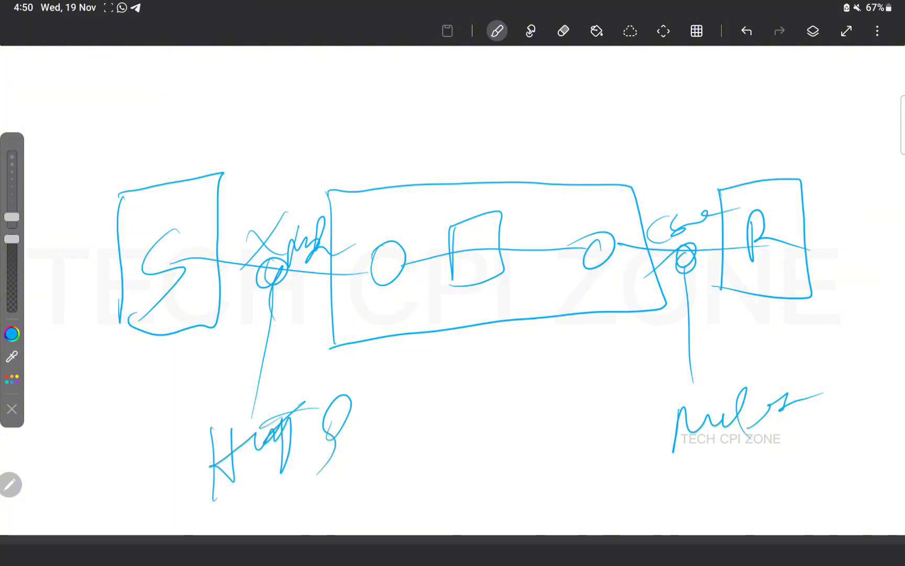
{"action": "mouse_move", "coordinate": [113, 128]}
{"action": "left_mouse_down"}
{"action": "mouse_move", "coordinate": [66, 238]}
{"action": "mouse_move", "coordinate": [453, 398]}
{"action": "mouse_move", "coordinate": [863, 212]}
{"action": "mouse_move", "coordinate": [223, 134]}
{"action": "mouse_move", "coordinate": [191, 276]}
{"action": "left_mouse_up"}
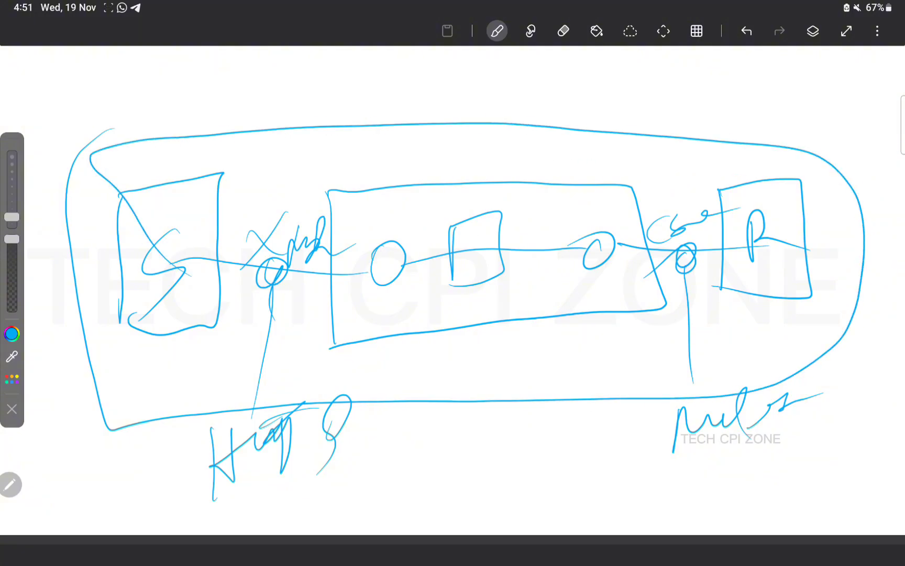
Draw a pointer to the outgoing label and write two labels under the outline, one underlined
{"action": "left_click_drag", "start_coordinate": [646, 169], "coordinate": [665, 205]}
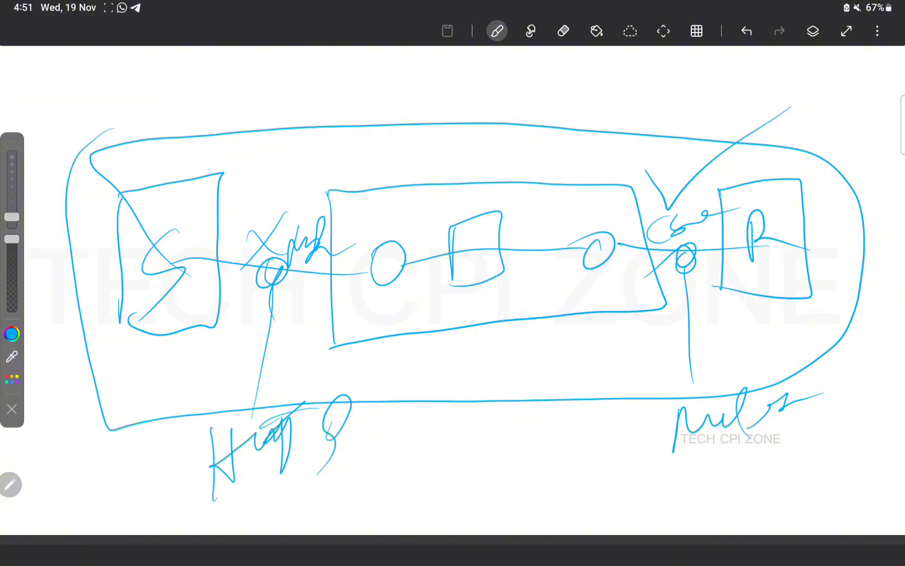
{"action": "mouse_move", "coordinate": [445, 468]}
{"action": "left_mouse_down"}
{"action": "mouse_move", "coordinate": [437, 415]}
{"action": "mouse_move", "coordinate": [463, 437]}
{"action": "mouse_move", "coordinate": [528, 433]}
{"action": "mouse_move", "coordinate": [568, 469]}
{"action": "mouse_move", "coordinate": [647, 424]}
{"action": "left_mouse_up"}
{"action": "mouse_move", "coordinate": [605, 458]}
{"action": "left_mouse_down"}
{"action": "mouse_move", "coordinate": [632, 468]}
{"action": "mouse_move", "coordinate": [775, 465]}
{"action": "left_mouse_up"}
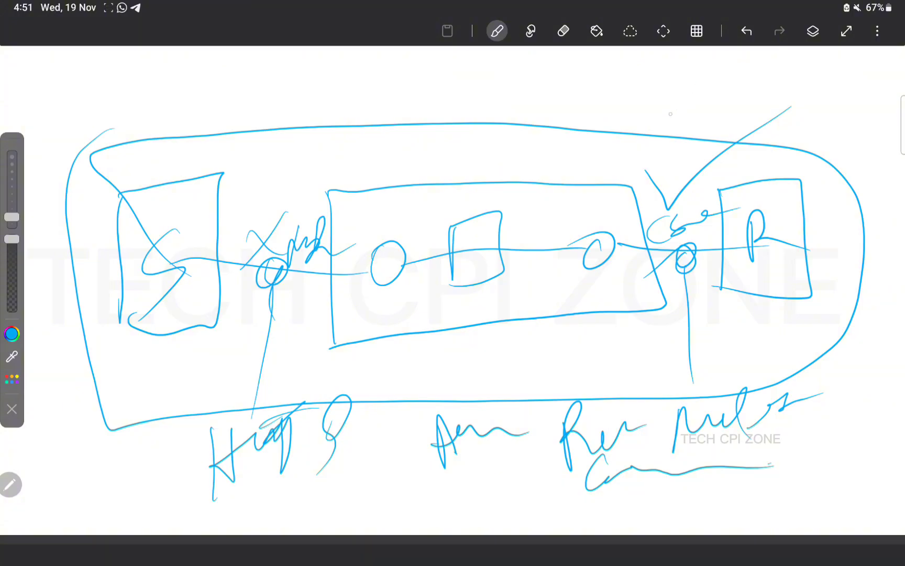
Write a note above the diagram's top right with circled marks beside it
{"action": "mouse_move", "coordinate": [633, 84]}
{"action": "left_mouse_down"}
{"action": "mouse_move", "coordinate": [655, 76]}
{"action": "mouse_move", "coordinate": [697, 99]}
{"action": "mouse_move", "coordinate": [750, 85]}
{"action": "mouse_move", "coordinate": [770, 100]}
{"action": "mouse_move", "coordinate": [802, 77]}
{"action": "mouse_move", "coordinate": [806, 103]}
{"action": "mouse_move", "coordinate": [801, 85]}
{"action": "left_mouse_up"}
{"action": "left_click_drag", "start_coordinate": [820, 123], "coordinate": [832, 137]}
{"action": "mouse_move", "coordinate": [832, 110]}
{"action": "left_mouse_down"}
{"action": "mouse_move", "coordinate": [816, 148]}
{"action": "mouse_move", "coordinate": [828, 111]}
{"action": "left_mouse_up"}
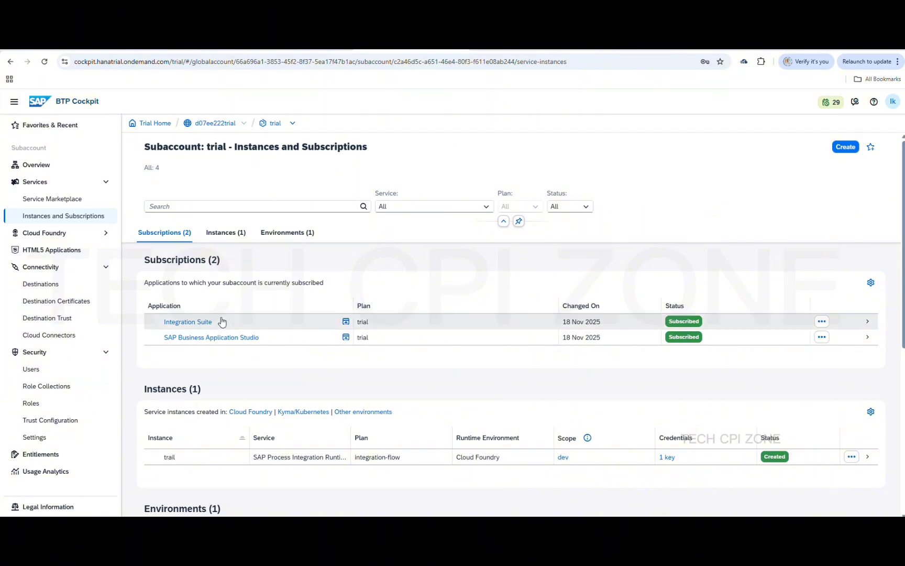
Launch the Integration Suite application from Instances and Subscriptions
{"action": "left_click", "coordinate": [188, 322]}
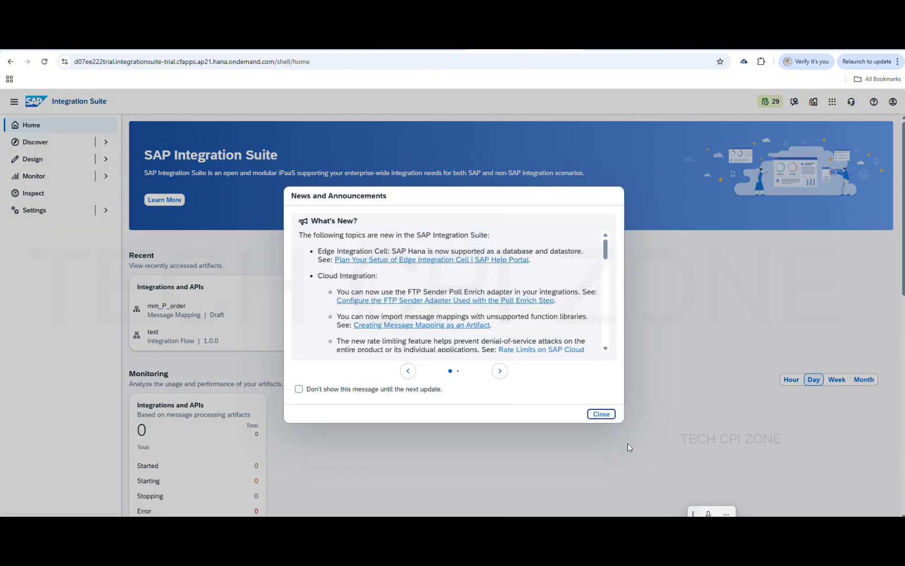
Dismiss the news dialog and go to Design > Integrations and APIs
{"action": "left_click", "coordinate": [601, 414]}
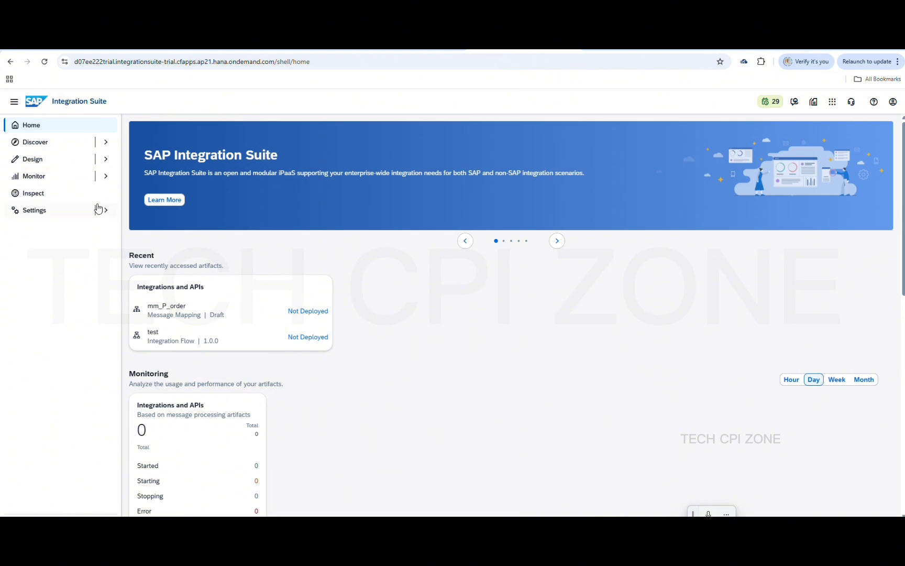
{"action": "left_click", "coordinate": [66, 165]}
{"action": "left_click", "coordinate": [69, 175]}
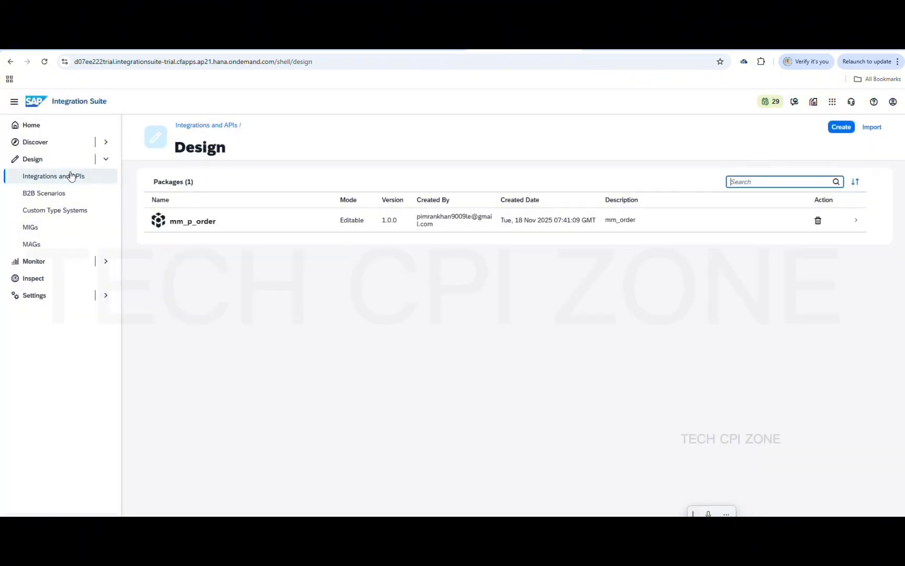
Create package M_A with short description M_A and save it
{"action": "left_click", "coordinate": [841, 128]}
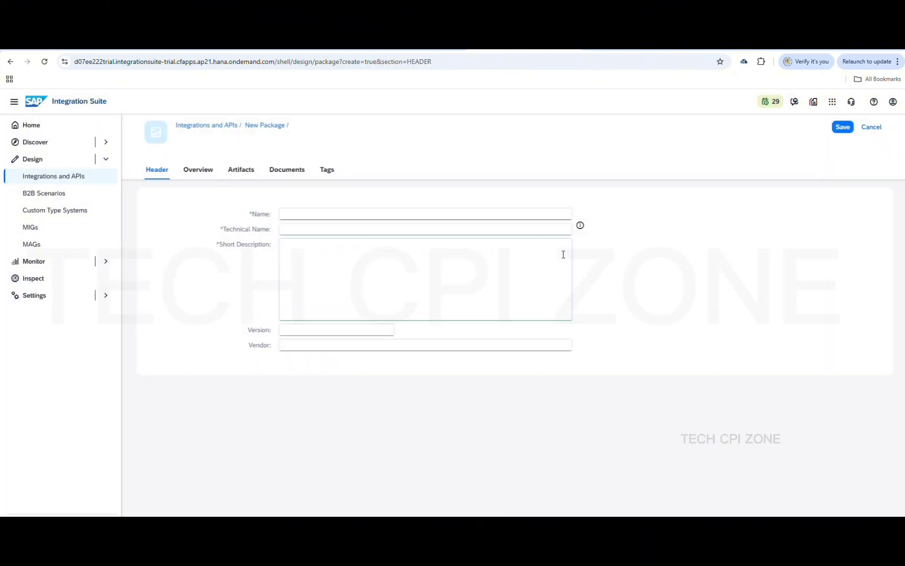
{"action": "left_click", "coordinate": [327, 214]}
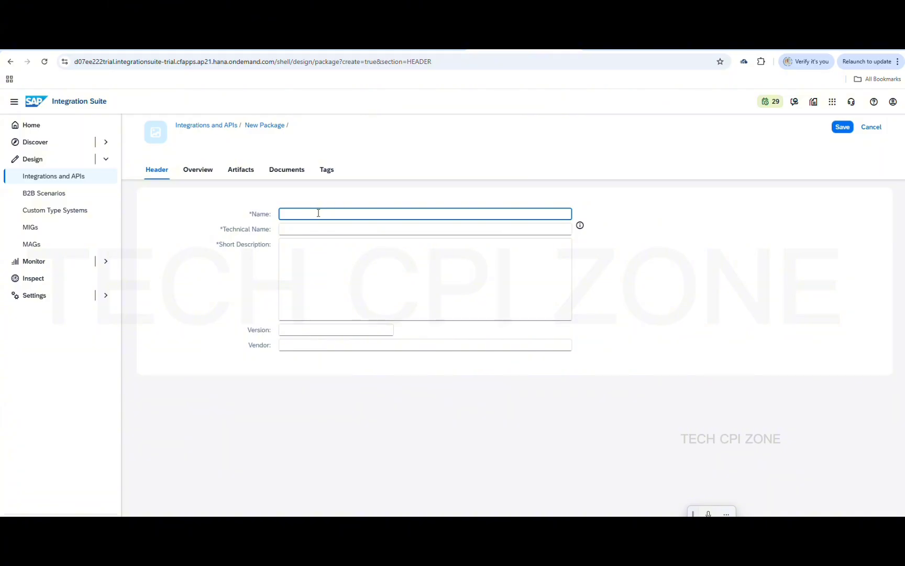
{"action": "type", "text": "M_A"}
{"action": "key", "text": "ctrl+a"}
{"action": "key", "text": "ctrl+c"}
{"action": "left_click", "coordinate": [308, 266]}
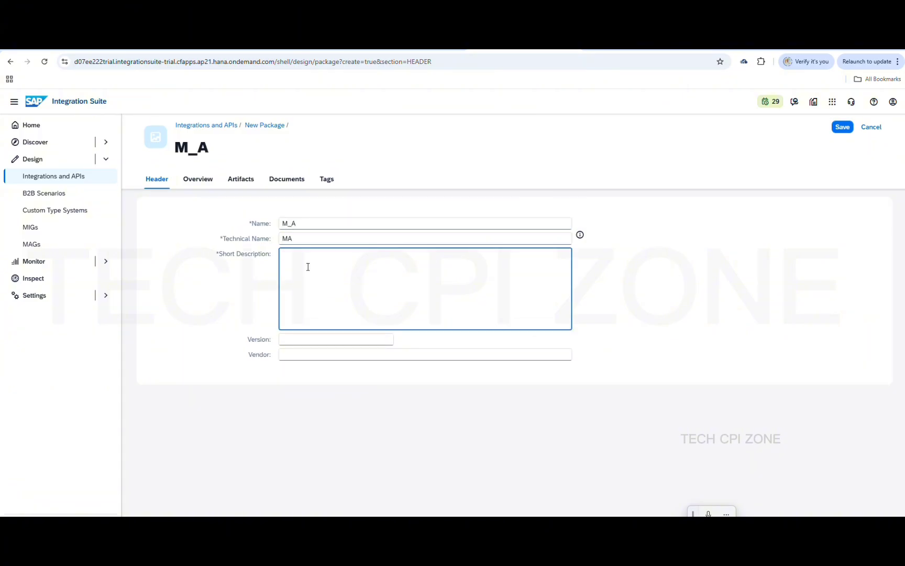
{"action": "key", "text": "ctrl+v"}
{"action": "key", "text": "ctrl+s"}
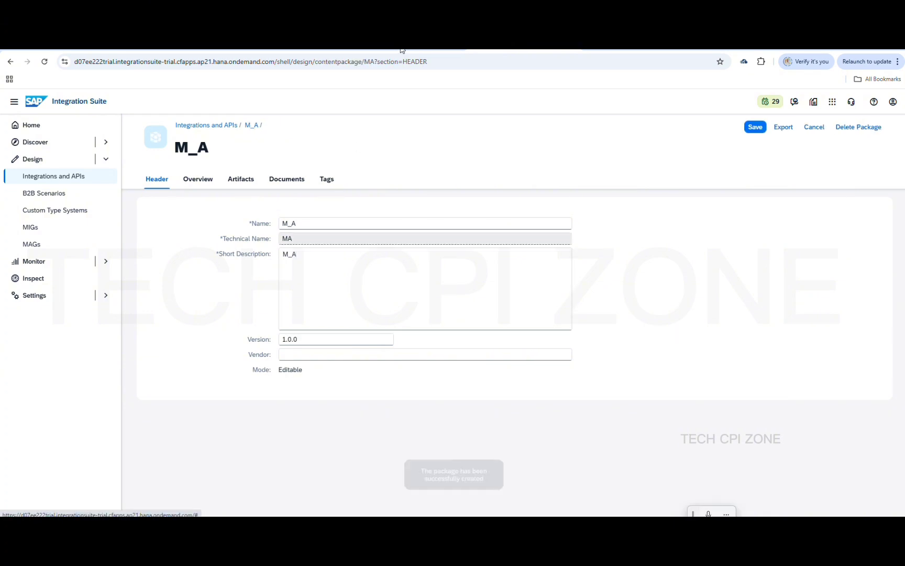
{"action": "left_click", "coordinate": [756, 131]}
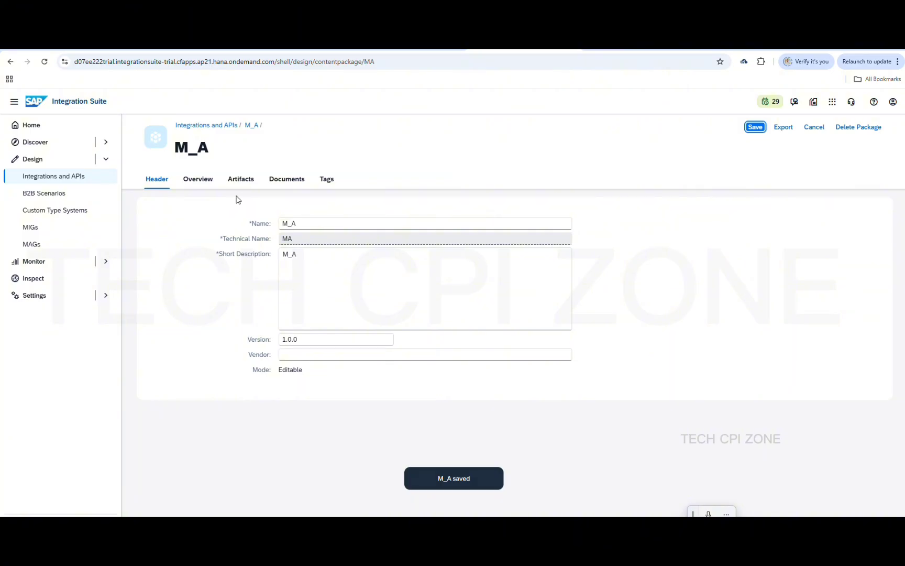
From the Artifacts tab, add integration flow MAIL_A to package M_A and open it
{"action": "left_click", "coordinate": [242, 179]}
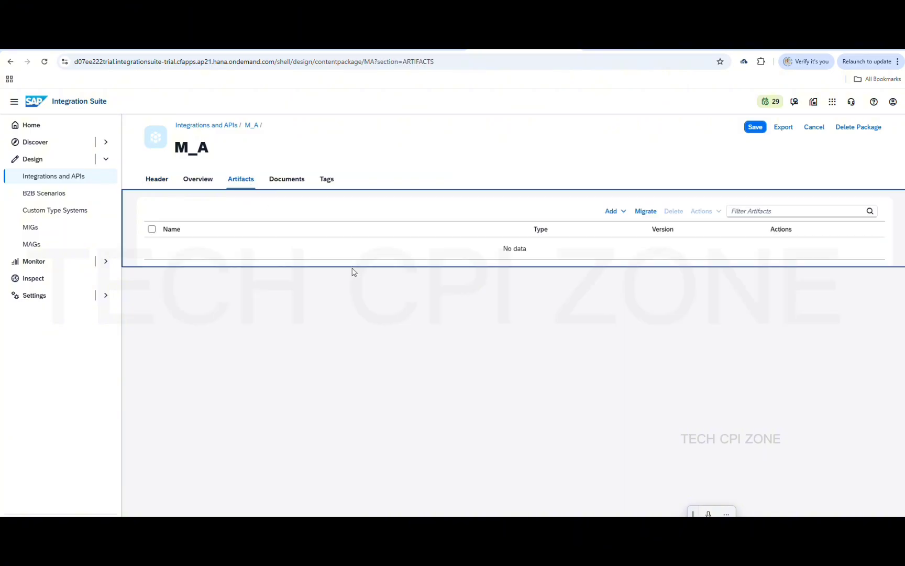
{"action": "left_click", "coordinate": [619, 210]}
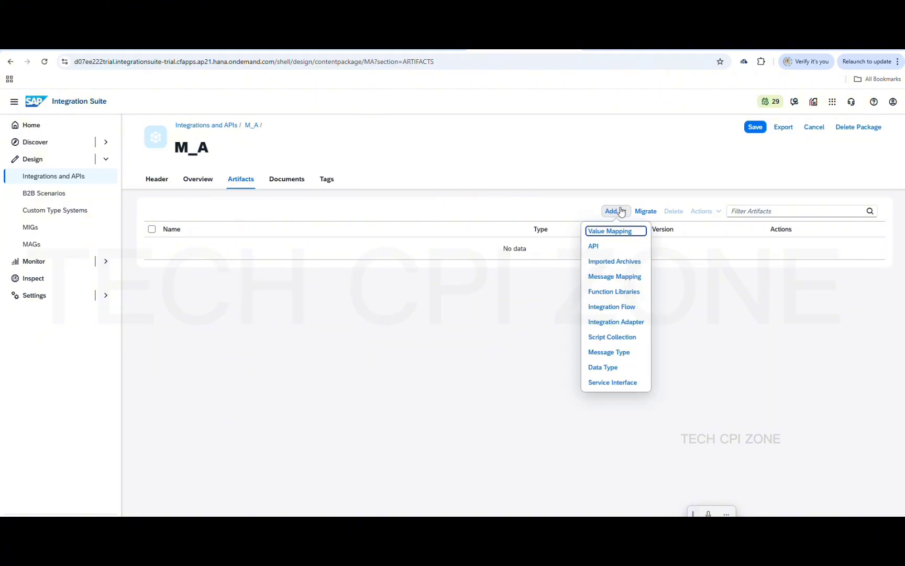
{"action": "left_click", "coordinate": [629, 308]}
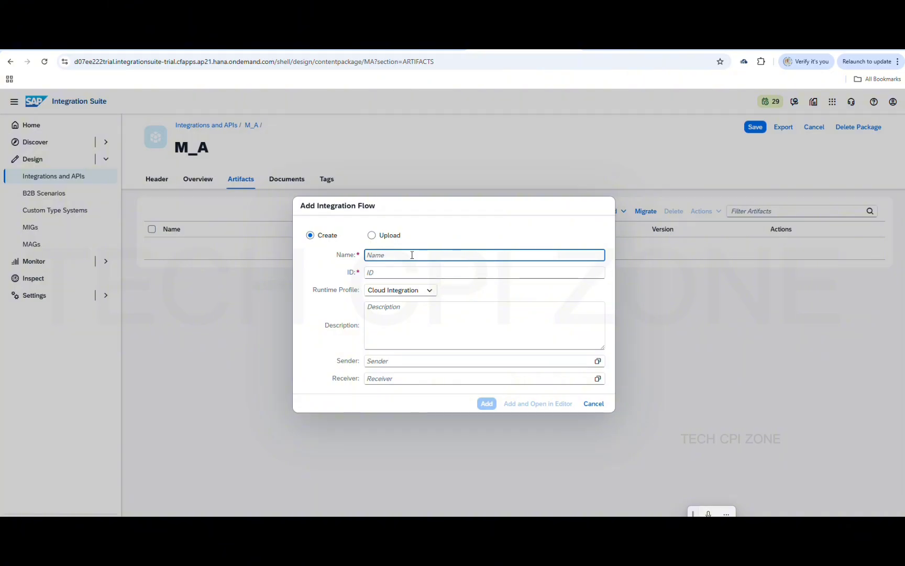
{"action": "type", "text": "MAIL"}
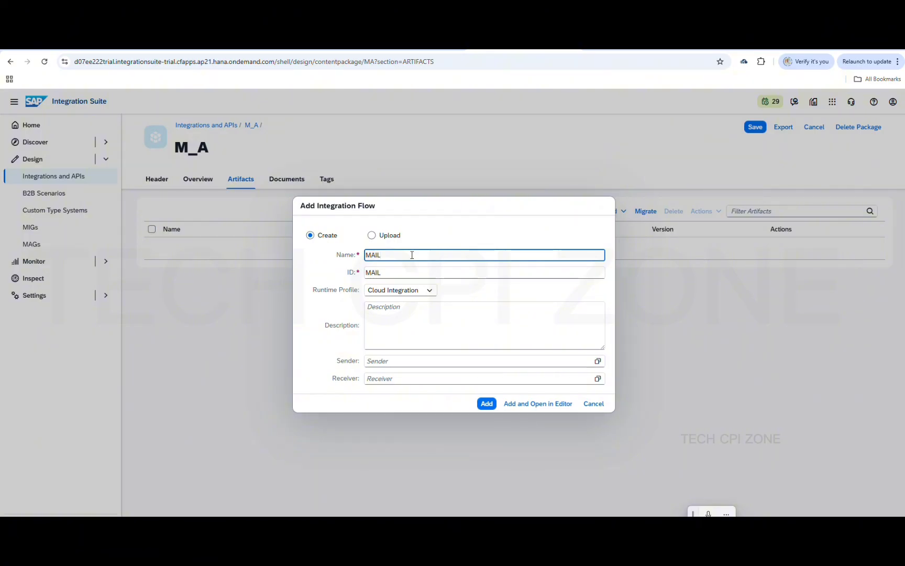
{"action": "type", "text": "_A"}
{"action": "left_click", "coordinate": [487, 405]}
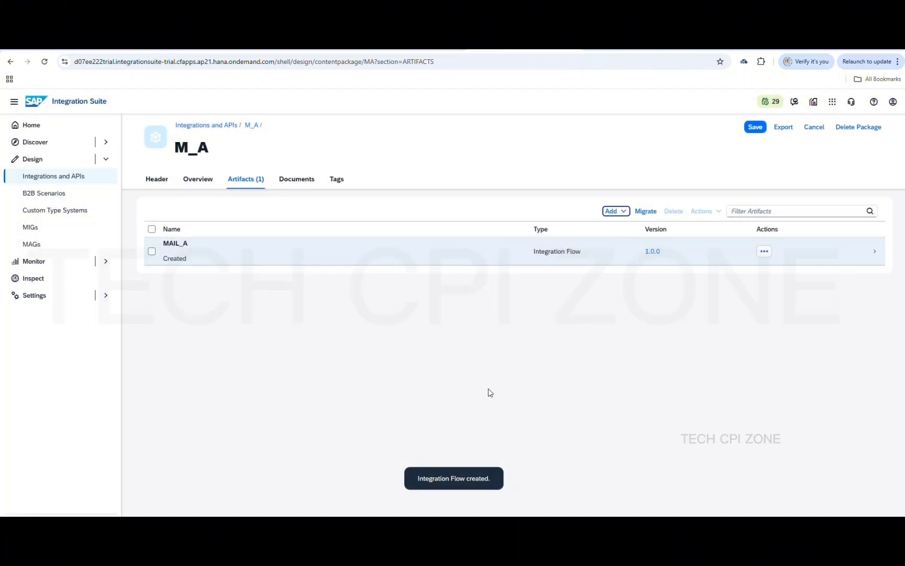
{"action": "left_click", "coordinate": [480, 261]}
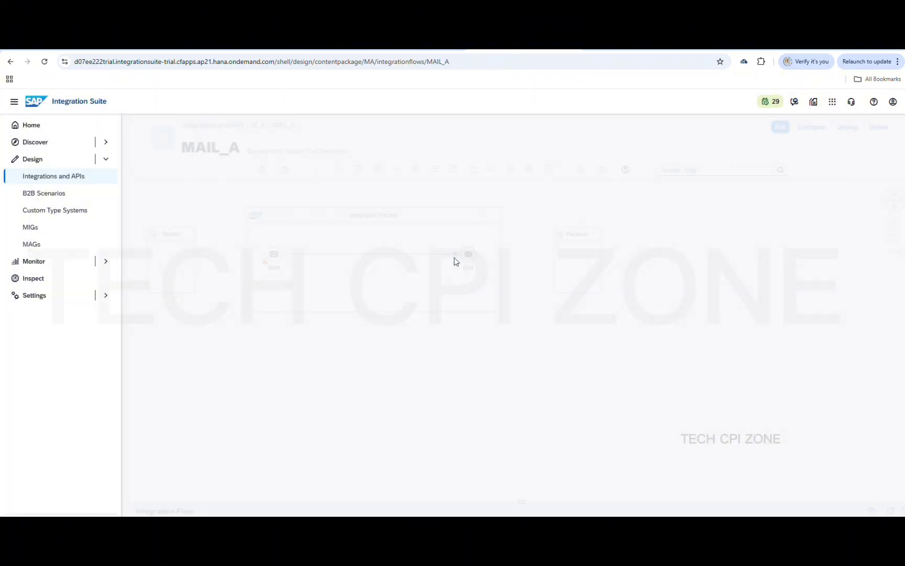
Switch MAIL_A to edit mode and link Sender to Start with an HTTPS adapter
{"action": "left_click_drag", "start_coordinate": [394, 415], "coordinate": [477, 440]}
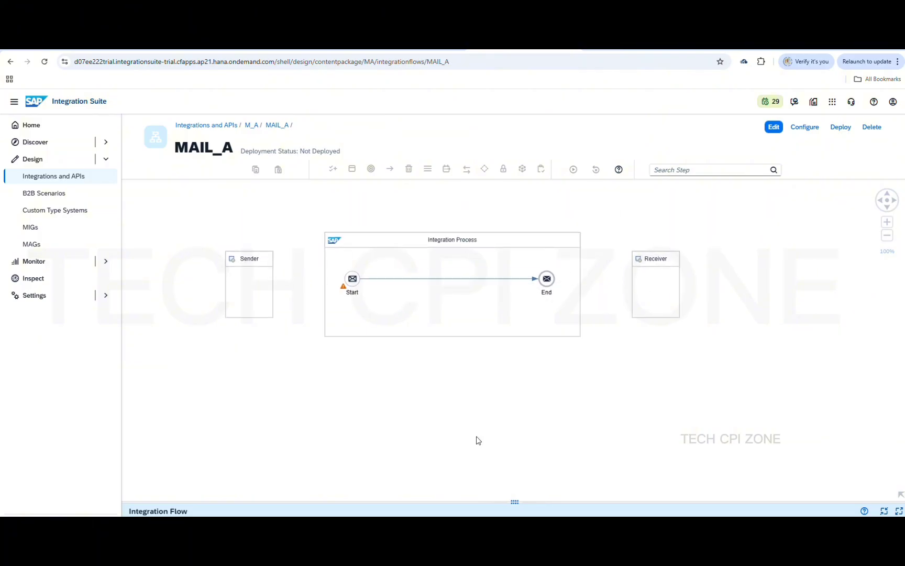
{"action": "left_click", "coordinate": [774, 128]}
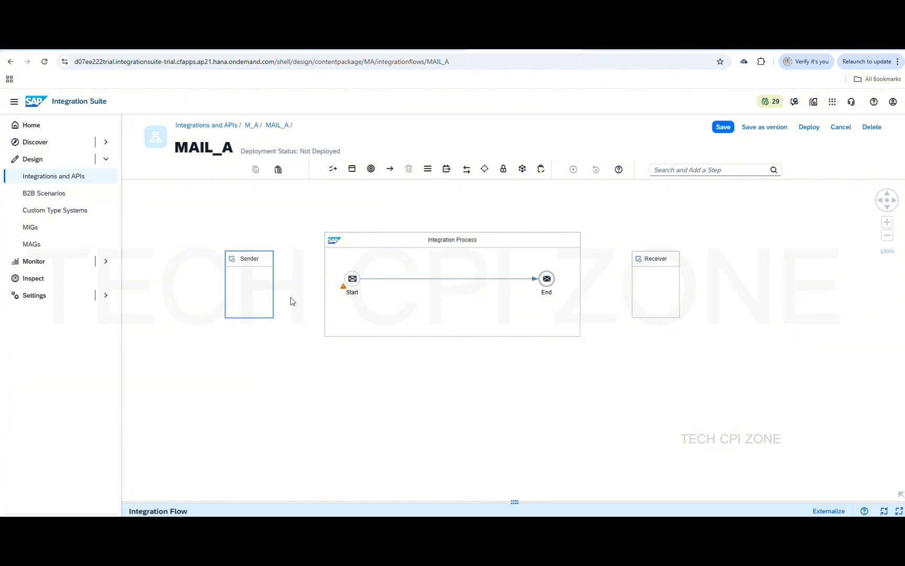
{"action": "left_click", "coordinate": [248, 287]}
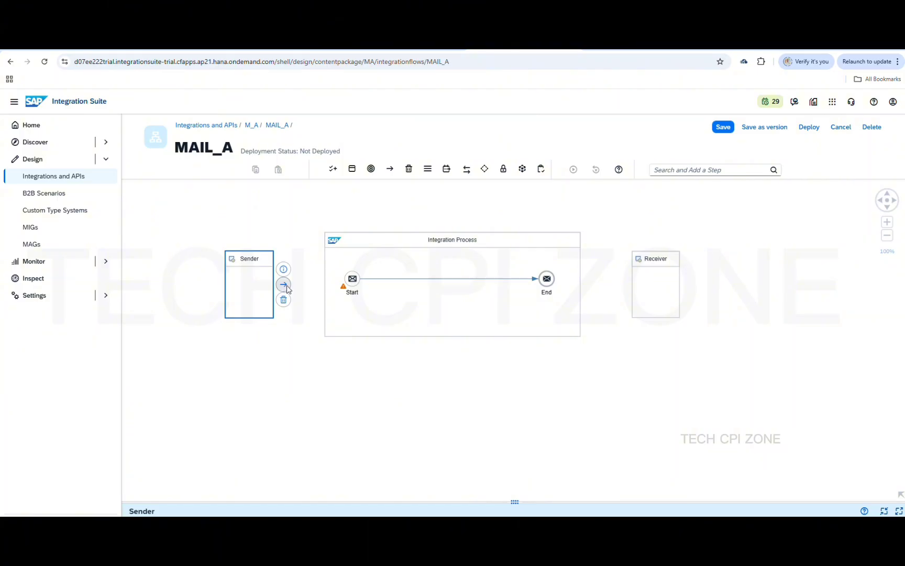
{"action": "left_click_drag", "start_coordinate": [284, 286], "coordinate": [351, 279]}
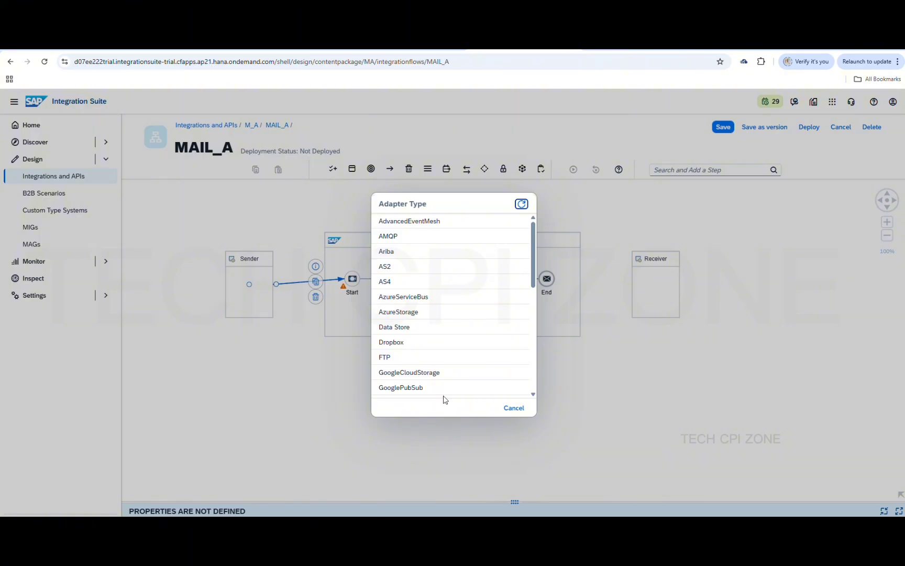
{"action": "scroll", "coordinate": [436, 330], "scroll_direction": "down", "scroll_amount": 3}
{"action": "scroll", "coordinate": [438, 331], "scroll_direction": "down", "scroll_amount": 5}
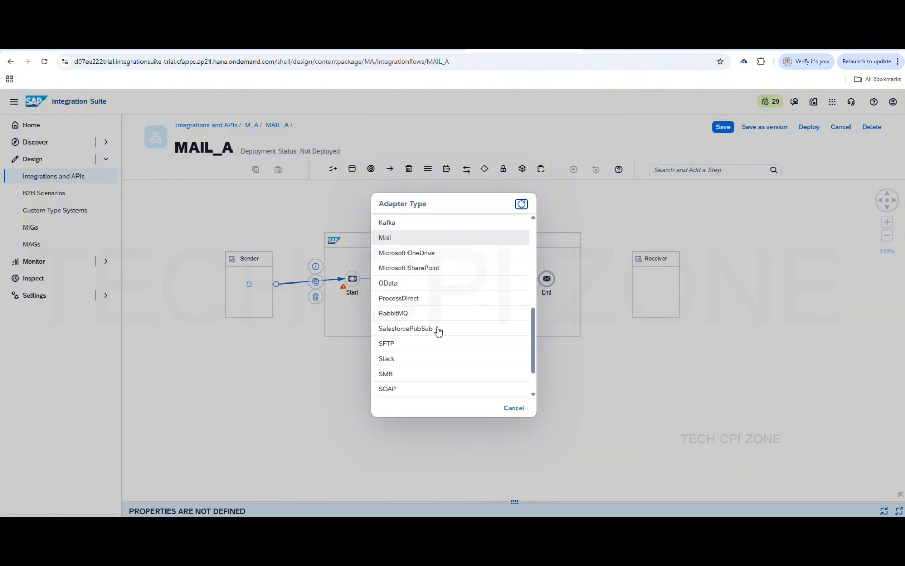
{"action": "scroll", "coordinate": [438, 331], "scroll_direction": "up", "scroll_amount": 6}
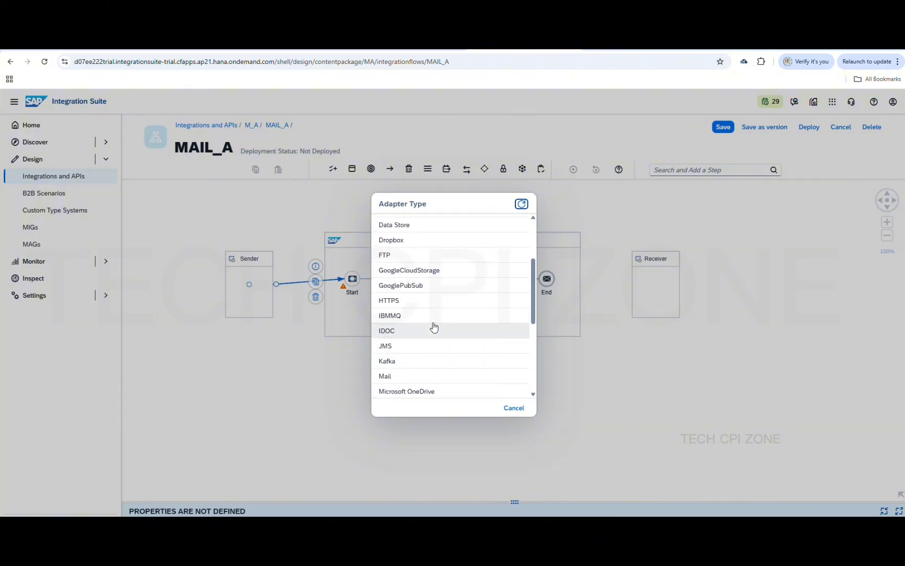
{"action": "left_click", "coordinate": [410, 301]}
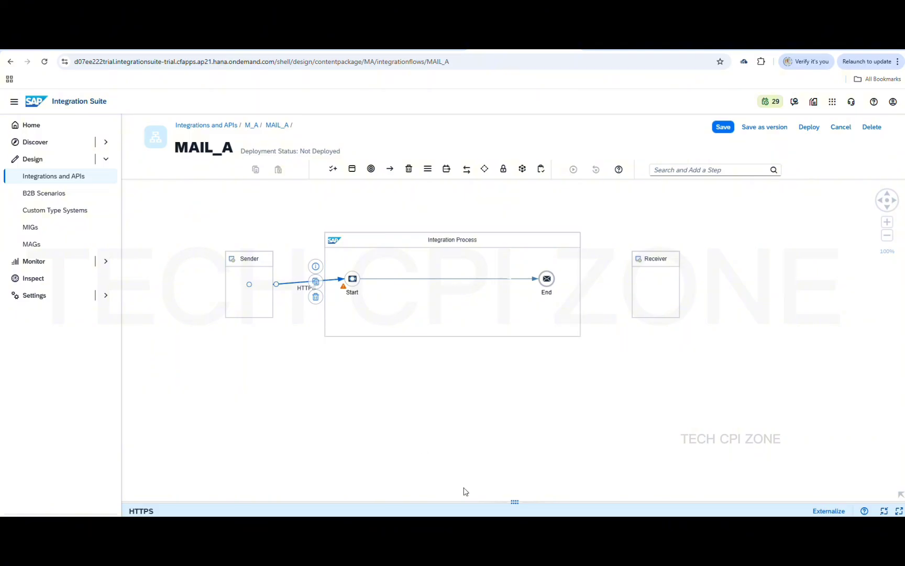
{"action": "left_click_drag", "start_coordinate": [515, 485], "coordinate": [491, 299]}
Set the HTTPS address to /mailA, uncheck CSRF Protected, and save MAIL_A
{"action": "left_click", "coordinate": [200, 327]}
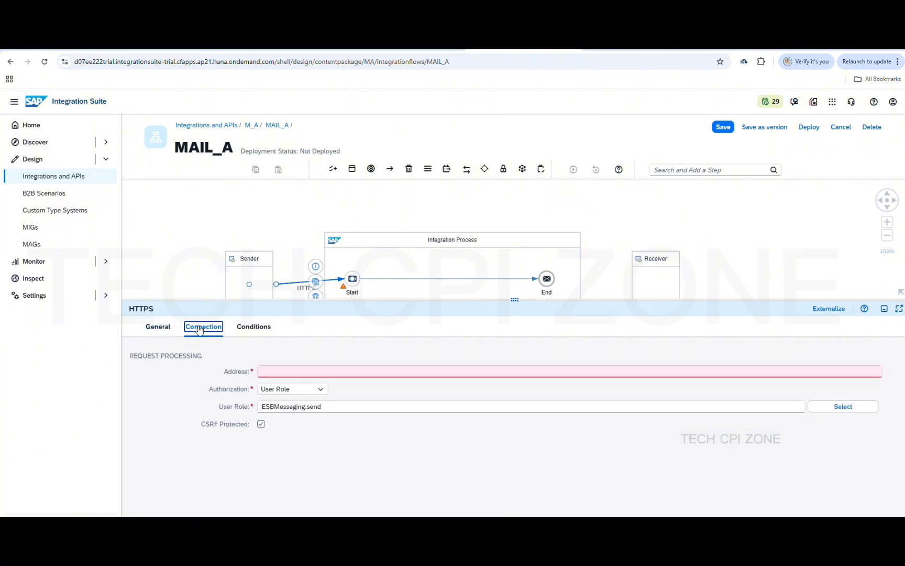
{"action": "left_click", "coordinate": [280, 372]}
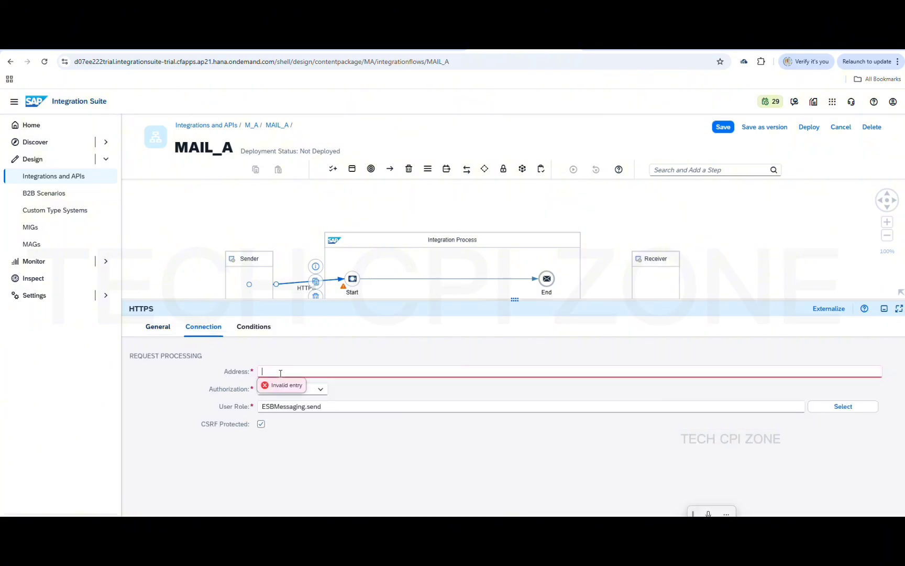
{"action": "type", "text": "/"}
{"action": "type", "text": "mailA"}
{"action": "left_click", "coordinate": [260, 424]}
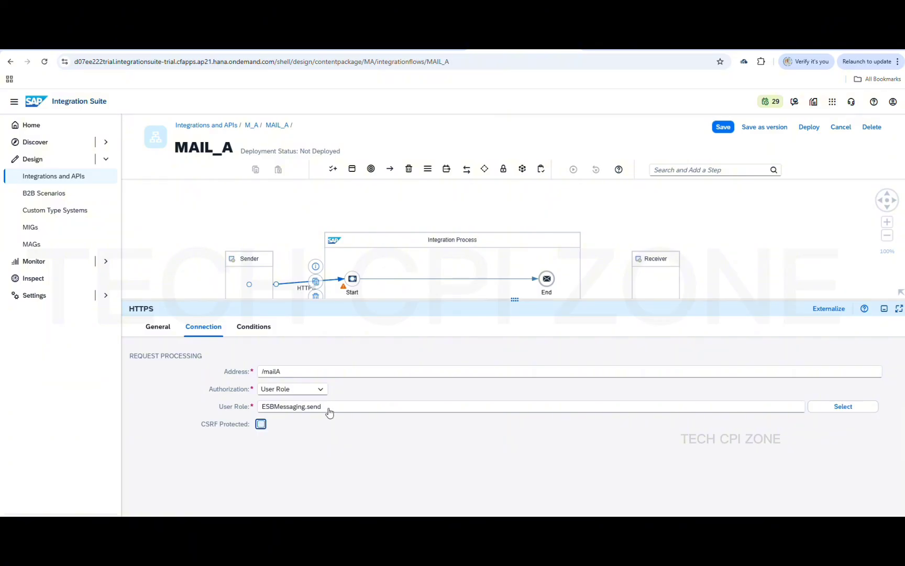
{"action": "left_click", "coordinate": [723, 128]}
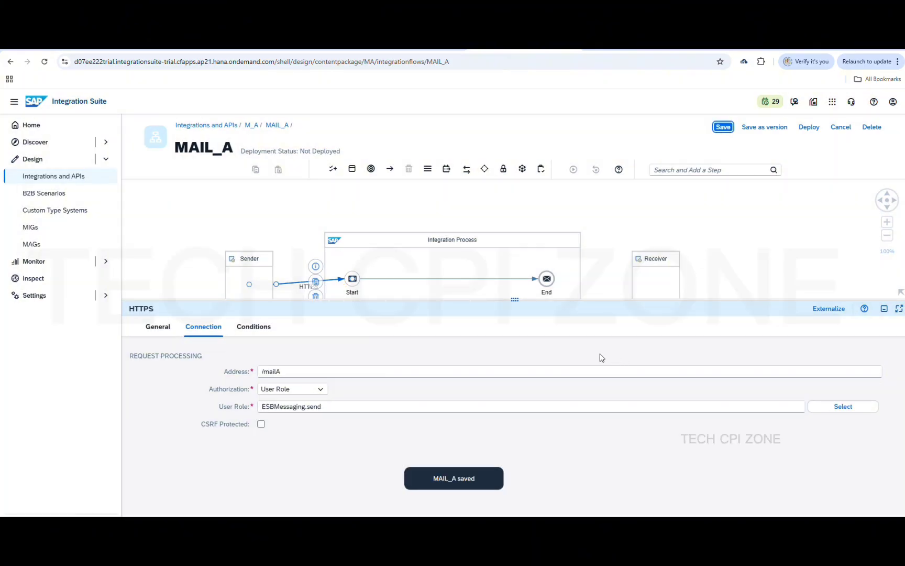
Collapse the properties panel to enlarge the flow diagram
{"action": "left_click_drag", "start_coordinate": [516, 302], "coordinate": [515, 404]}
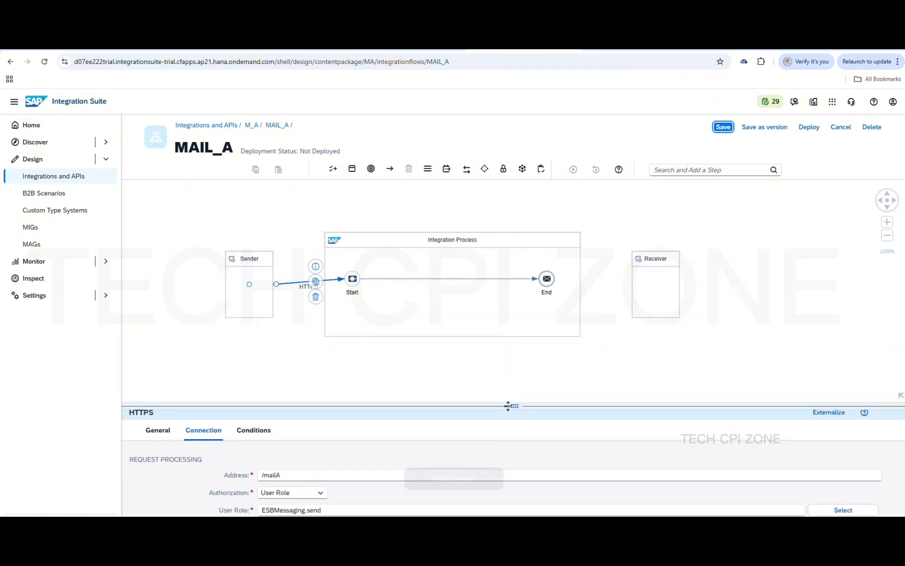
{"action": "left_click", "coordinate": [253, 430]}
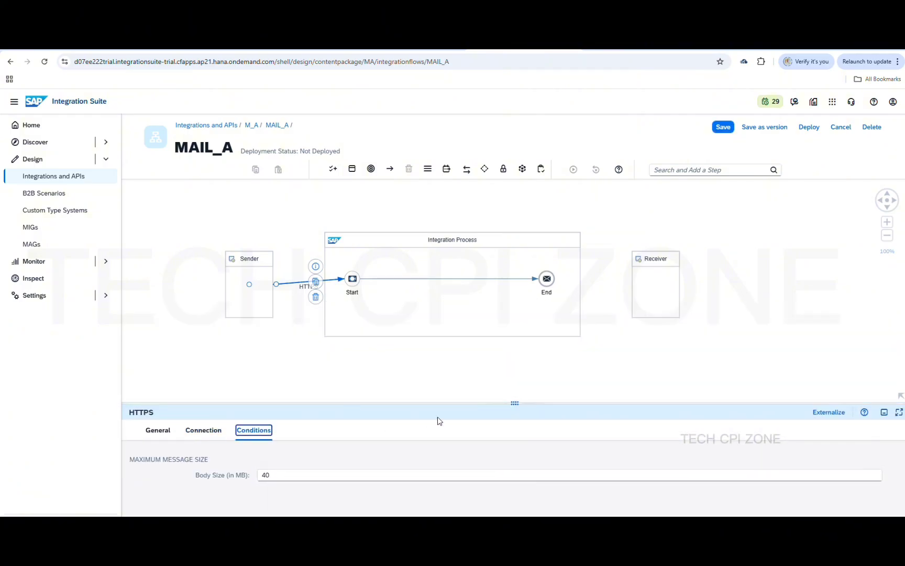
{"action": "left_click_drag", "start_coordinate": [516, 403], "coordinate": [517, 515]}
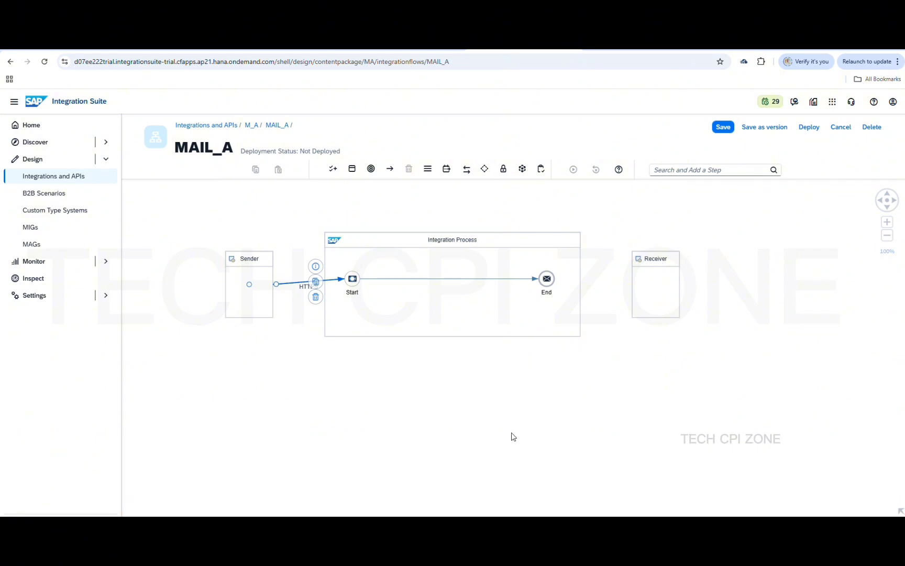
Connect the End event to the Receiver using the Mail adapter type
{"action": "left_click", "coordinate": [552, 279]}
{"action": "left_click_drag", "start_coordinate": [565, 263], "coordinate": [650, 284]}
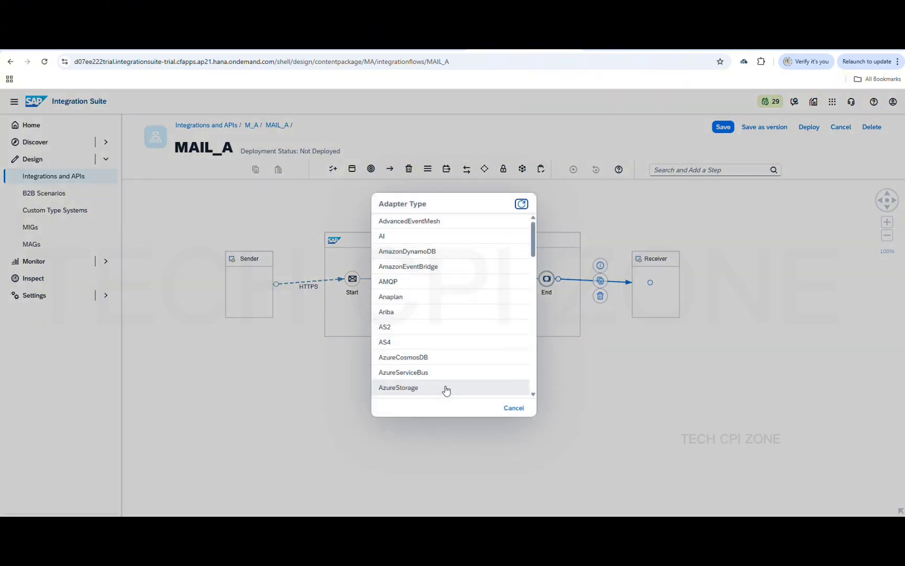
{"action": "scroll", "coordinate": [433, 322], "scroll_direction": "down", "scroll_amount": 3}
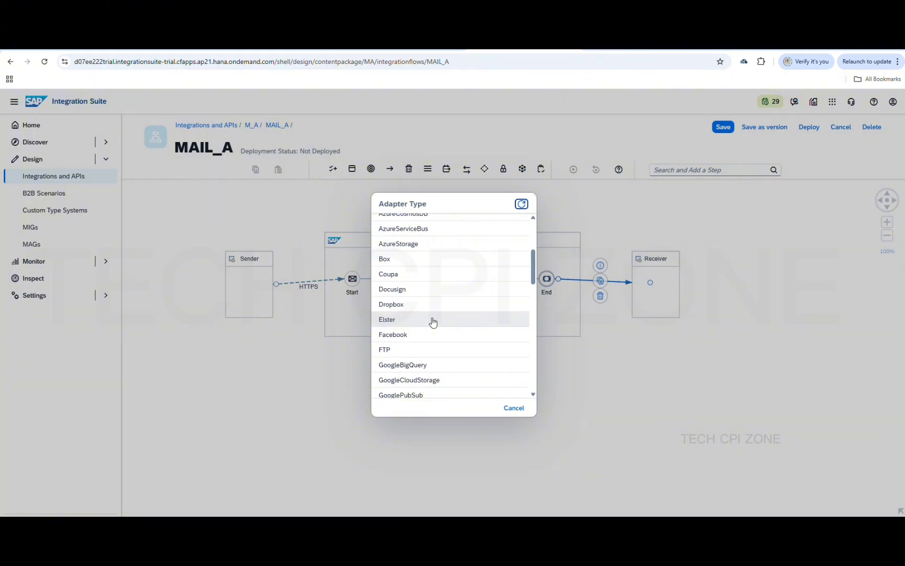
{"action": "scroll", "coordinate": [433, 321], "scroll_direction": "down", "scroll_amount": 5}
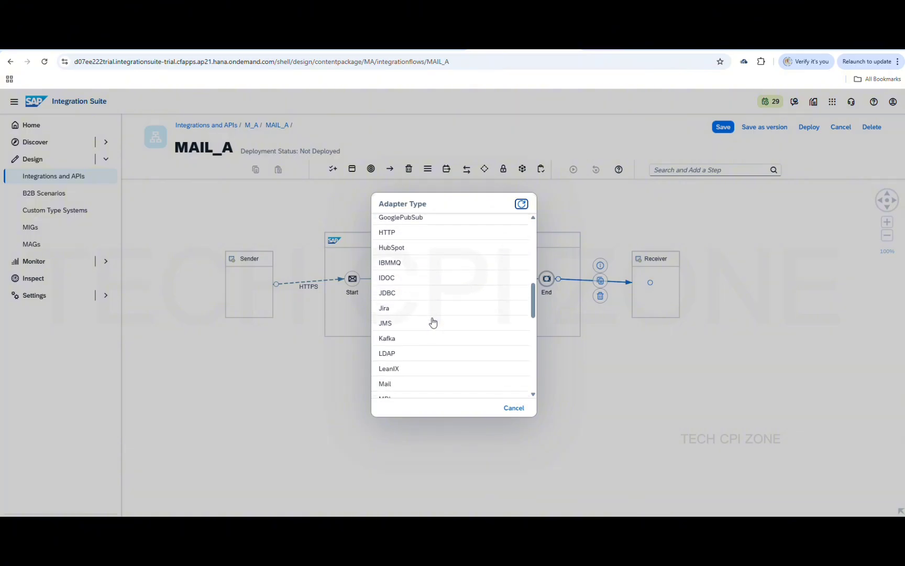
{"action": "scroll", "coordinate": [433, 322], "scroll_direction": "down", "scroll_amount": 6}
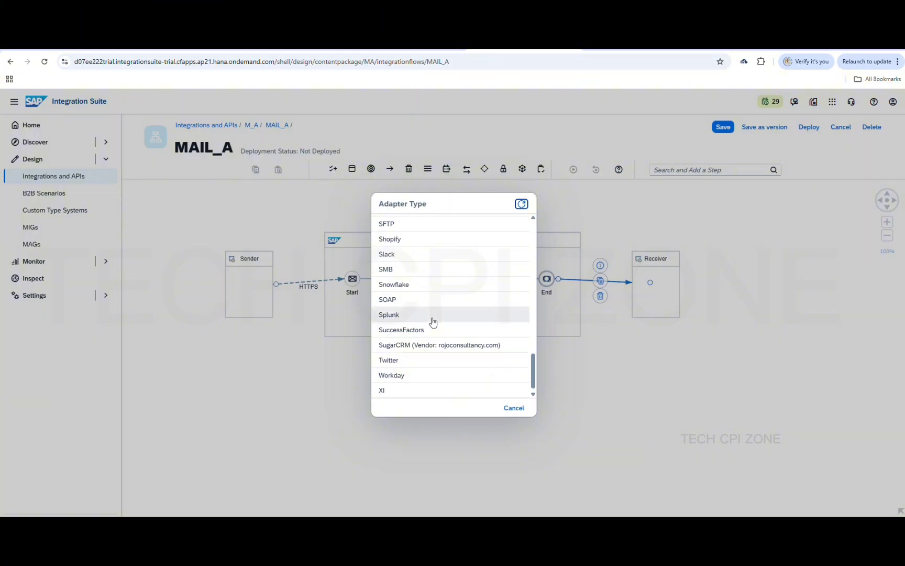
{"action": "scroll", "coordinate": [433, 322], "scroll_direction": "up", "scroll_amount": 2}
{"action": "scroll", "coordinate": [433, 321], "scroll_direction": "down", "scroll_amount": 1}
{"action": "scroll", "coordinate": [433, 322], "scroll_direction": "up", "scroll_amount": 4}
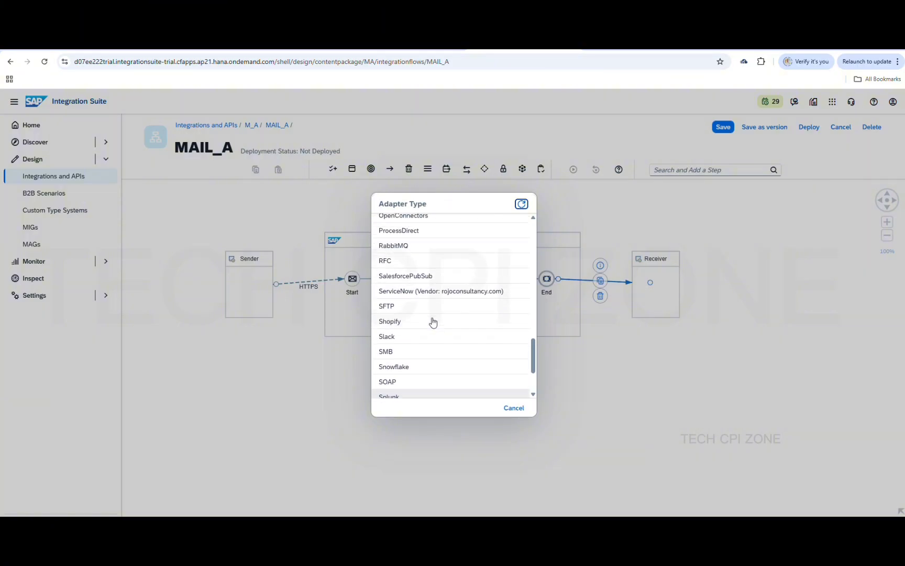
{"action": "scroll", "coordinate": [433, 322], "scroll_direction": "up", "scroll_amount": 2}
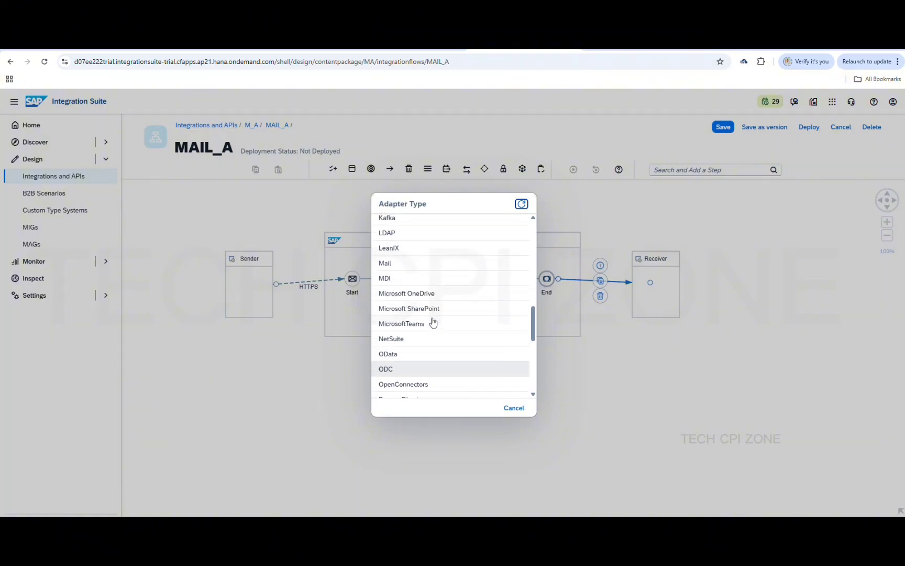
{"action": "left_click", "coordinate": [416, 316]}
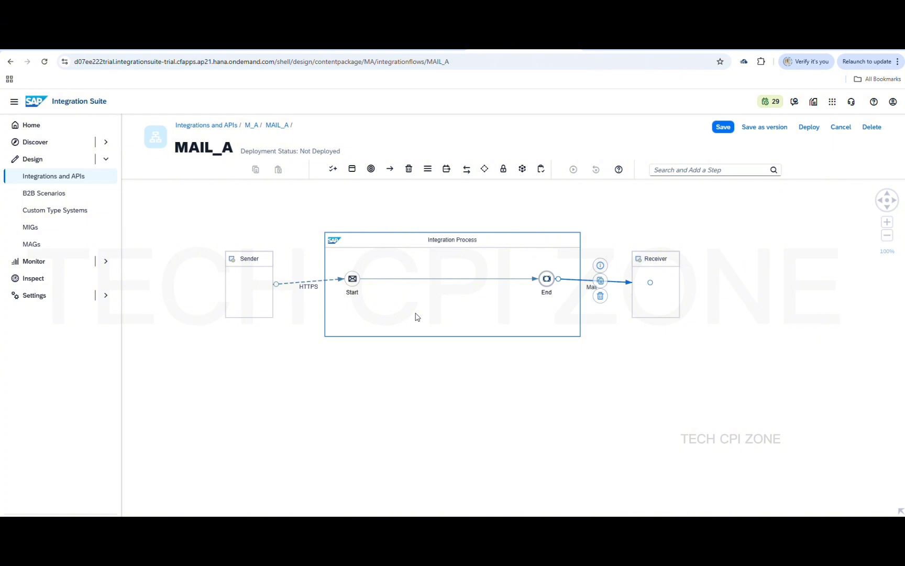
Select the Mail connection to the Receiver and expand its properties panel
{"action": "left_click", "coordinate": [430, 278]}
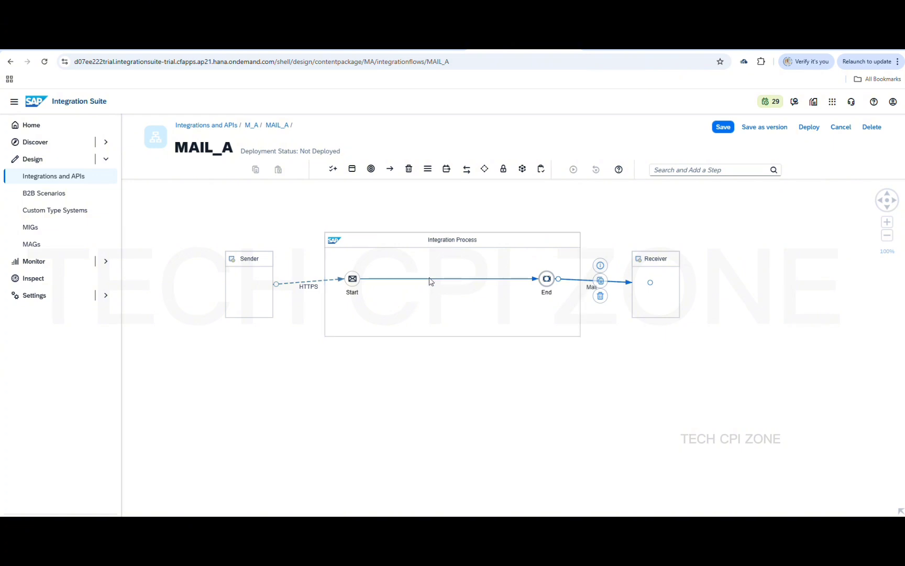
{"action": "left_click", "coordinate": [564, 281]}
{"action": "left_click_drag", "start_coordinate": [516, 512], "coordinate": [519, 337]}
Enter smtp.gmail.com:465 as the Mail channel's server address on the Connection tab
{"action": "left_click", "coordinate": [204, 364]}
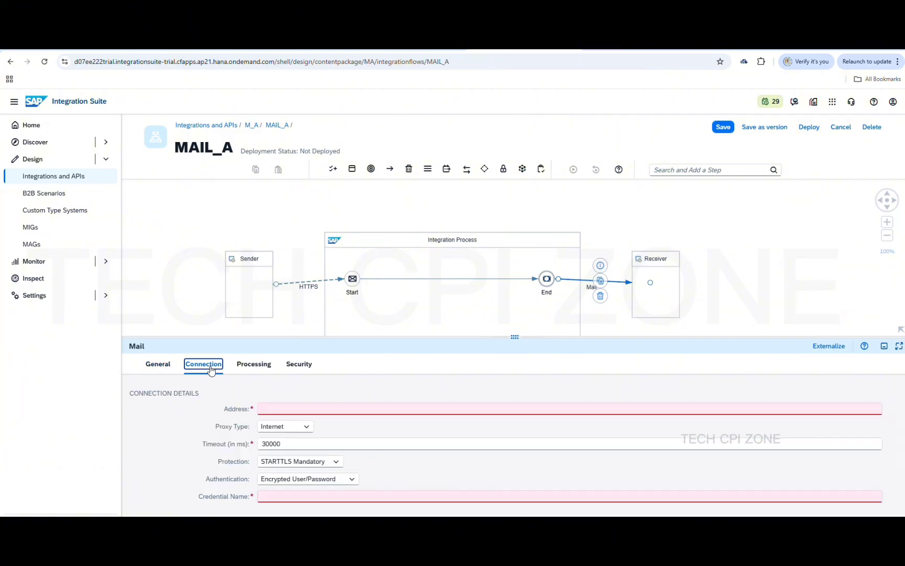
{"action": "left_click", "coordinate": [308, 410]}
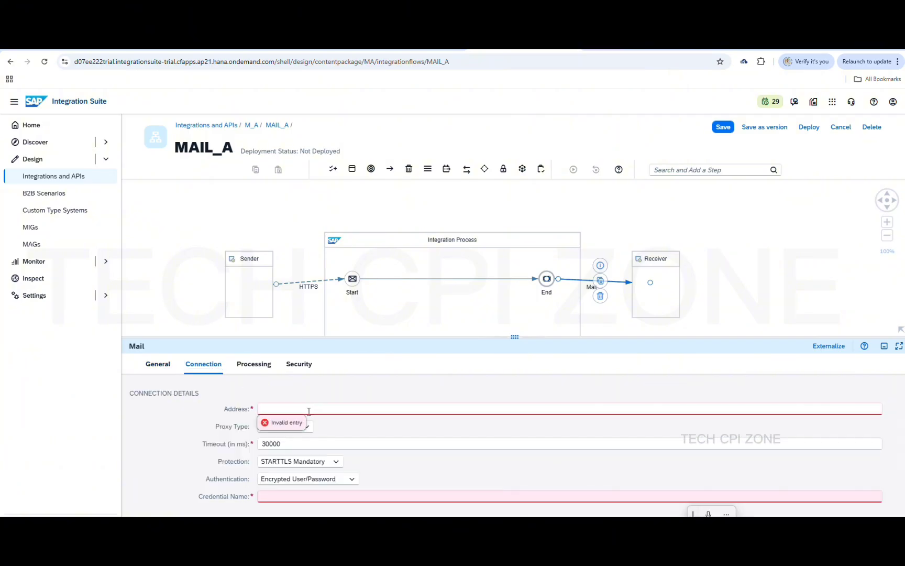
{"action": "type", "text": "smtp"}
{"action": "key", "text": "BackSpace"}
{"action": "key", "text": "BackSpace"}
{"action": "key", "text": "BackSpace"}
{"action": "key", "text": "BackSpace"}
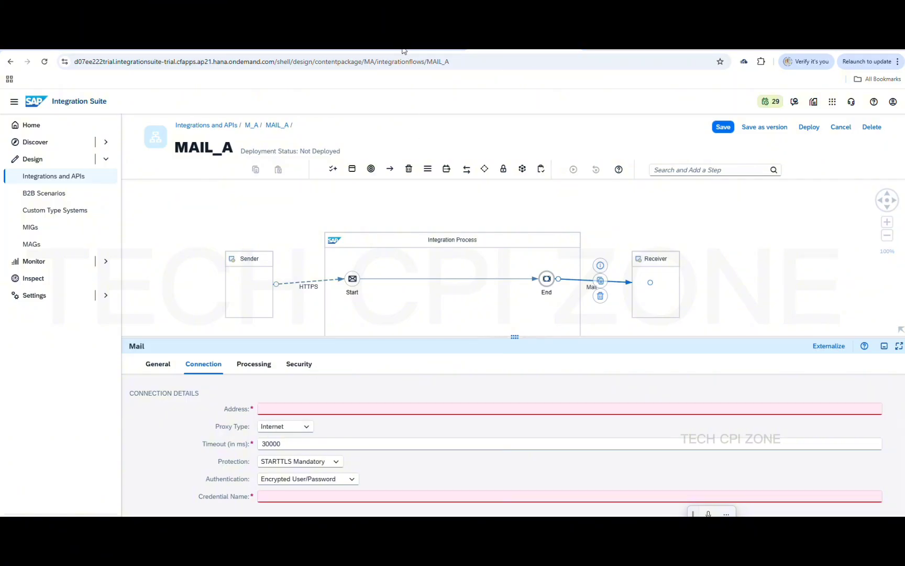
{"action": "left_click", "coordinate": [307, 409]}
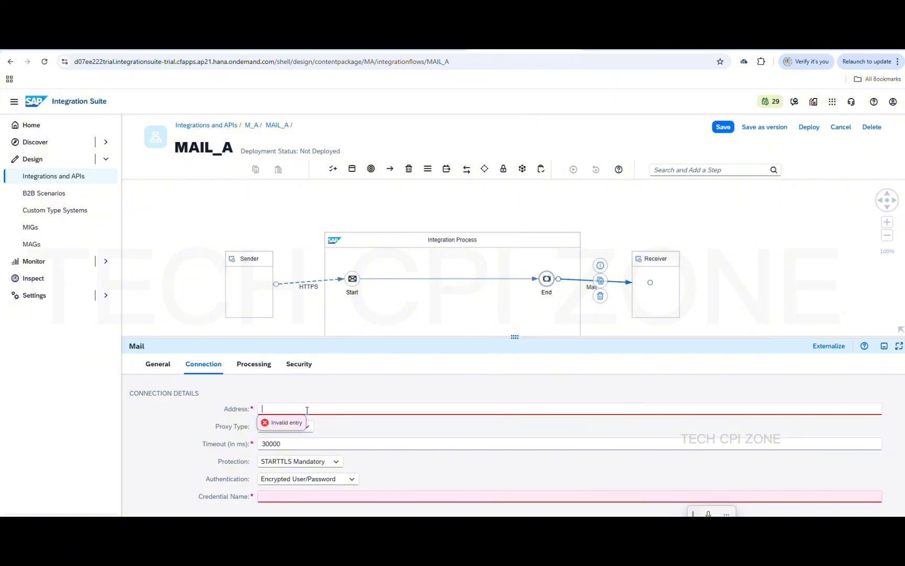
{"action": "type", "text": "smtp.gmail.com:"}
{"action": "left_click", "coordinate": [402, 50]}
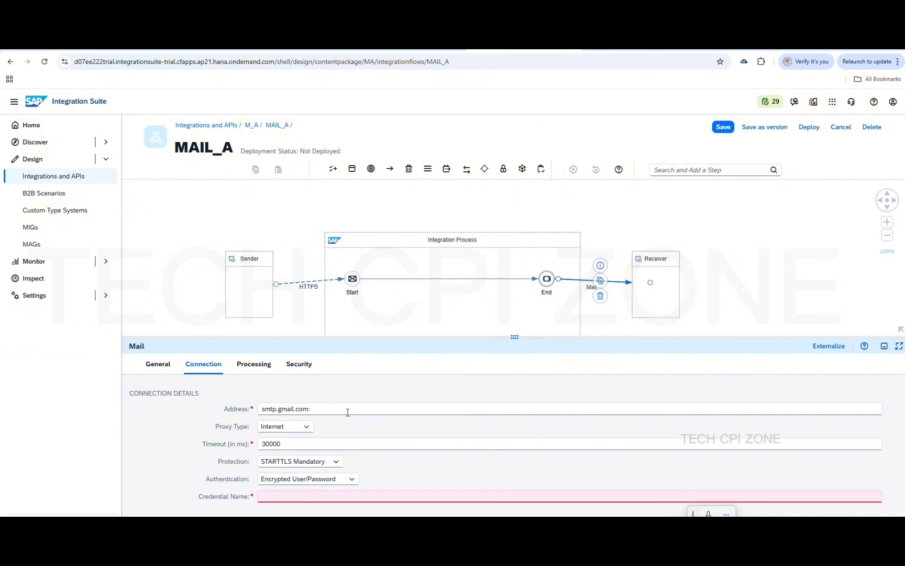
{"action": "type", "text": "587"}
{"action": "key", "text": "BackSpace"}
{"action": "key", "text": "BackSpace"}
{"action": "key", "text": "BackSpace"}
{"action": "type", "text": "46"}
Keep STARTTLS Mandatory protection and set authentication to Plain User/Password
{"action": "left_click", "coordinate": [337, 462]}
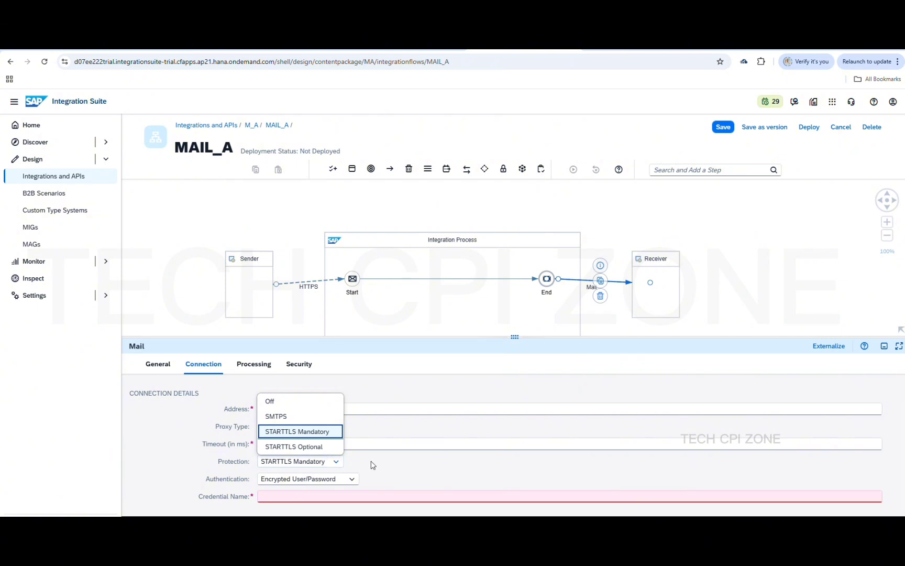
{"action": "left_click", "coordinate": [373, 465]}
{"action": "left_click", "coordinate": [352, 480]}
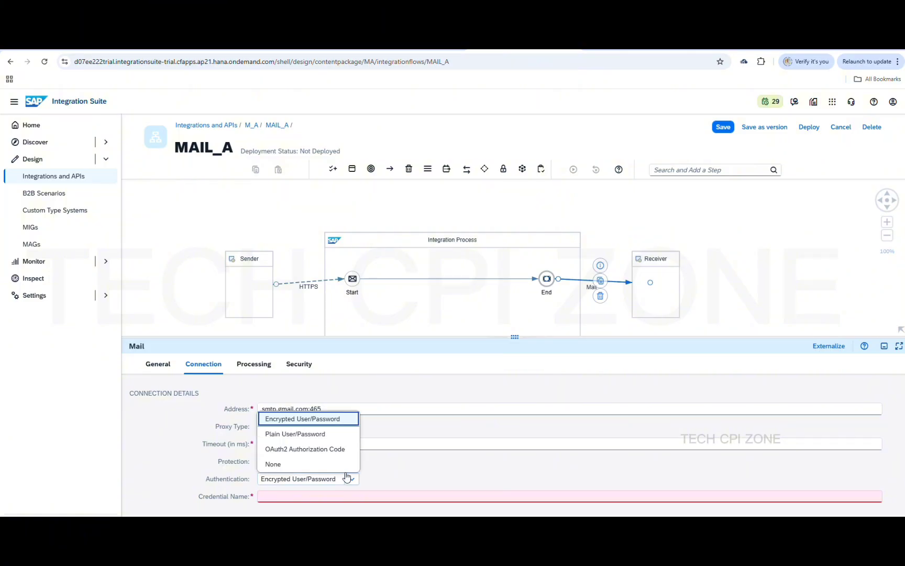
{"action": "left_click", "coordinate": [333, 436]}
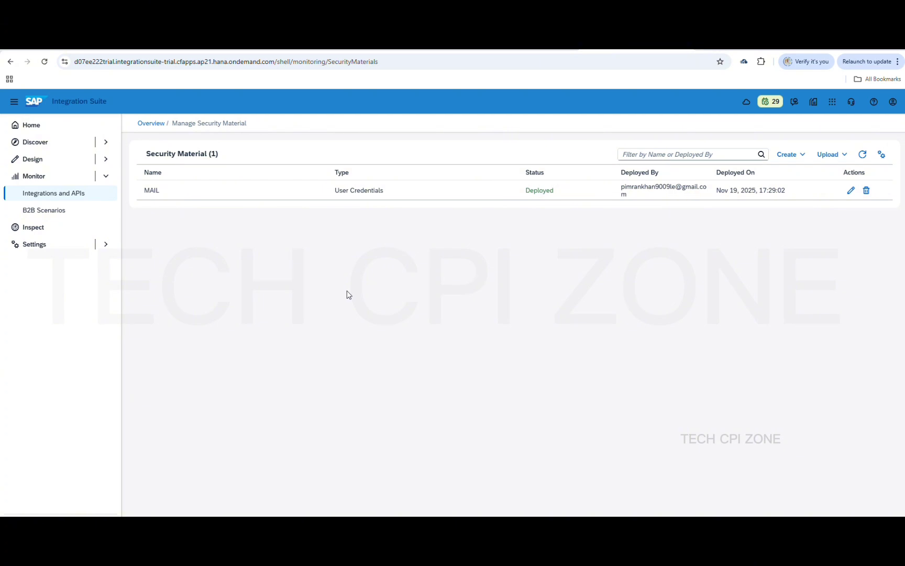
Copy the MAIL credential name from Security Material and paste it into Credential Name
{"action": "left_click", "coordinate": [173, 196]}
{"action": "left_click_drag", "start_coordinate": [173, 195], "coordinate": [140, 191]}
{"action": "key", "text": "ctrl+c"}
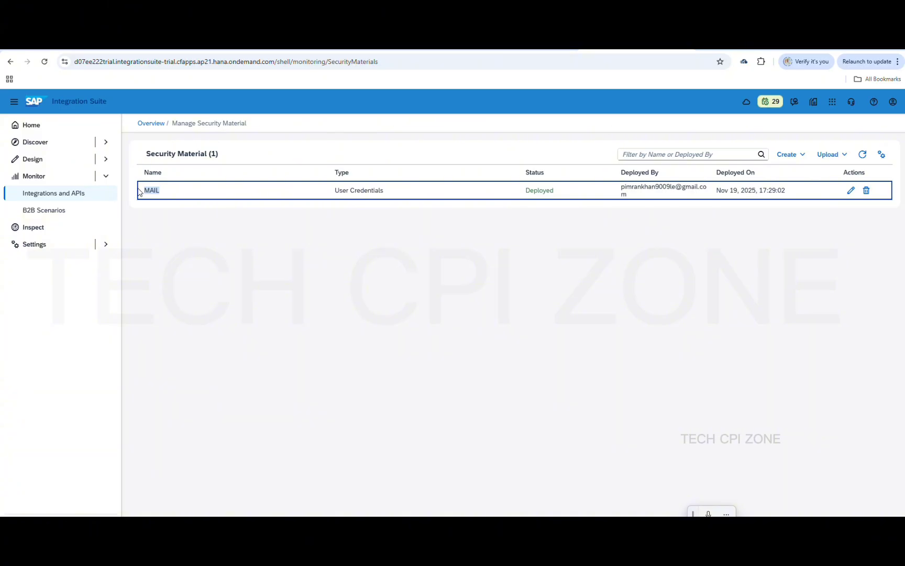
{"action": "left_click", "coordinate": [247, 270]}
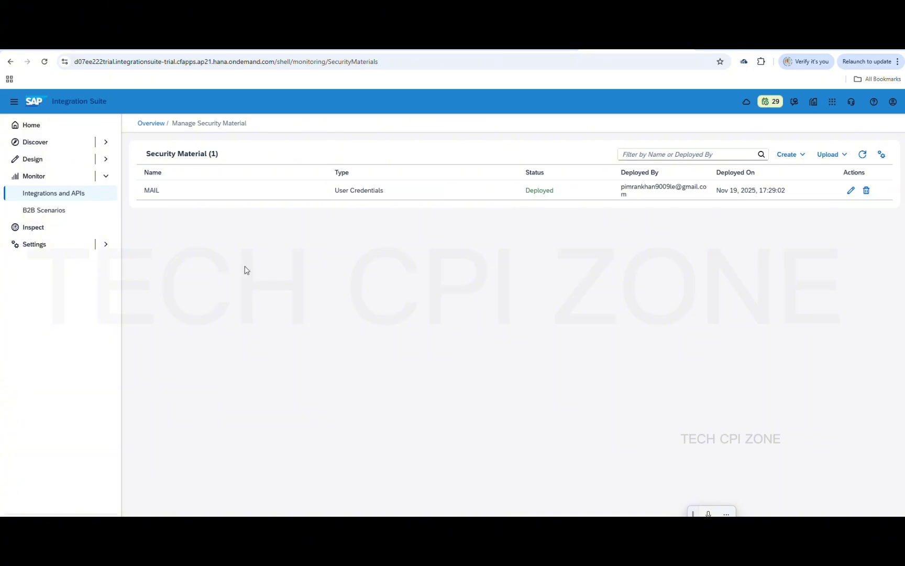
{"action": "left_click", "coordinate": [511, 44]}
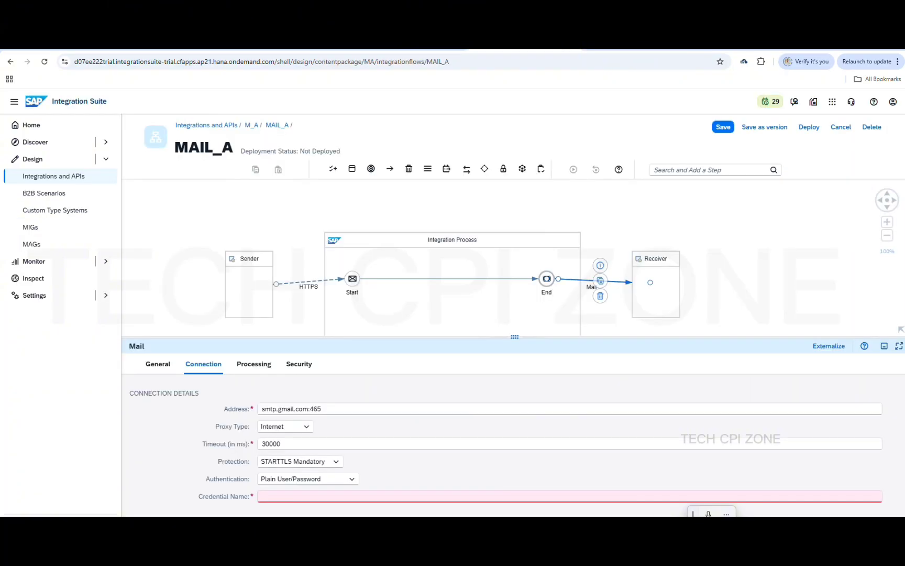
{"action": "left_click", "coordinate": [333, 497]}
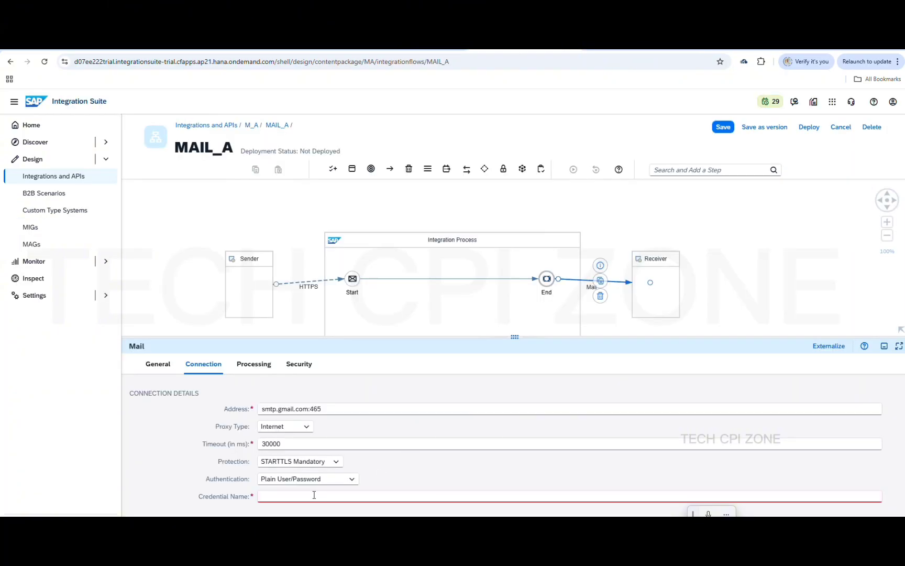
{"action": "key", "text": "ctrl+v"}
{"action": "left_click", "coordinate": [403, 466]}
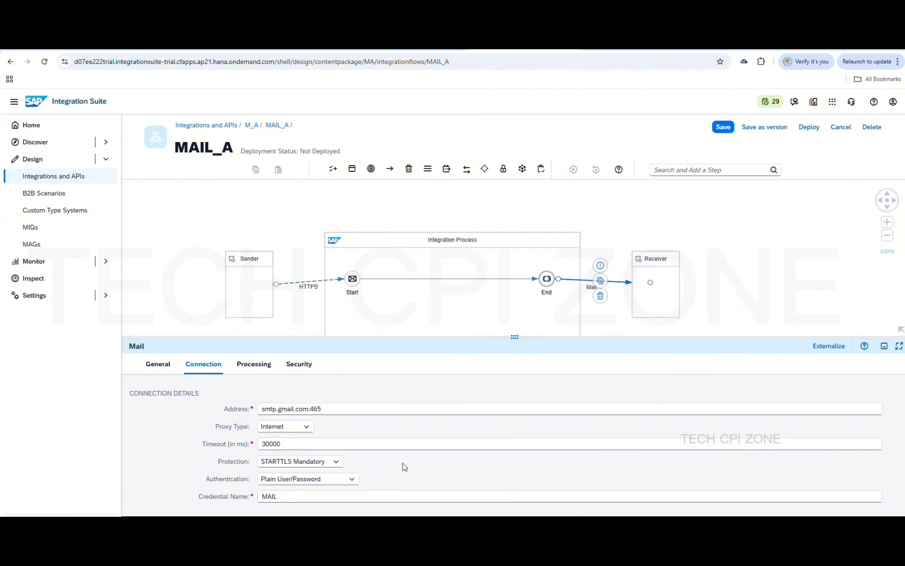
Paste the sender e-mail address once into the From field on the Processing tab
{"action": "left_click", "coordinate": [255, 365]}
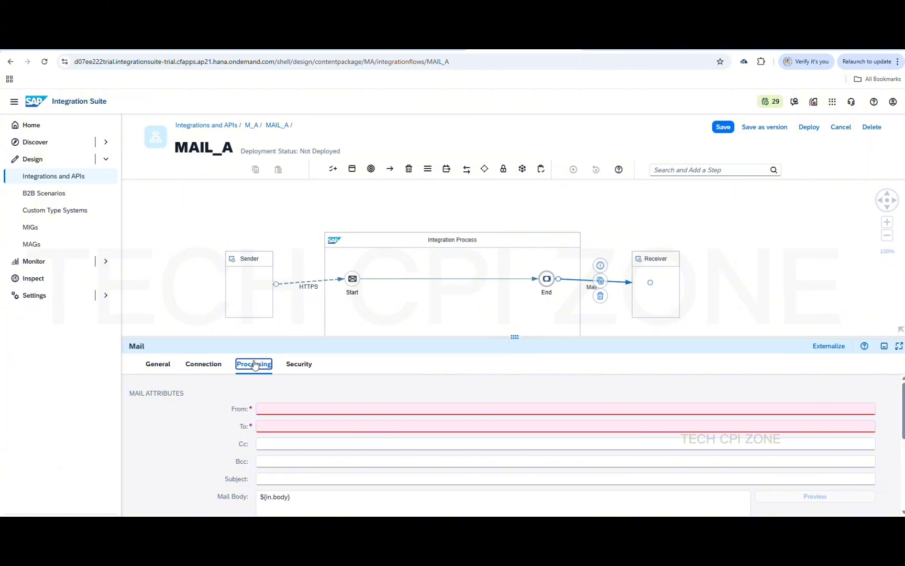
{"action": "left_click", "coordinate": [294, 408]}
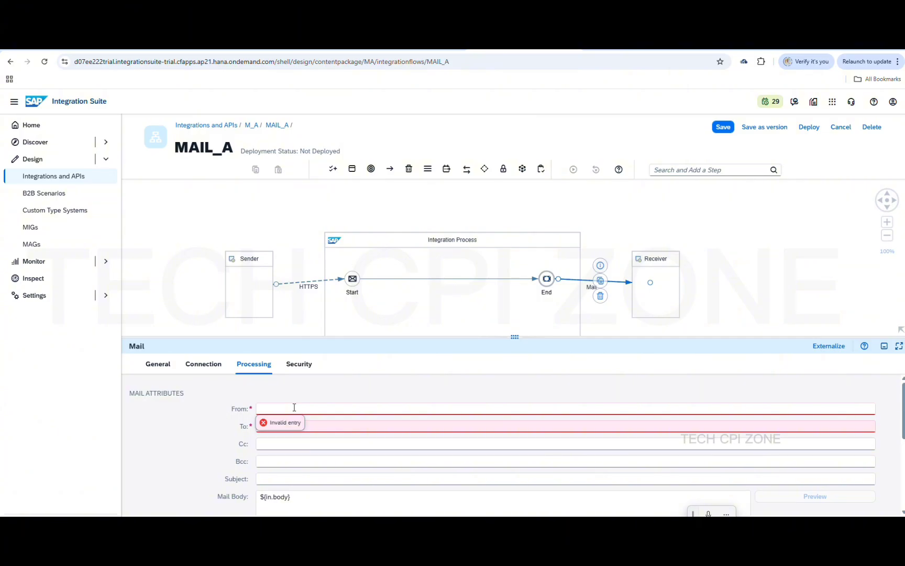
{"action": "key", "text": "super+v"}
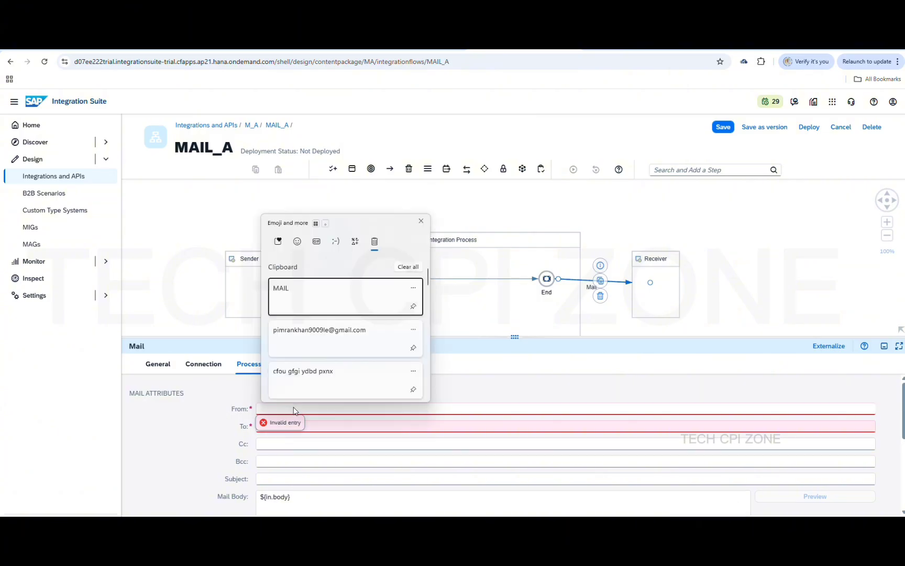
{"action": "left_click", "coordinate": [340, 343]}
{"action": "key", "text": "ctrl+v"}
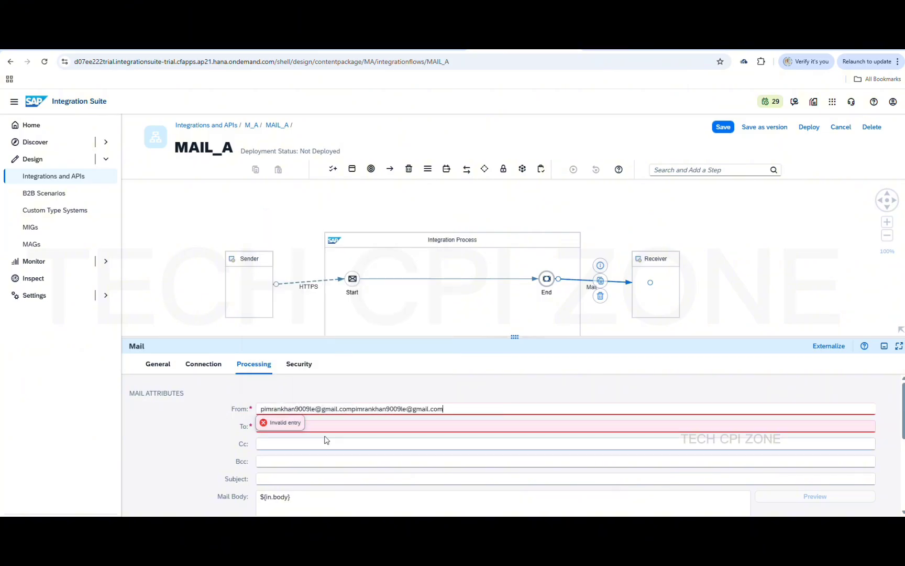
{"action": "key", "text": "ctrl+a"}
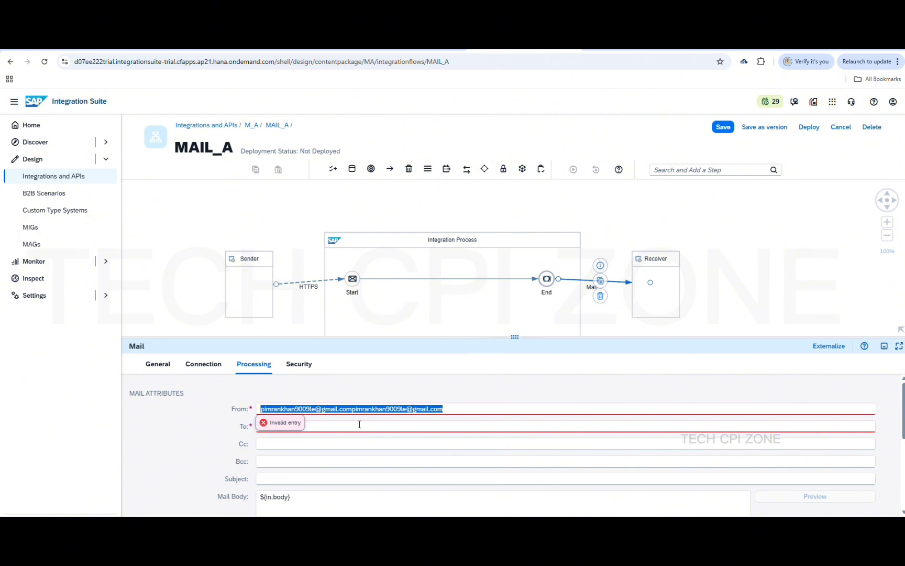
{"action": "key", "text": "super"}
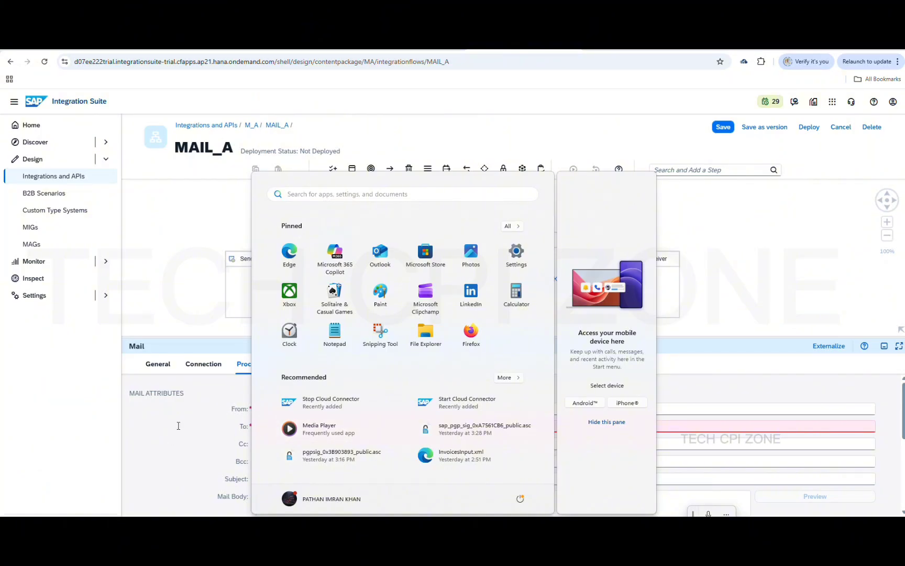
{"action": "left_click", "coordinate": [178, 426]}
{"action": "left_click", "coordinate": [327, 410]}
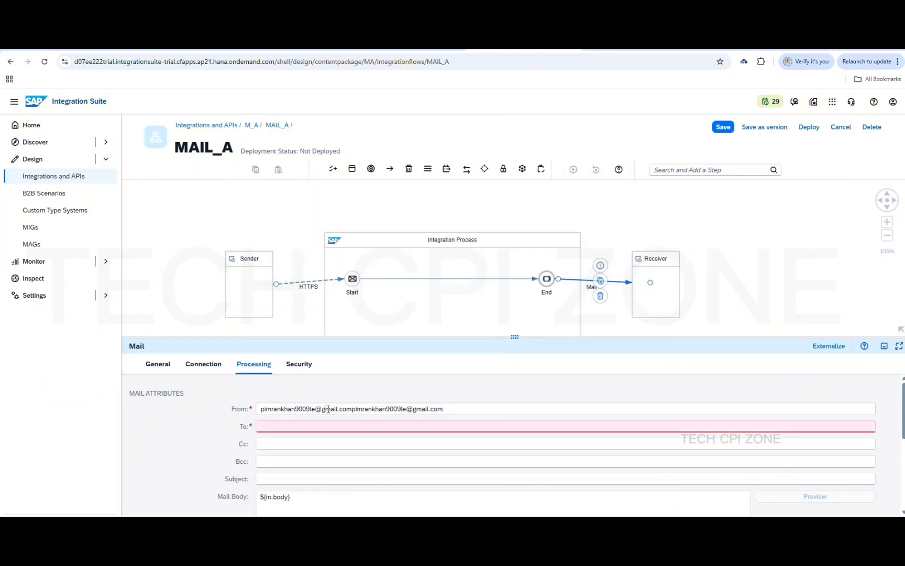
{"action": "key", "text": "ctrl+a"}
{"action": "key", "text": "BackSpace"}
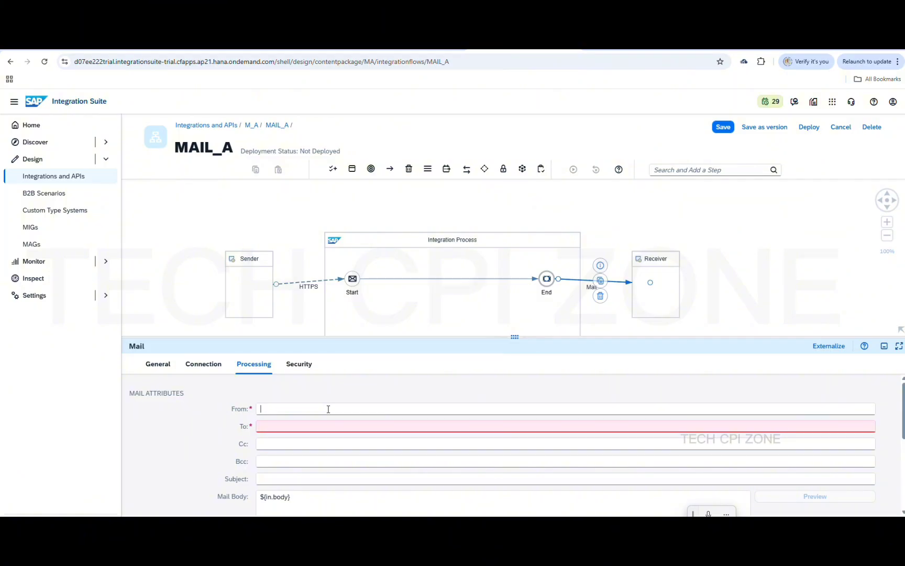
{"action": "key", "text": "ctrl+v"}
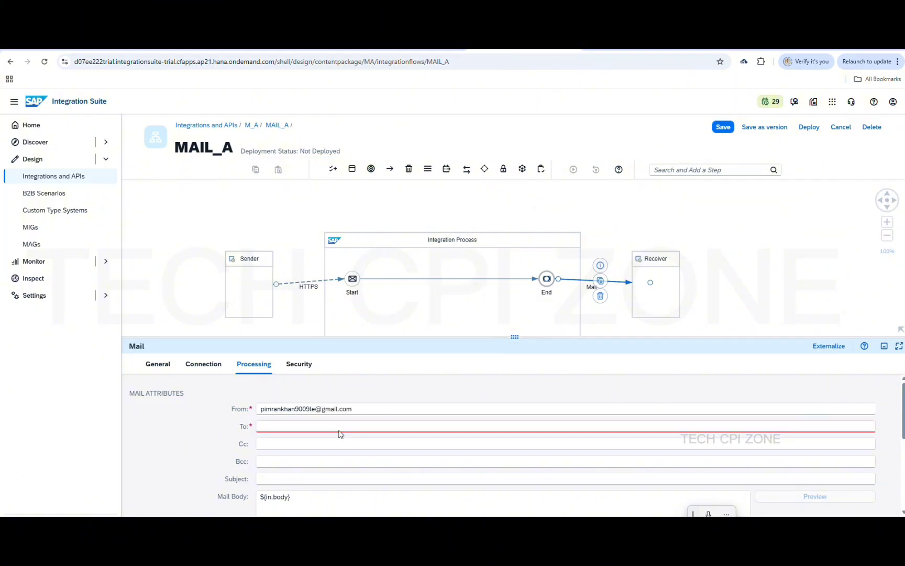
Type the recipient e-mail address into the To field
{"action": "left_click", "coordinate": [340, 426]}
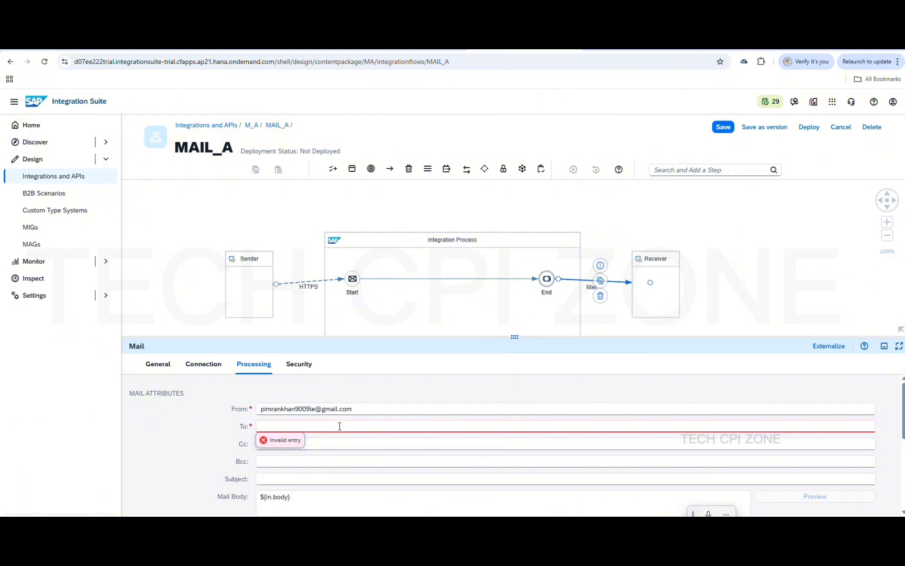
{"action": "left_click", "coordinate": [340, 443]}
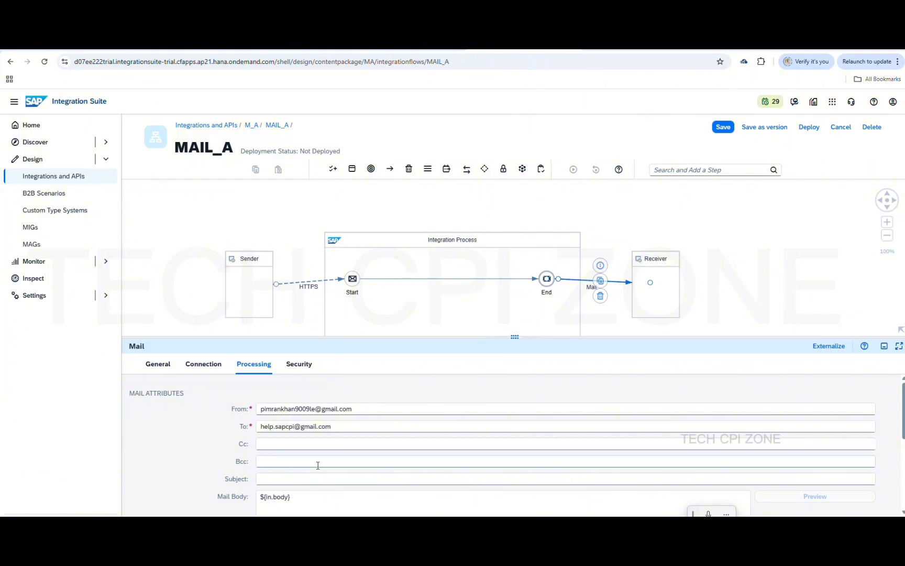
{"action": "scroll", "coordinate": [320, 461], "scroll_direction": "down", "scroll_amount": 3}
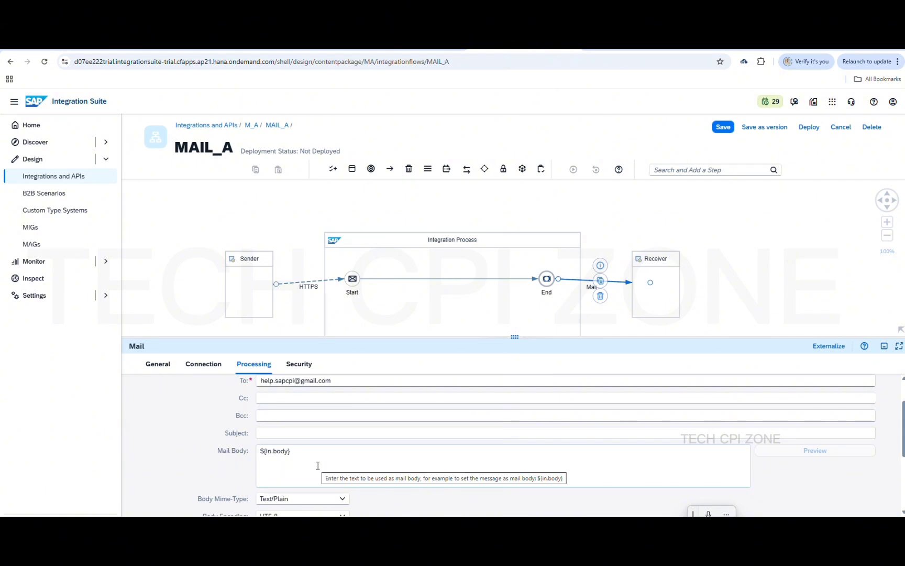
{"action": "scroll", "coordinate": [318, 465], "scroll_direction": "up", "scroll_amount": 2}
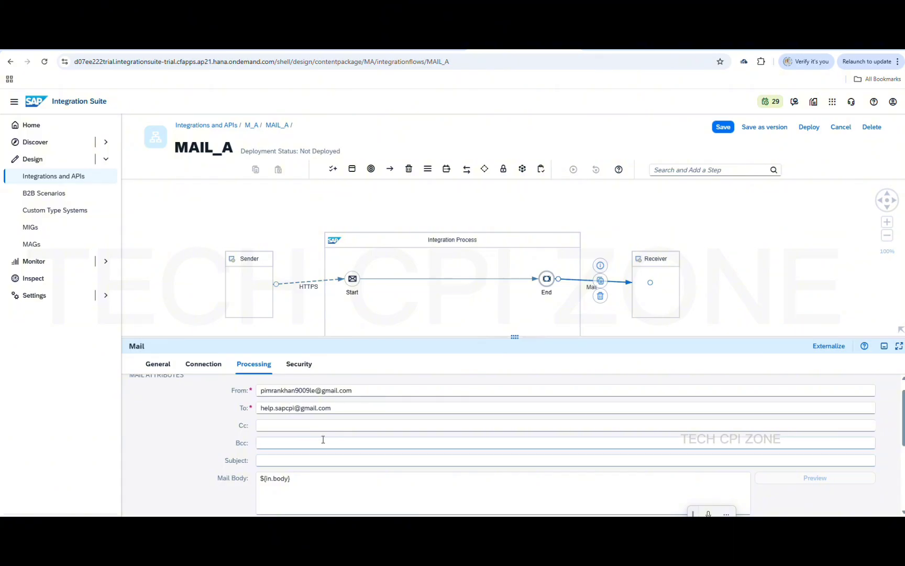
{"action": "scroll", "coordinate": [320, 444], "scroll_direction": "down", "scroll_amount": 3}
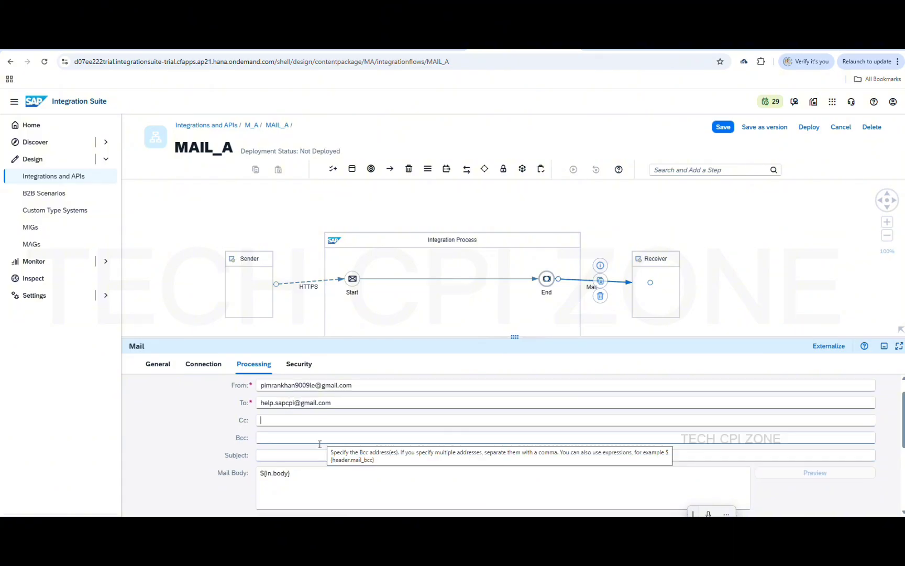
Type 'sap cpi mail + attachment' into the Mail channel's Subject field
{"action": "left_click", "coordinate": [332, 410]}
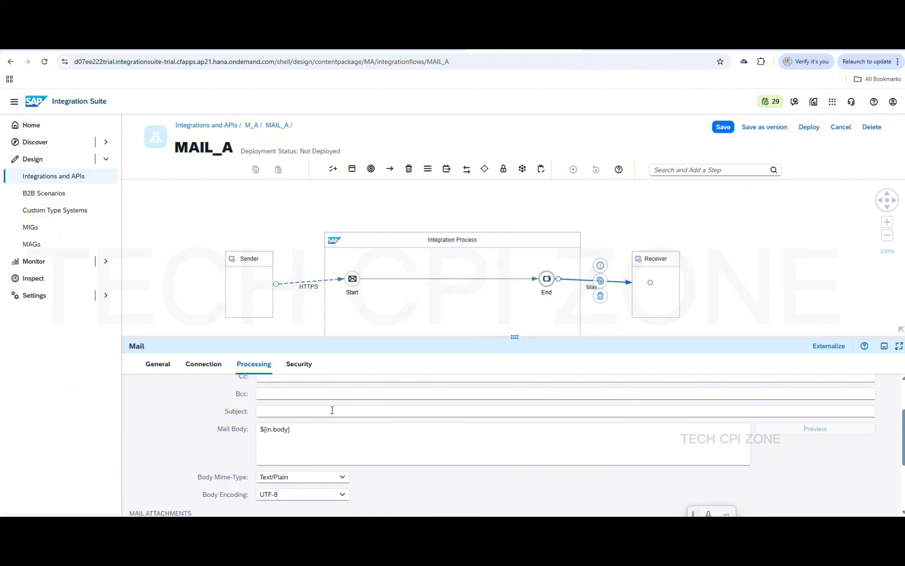
{"action": "type", "text": "sap cpi mail +"}
{"action": "left_click", "coordinate": [403, 49]}
{"action": "left_click", "coordinate": [534, 43]}
{"action": "left_click", "coordinate": [348, 409]}
{"action": "type", "text": "attachment"}
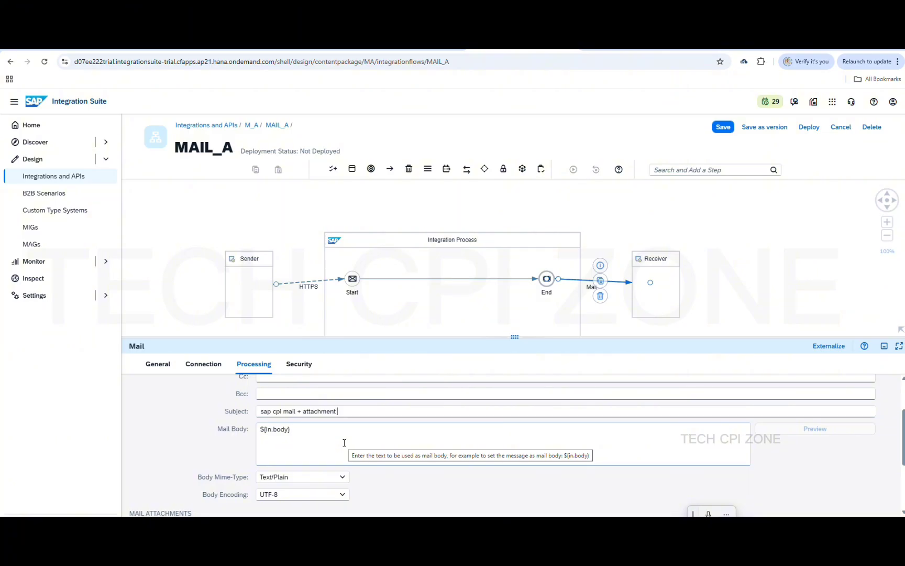
{"action": "scroll", "coordinate": [344, 443], "scroll_direction": "up", "scroll_amount": 3}
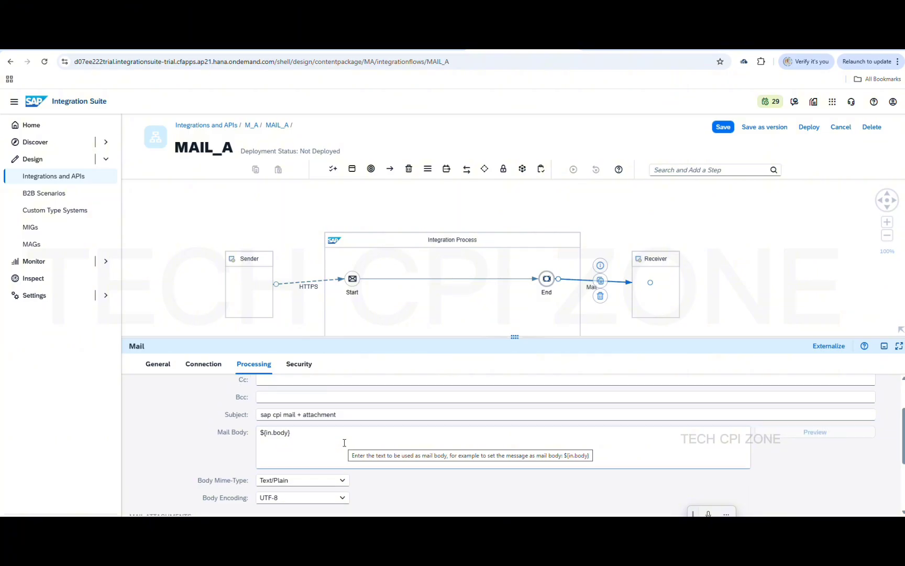
{"action": "scroll", "coordinate": [344, 446], "scroll_direction": "down", "scroll_amount": 3}
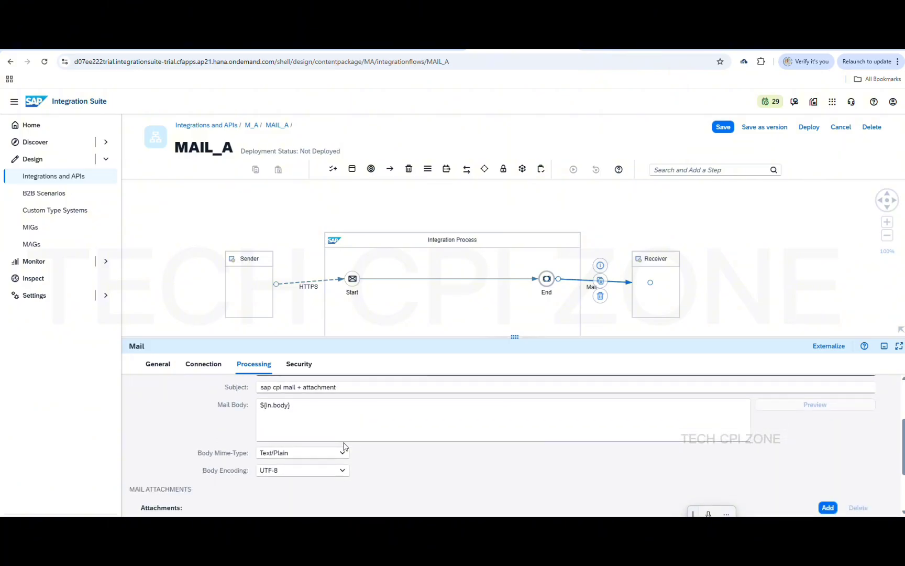
Replace ${in.body} with 'Hi Team, Please find the attached Info data file.'
{"action": "left_click", "coordinate": [310, 408]}
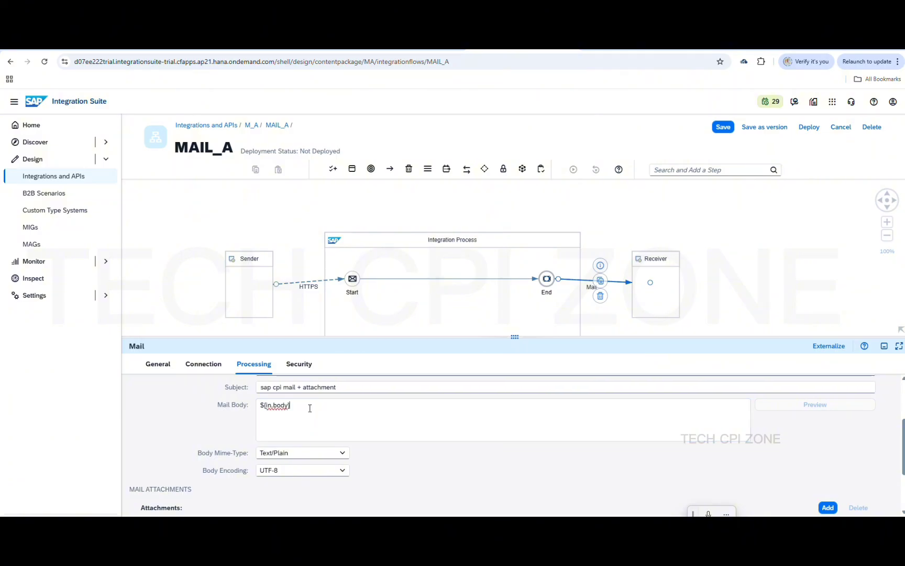
{"action": "key", "text": "BackSpace"}
{"action": "key", "text": "BackSpace"}
{"action": "key", "text": "BackSpace"}
{"action": "key", "text": "BackSpace"}
{"action": "key", "text": "BackSpace"}
{"action": "key", "text": "BackSpace"}
{"action": "key", "text": "BackSpace"}
{"action": "key", "text": "BackSpace"}
{"action": "key", "text": "BackSpace"}
{"action": "key", "text": "BackSpace"}
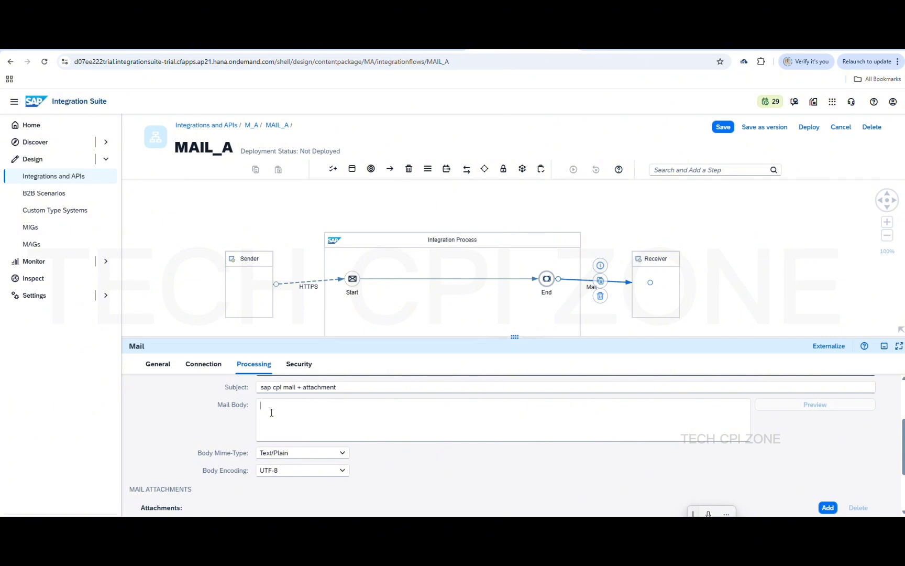
{"action": "type", "text": "Hi T"}
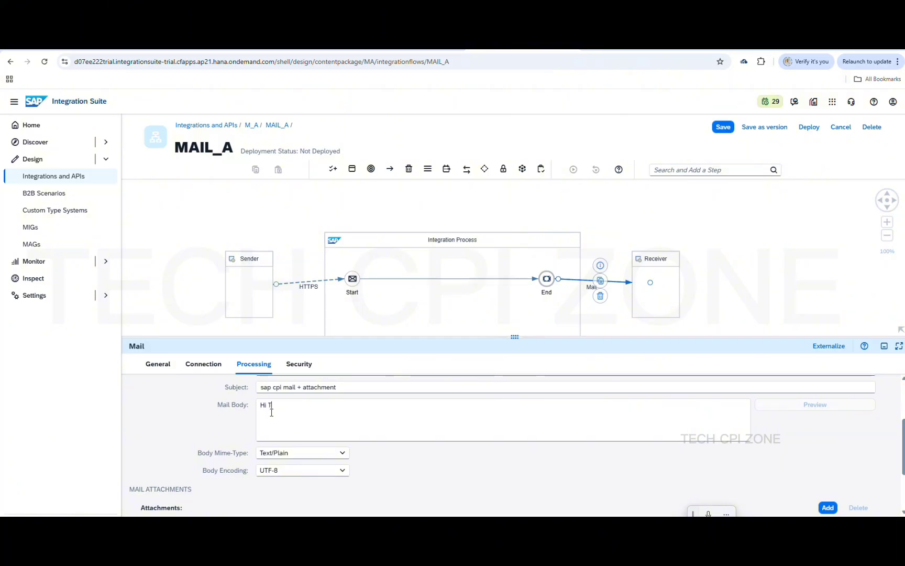
{"action": "type", "text": "eam"}
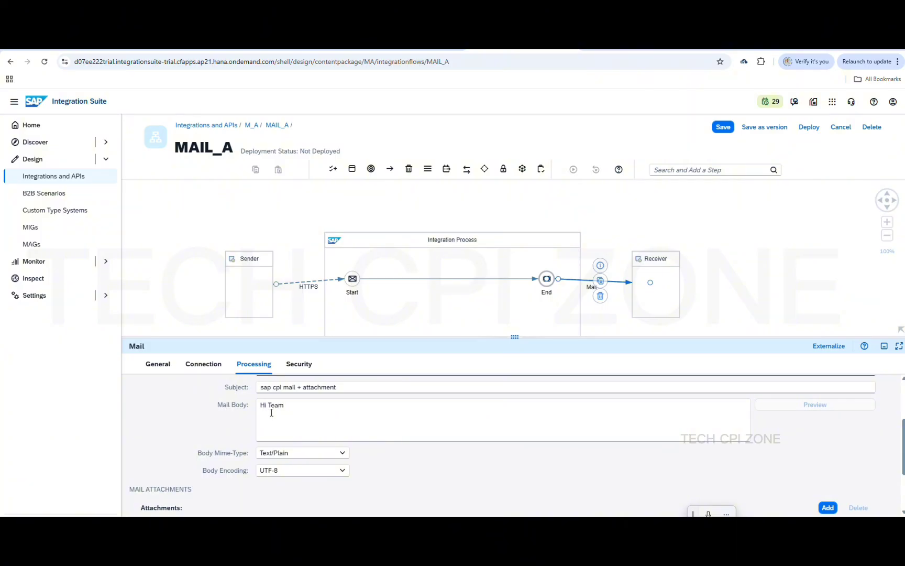
{"action": "type", "text": ", "}
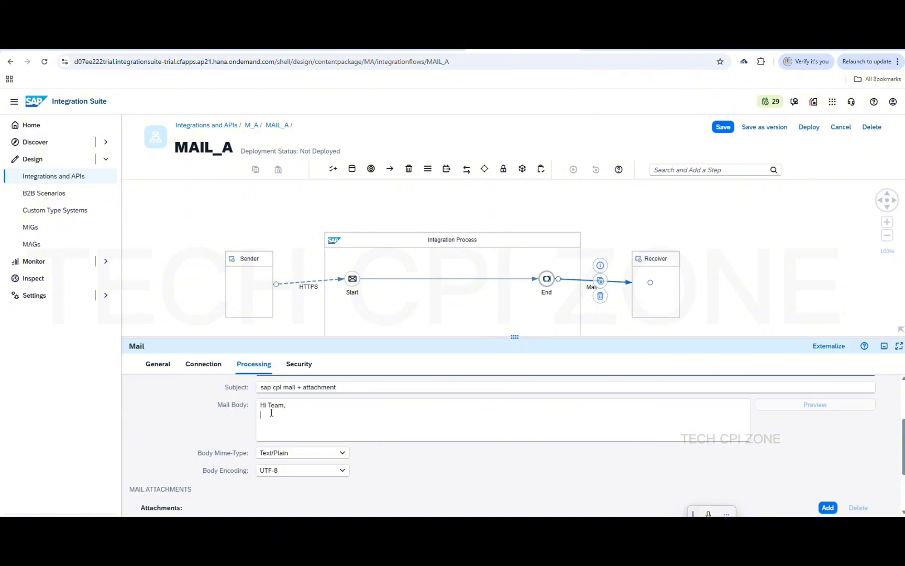
{"action": "type", "text": "p"}
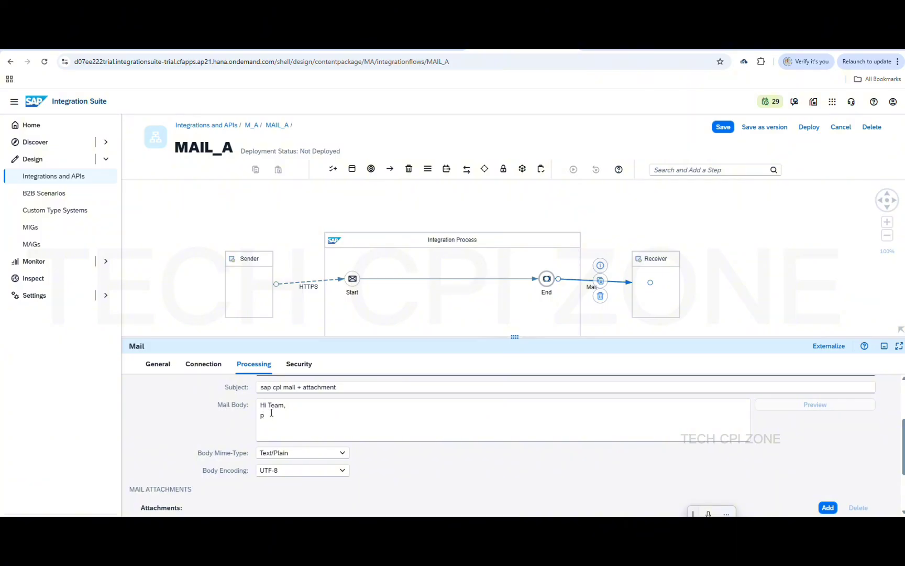
{"action": "key", "text": "BackSpace"}
{"action": "type", "text": "Ple"}
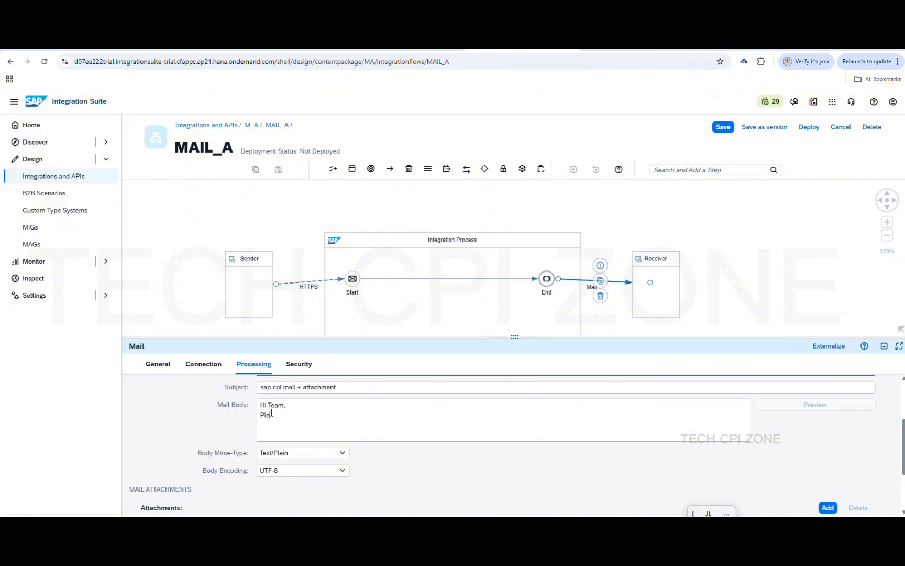
{"action": "type", "text": "ase"}
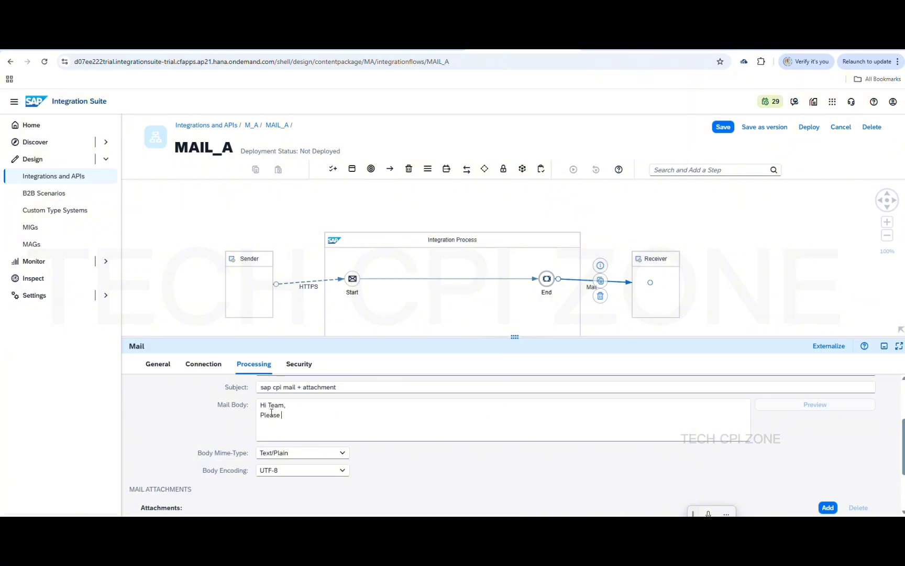
{"action": "type", "text": " find the attac"}
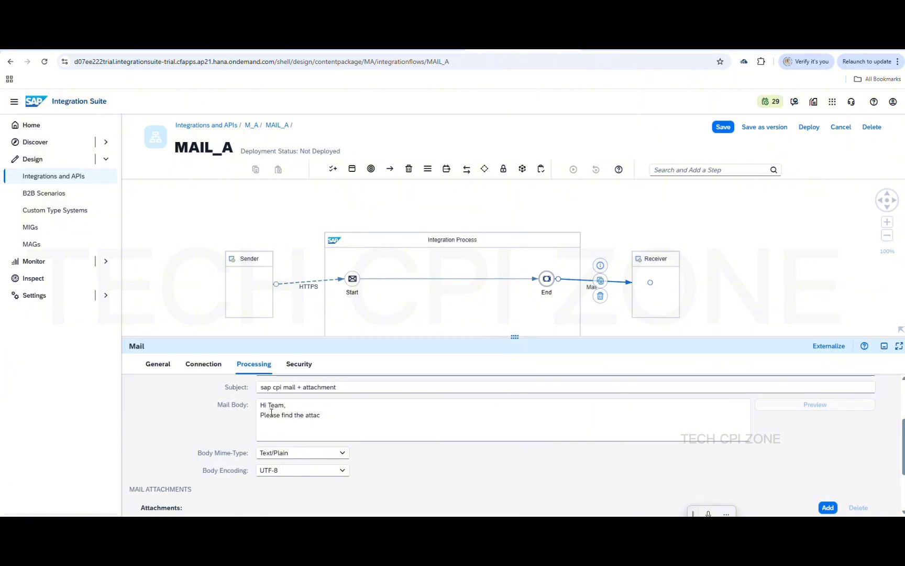
{"action": "type", "text": "h"}
{"action": "type", "text": "ed Info"}
{"action": "type", "text": "file"}
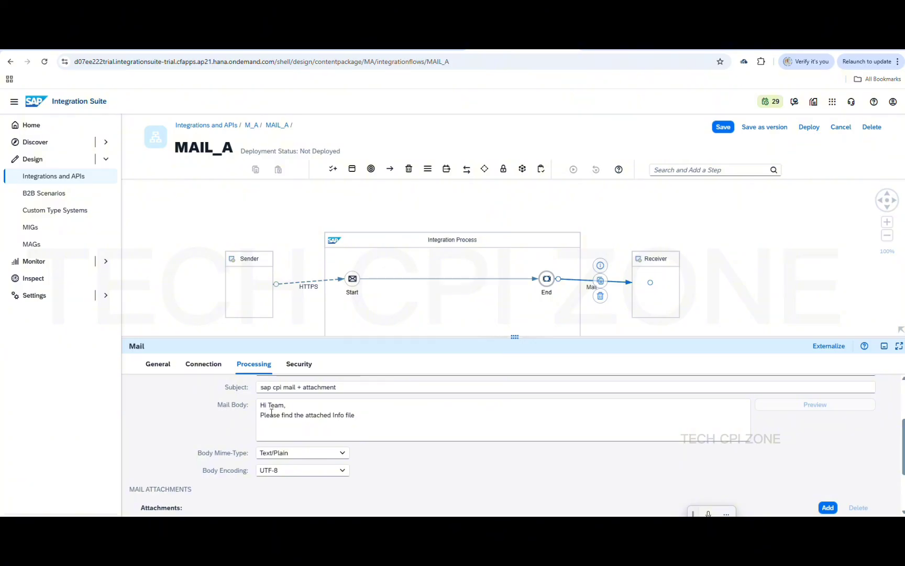
{"action": "type", "text": "."}
{"action": "key", "text": "Left"}
{"action": "type", "text": "d"}
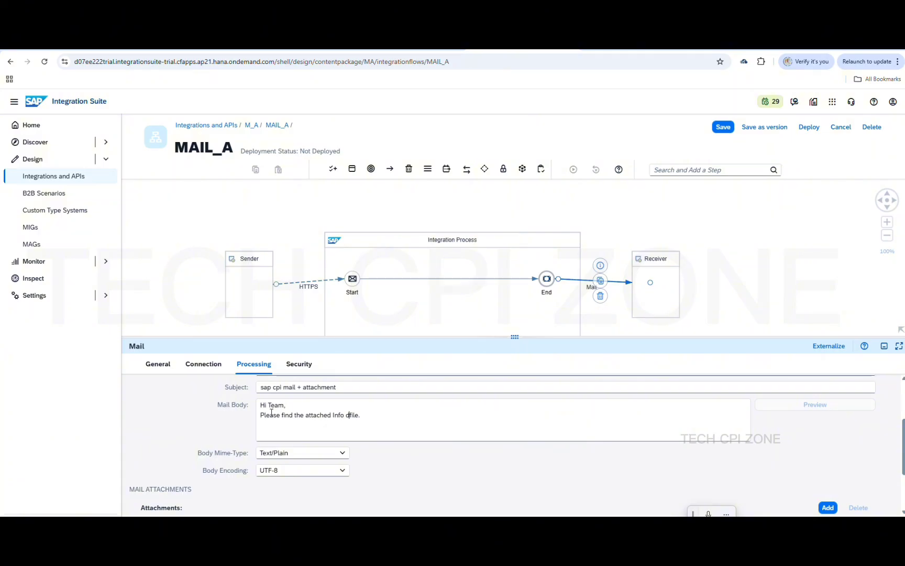
{"action": "type", "text": "ata"}
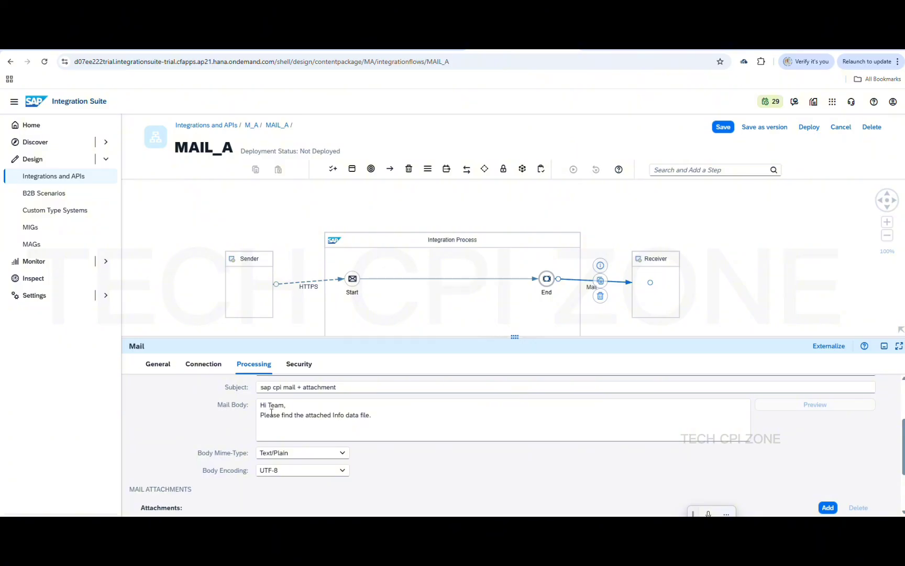
Add the signature 'Thanks,' followed by 'SAP SF Team' on a new line
{"action": "type", "text": "Tha"}
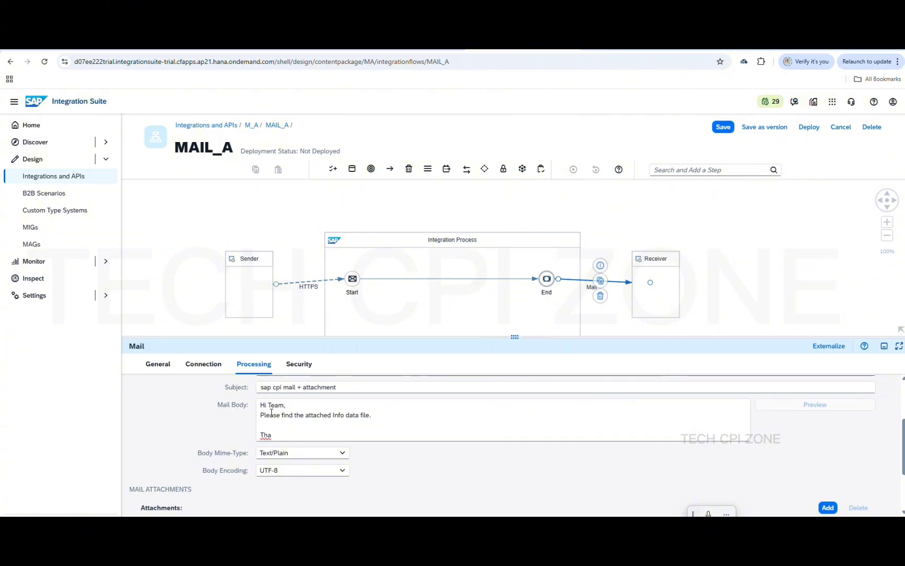
{"action": "type", "text": "nks"}
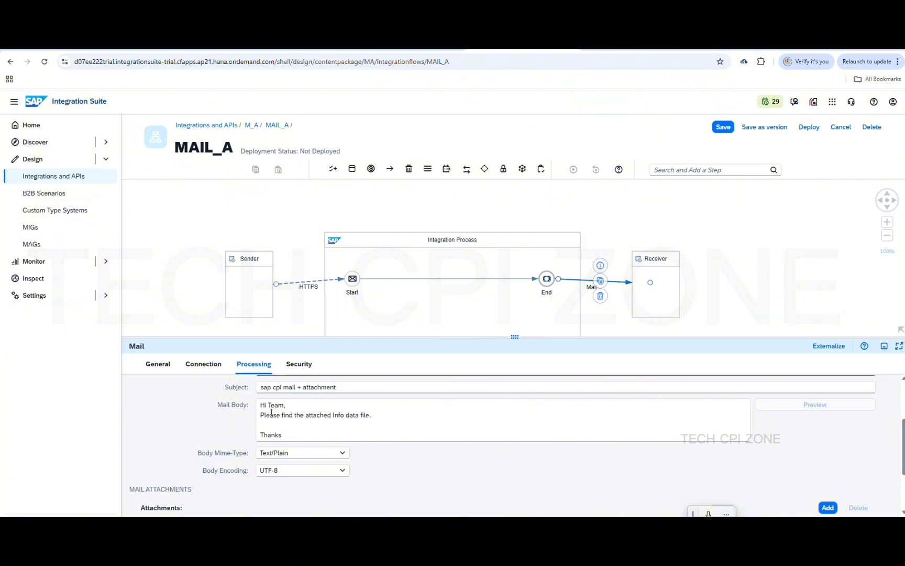
{"action": "type", "text": ","}
{"action": "key", "text": "Return"}
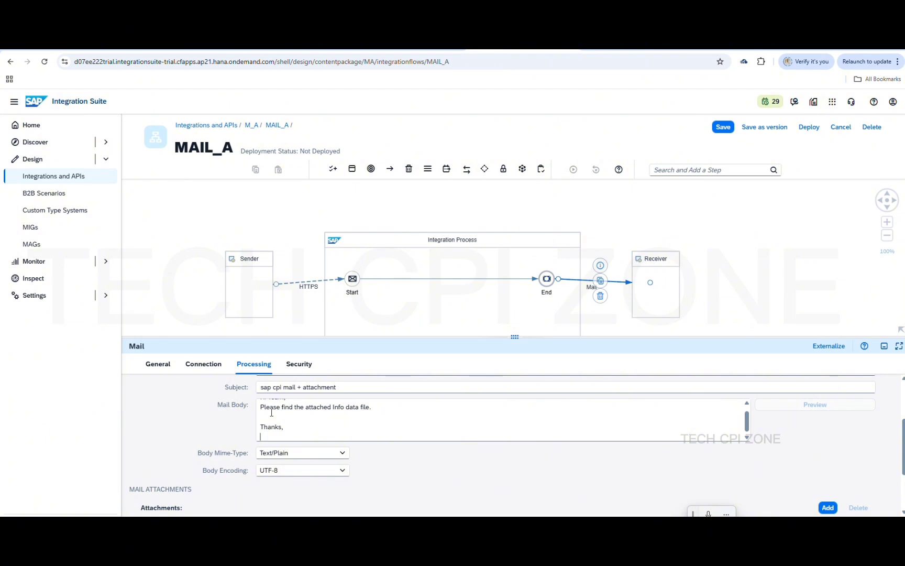
{"action": "type", "text": "s"}
{"action": "key", "text": "BackSpace"}
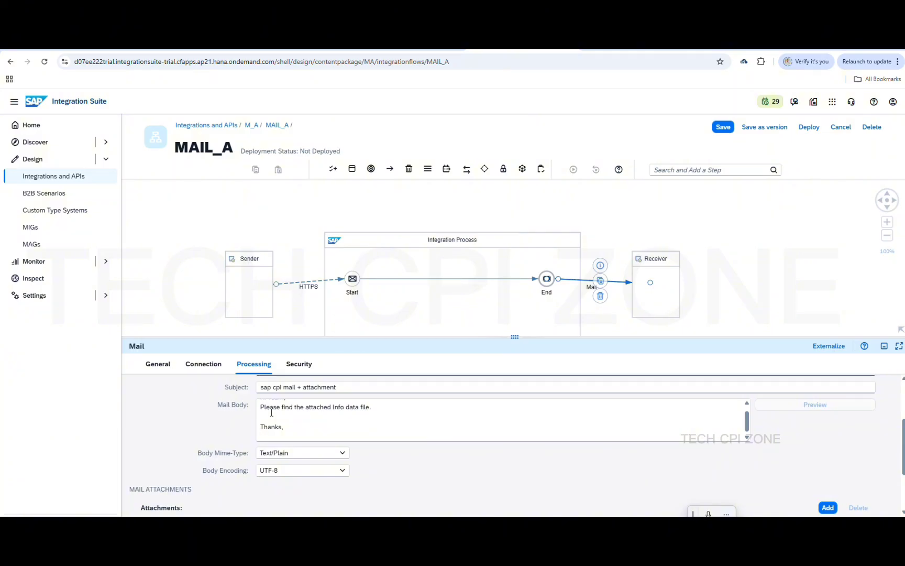
{"action": "type", "text": "SAP SF"}
{"action": "type", "text": "Team"}
{"action": "scroll", "coordinate": [447, 425], "scroll_direction": "down", "scroll_amount": 1}
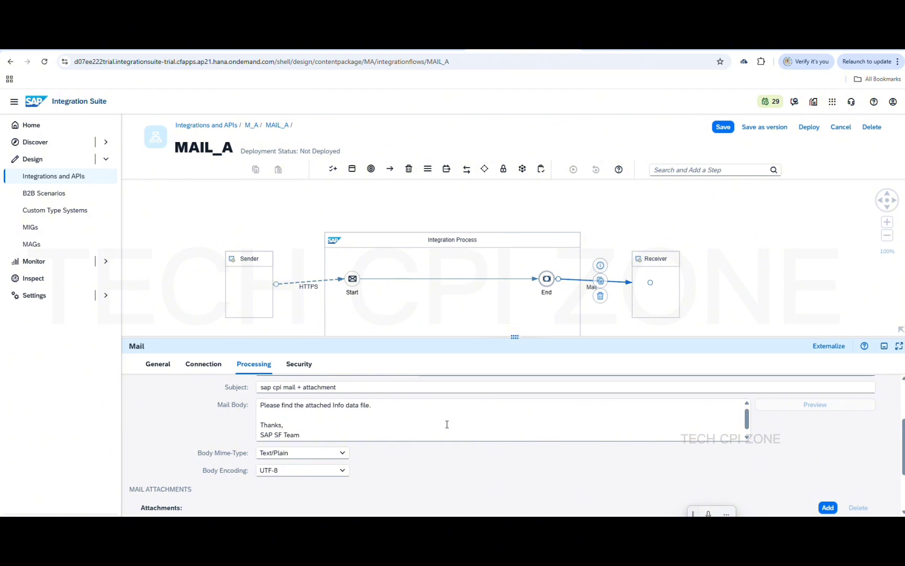
{"action": "scroll", "coordinate": [447, 425], "scroll_direction": "up", "scroll_amount": 1}
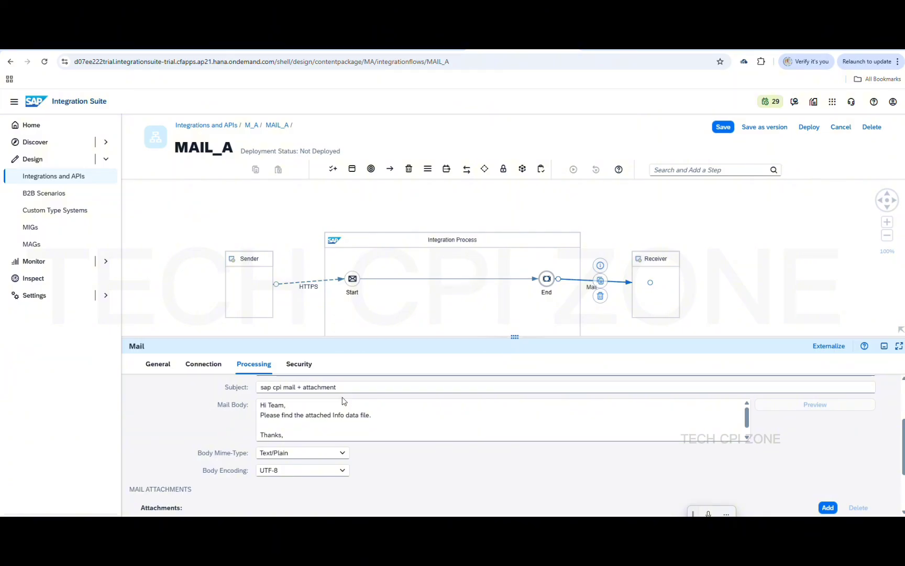
{"action": "scroll", "coordinate": [394, 429], "scroll_direction": "down", "scroll_amount": 1}
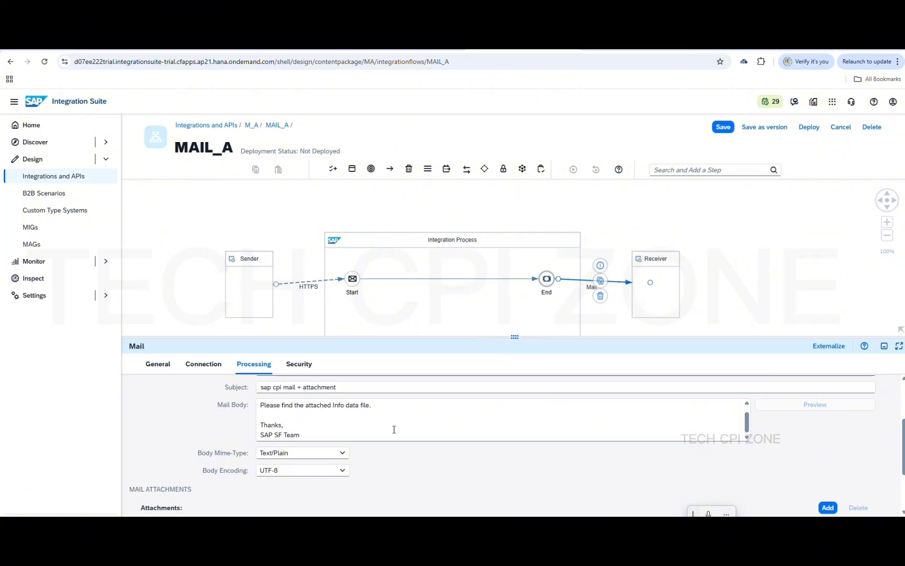
{"action": "scroll", "coordinate": [393, 428], "scroll_direction": "up", "scroll_amount": 1}
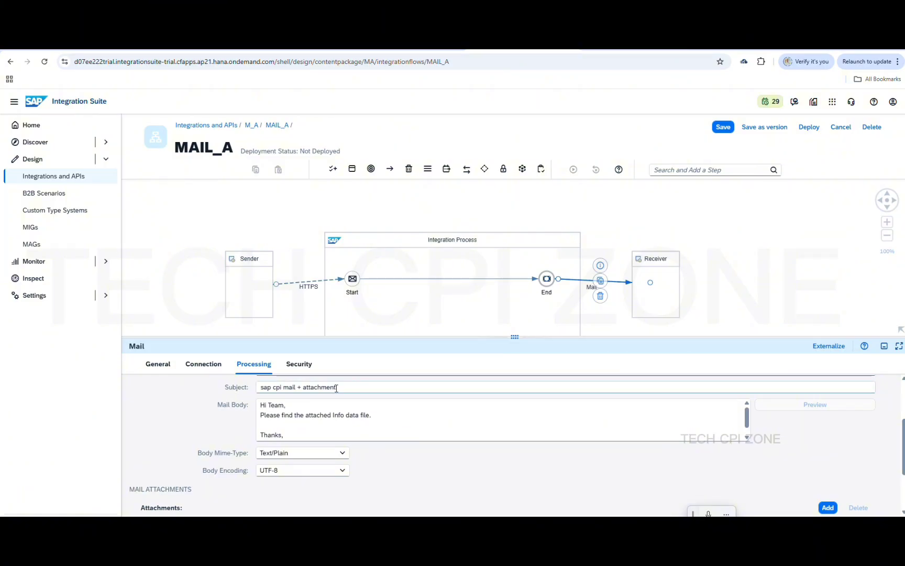
{"action": "scroll", "coordinate": [439, 429], "scroll_direction": "up", "scroll_amount": 3}
{"action": "scroll", "coordinate": [439, 429], "scroll_direction": "down", "scroll_amount": 2}
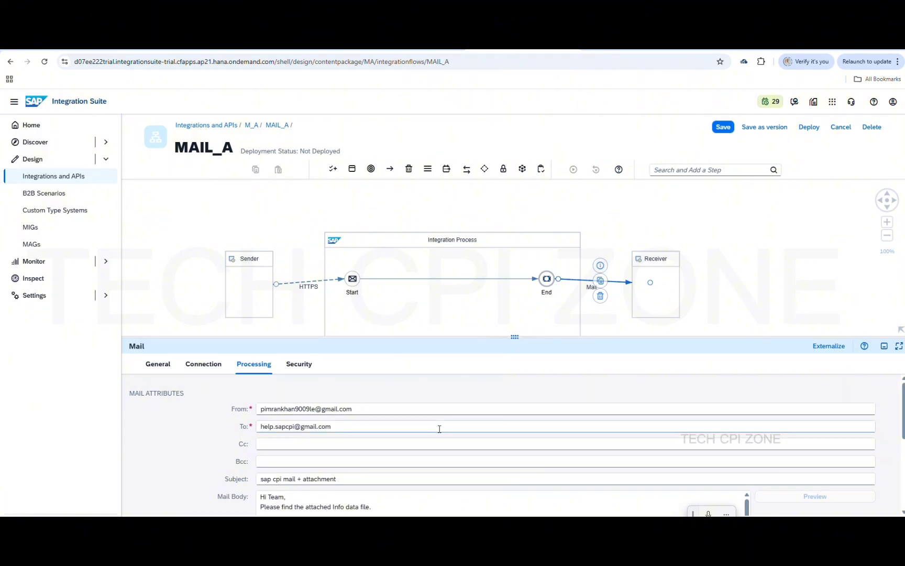
{"action": "scroll", "coordinate": [440, 429], "scroll_direction": "up", "scroll_amount": 1}
{"action": "scroll", "coordinate": [440, 429], "scroll_direction": "down", "scroll_amount": 5}
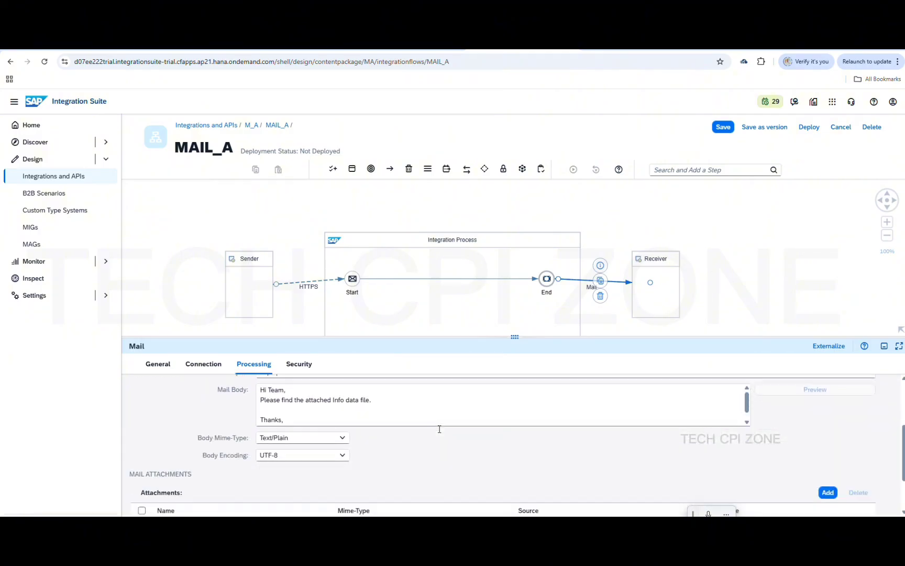
{"action": "scroll", "coordinate": [440, 432], "scroll_direction": "up", "scroll_amount": 5}
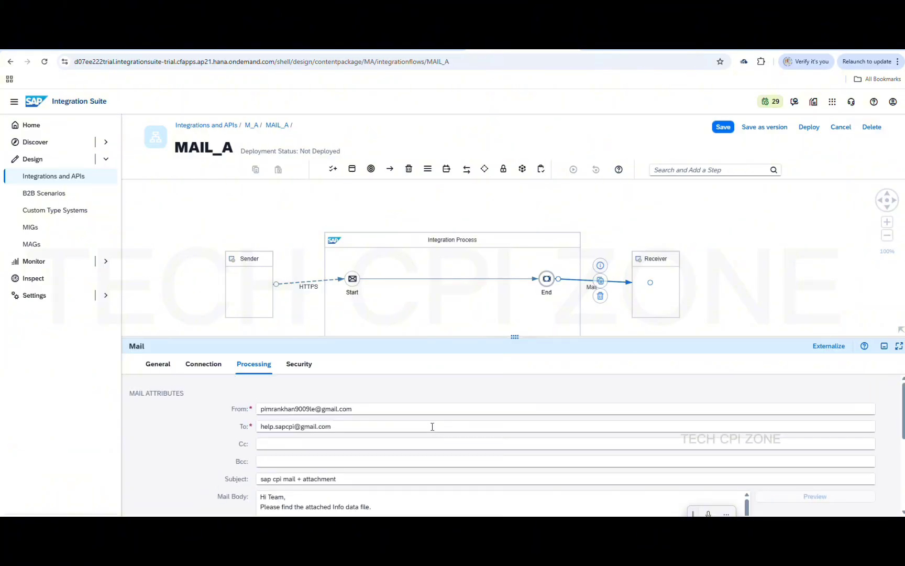
Leave the Mail adapter's Signature and Encryption Type at None on the Security tab
{"action": "left_click", "coordinate": [302, 371]}
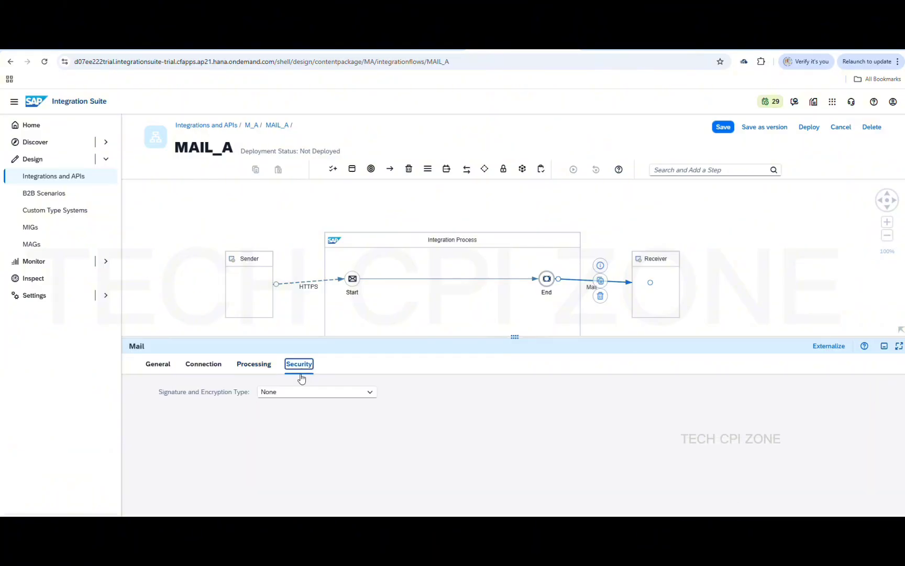
{"action": "left_click", "coordinate": [368, 398]}
{"action": "left_click", "coordinate": [368, 398]}
{"action": "left_click", "coordinate": [436, 400]}
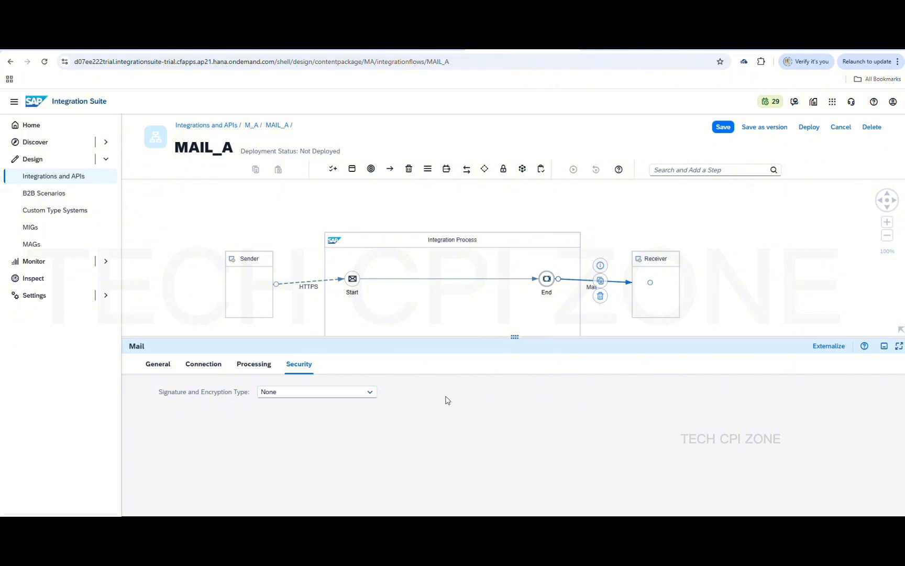
Save the MAIL_A flow and select the Start-to-End connector
{"action": "left_click", "coordinate": [733, 127]}
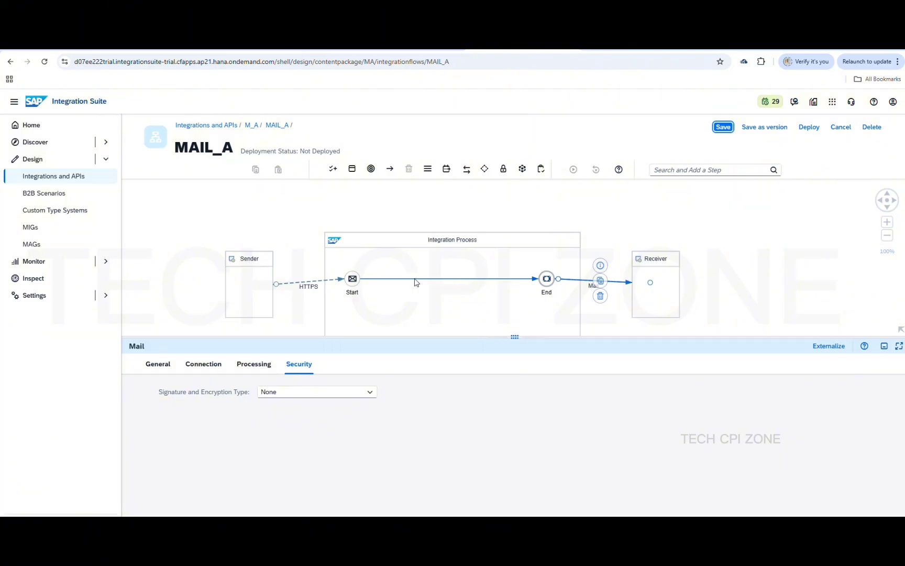
{"action": "left_click", "coordinate": [386, 281]}
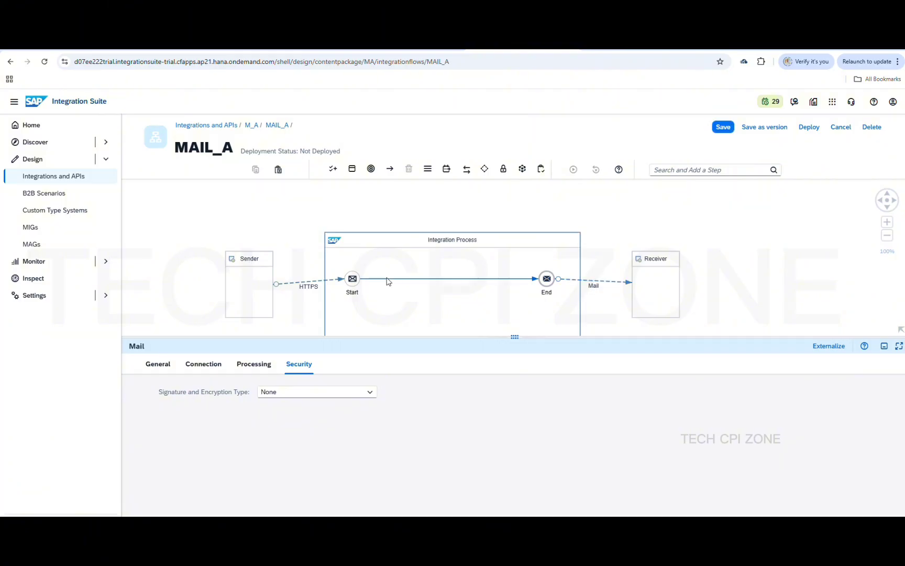
{"action": "left_click", "coordinate": [387, 278]}
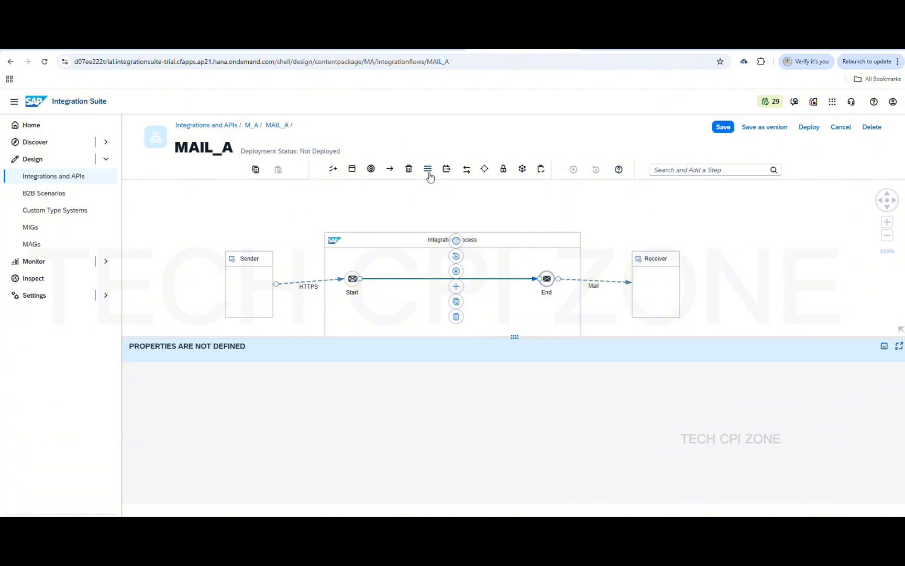
Search 'mul' and place a Parallel Multicast step between Start and End
{"action": "left_click", "coordinate": [457, 286]}
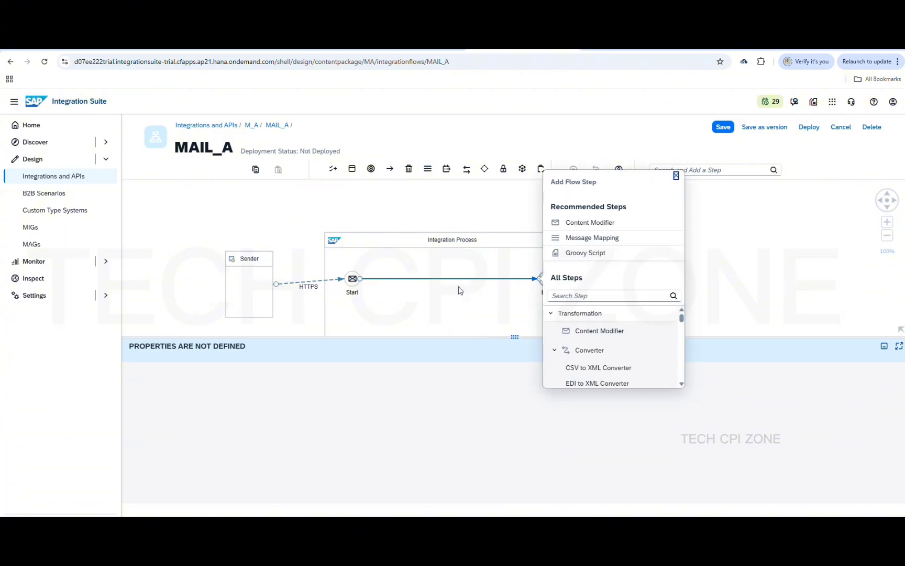
{"action": "type", "text": "s"}
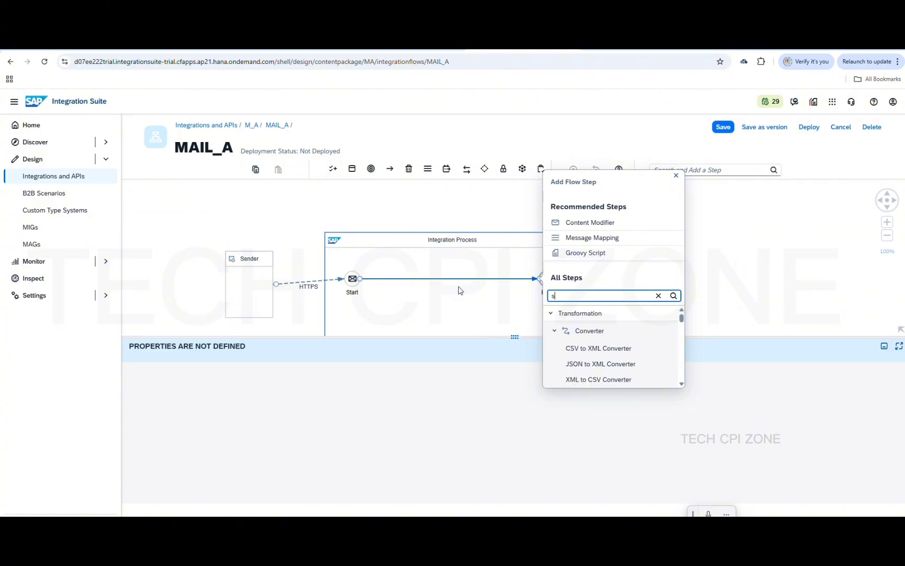
{"action": "key", "text": "BackSpace"}
{"action": "type", "text": "m"}
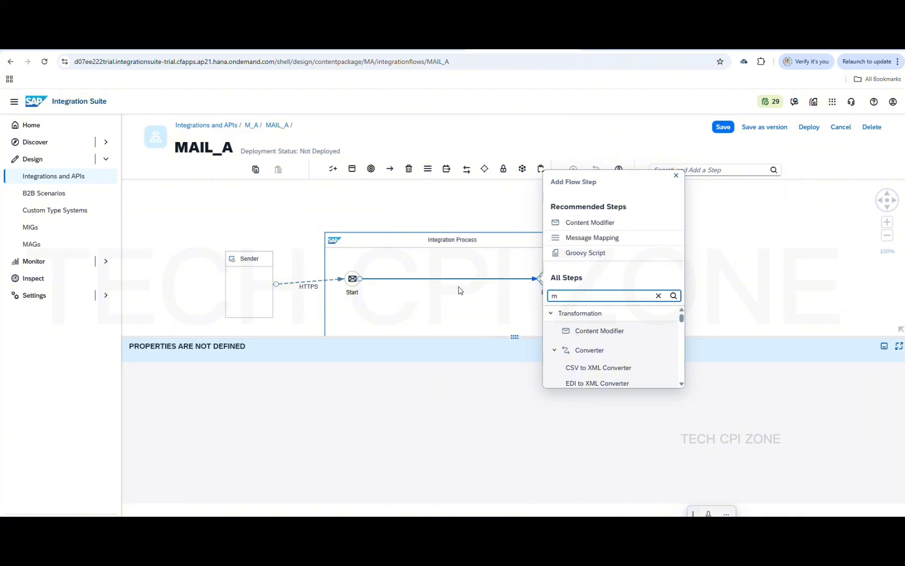
{"action": "type", "text": "ul"}
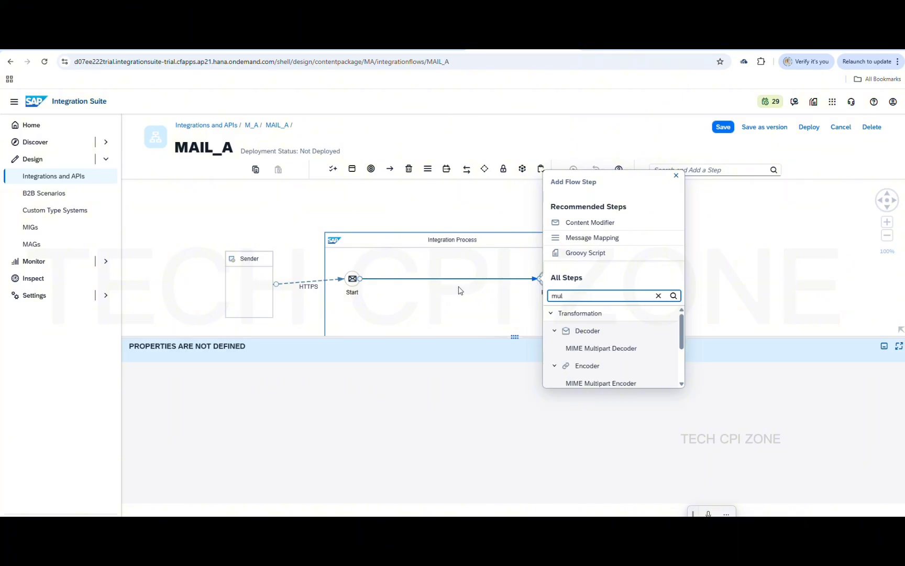
{"action": "scroll", "coordinate": [581, 362], "scroll_direction": "down", "scroll_amount": 2}
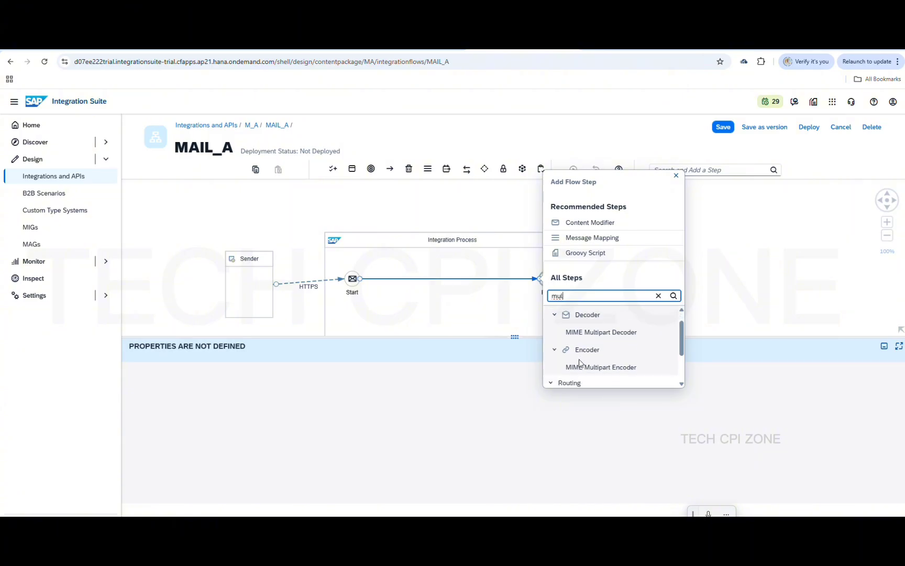
{"action": "scroll", "coordinate": [581, 362], "scroll_direction": "down", "scroll_amount": 1}
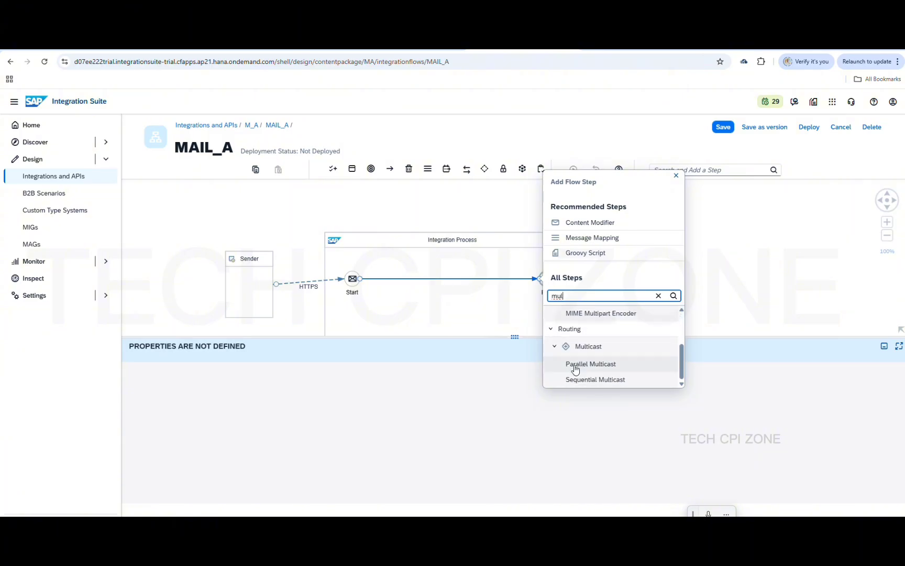
{"action": "left_click", "coordinate": [577, 367]}
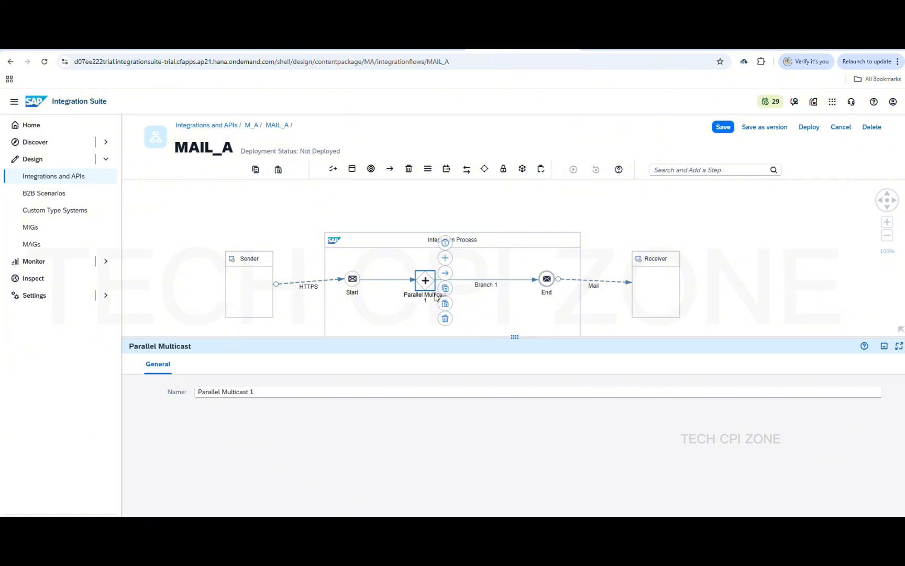
{"action": "left_click_drag", "start_coordinate": [426, 283], "coordinate": [407, 280]}
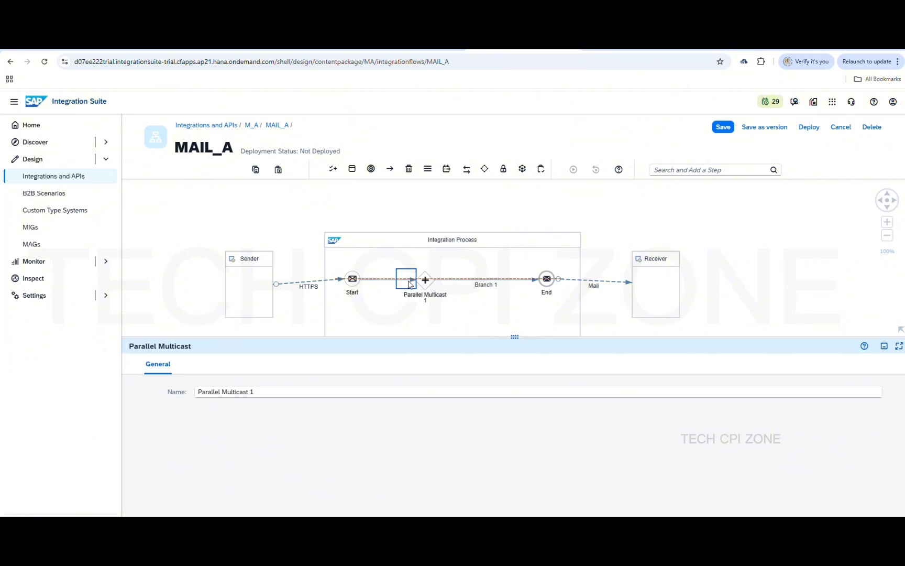
{"action": "left_click", "coordinate": [477, 272]}
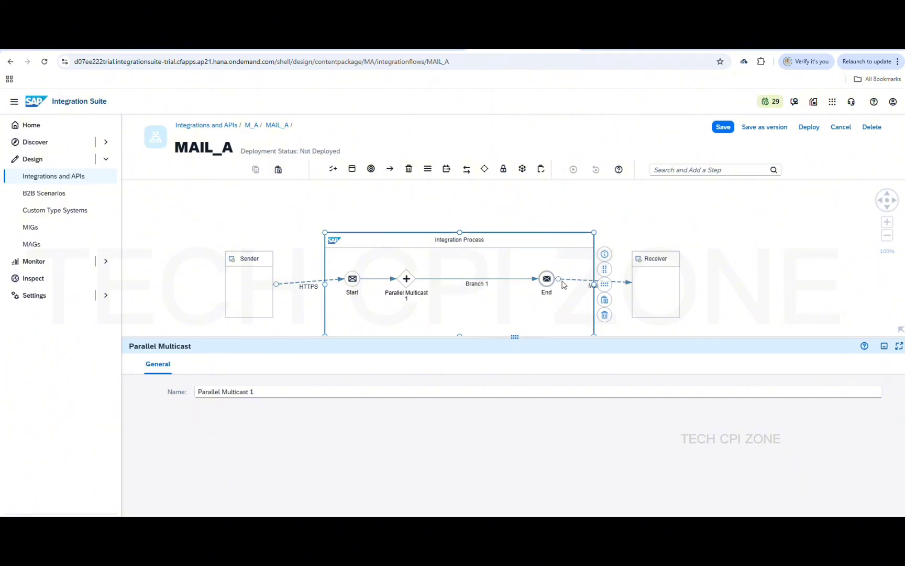
Append XML to the Mail subject, making it 'sap cpi mail + attachment XML', and save
{"action": "left_click", "coordinate": [644, 288]}
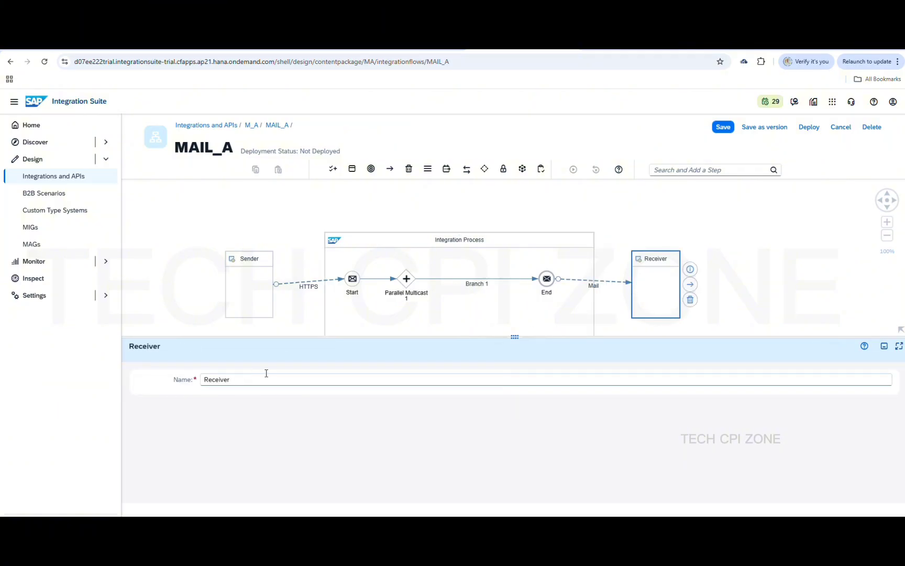
{"action": "left_click", "coordinate": [602, 285]}
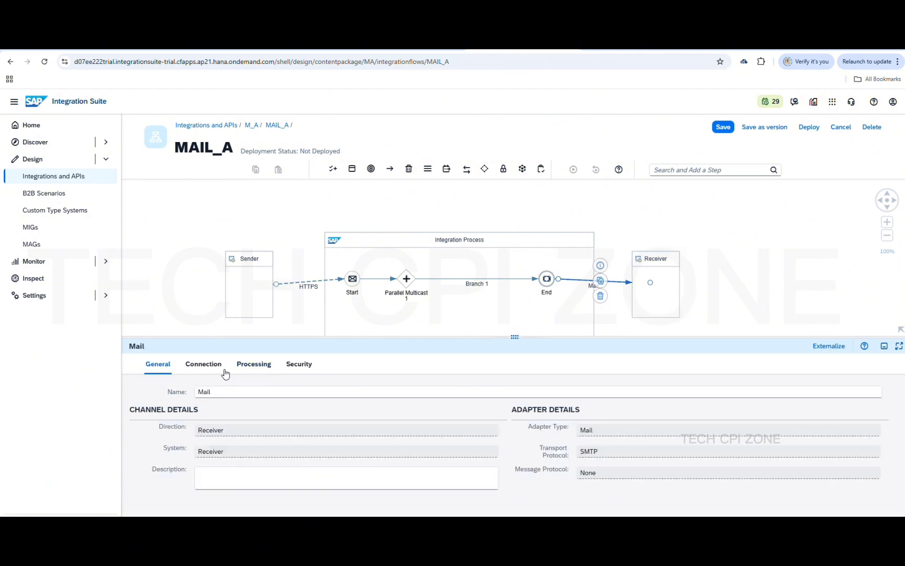
{"action": "left_click", "coordinate": [204, 366]}
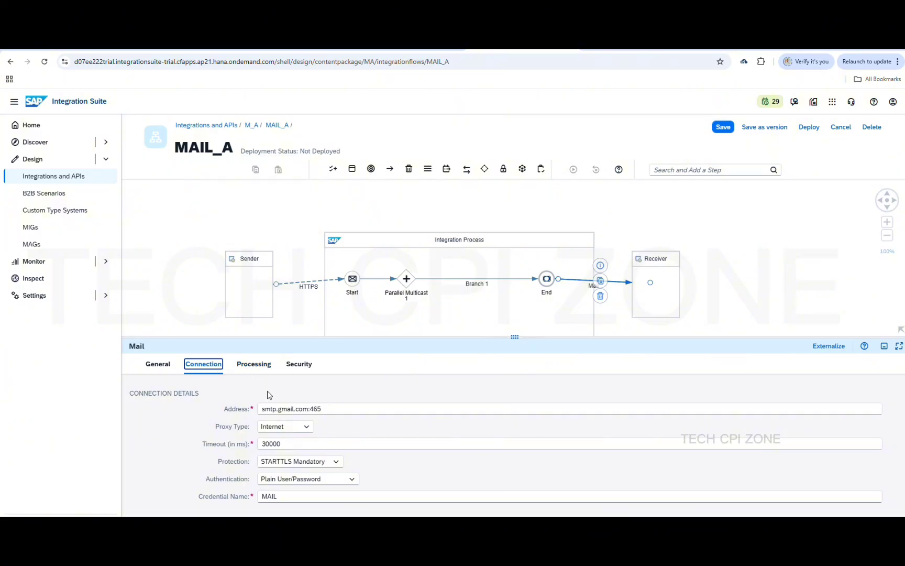
{"action": "left_click", "coordinate": [257, 367]}
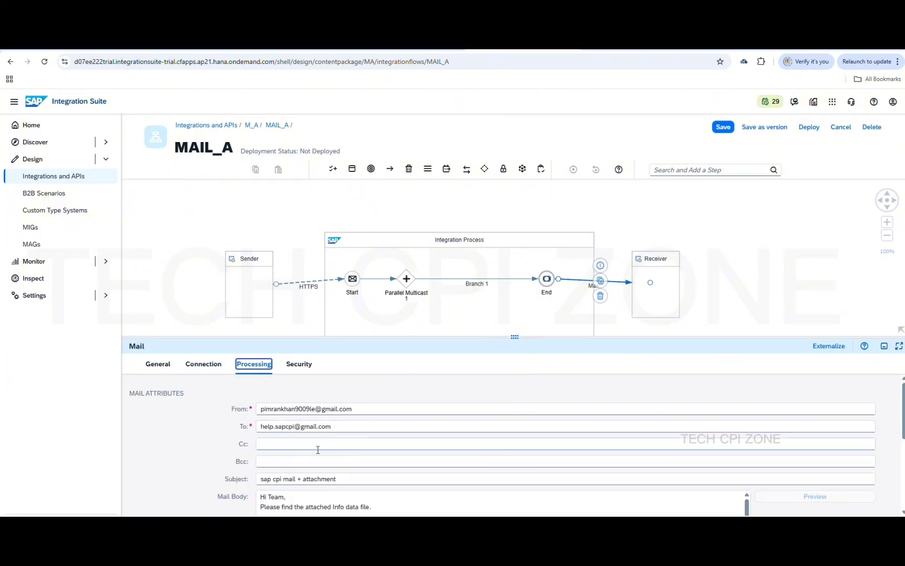
{"action": "left_click", "coordinate": [357, 481]}
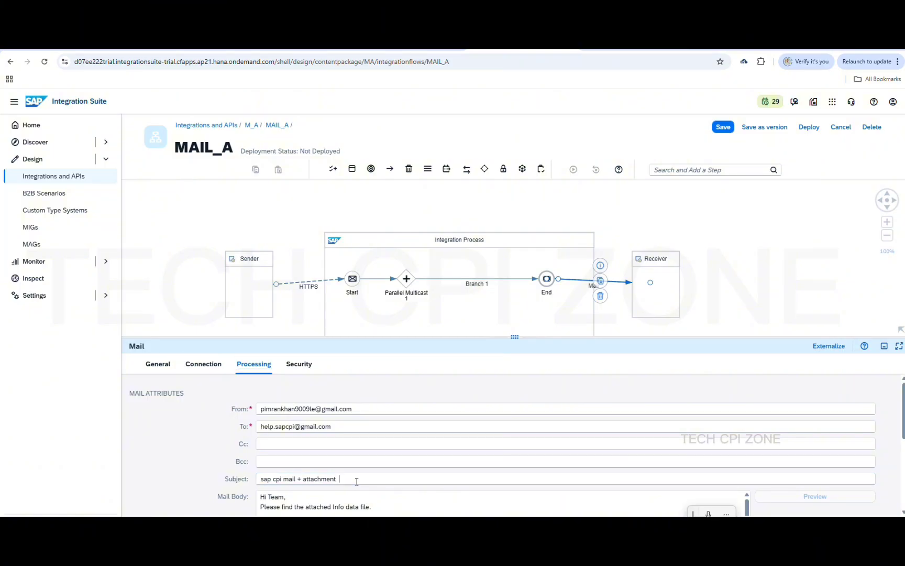
{"action": "type", "text": "xml"}
{"action": "key", "text": "BackSpace"}
{"action": "key", "text": "BackSpace"}
{"action": "key", "text": "BackSpace"}
{"action": "key", "text": "BackSpace"}
{"action": "key", "text": "BackSpace"}
{"action": "left_click", "coordinate": [722, 128]}
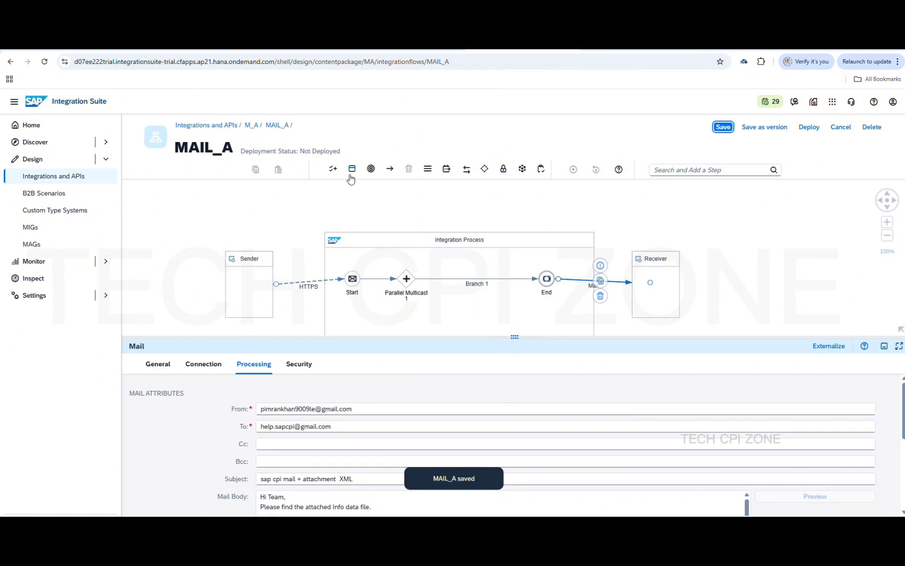
{"action": "left_click", "coordinate": [371, 173]}
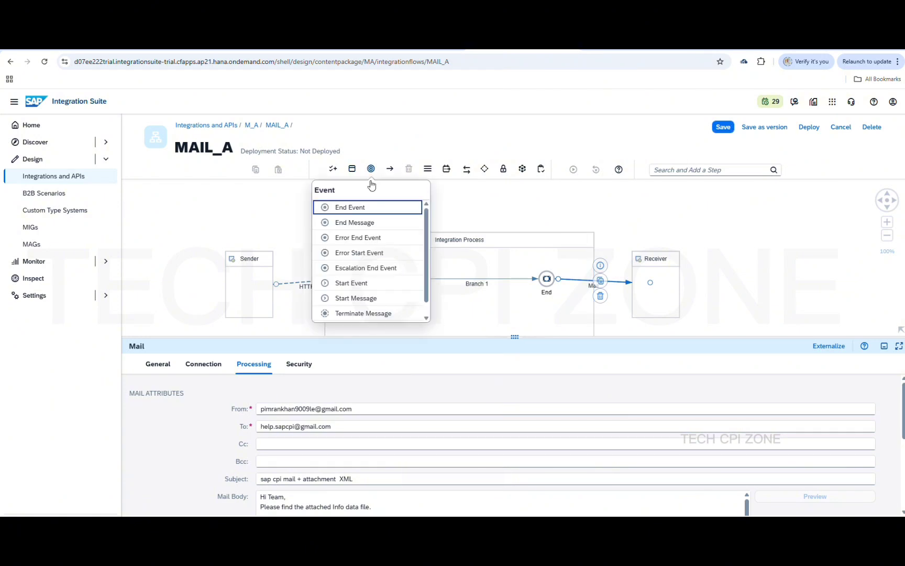
Add two End Message events: End 1 above and End 2 below the existing End
{"action": "left_click", "coordinate": [364, 226]}
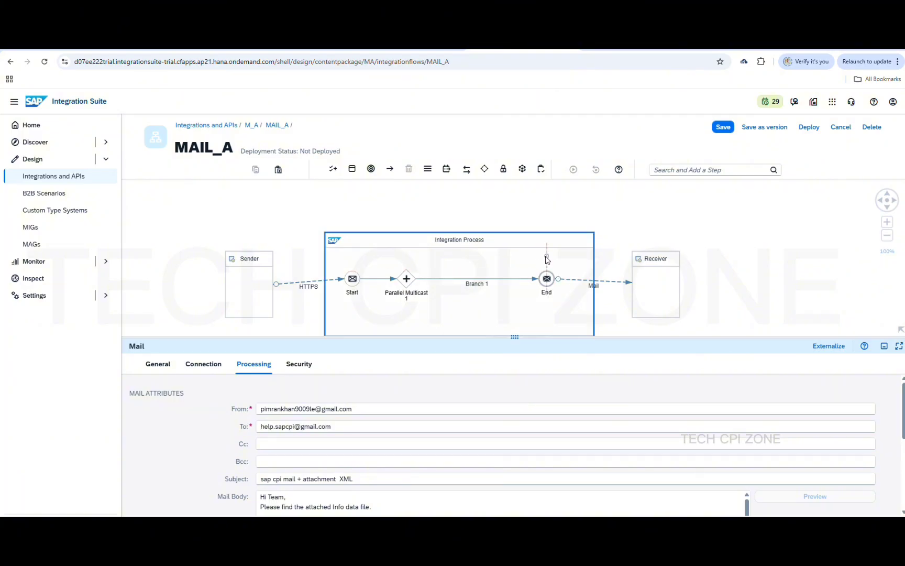
{"action": "left_click", "coordinate": [548, 260]}
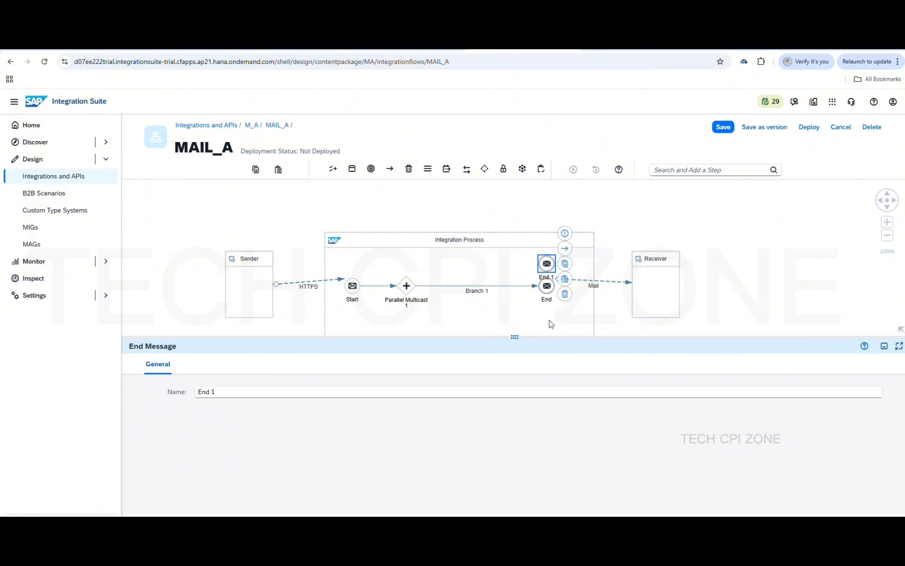
{"action": "left_click", "coordinate": [371, 170]}
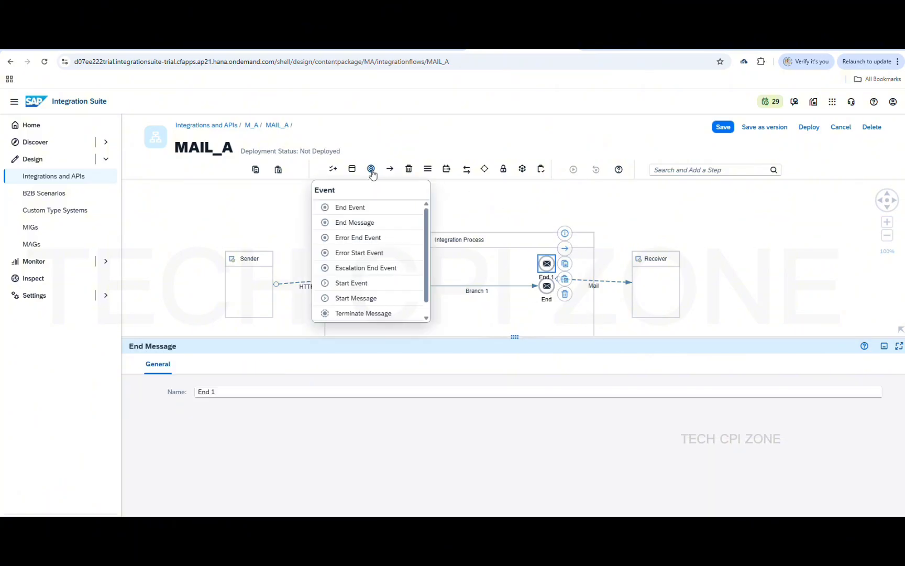
{"action": "left_click", "coordinate": [371, 225]}
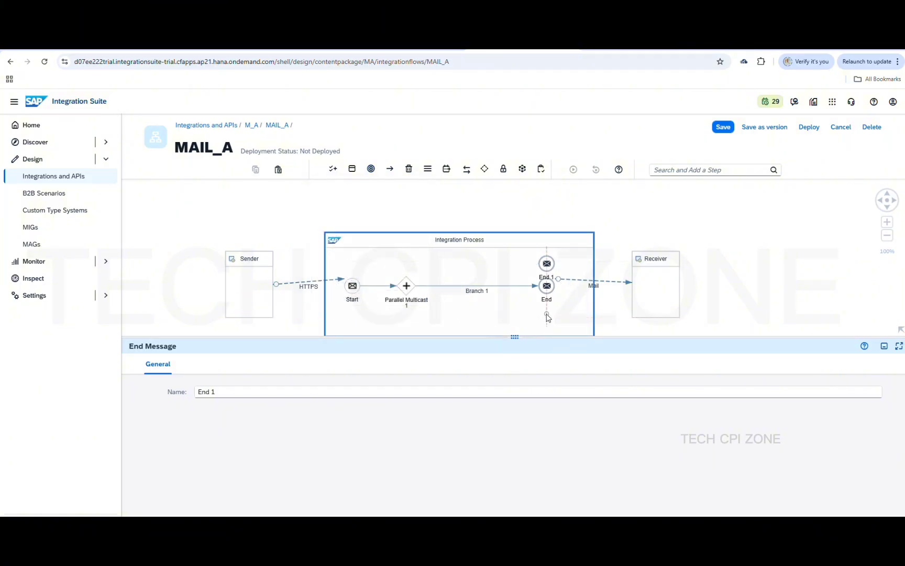
{"action": "left_click", "coordinate": [547, 317]}
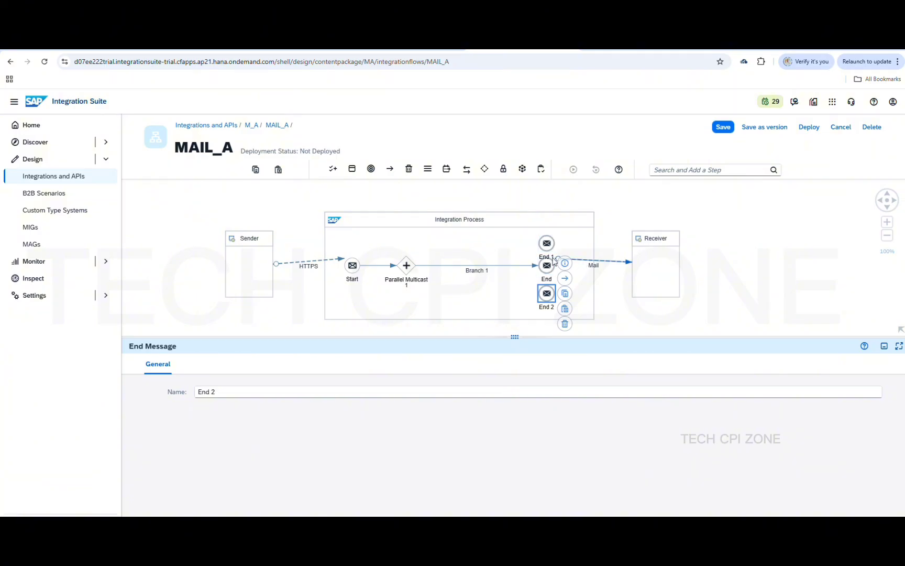
Draw Branch 2 from the Parallel Multicast to End 1
{"action": "left_click", "coordinate": [555, 259]}
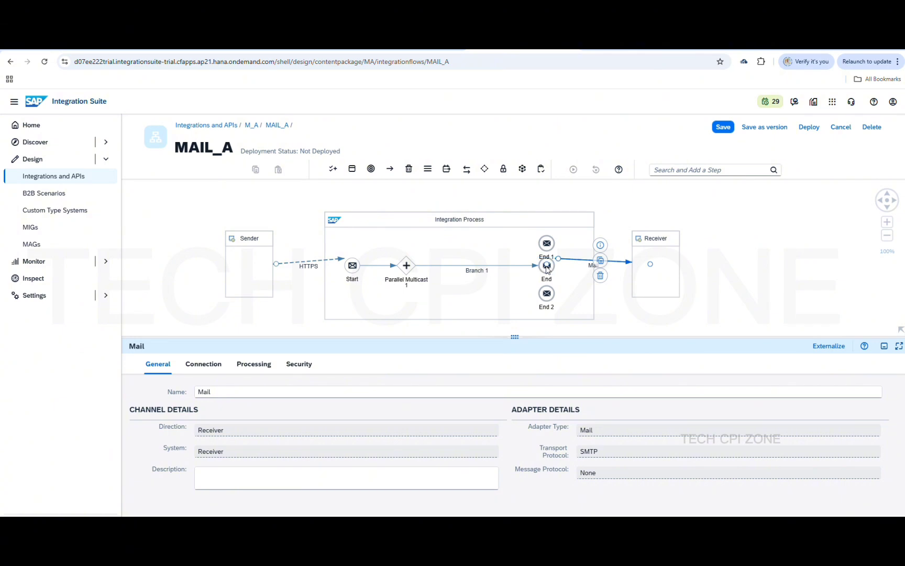
{"action": "left_click_drag", "start_coordinate": [547, 263], "coordinate": [550, 265]}
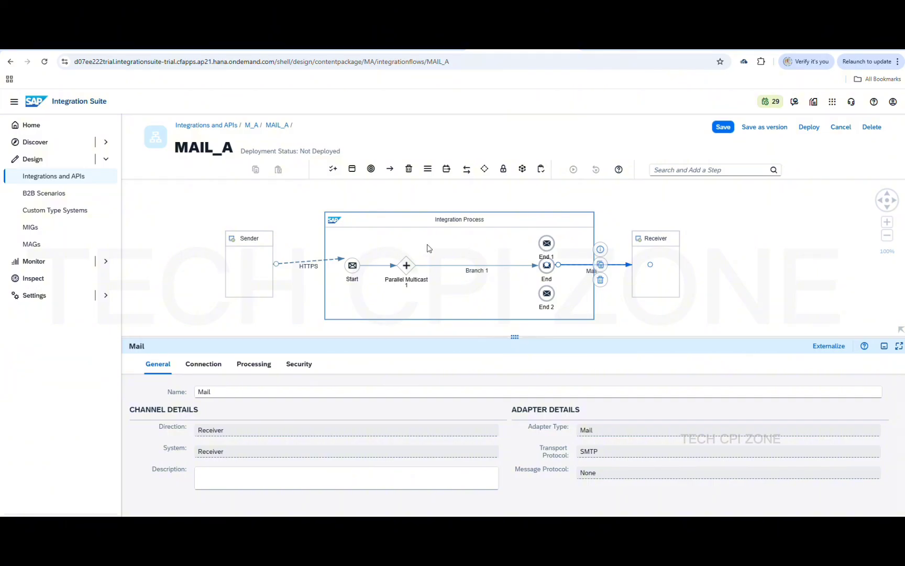
{"action": "left_click", "coordinate": [408, 264]}
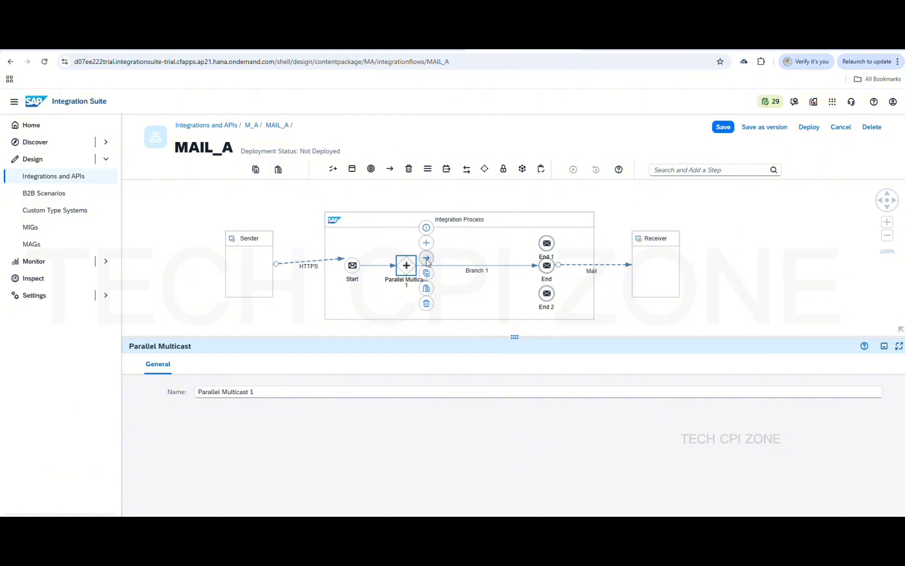
{"action": "left_click_drag", "start_coordinate": [426, 258], "coordinate": [545, 243]}
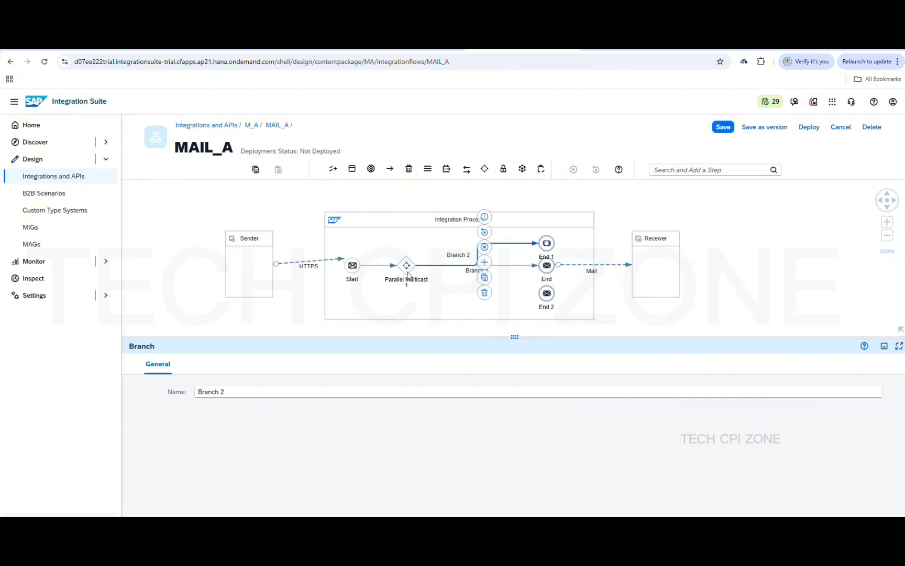
Draw Branch 3 from the Parallel Multicast to End 2 and reattach the HTTPS connector to Start
{"action": "left_click", "coordinate": [401, 270]}
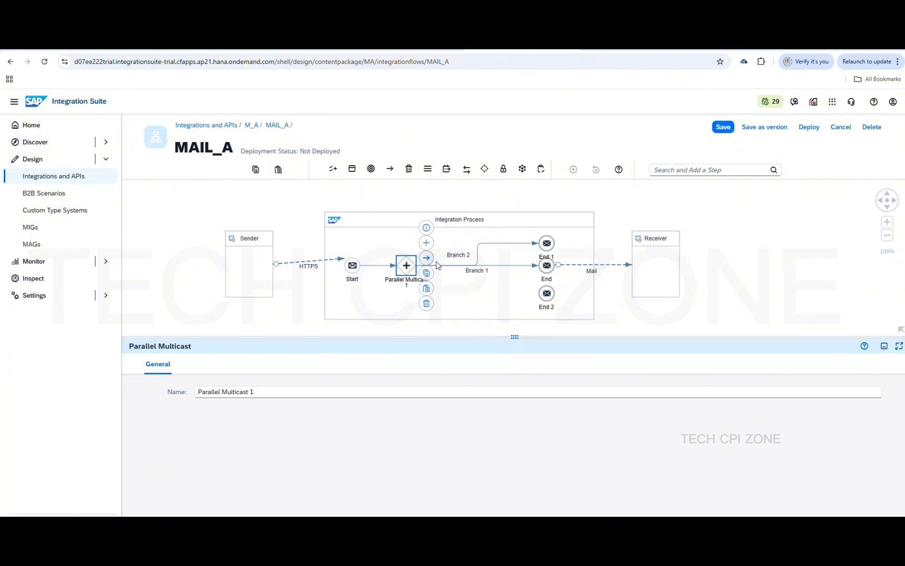
{"action": "left_click_drag", "start_coordinate": [426, 259], "coordinate": [547, 293]}
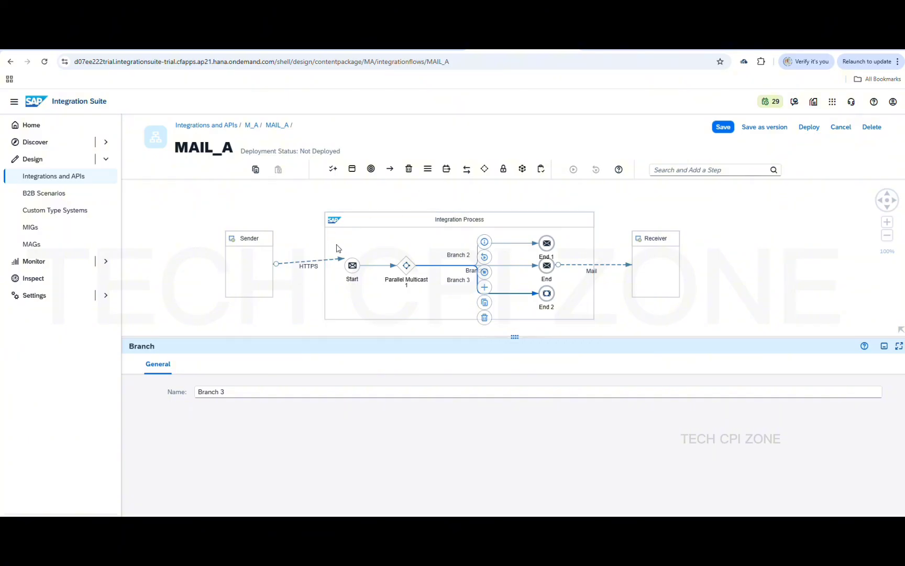
{"action": "left_click", "coordinate": [344, 261]}
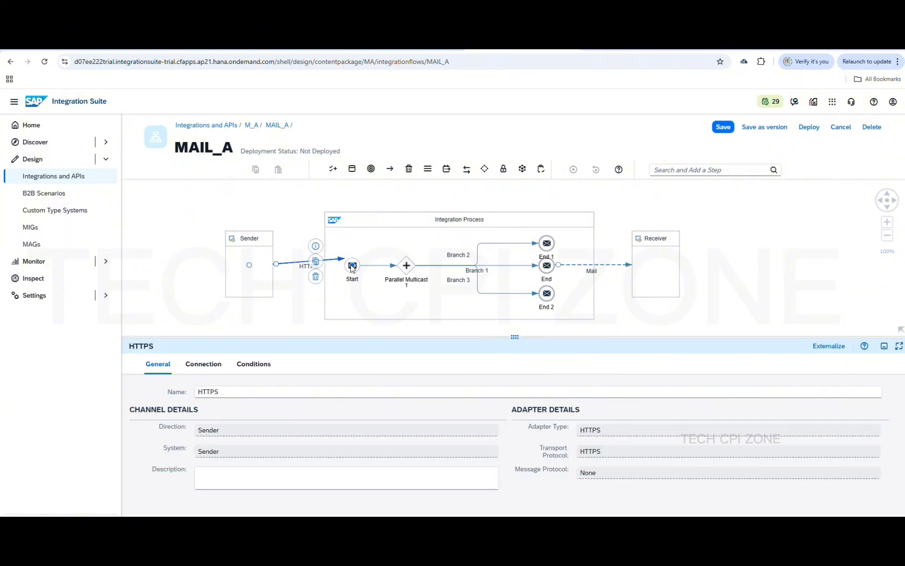
{"action": "left_click", "coordinate": [351, 269]}
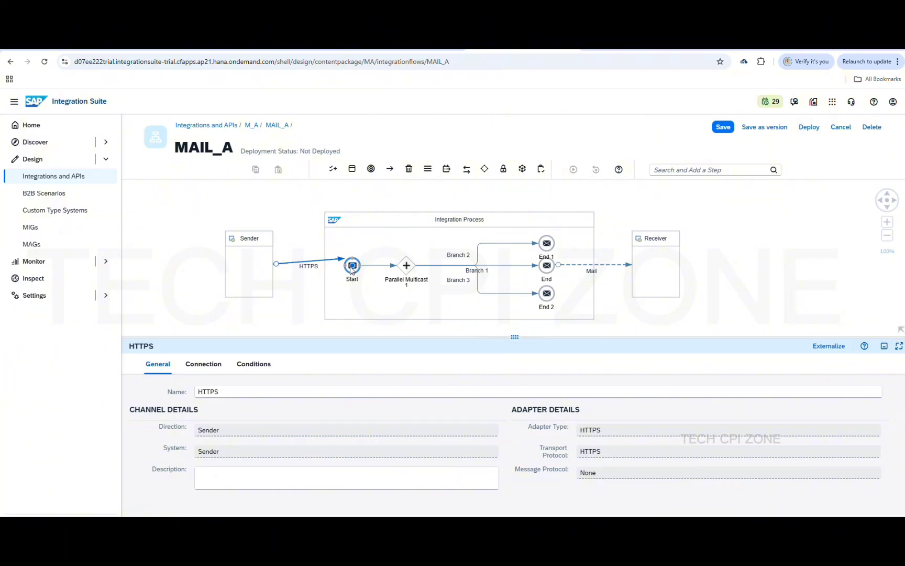
{"action": "left_click_drag", "start_coordinate": [351, 269], "coordinate": [354, 267]}
{"action": "left_click", "coordinate": [413, 245]}
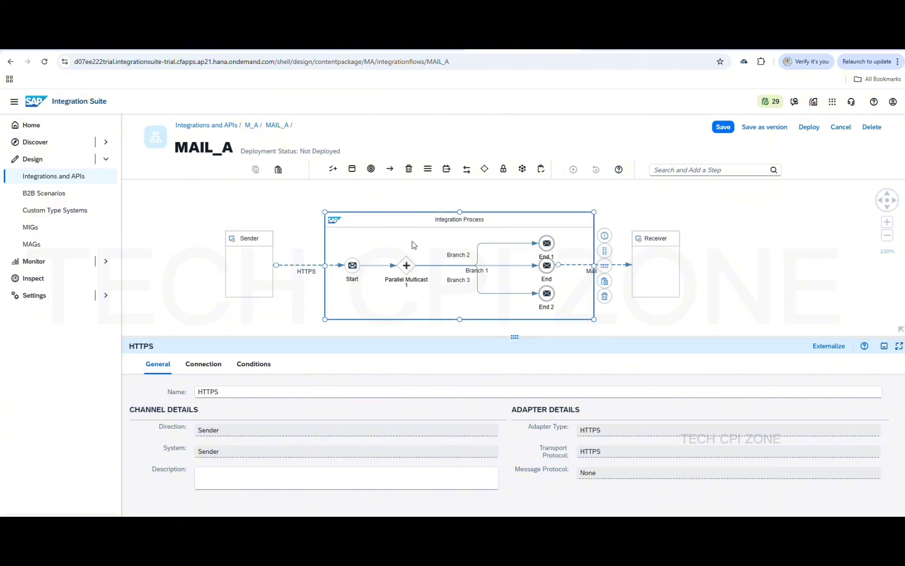
{"action": "left_click", "coordinate": [475, 263]}
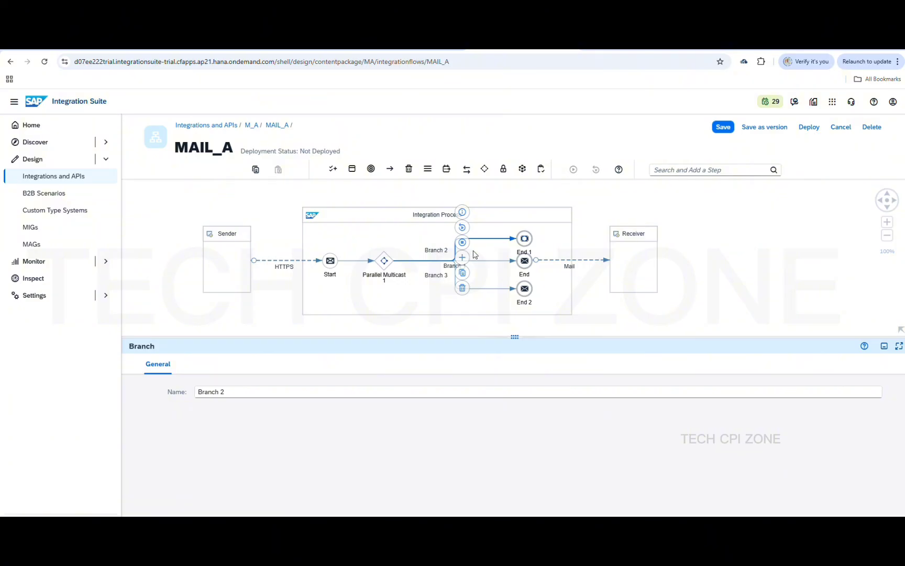
{"action": "left_click", "coordinate": [627, 314]}
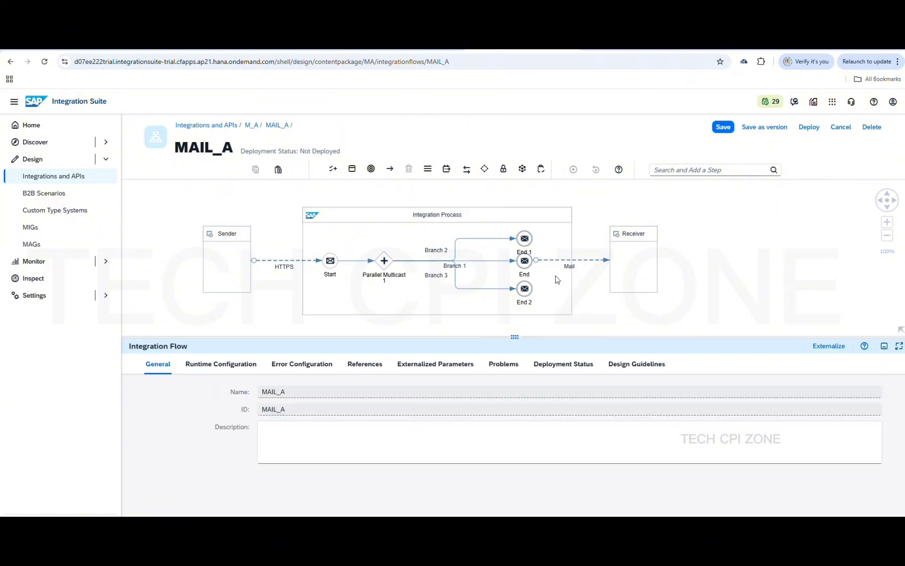
Place an XML to CSV Converter from the Transformation palette on Branch 3
{"action": "left_click", "coordinate": [427, 173]}
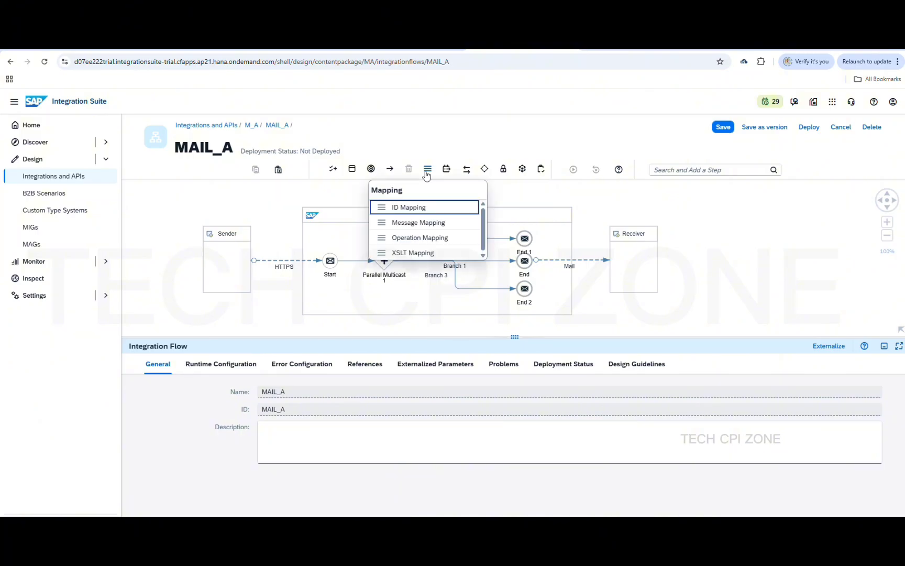
{"action": "left_click", "coordinate": [446, 171]}
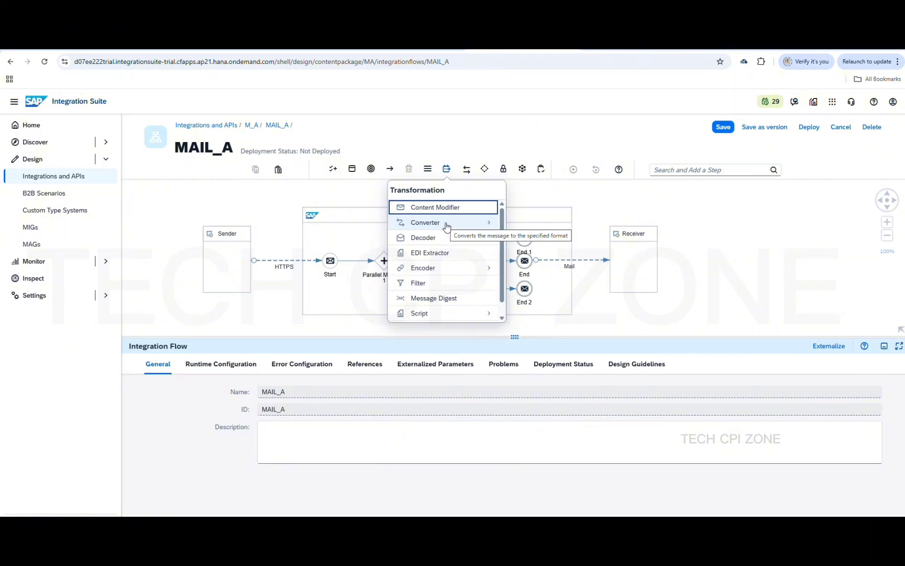
{"action": "left_click", "coordinate": [447, 227]}
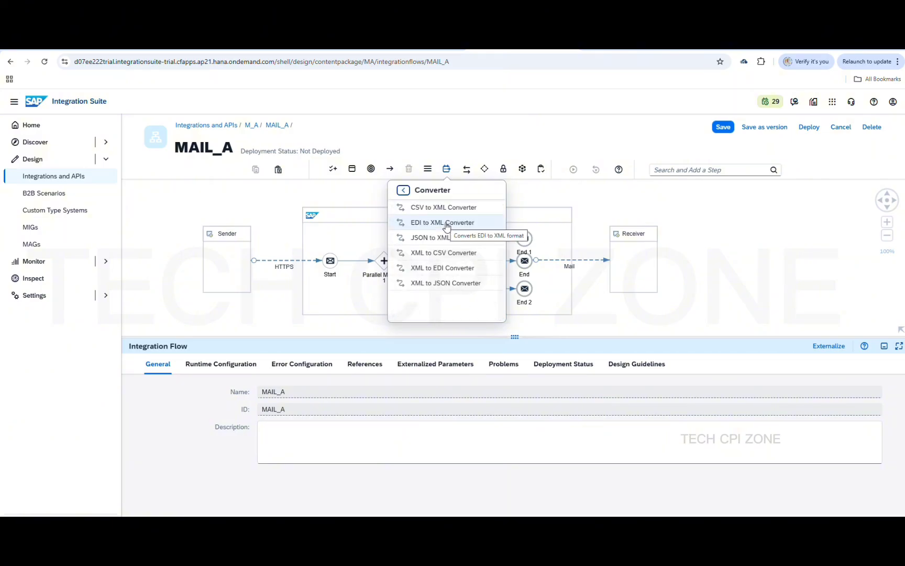
{"action": "left_click", "coordinate": [444, 255]}
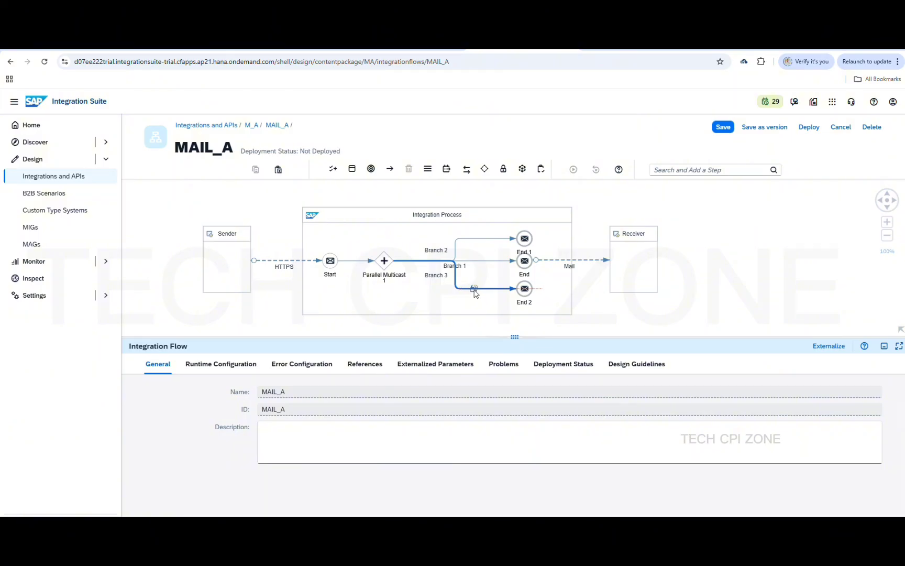
{"action": "left_click", "coordinate": [474, 289]}
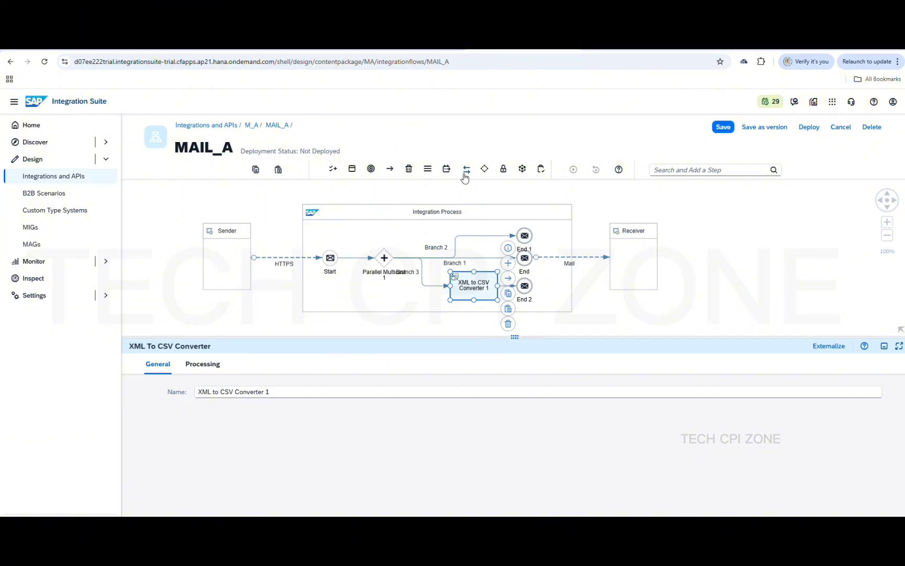
Place an XML to JSON Converter on Branch 2 of the multicast
{"action": "left_click", "coordinate": [448, 175]}
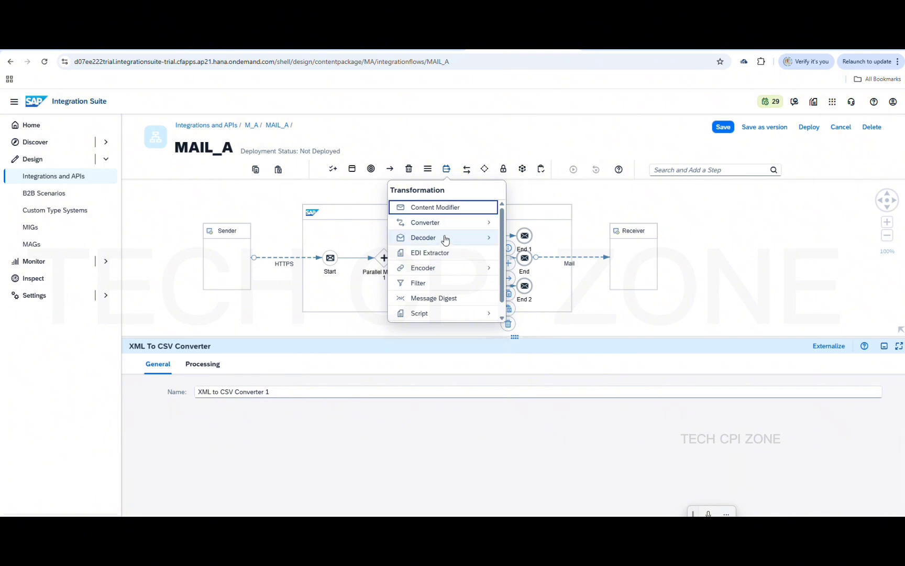
{"action": "left_click", "coordinate": [468, 224]}
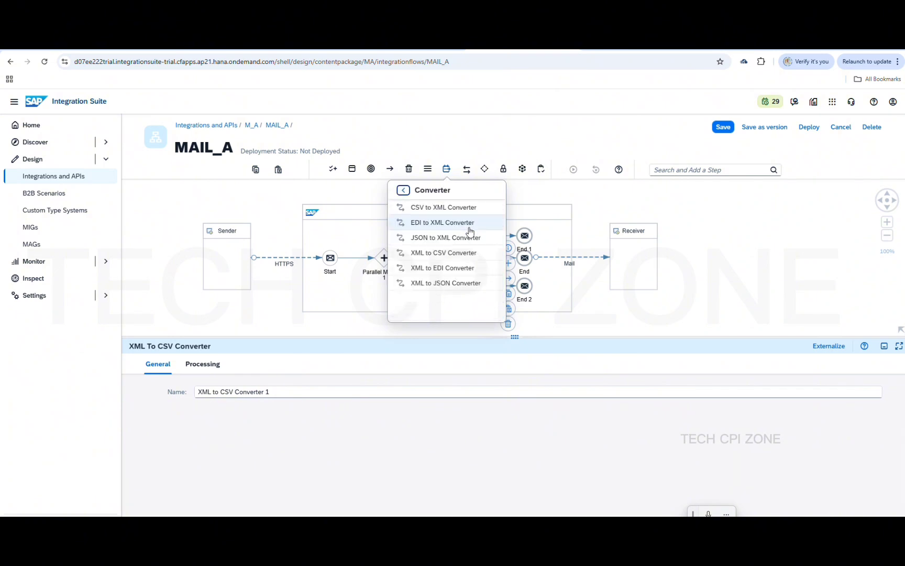
{"action": "left_click", "coordinate": [463, 283]}
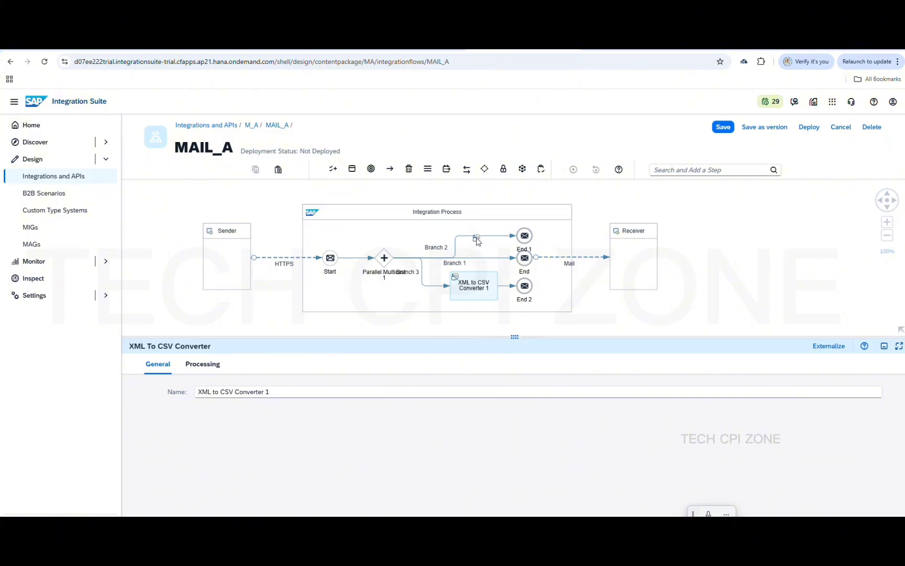
{"action": "left_click", "coordinate": [469, 241]}
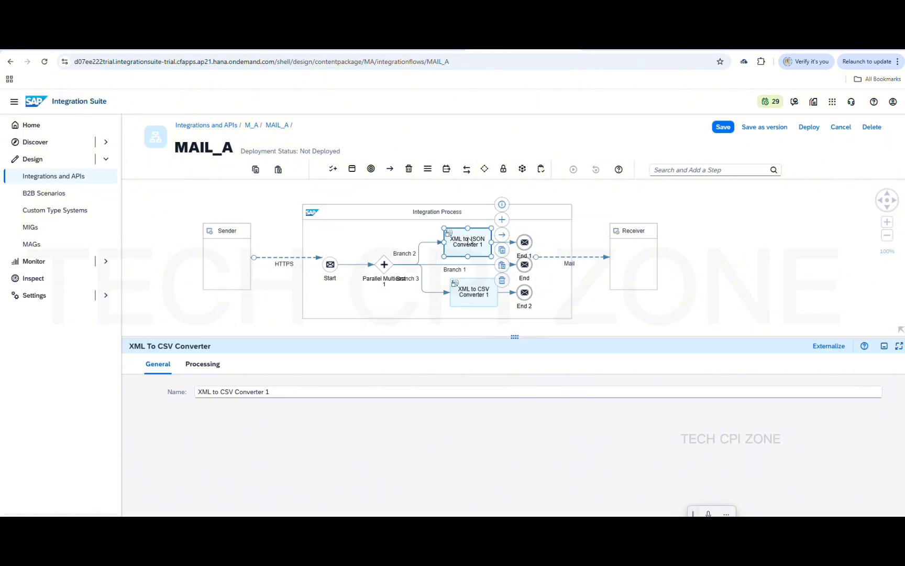
{"action": "left_click", "coordinate": [558, 246]}
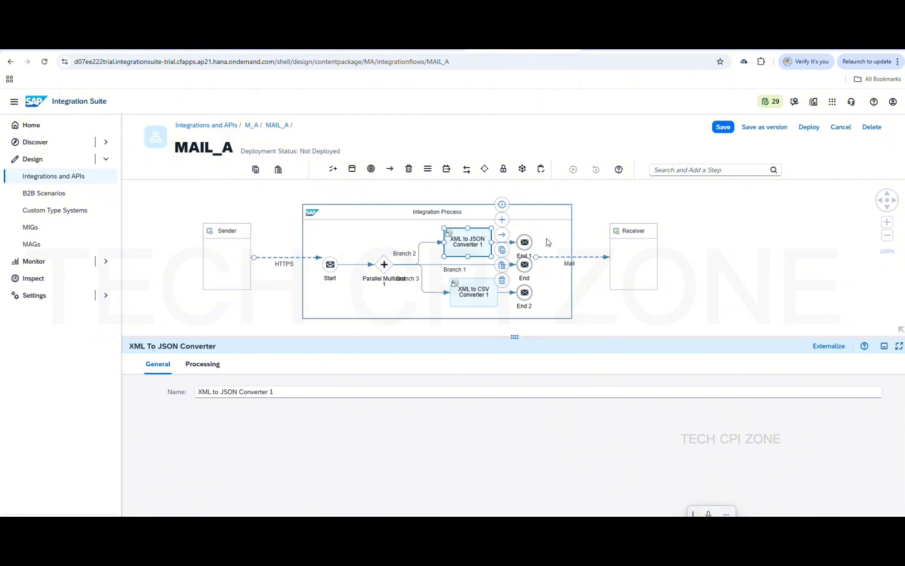
{"action": "left_click", "coordinate": [703, 279]}
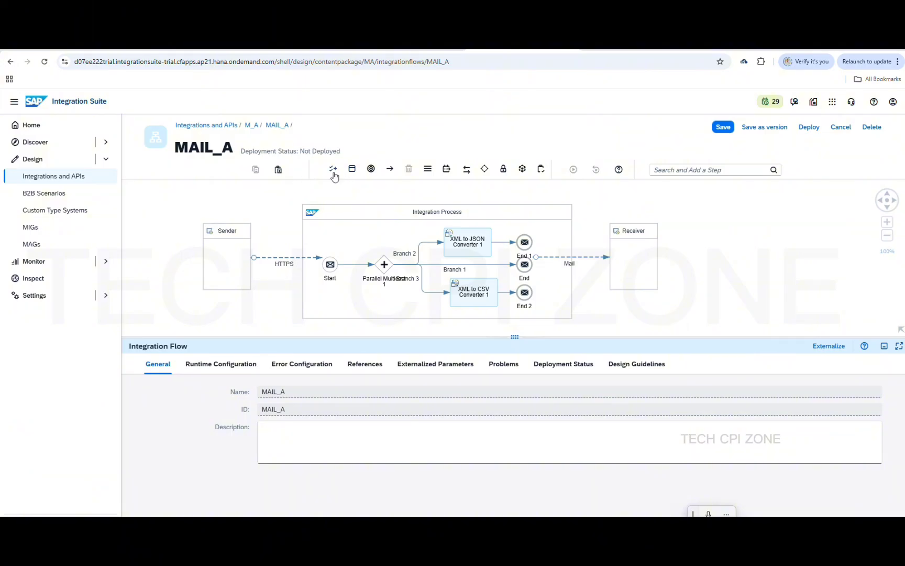
Add two Receiver participants, Receiver1 below and Receiver2 beside the existing Receiver
{"action": "left_click", "coordinate": [331, 175]}
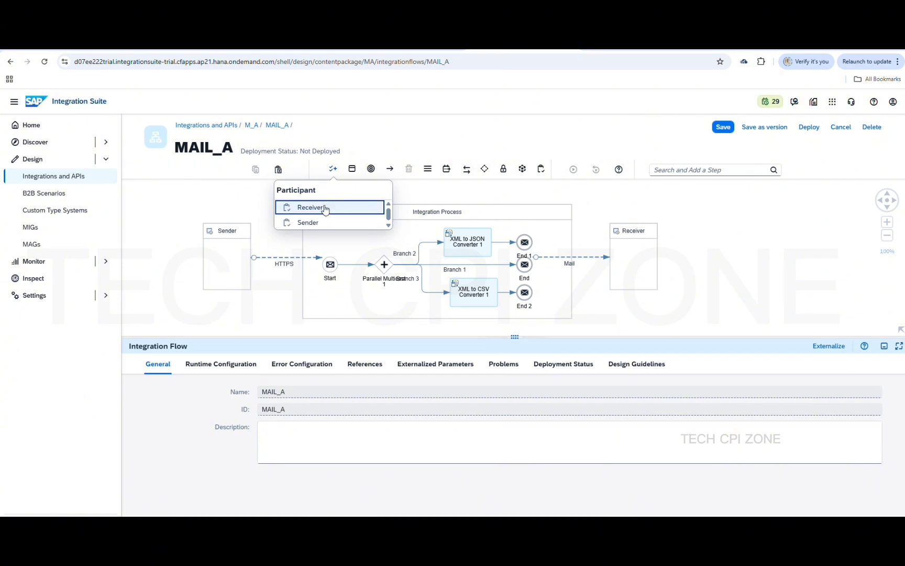
{"action": "left_click", "coordinate": [325, 208]}
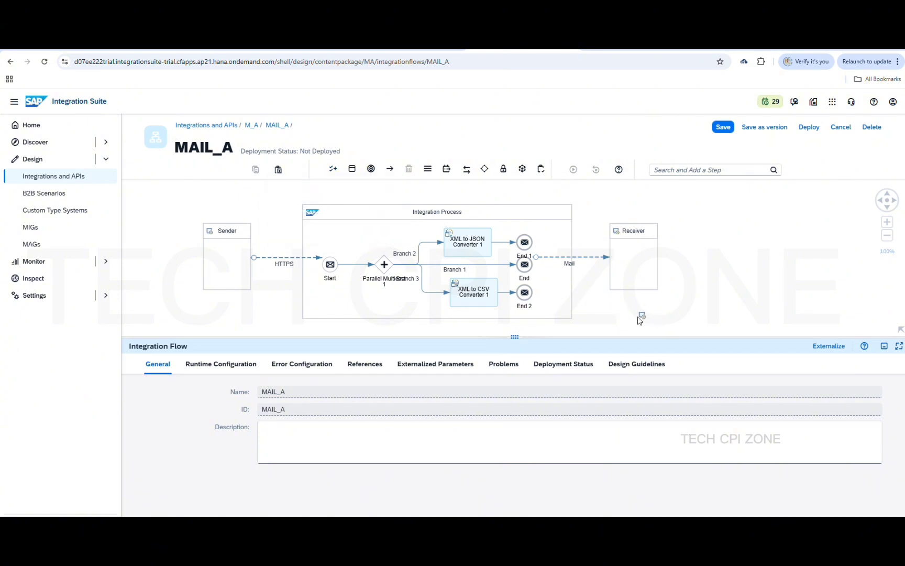
{"action": "left_click", "coordinate": [635, 321]}
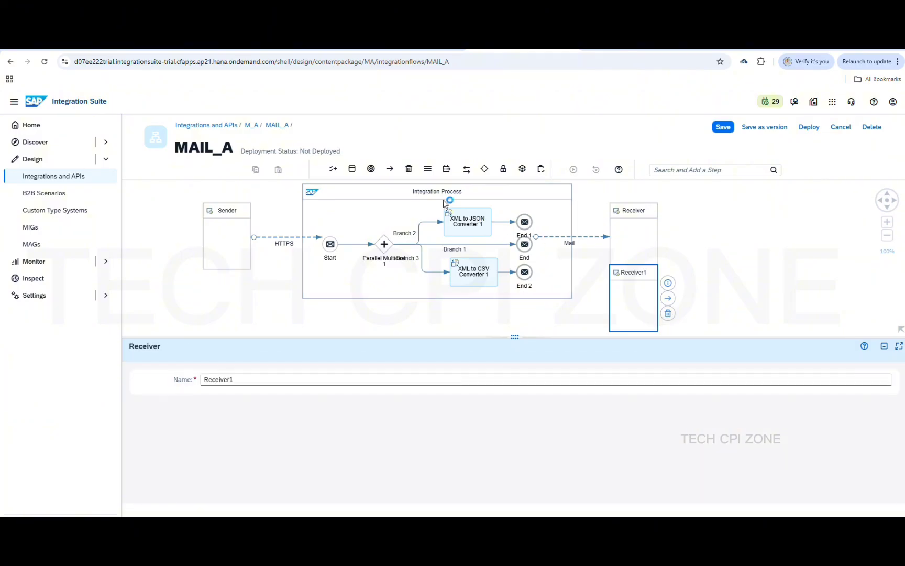
{"action": "left_click", "coordinate": [333, 169]}
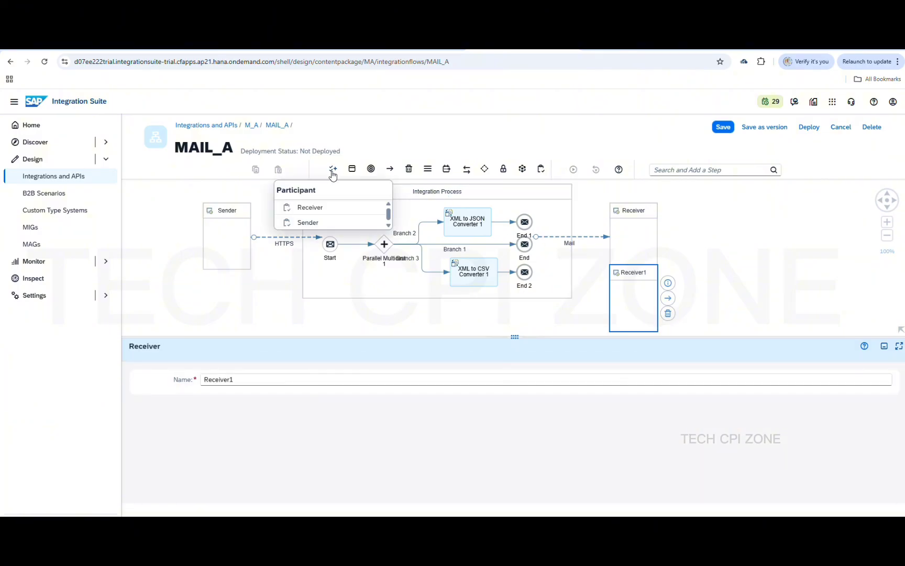
{"action": "left_click", "coordinate": [336, 208]}
{"action": "left_click", "coordinate": [680, 205]}
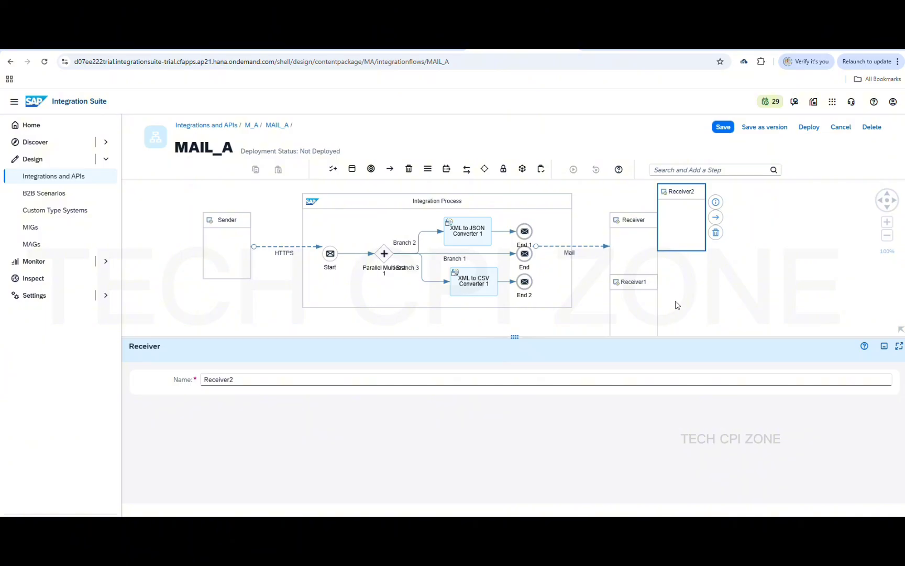
Shift Receiver1 and Receiver2 right, zoom out, and connect End 1 to Receiver2
{"action": "left_click_drag", "start_coordinate": [641, 307], "coordinate": [706, 308]}
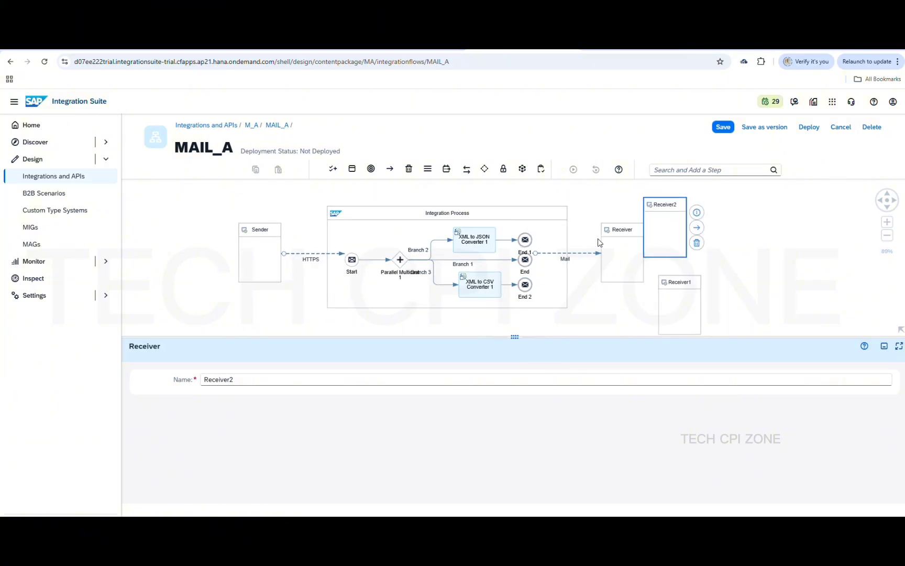
{"action": "left_click", "coordinate": [886, 236]}
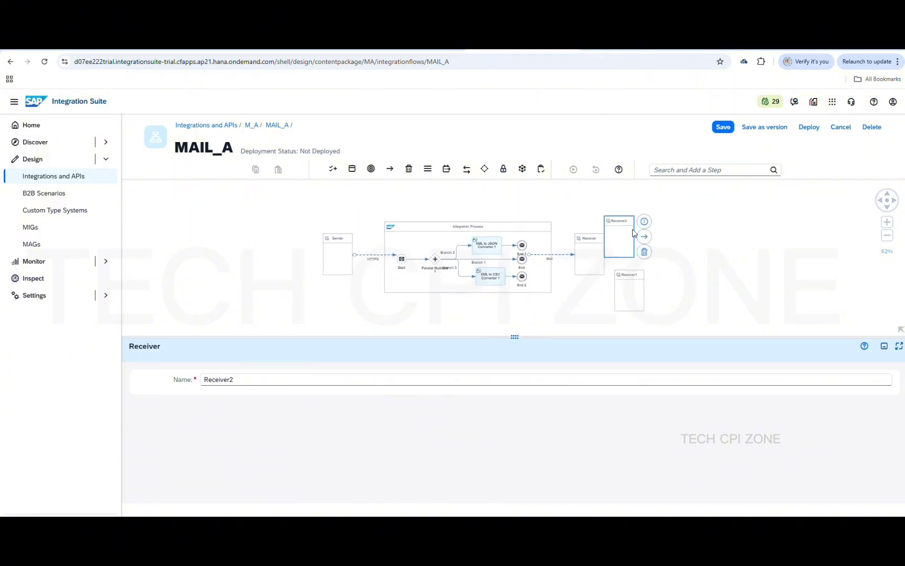
{"action": "left_click_drag", "start_coordinate": [616, 240], "coordinate": [624, 226]}
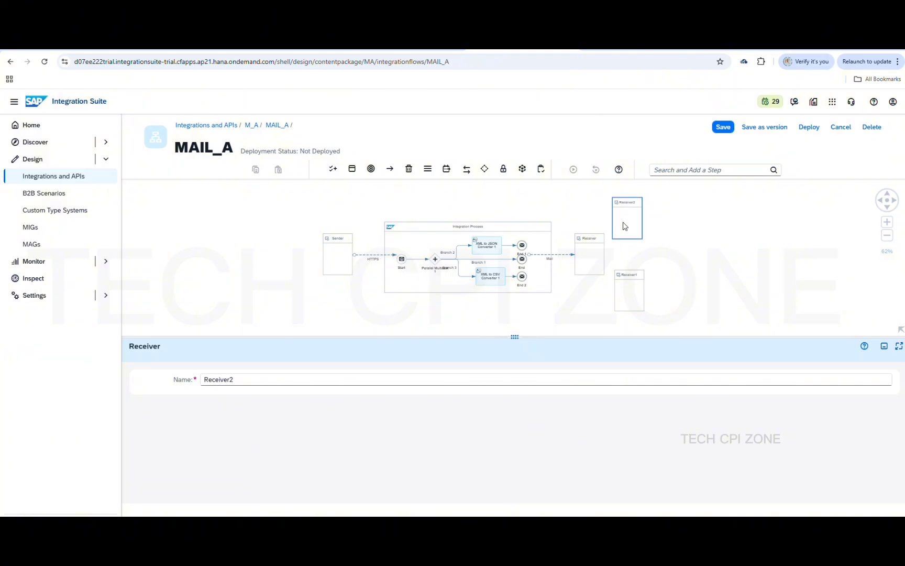
{"action": "left_click", "coordinate": [524, 247]}
{"action": "left_click_drag", "start_coordinate": [538, 230], "coordinate": [625, 219]}
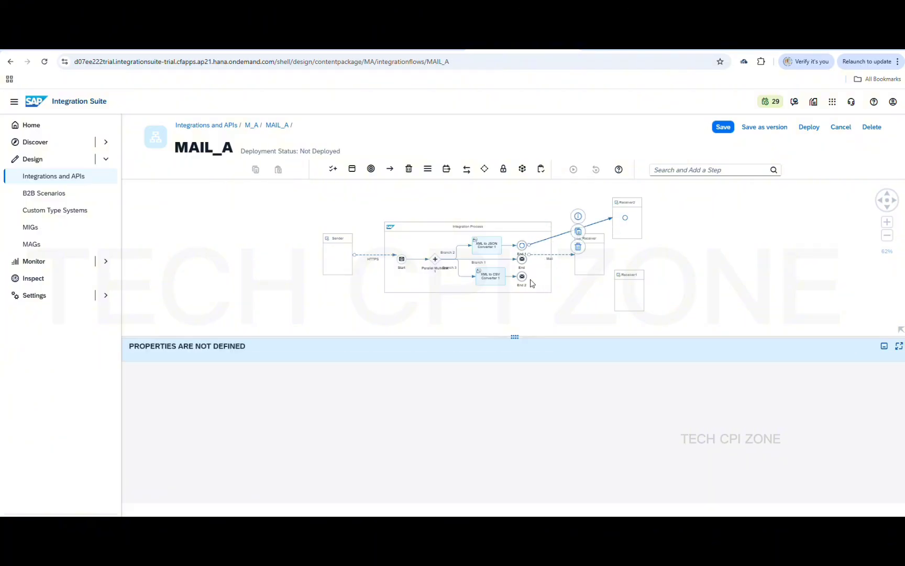
Choose Mail as the adapter type for the End 1 to Receiver2 connection
{"action": "scroll", "coordinate": [463, 341], "scroll_direction": "down", "scroll_amount": 5}
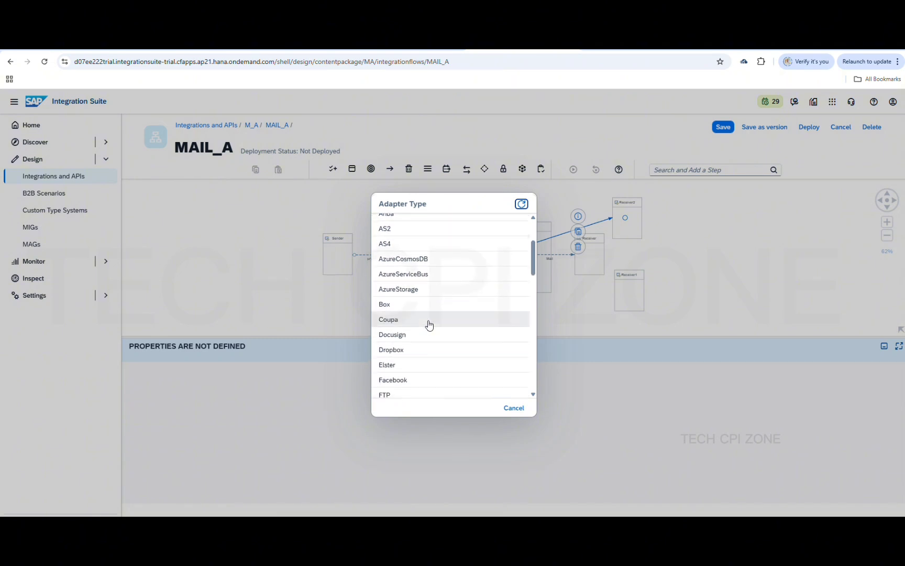
{"action": "scroll", "coordinate": [428, 324], "scroll_direction": "down", "scroll_amount": 4}
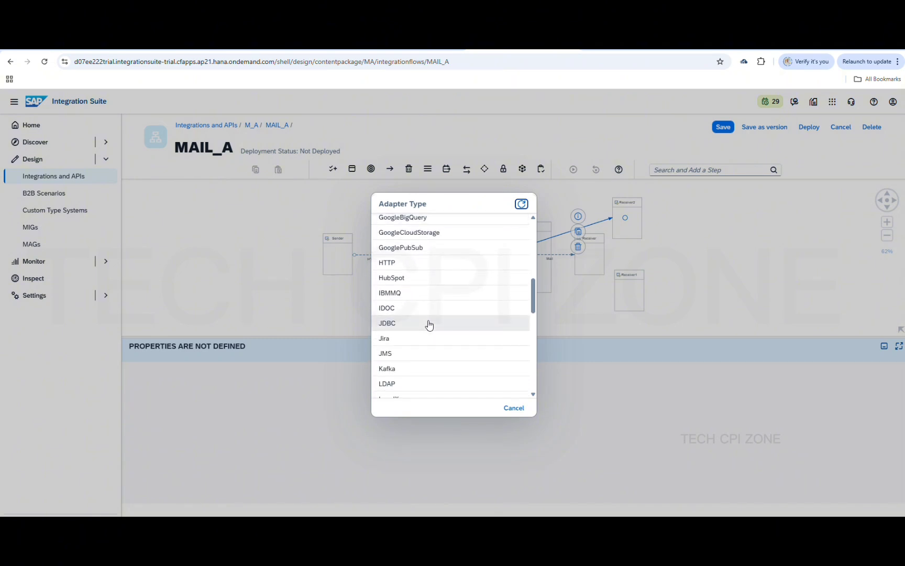
{"action": "left_click", "coordinate": [429, 326]}
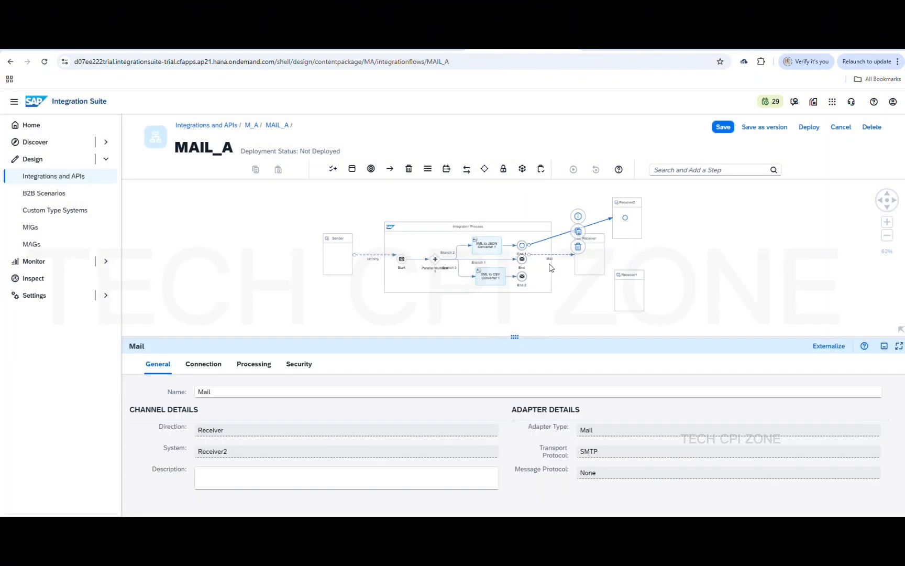
{"action": "left_click", "coordinate": [523, 280]}
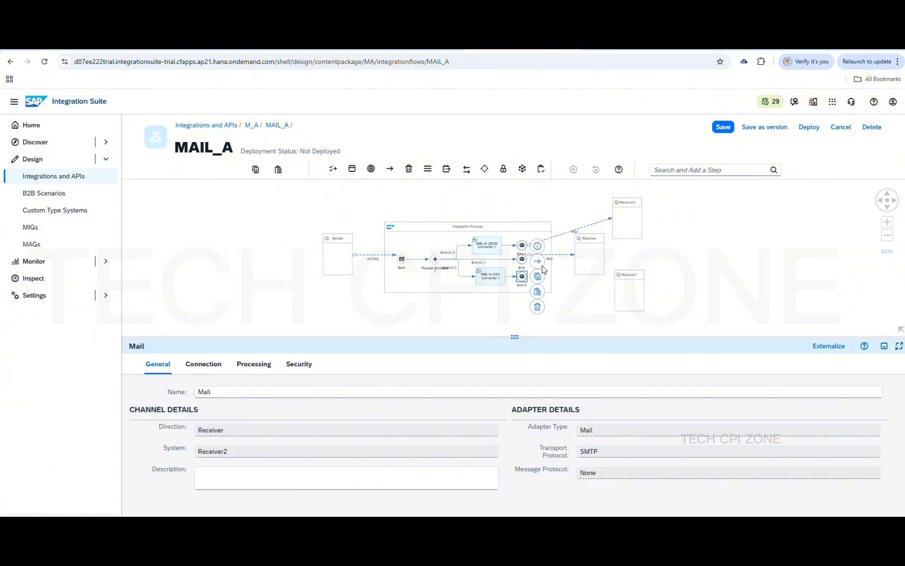
Connect End 2 to Receiver1 using a Mail adapter
{"action": "left_click_drag", "start_coordinate": [538, 262], "coordinate": [632, 294]}
{"action": "scroll", "coordinate": [393, 316], "scroll_direction": "down", "scroll_amount": 2}
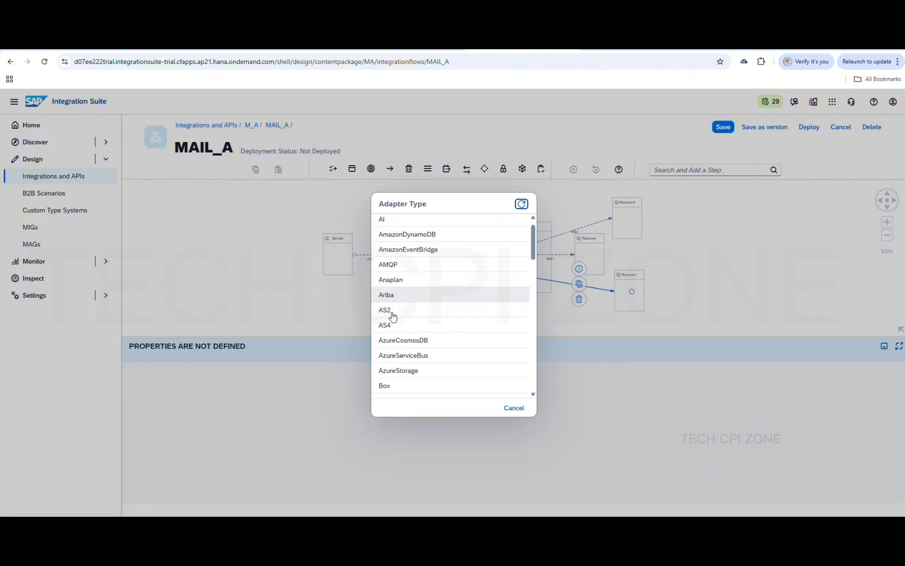
{"action": "scroll", "coordinate": [393, 316], "scroll_direction": "down", "scroll_amount": 5}
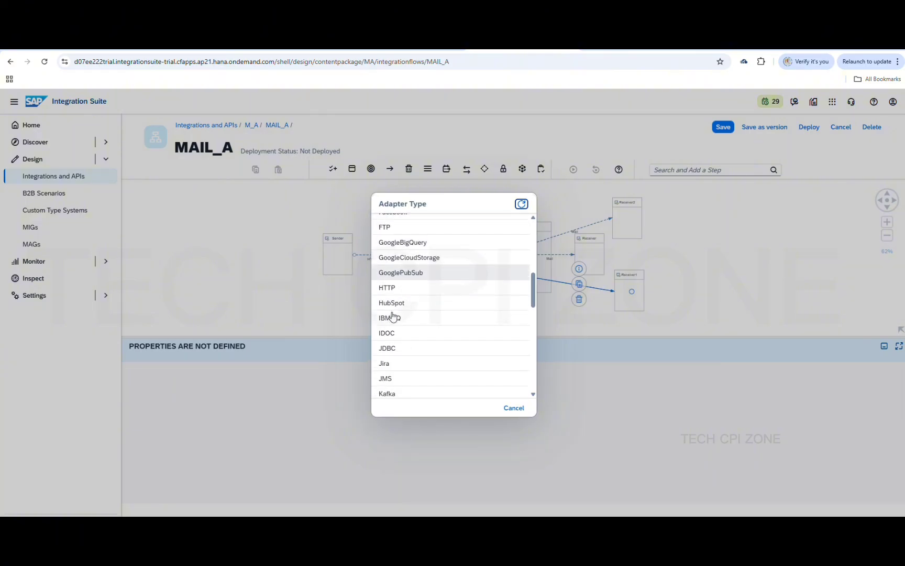
{"action": "scroll", "coordinate": [393, 316], "scroll_direction": "down", "scroll_amount": 3}
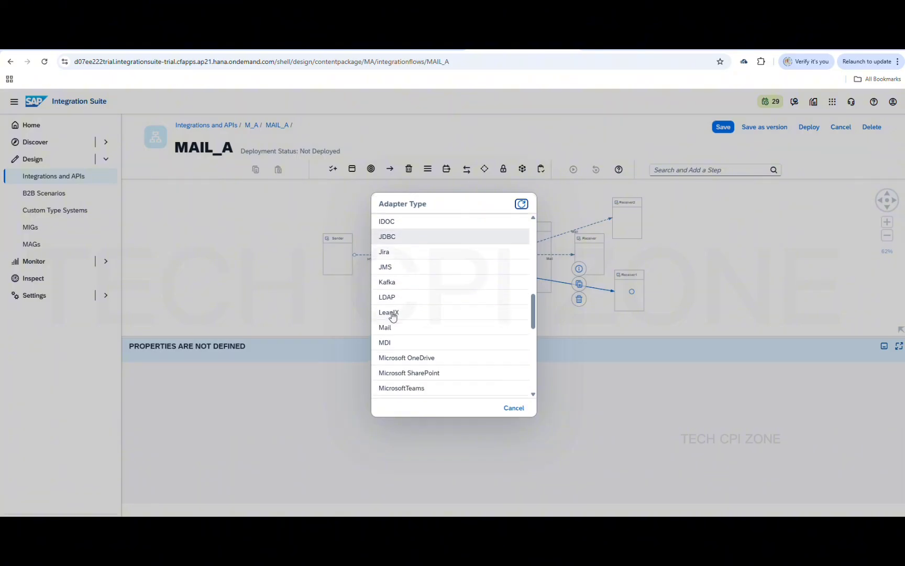
{"action": "scroll", "coordinate": [393, 315], "scroll_direction": "down", "scroll_amount": 1}
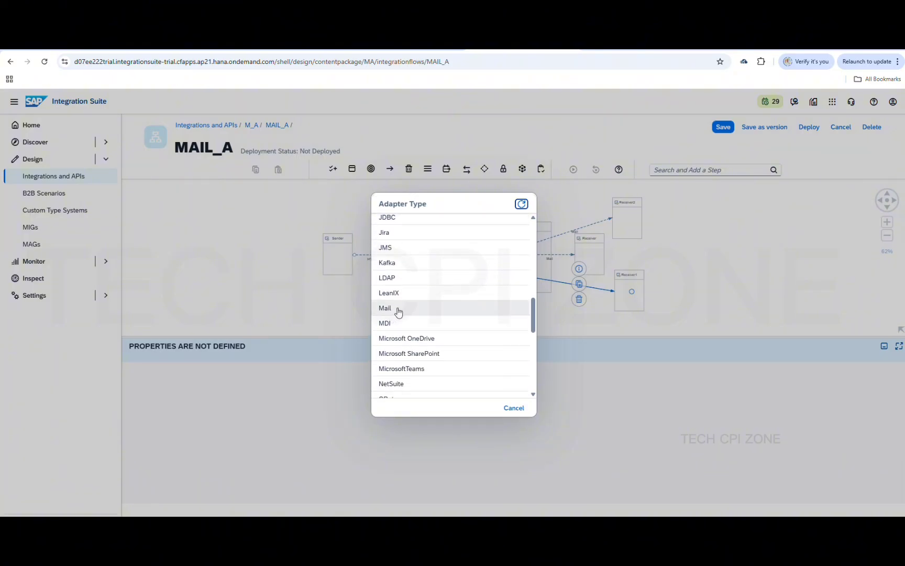
{"action": "left_click", "coordinate": [398, 309]}
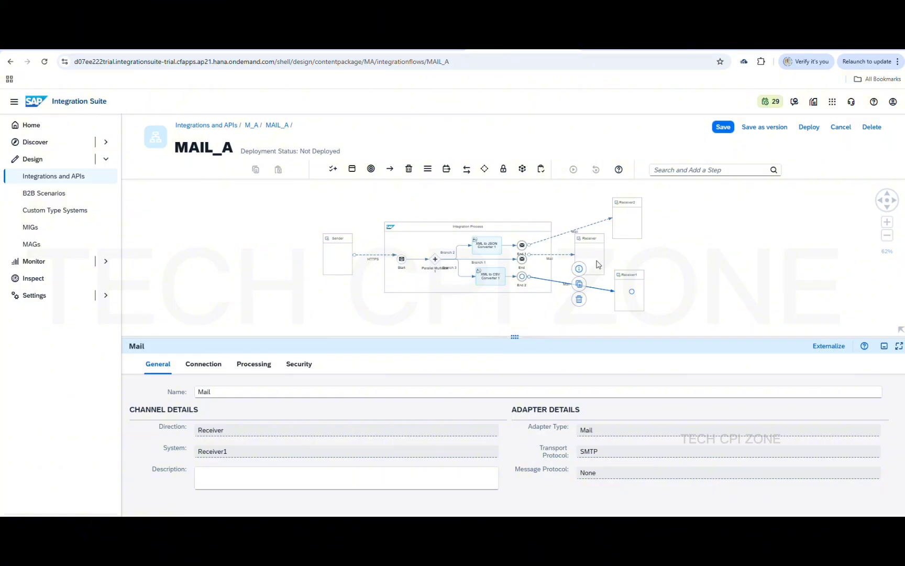
Shift the Receiver box right on the MAIL_A canvas, clear of its Mail connection
{"action": "left_click_drag", "start_coordinate": [598, 265], "coordinate": [695, 262]}
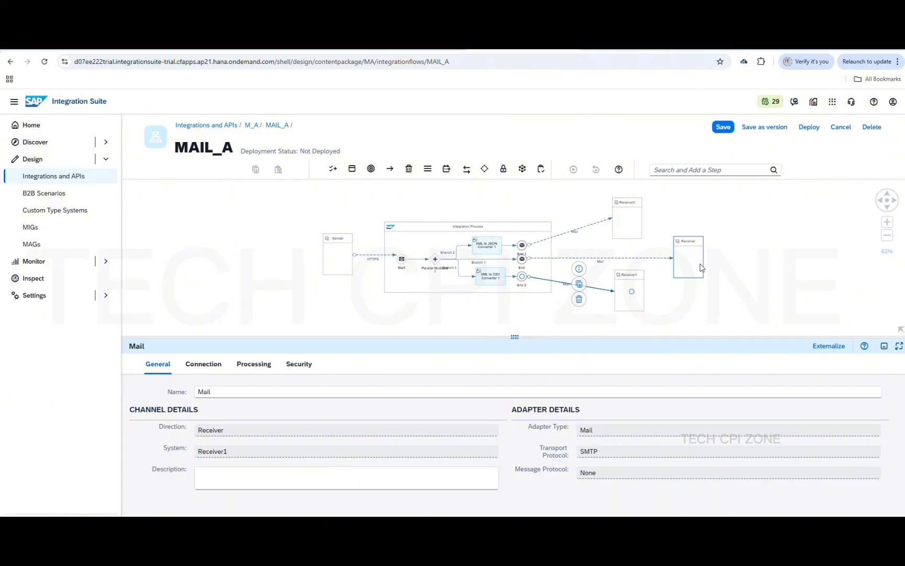
{"action": "left_click", "coordinate": [762, 273]}
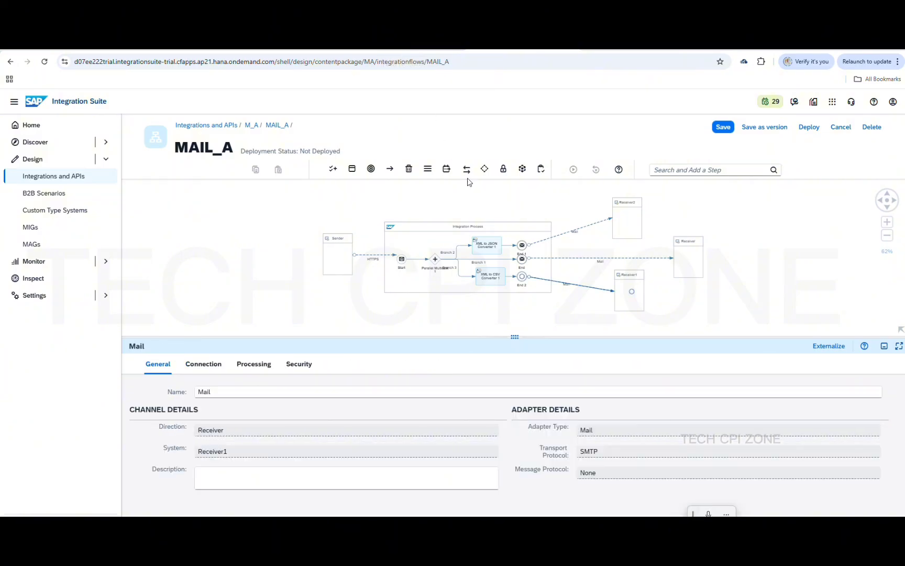
Review the Receiver2 and Receiver1 Mail channels' connection and mail attributes, then save MAIL_A
{"action": "left_click", "coordinate": [588, 227]}
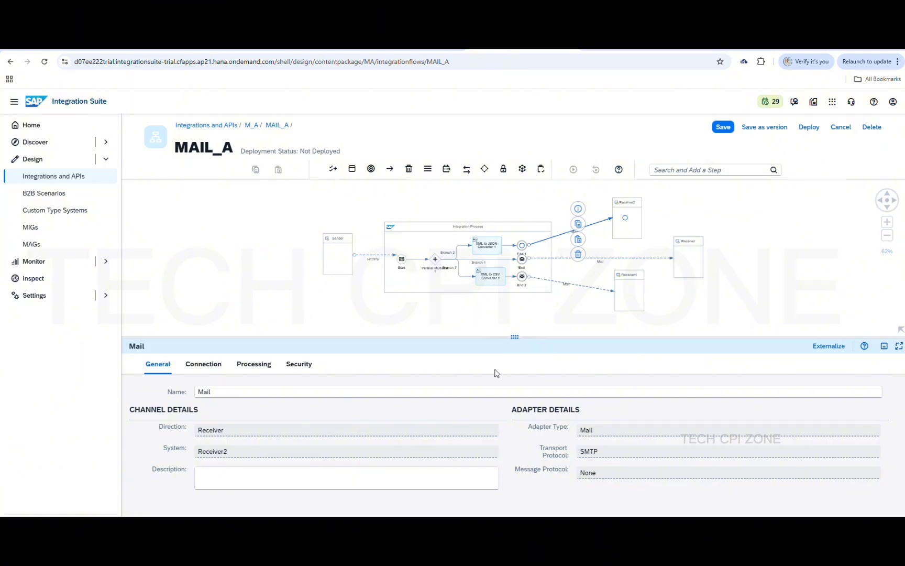
{"action": "left_click", "coordinate": [205, 364]}
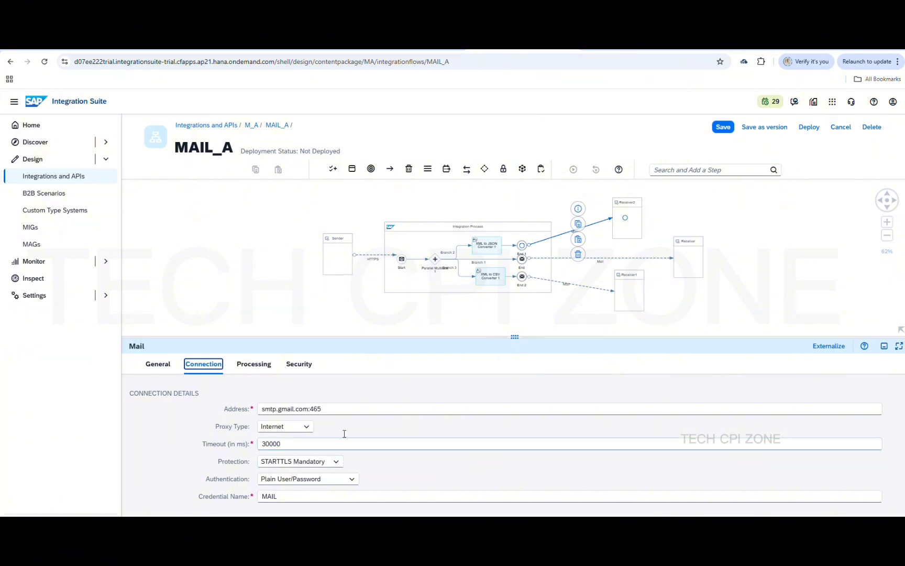
{"action": "left_click", "coordinate": [253, 366]}
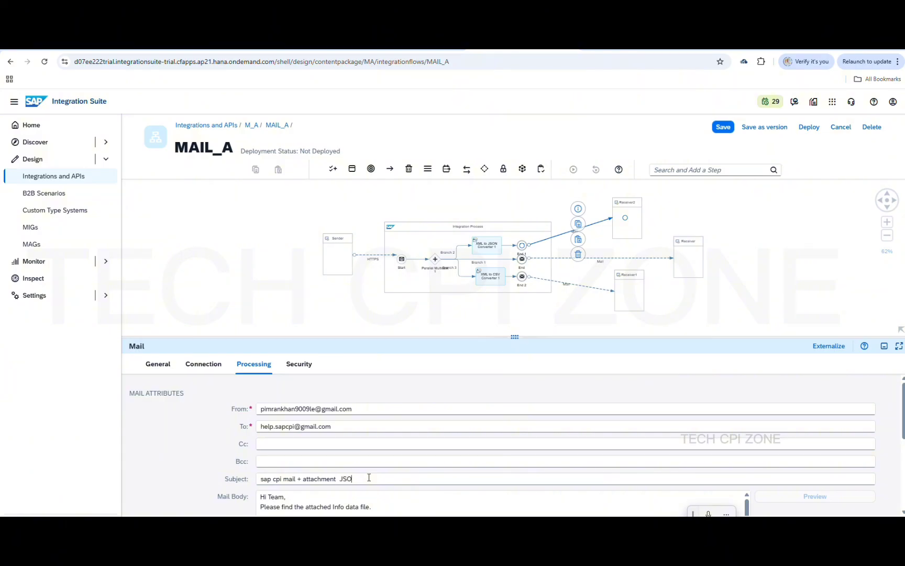
{"action": "left_click", "coordinate": [579, 285]}
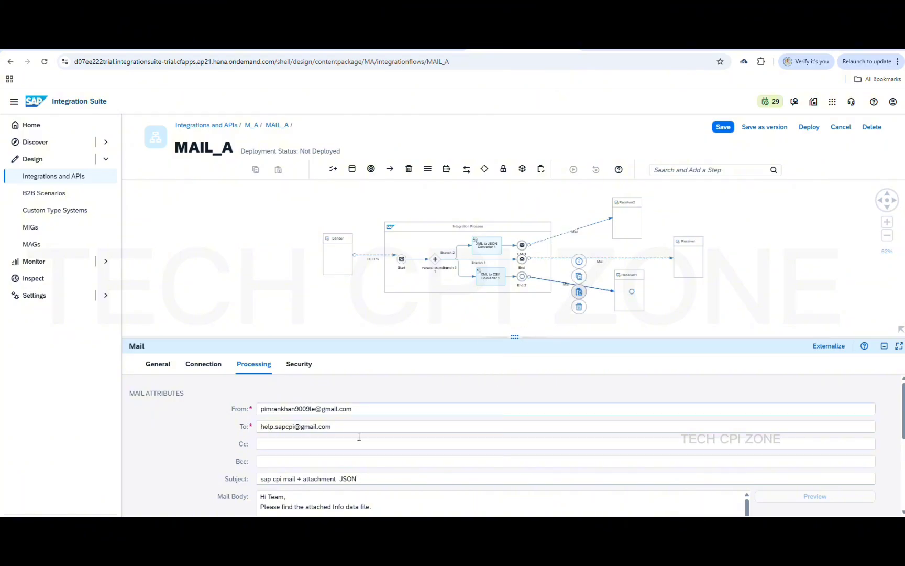
{"action": "left_click", "coordinate": [254, 364]}
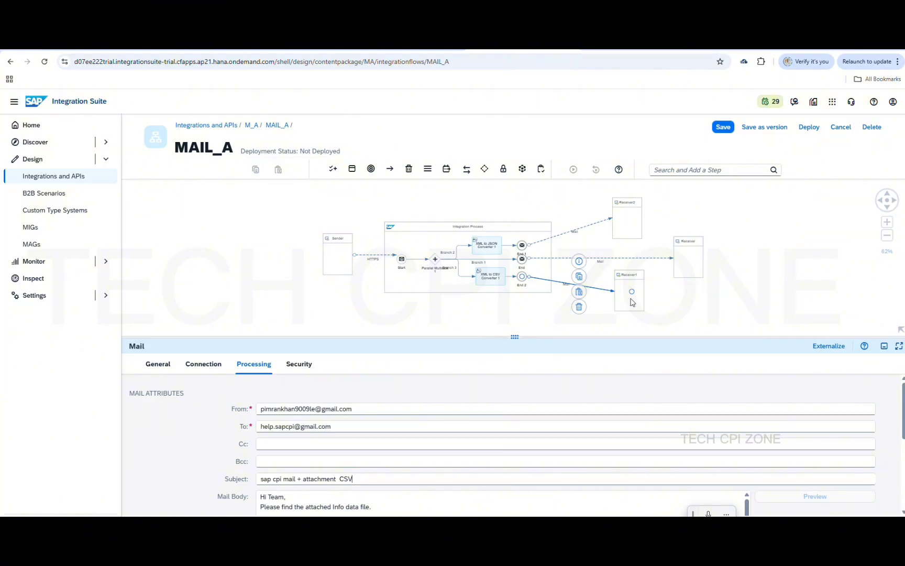
{"action": "left_click", "coordinate": [723, 128]}
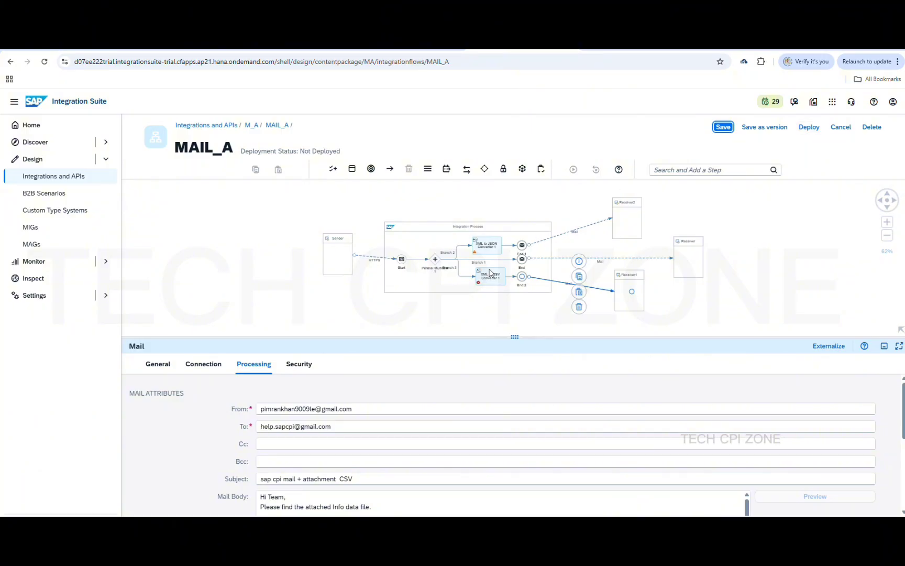
Show the XML to CSV Converter settings and leave a blank new document ready in Notepad++
{"action": "left_click", "coordinate": [489, 283]}
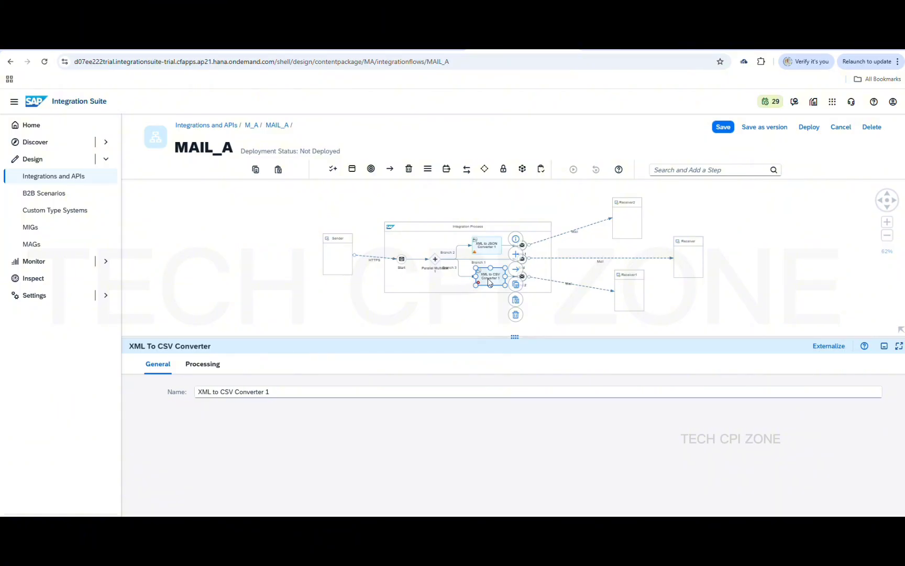
{"action": "mouse_move", "coordinate": [611, 526]}
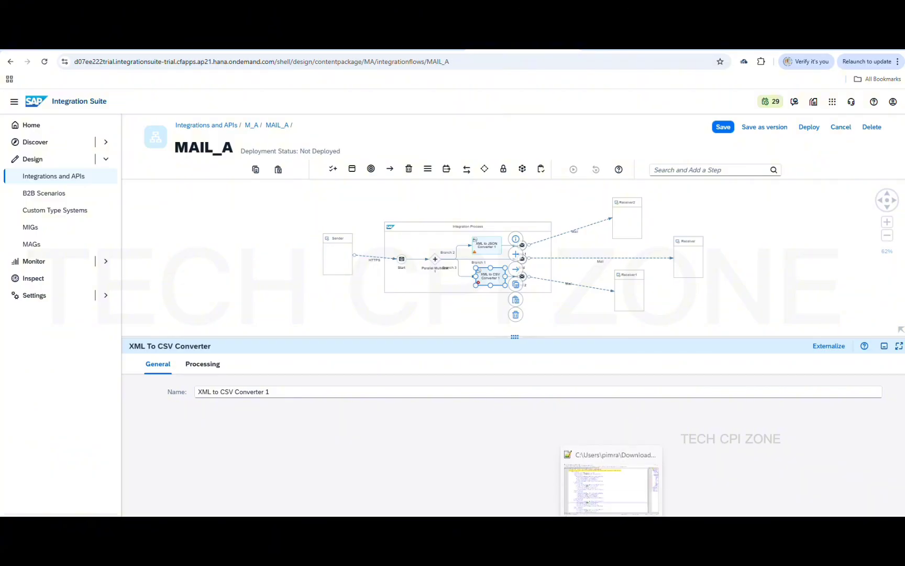
{"action": "left_click", "coordinate": [611, 484]}
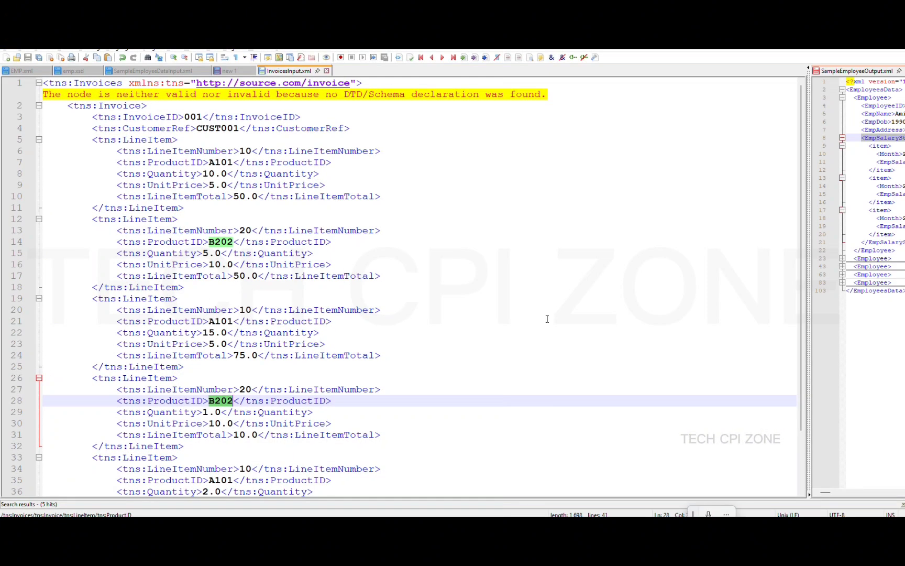
{"action": "scroll", "coordinate": [547, 318], "scroll_direction": "down", "scroll_amount": 2}
{"action": "scroll", "coordinate": [545, 317], "scroll_direction": "up", "scroll_amount": 2}
{"action": "left_click", "coordinate": [7, 59]}
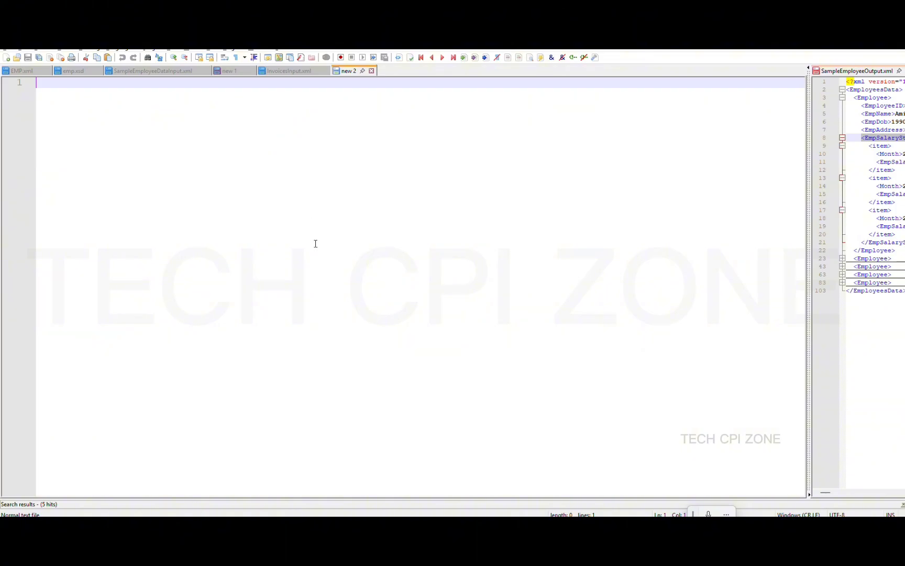
{"action": "left_click", "coordinate": [850, 48]}
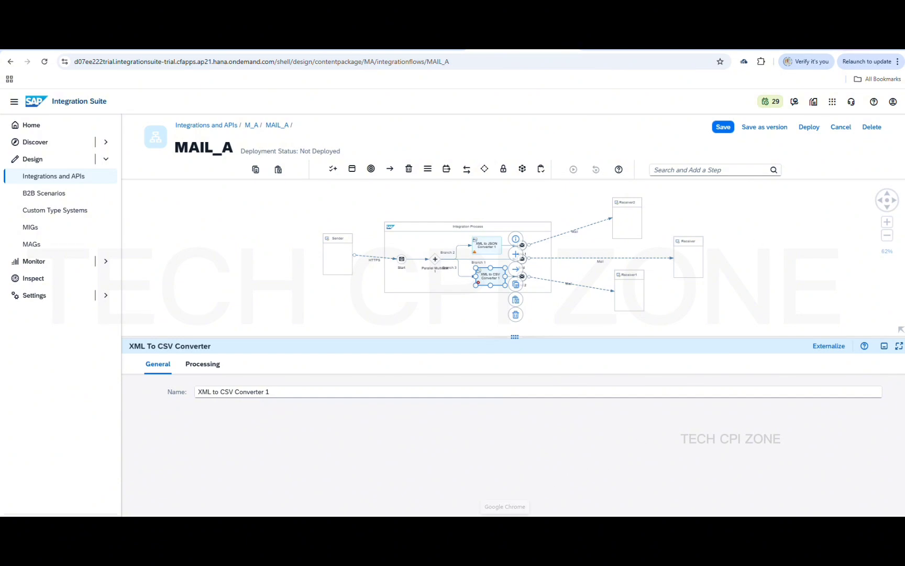
Load the Tech CPI Zone blog in the browser and close its Donate popup
{"action": "left_click", "coordinate": [727, 46]}
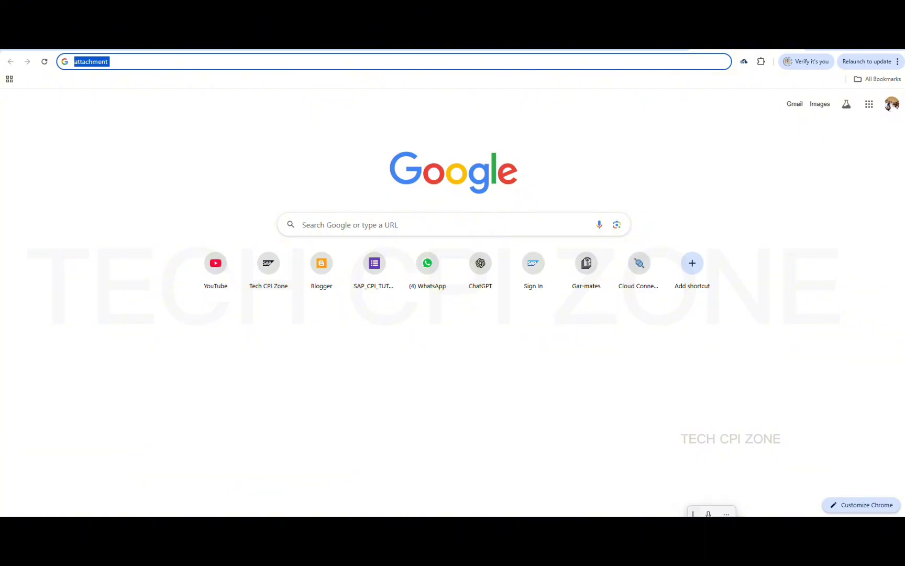
{"action": "type", "text": "techcpizone.blogspot.com"}
{"action": "key", "text": "Return"}
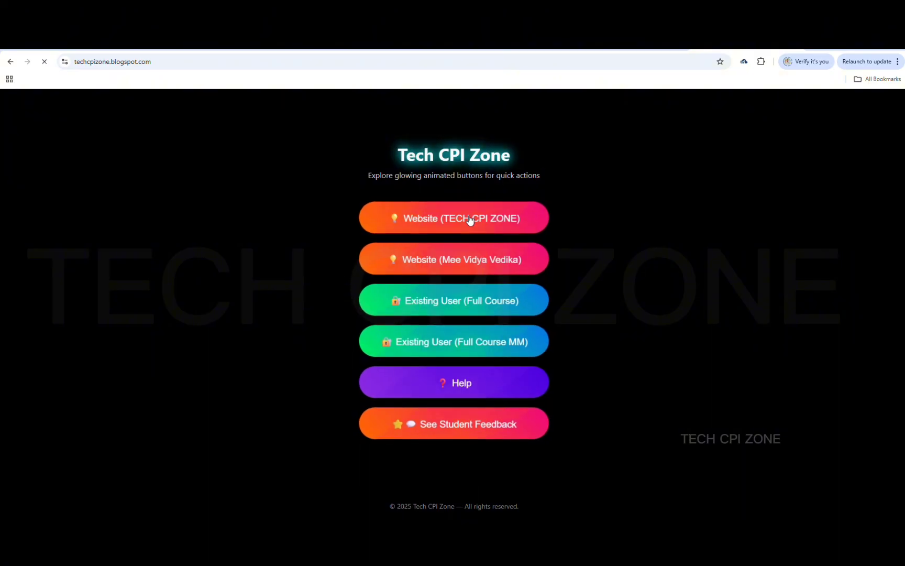
{"action": "left_click", "coordinate": [470, 217]}
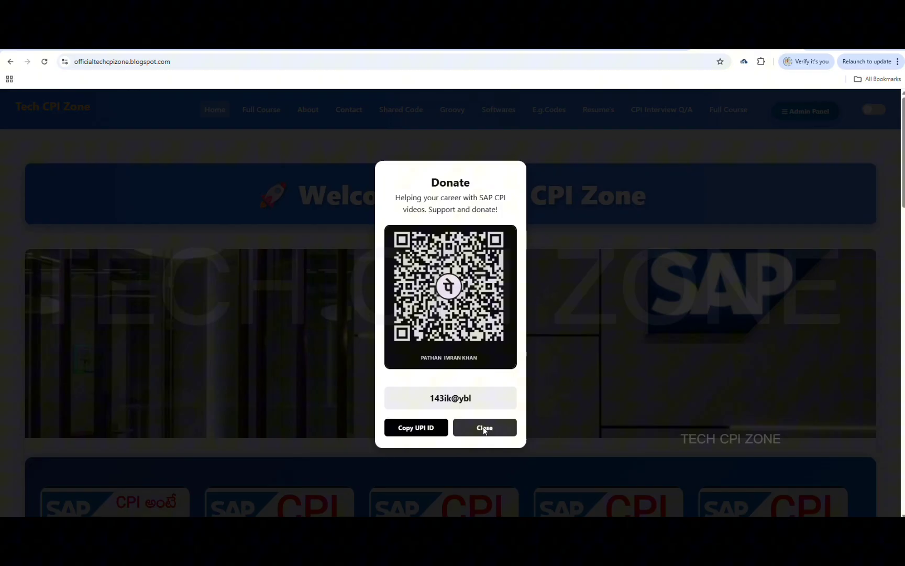
{"action": "left_click", "coordinate": [484, 428]}
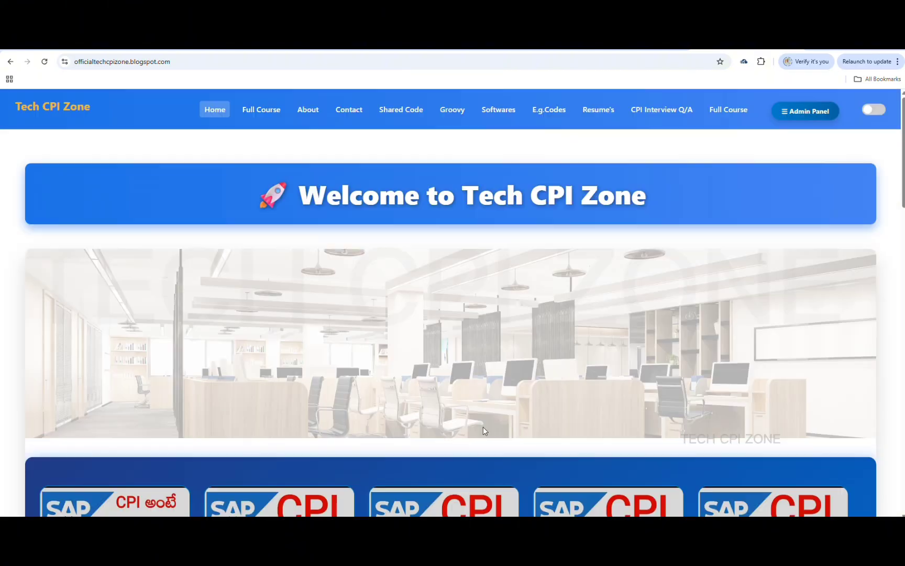
Copy the Countries XML from Shared Code > Shared XML Code, then return to Notepad++
{"action": "left_click", "coordinate": [405, 113]}
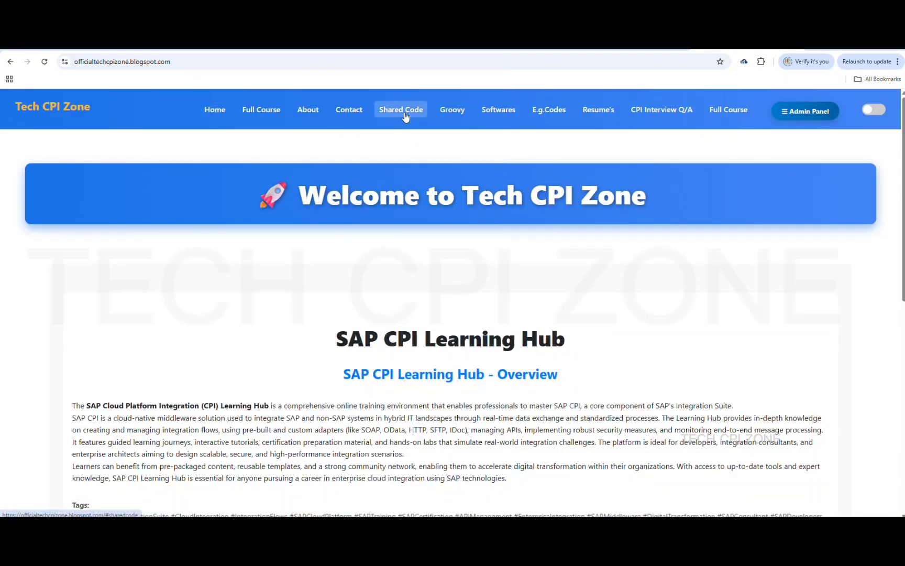
{"action": "scroll", "coordinate": [390, 371], "scroll_direction": "down", "scroll_amount": 3}
{"action": "scroll", "coordinate": [390, 370], "scroll_direction": "down", "scroll_amount": 3}
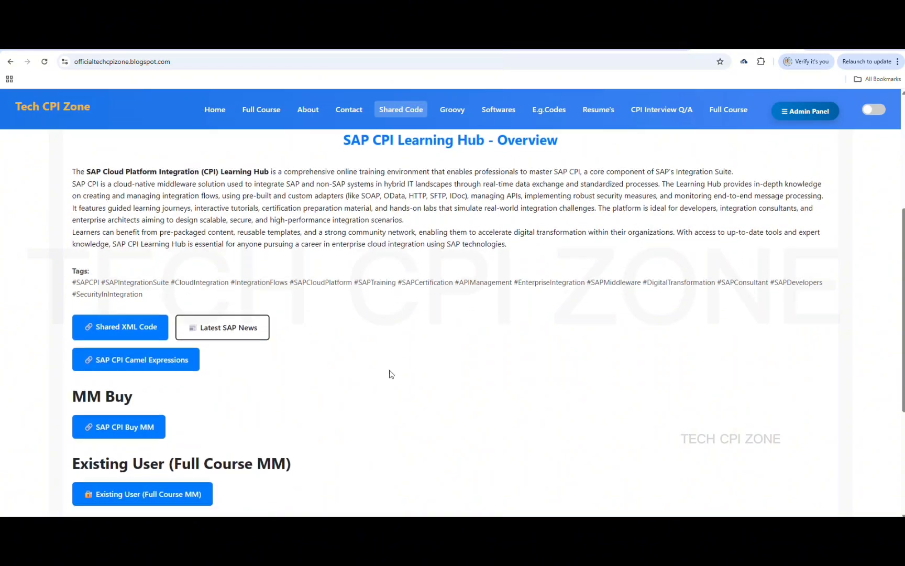
{"action": "left_click", "coordinate": [135, 280]}
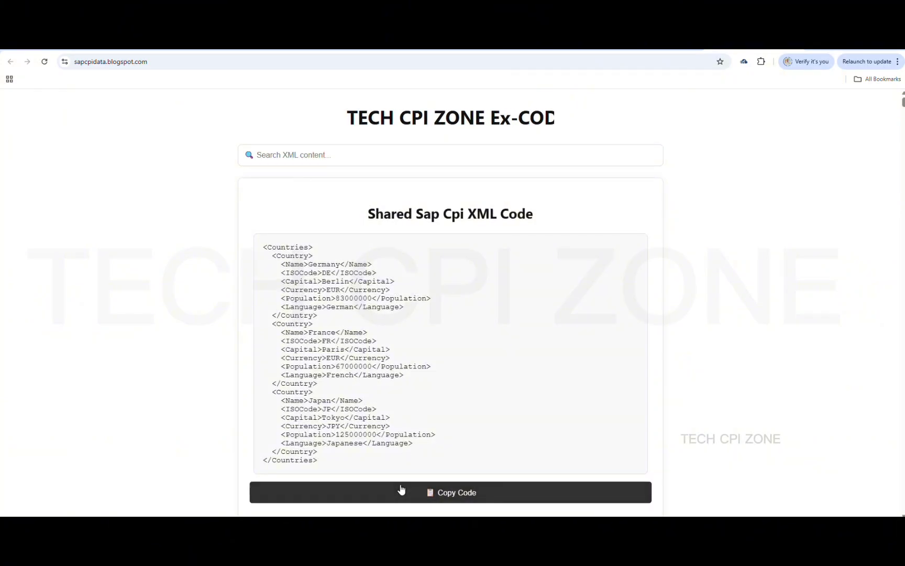
{"action": "left_click", "coordinate": [427, 493]}
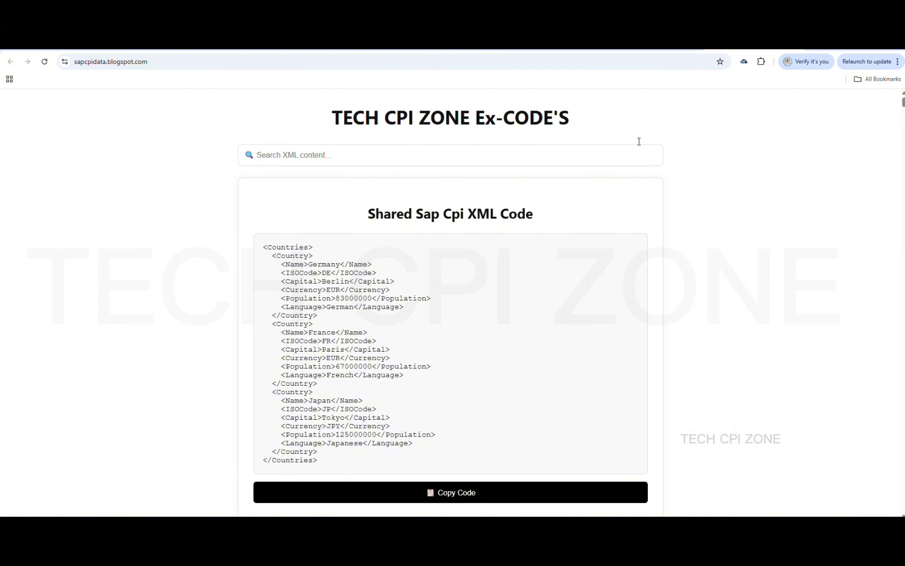
{"action": "left_click", "coordinate": [654, 44]}
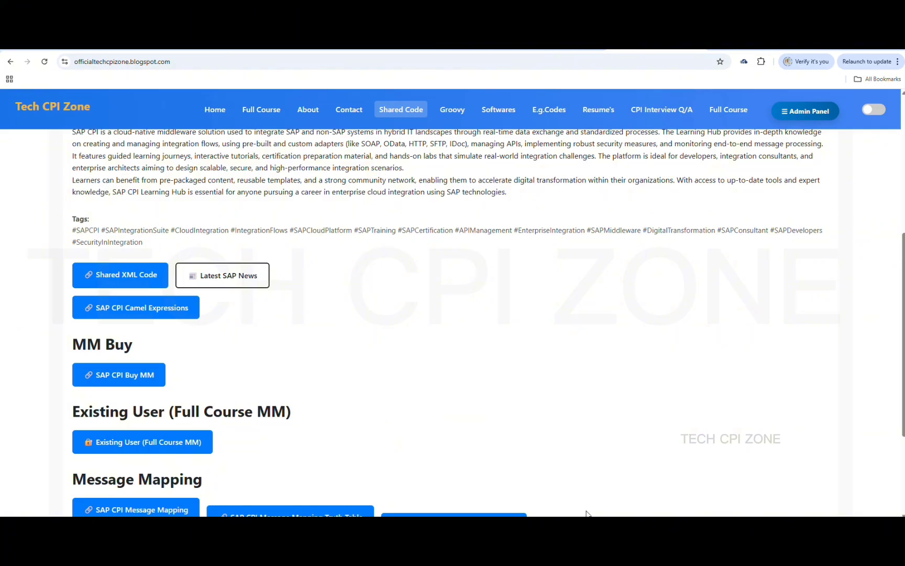
{"action": "left_click", "coordinate": [609, 529]}
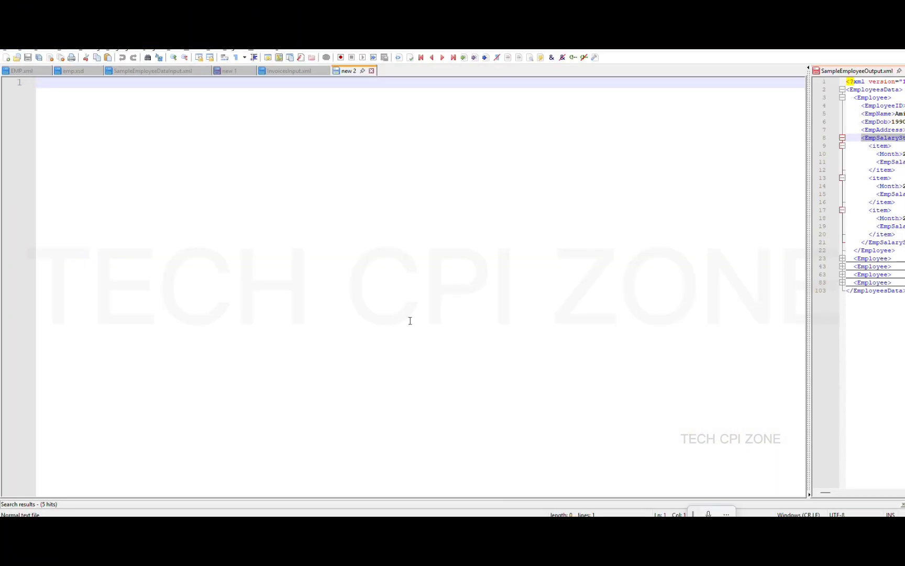
Paste the Countries XML into the new 2 document and set its language to XML
{"action": "key", "text": "ctrl+v"}
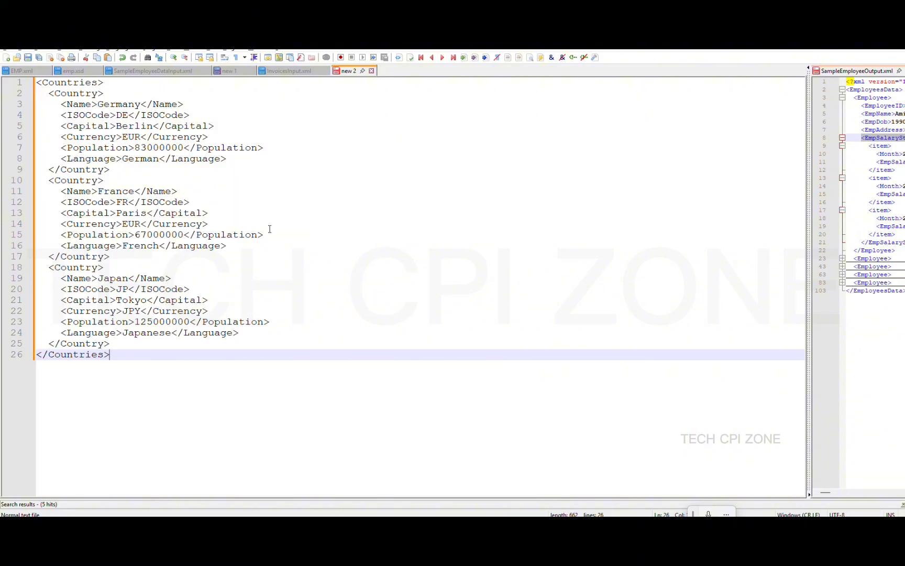
{"action": "left_click", "coordinate": [128, 51]}
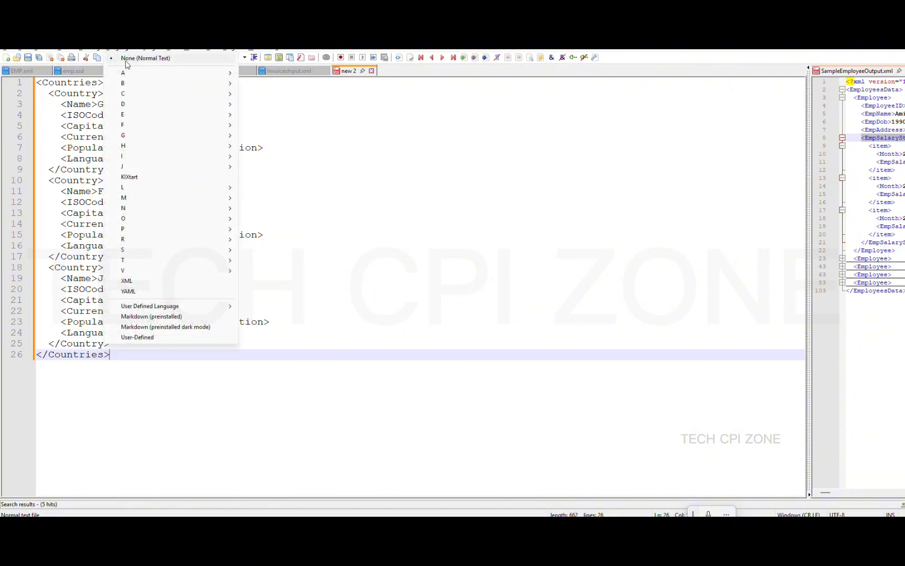
{"action": "left_click", "coordinate": [138, 279]}
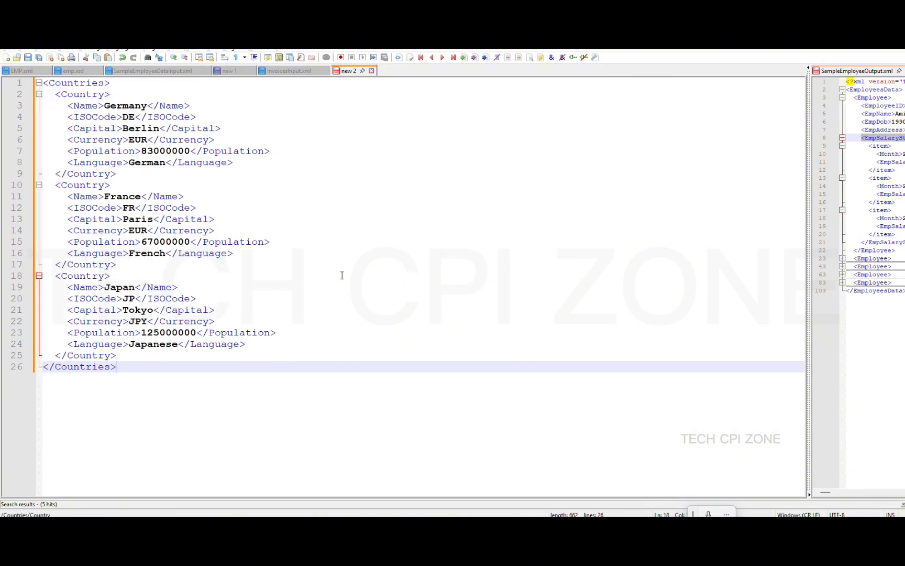
Select the first two lines of the Countries XML, then go back to Chrome
{"action": "left_click", "coordinate": [342, 275]}
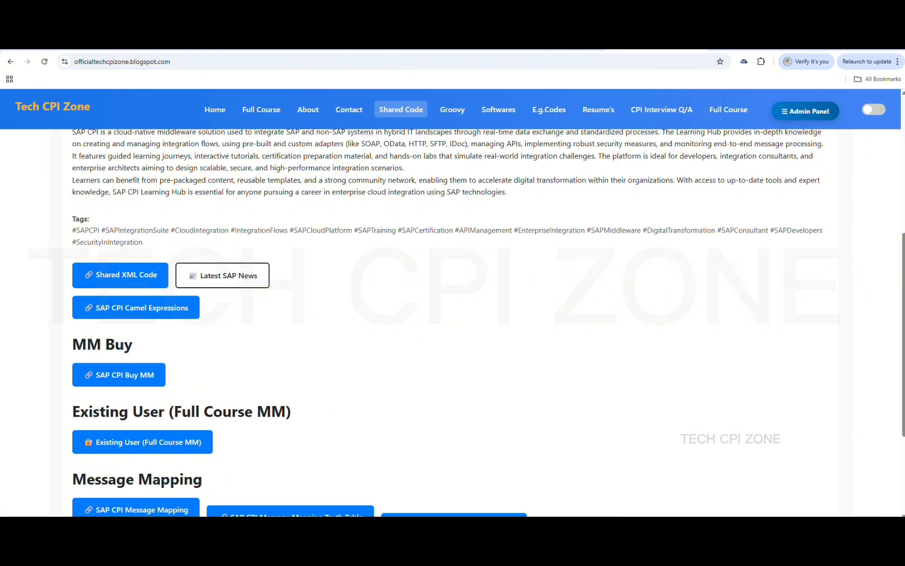
{"action": "left_click", "coordinate": [615, 527]}
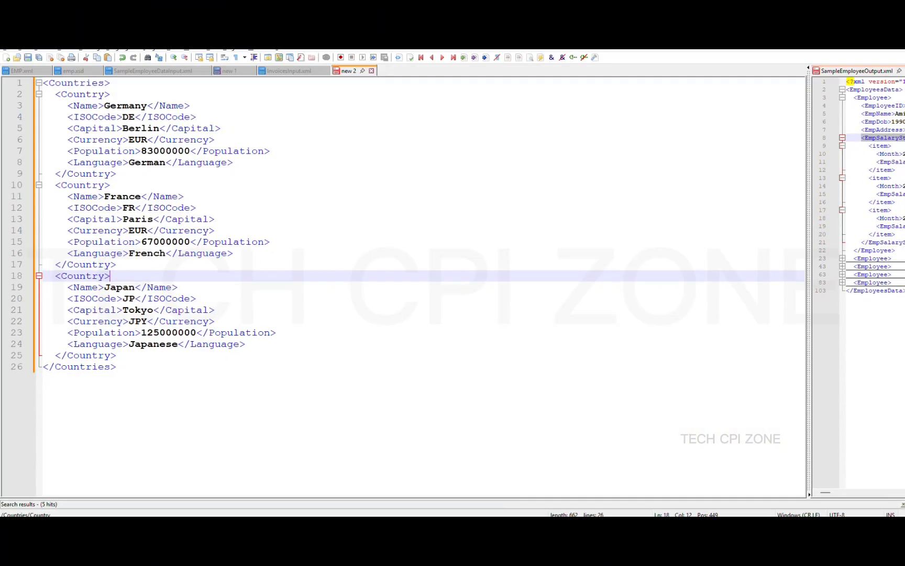
{"action": "left_click_drag", "start_coordinate": [114, 93], "coordinate": [41, 83]}
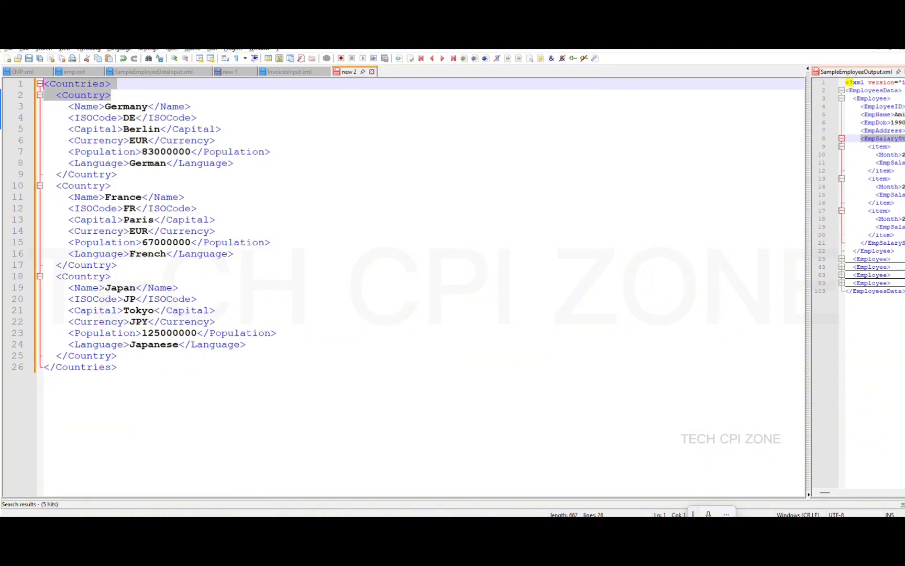
{"action": "key", "text": "alt+Tab"}
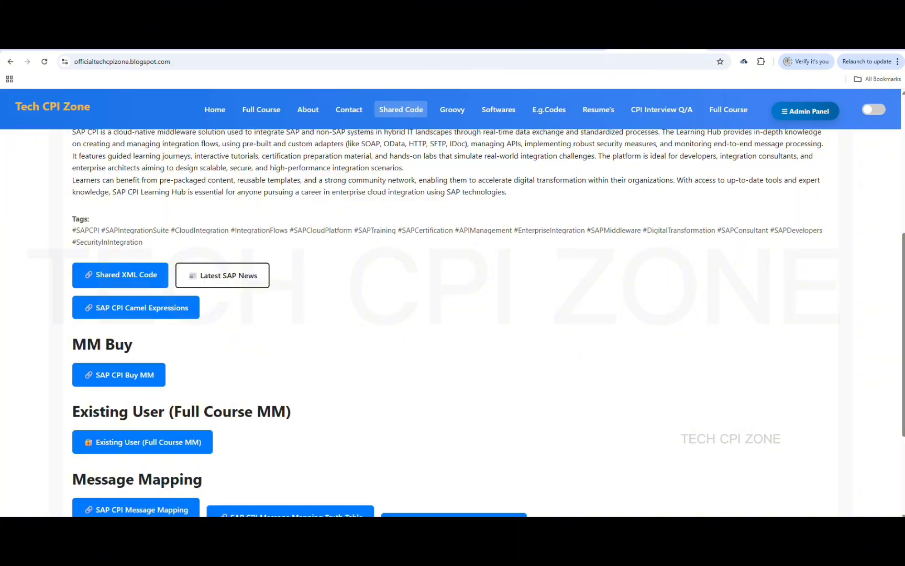
Look through the shared XML code and Tech CPI Zone tabs, then return to the MAIL_A iFlow
{"action": "left_click", "coordinate": [548, 44]}
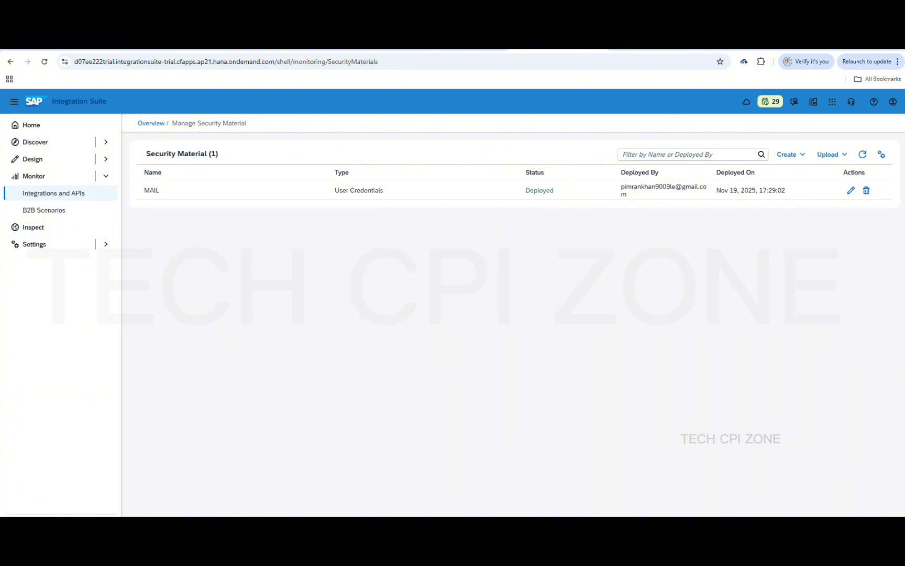
{"action": "left_click", "coordinate": [754, 44]}
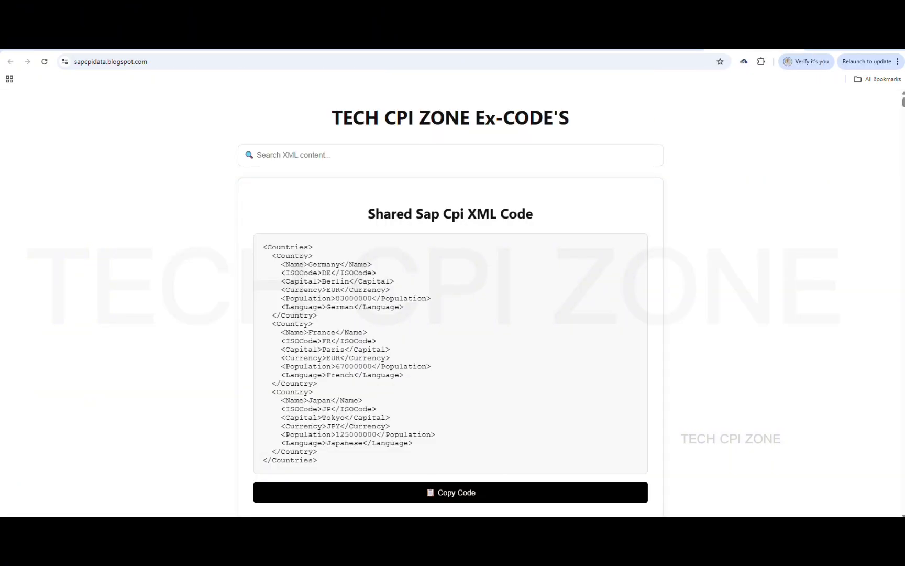
{"action": "left_click", "coordinate": [647, 44]}
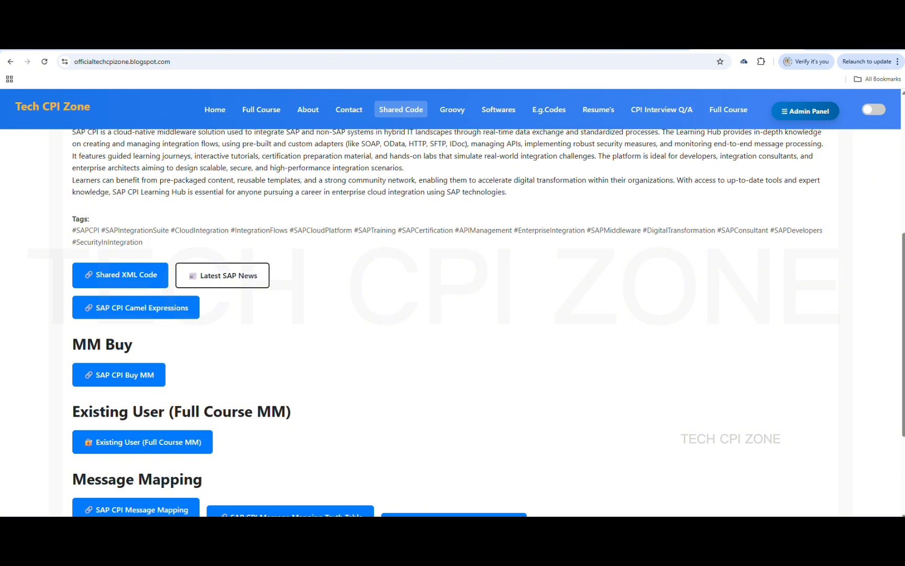
{"action": "left_click", "coordinate": [523, 44]}
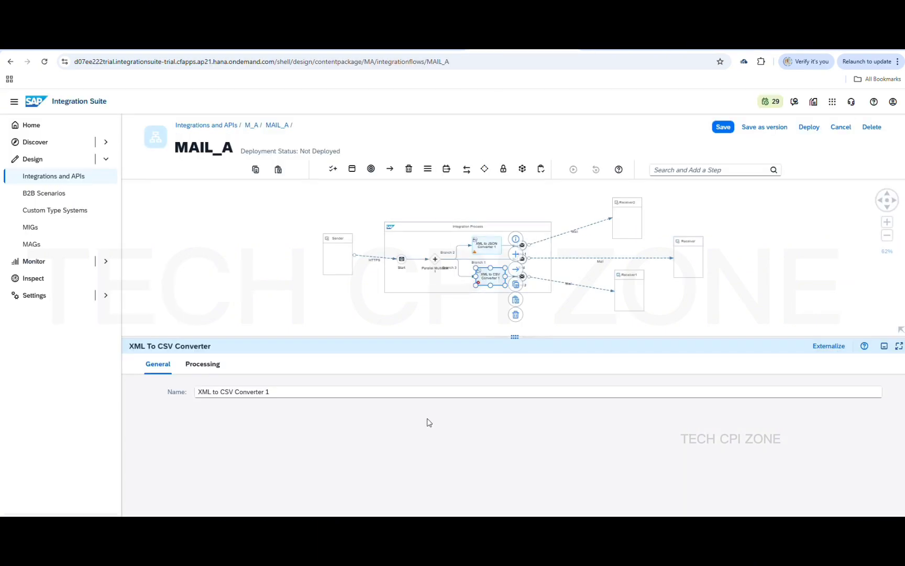
Enter /Countries/Country as the converter's Path to Source Element in XML
{"action": "left_click", "coordinate": [203, 364]}
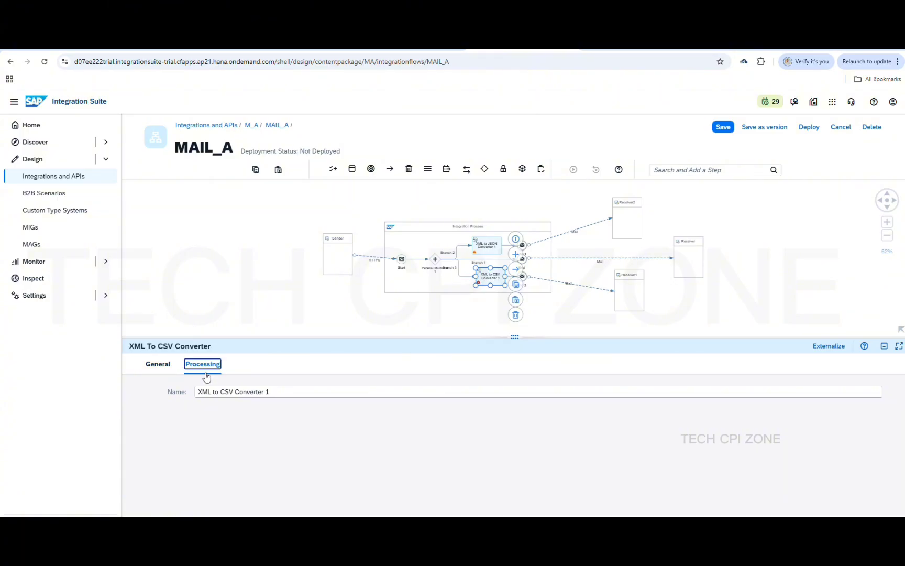
{"action": "left_click", "coordinate": [402, 51]}
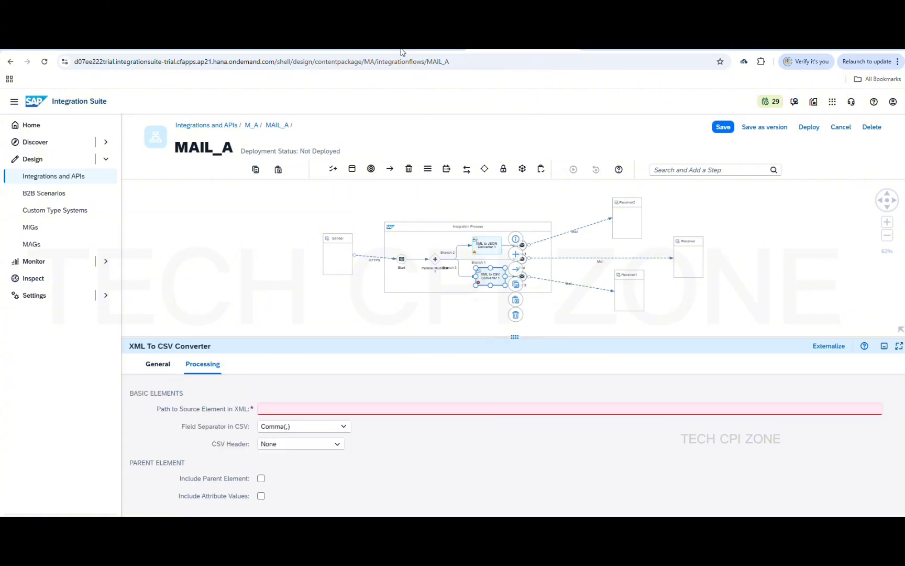
{"action": "left_click", "coordinate": [298, 410]}
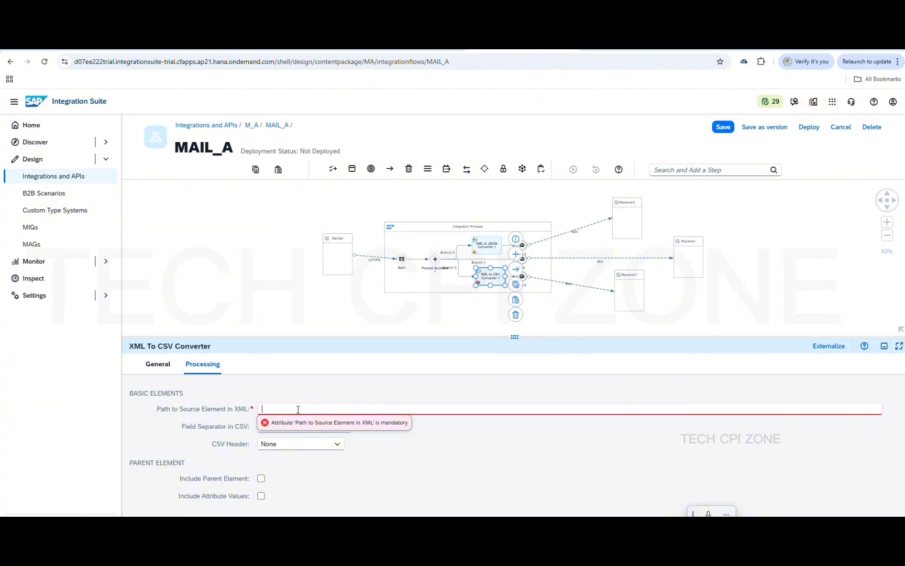
{"action": "key", "text": "ctrl+v"}
{"action": "key", "text": "BackSpace"}
{"action": "type", "text": "/"}
{"action": "key", "text": "BackSpace"}
{"action": "key", "text": "BackSpace"}
{"action": "key", "text": "BackSpace"}
{"action": "key", "text": "BackSpace"}
{"action": "left_click", "coordinate": [407, 392]}
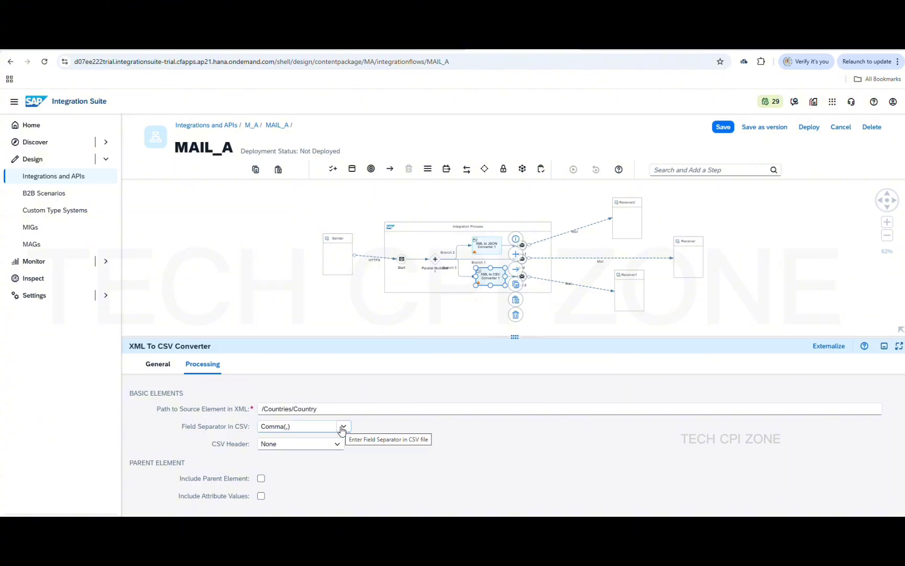
Keep the CSV Header at None and save the MAIL_A flow
{"action": "left_click", "coordinate": [339, 445]}
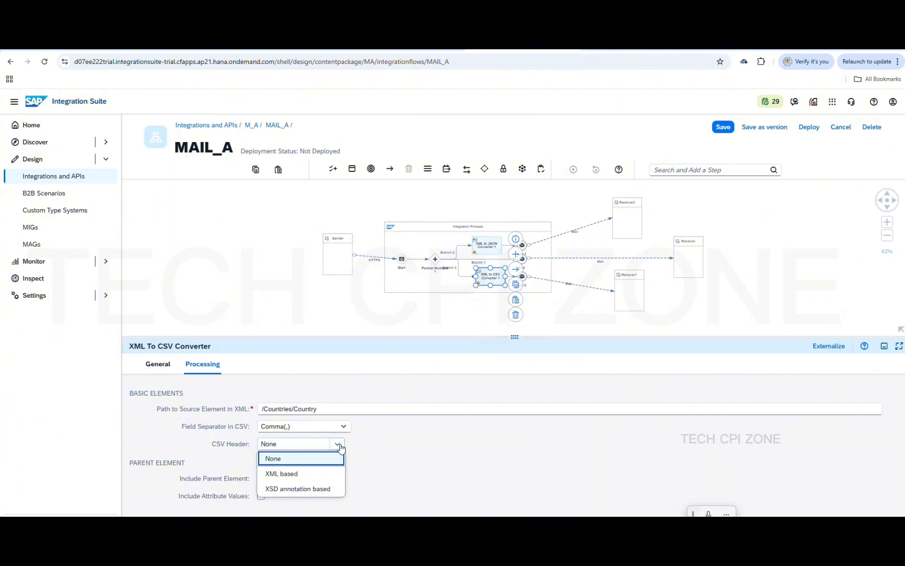
{"action": "left_click", "coordinate": [402, 454]}
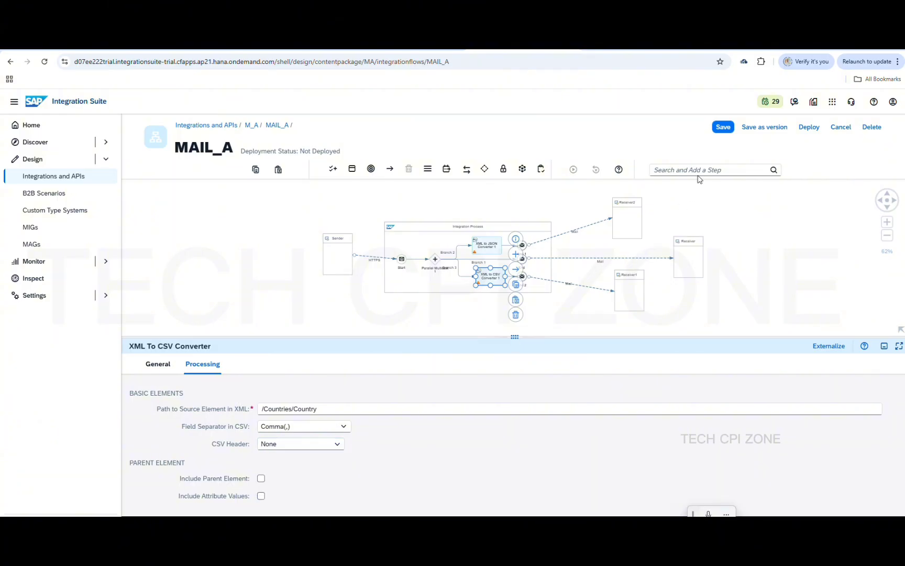
{"action": "left_click", "coordinate": [723, 128]}
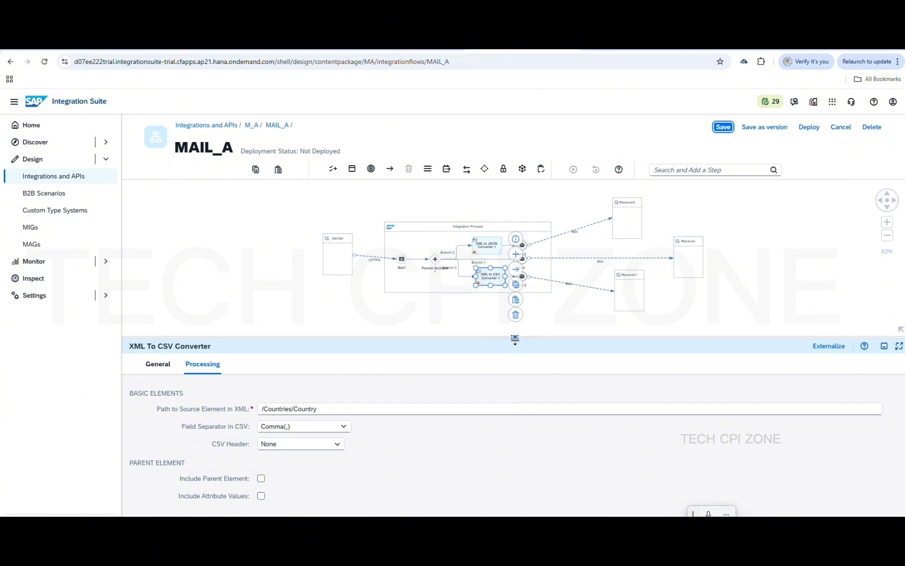
{"action": "left_click_drag", "start_coordinate": [515, 338], "coordinate": [517, 423]}
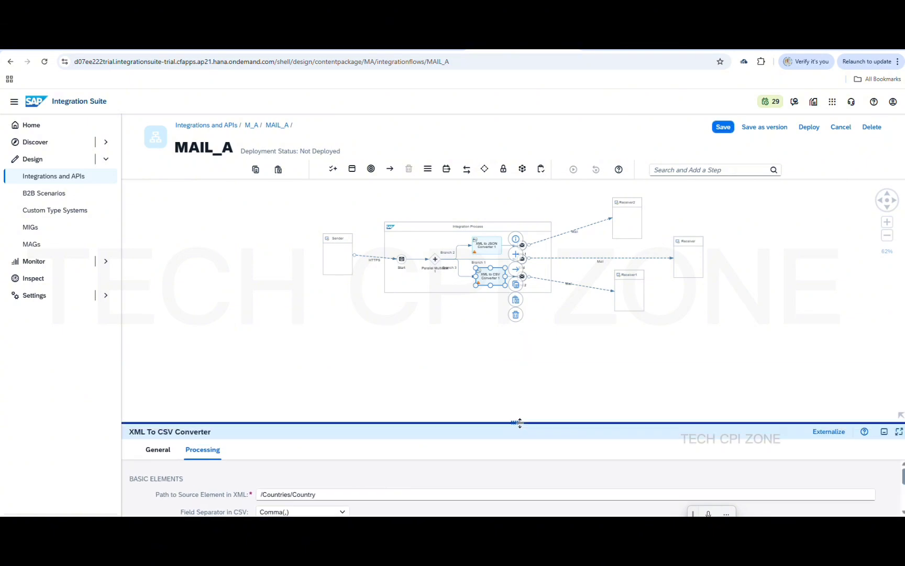
{"action": "left_click", "coordinate": [471, 356]}
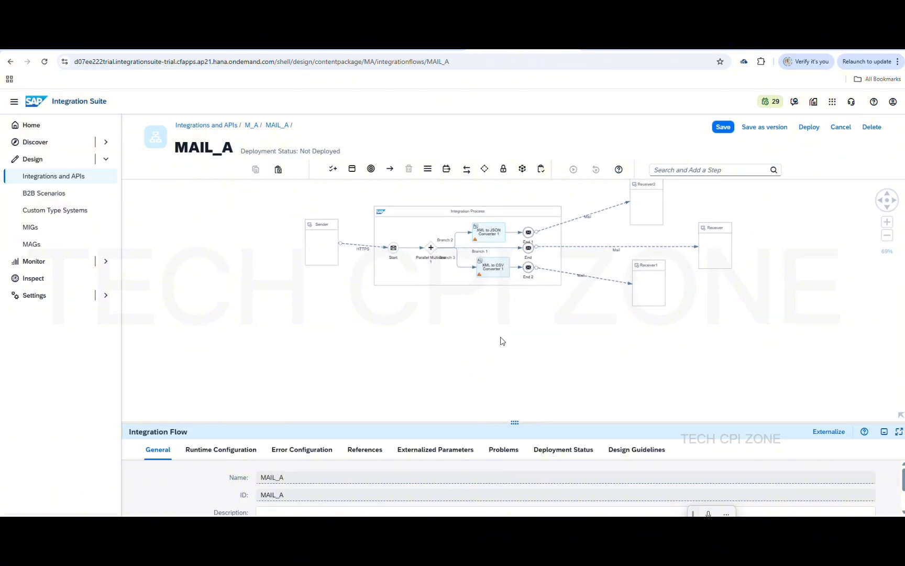
{"action": "left_click_drag", "start_coordinate": [499, 338], "coordinate": [501, 383]}
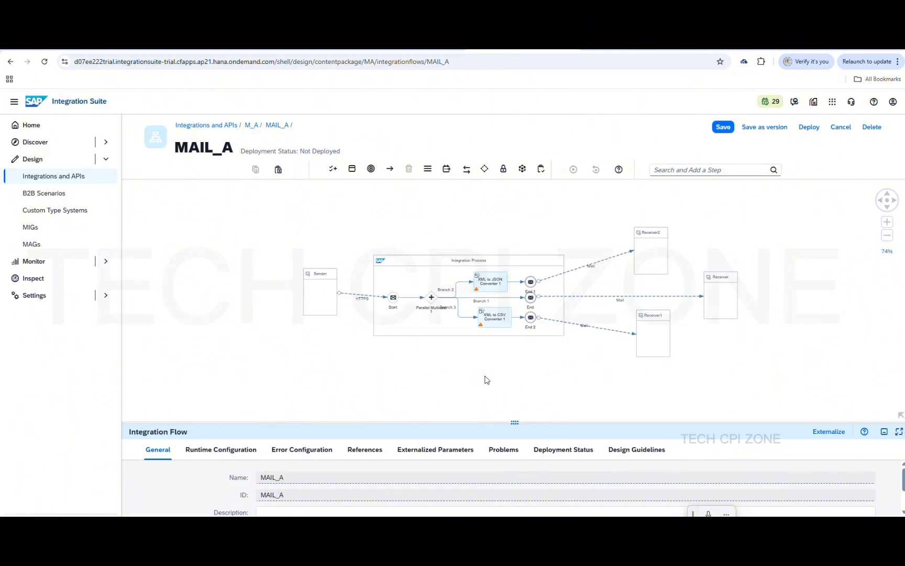
Mark Branch 3 through End 2 for simulation and bring up the Add Simulation Input form
{"action": "scroll", "coordinate": [485, 380], "scroll_direction": "up", "scroll_amount": 3}
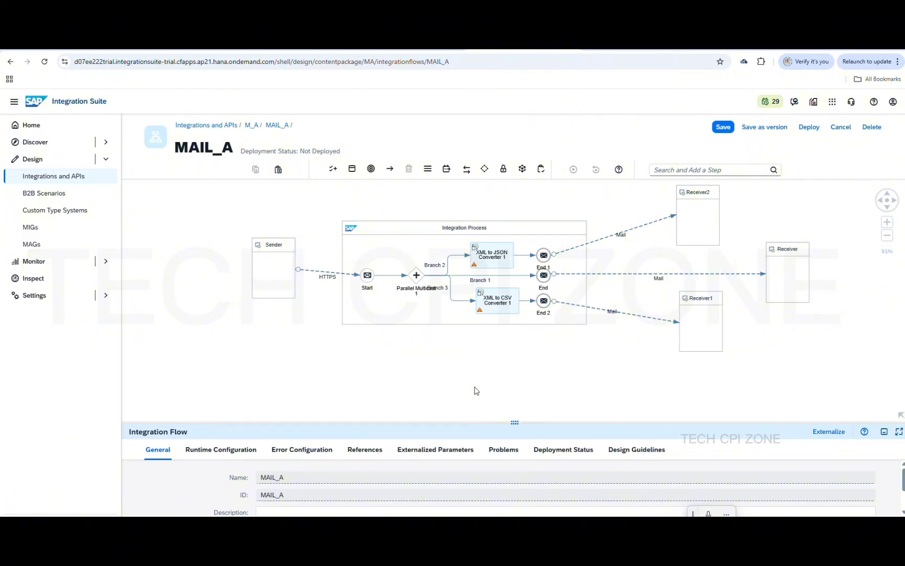
{"action": "scroll", "coordinate": [464, 386], "scroll_direction": "up", "scroll_amount": 1}
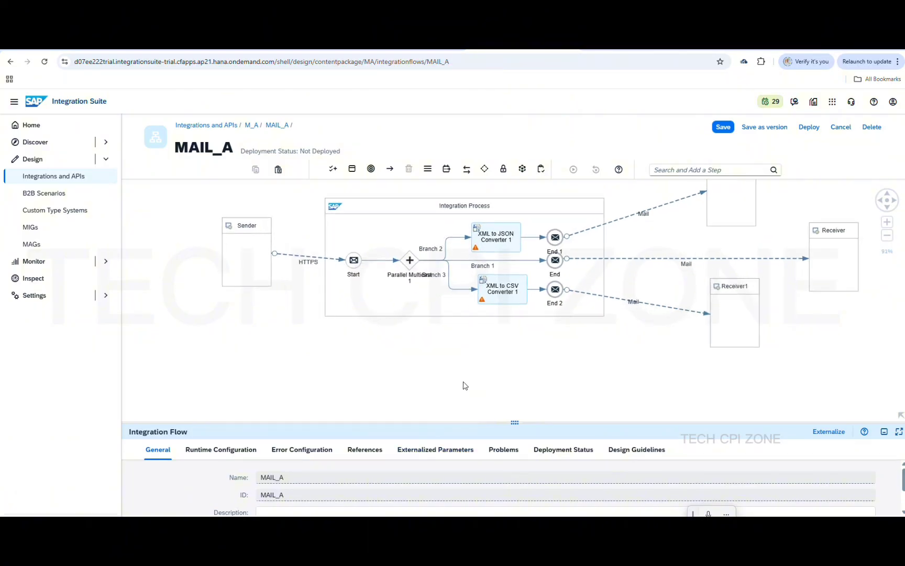
{"action": "scroll", "coordinate": [482, 383], "scroll_direction": "up", "scroll_amount": 1}
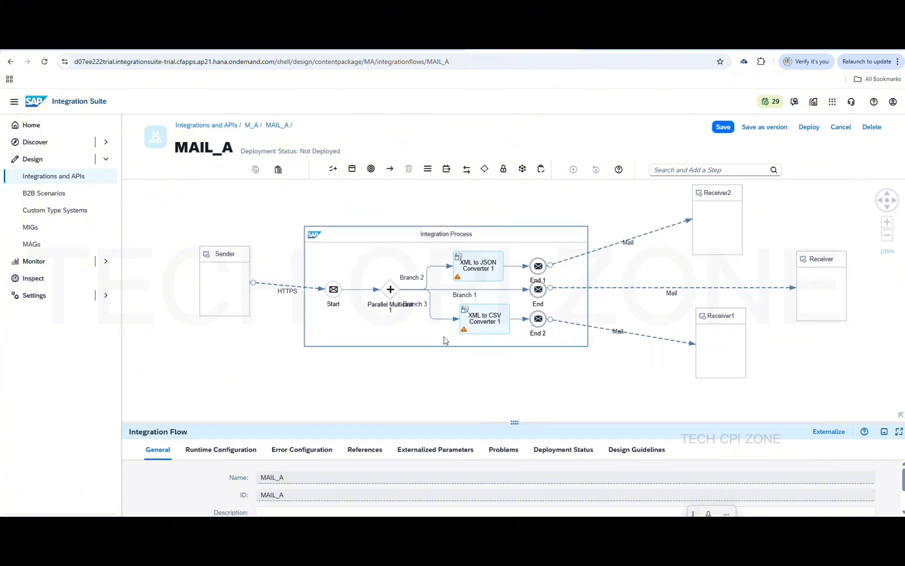
{"action": "left_click", "coordinate": [432, 317]}
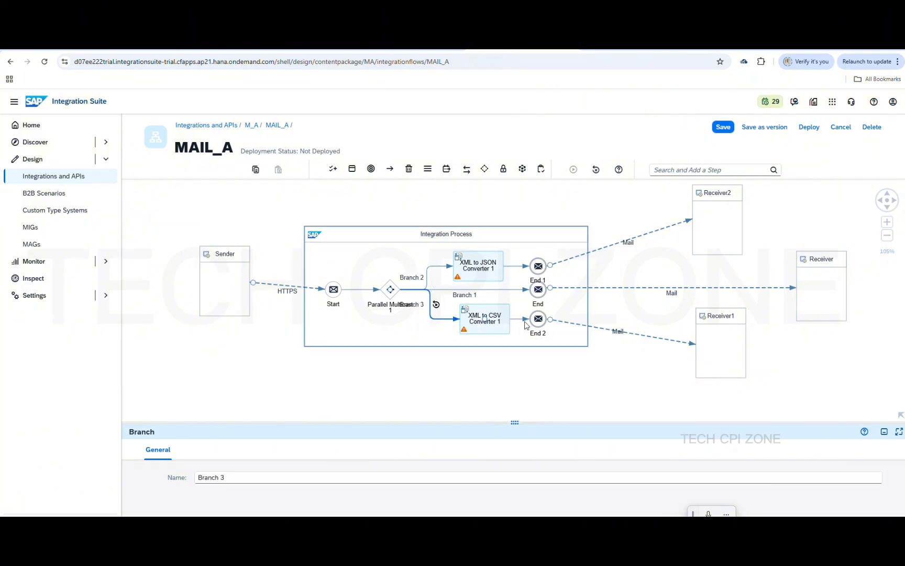
{"action": "left_click", "coordinate": [526, 319]}
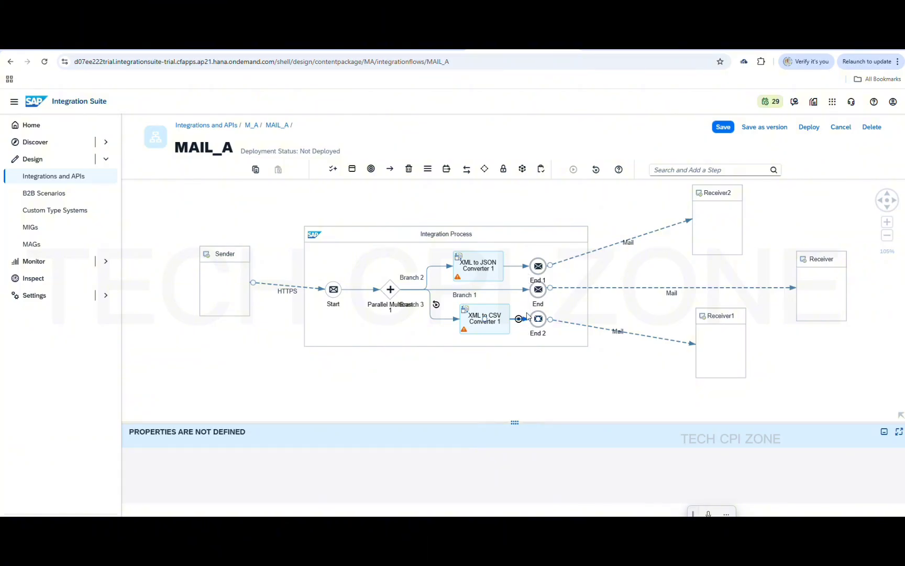
{"action": "left_click", "coordinate": [436, 304]}
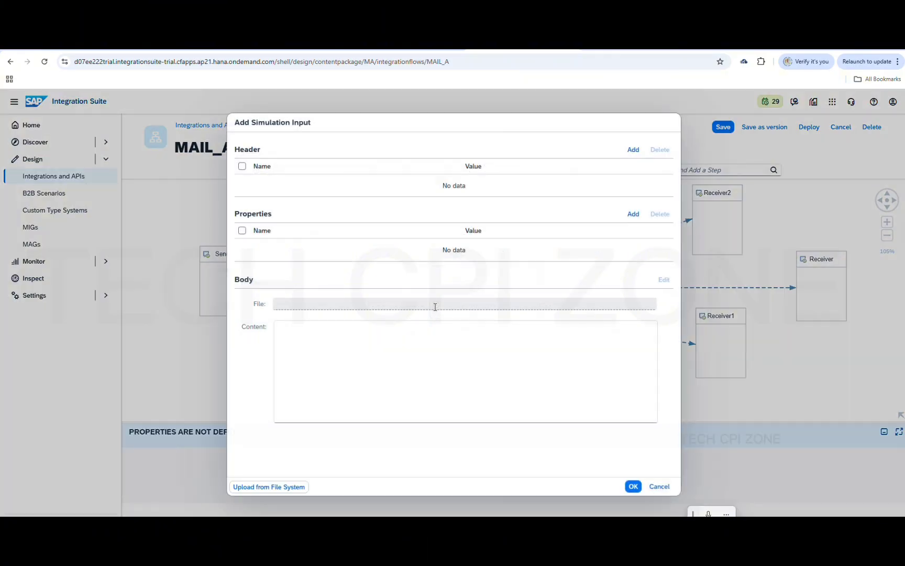
{"action": "left_click", "coordinate": [397, 357]}
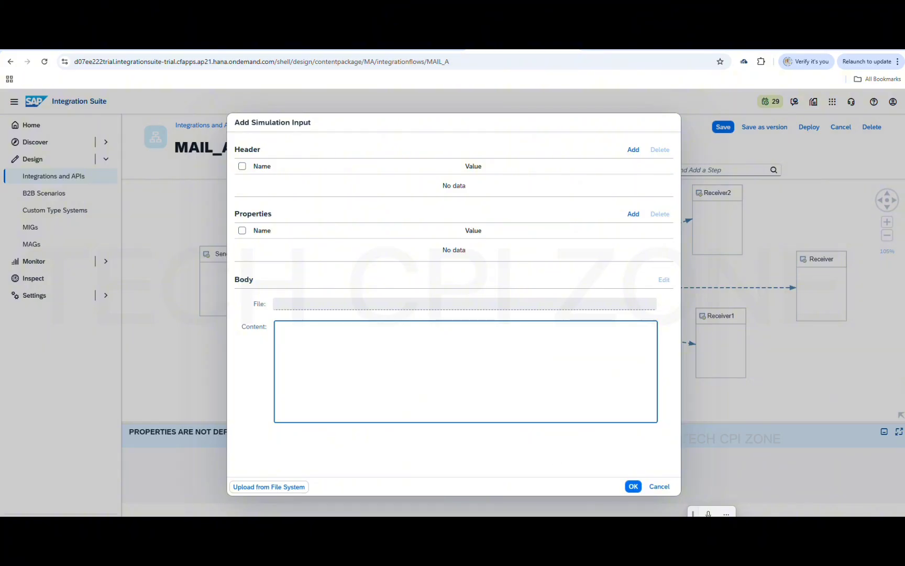
Copy the whole Countries XML from Notepad++ and return to the simulation input
{"action": "key", "text": "alt+Tab"}
{"action": "left_click", "coordinate": [480, 330]}
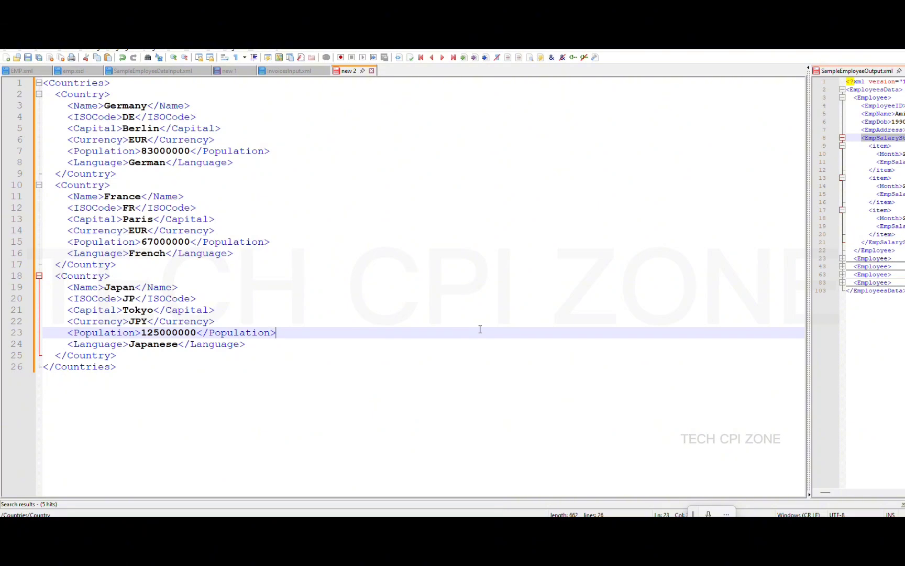
{"action": "key", "text": "ctrl+a"}
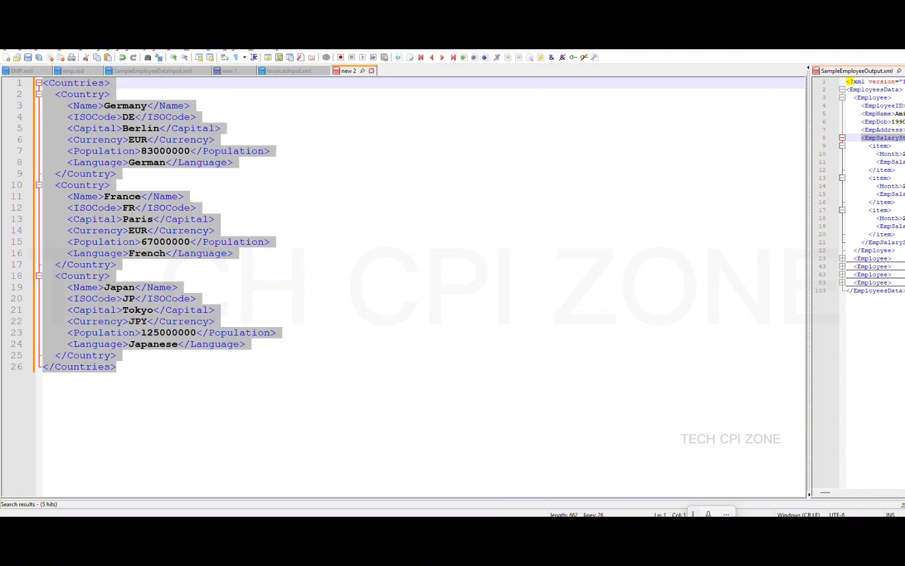
{"action": "key", "text": "alt+Tab"}
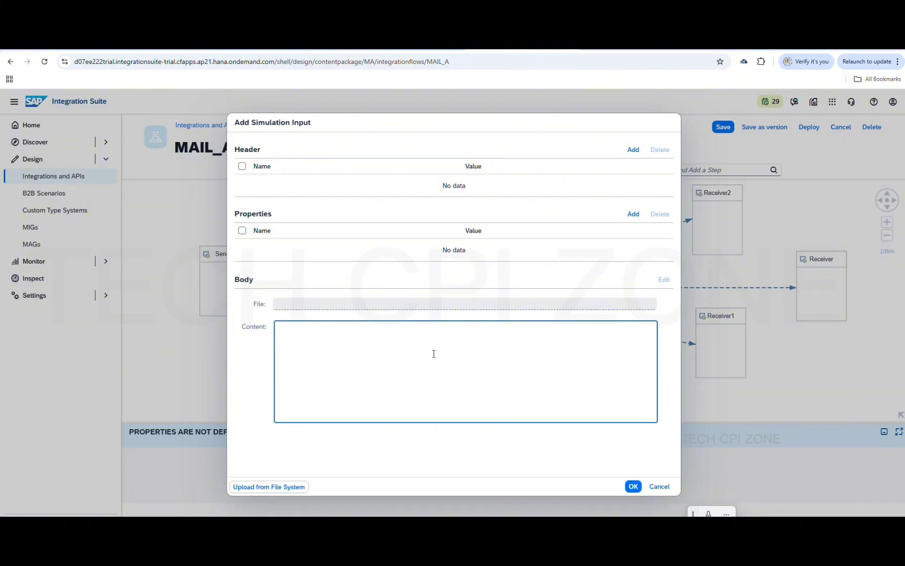
Paste the Countries XML as the simulation body and run the Branch 3 to End 2 simulation
{"action": "key", "text": "ctrl+v"}
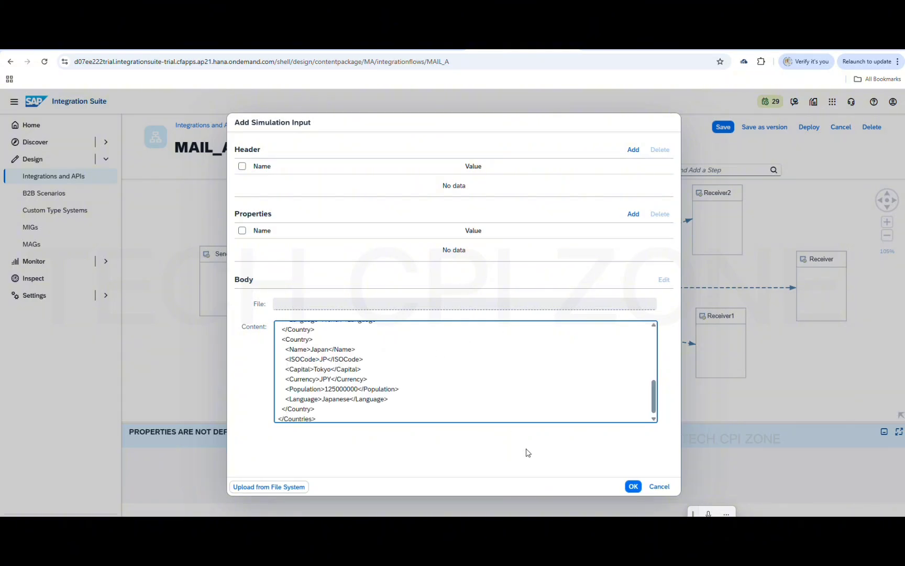
{"action": "left_click", "coordinate": [635, 487]}
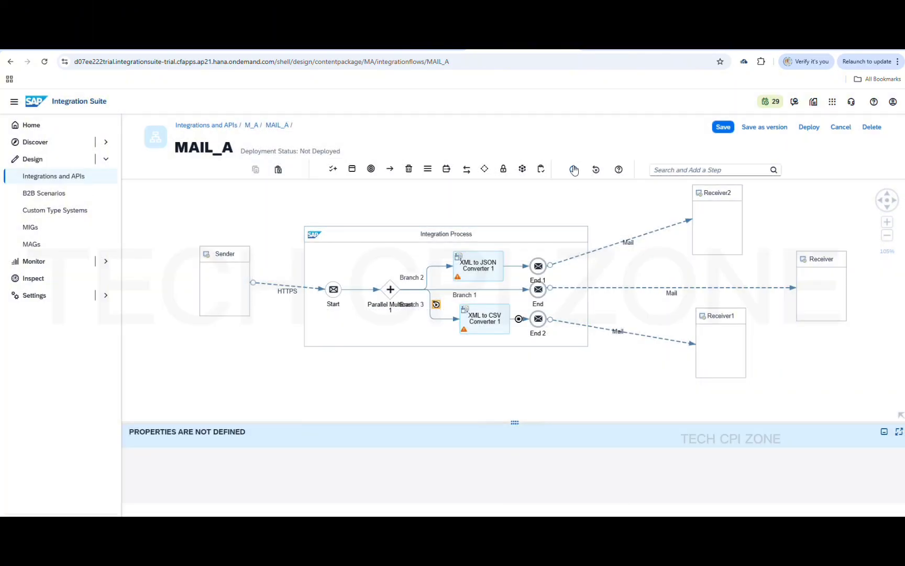
{"action": "left_click", "coordinate": [574, 170]}
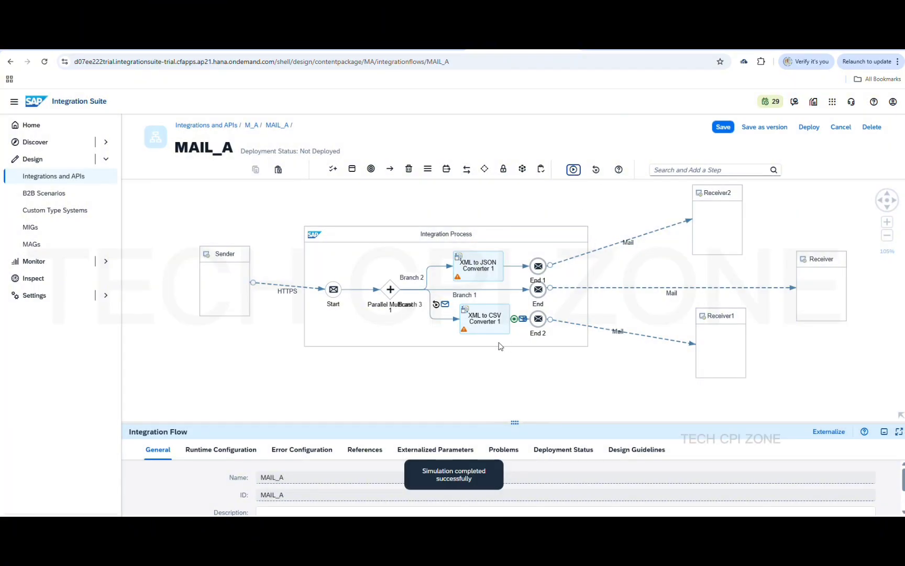
{"action": "left_click", "coordinate": [585, 278]}
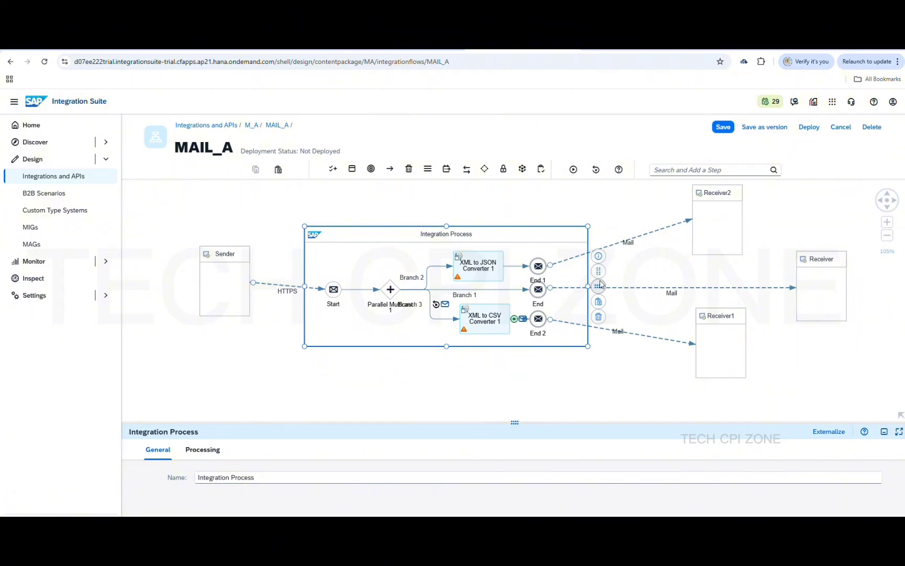
{"action": "left_click", "coordinate": [599, 272]}
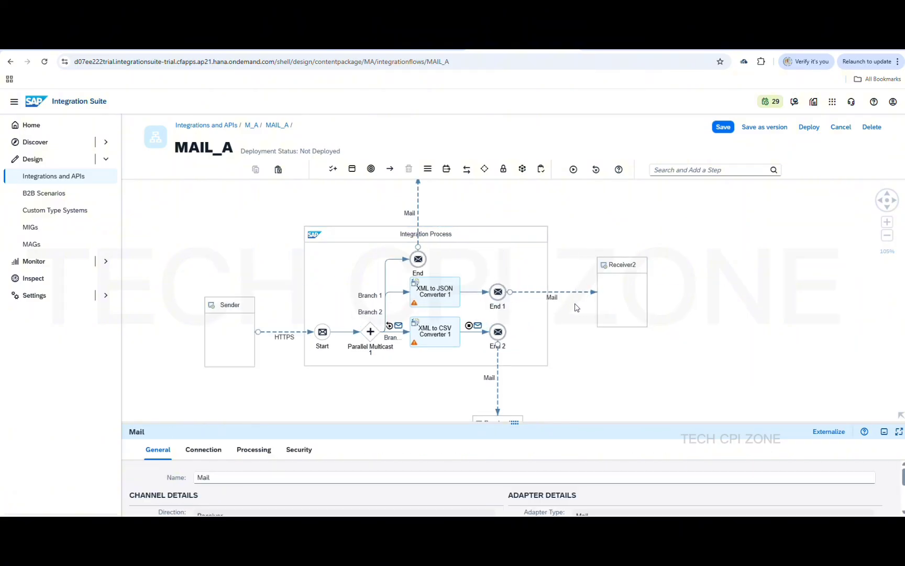
{"action": "left_click", "coordinate": [535, 316]}
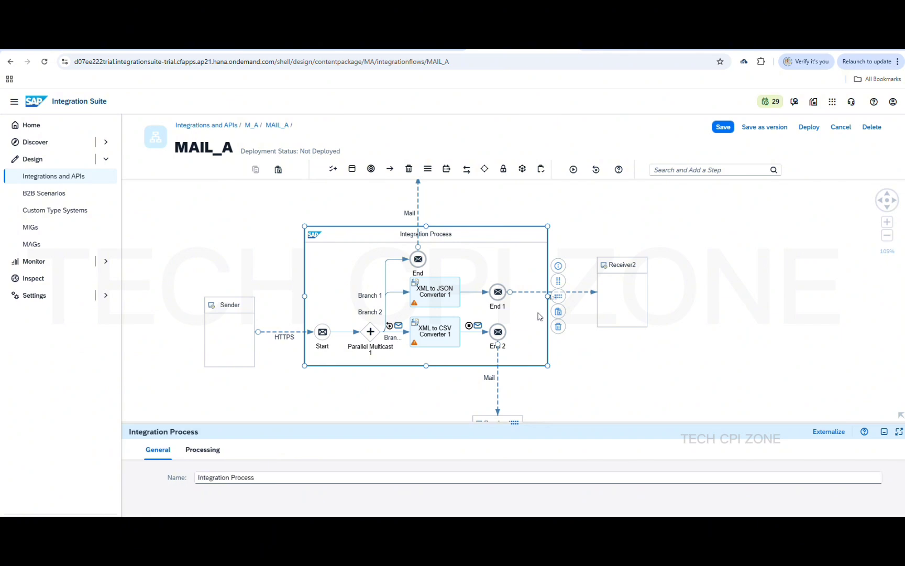
{"action": "left_click", "coordinate": [561, 296]}
{"action": "left_click", "coordinate": [558, 298]}
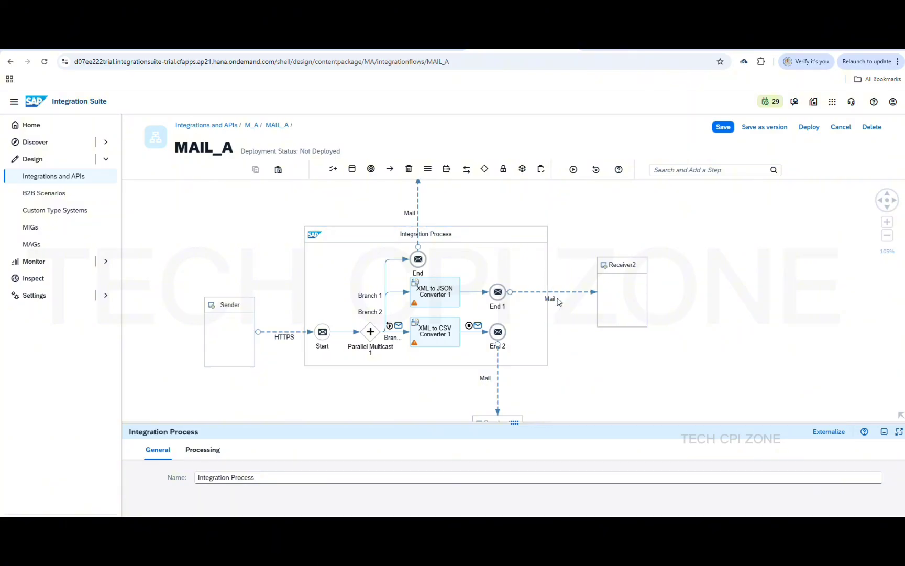
{"action": "left_click", "coordinate": [526, 334]}
{"action": "left_click", "coordinate": [593, 338]}
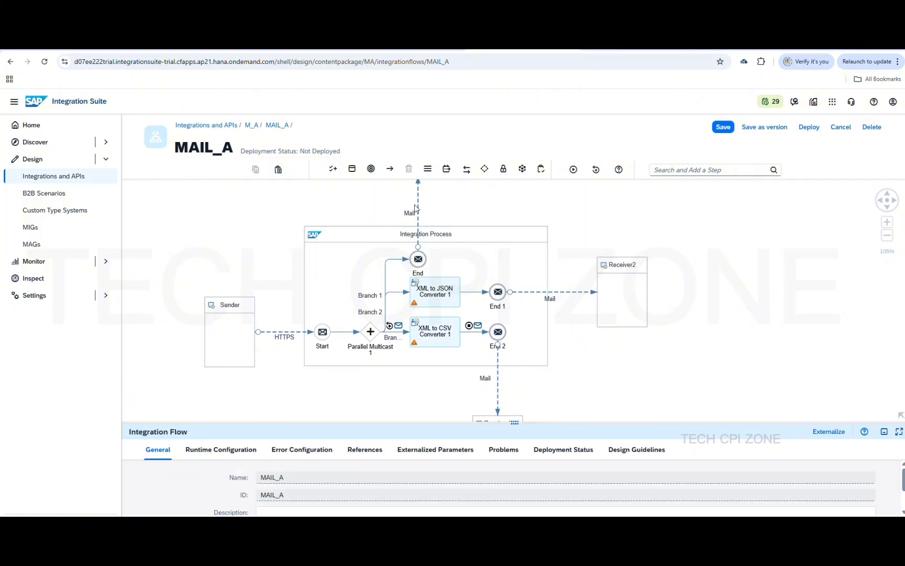
{"action": "scroll", "coordinate": [415, 209], "scroll_direction": "down", "scroll_amount": 1}
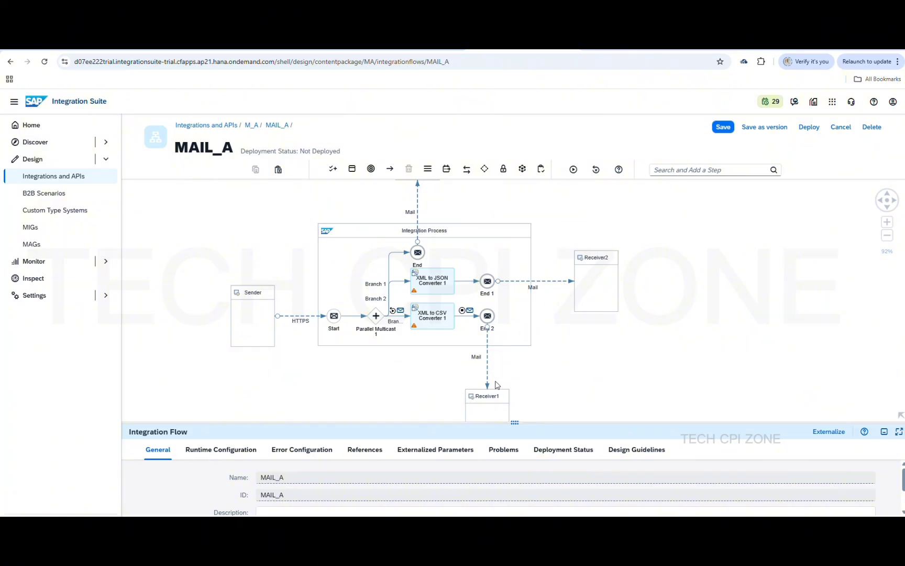
{"action": "scroll", "coordinate": [559, 372], "scroll_direction": "down", "scroll_amount": 1}
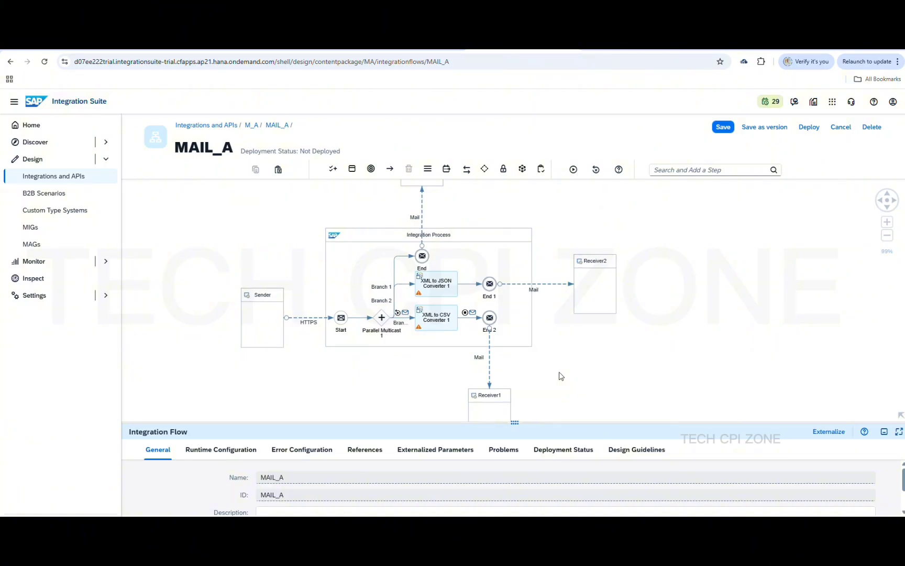
{"action": "scroll", "coordinate": [559, 372], "scroll_direction": "up", "scroll_amount": 2}
{"action": "scroll", "coordinate": [560, 375], "scroll_direction": "up", "scroll_amount": 2}
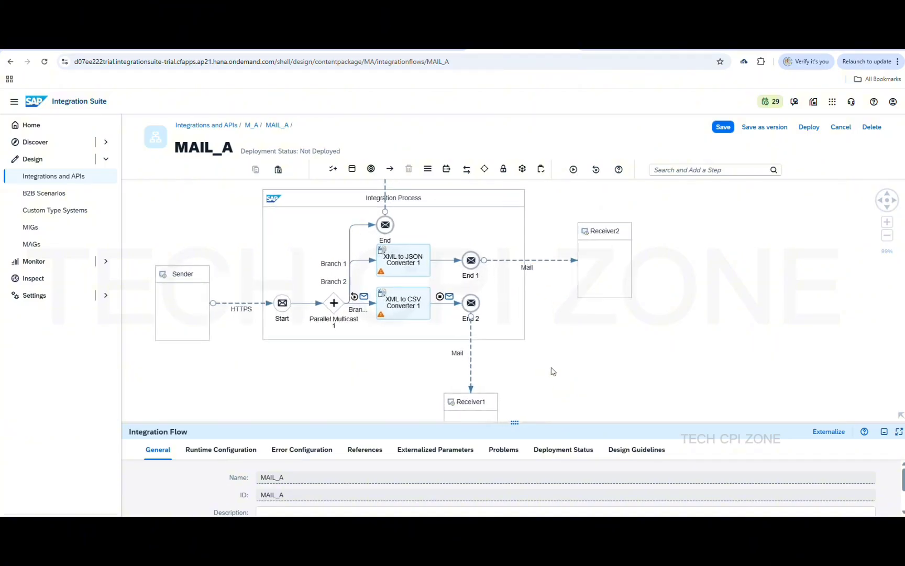
{"action": "left_click", "coordinate": [398, 263]}
{"action": "left_click", "coordinate": [395, 307]}
{"action": "left_click", "coordinate": [385, 205]}
{"action": "left_click", "coordinate": [511, 298]}
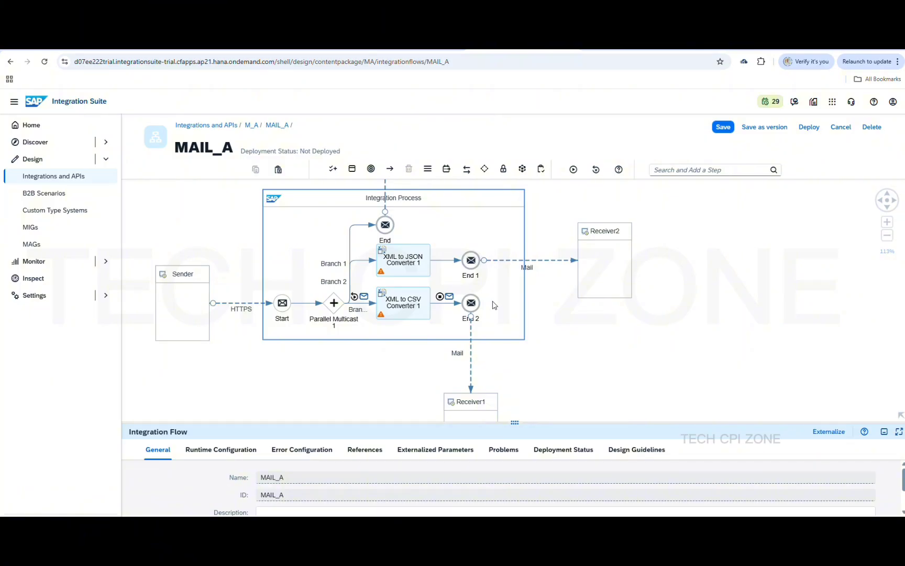
{"action": "left_click", "coordinate": [367, 302]}
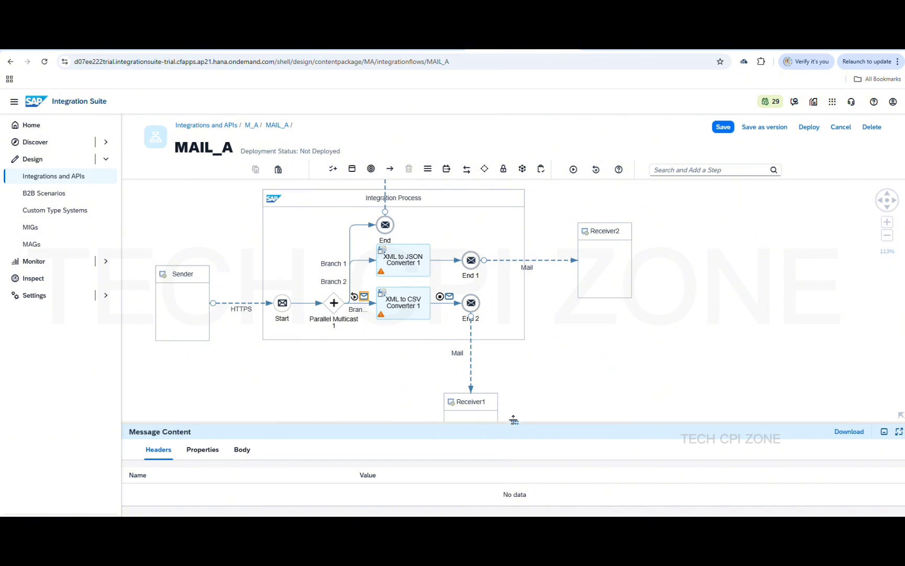
Enlarge the trace panel and check the Countries XML input body on Branch 2
{"action": "left_click_drag", "start_coordinate": [513, 419], "coordinate": [515, 258]}
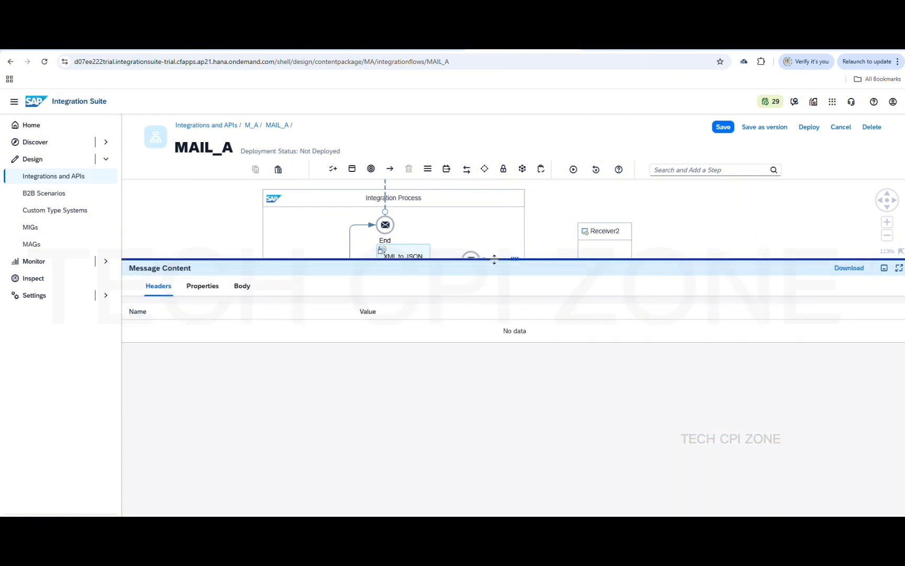
{"action": "left_click", "coordinate": [239, 286]}
{"action": "scroll", "coordinate": [231, 372], "scroll_direction": "down", "scroll_amount": 10}
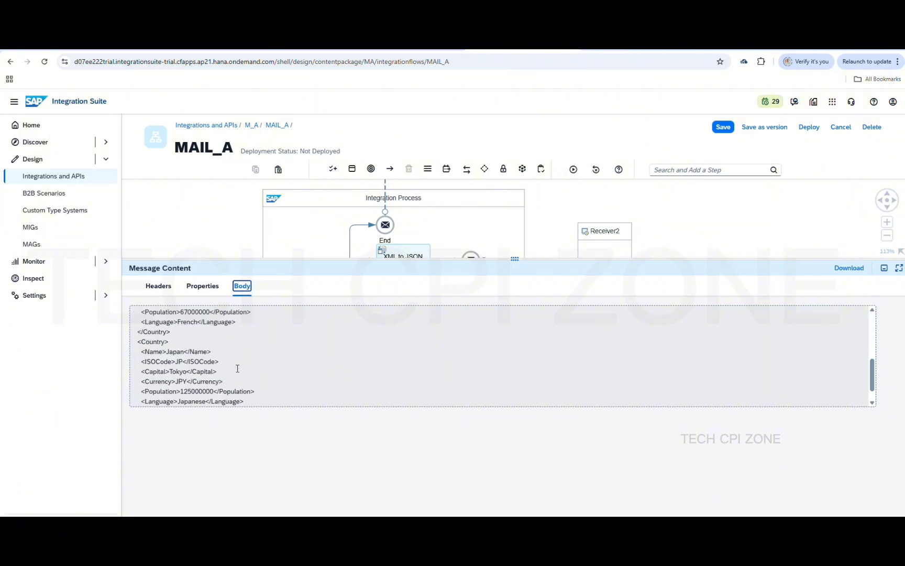
{"action": "scroll", "coordinate": [262, 356], "scroll_direction": "up", "scroll_amount": 10}
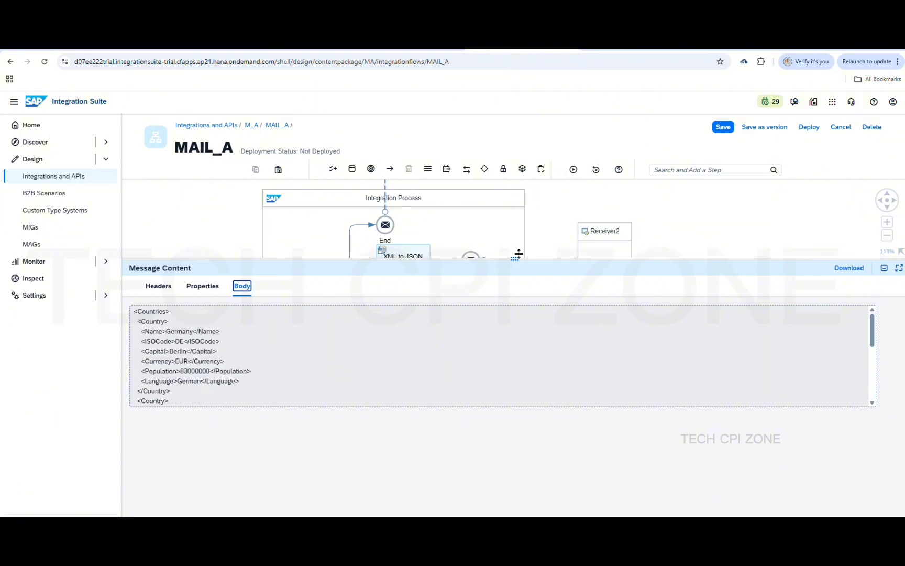
Show the converter's output body: CSV rows for Germany, France and Japan
{"action": "left_click_drag", "start_coordinate": [516, 257], "coordinate": [516, 369]}
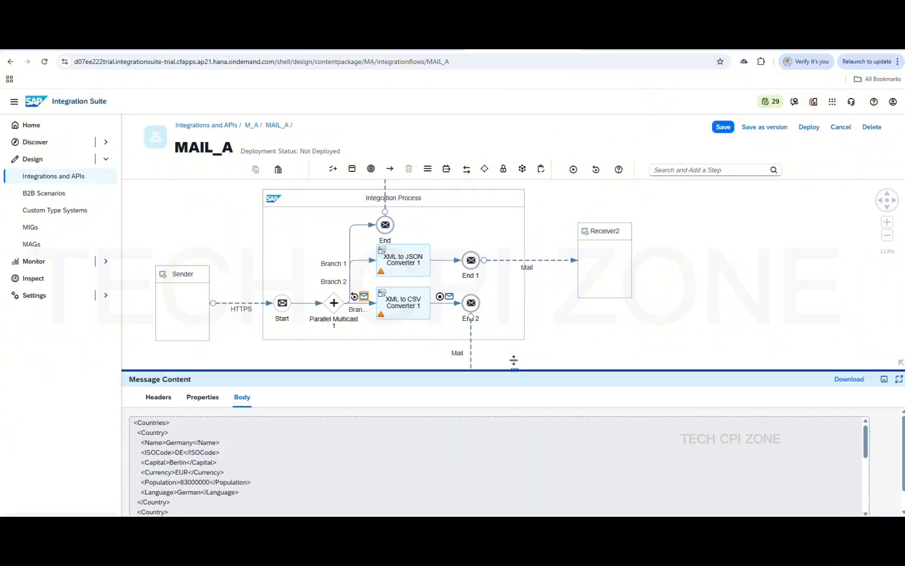
{"action": "left_click", "coordinate": [449, 297]}
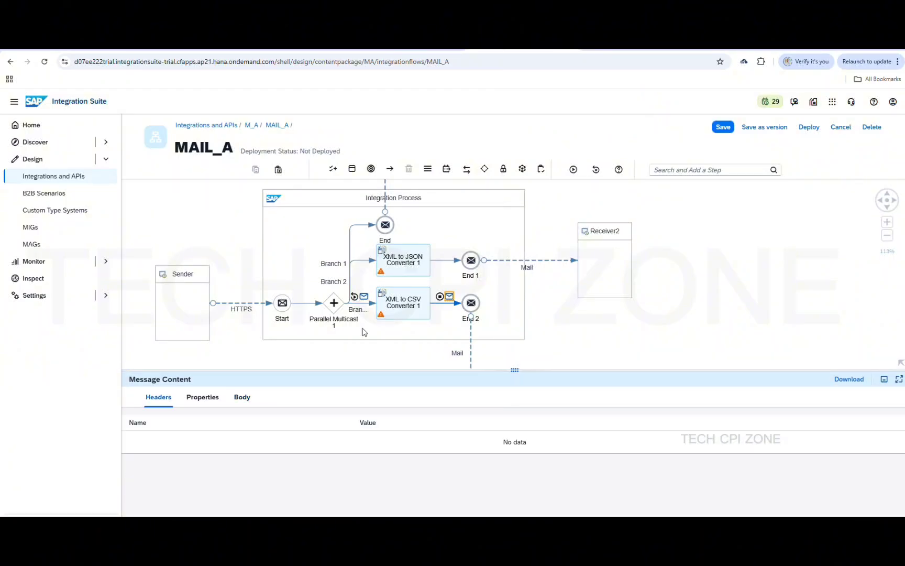
{"action": "left_click", "coordinate": [243, 396]}
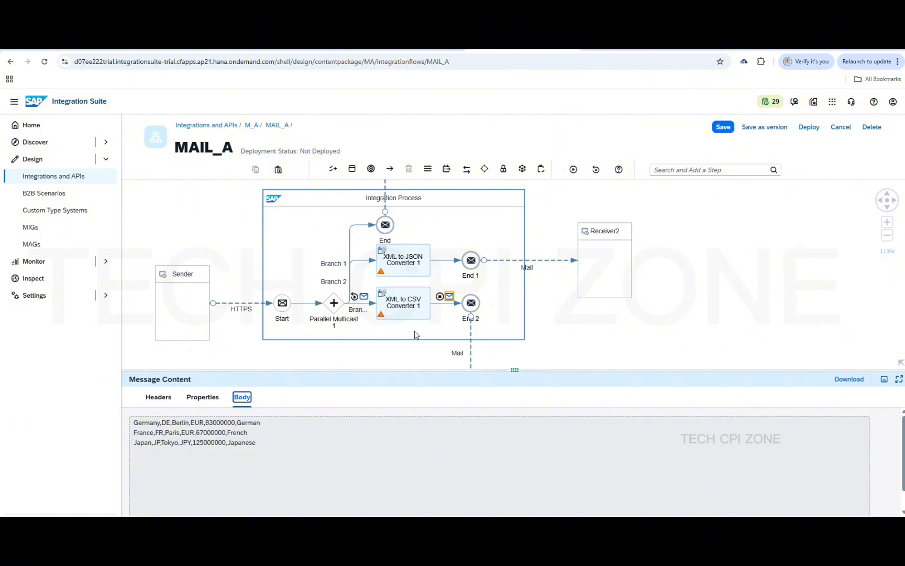
Run a MAIL_A simulation from Branch 2 to End 1, using the Countries XML as input
{"action": "left_click", "coordinate": [359, 265]}
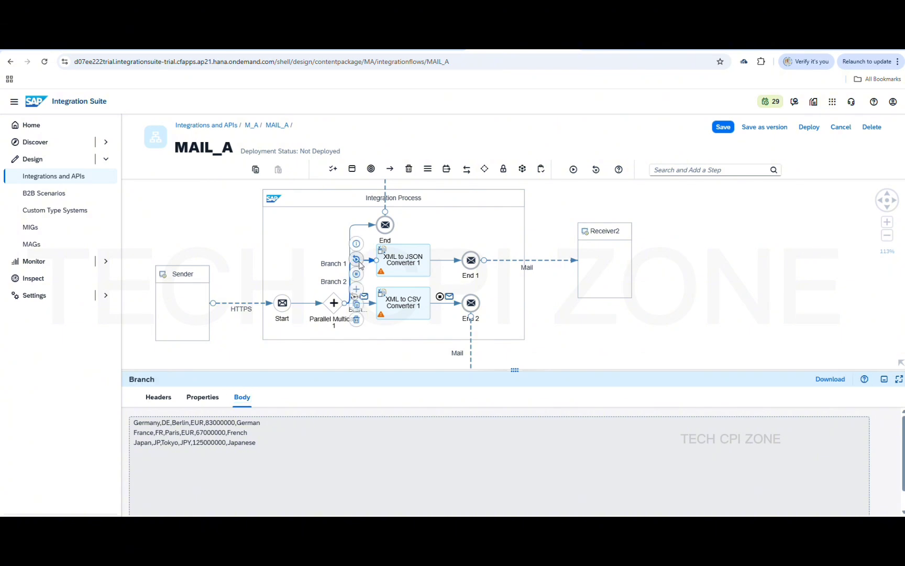
{"action": "left_click", "coordinate": [447, 260]}
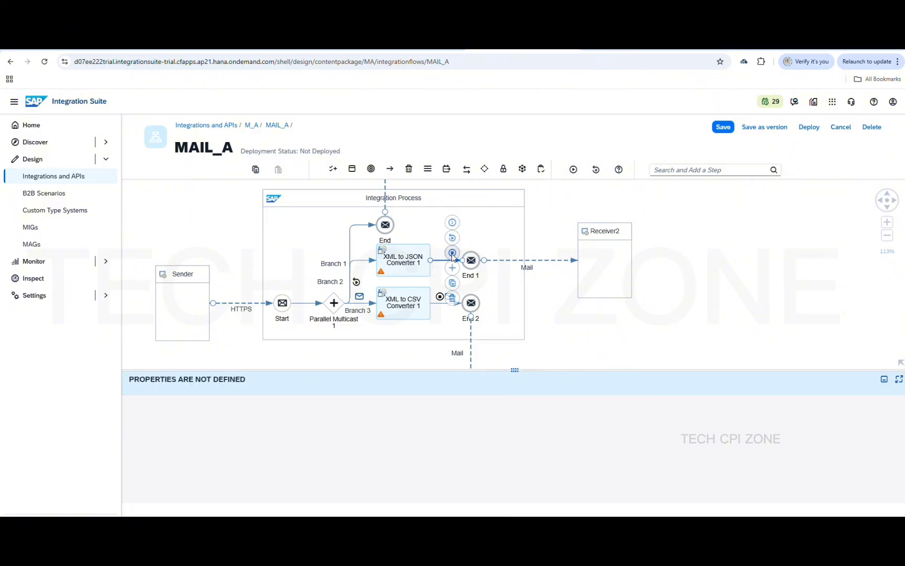
{"action": "left_click", "coordinate": [356, 283]}
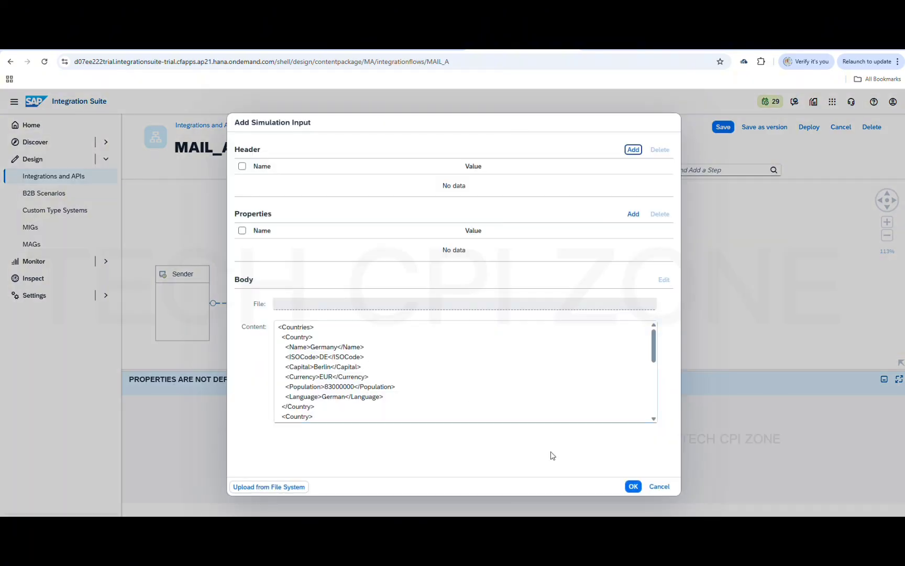
{"action": "left_click", "coordinate": [633, 486]}
{"action": "left_click", "coordinate": [633, 486]}
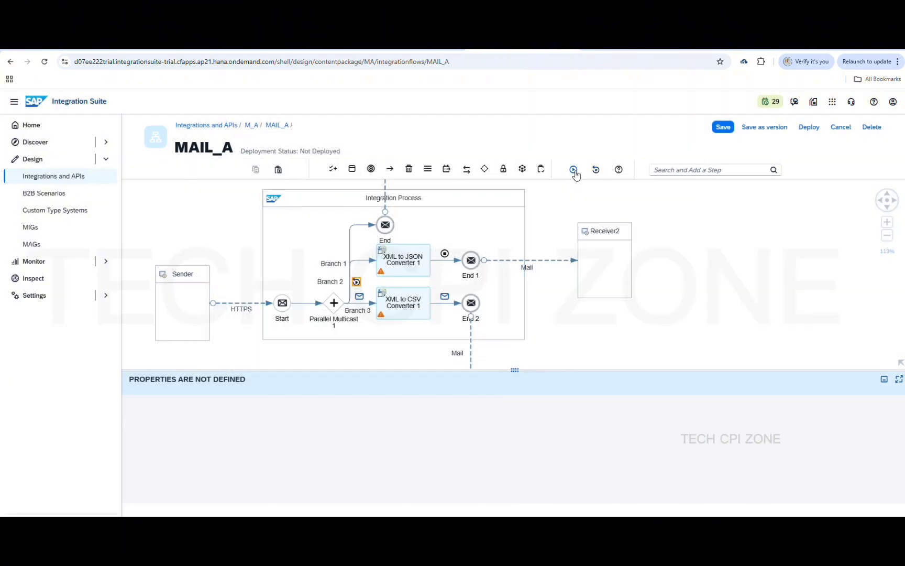
{"action": "left_click", "coordinate": [574, 170]}
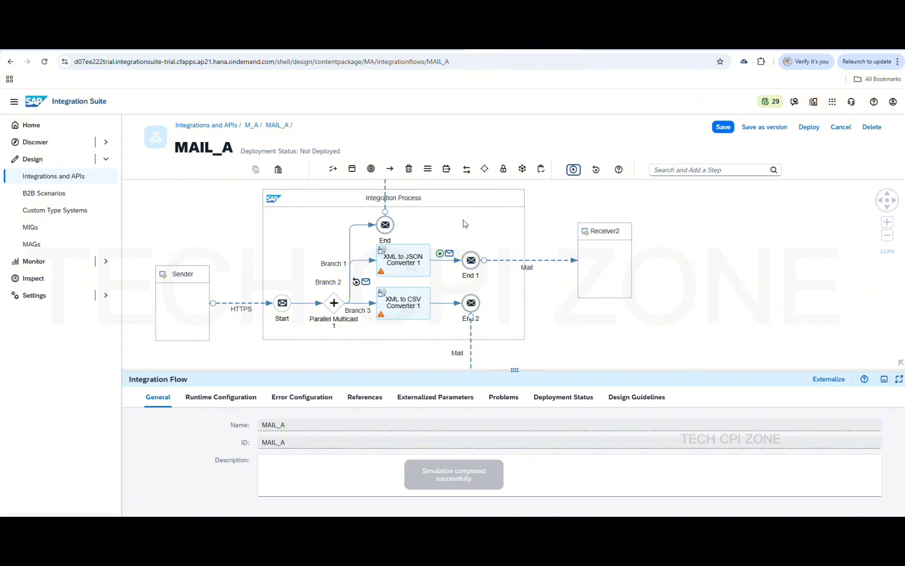
Inspect the traced message at Branch 2, then the converted JSON body listing Germany, France and Japan
{"action": "left_click", "coordinate": [366, 282]}
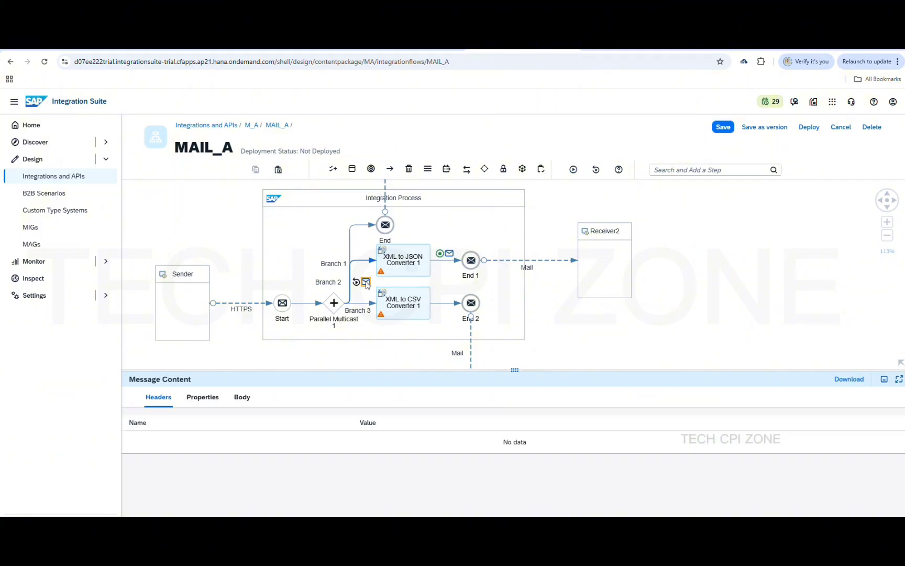
{"action": "left_click", "coordinate": [203, 398]}
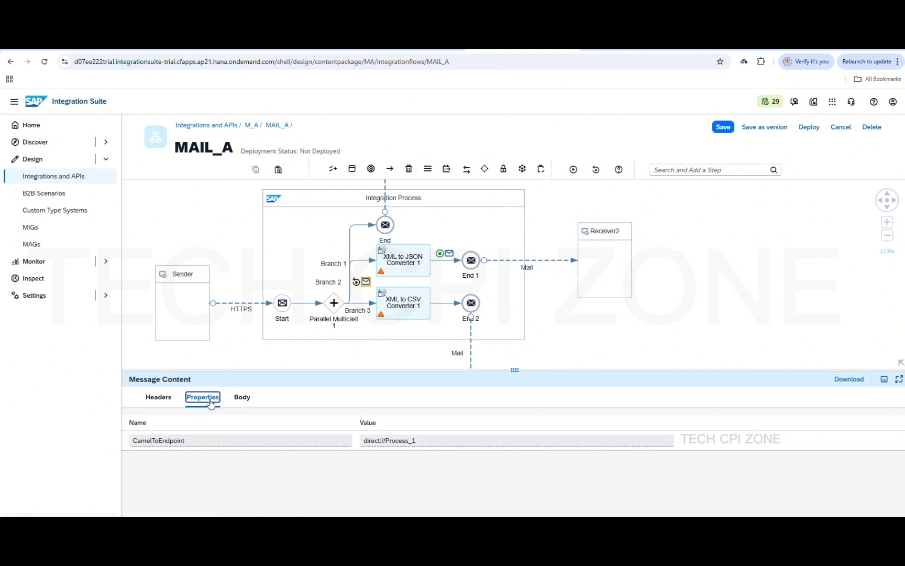
{"action": "left_click", "coordinate": [242, 398]}
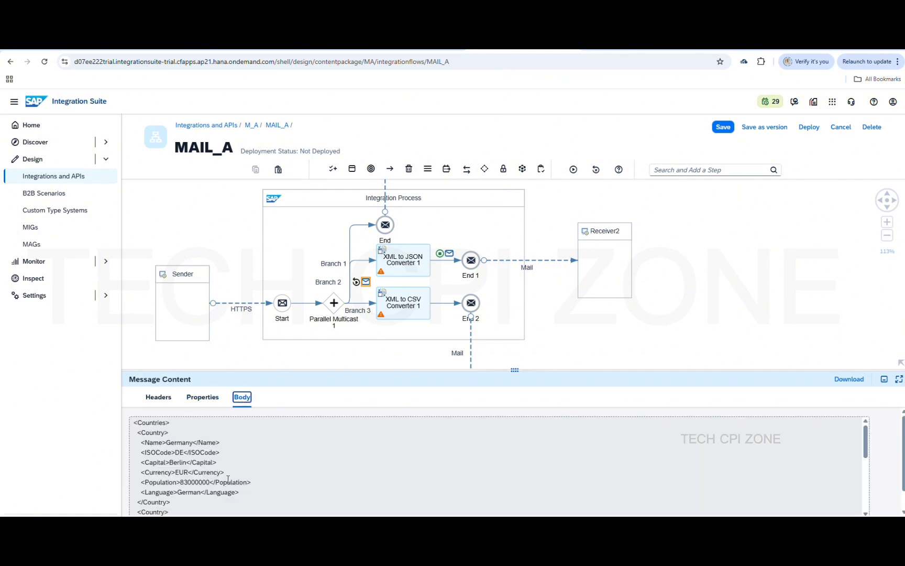
{"action": "scroll", "coordinate": [228, 478], "scroll_direction": "down", "scroll_amount": 2}
{"action": "left_click", "coordinate": [450, 254]}
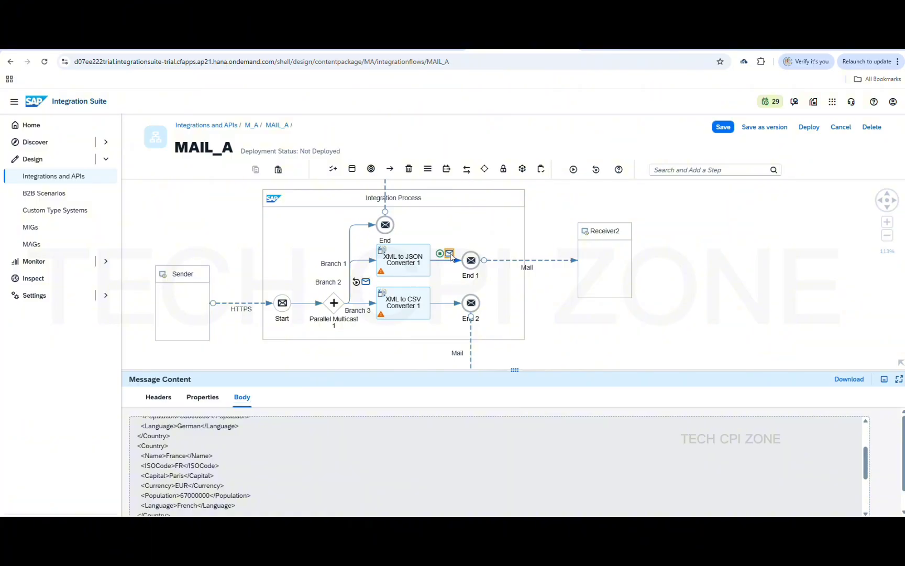
{"action": "left_click", "coordinate": [242, 399]}
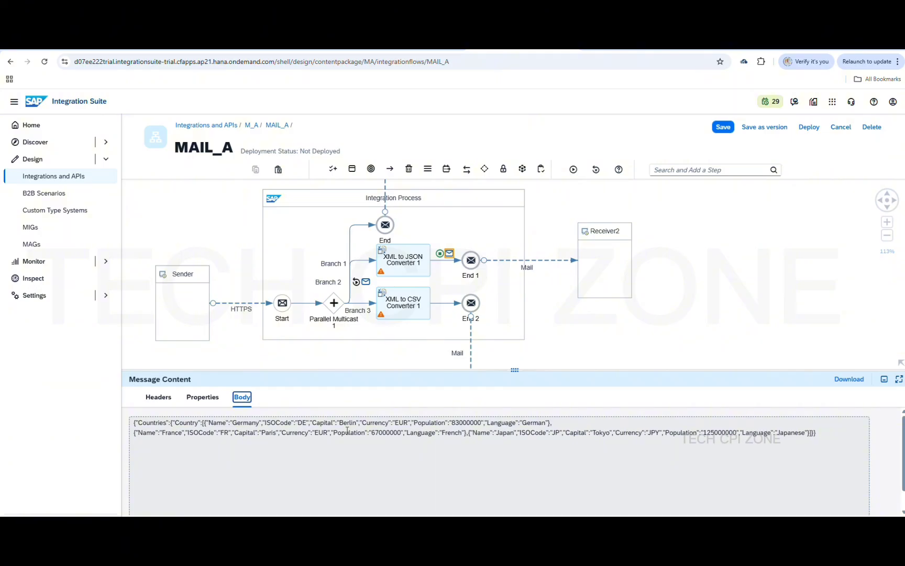
Select the whole Integration Process, then select and deselect the Branch 1 connector
{"action": "left_click", "coordinate": [495, 320]}
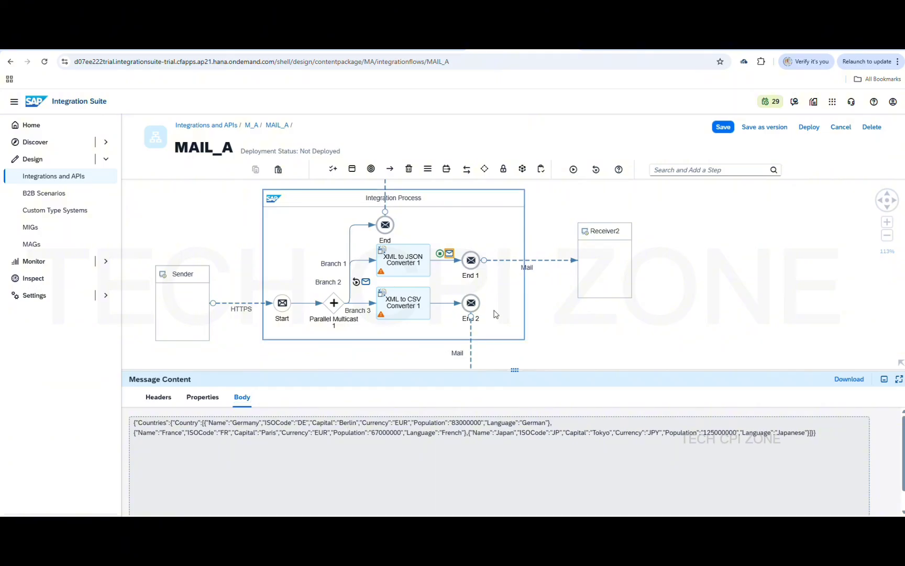
{"action": "scroll", "coordinate": [413, 216], "scroll_direction": "up", "scroll_amount": 1}
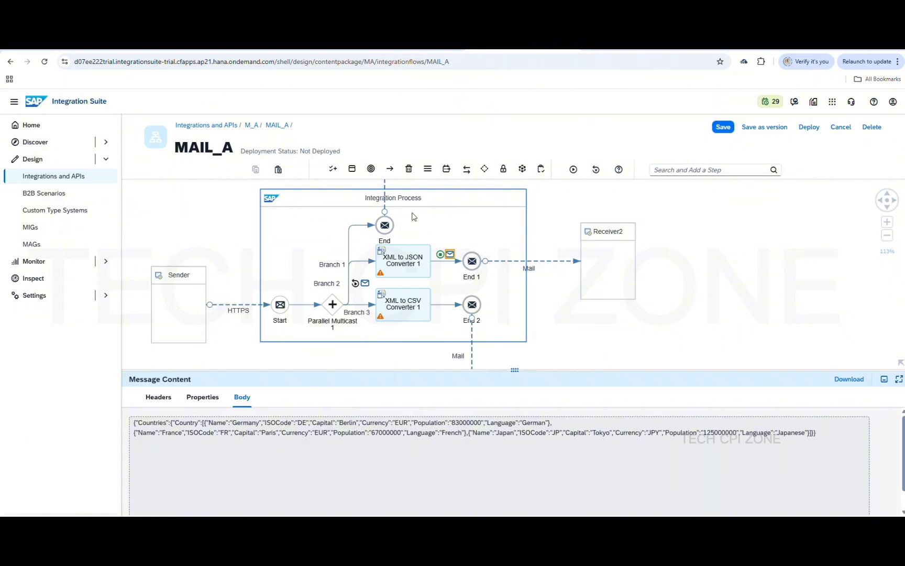
{"action": "scroll", "coordinate": [414, 216], "scroll_direction": "down", "scroll_amount": 1}
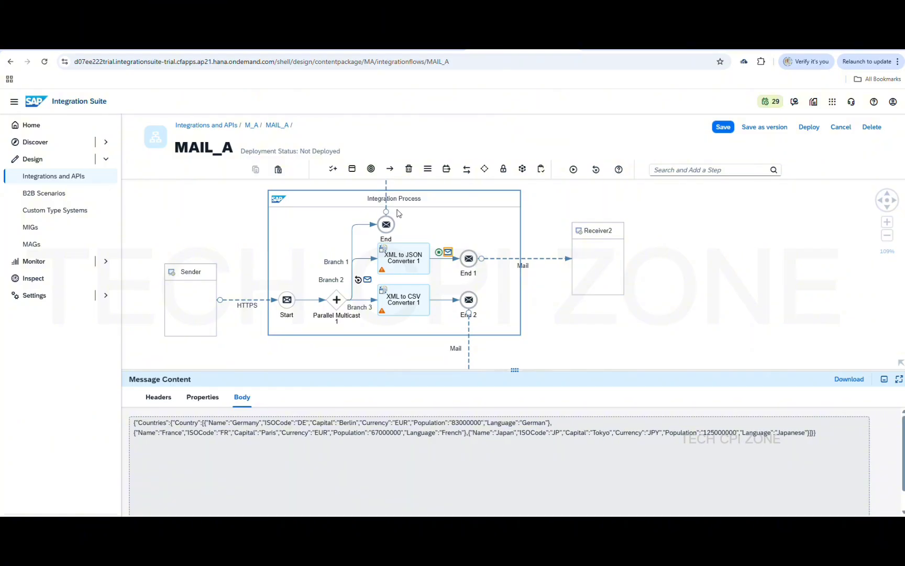
{"action": "left_click", "coordinate": [351, 235]}
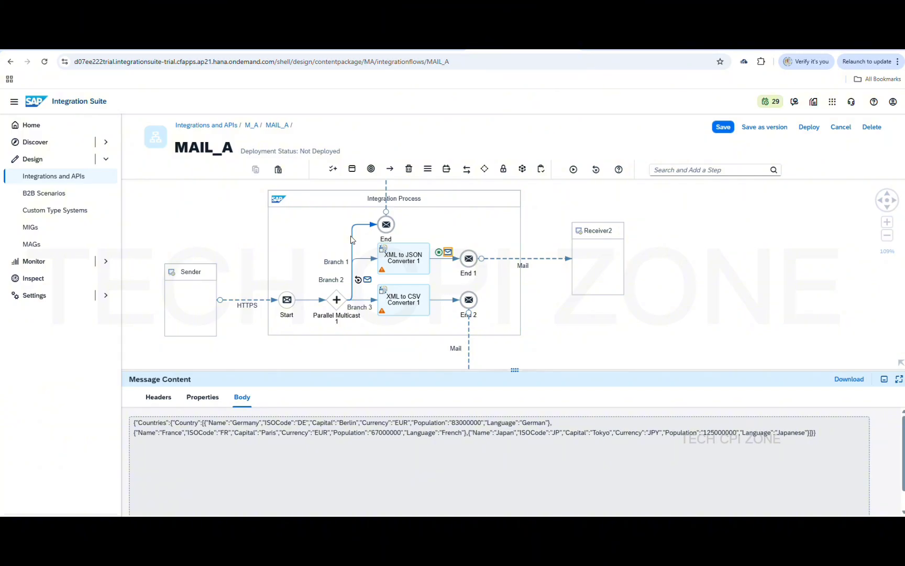
{"action": "left_click", "coordinate": [445, 242]}
Save MAIL_A and deploy it to Cloud Integration, cancelling a repeated deploy attempt
{"action": "left_click", "coordinate": [722, 127]}
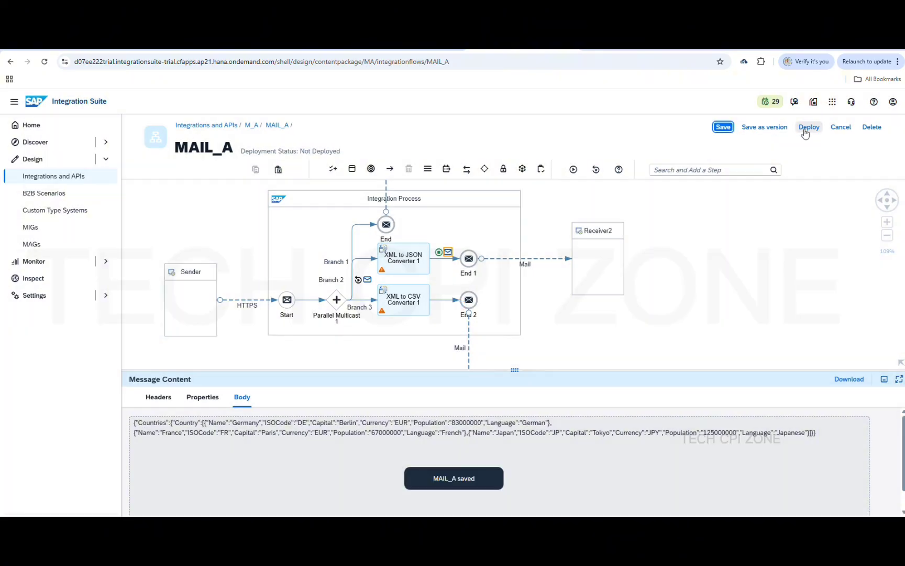
{"action": "left_click", "coordinate": [813, 132]}
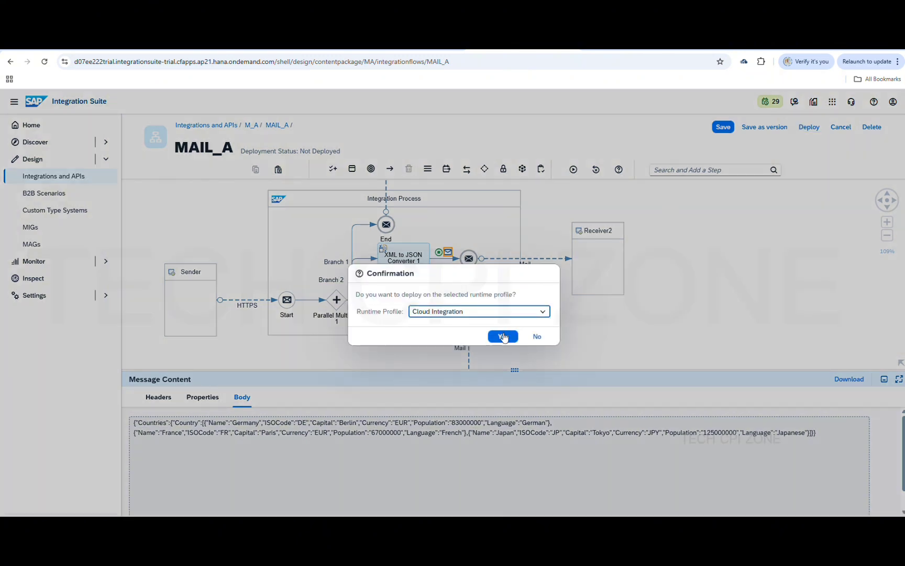
{"action": "left_click", "coordinate": [503, 337]}
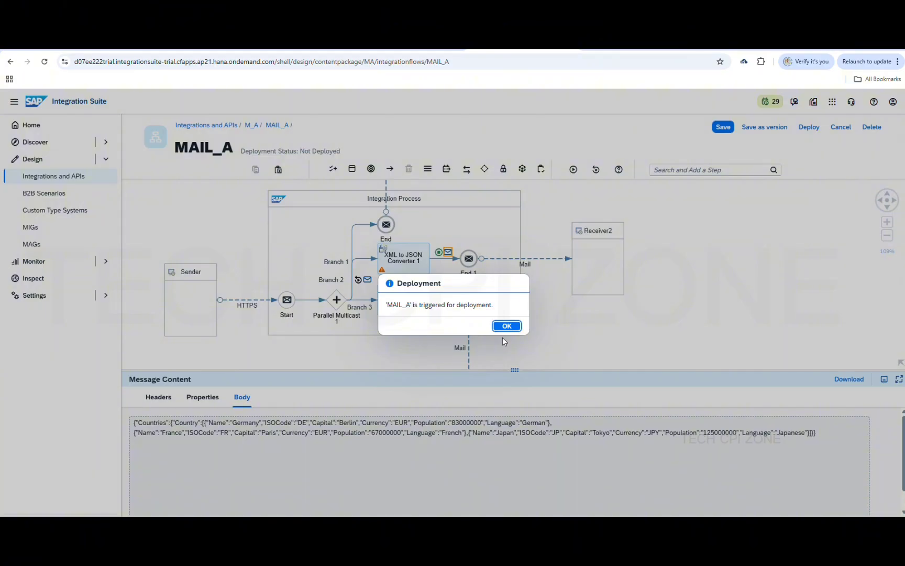
{"action": "left_click", "coordinate": [501, 324]}
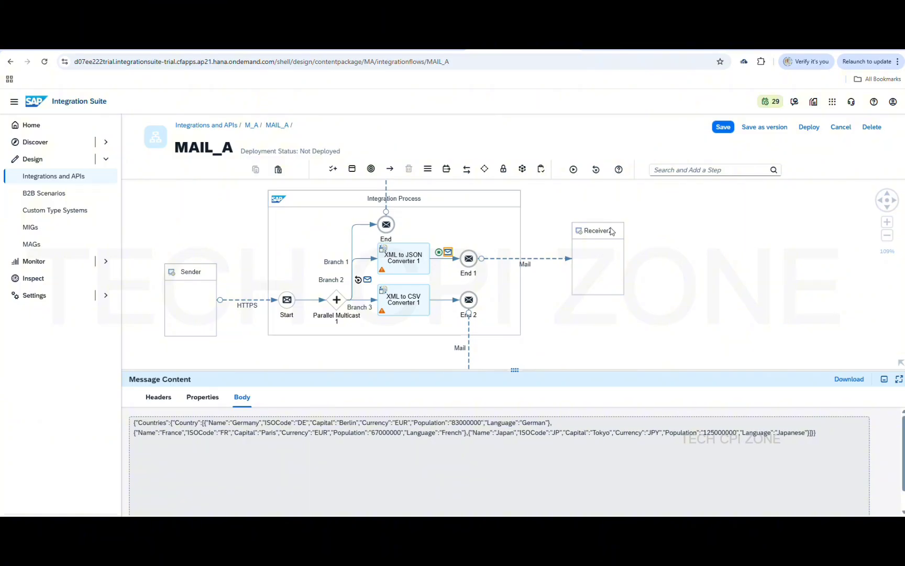
{"action": "left_click", "coordinate": [811, 128]}
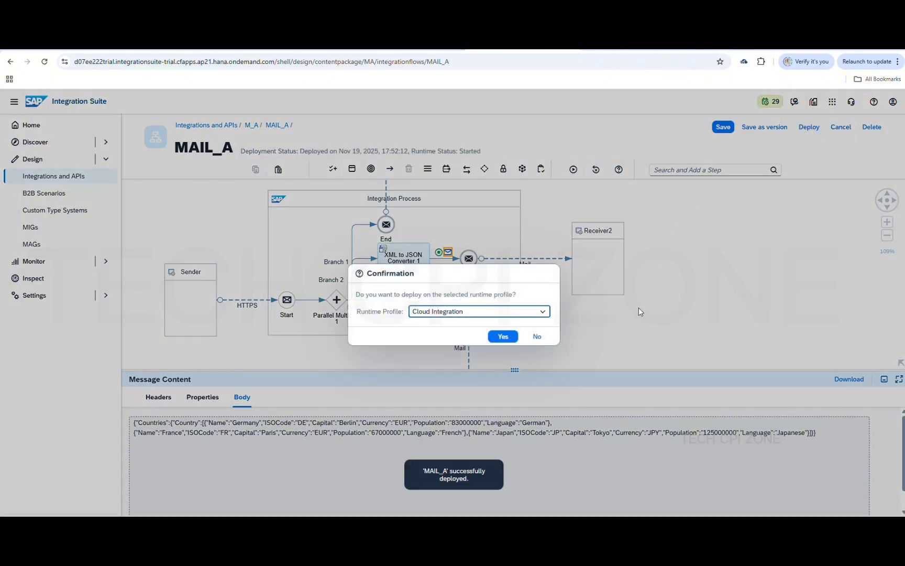
{"action": "left_click", "coordinate": [537, 337]}
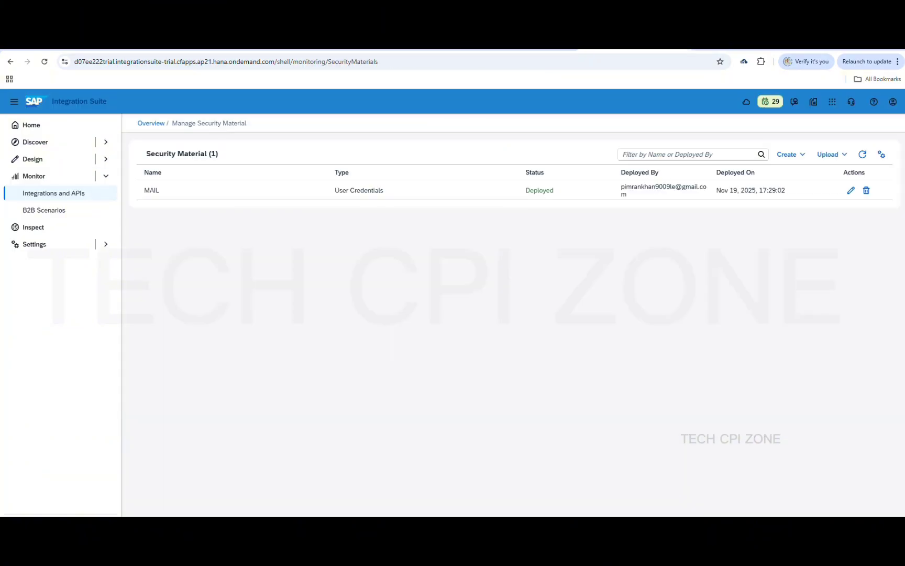
Confirm MAIL_A is Started among deployed artifacts, then search Windows for 'post'
{"action": "left_click", "coordinate": [48, 195]}
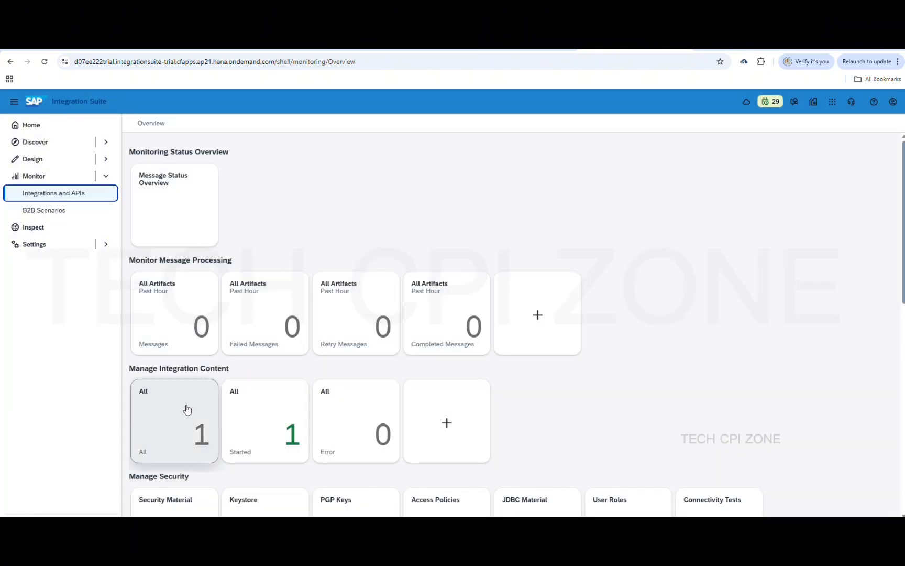
{"action": "left_click", "coordinate": [187, 409]}
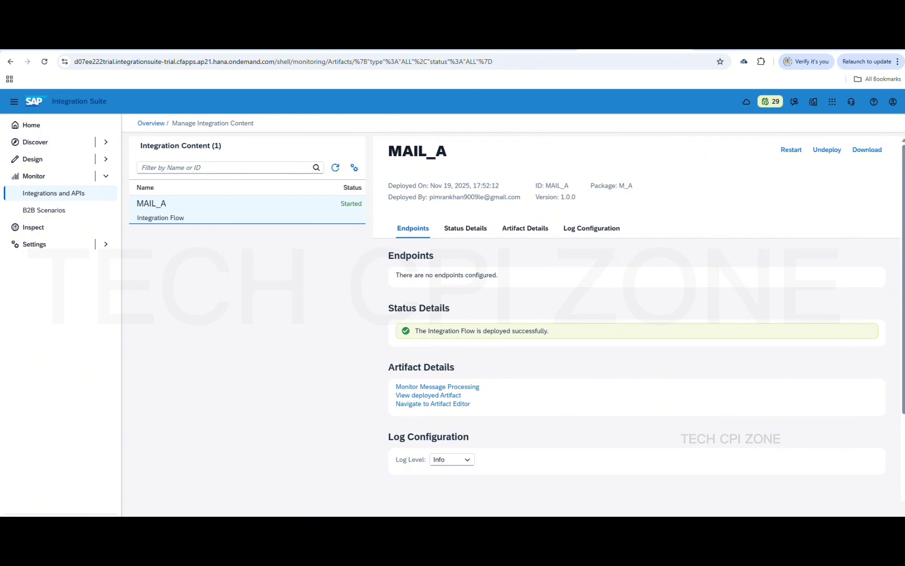
{"action": "key", "text": "super"}
{"action": "type", "text": "post"}
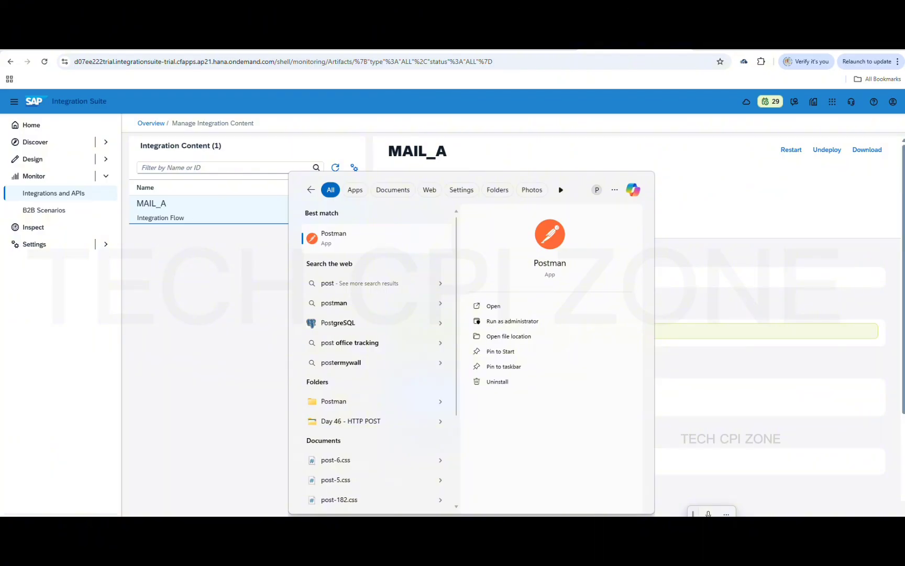
Launch Postman with a new blank request tab, then minimize it to return to Integration Suite
{"action": "key", "text": "Return"}
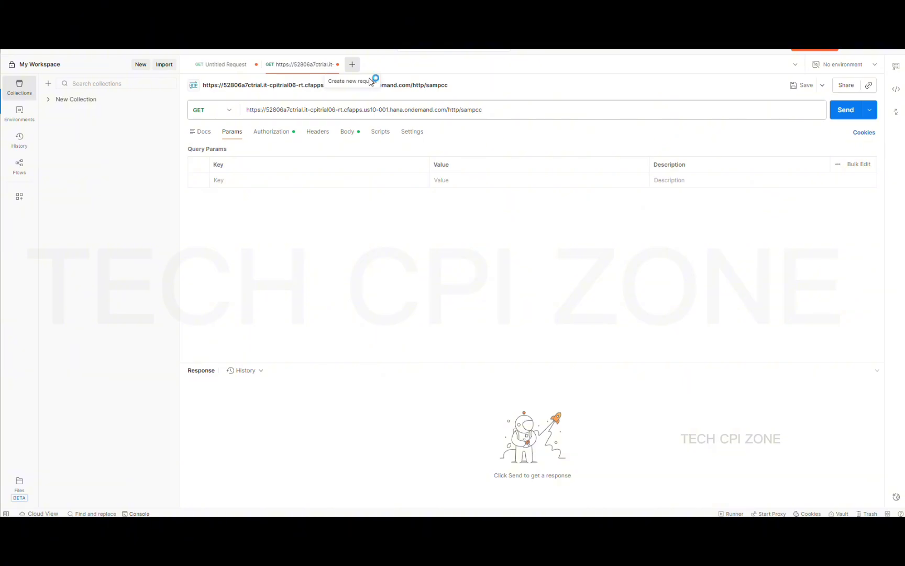
{"action": "left_click", "coordinate": [353, 66]}
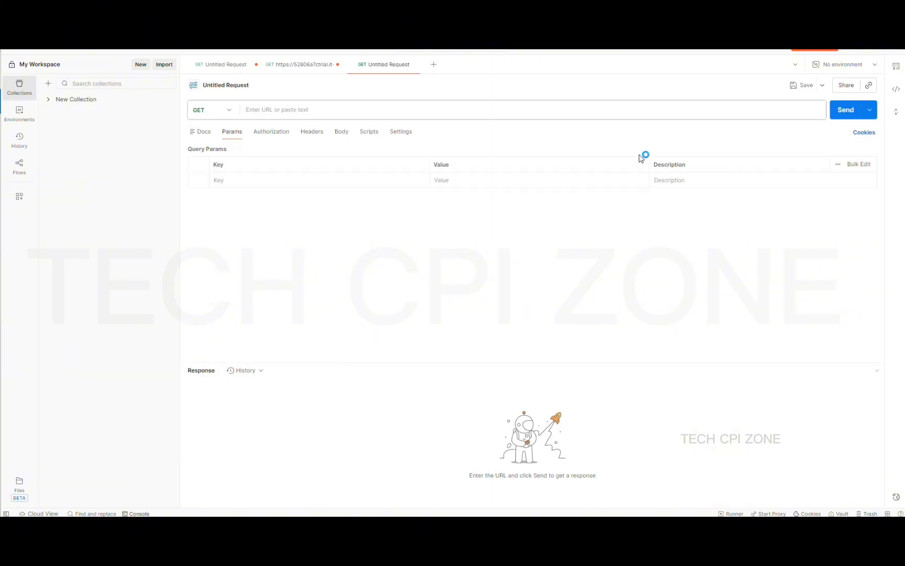
{"action": "left_click", "coordinate": [851, 50]}
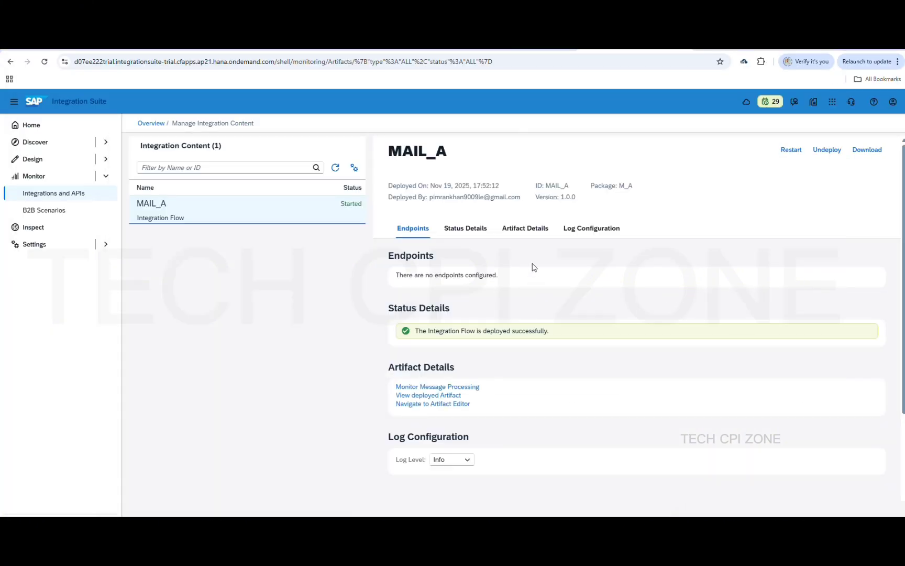
{"action": "left_click", "coordinate": [336, 170]}
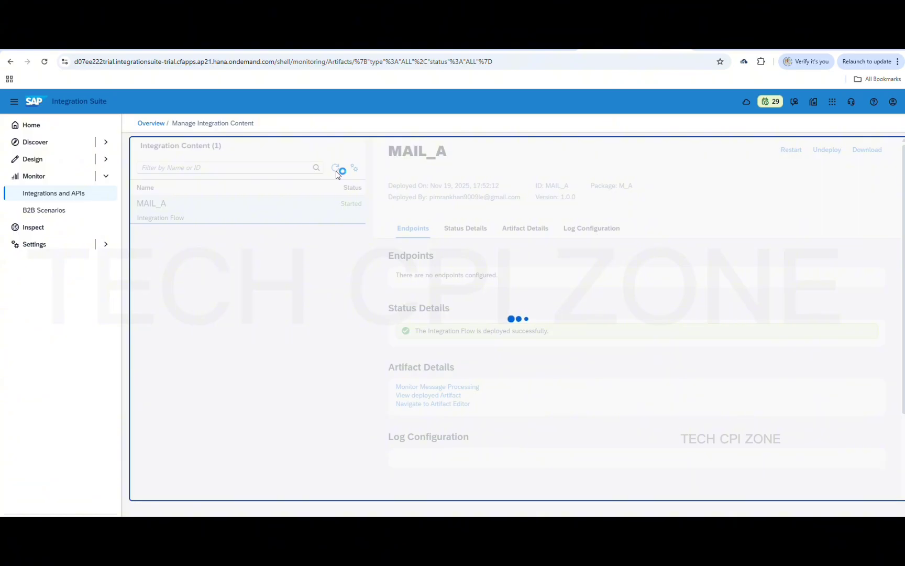
{"action": "left_click", "coordinate": [336, 169]}
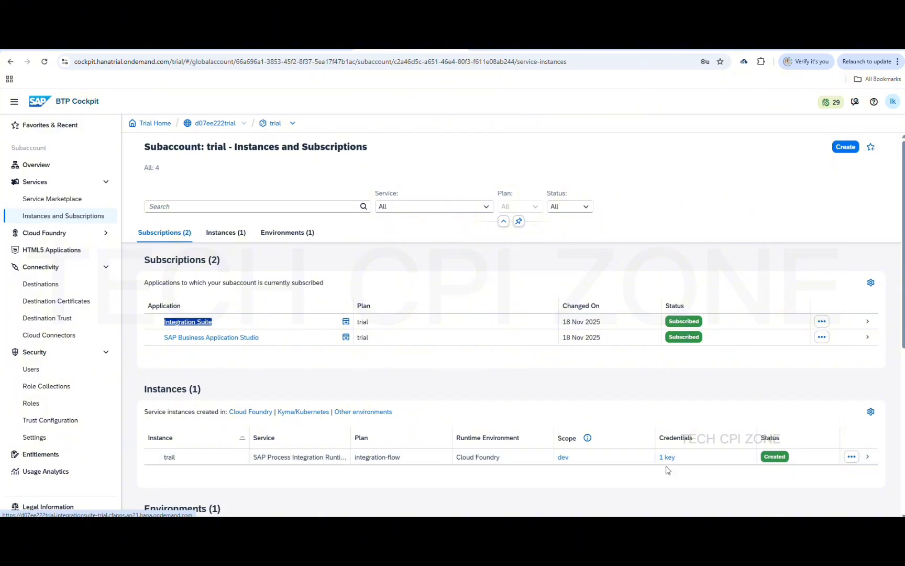
{"action": "left_click_drag", "start_coordinate": [676, 457], "coordinate": [653, 445]}
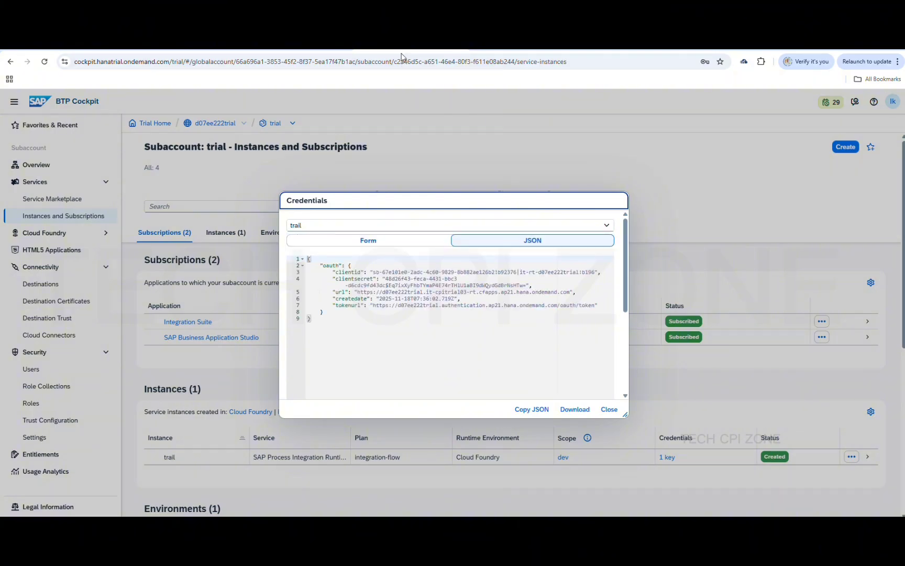
{"action": "left_click", "coordinate": [403, 53]}
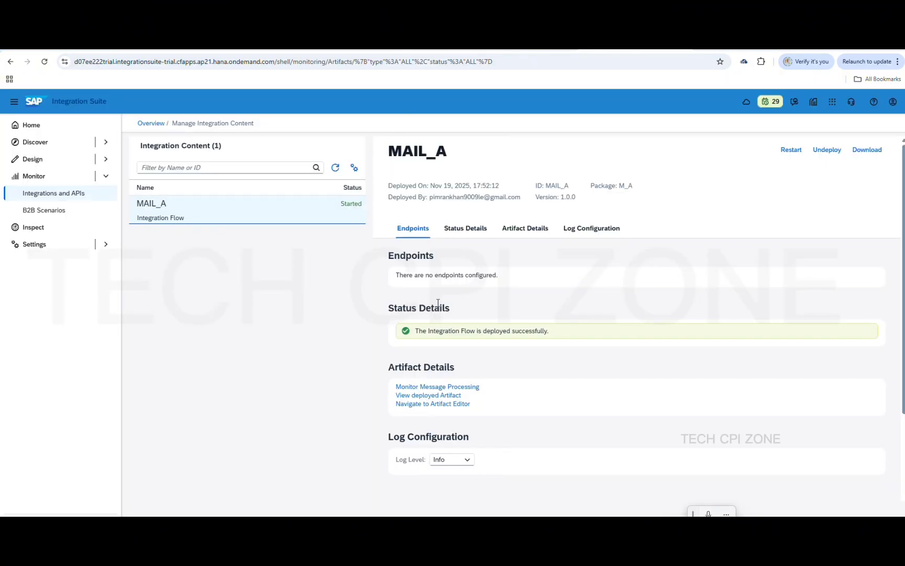
Refresh MAIL_A's details and copy its endpoint URL ending /http/mailA
{"action": "left_click", "coordinate": [335, 168]}
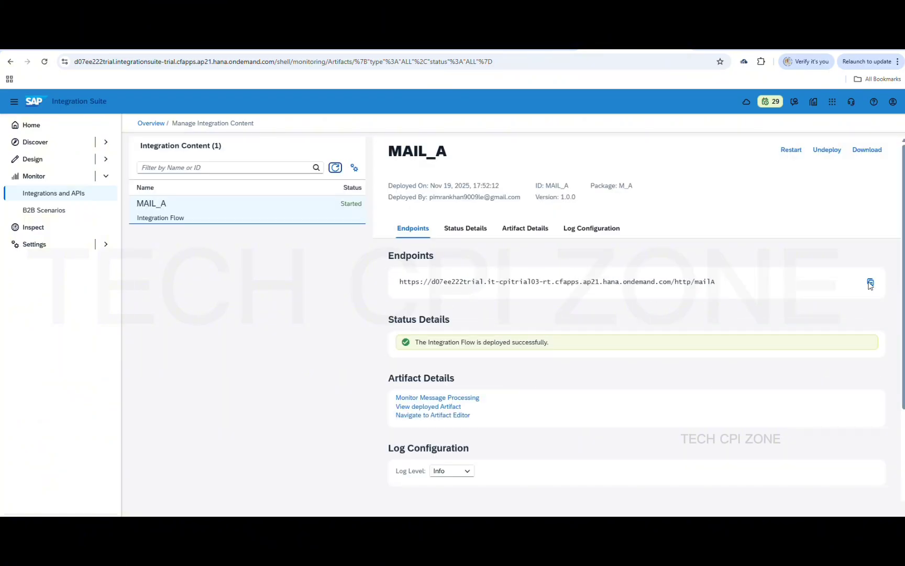
{"action": "left_click", "coordinate": [870, 282]}
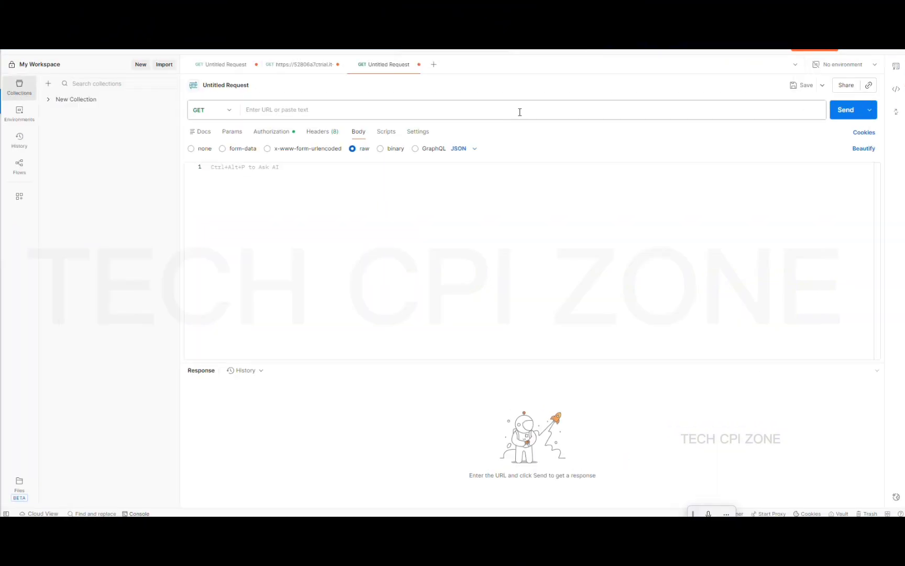
Paste the MAIL_A endpoint as the Postman request URL, keeping the GET method
{"action": "left_click", "coordinate": [520, 112]}
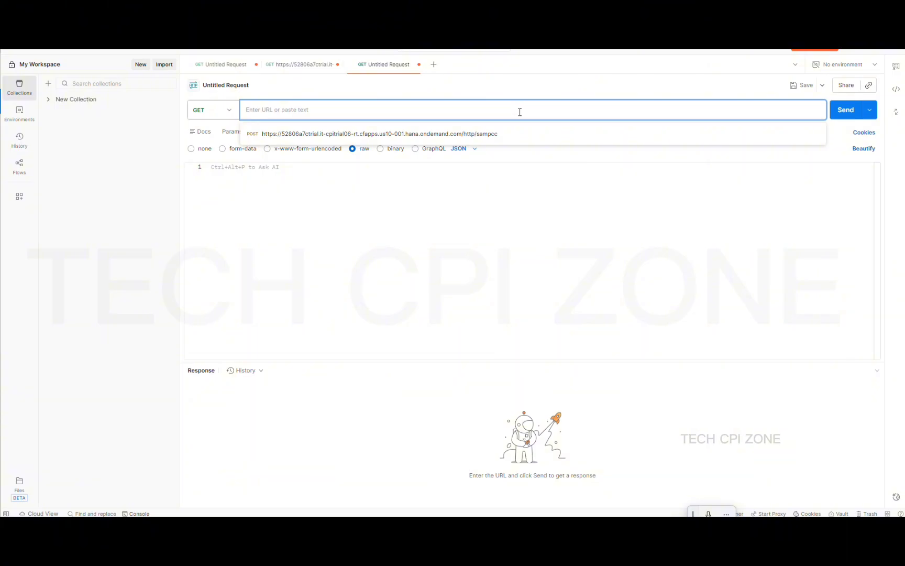
{"action": "key", "text": "ctrl+v"}
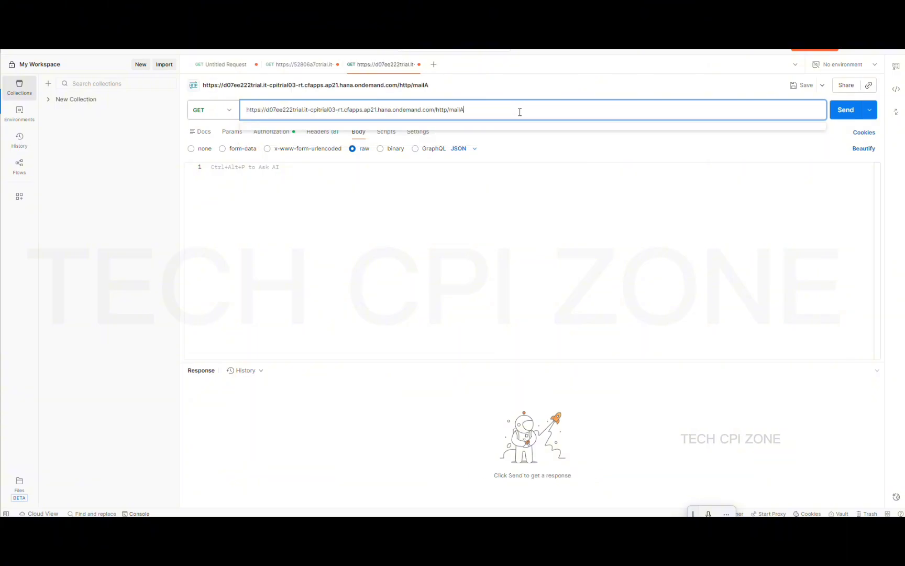
{"action": "left_click", "coordinate": [231, 110]}
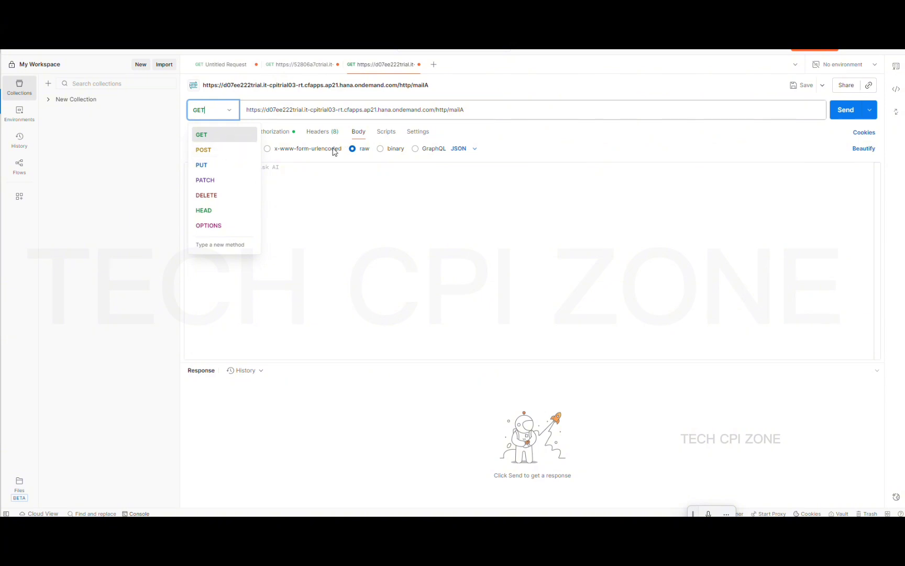
{"action": "left_click", "coordinate": [411, 208]}
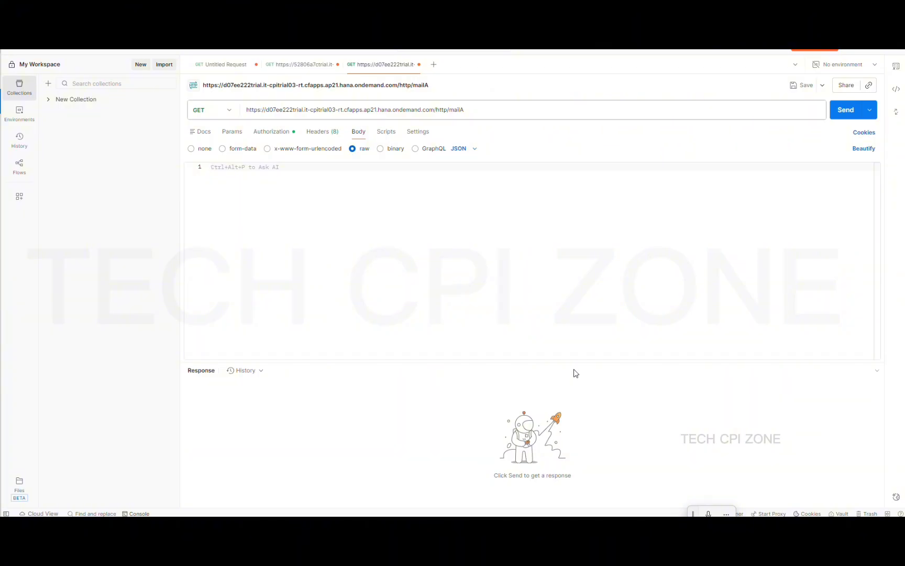
Copy the entire Countries XML from Notepad++ and return to Postman
{"action": "left_click", "coordinate": [601, 525]}
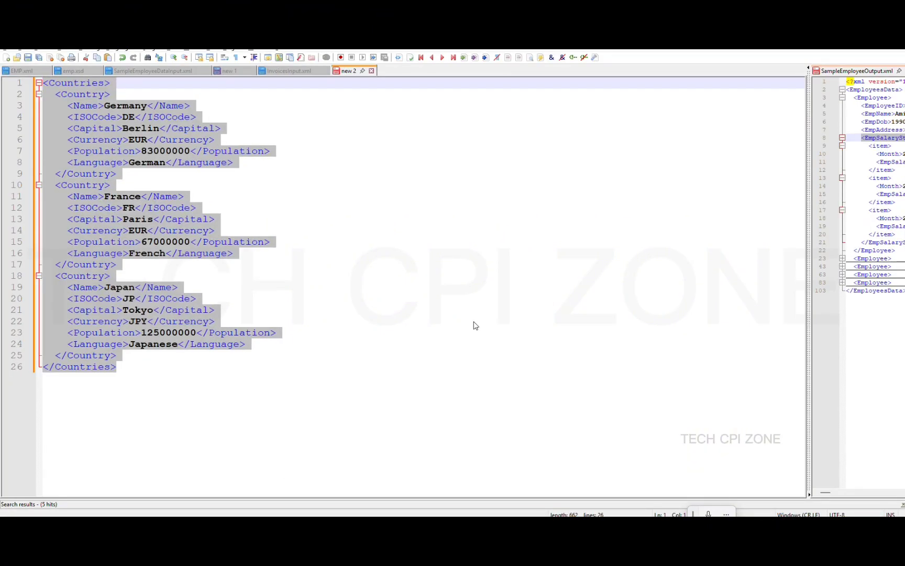
{"action": "left_click", "coordinate": [471, 321]}
{"action": "key", "text": "ctrl+a"}
{"action": "key", "text": "alt+Tab"}
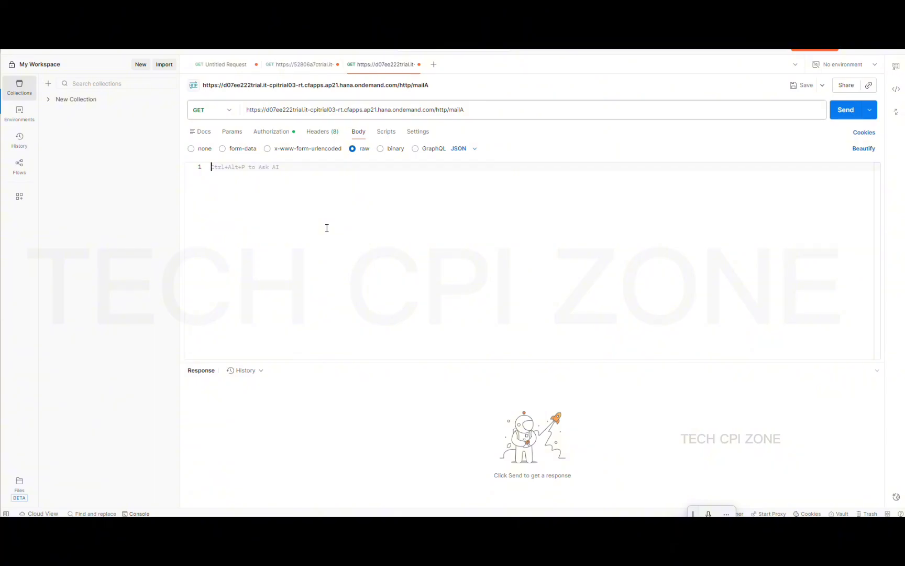
Paste the Countries XML as the raw body, set its format to XML, and view Basic Auth settings
{"action": "key", "text": "ctrl+v"}
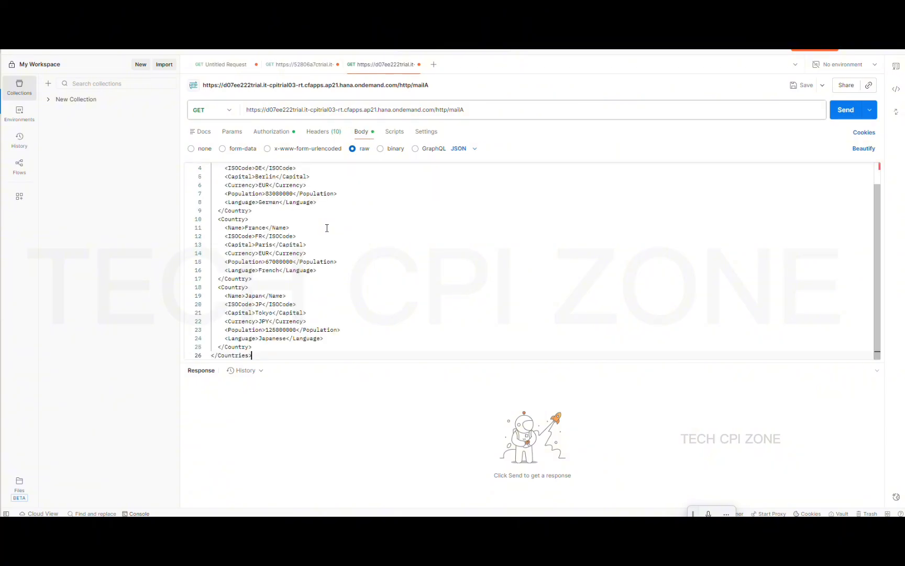
{"action": "scroll", "coordinate": [327, 227], "scroll_direction": "up", "scroll_amount": 1}
{"action": "scroll", "coordinate": [327, 228], "scroll_direction": "down", "scroll_amount": 1}
{"action": "left_click", "coordinate": [474, 150]}
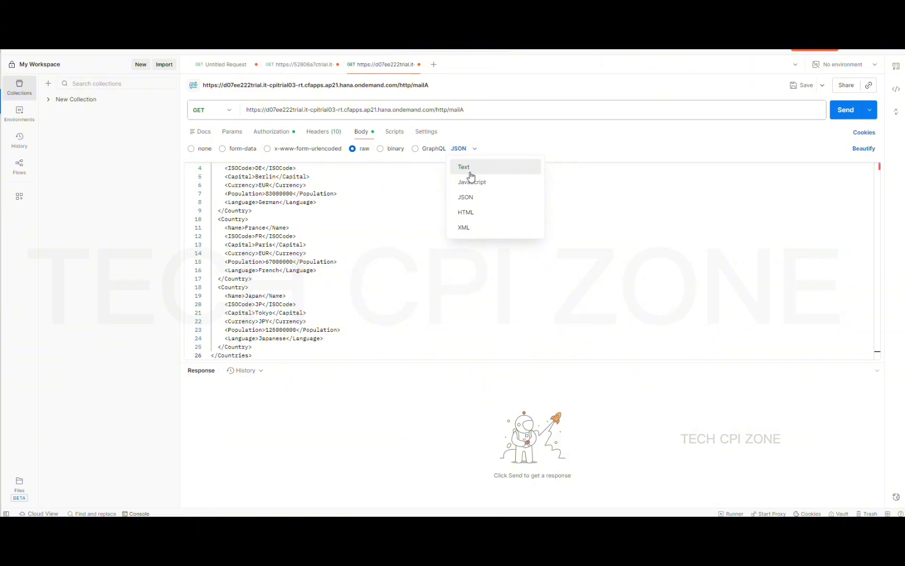
{"action": "left_click", "coordinate": [465, 227]}
{"action": "left_click", "coordinate": [436, 210]}
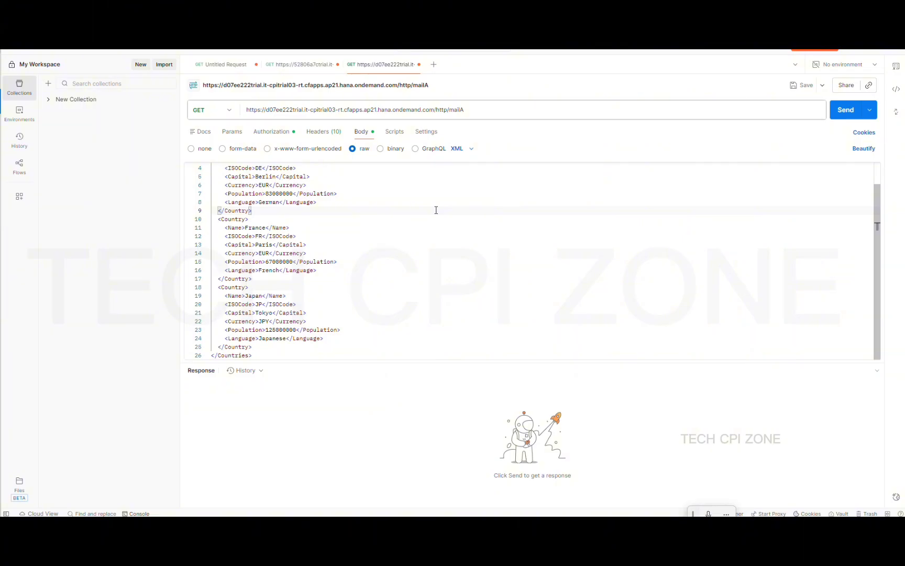
{"action": "left_click", "coordinate": [273, 132]}
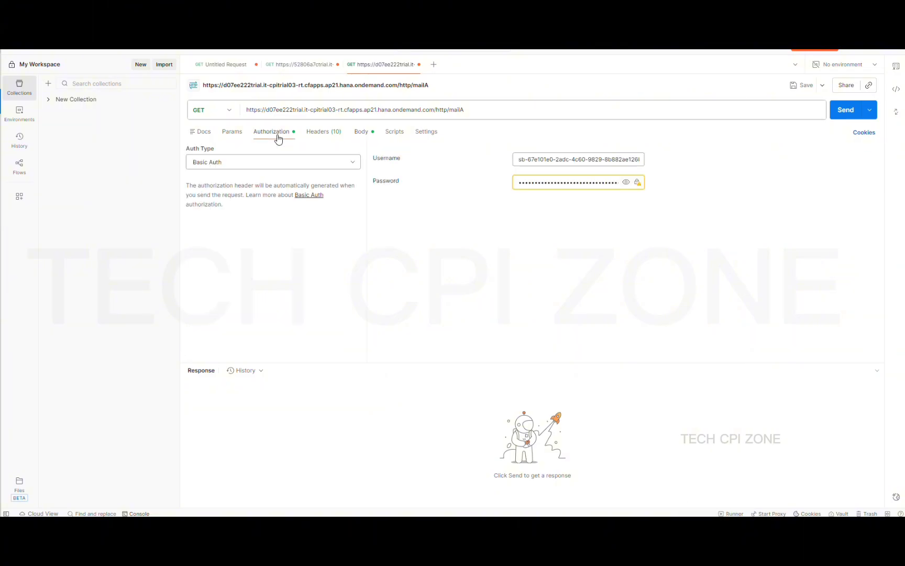
Glance at Scripts and the Gmail inbox, then return to Postman's Countries XML body
{"action": "left_click", "coordinate": [395, 132]}
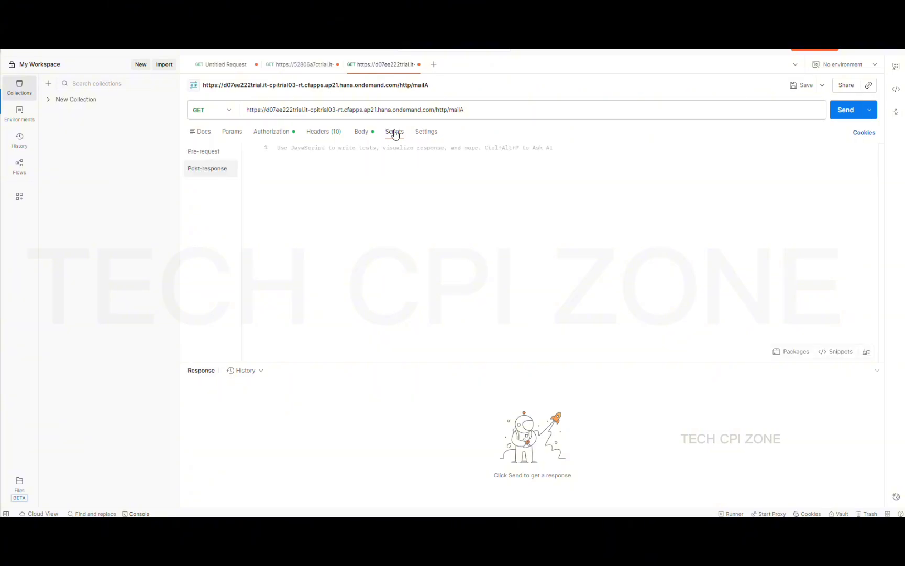
{"action": "left_click", "coordinate": [364, 133]}
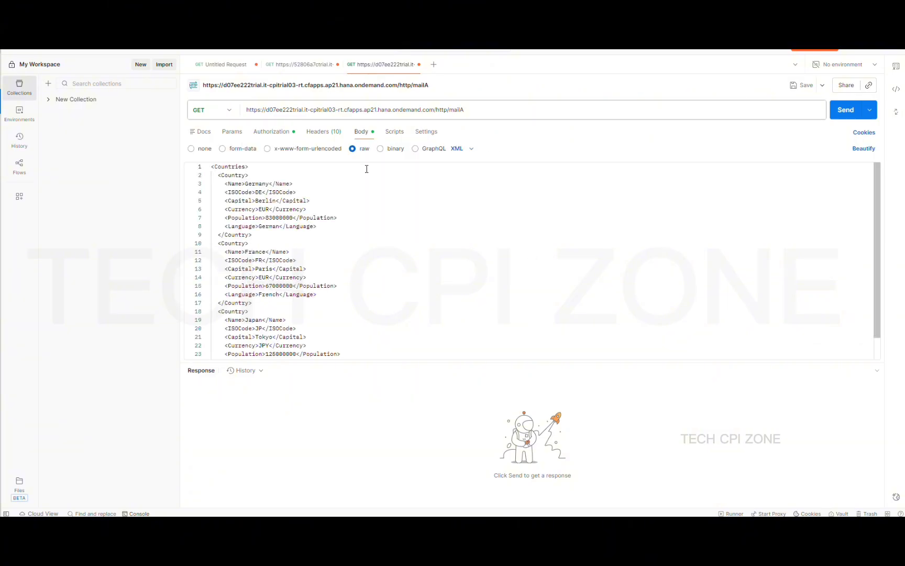
{"action": "scroll", "coordinate": [319, 241], "scroll_direction": "down", "scroll_amount": 2}
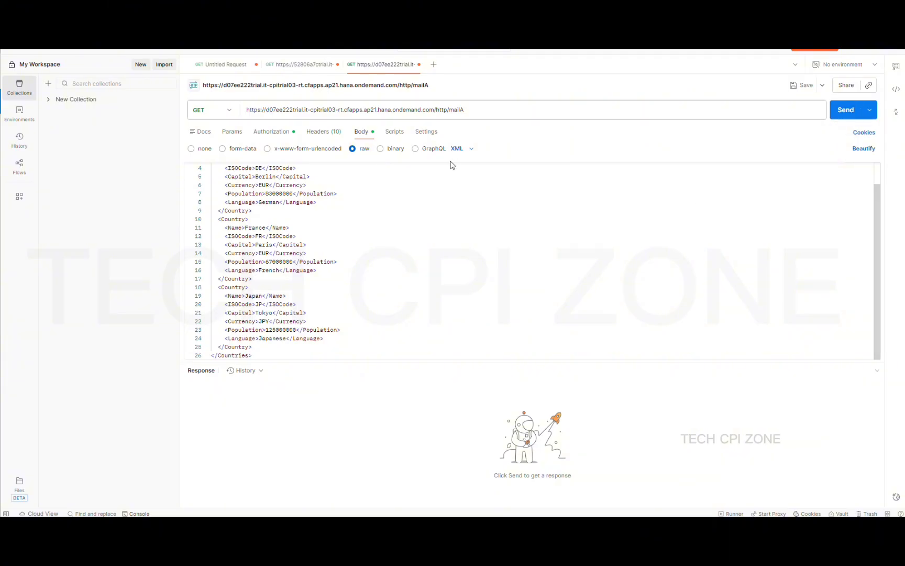
{"action": "key", "text": "alt+Tab"}
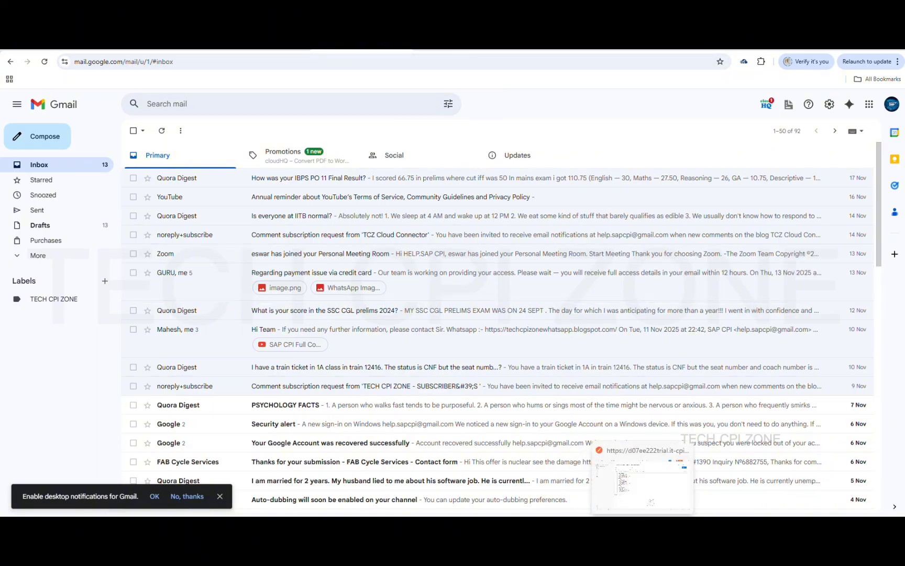
{"action": "left_click", "coordinate": [642, 526]}
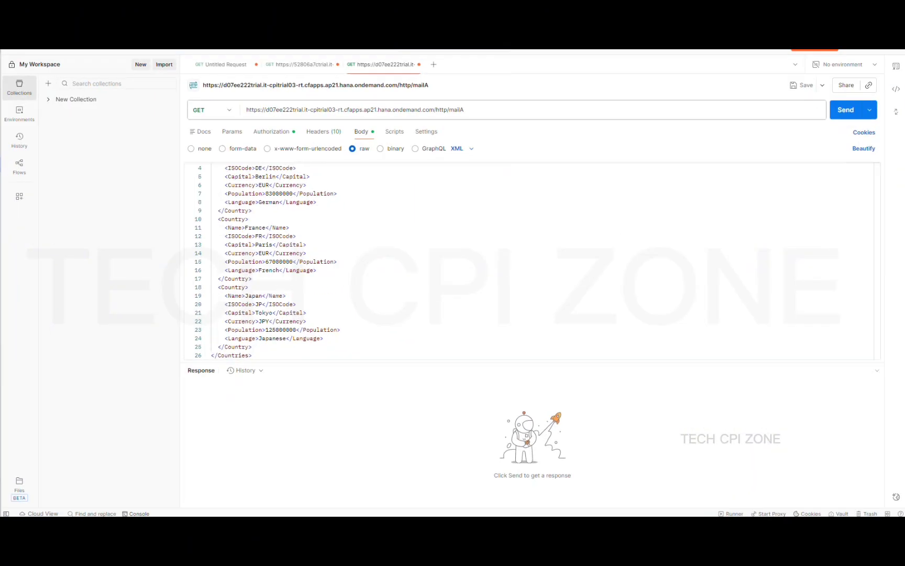
Send the Countries XML request to MAIL_A's /http/mailA endpoint, getting 500 Internal Server Error
{"action": "left_click", "coordinate": [839, 117]}
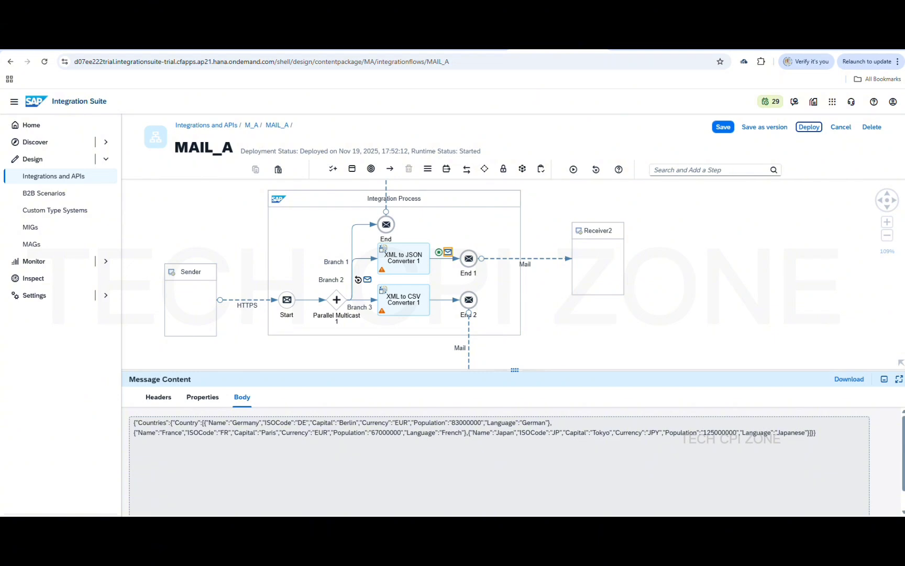
Open Monitor > Integrations and APIs and list all messages from the past hour
{"action": "left_click", "coordinate": [653, 46]}
{"action": "left_click", "coordinate": [615, 47]}
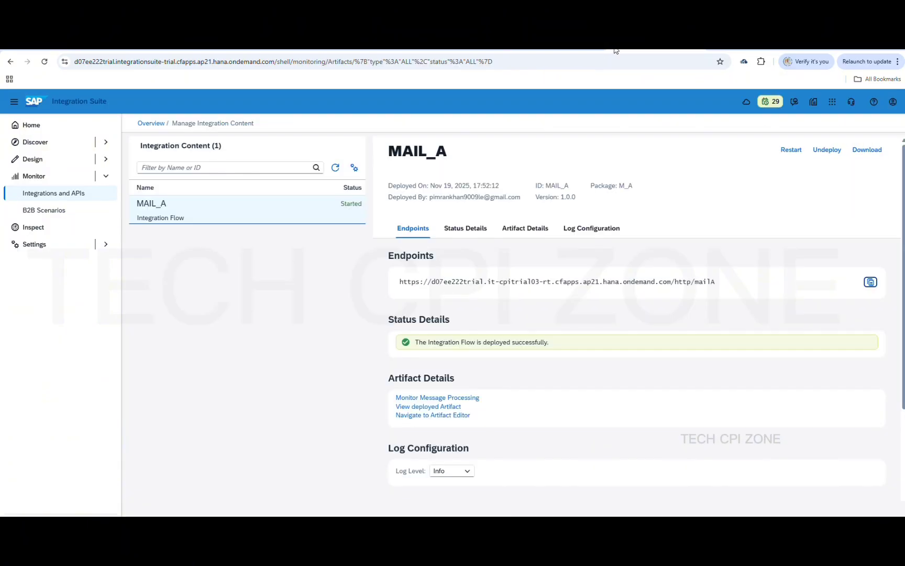
{"action": "left_click", "coordinate": [54, 194]}
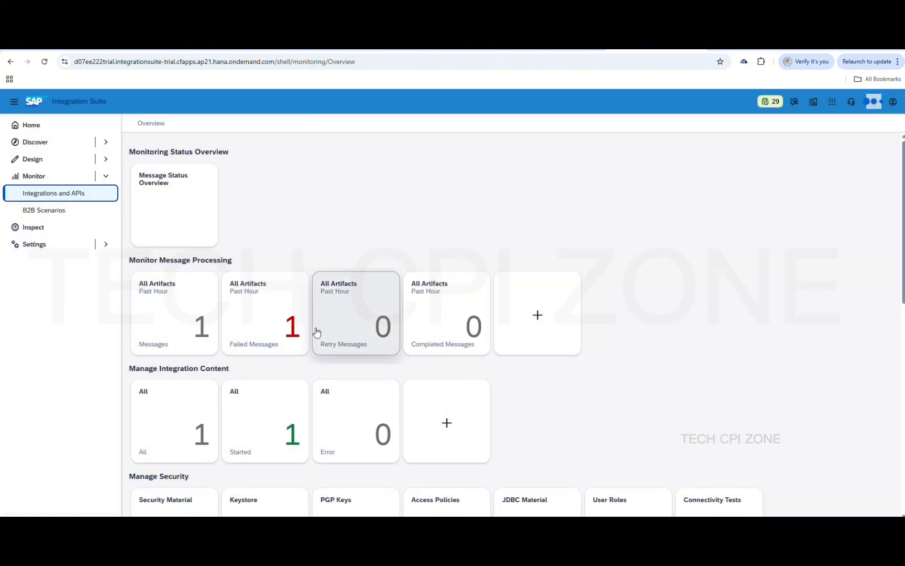
{"action": "scroll", "coordinate": [294, 474], "scroll_direction": "down", "scroll_amount": 1}
{"action": "scroll", "coordinate": [293, 474], "scroll_direction": "down", "scroll_amount": 1}
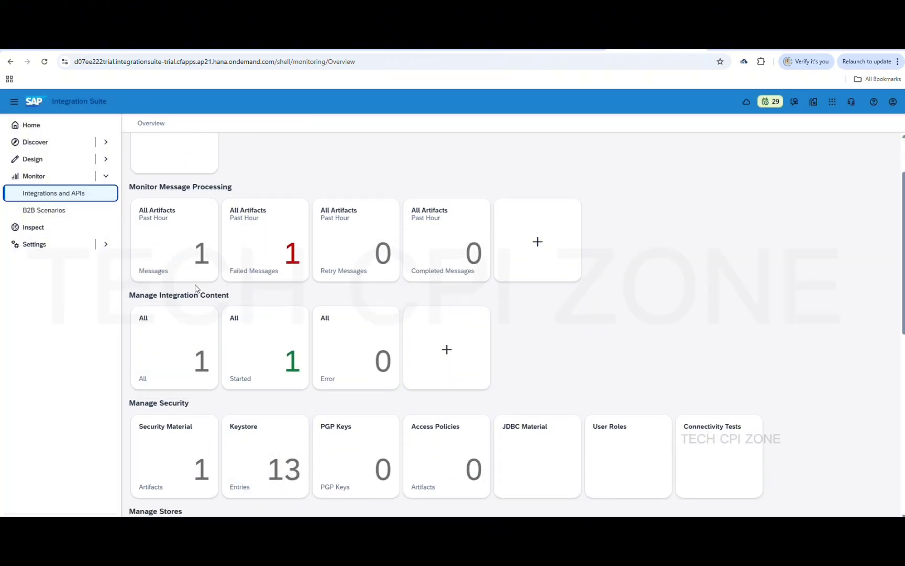
{"action": "left_click", "coordinate": [186, 244]}
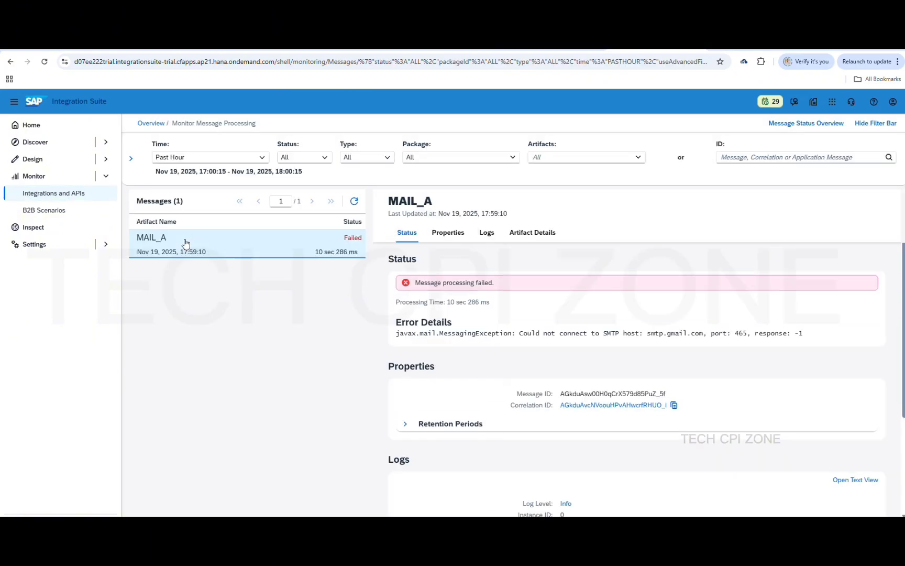
Open the Message Processing Run log of the failed MAIL_A message
{"action": "scroll", "coordinate": [540, 446], "scroll_direction": "down", "scroll_amount": 3}
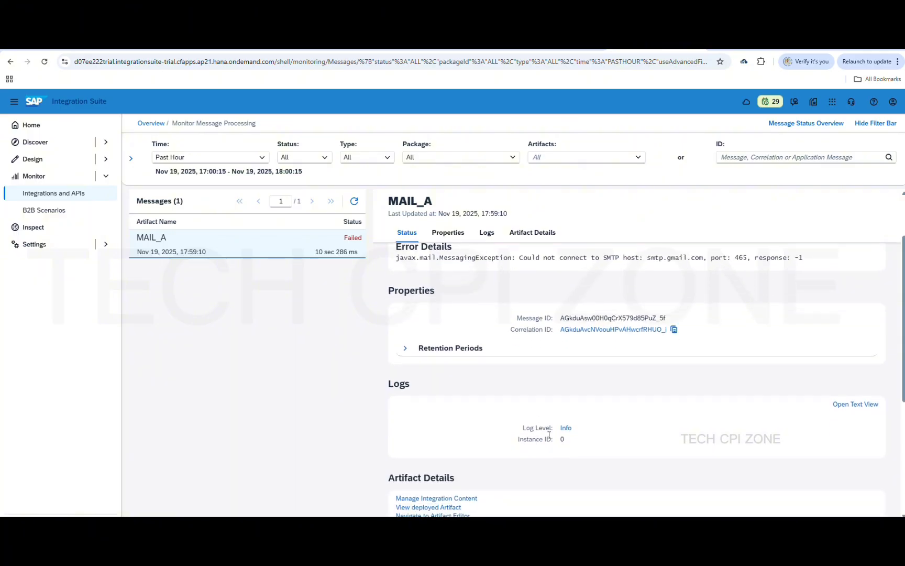
{"action": "double_click", "coordinate": [565, 427]}
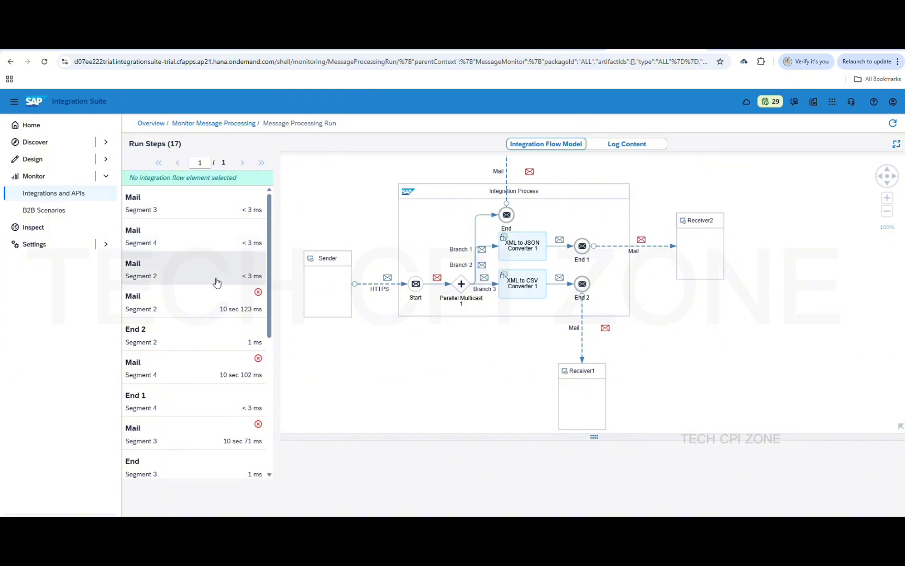
Read the SMTP error on the failed Mail and Parallel Multicast 1 steps, then reopen MAIL_A
{"action": "left_click", "coordinate": [220, 425]}
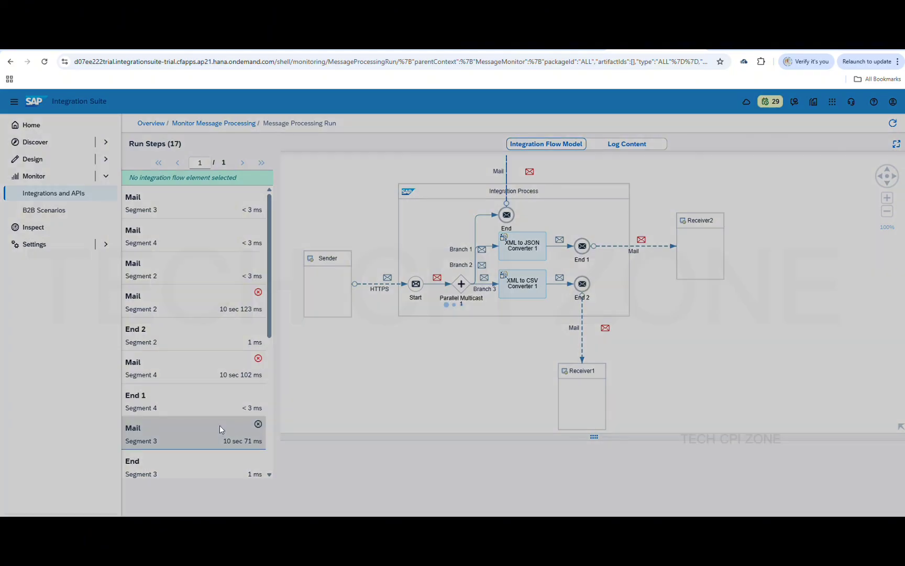
{"action": "scroll", "coordinate": [227, 388], "scroll_direction": "down", "scroll_amount": 3}
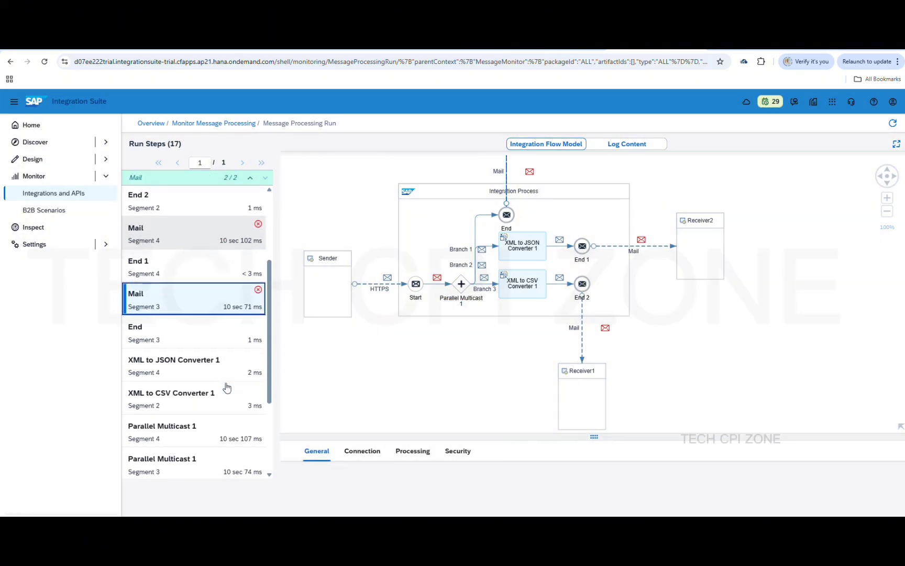
{"action": "scroll", "coordinate": [227, 387], "scroll_direction": "down", "scroll_amount": 3}
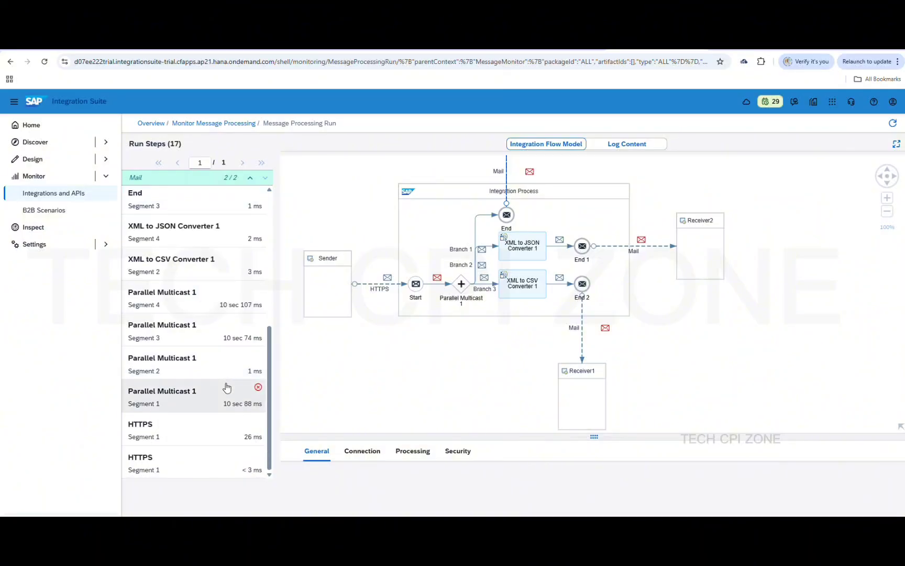
{"action": "left_click", "coordinate": [229, 395]}
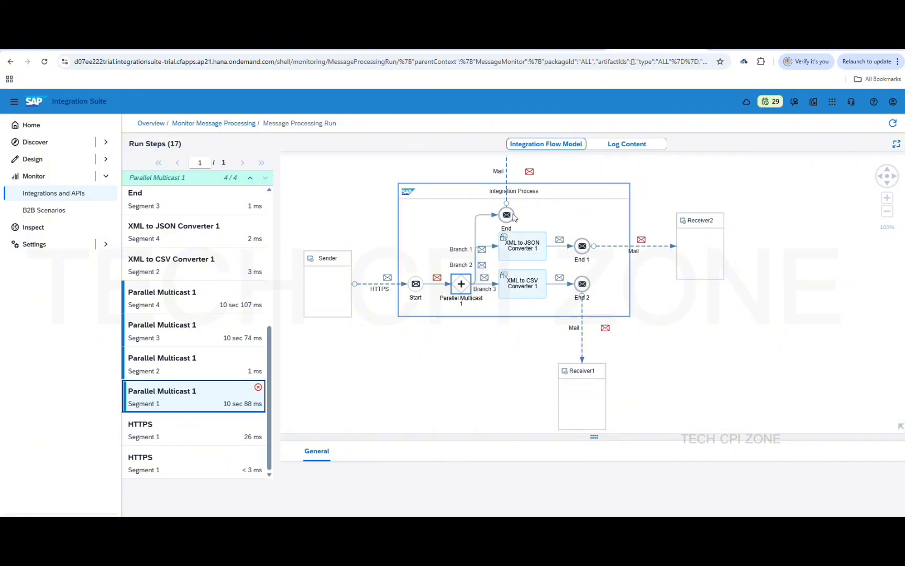
{"action": "left_click", "coordinate": [616, 146]}
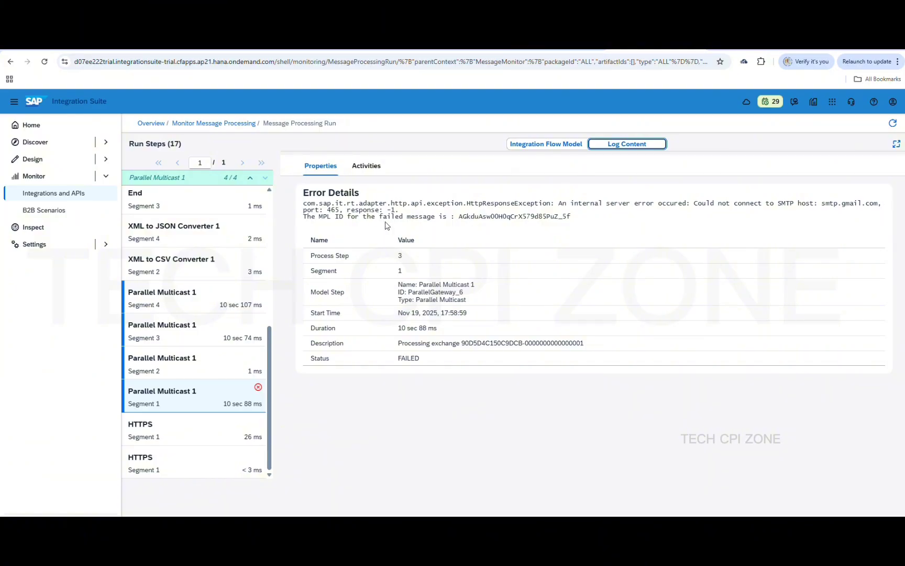
{"action": "left_click", "coordinate": [227, 124]}
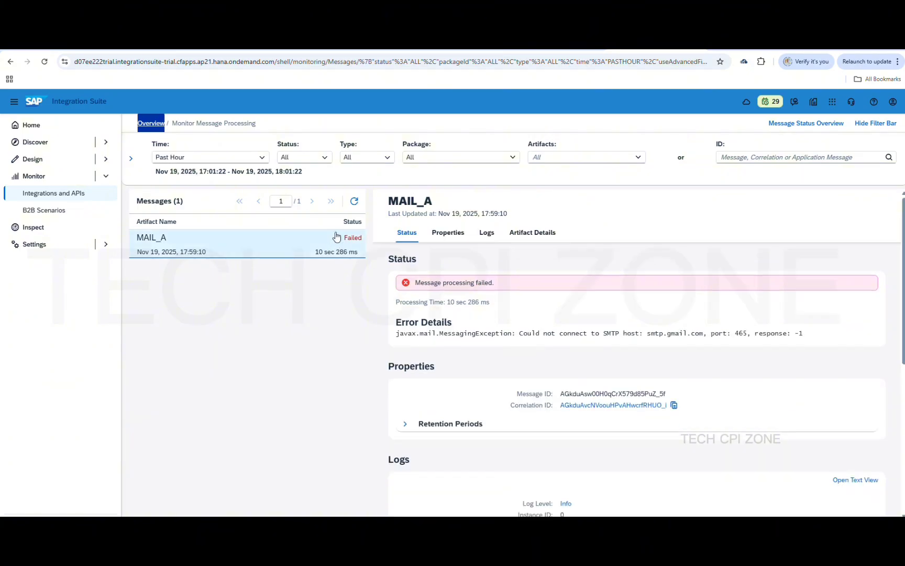
{"action": "left_click", "coordinate": [223, 124]}
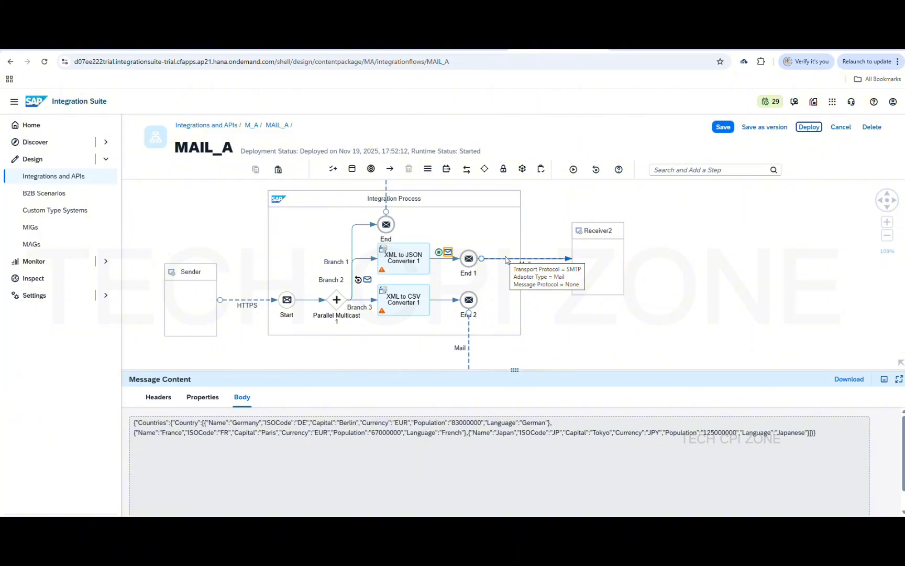
Change the Receiver2 and Receiver1 Mail channel addresses from port 465 to smtp.gmail.com:587
{"action": "left_click", "coordinate": [506, 259]}
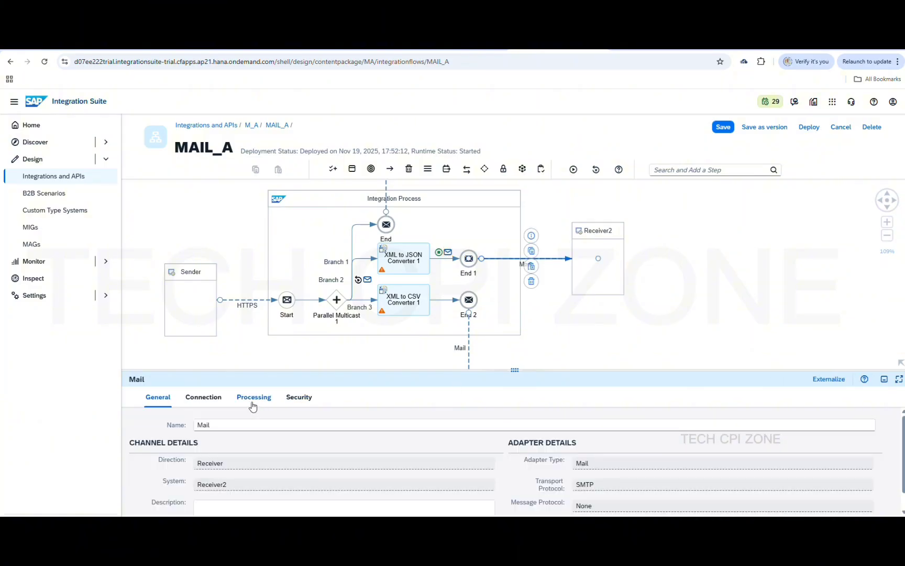
{"action": "left_click", "coordinate": [202, 397]}
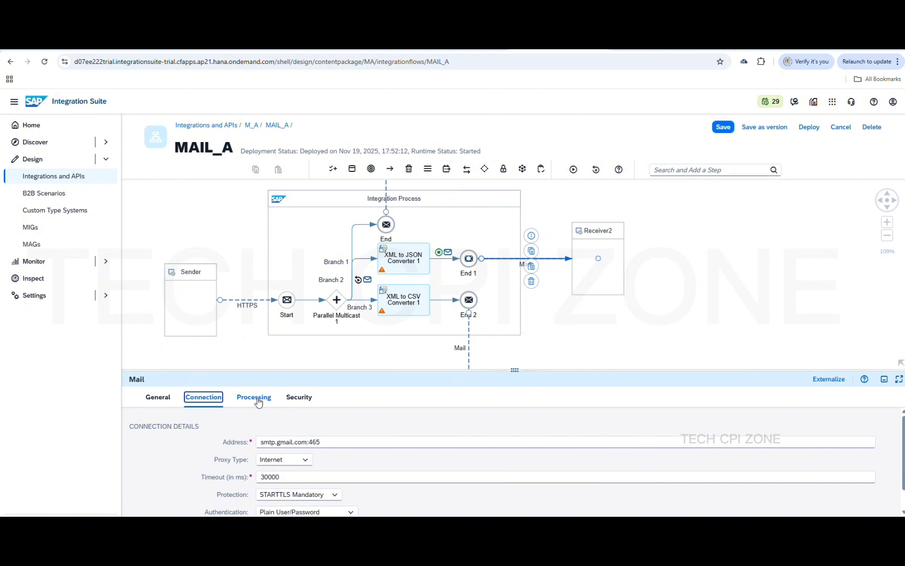
{"action": "left_click", "coordinate": [335, 443]}
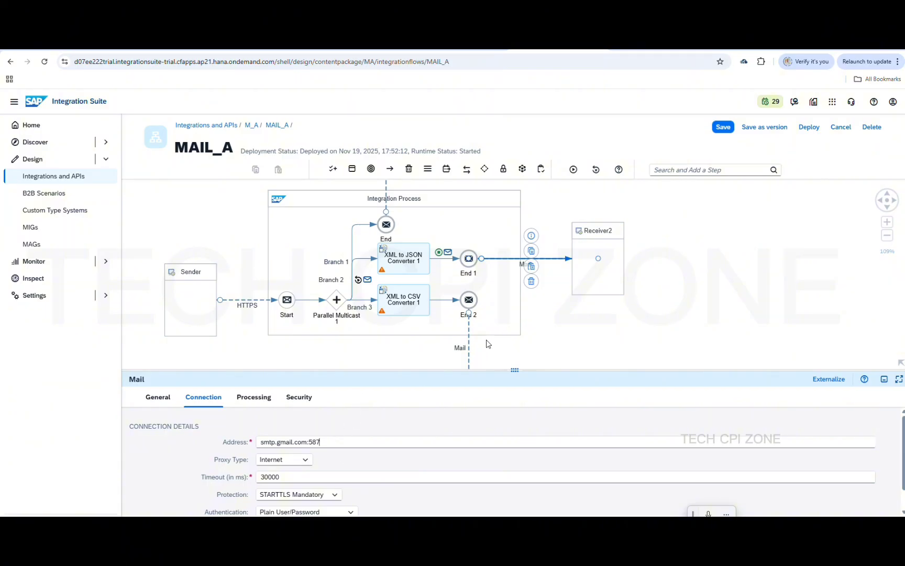
{"action": "left_click", "coordinate": [470, 340]}
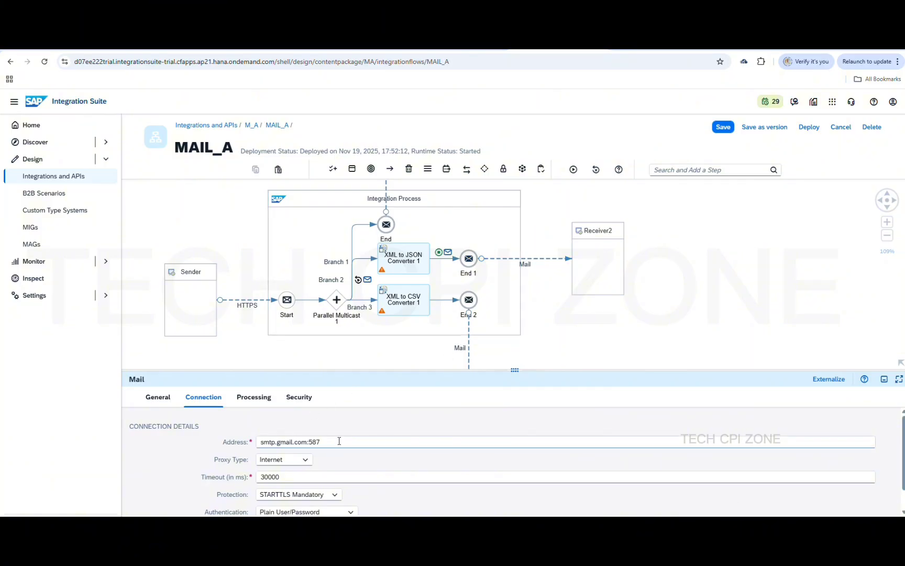
{"action": "left_click", "coordinate": [468, 359]}
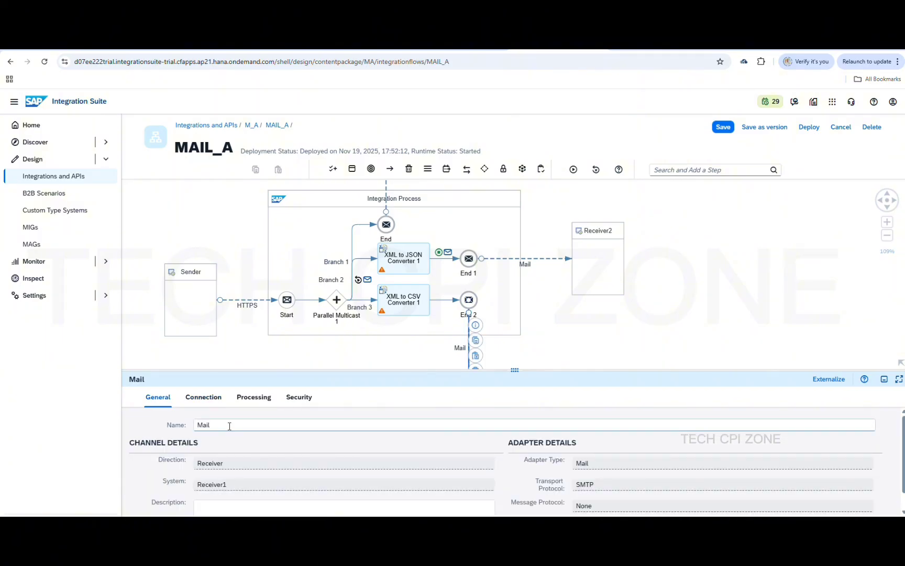
{"action": "left_click", "coordinate": [299, 398]}
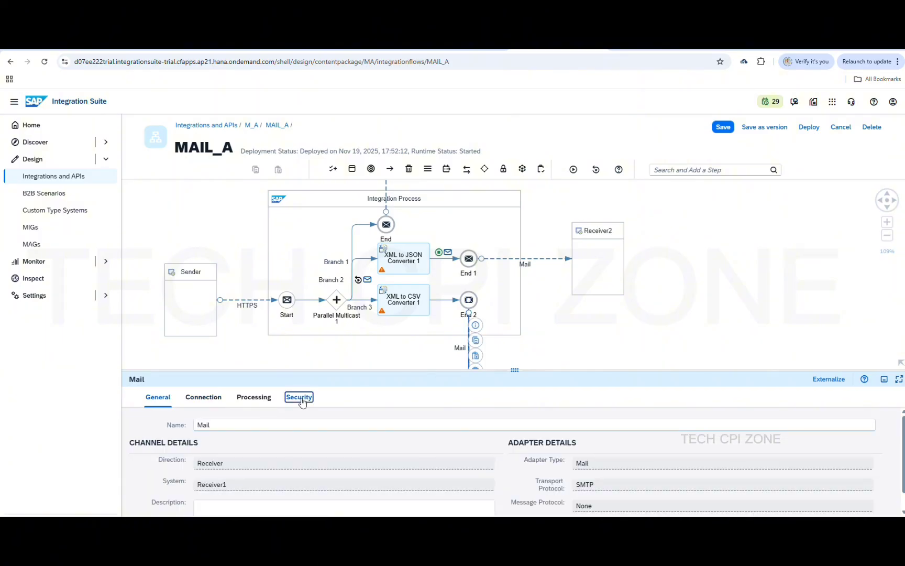
{"action": "left_click", "coordinate": [267, 403]}
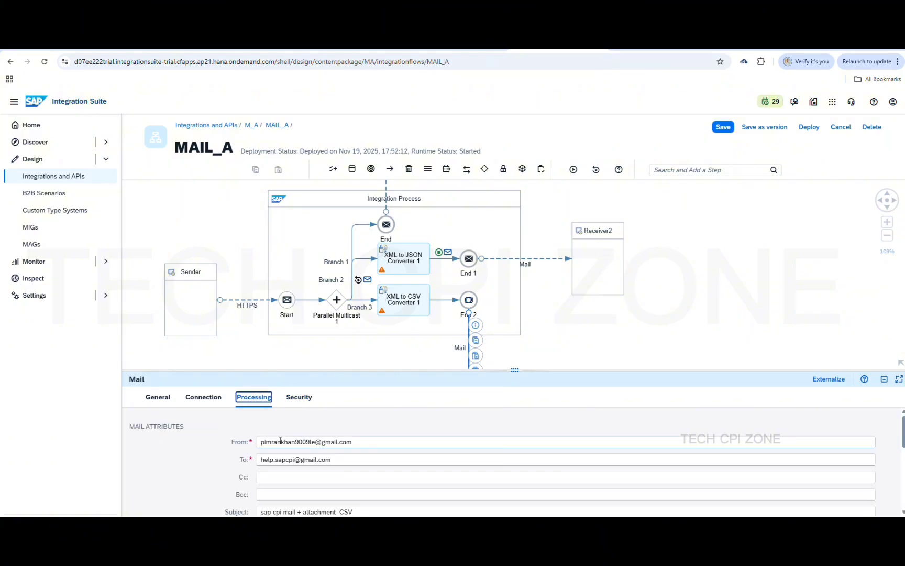
{"action": "left_click", "coordinate": [204, 398]}
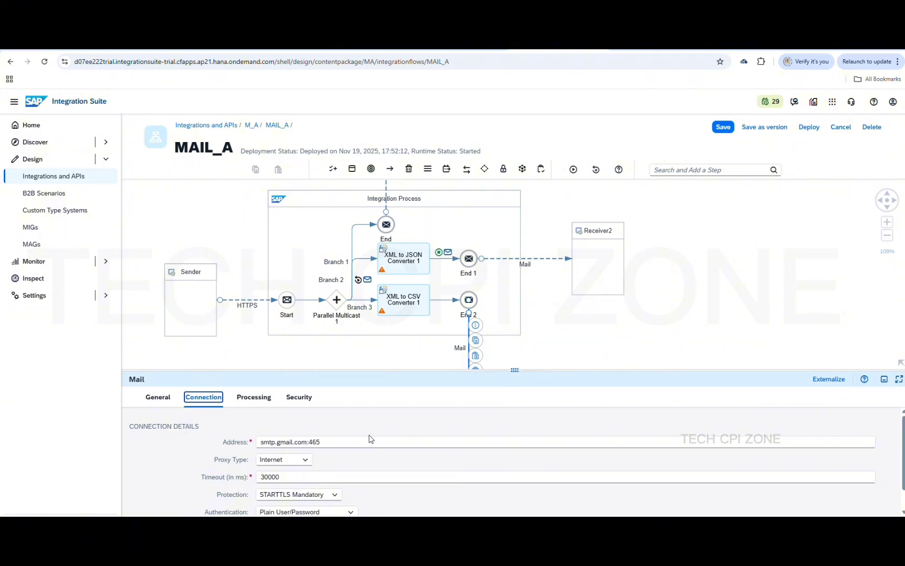
{"action": "left_click", "coordinate": [350, 444]}
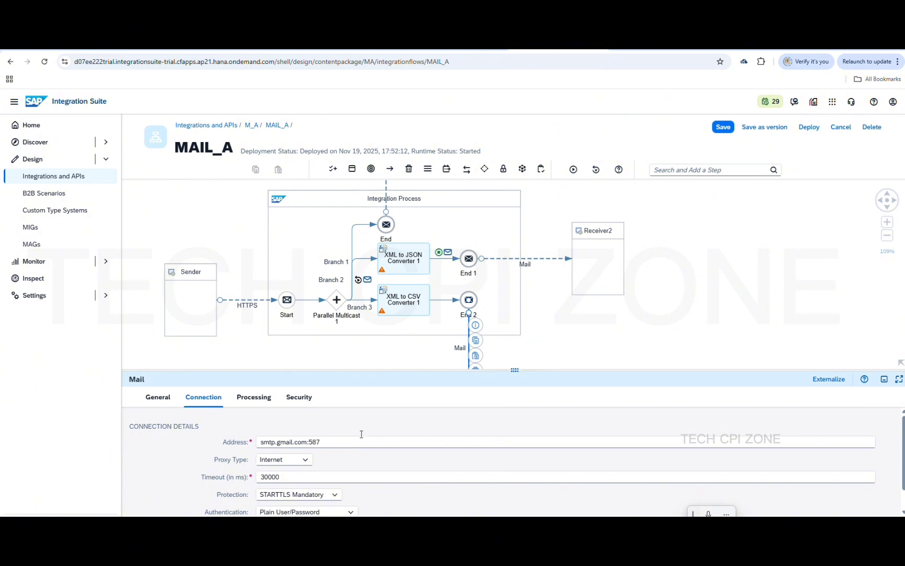
Change the third Mail channel's address port from 465 to 587
{"action": "left_click", "coordinate": [385, 195]}
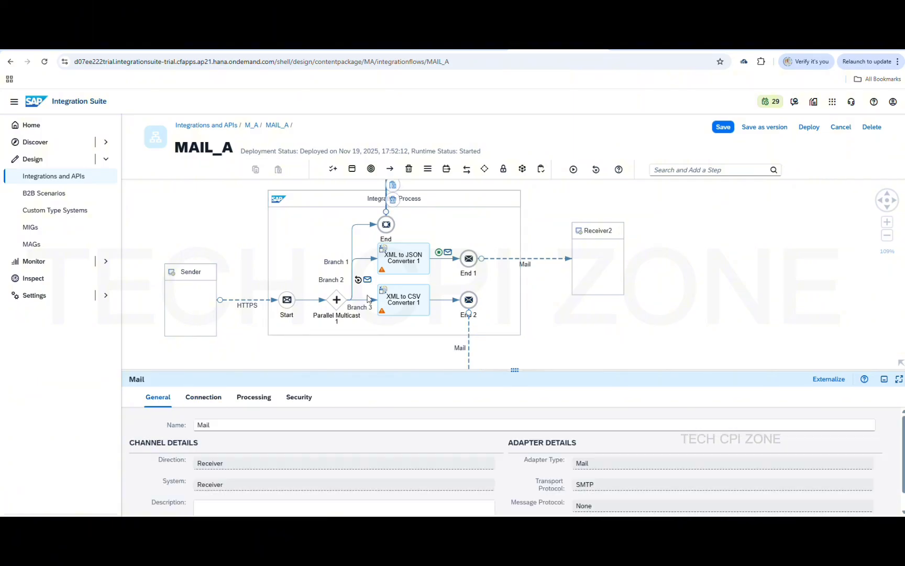
{"action": "left_click", "coordinate": [256, 399]}
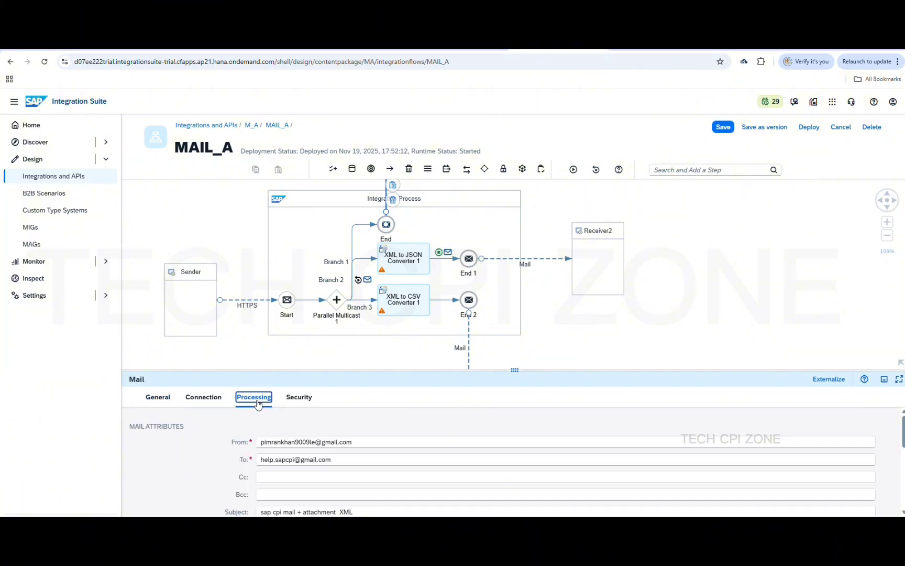
{"action": "left_click", "coordinate": [220, 399]}
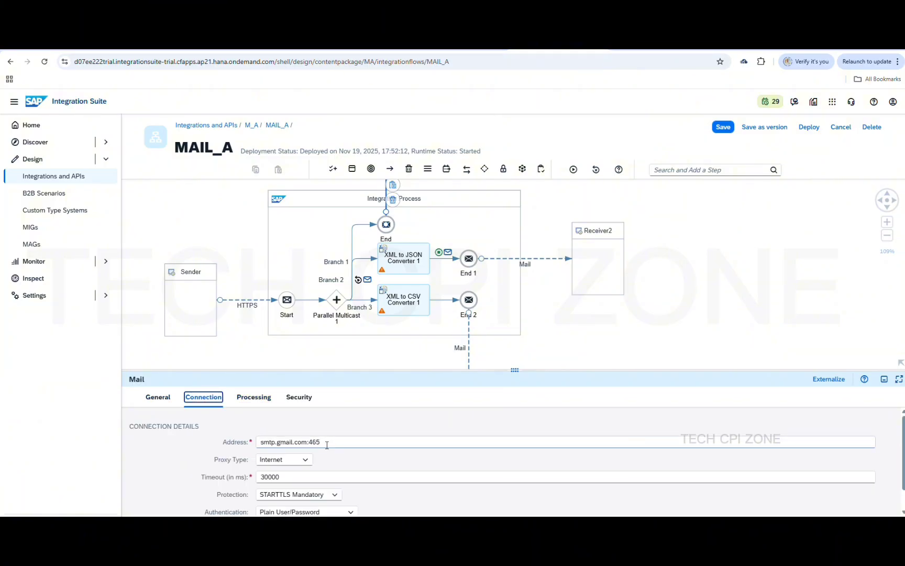
{"action": "left_click", "coordinate": [329, 445]}
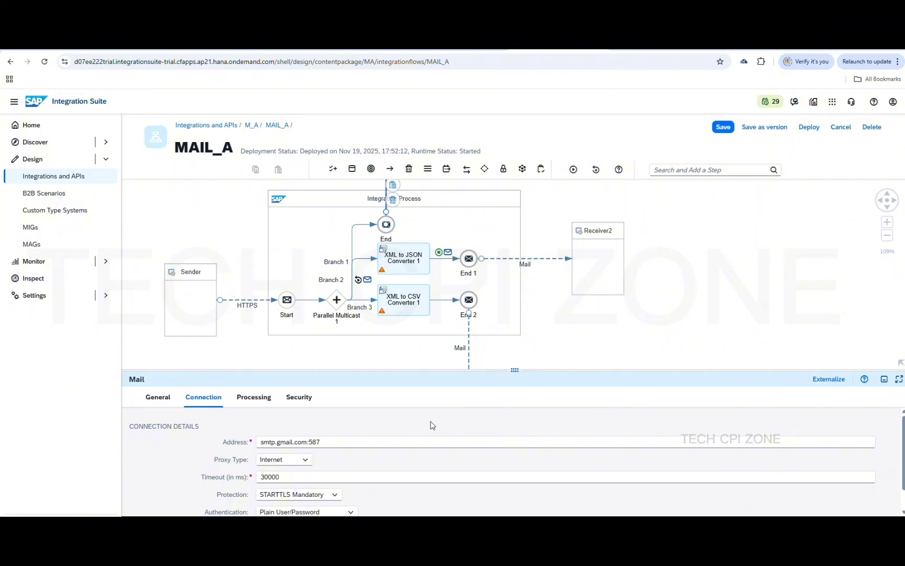
Save MAIL_A and redeploy it to the Cloud Integration runtime
{"action": "left_click", "coordinate": [723, 135]}
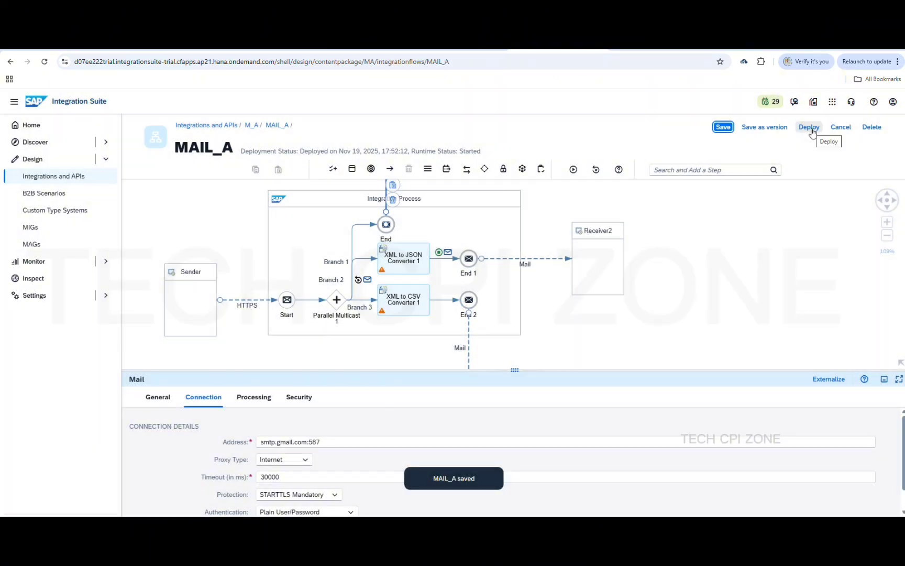
{"action": "left_click", "coordinate": [812, 131]}
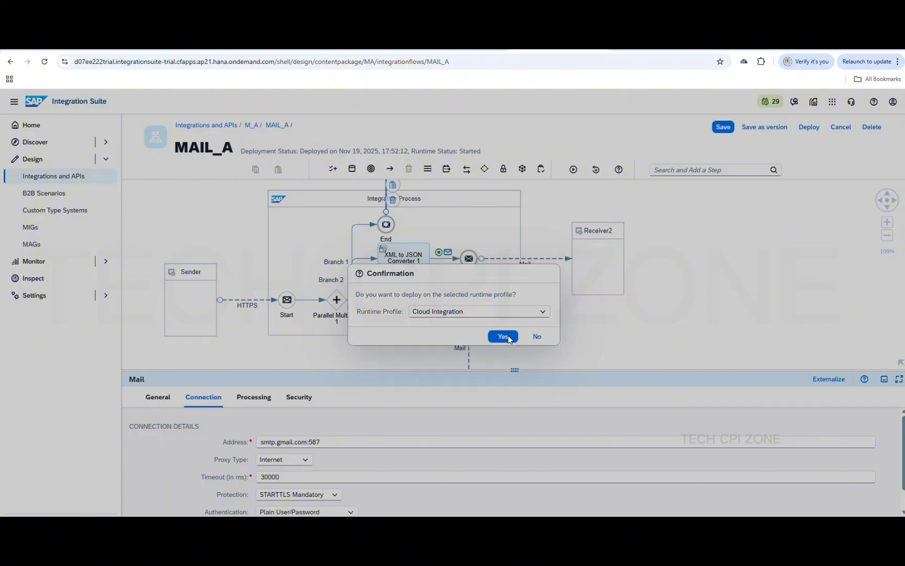
{"action": "left_click", "coordinate": [502, 336]}
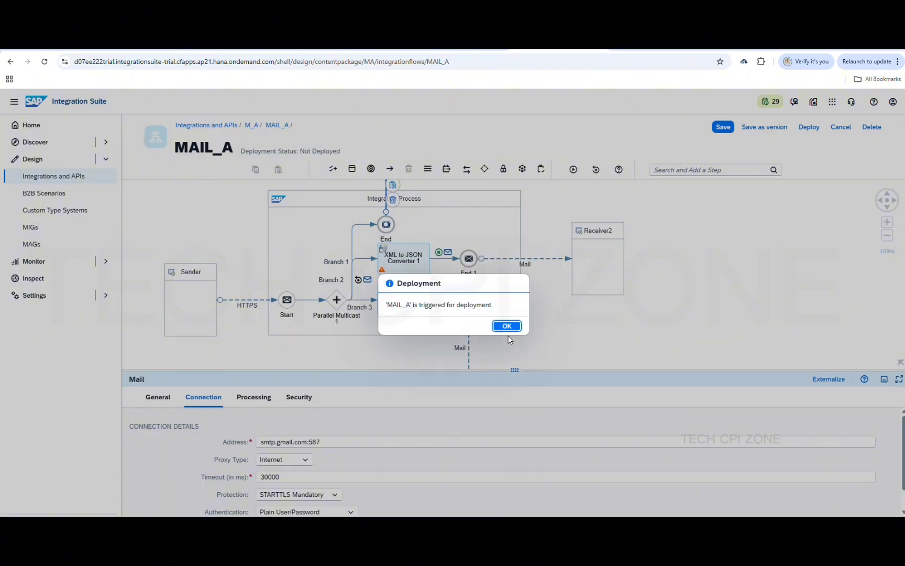
{"action": "left_click", "coordinate": [507, 326]}
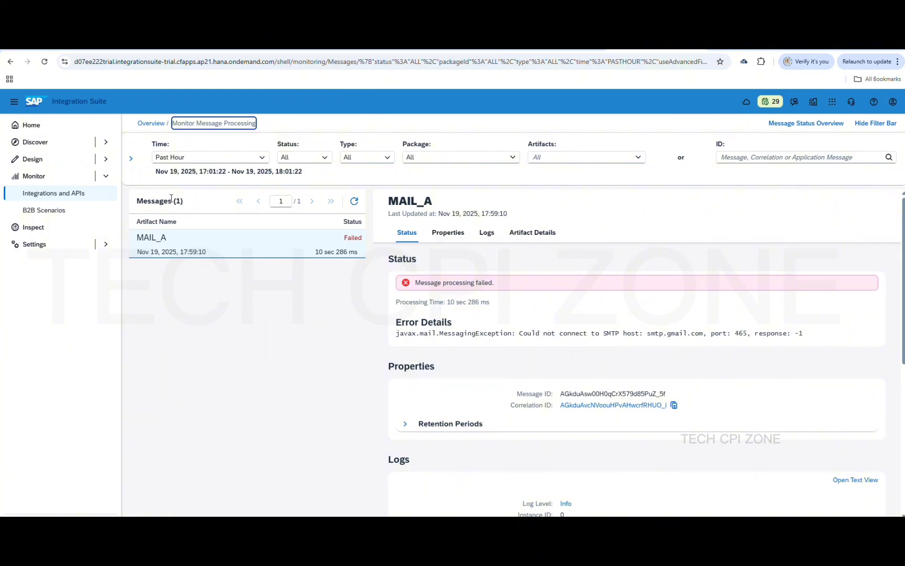
Filter the monitor to Failed Messages only, then bring up the mailA request in Postman
{"action": "left_click", "coordinate": [151, 122]}
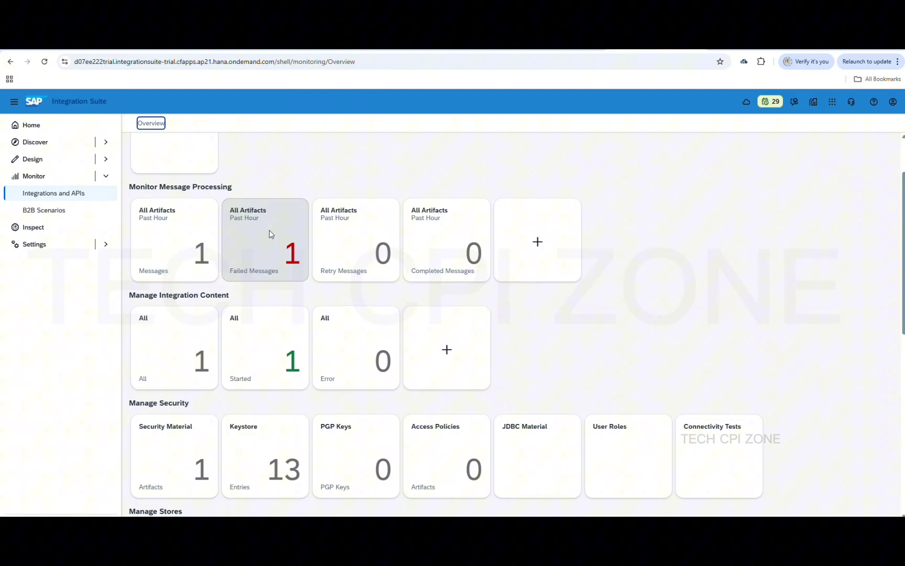
{"action": "left_click", "coordinate": [270, 230]}
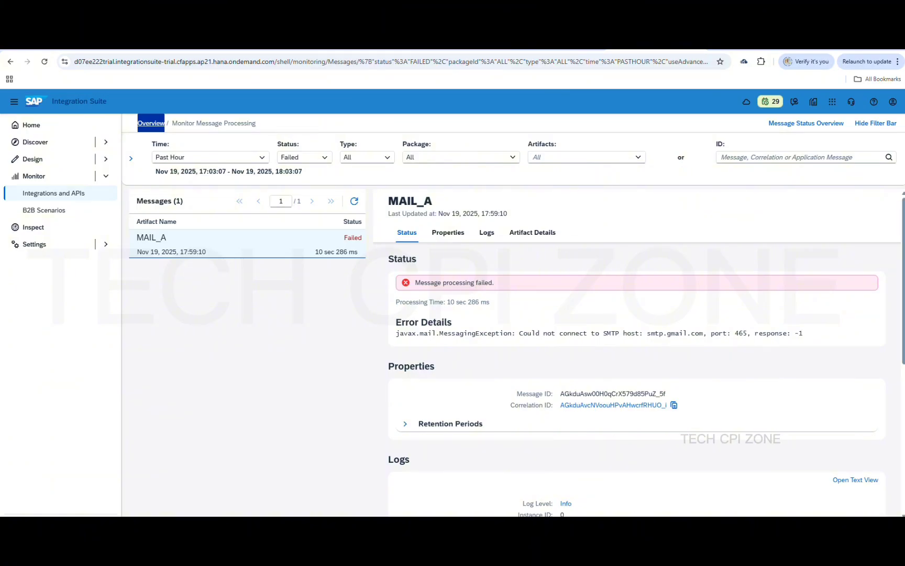
{"action": "mouse_move", "coordinate": [643, 525]}
{"action": "left_click", "coordinate": [642, 479]}
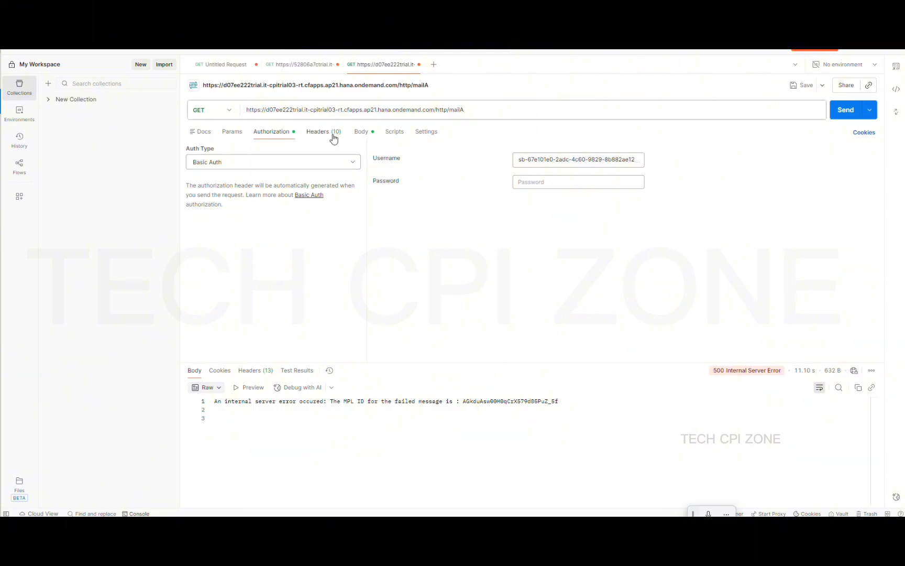
Review the XML Countries body and resend the mailA request
{"action": "left_click", "coordinate": [361, 134]}
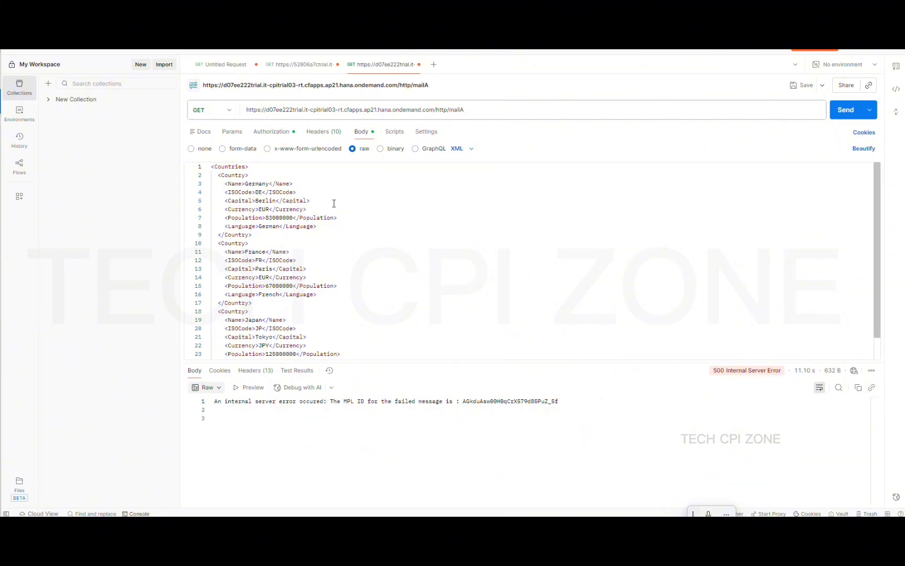
{"action": "scroll", "coordinate": [380, 266], "scroll_direction": "down", "scroll_amount": 2}
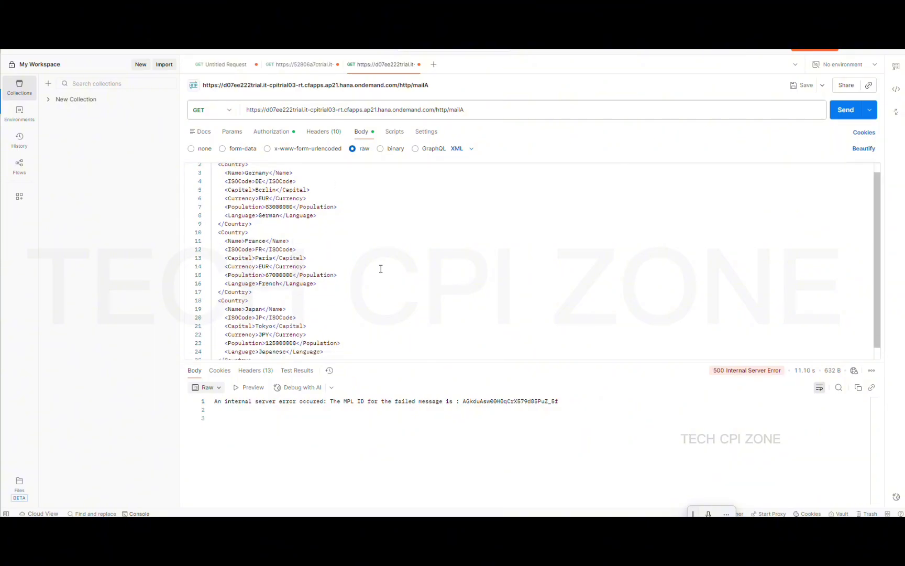
{"action": "left_click", "coordinate": [840, 118]}
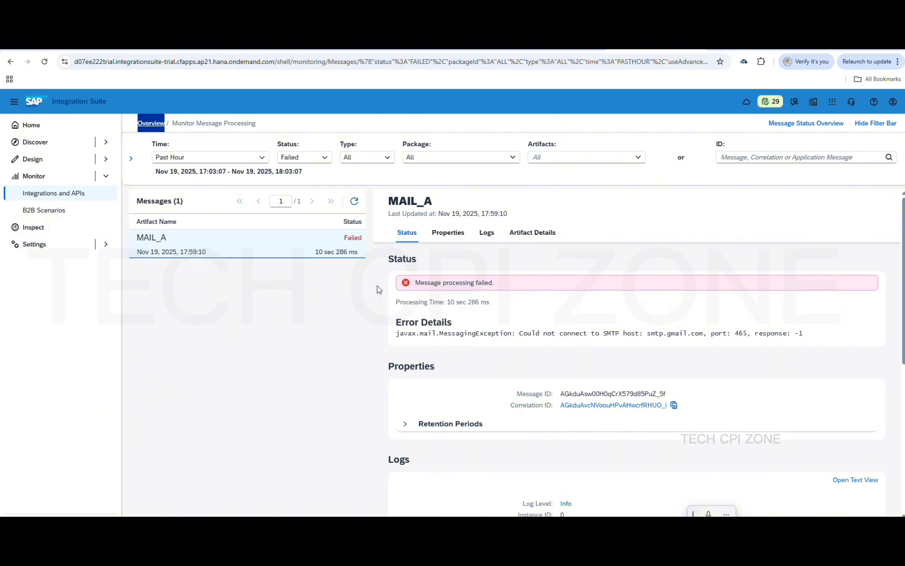
Refresh the failed list, then copy MAIL_A's /http/mailA endpoint from the All integration content list
{"action": "left_click", "coordinate": [355, 202]}
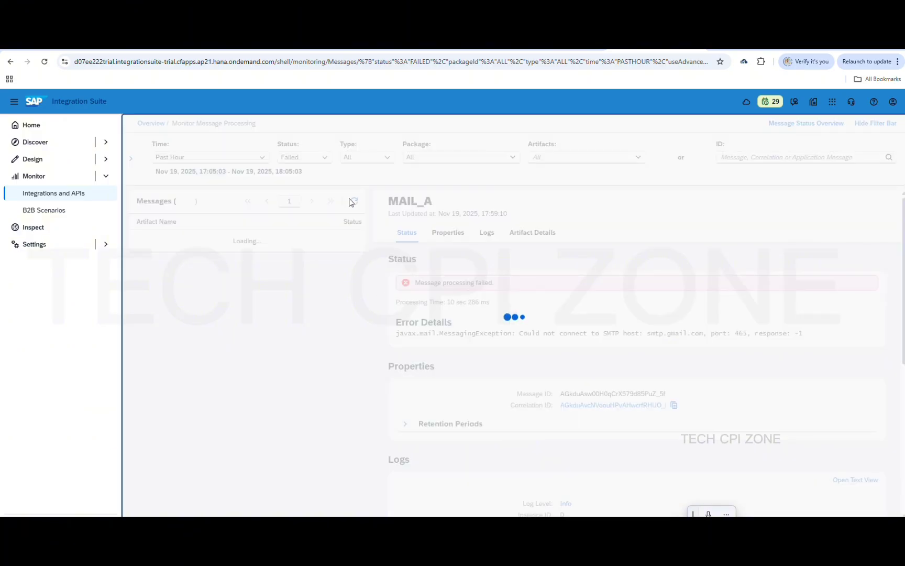
{"action": "left_click", "coordinate": [151, 125]}
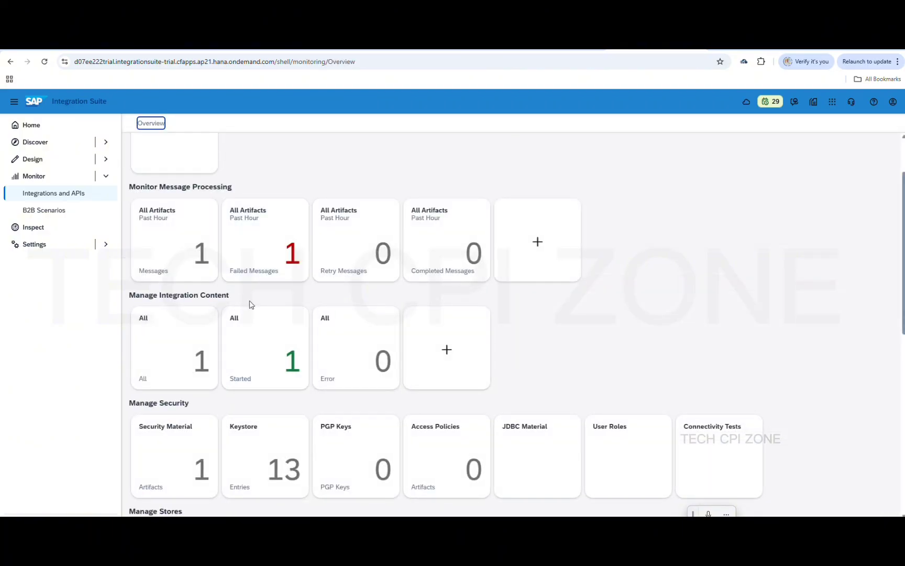
{"action": "left_click", "coordinate": [197, 340]}
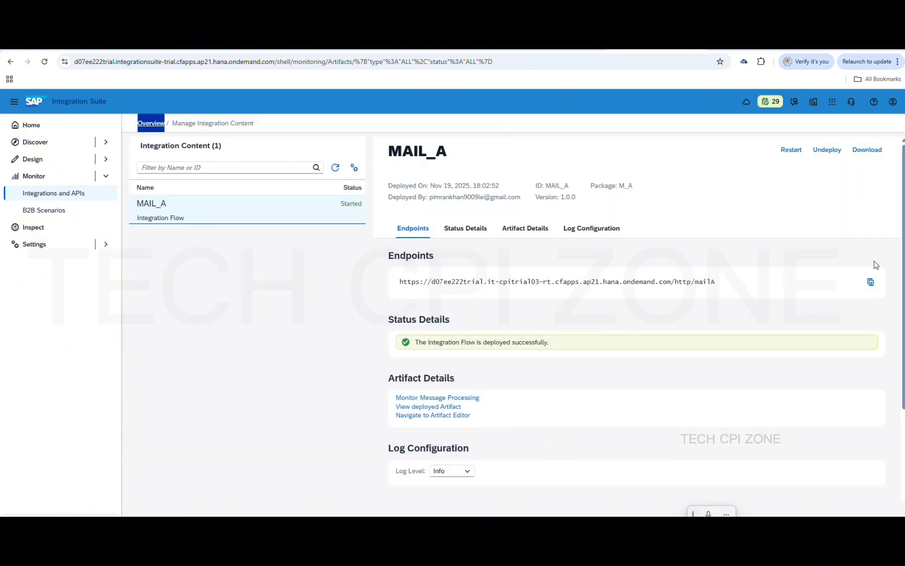
{"action": "left_click", "coordinate": [870, 282]}
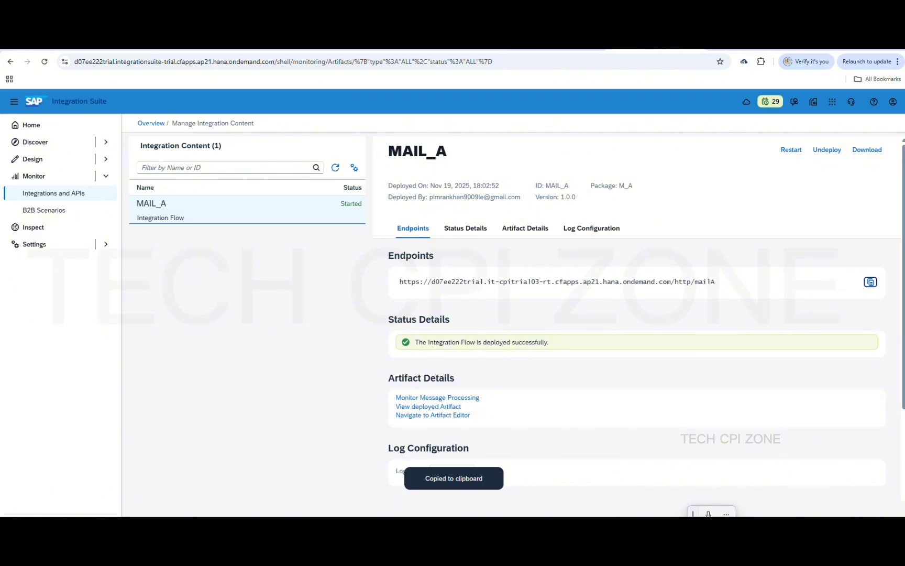
{"action": "mouse_move", "coordinate": [644, 526]}
{"action": "left_click", "coordinate": [644, 487]}
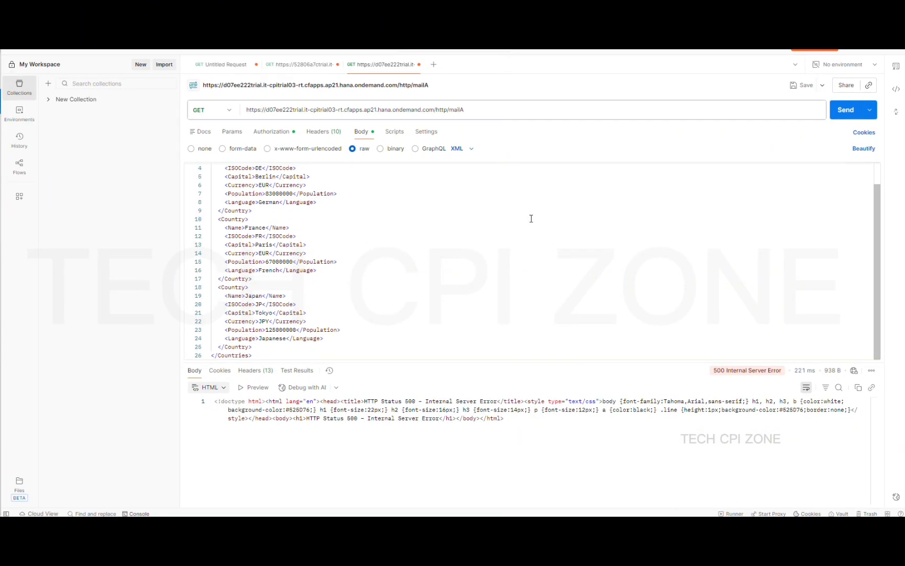
Replace the request URL with the copied MAIL_A endpoint and send it, again getting 500 Internal Server Error
{"action": "left_click", "coordinate": [505, 110]}
{"action": "key", "text": "ctrl+a"}
{"action": "key", "text": "ctrl+v"}
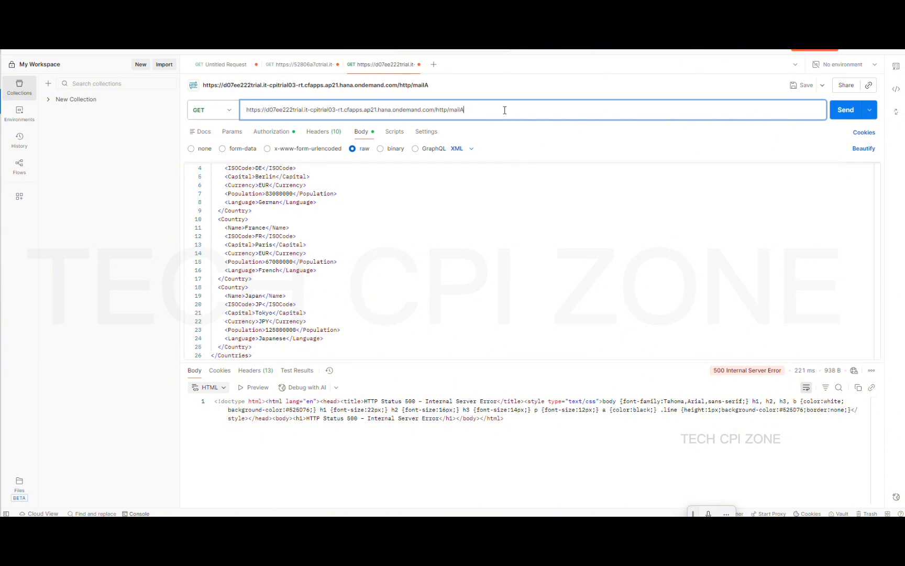
{"action": "left_click", "coordinate": [843, 113]}
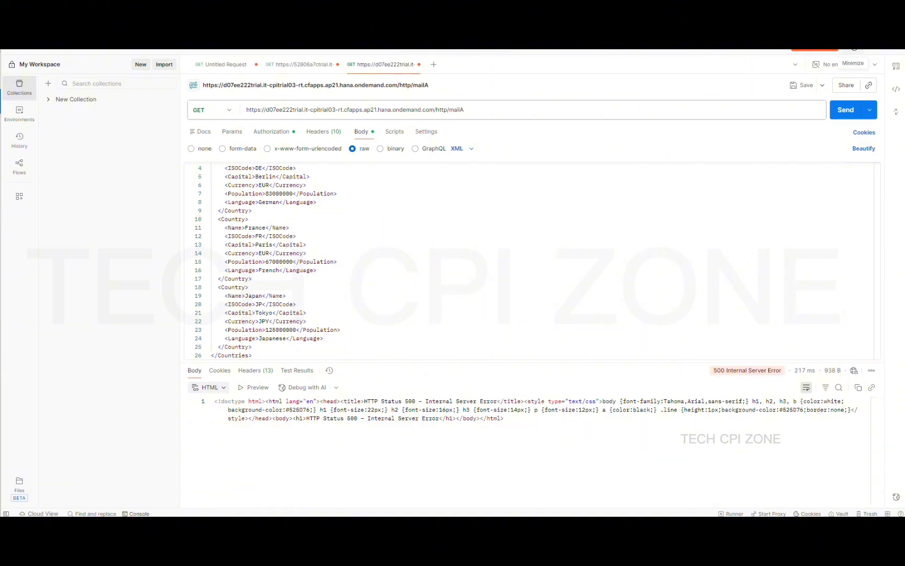
{"action": "left_click", "coordinate": [854, 50]}
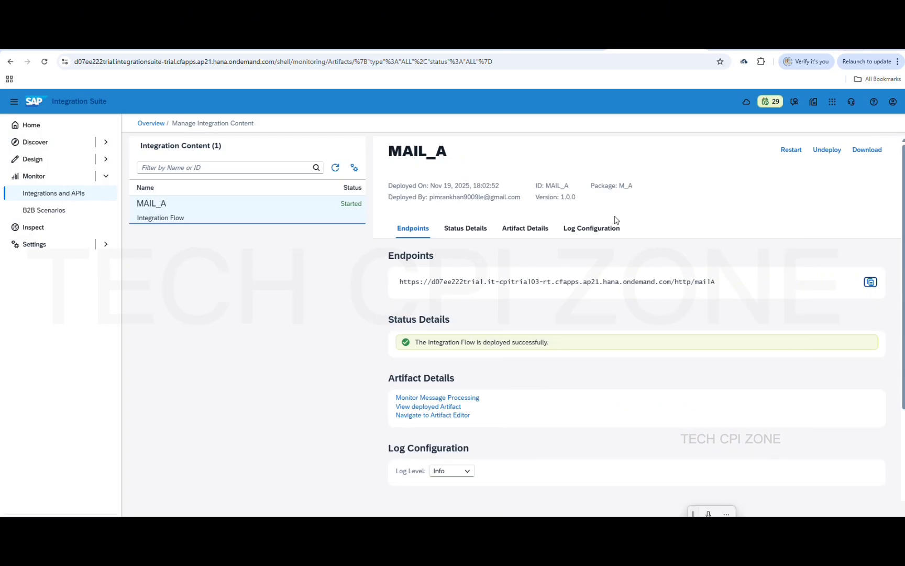
Refresh the Failed Messages list and read MAIL_A's SMTP connection error, then return to Overview
{"action": "left_click", "coordinate": [150, 124]}
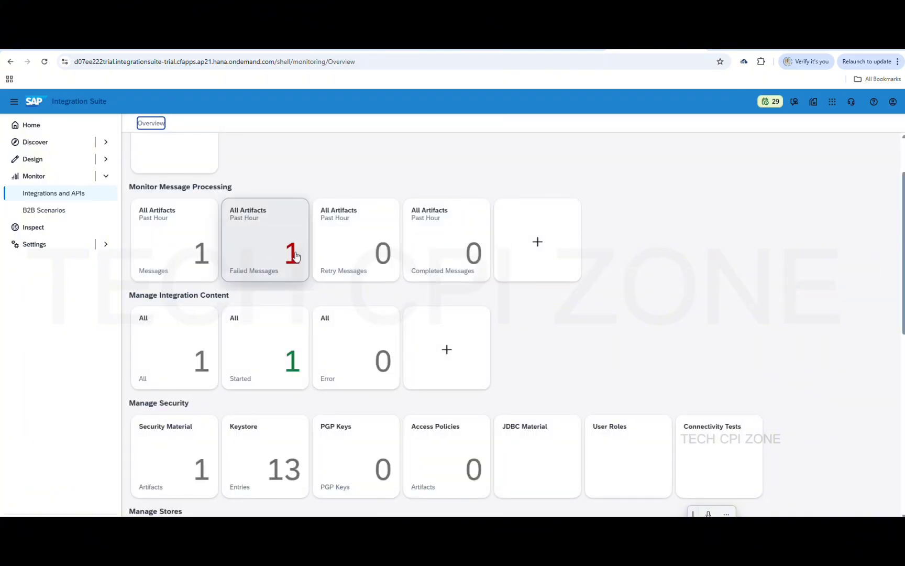
{"action": "left_click", "coordinate": [295, 254]}
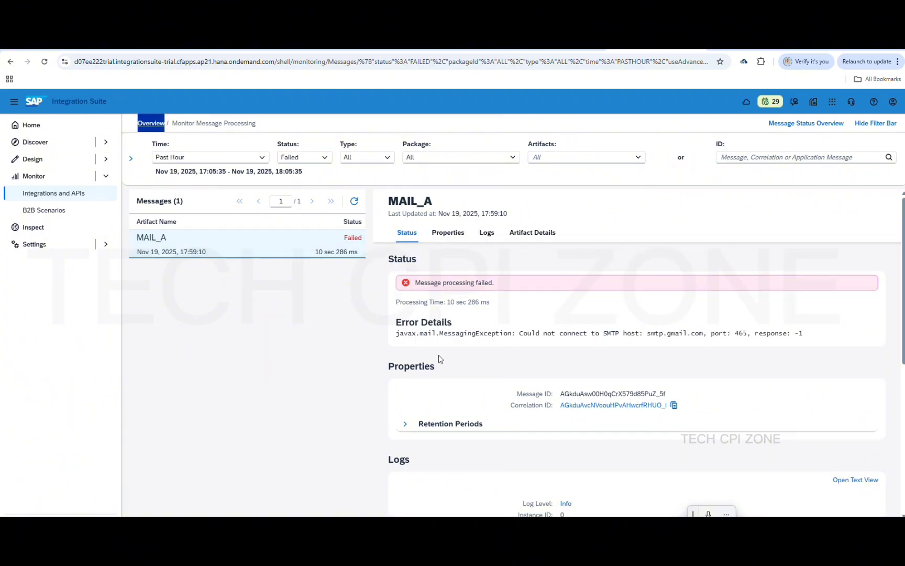
{"action": "left_click", "coordinate": [354, 207]}
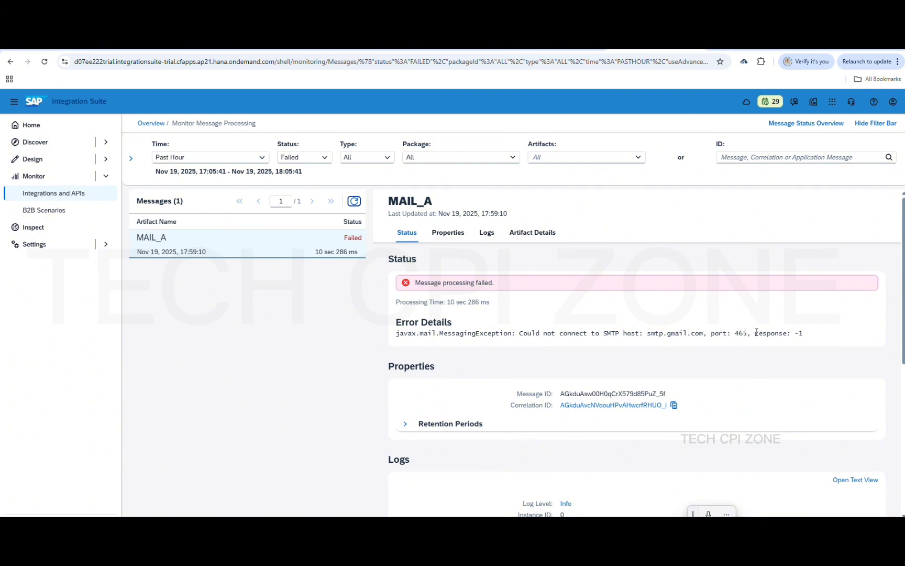
{"action": "scroll", "coordinate": [469, 413], "scroll_direction": "down", "scroll_amount": 3}
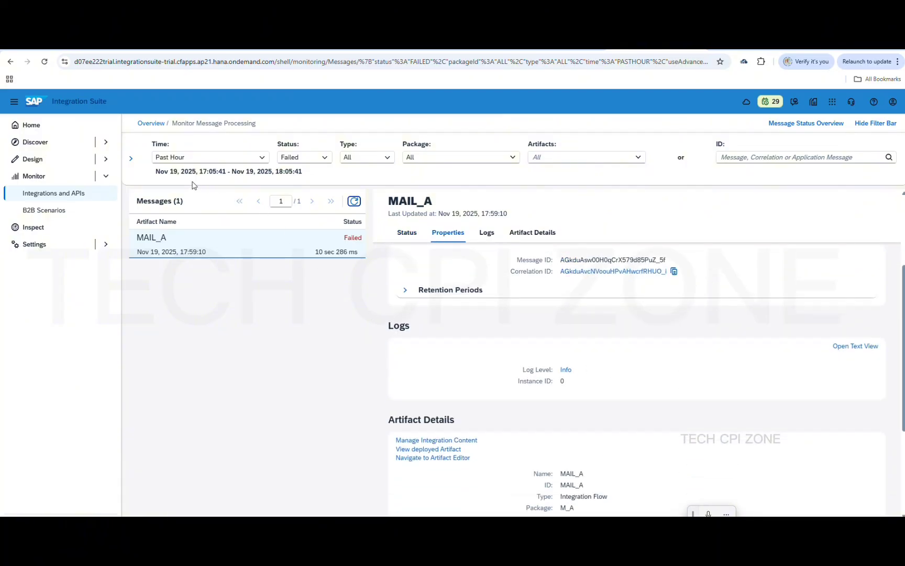
{"action": "left_click", "coordinate": [151, 123]}
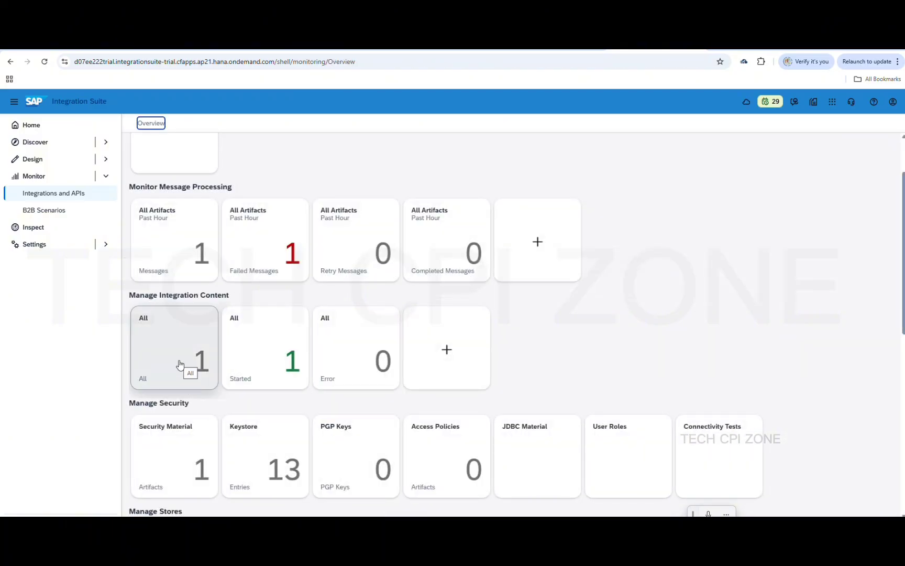
Change MAIL_A's log level from Info to Trace in the All integration content list
{"action": "left_click", "coordinate": [179, 365]}
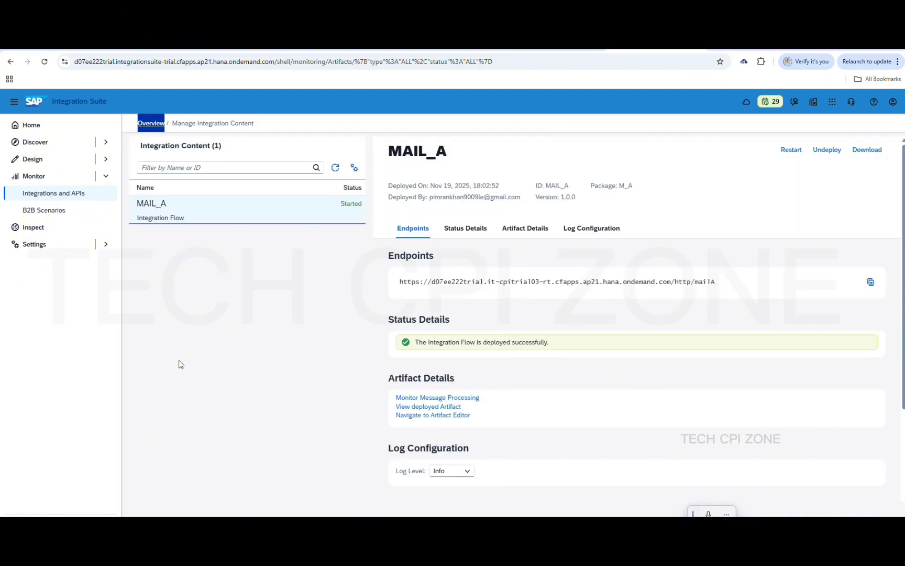
{"action": "left_click", "coordinate": [464, 471]}
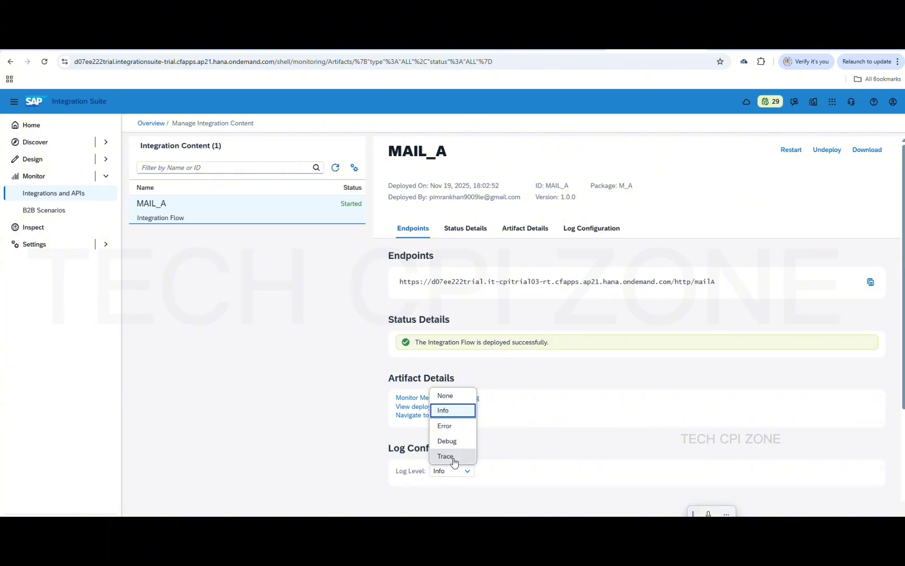
{"action": "left_click", "coordinate": [454, 457]}
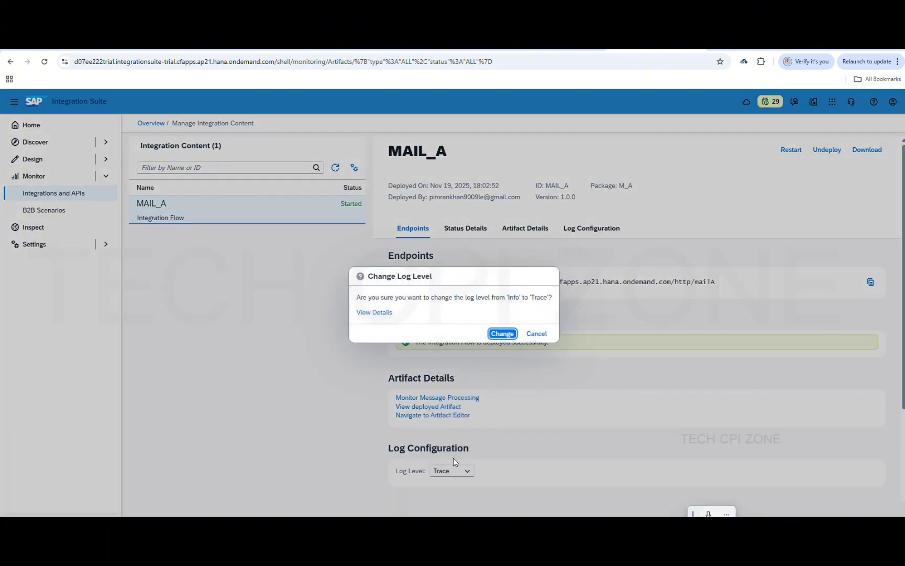
{"action": "left_click", "coordinate": [504, 334]}
{"action": "scroll", "coordinate": [509, 431], "scroll_direction": "down", "scroll_amount": 2}
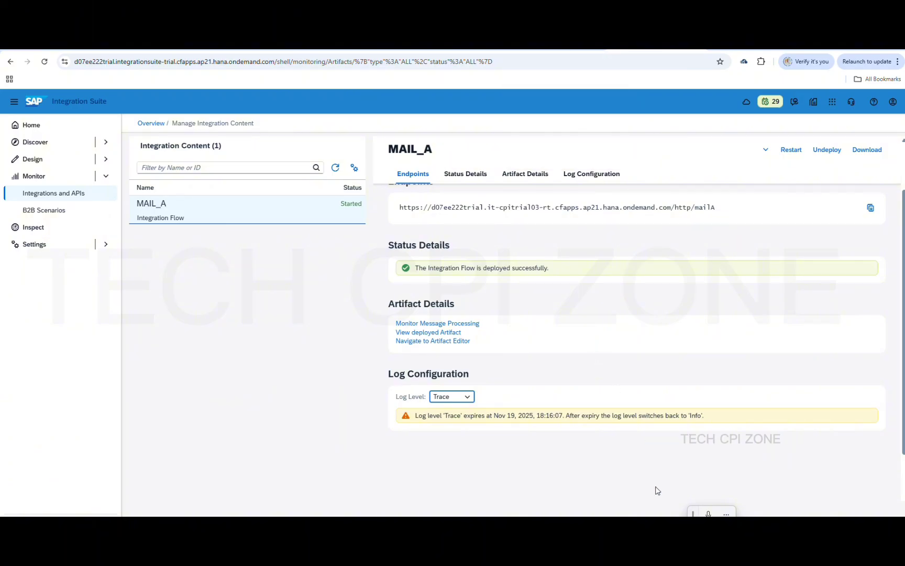
{"action": "left_click", "coordinate": [644, 527]}
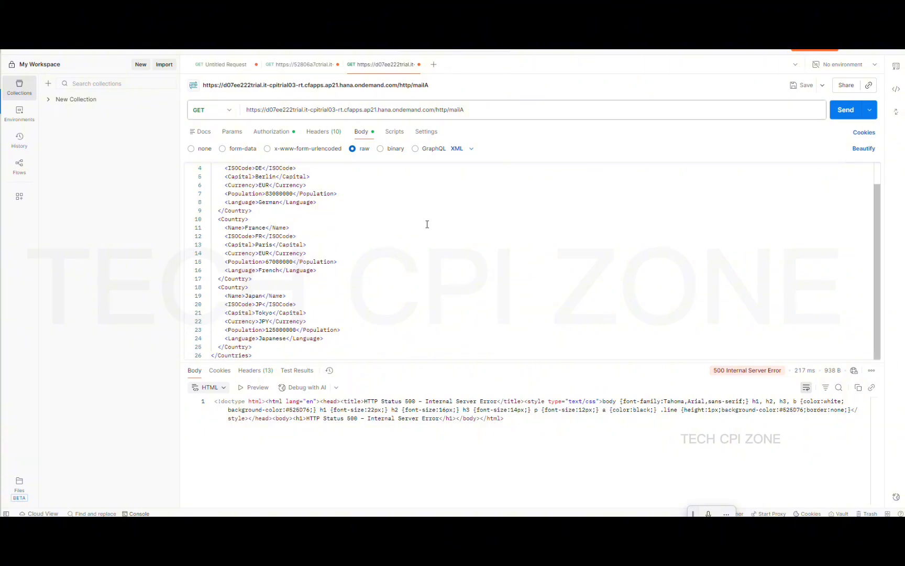
Check the mailA request's Basic Auth settings and copy the '500 Internal Server Error' status text
{"action": "left_click", "coordinate": [272, 132]}
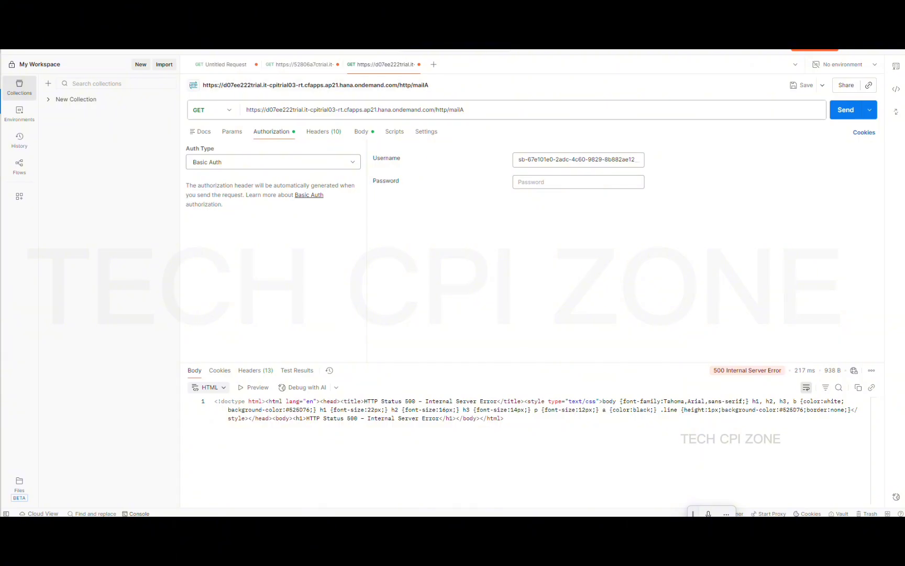
{"action": "mouse_move", "coordinate": [713, 373]}
{"action": "left_click_drag", "start_coordinate": [713, 371], "coordinate": [788, 375]}
{"action": "key", "text": "ctrl+c"}
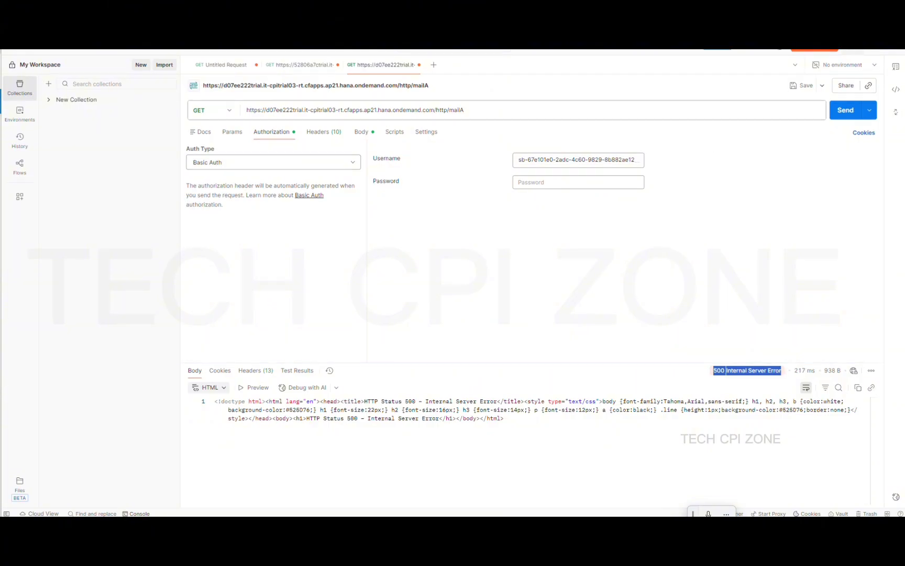
{"action": "key", "text": "alt+Tab"}
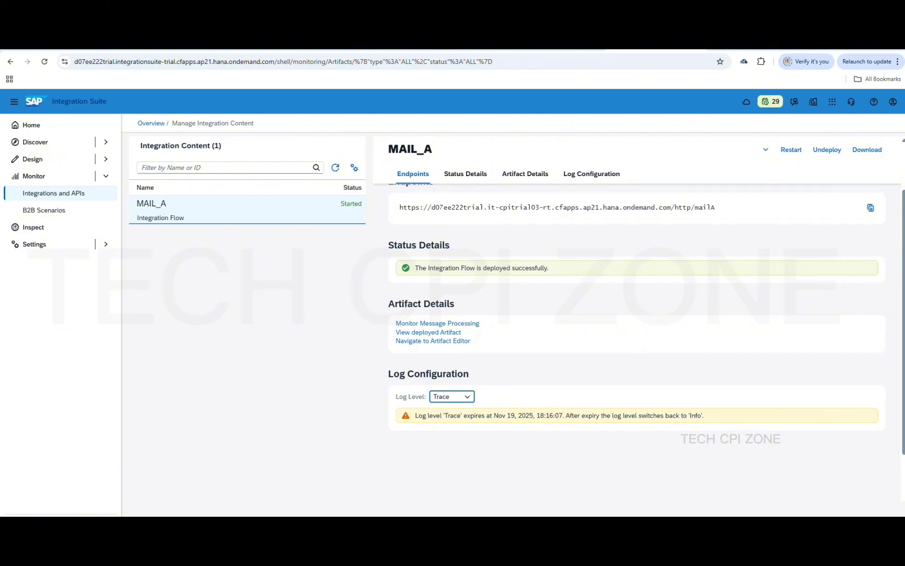
Google the pasted '500 Internal Server Error' text and expand the AI Overview
{"action": "key", "text": "ctrl+t"}
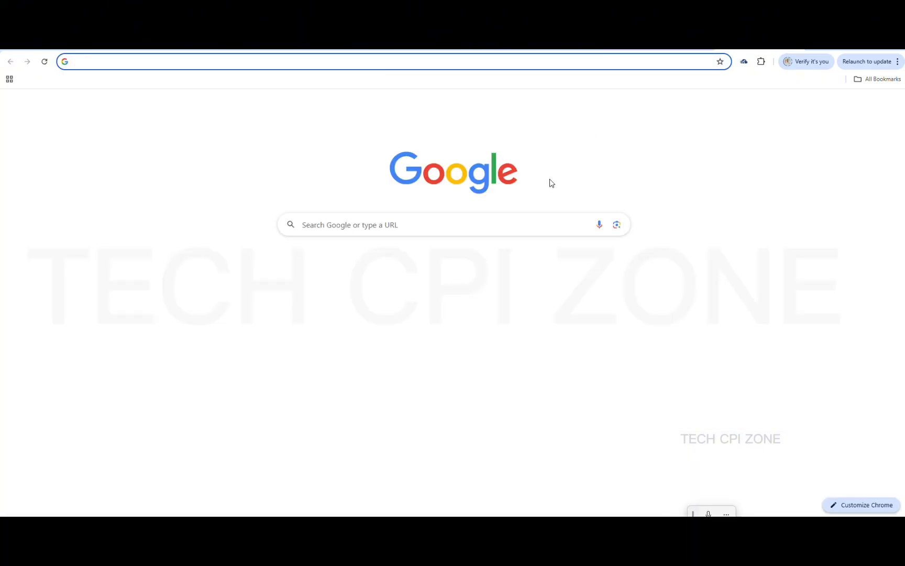
{"action": "left_click", "coordinate": [514, 216]}
{"action": "key", "text": "ctrl+v"}
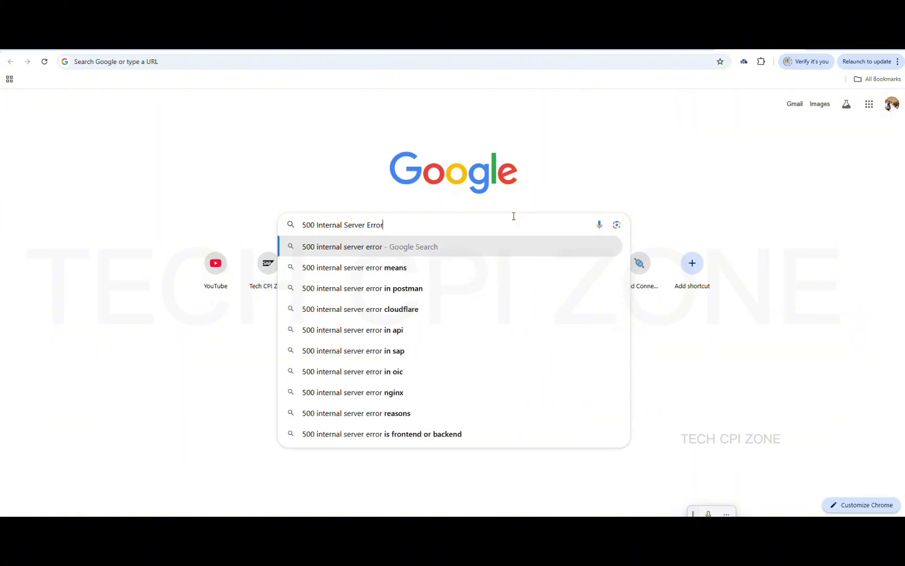
{"action": "key", "text": "Return"}
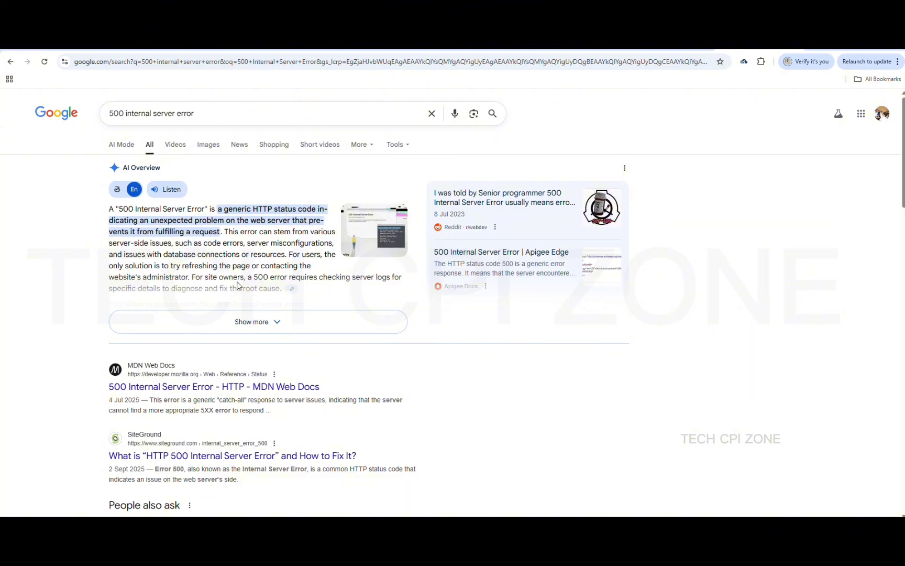
{"action": "left_click", "coordinate": [263, 322]}
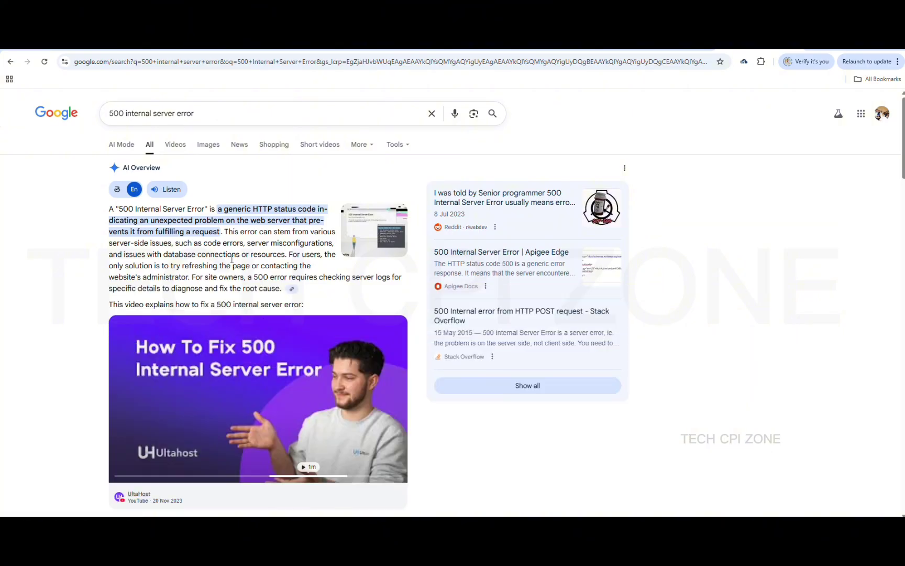
Refine the search to '500 internal server error SAP CPI'
{"action": "left_click", "coordinate": [220, 113]}
{"action": "type", "text": "SA"}
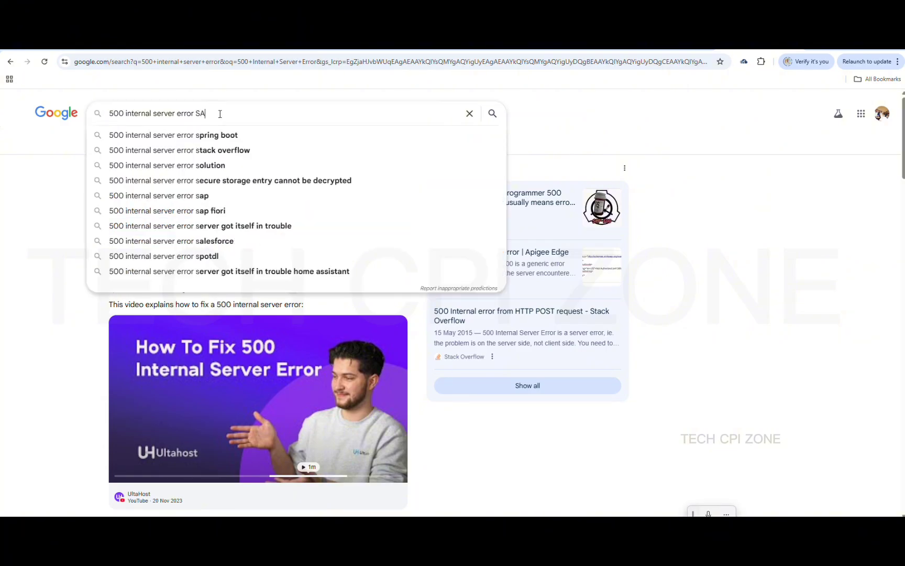
{"action": "type", "text": "P CPI"}
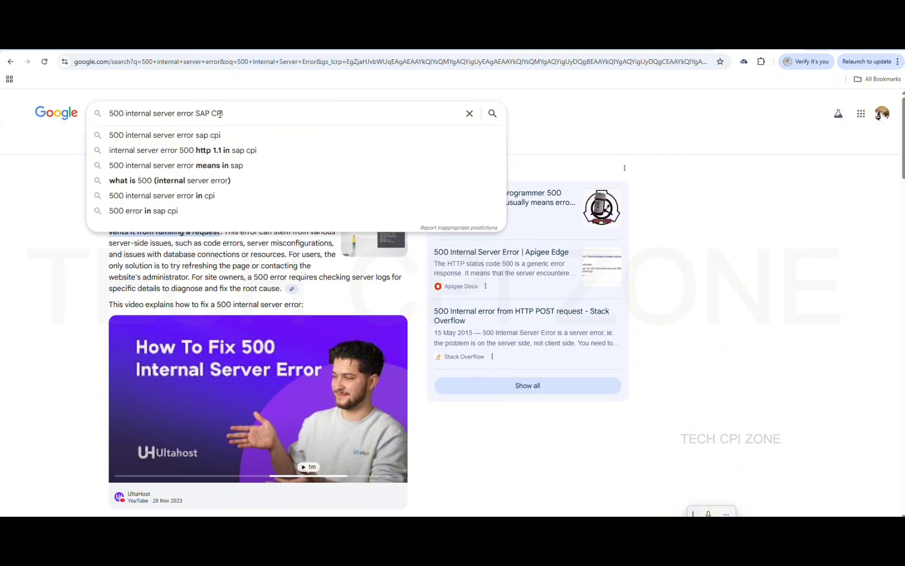
{"action": "key", "text": "Return"}
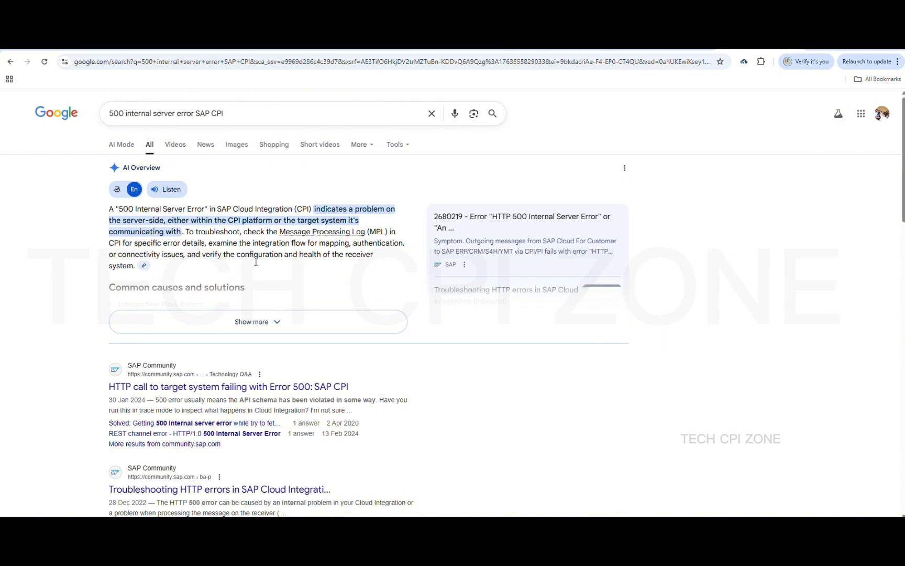
Read the SAP Community HTTP Error 500 thread, then return to the MAIL_A Integration Suite tab
{"action": "left_click", "coordinate": [271, 388]}
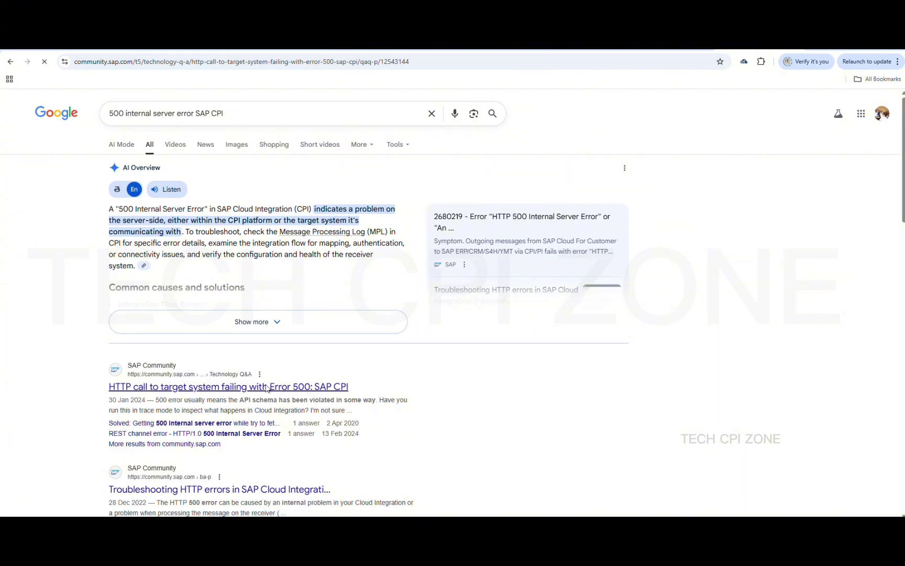
{"action": "scroll", "coordinate": [335, 361], "scroll_direction": "down", "scroll_amount": 2}
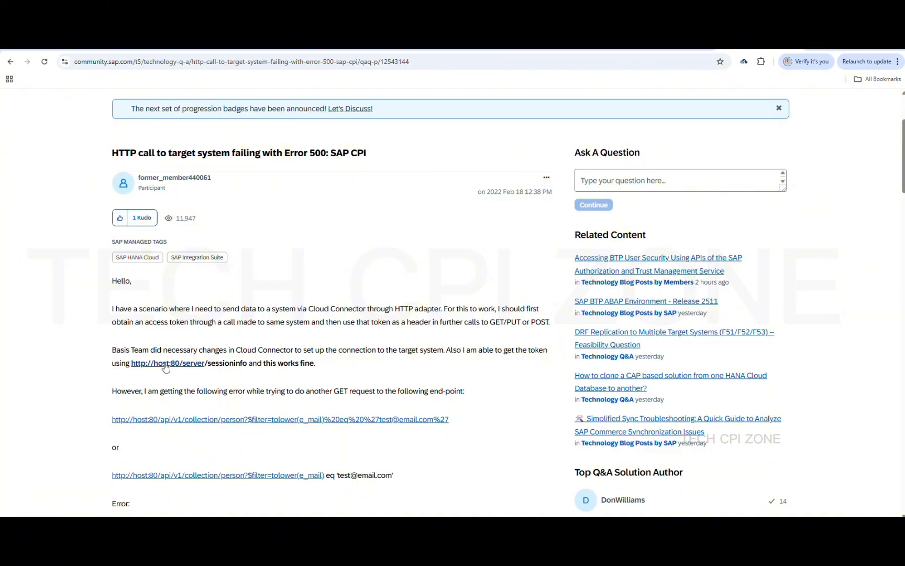
{"action": "scroll", "coordinate": [255, 350], "scroll_direction": "down", "scroll_amount": 2}
{"action": "scroll", "coordinate": [254, 351], "scroll_direction": "down", "scroll_amount": 3}
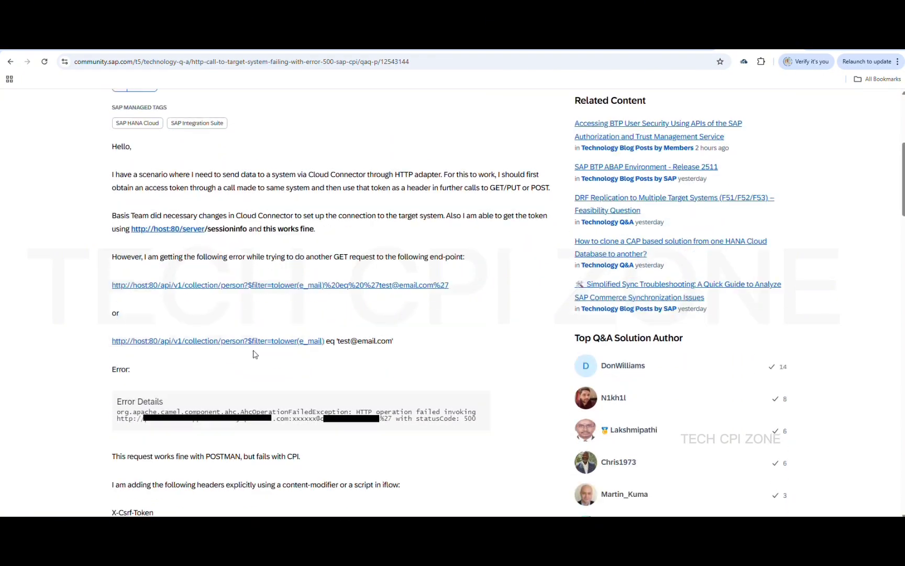
{"action": "scroll", "coordinate": [254, 350], "scroll_direction": "up", "scroll_amount": 5}
{"action": "scroll", "coordinate": [254, 350], "scroll_direction": "up", "scroll_amount": 1}
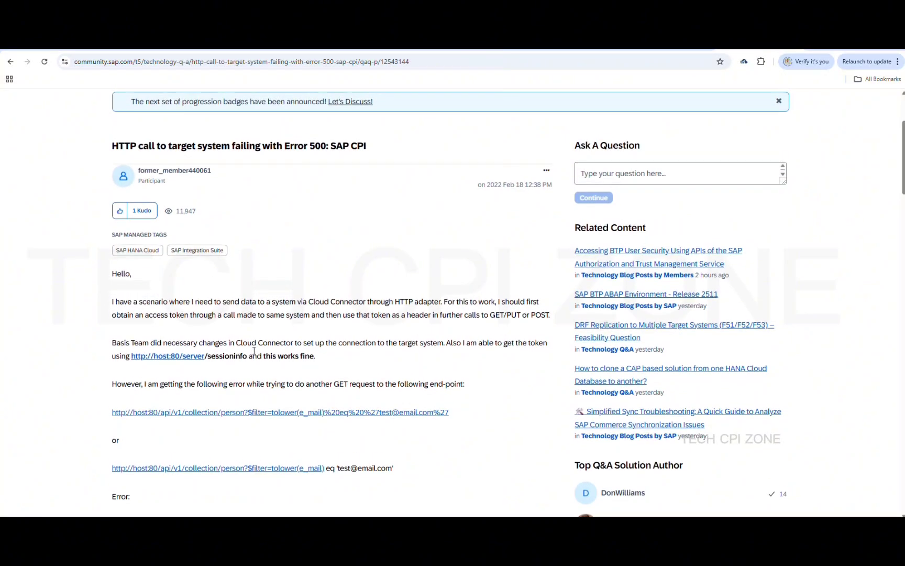
{"action": "scroll", "coordinate": [424, 251], "scroll_direction": "up", "scroll_amount": 3}
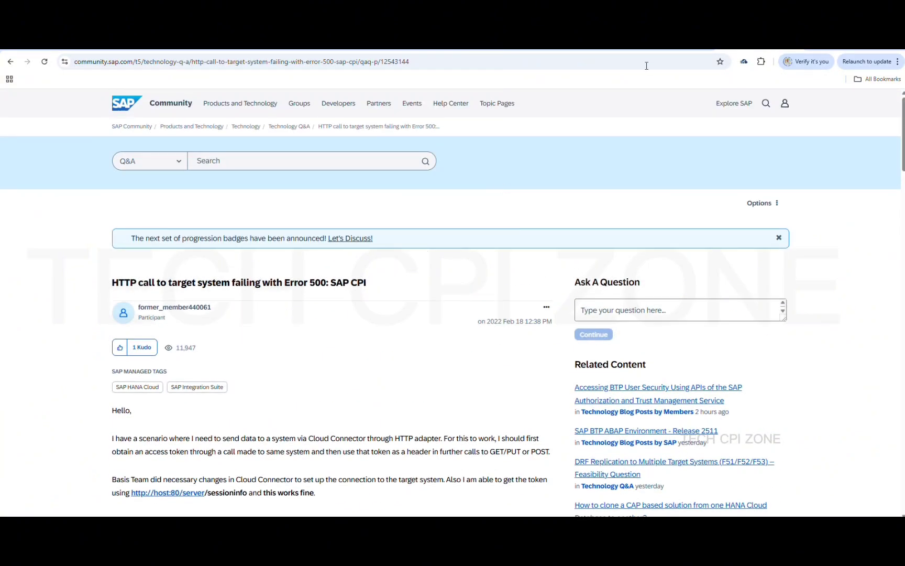
{"action": "left_click", "coordinate": [573, 47]}
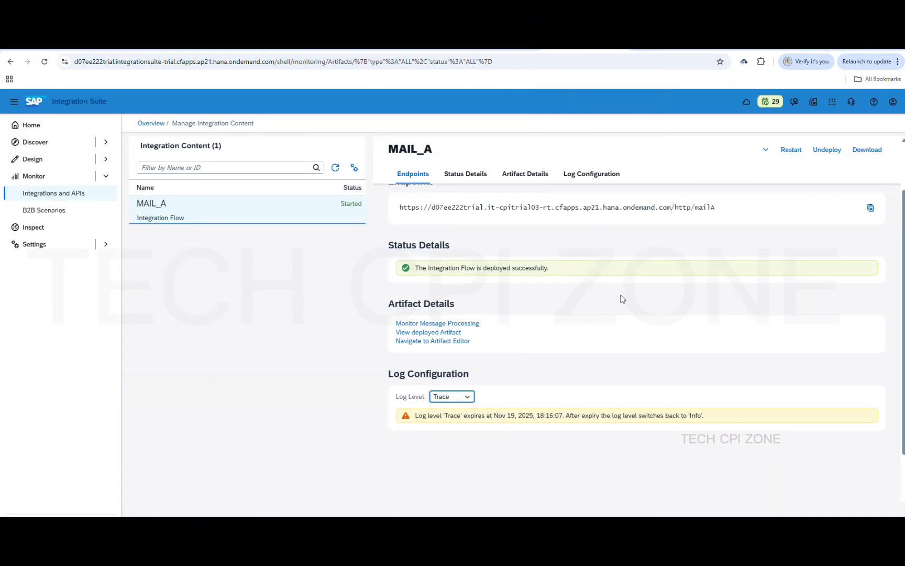
Resend the mailA request from Postman and minimize Postman
{"action": "left_click", "coordinate": [648, 528]}
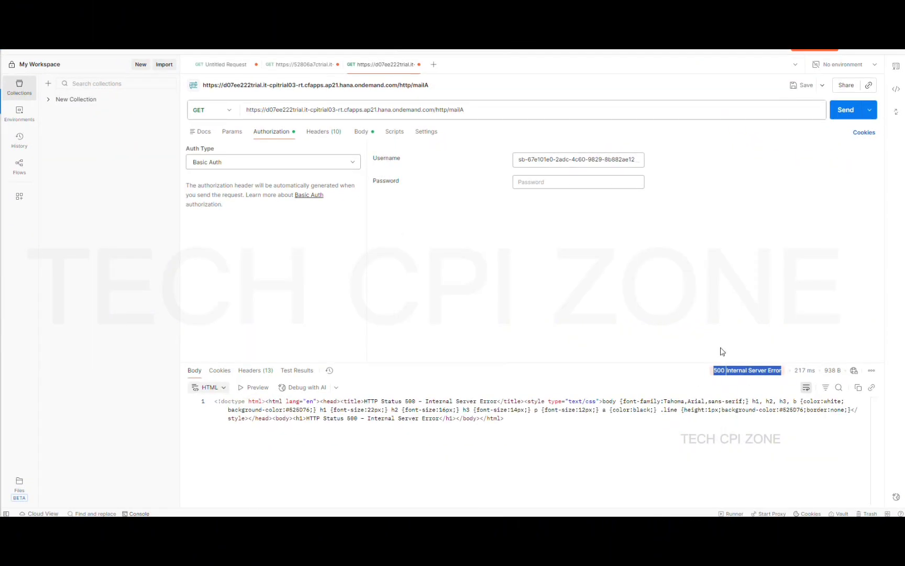
{"action": "left_click", "coordinate": [844, 115]}
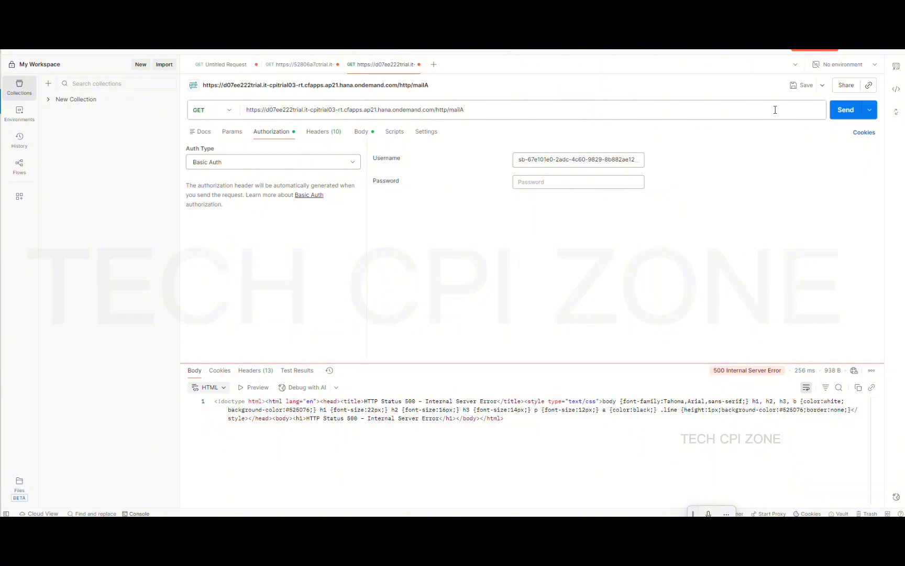
{"action": "left_click", "coordinate": [853, 44]}
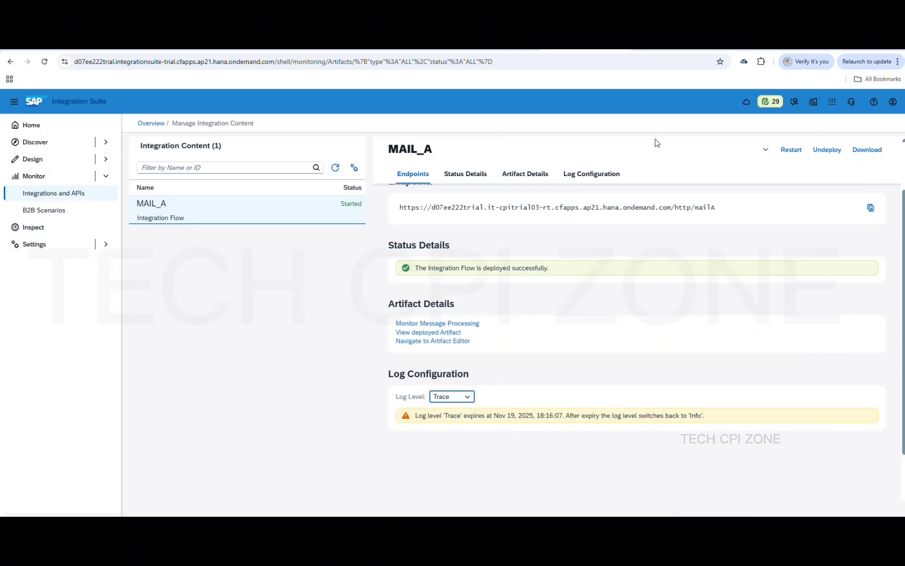
Review all messages from the past hour in the monitor, reloading the list
{"action": "left_click", "coordinate": [153, 124]}
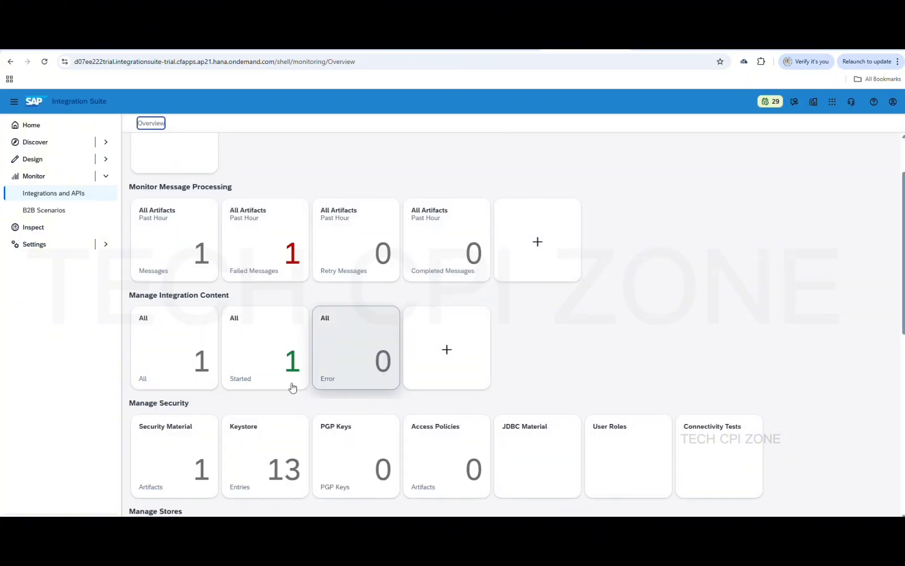
{"action": "left_click", "coordinate": [197, 264]}
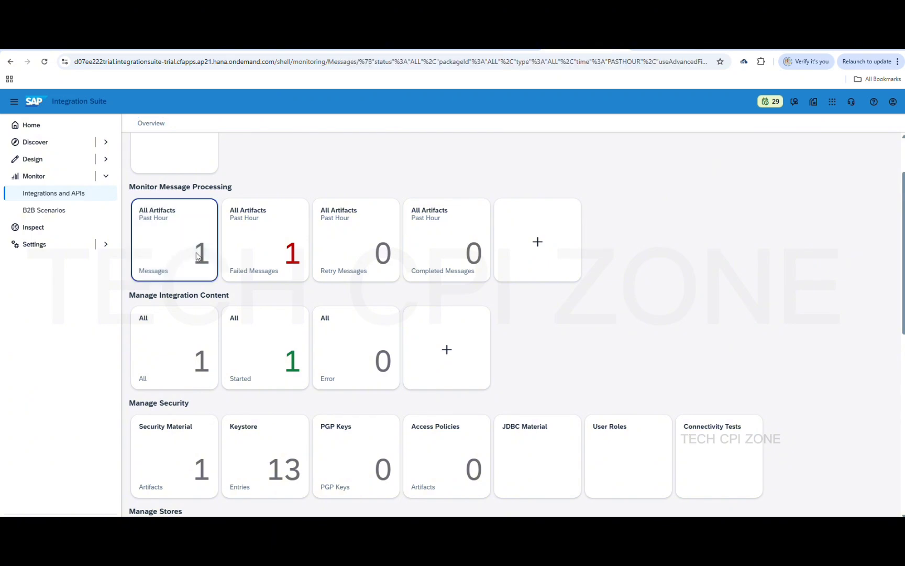
{"action": "scroll", "coordinate": [515, 420], "scroll_direction": "down", "scroll_amount": 3}
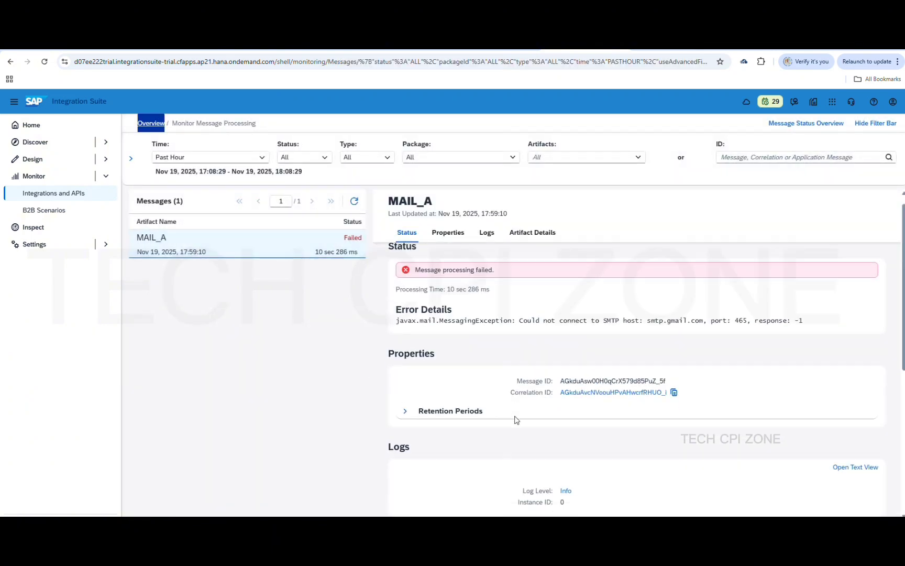
{"action": "scroll", "coordinate": [515, 420], "scroll_direction": "up", "scroll_amount": 3}
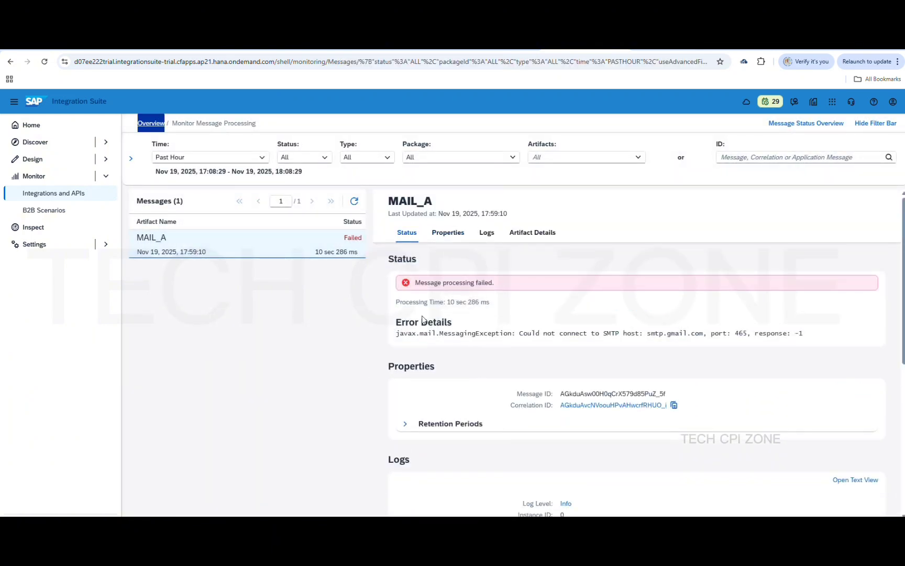
{"action": "left_click", "coordinate": [354, 201]}
{"action": "scroll", "coordinate": [487, 413], "scroll_direction": "down", "scroll_amount": 2}
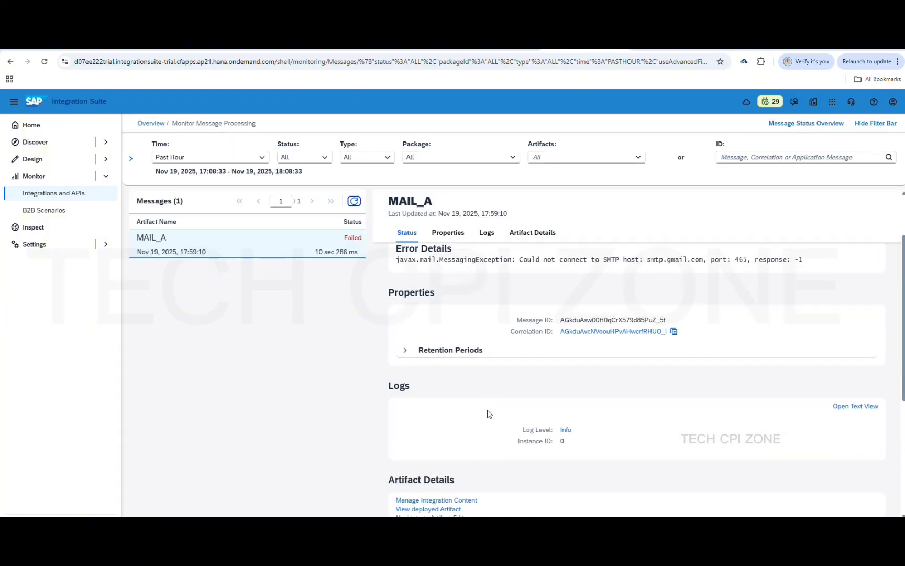
{"action": "scroll", "coordinate": [487, 414], "scroll_direction": "up", "scroll_amount": 2}
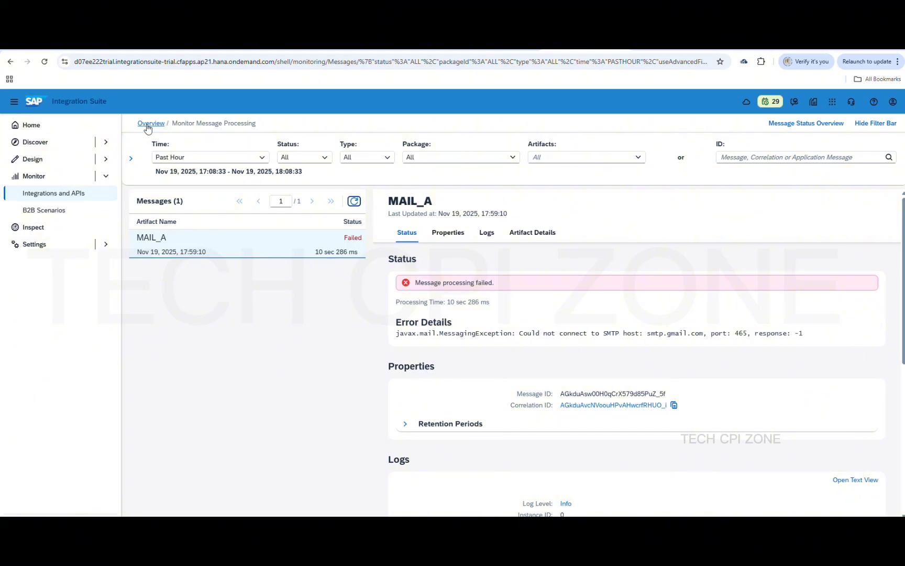
Check the failed MAIL_A message's SMTP connection error, then open the deployed integration content list
{"action": "left_click", "coordinate": [151, 124]}
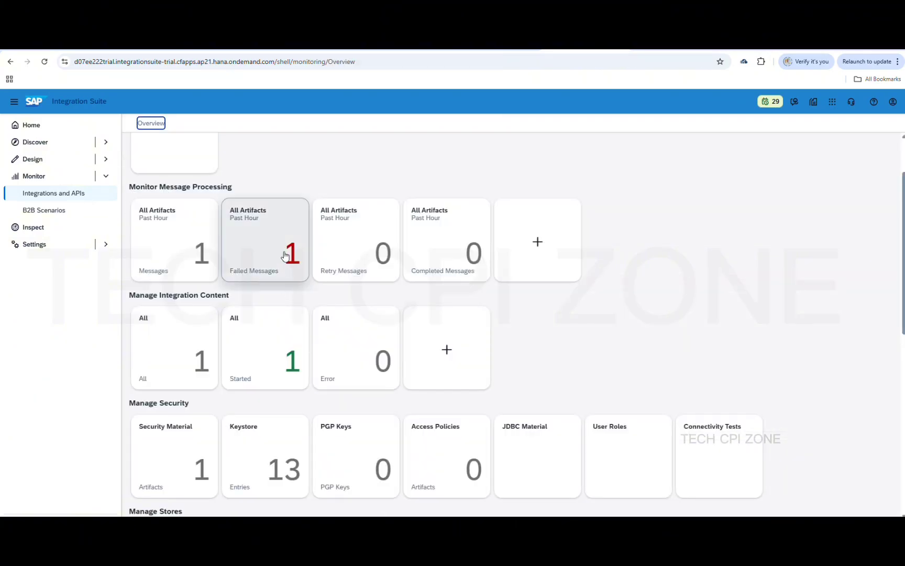
{"action": "left_click", "coordinate": [285, 255]}
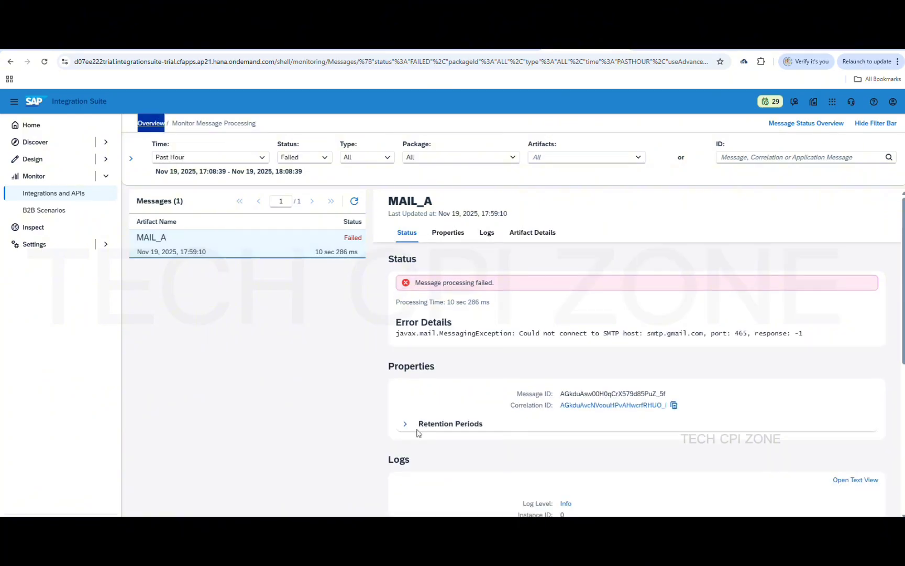
{"action": "scroll", "coordinate": [529, 448], "scroll_direction": "down", "scroll_amount": 2}
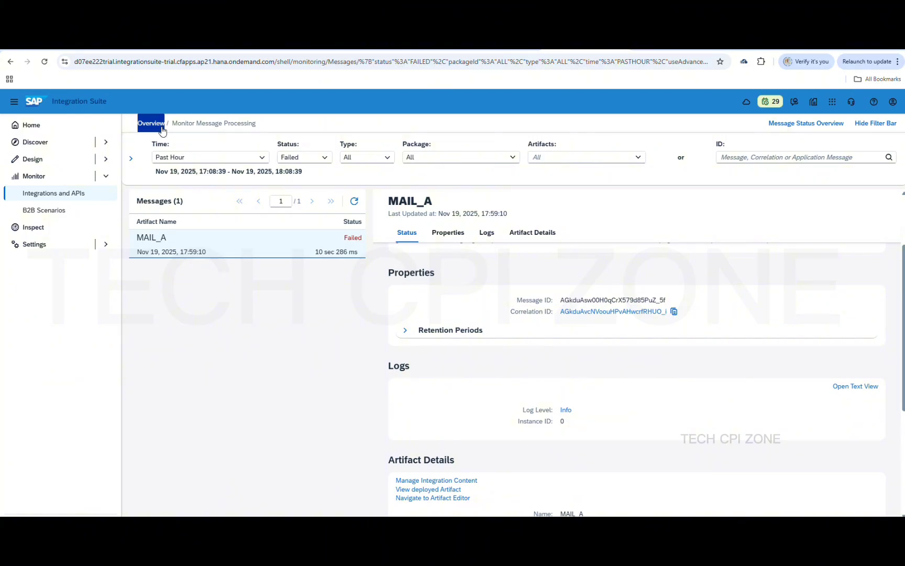
{"action": "left_click", "coordinate": [157, 124]}
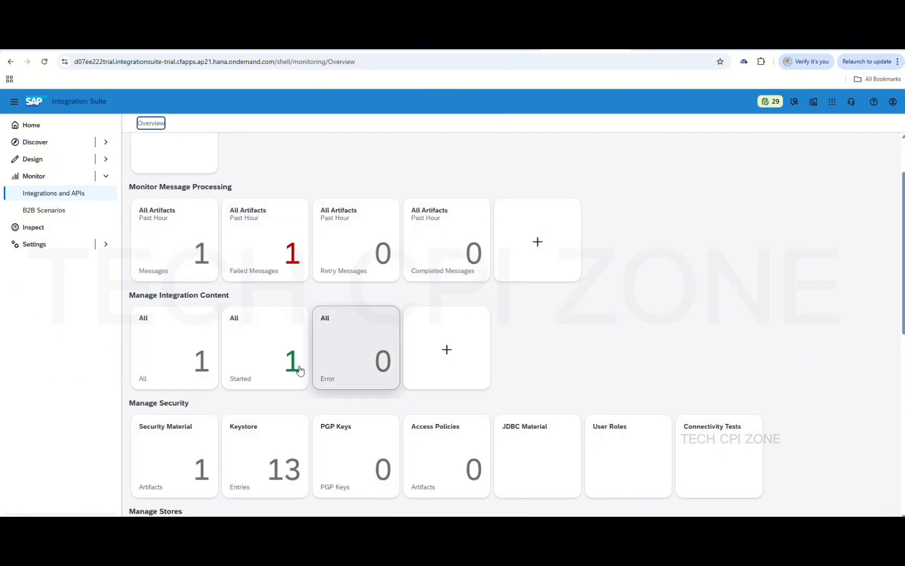
{"action": "left_click", "coordinate": [177, 329]}
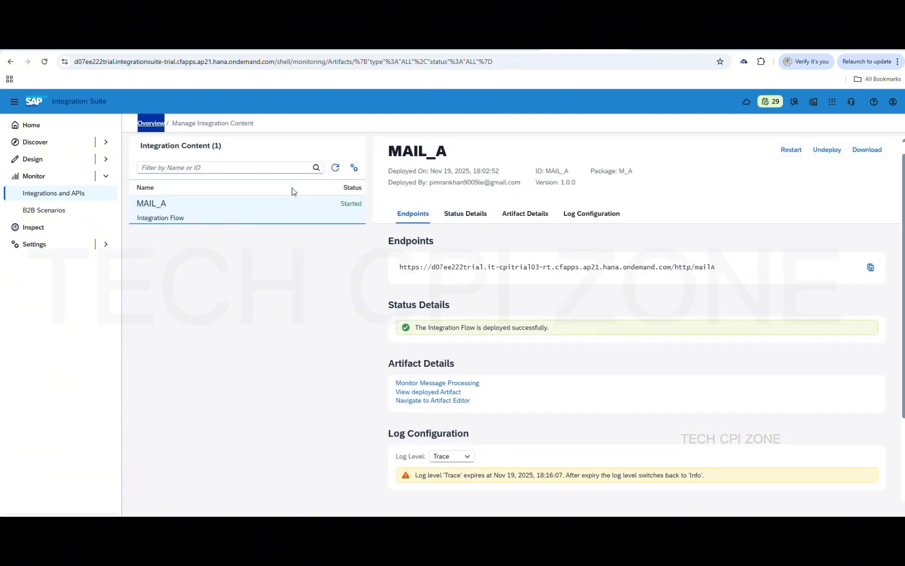
Copy the MAIL_A endpoint URL and select the clientsecret value from the BTP service key credentials
{"action": "left_click", "coordinate": [870, 268]}
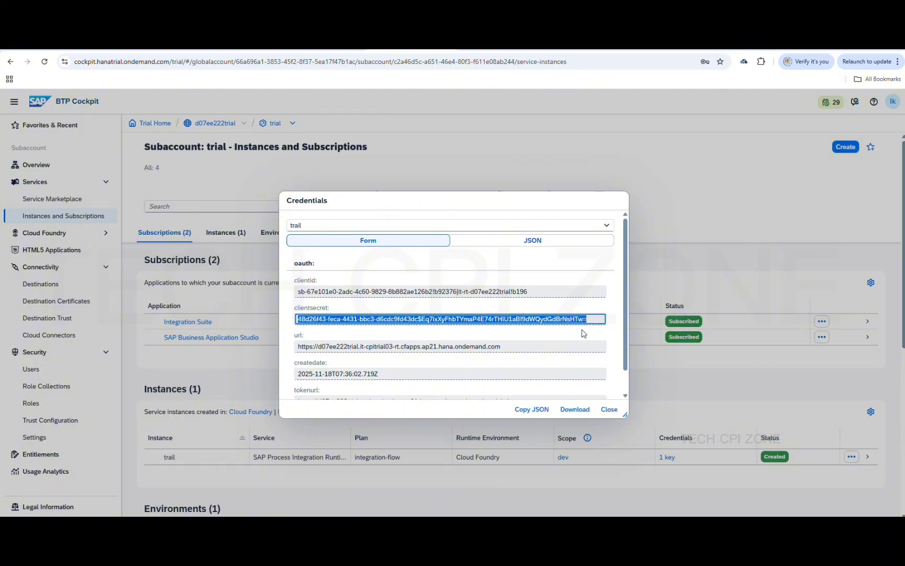
{"action": "left_click", "coordinate": [596, 319]}
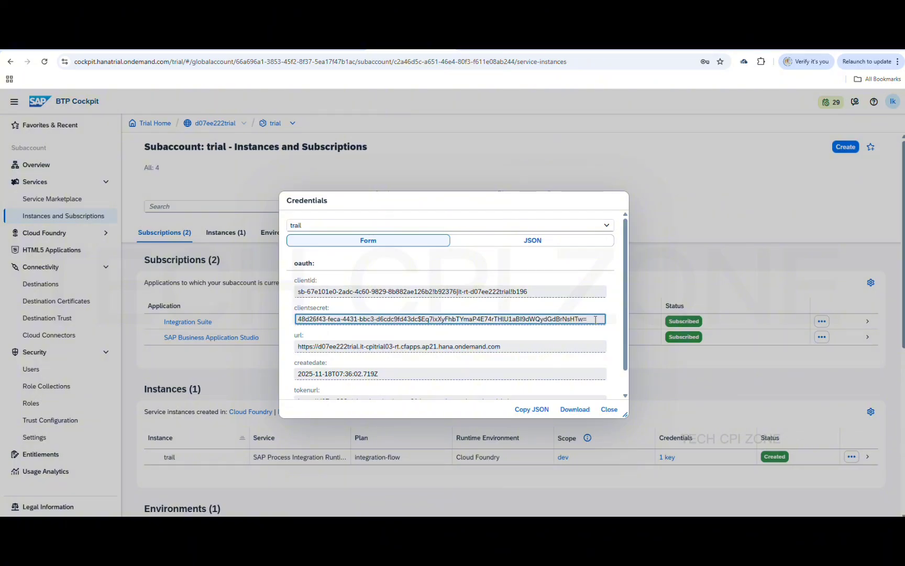
{"action": "key", "text": "ctrl+a"}
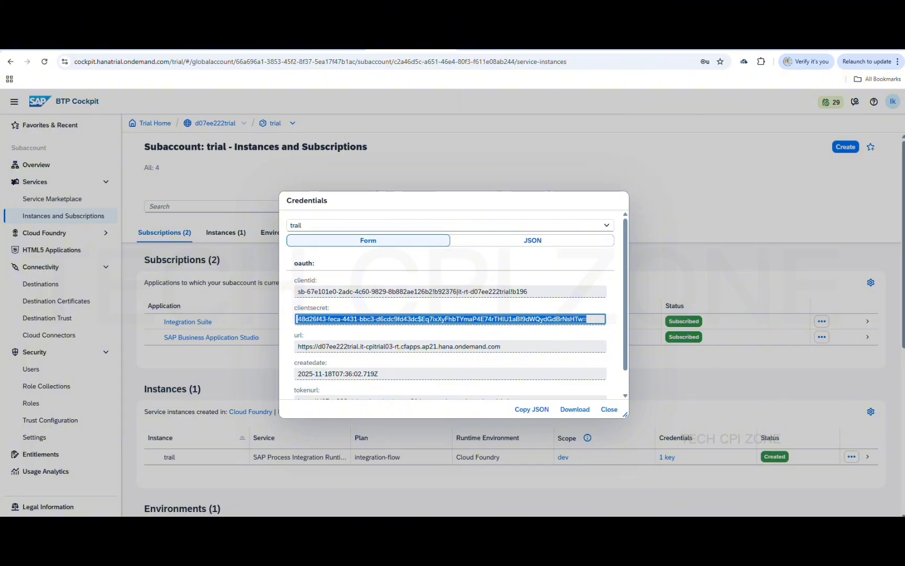
{"action": "left_click", "coordinate": [643, 525]}
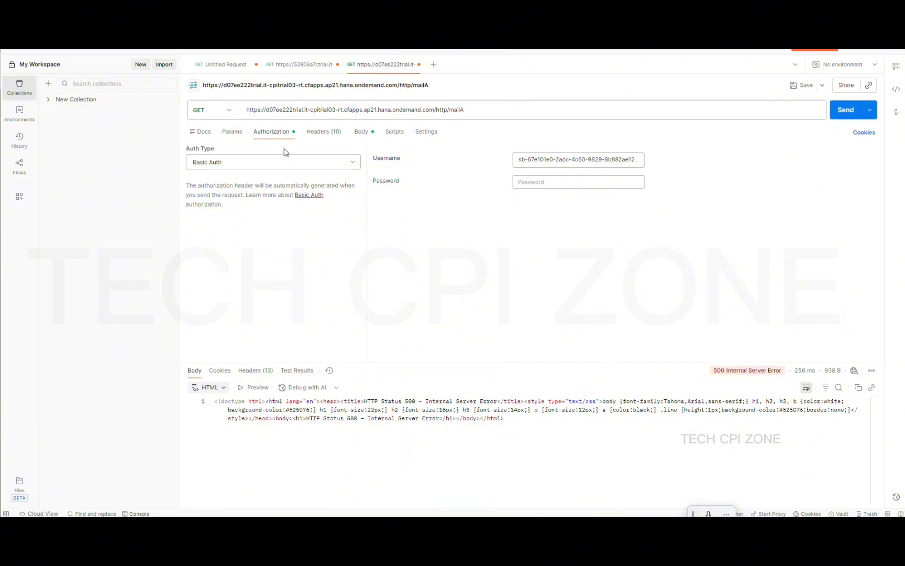
Paste the client secret as the Basic Auth password and resend the Countries XML request
{"action": "left_click", "coordinate": [269, 163]}
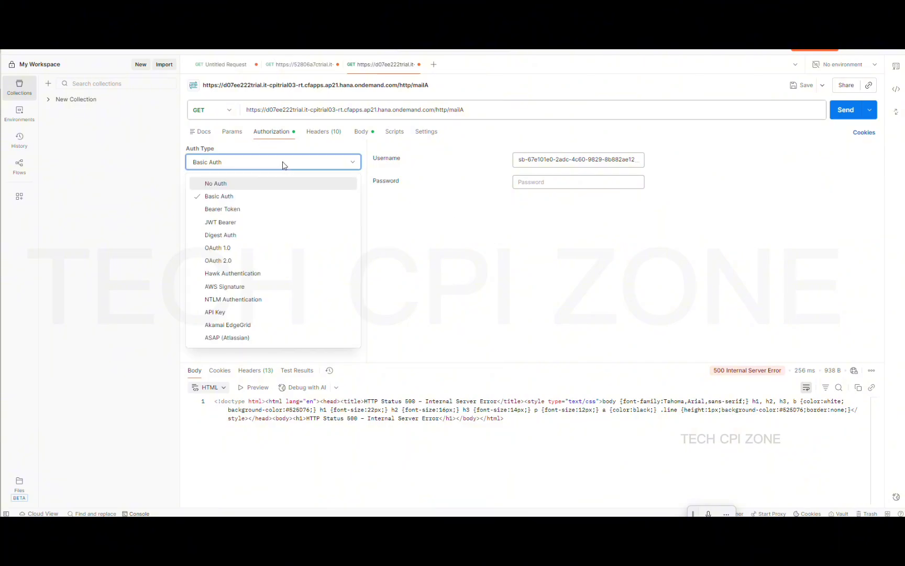
{"action": "left_click", "coordinate": [490, 212]}
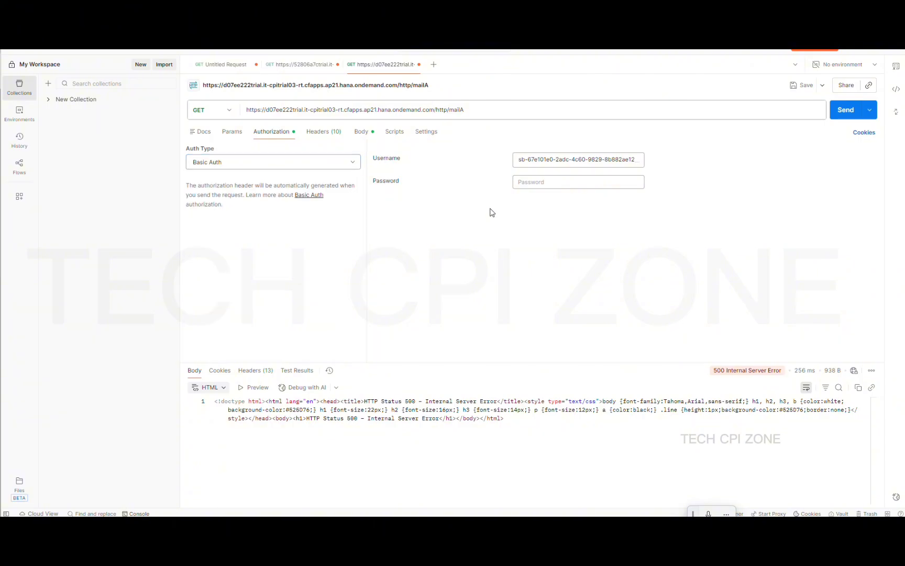
{"action": "left_click", "coordinate": [560, 160]}
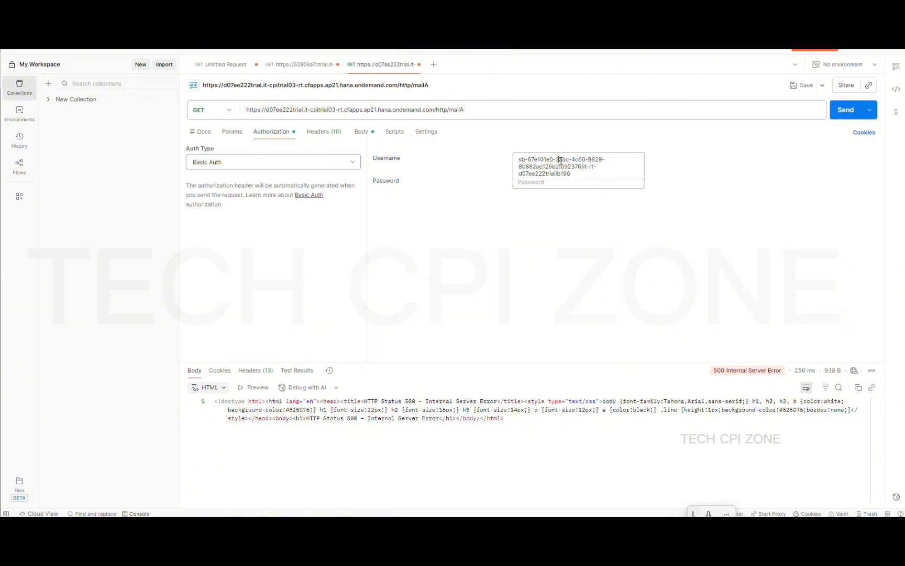
{"action": "left_click", "coordinate": [550, 245]}
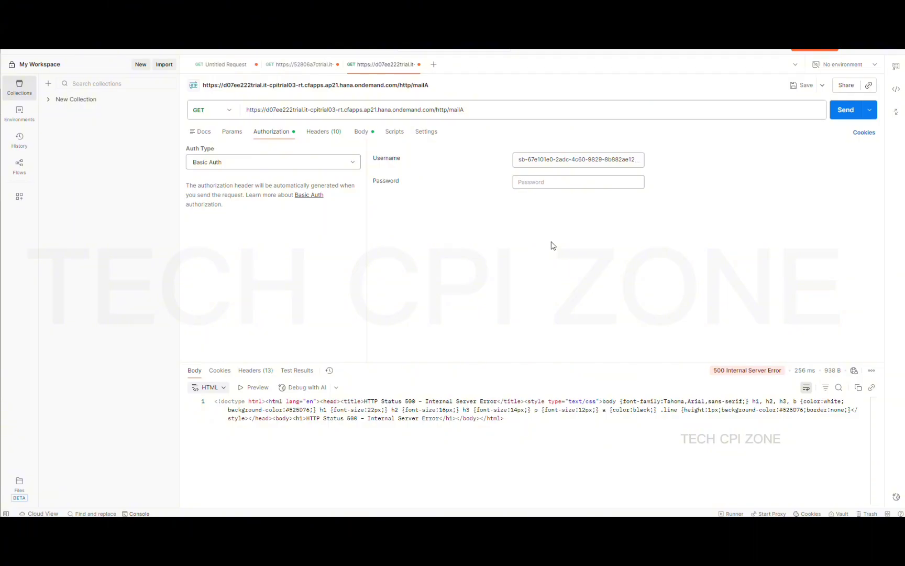
{"action": "left_click", "coordinate": [561, 181]}
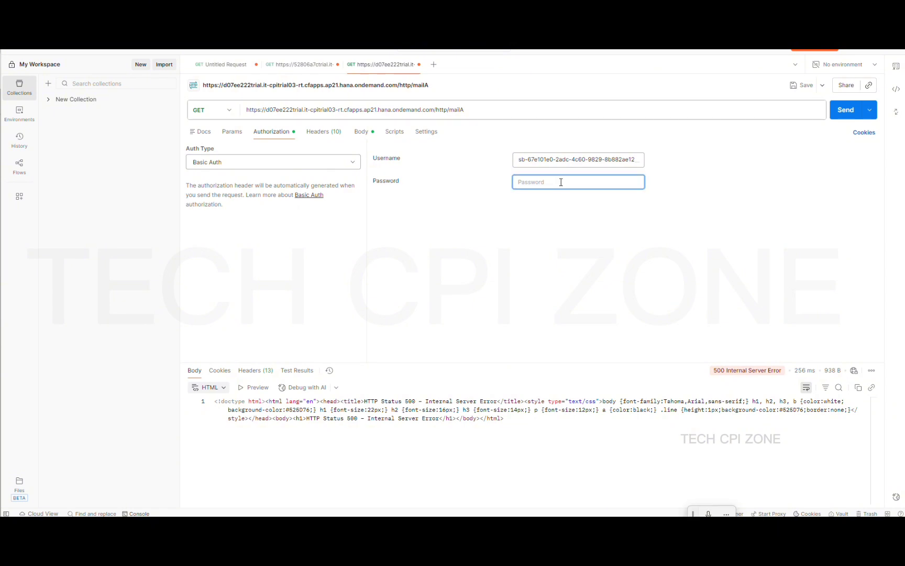
{"action": "key", "text": "ctrl+v"}
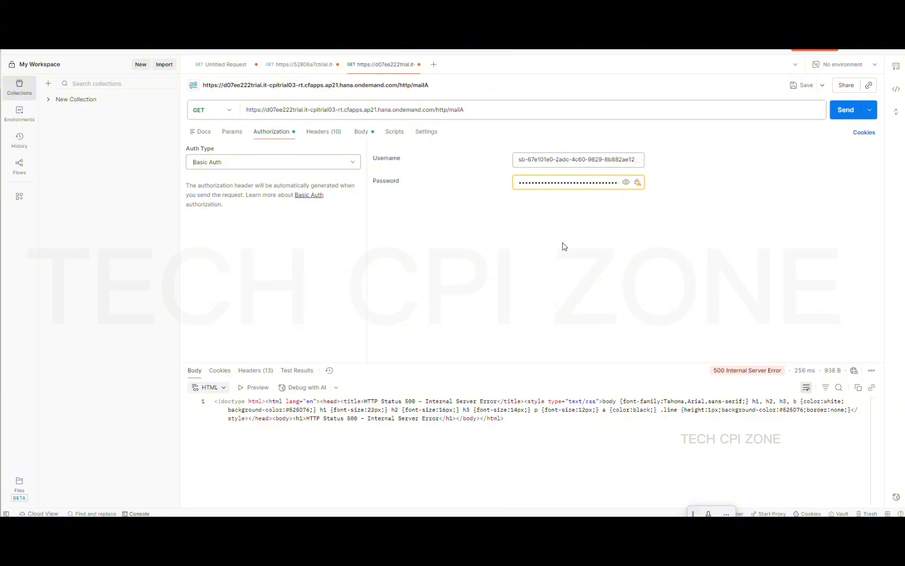
{"action": "left_click", "coordinate": [360, 132]}
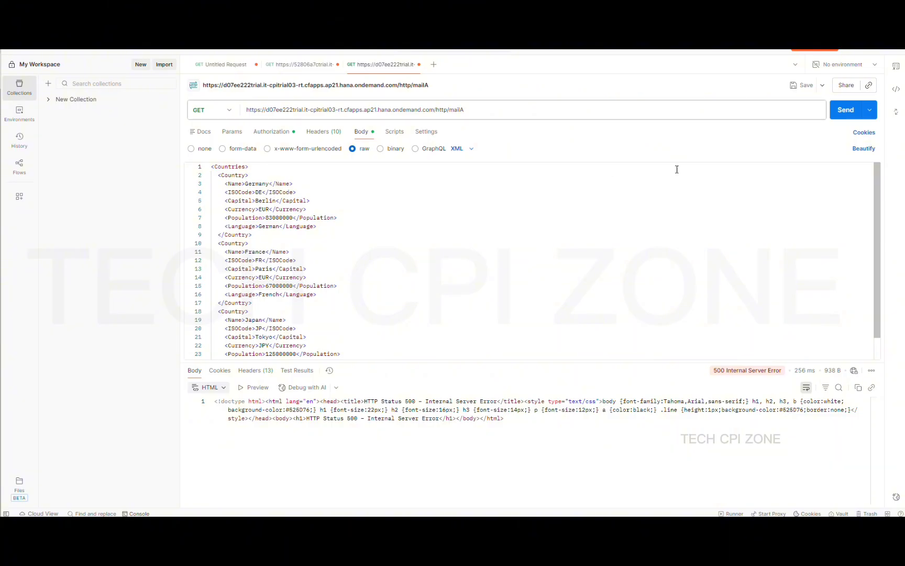
{"action": "left_click", "coordinate": [841, 114]}
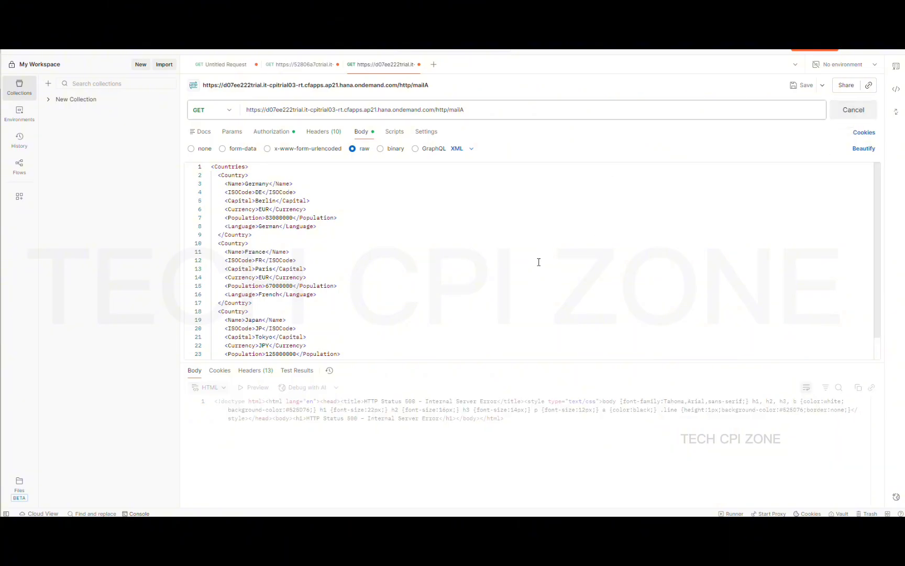
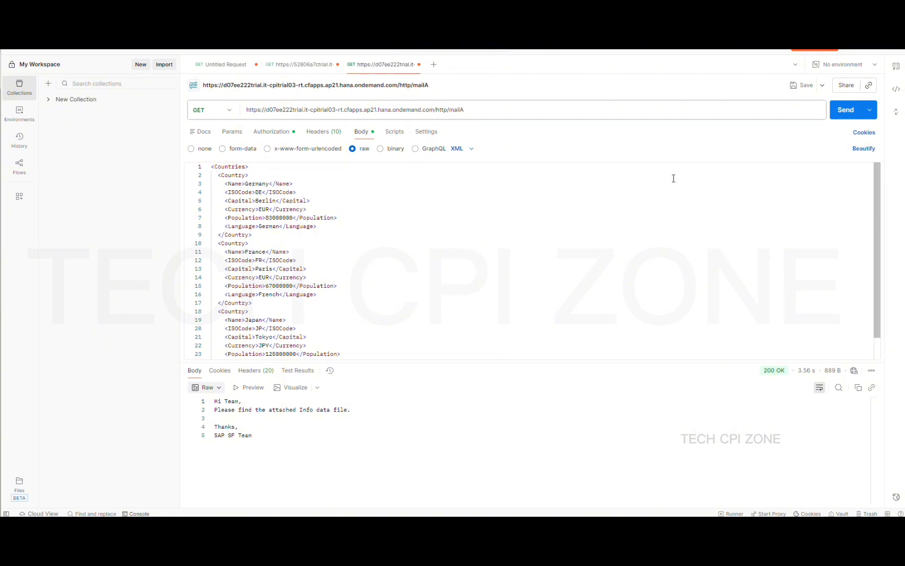
Minimize Postman and show the Gmail inbox with the XML, CSV and JSON attachment mails
{"action": "left_click", "coordinate": [854, 49]}
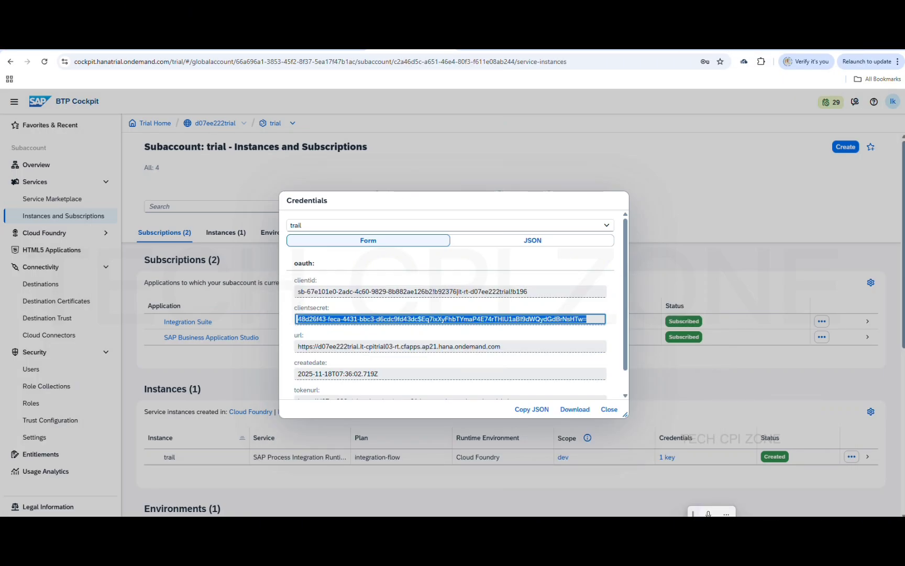
{"action": "left_click", "coordinate": [311, 45]}
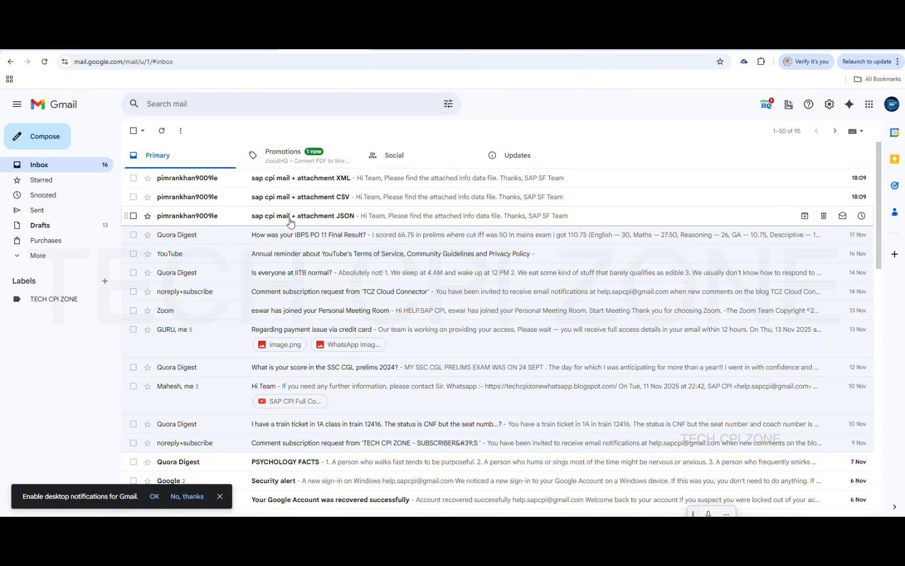
Read the XML, CSV and JSON 'sap cpi mail + attachment' mails, then return to the MAIL_A overview
{"action": "left_click", "coordinate": [323, 179]}
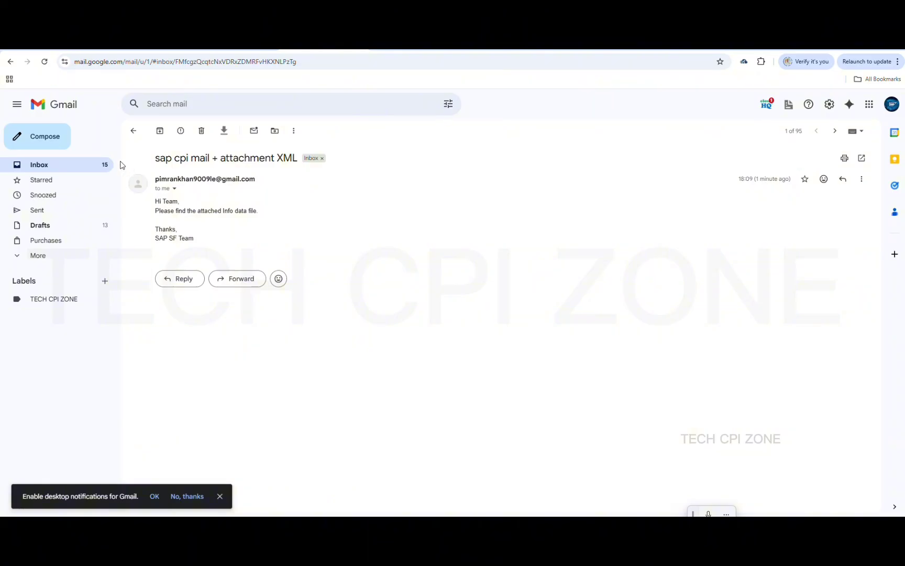
{"action": "left_click", "coordinate": [134, 134]}
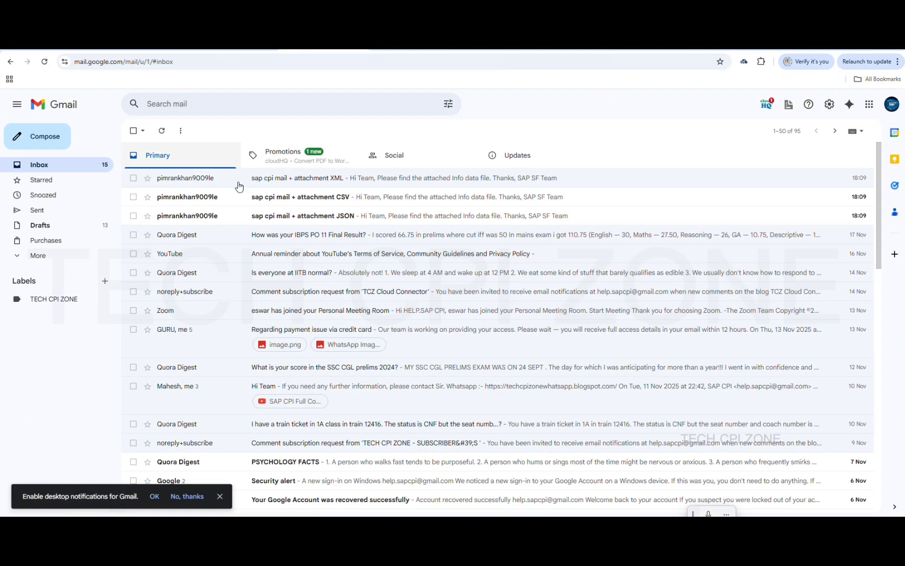
{"action": "left_click", "coordinate": [296, 201]}
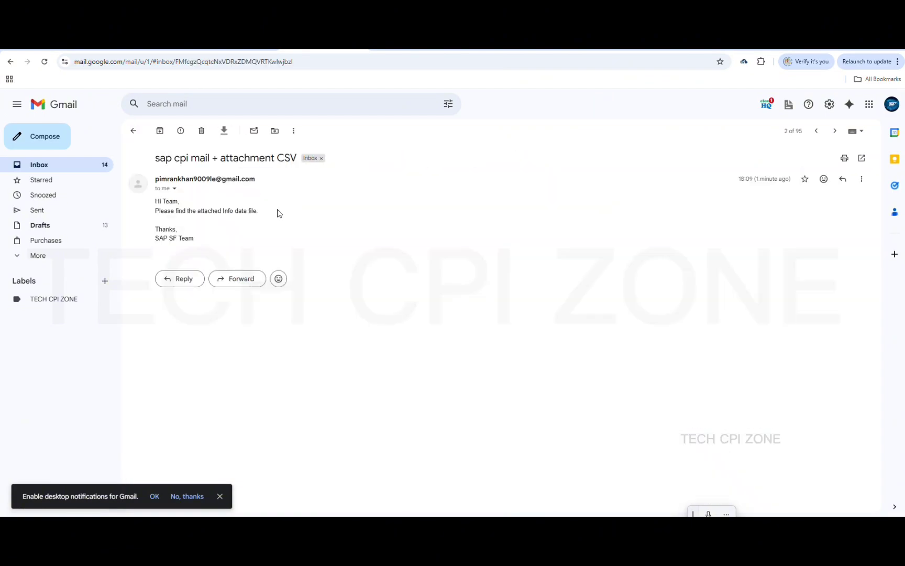
{"action": "left_click", "coordinate": [134, 132]}
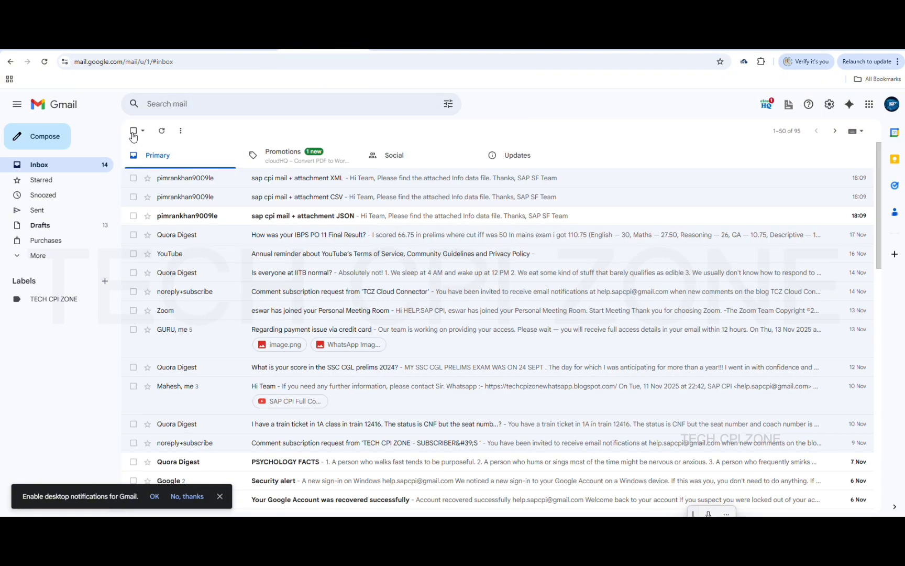
{"action": "left_click", "coordinate": [268, 216]}
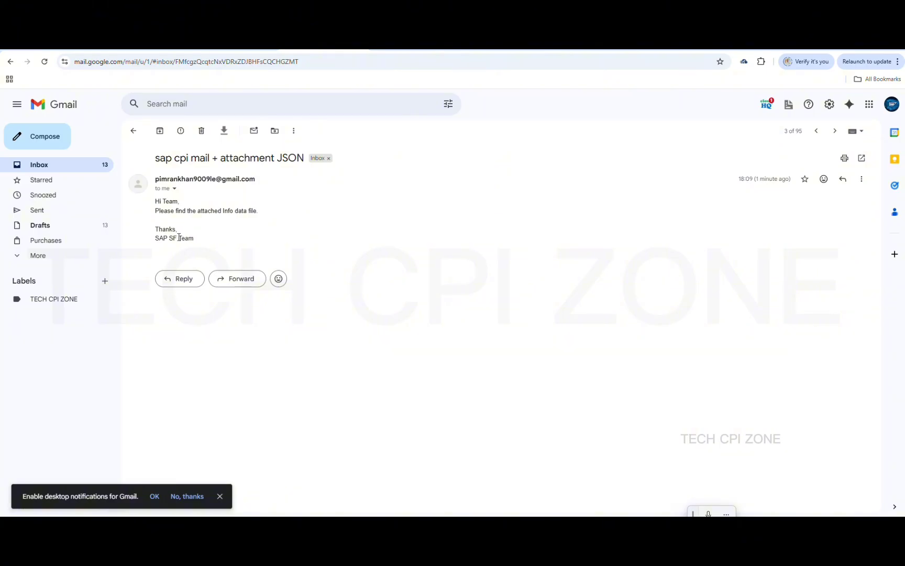
{"action": "left_click", "coordinate": [133, 131]}
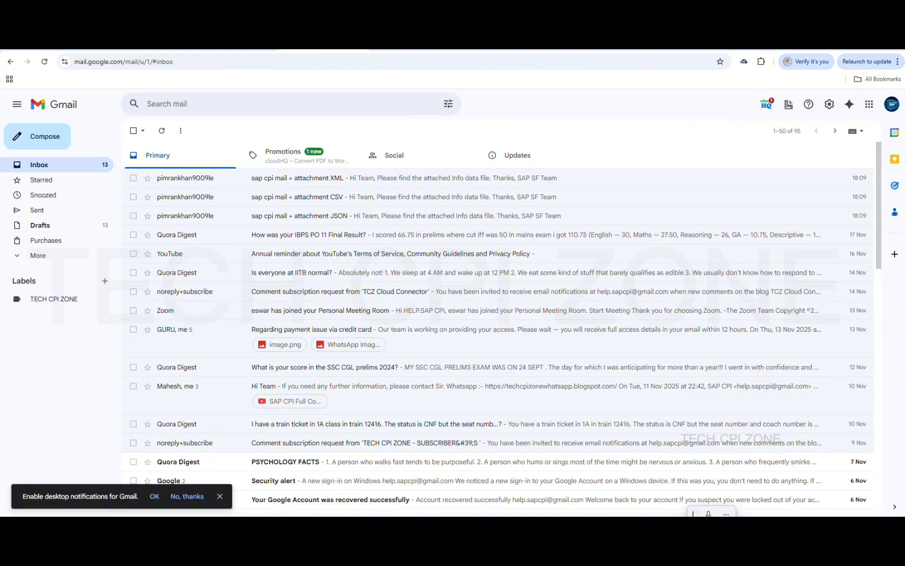
{"action": "left_click", "coordinate": [584, 46]}
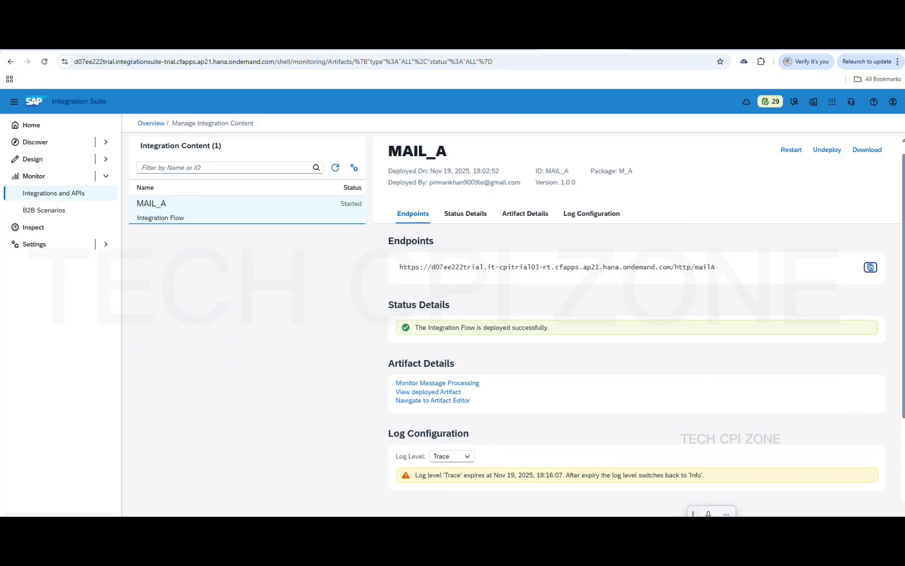
Open MAIL_A in the flow editor, select the Mail channel below End 2, and enlarge its properties
{"action": "left_click", "coordinate": [522, 49]}
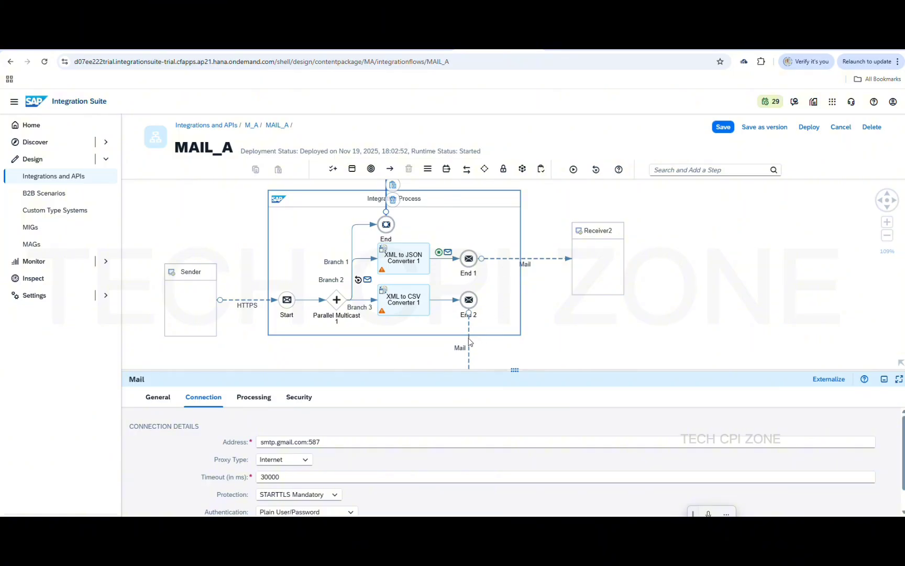
{"action": "left_click", "coordinate": [469, 355]}
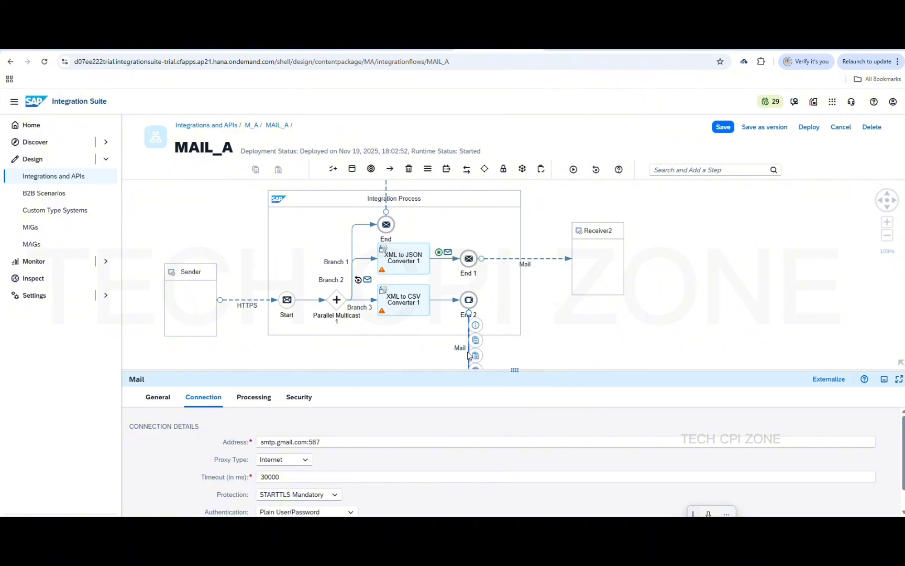
{"action": "left_click", "coordinate": [204, 402]}
{"action": "left_click_drag", "start_coordinate": [519, 370], "coordinate": [529, 257]}
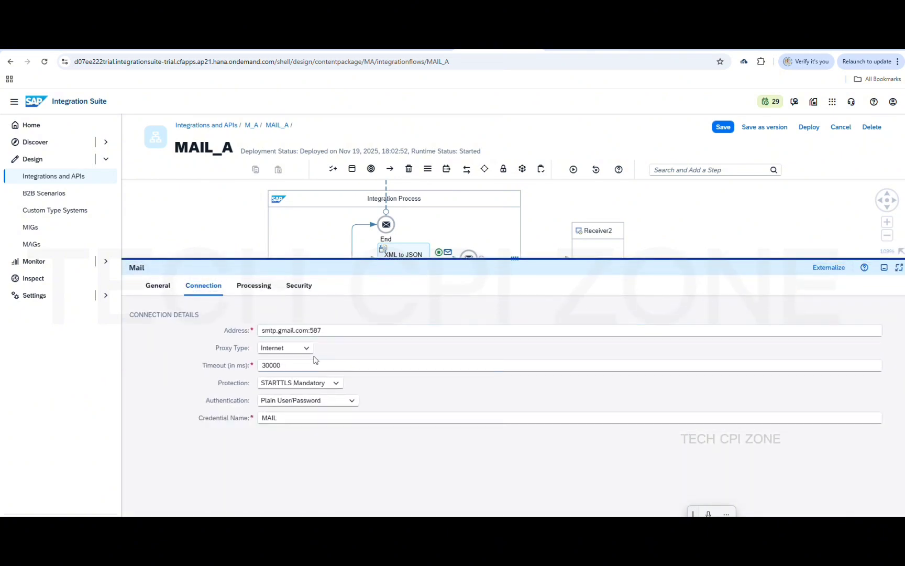
Browse the Mail channel's connection, security and mail attribute settings down to the empty Mail Attachments list
{"action": "left_click", "coordinate": [253, 286]}
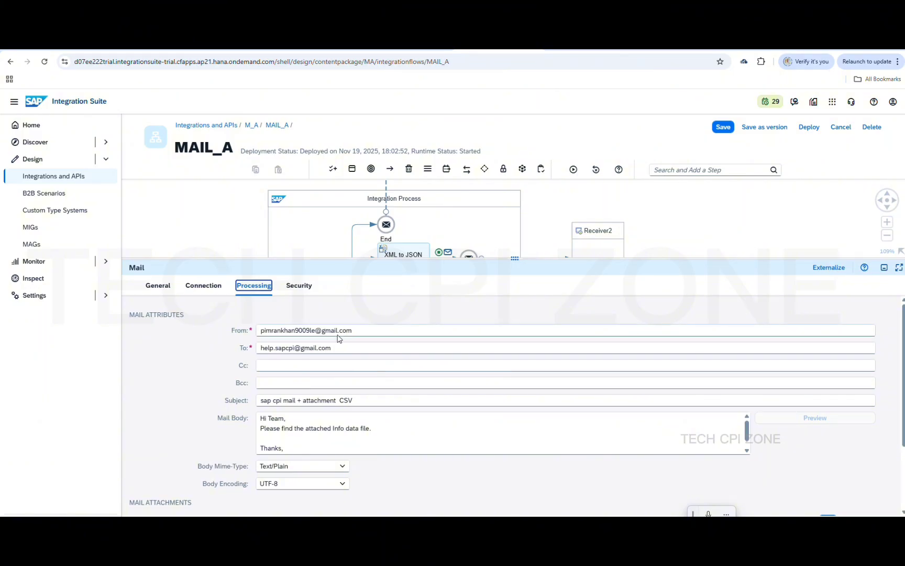
{"action": "scroll", "coordinate": [370, 428], "scroll_direction": "down", "scroll_amount": 1}
{"action": "scroll", "coordinate": [361, 419], "scroll_direction": "up", "scroll_amount": 1}
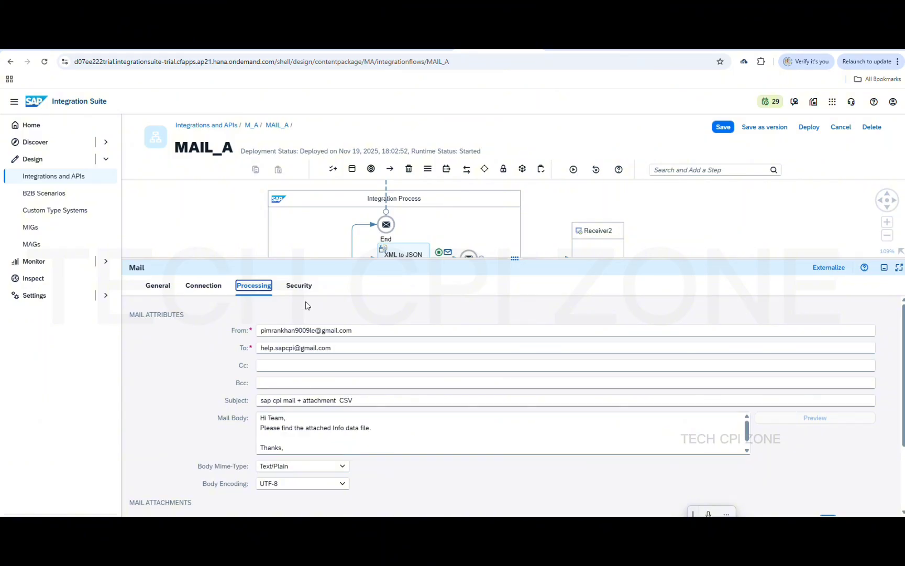
{"action": "left_click", "coordinate": [300, 286]}
{"action": "left_click", "coordinate": [201, 287]}
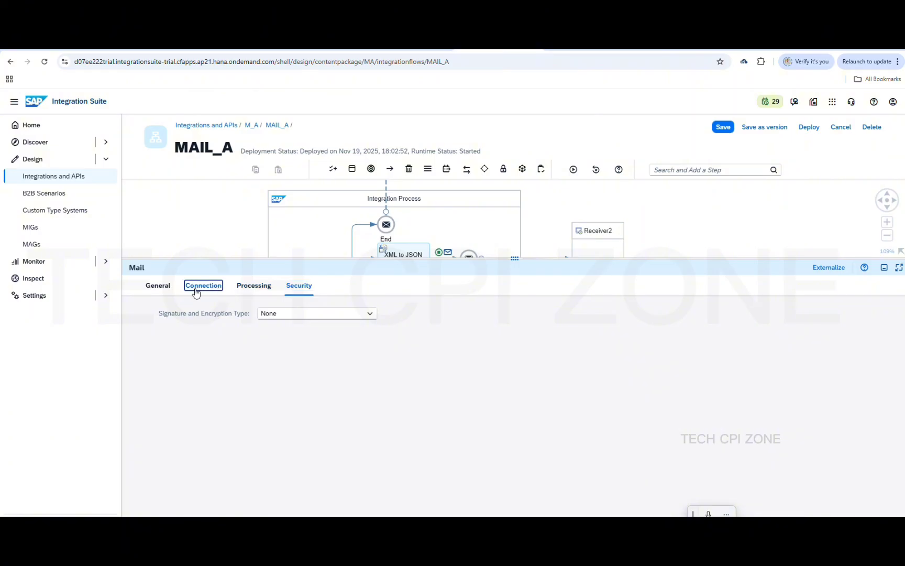
{"action": "left_click", "coordinate": [253, 287]}
{"action": "scroll", "coordinate": [367, 435], "scroll_direction": "down", "scroll_amount": 1}
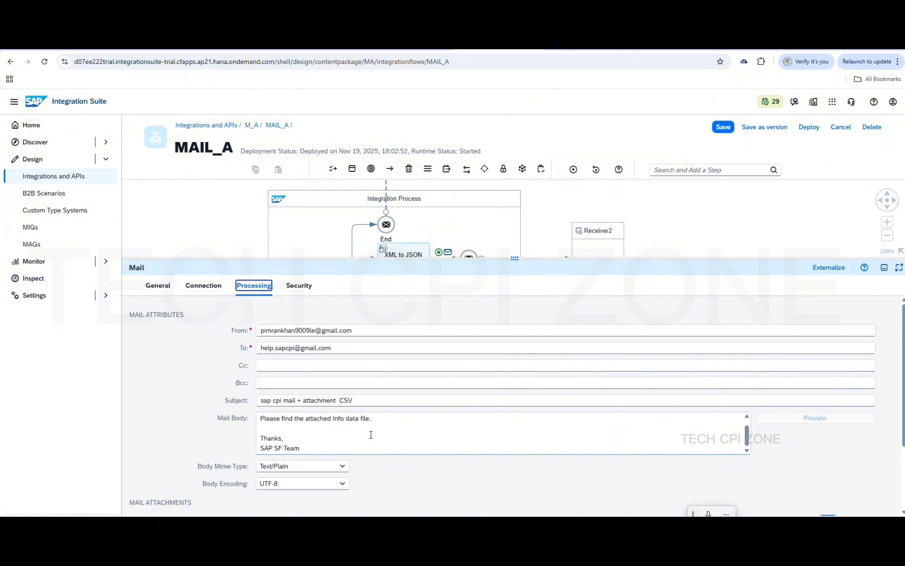
{"action": "scroll", "coordinate": [440, 477], "scroll_direction": "down", "scroll_amount": 2}
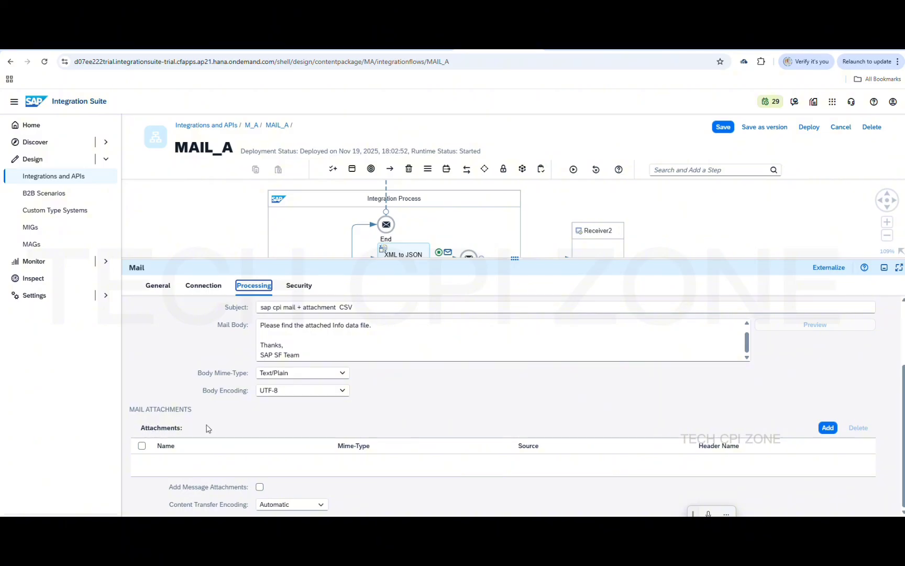
Add a mail attachment named CSVFILE with Mime-Type Text/CSV
{"action": "left_click", "coordinate": [828, 428]}
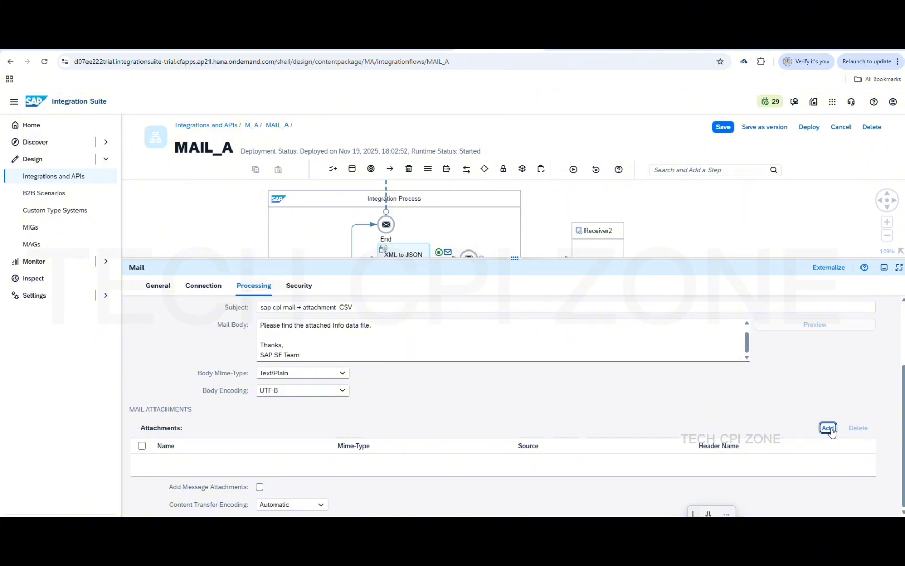
{"action": "left_click", "coordinate": [319, 464]}
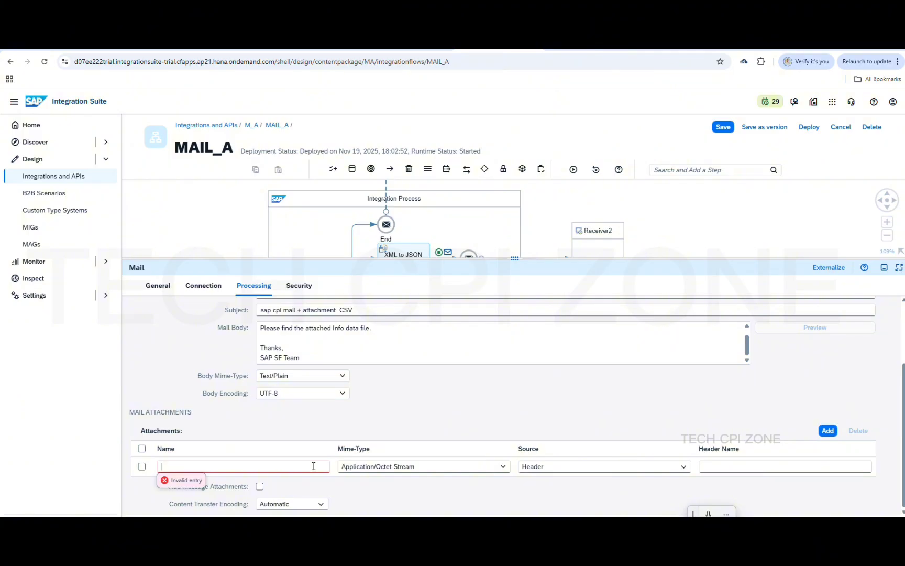
{"action": "type", "text": "CSV"}
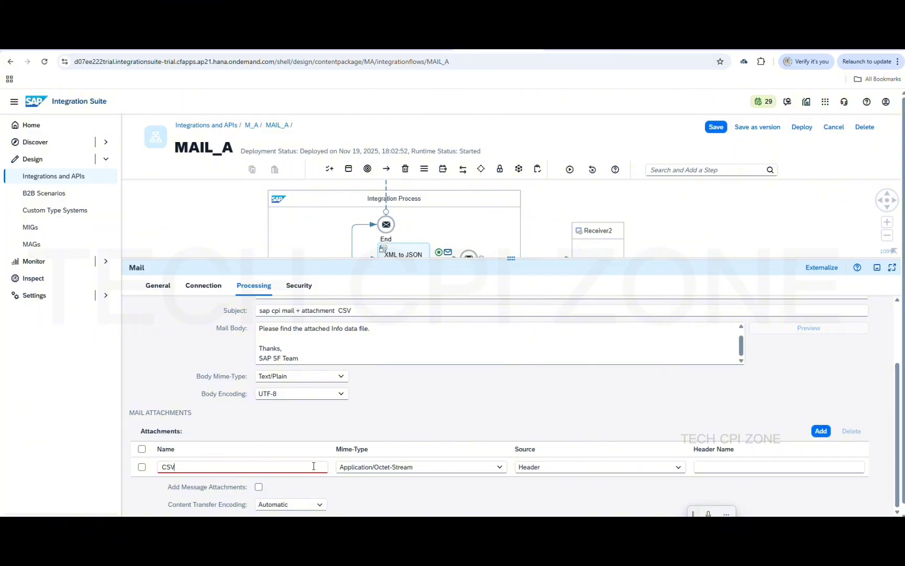
{"action": "type", "text": "FILE"}
{"action": "left_click", "coordinate": [434, 466]}
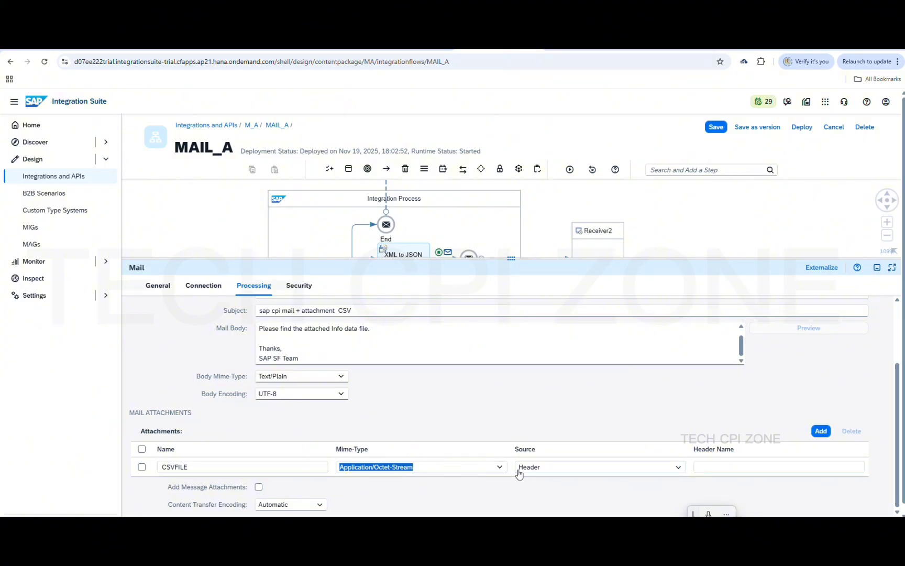
{"action": "left_click", "coordinate": [500, 467]}
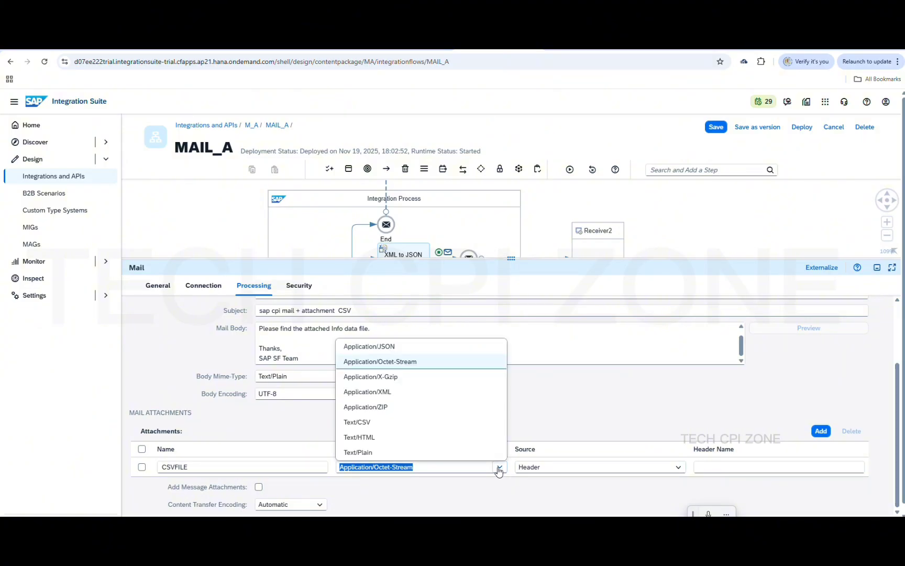
{"action": "left_click", "coordinate": [400, 427]}
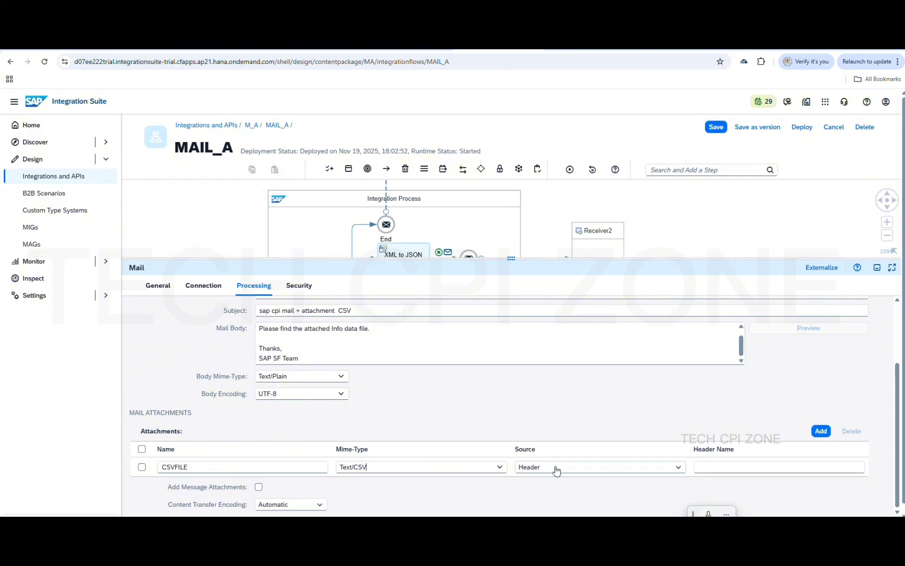
Set the CSVFILE attachment's Source to Body and shrink the properties area to show the flow
{"action": "left_click", "coordinate": [677, 467]}
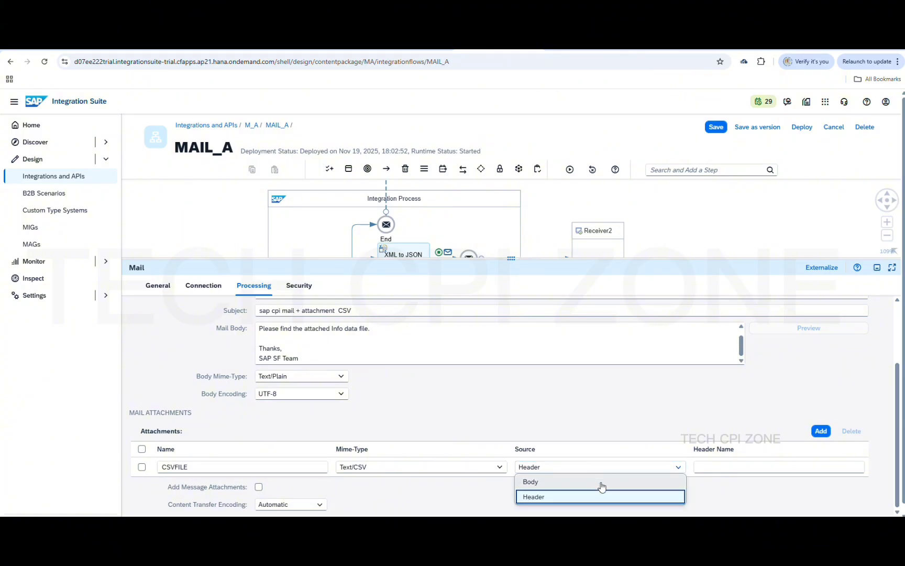
{"action": "left_click", "coordinate": [541, 482]}
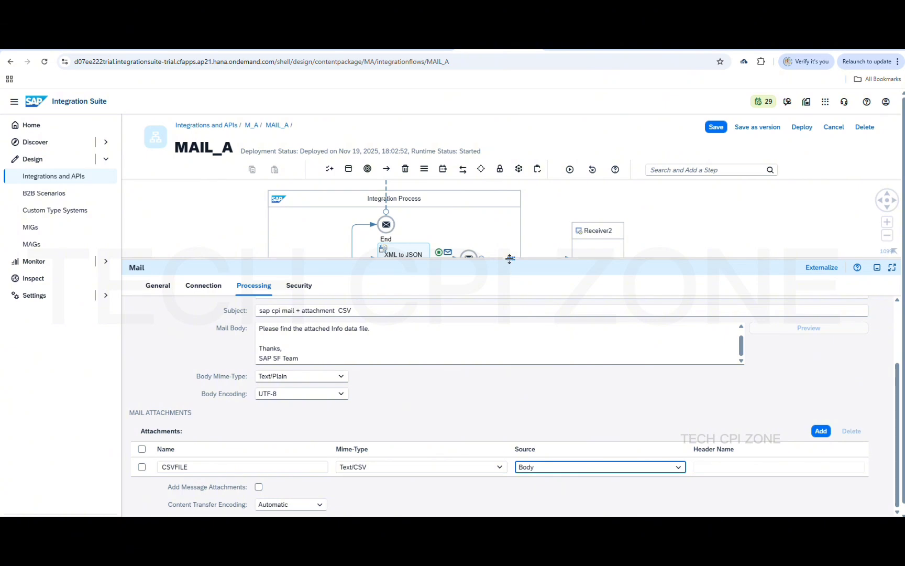
{"action": "scroll", "coordinate": [431, 452], "scroll_direction": "down", "scroll_amount": 1}
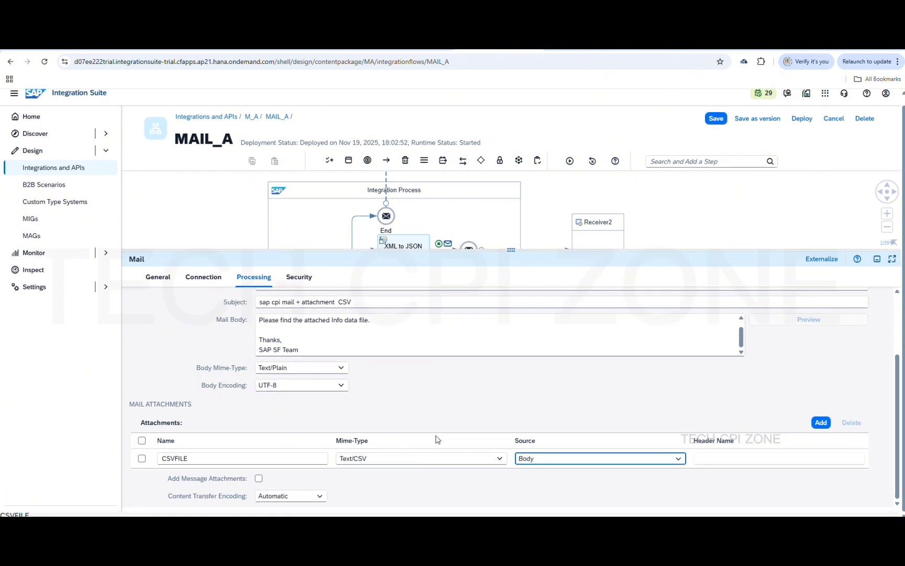
{"action": "scroll", "coordinate": [489, 408], "scroll_direction": "up", "scroll_amount": 2}
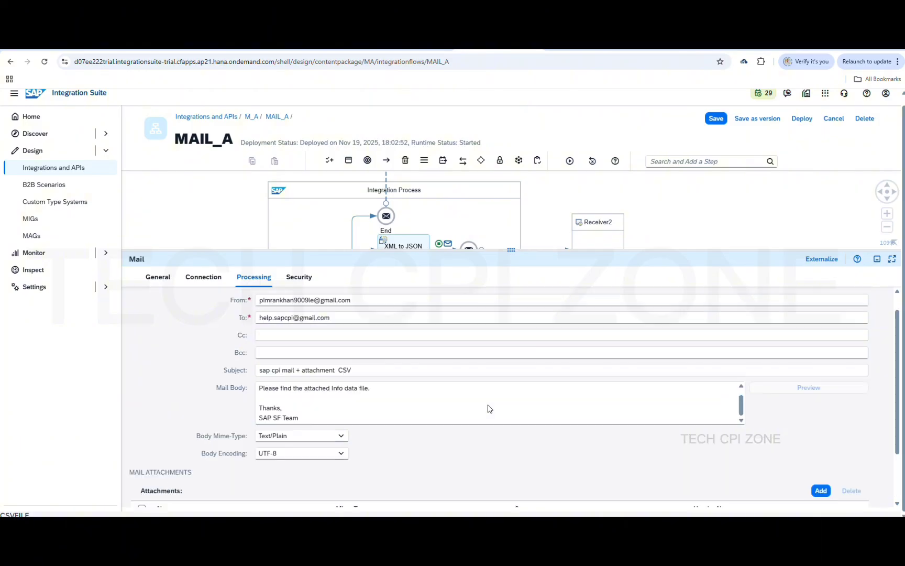
{"action": "left_click_drag", "start_coordinate": [511, 251], "coordinate": [511, 441]}
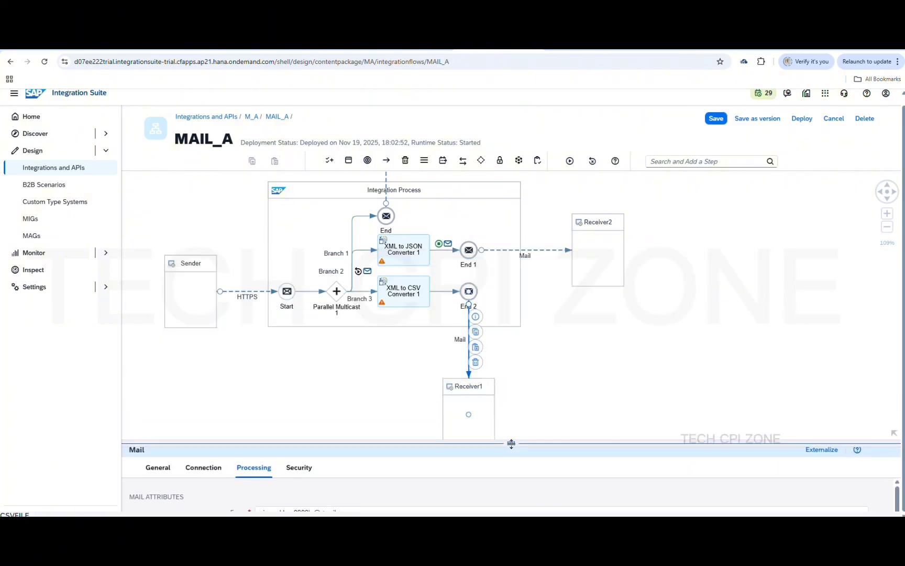
Save the MAIL_A flow and deploy it to Cloud Integration
{"action": "left_click", "coordinate": [711, 120]}
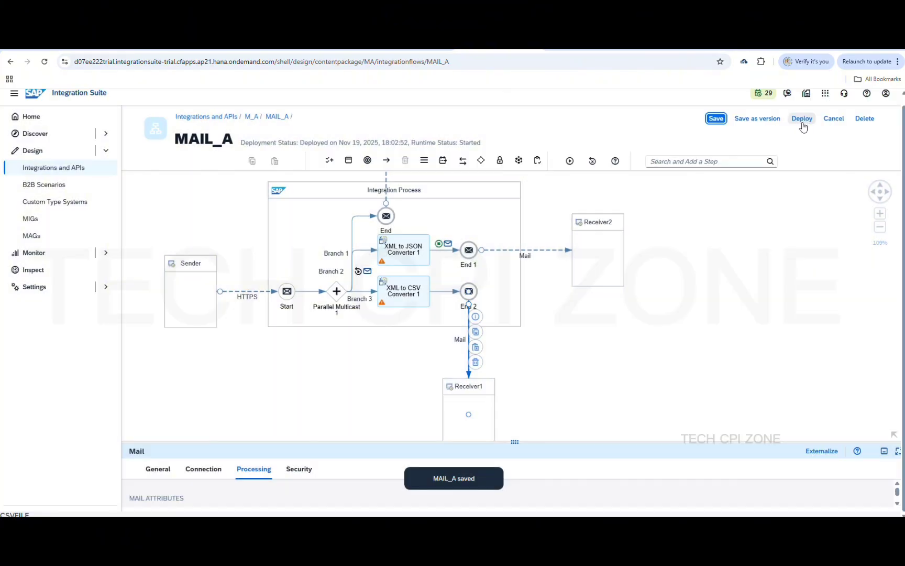
{"action": "left_click", "coordinate": [805, 121]}
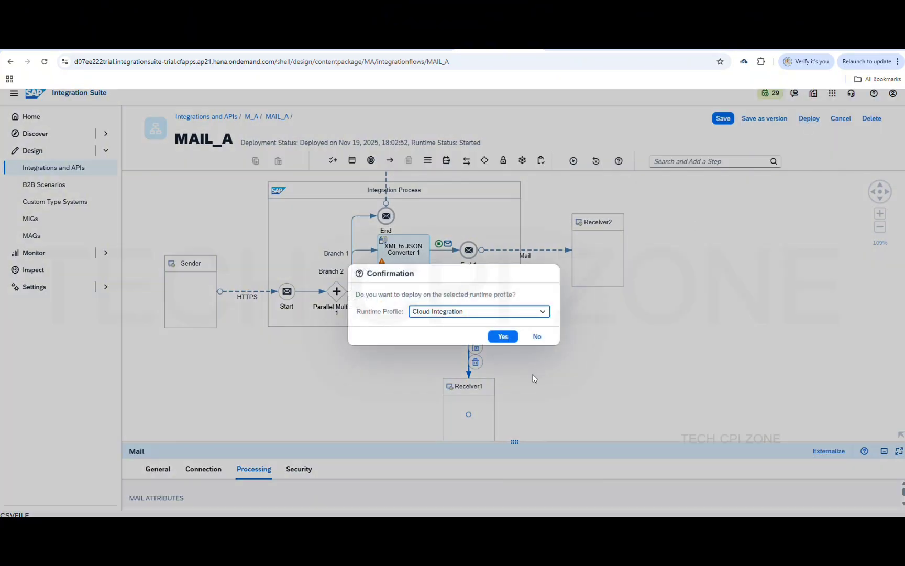
{"action": "left_click", "coordinate": [503, 337]}
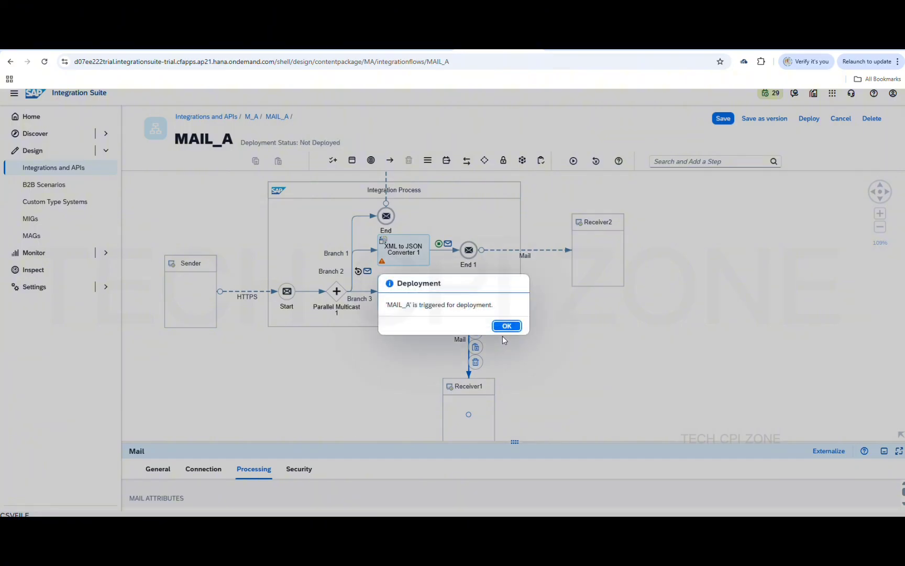
{"action": "left_click", "coordinate": [506, 326]}
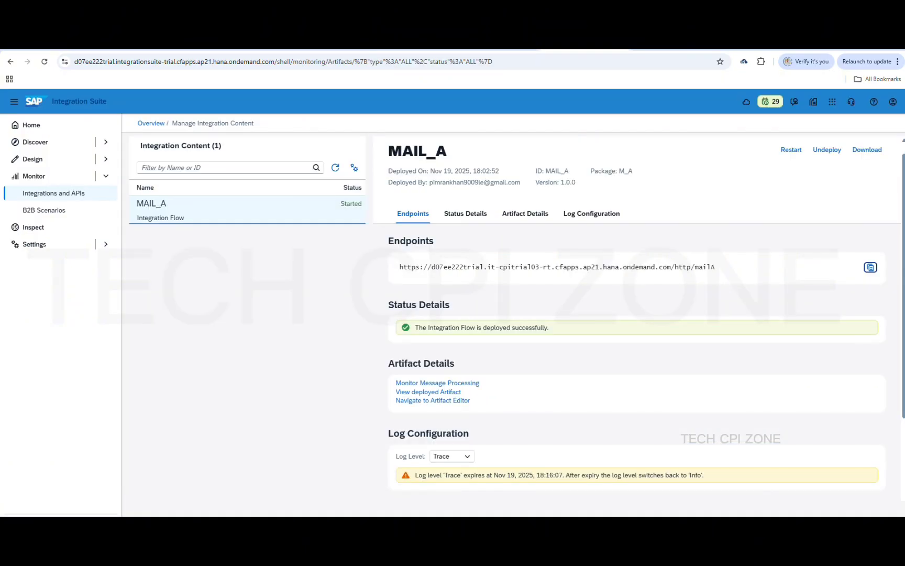
Refresh Manage Integration Content until MAIL_A shows Started, then return to Gmail
{"action": "left_click", "coordinate": [335, 167]}
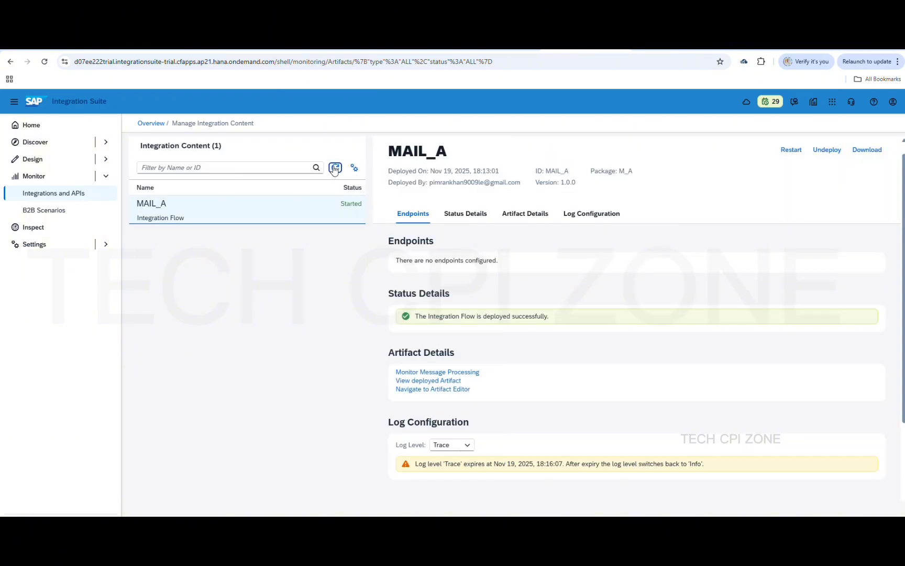
{"action": "left_click", "coordinate": [336, 168]}
{"action": "left_click", "coordinate": [335, 168]}
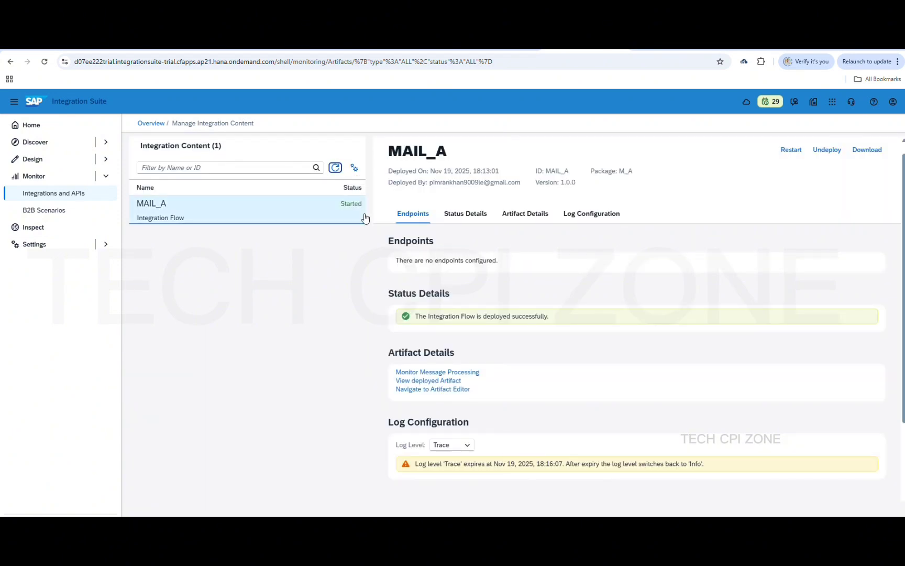
{"action": "left_click", "coordinate": [335, 167]}
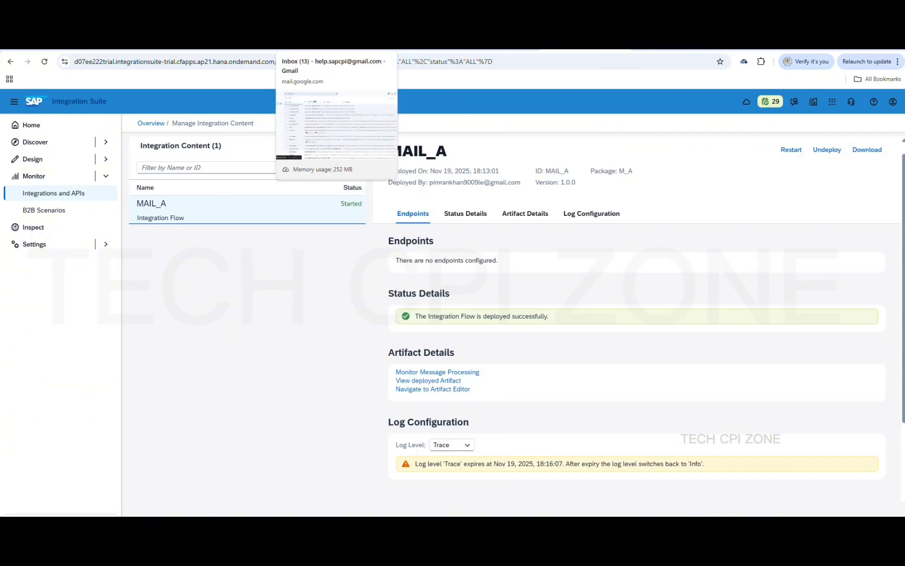
{"action": "left_click", "coordinate": [314, 45]}
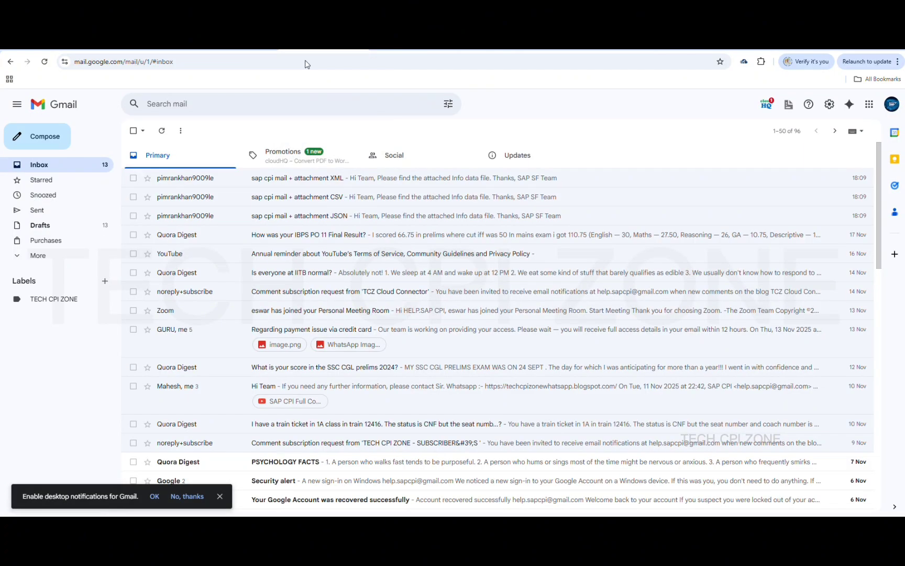
Select the three old XML, CSV and JSON attachment mails and move them to the Bin
{"action": "left_click", "coordinate": [133, 177]}
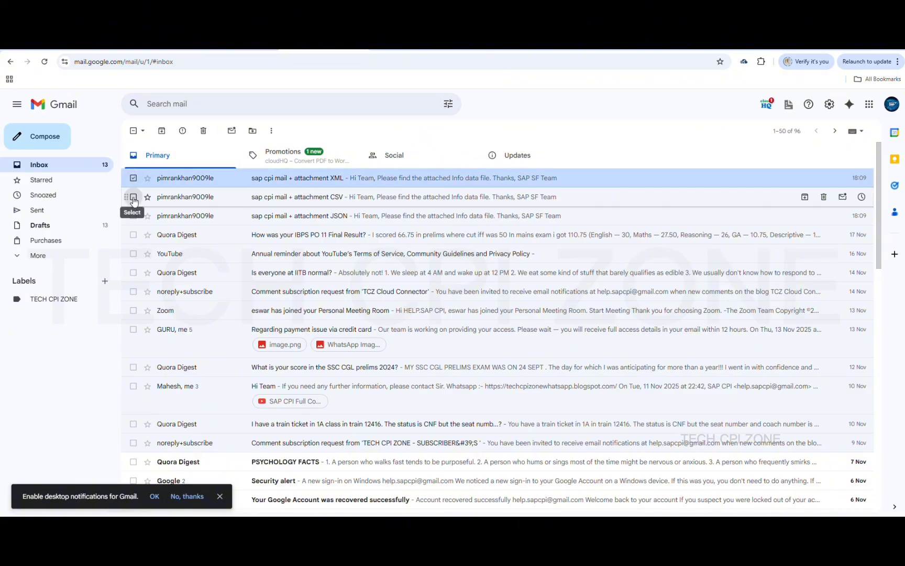
{"action": "left_click", "coordinate": [133, 197]}
{"action": "left_click", "coordinate": [133, 216]}
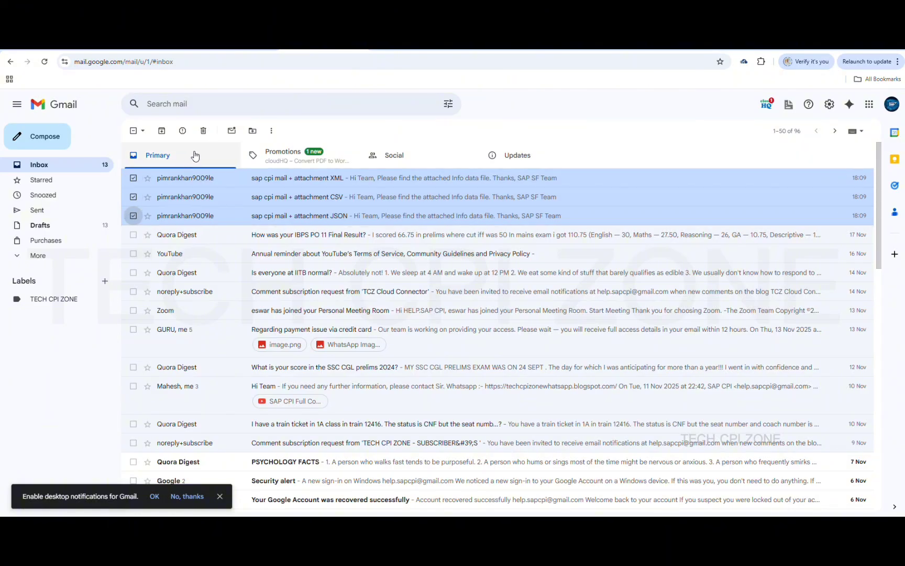
{"action": "left_click", "coordinate": [203, 131]}
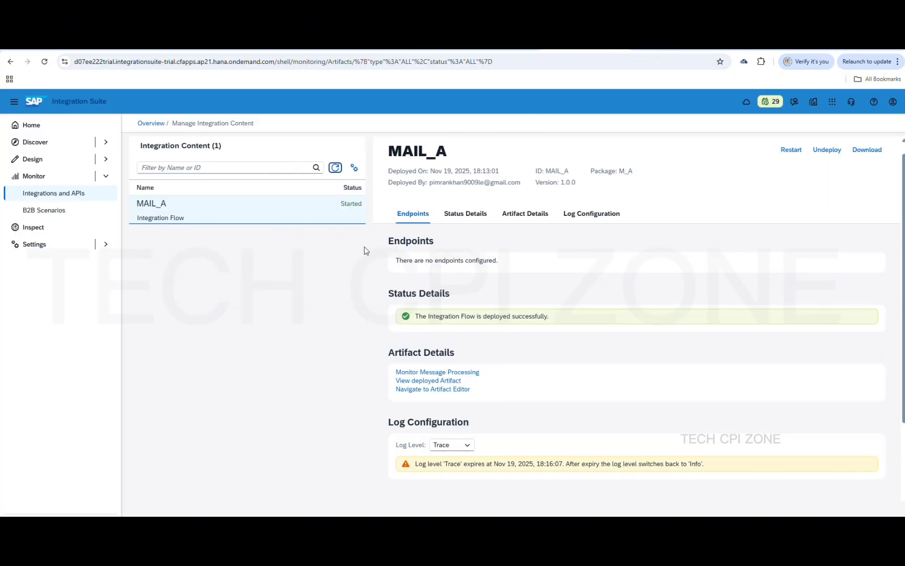
Reload the integration content list repeatedly to check MAIL_A's status
{"action": "left_click", "coordinate": [337, 168]}
{"action": "left_click", "coordinate": [334, 169]}
{"action": "left_click", "coordinate": [336, 168]}
{"action": "left_click", "coordinate": [337, 168]}
{"action": "left_click", "coordinate": [335, 167]}
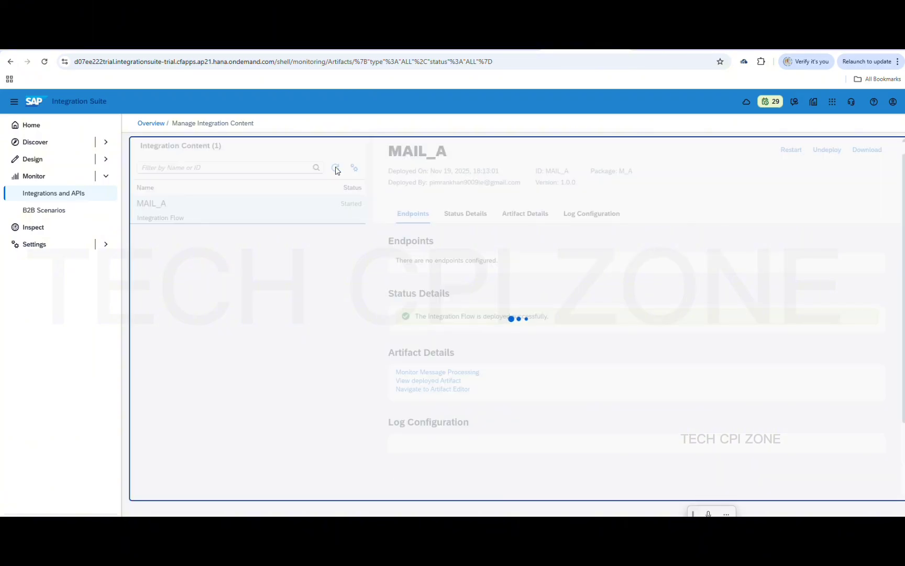
{"action": "left_click", "coordinate": [335, 167]}
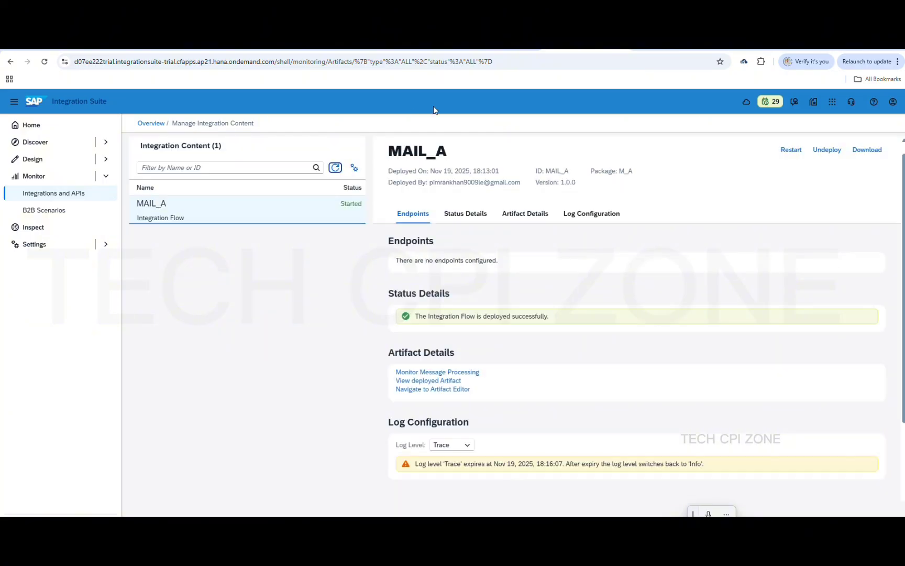
Review MAIL_A's processed messages in the monitoring overview and open its deployed content details
{"action": "left_click", "coordinate": [151, 125]}
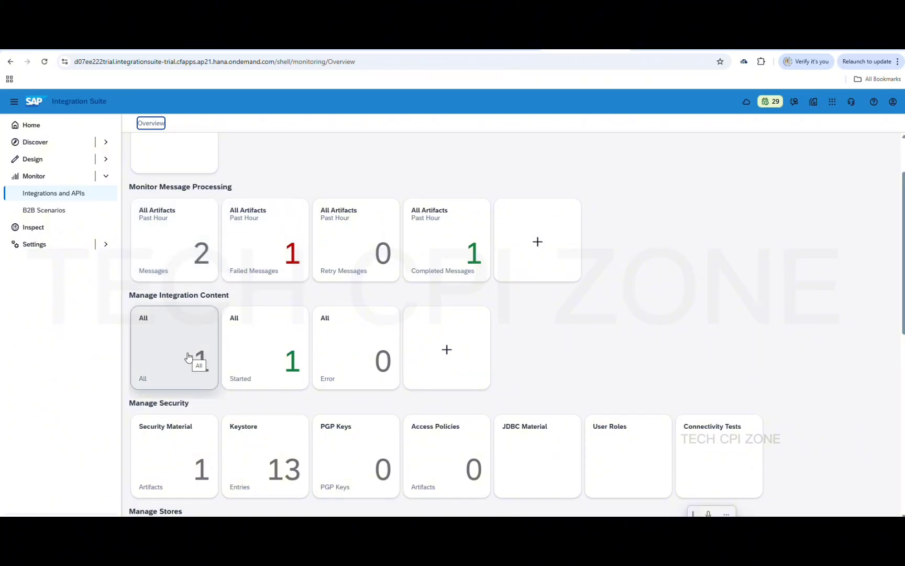
{"action": "left_click", "coordinate": [183, 266]}
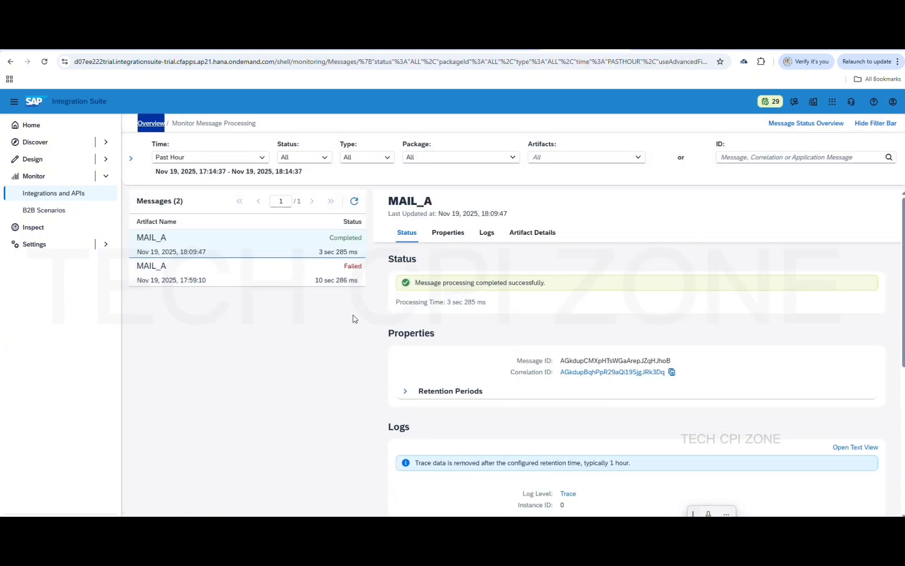
{"action": "left_click", "coordinate": [151, 124]}
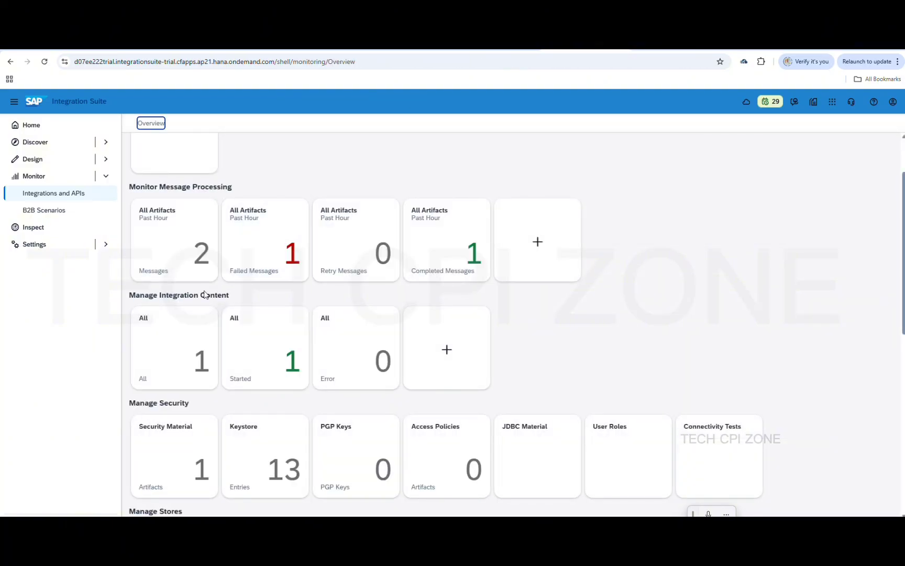
{"action": "left_click", "coordinate": [185, 325]}
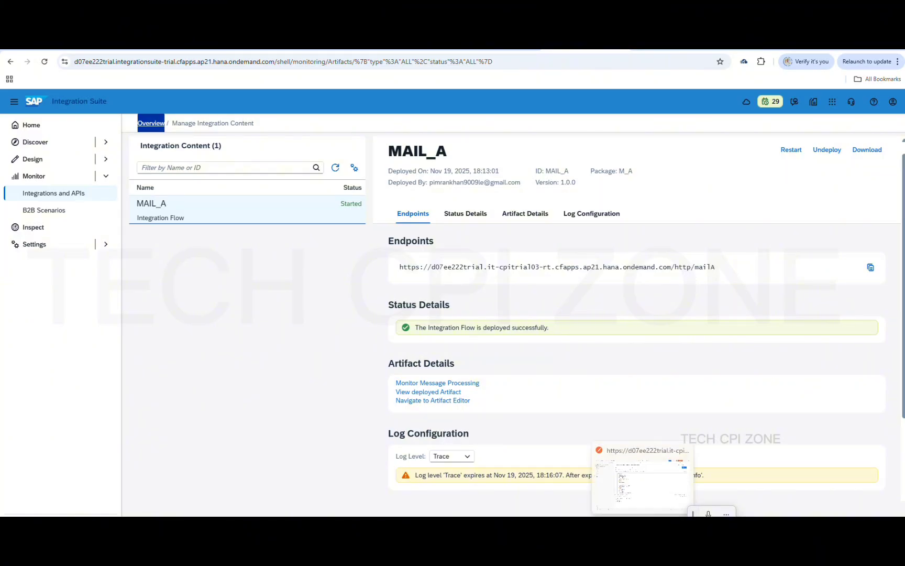
{"action": "left_click", "coordinate": [640, 526]}
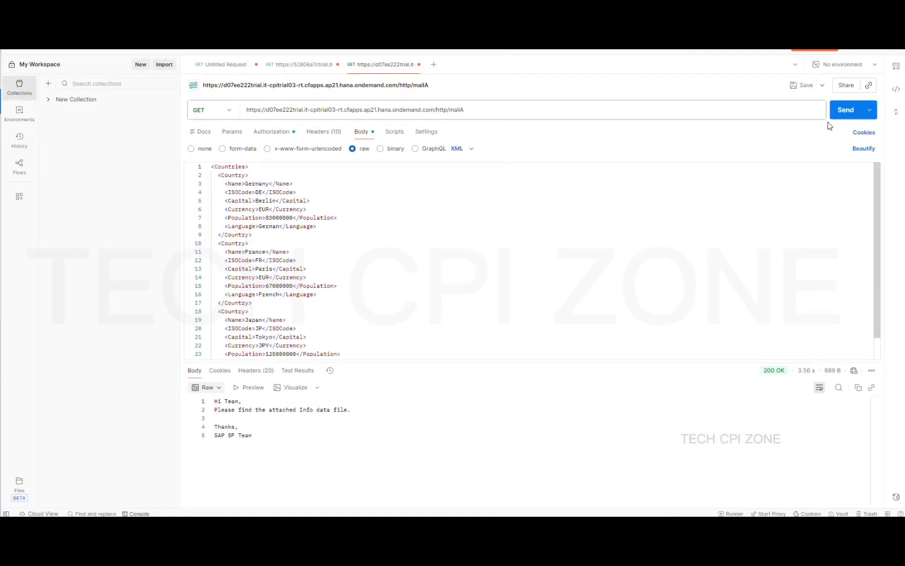
Resend the Countries XML request to MAIL_A, get 200 OK, and minimize Postman
{"action": "left_click", "coordinate": [844, 115]}
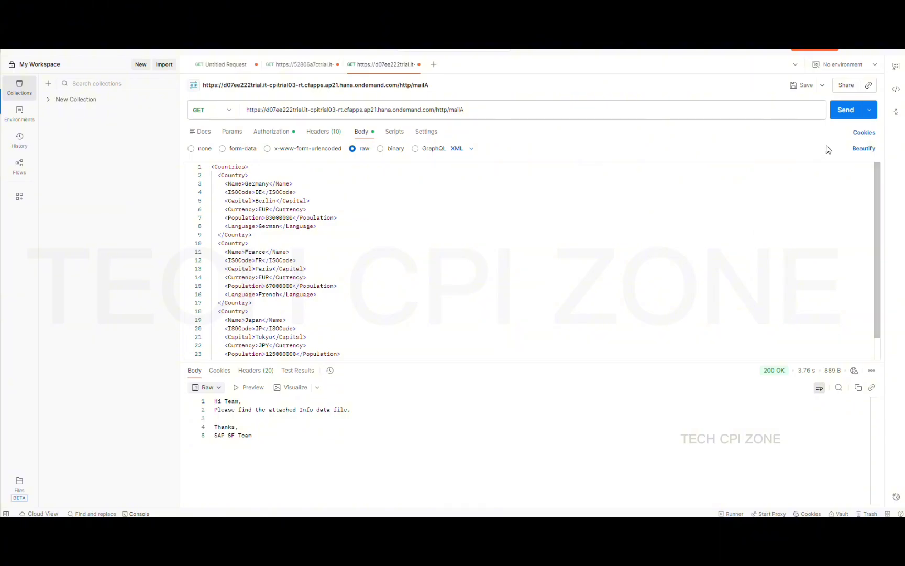
{"action": "left_click", "coordinate": [851, 50]}
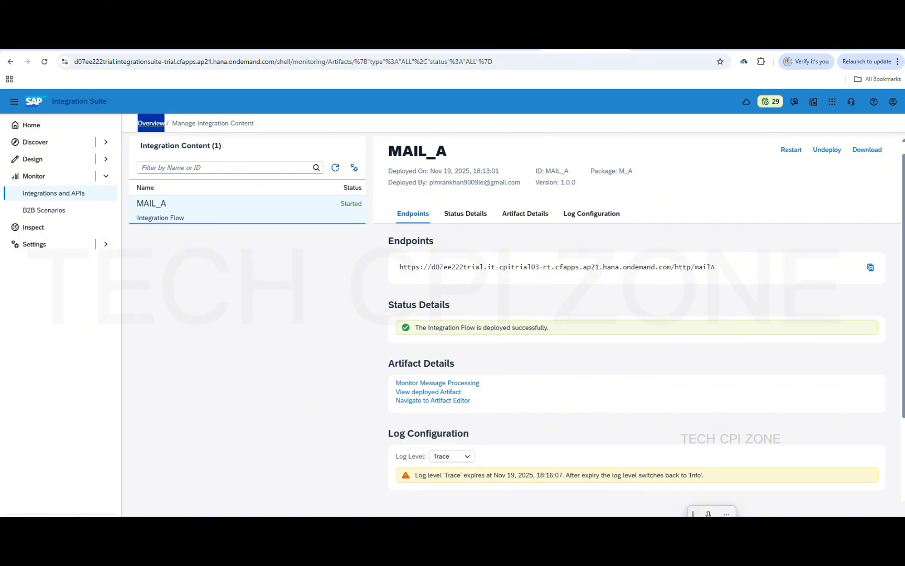
Check the new JSON attachment mail in the Gmail inbox
{"action": "left_click", "coordinate": [306, 50]}
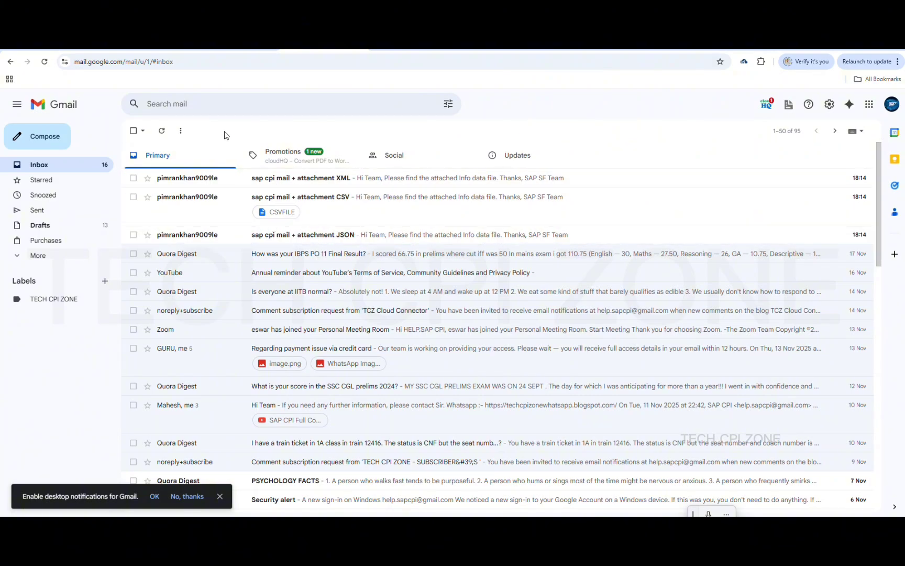
{"action": "left_click", "coordinate": [270, 242]}
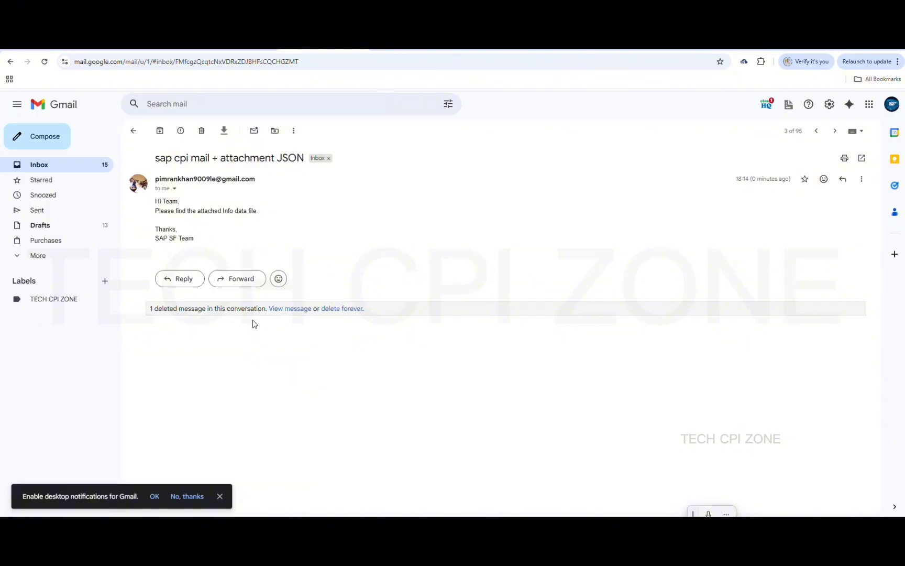
{"action": "left_click", "coordinate": [133, 131]}
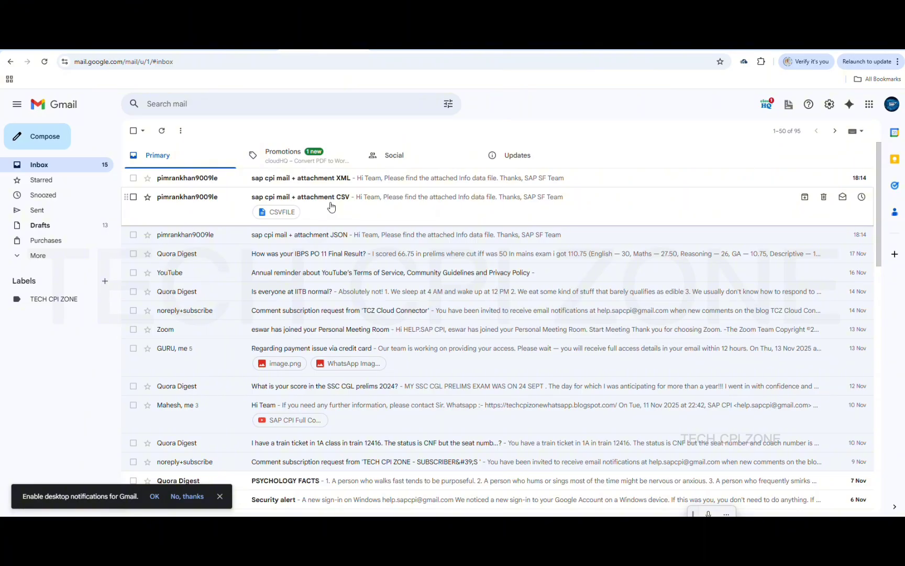
Download the CSVFILE attachment from the new CSV mail and show it in Downloads
{"action": "left_click", "coordinate": [331, 207]}
{"action": "mouse_move", "coordinate": [208, 299]}
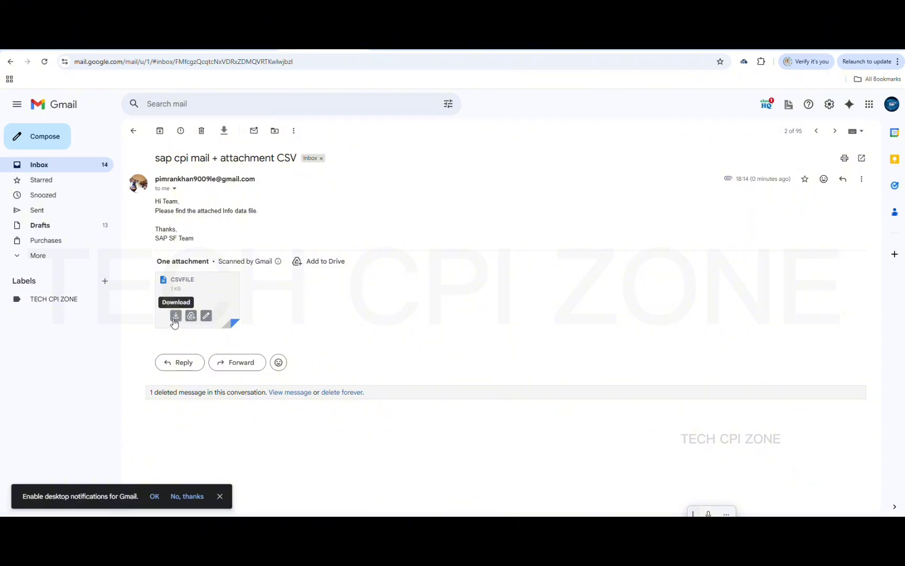
{"action": "left_click", "coordinate": [176, 317]}
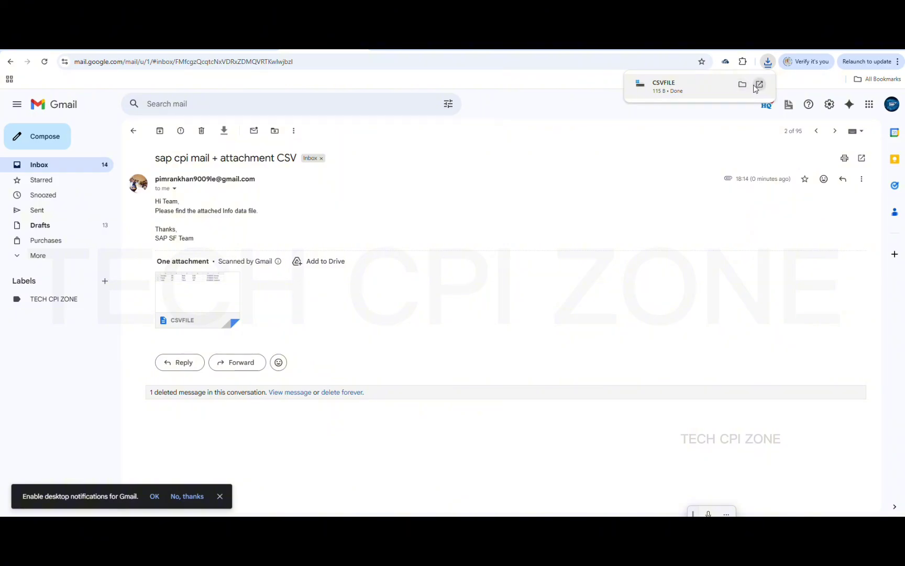
{"action": "left_click", "coordinate": [758, 85]}
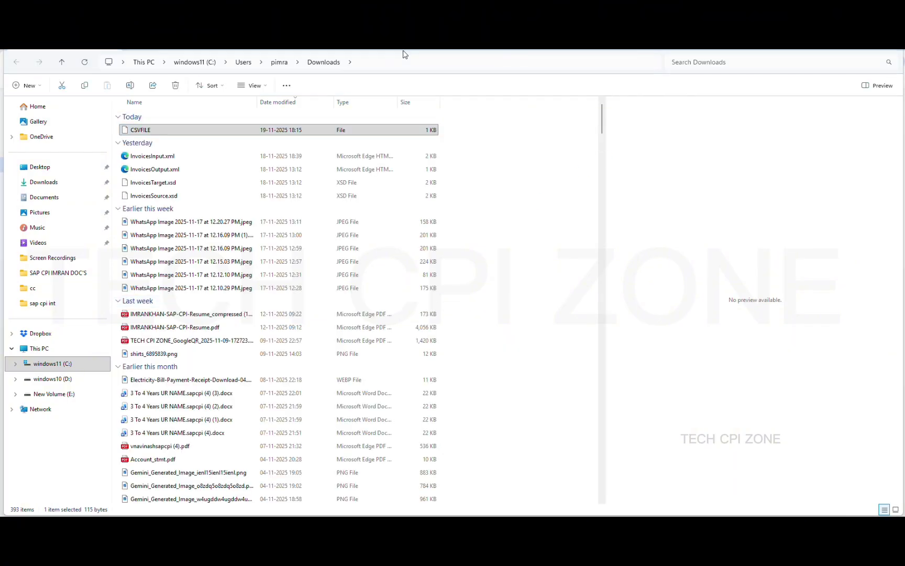
Open CSVFILE from Downloads in Notepad++ to view the Germany, France and Japan rows
{"action": "left_click", "coordinate": [281, 130]}
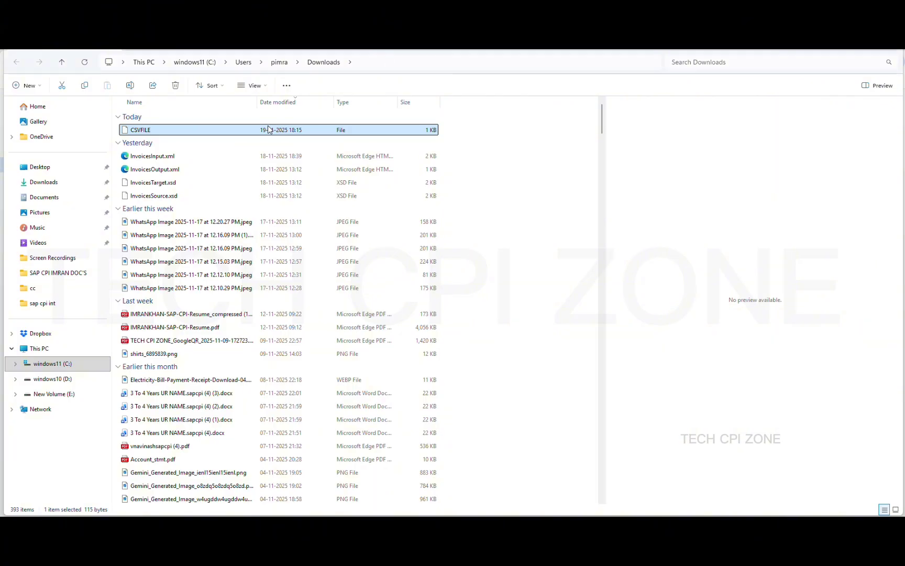
{"action": "double_click", "coordinate": [269, 129]}
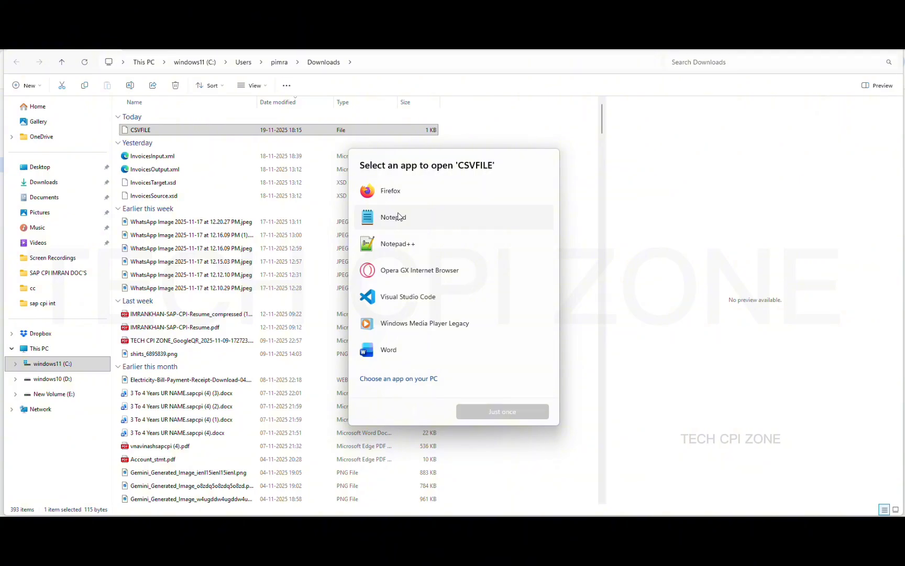
{"action": "left_click", "coordinate": [394, 244]}
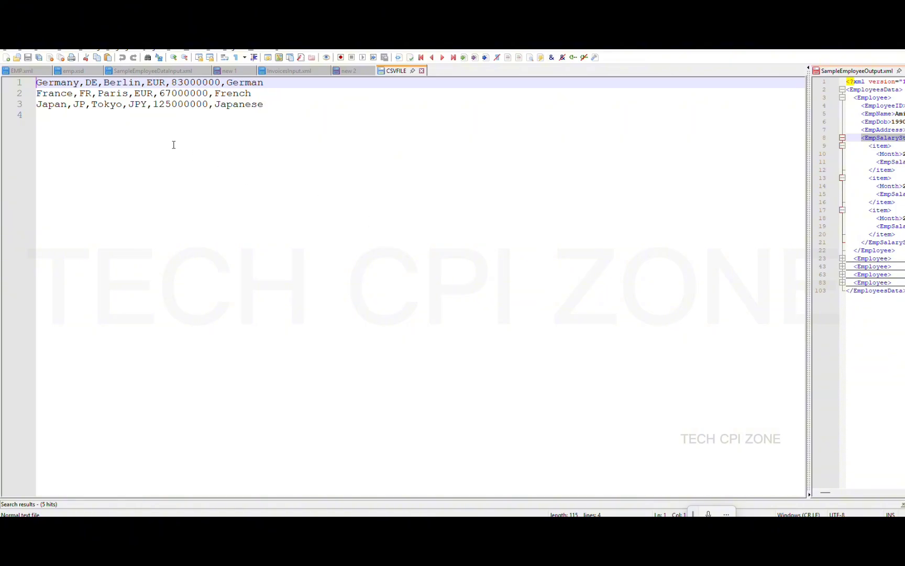
Copy the whole Countries XML from 'new 2' and paste it below the three CSV rows in CSVFILE
{"action": "left_click", "coordinate": [350, 71]}
{"action": "left_click", "coordinate": [333, 224]}
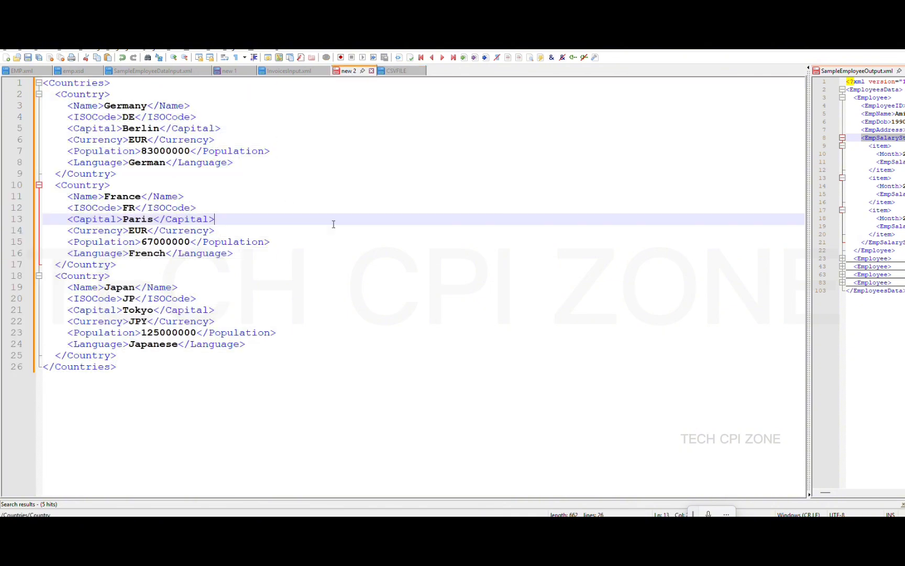
{"action": "key", "text": "ctrl+a"}
{"action": "key", "text": "ctrl+c"}
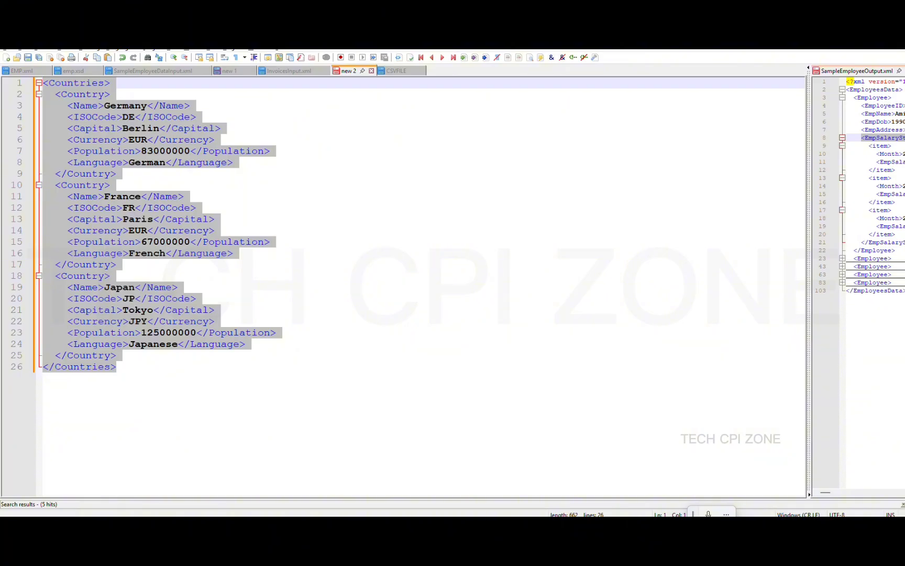
{"action": "left_click", "coordinate": [397, 71]}
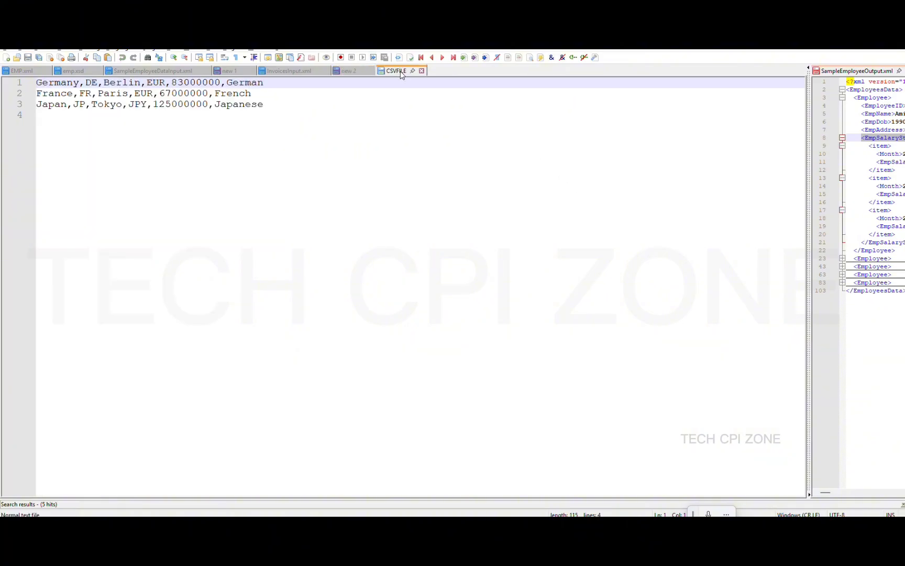
{"action": "left_click", "coordinate": [312, 115]}
{"action": "key", "text": "Return"}
{"action": "key", "text": "Return"}
{"action": "key", "text": "Return"}
{"action": "key", "text": "Return"}
{"action": "key", "text": "Return"}
{"action": "key", "text": "Return"}
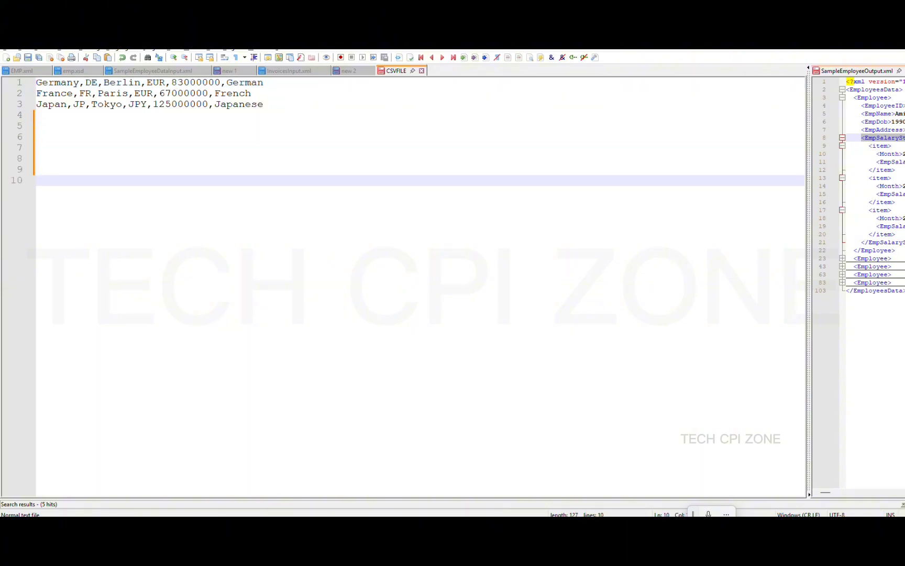
{"action": "key", "text": "ctrl+v"}
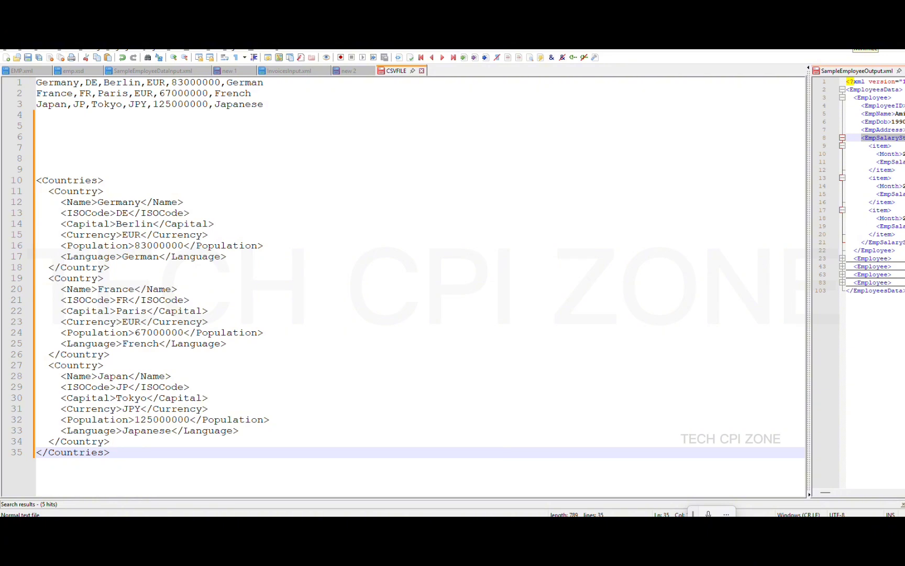
{"action": "left_click", "coordinate": [849, 42]}
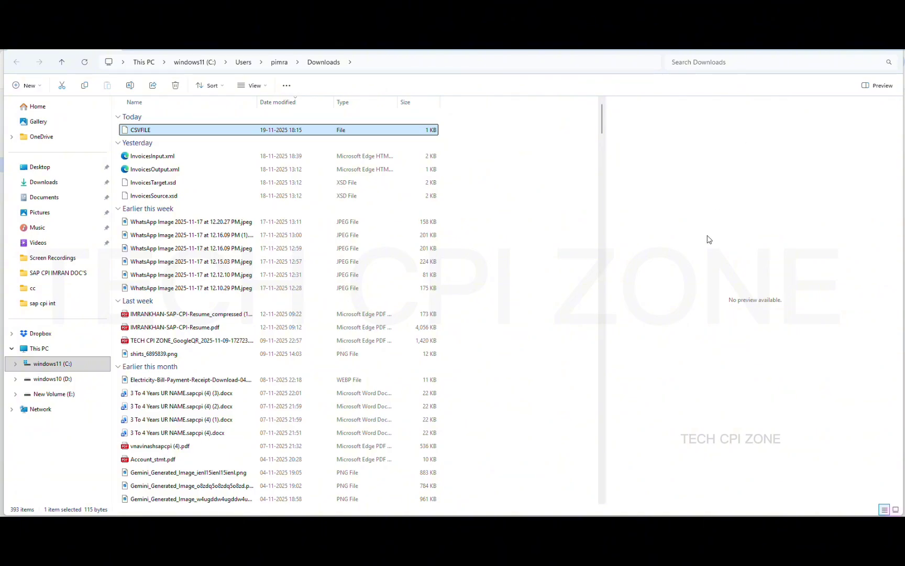
Look over the XML attachment test mail in Gmail and return to the inbox
{"action": "left_click", "coordinate": [524, 528]}
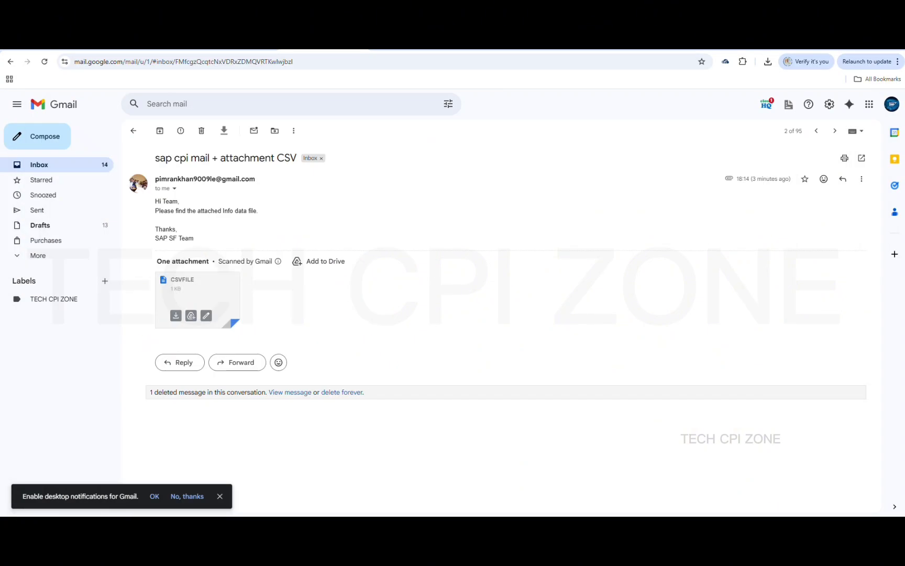
{"action": "left_click", "coordinate": [133, 131]}
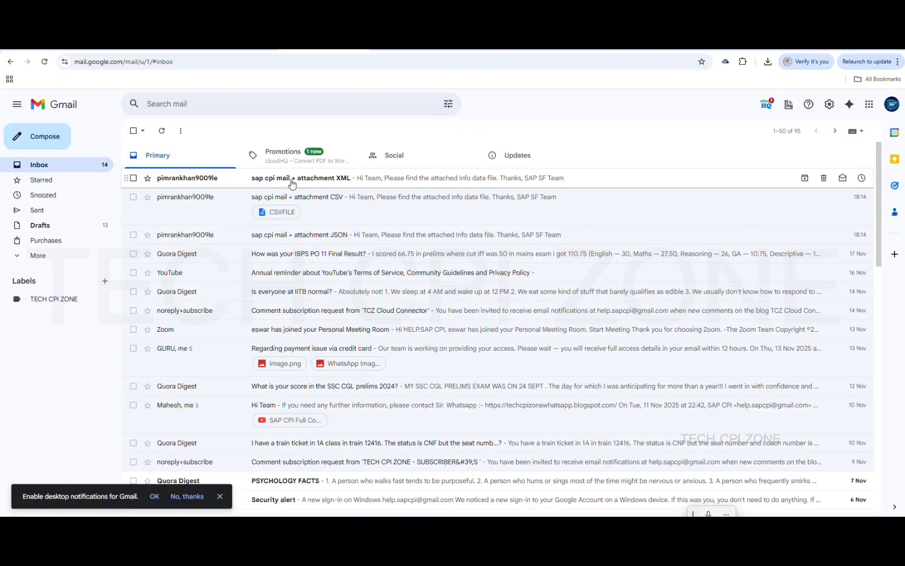
{"action": "left_click", "coordinate": [292, 183]}
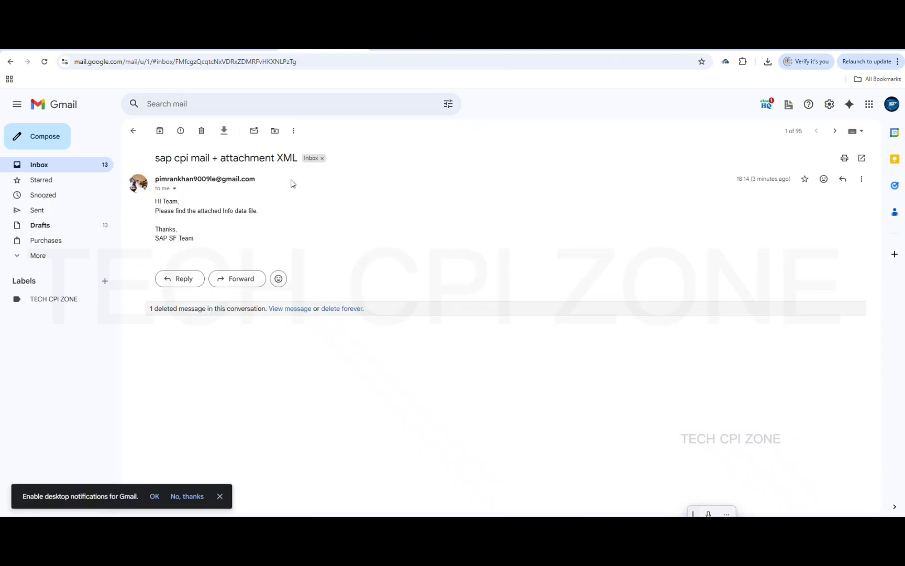
{"action": "left_click", "coordinate": [133, 133]}
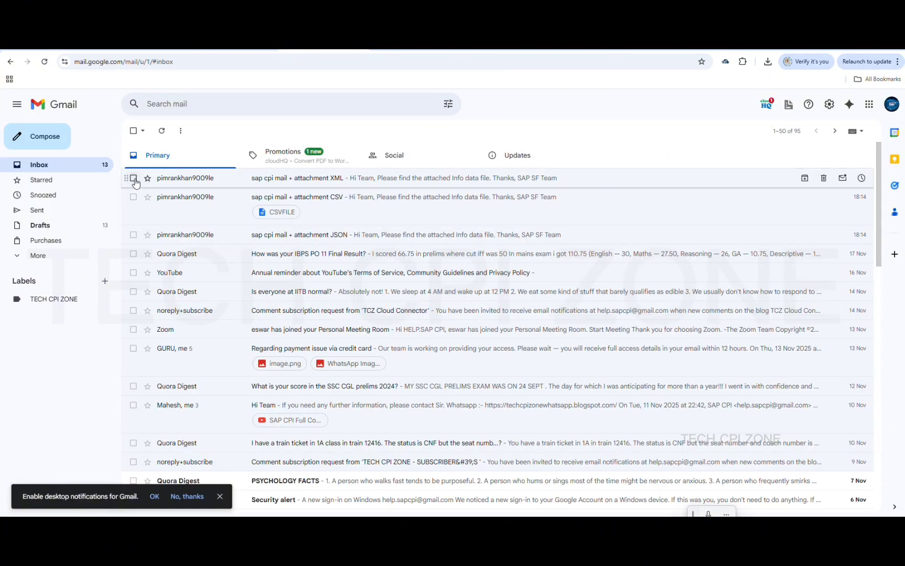
Tick the XML, CSV and JSON test mails and delete all three to the Bin
{"action": "left_click", "coordinate": [134, 178]}
{"action": "left_click", "coordinate": [134, 199]}
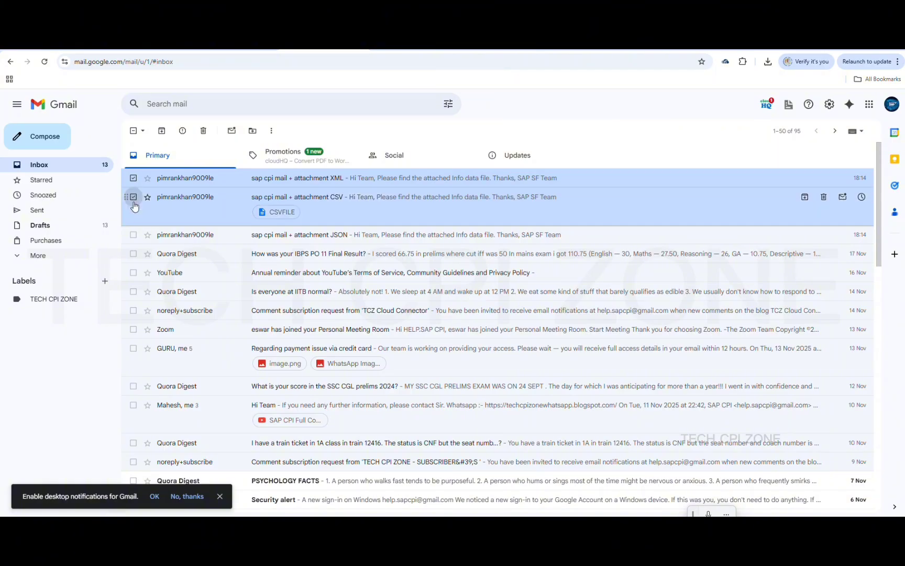
{"action": "left_click", "coordinate": [133, 235]}
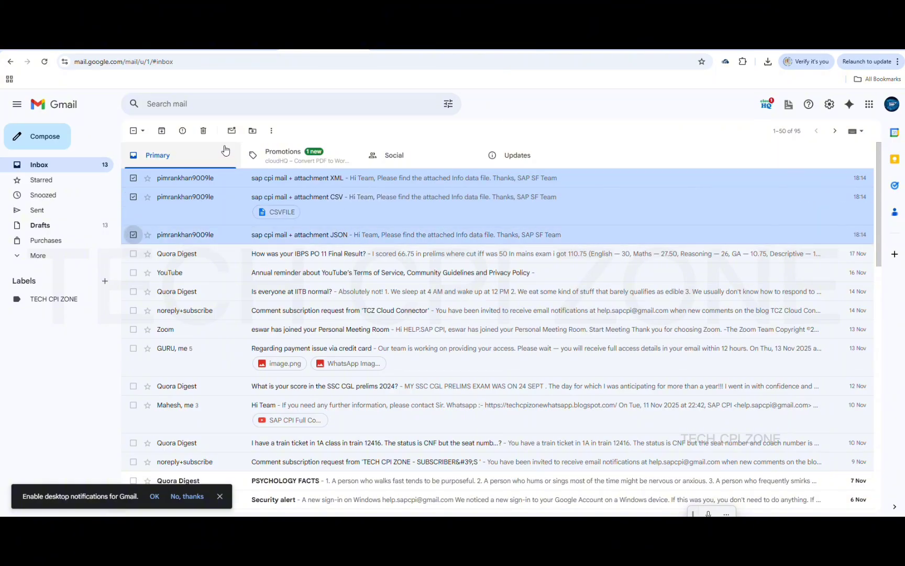
{"action": "left_click", "coordinate": [203, 131]}
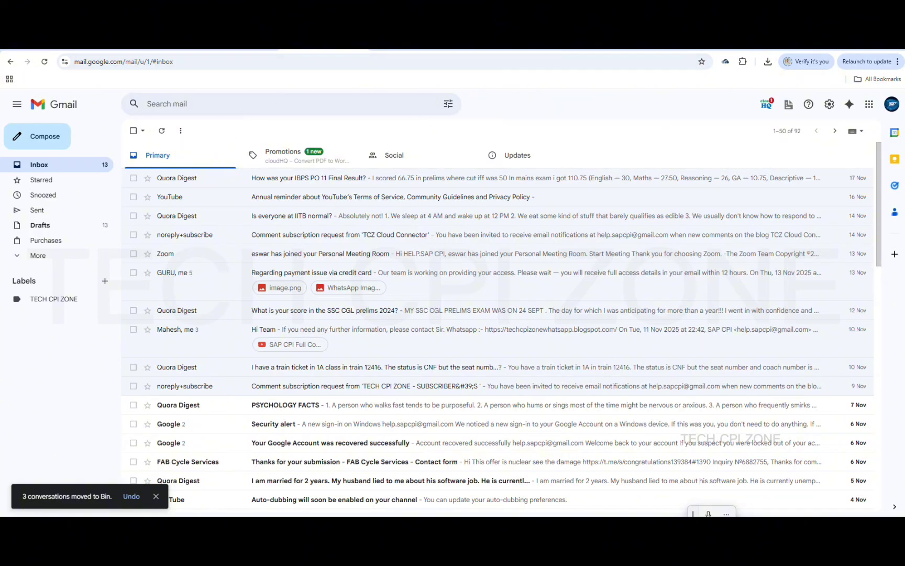
{"action": "left_click", "coordinate": [582, 50]}
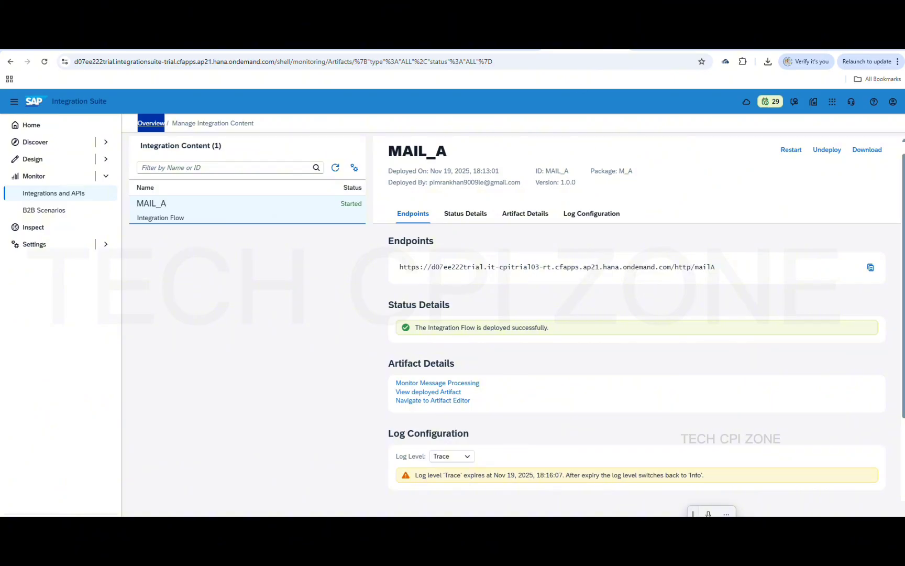
In MAIL_A, select the Mail channel to Receiver2 and show its Processing Mail Attachments section
{"action": "left_click", "coordinate": [527, 51]}
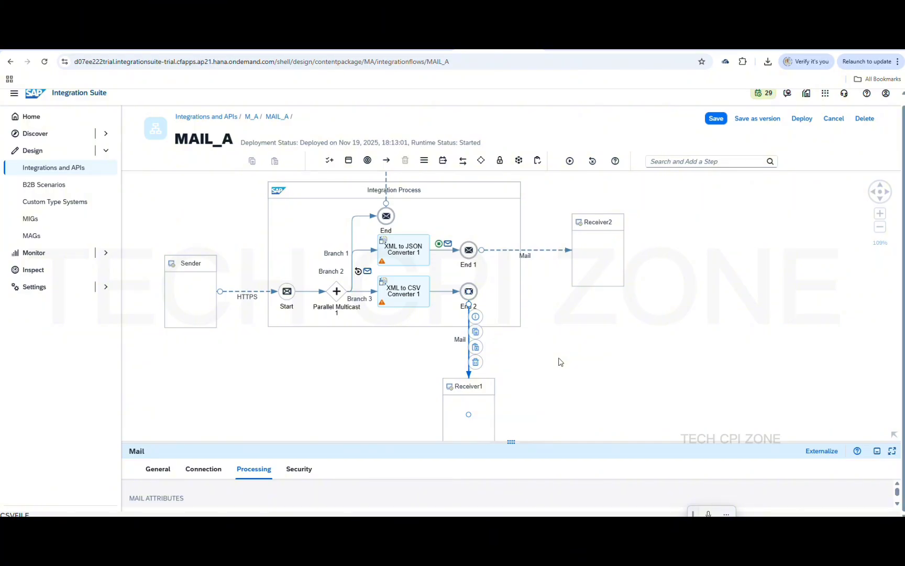
{"action": "left_click", "coordinate": [515, 255]}
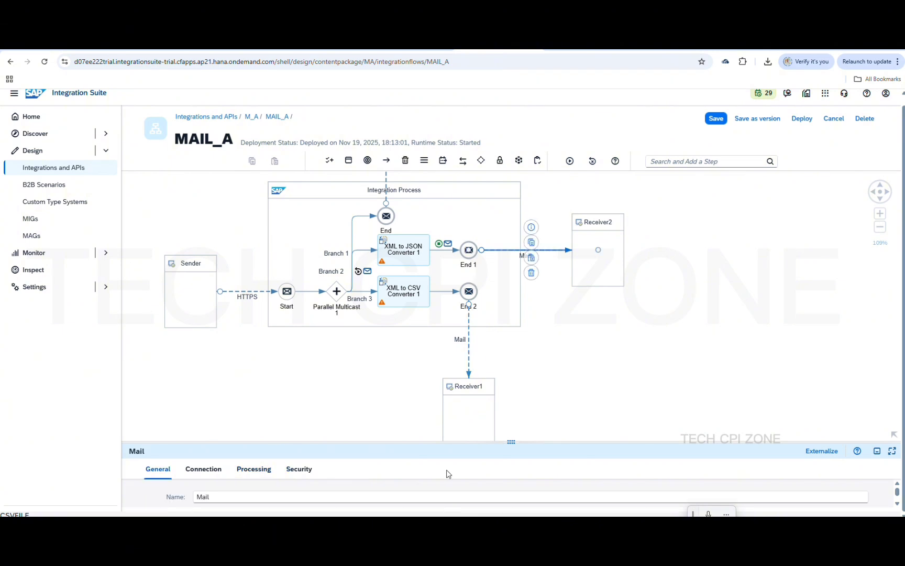
{"action": "left_click_drag", "start_coordinate": [512, 443], "coordinate": [512, 313]}
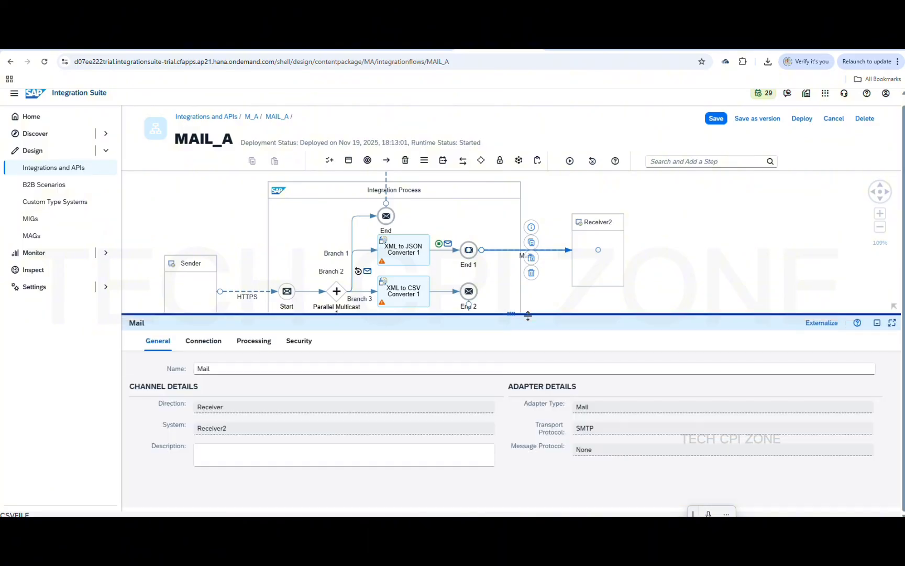
{"action": "left_click", "coordinate": [202, 342]}
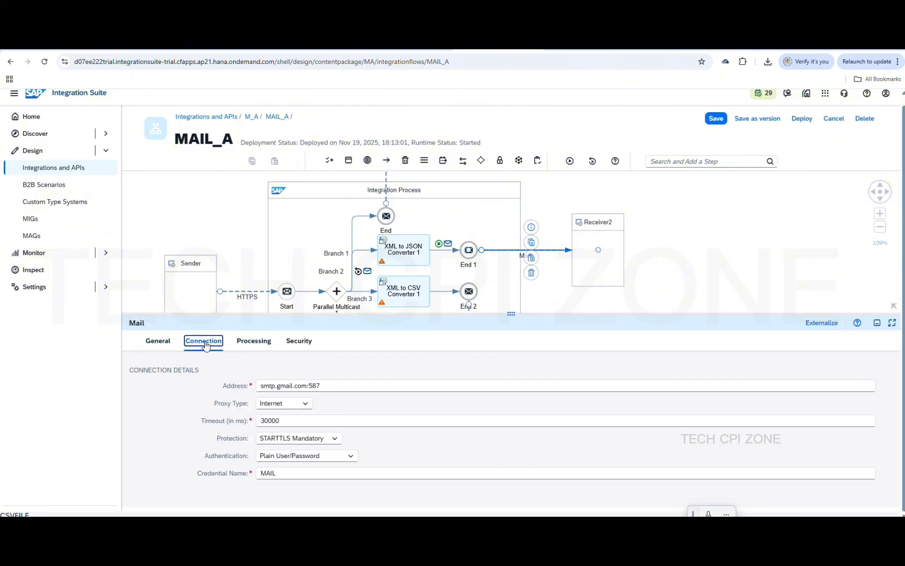
{"action": "left_click", "coordinate": [255, 344]}
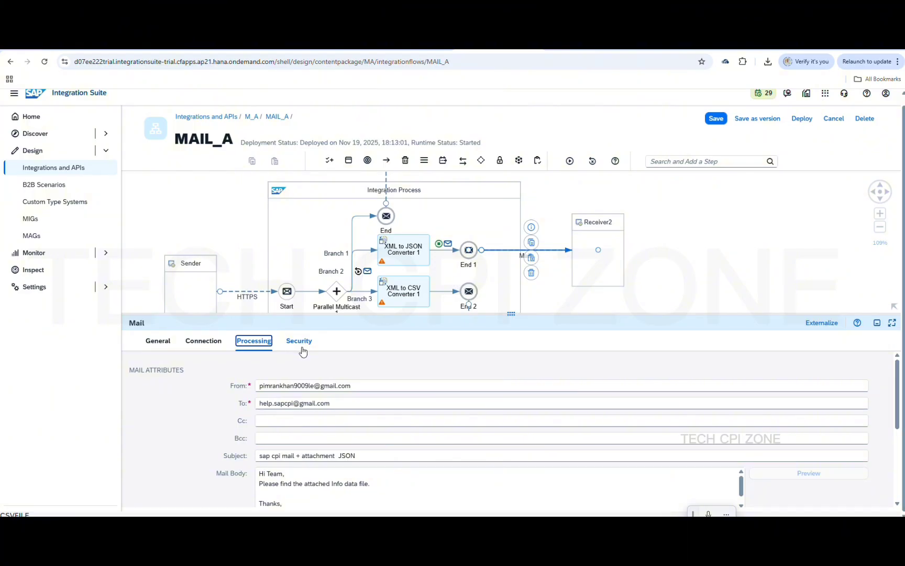
{"action": "scroll", "coordinate": [424, 374], "scroll_direction": "down", "scroll_amount": 5}
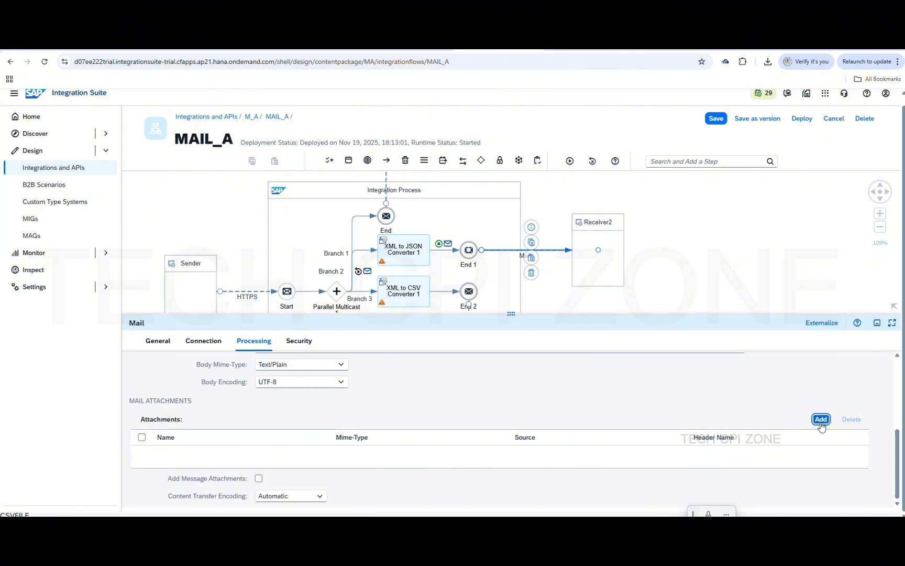
Add a mail attachment named JSONFILE with MIME type Application/JSON and source Body
{"action": "left_click", "coordinate": [817, 419]}
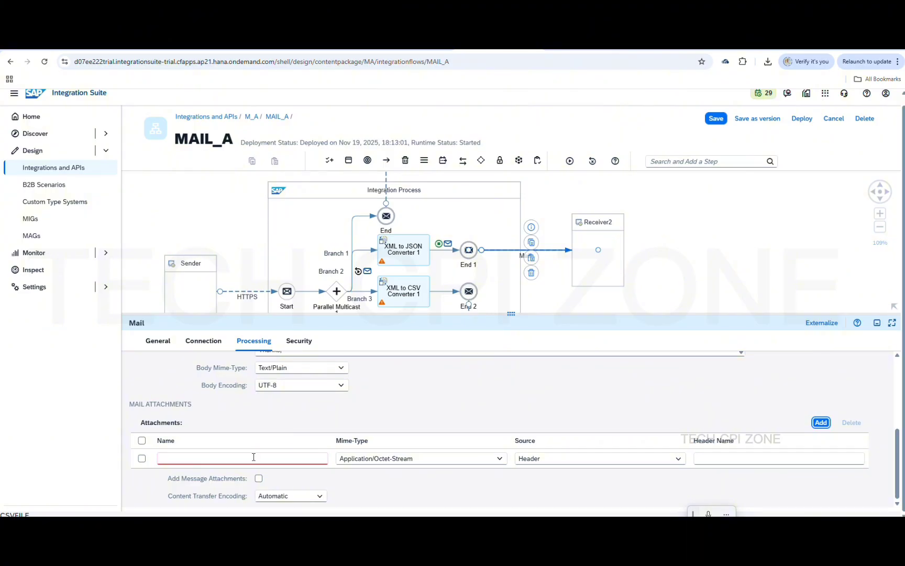
{"action": "left_click", "coordinate": [251, 457]}
{"action": "type", "text": "JS"}
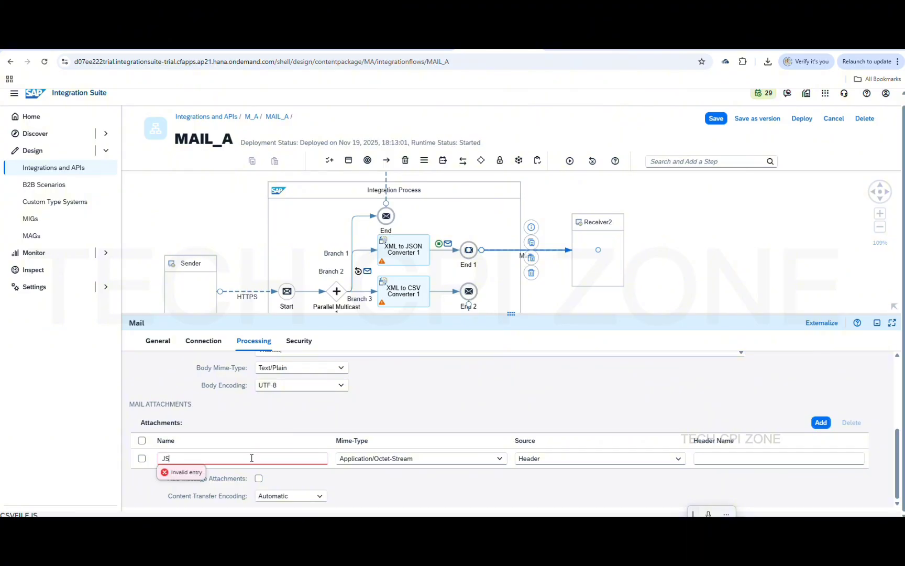
{"action": "type", "text": "ONFILE"}
{"action": "left_click", "coordinate": [500, 460]}
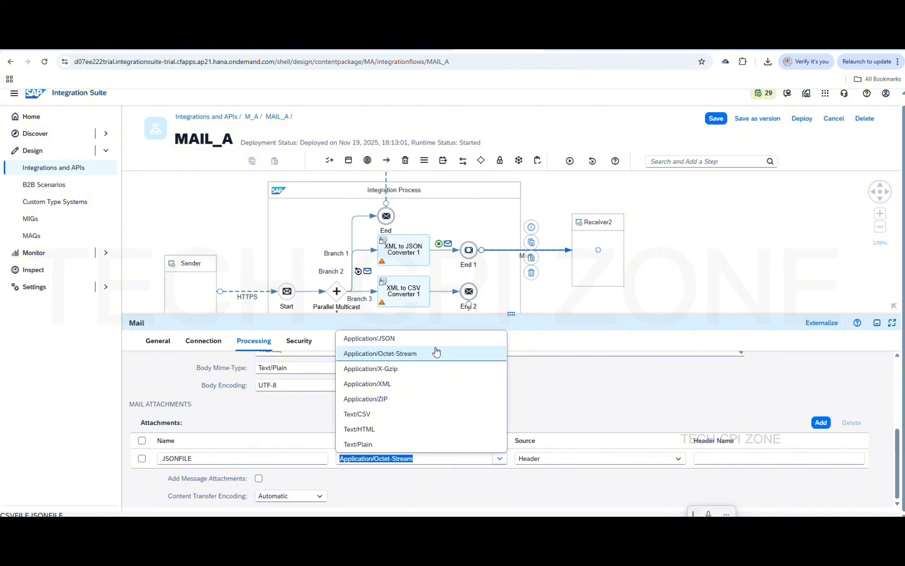
{"action": "left_click", "coordinate": [430, 339]}
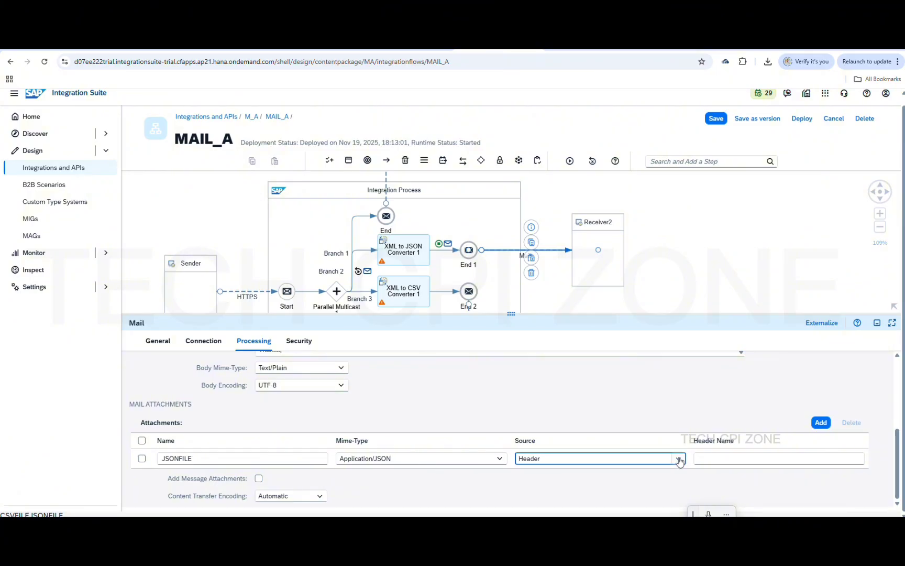
{"action": "left_click", "coordinate": [676, 459]}
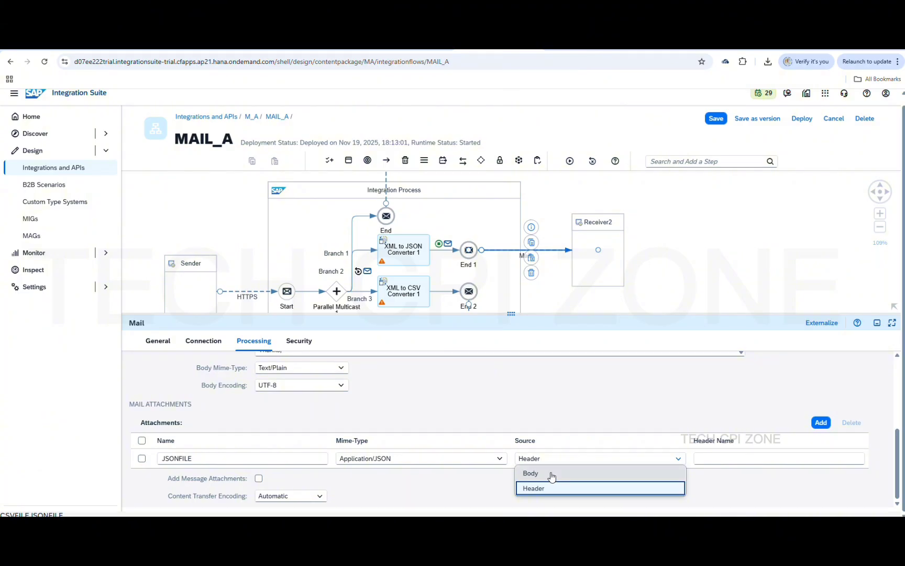
{"action": "left_click", "coordinate": [551, 474]}
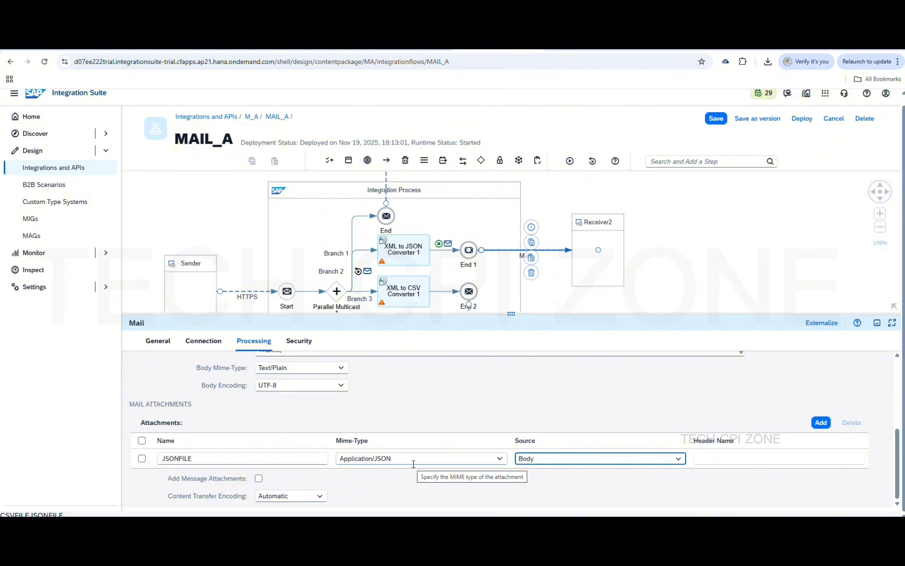
{"action": "left_click", "coordinate": [499, 459]}
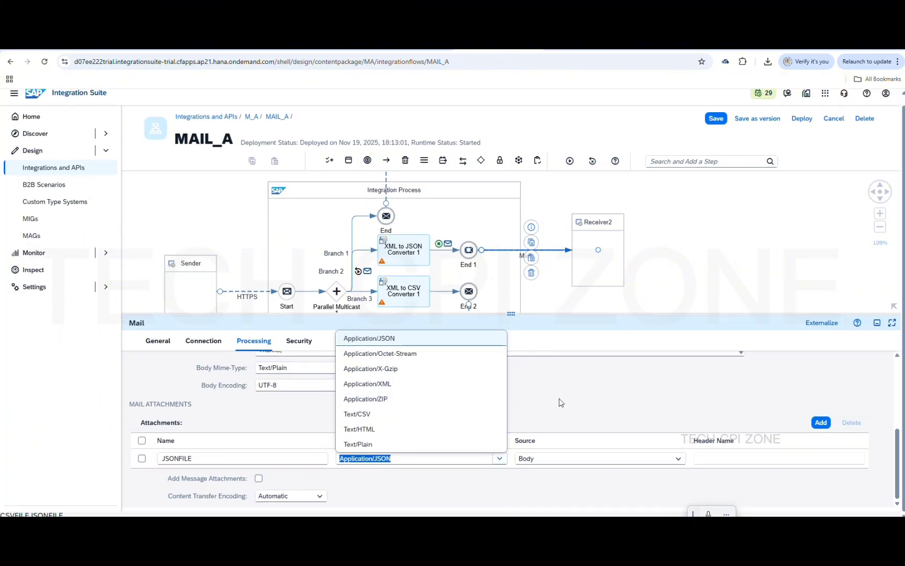
{"action": "left_click", "coordinate": [563, 397]}
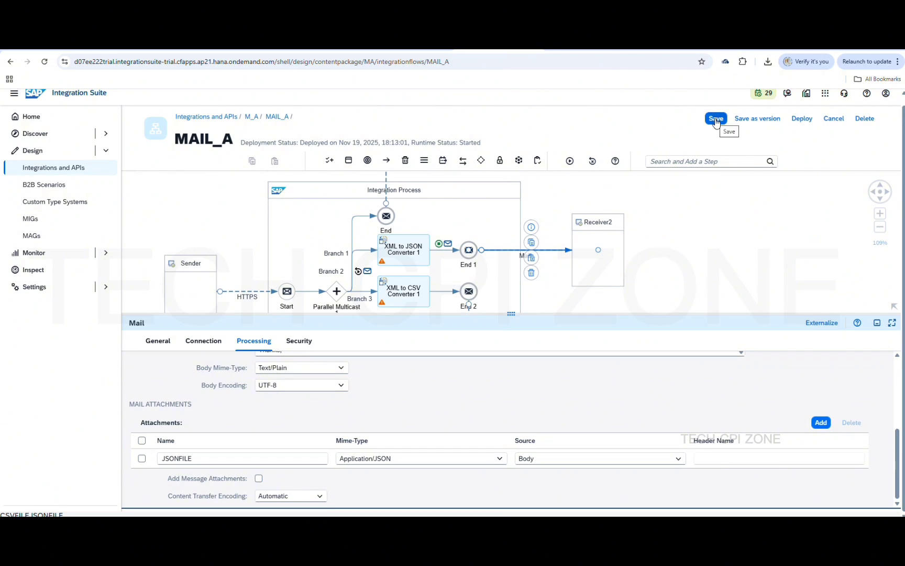
Save MAIL_A, deploy it to the Cloud Integration runtime, and save again
{"action": "left_click", "coordinate": [716, 120]}
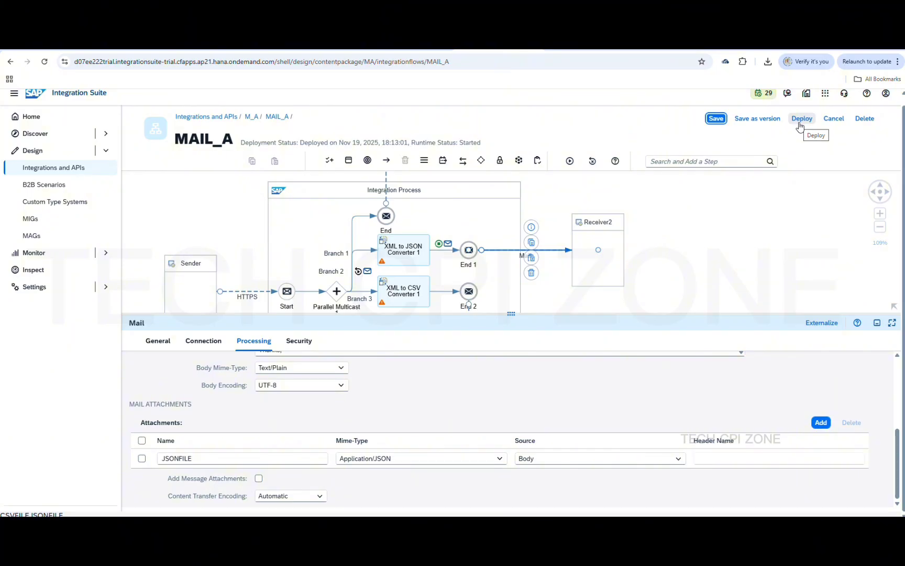
{"action": "left_click", "coordinate": [801, 120]}
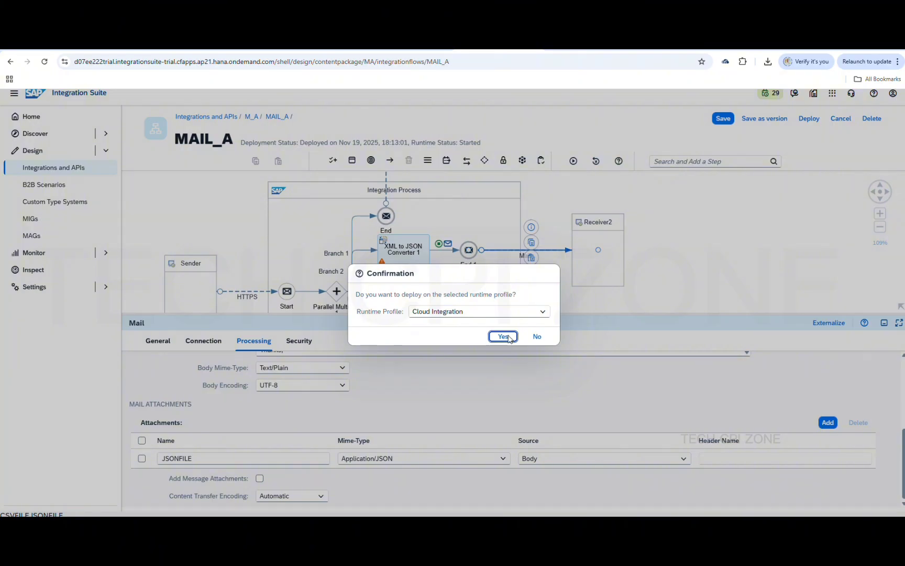
{"action": "left_click", "coordinate": [508, 336]}
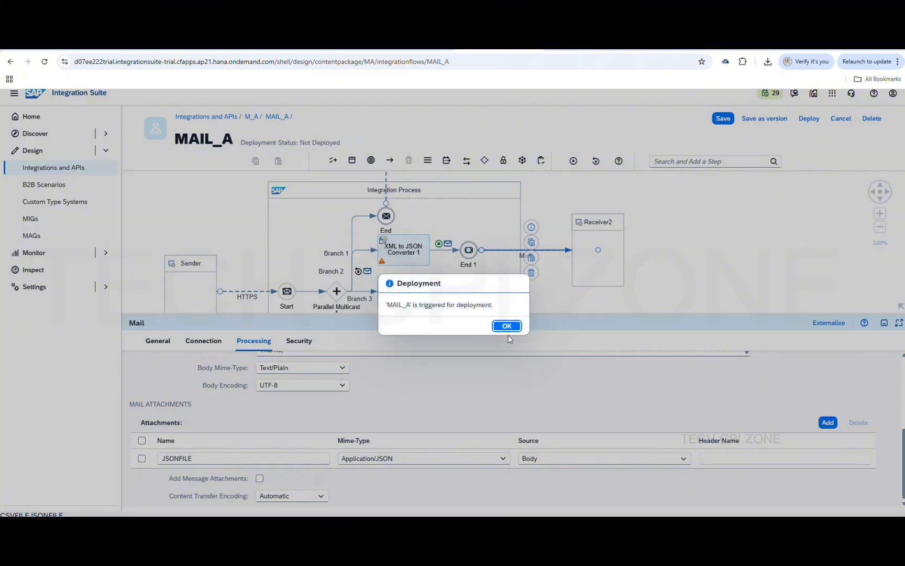
{"action": "left_click", "coordinate": [504, 326]}
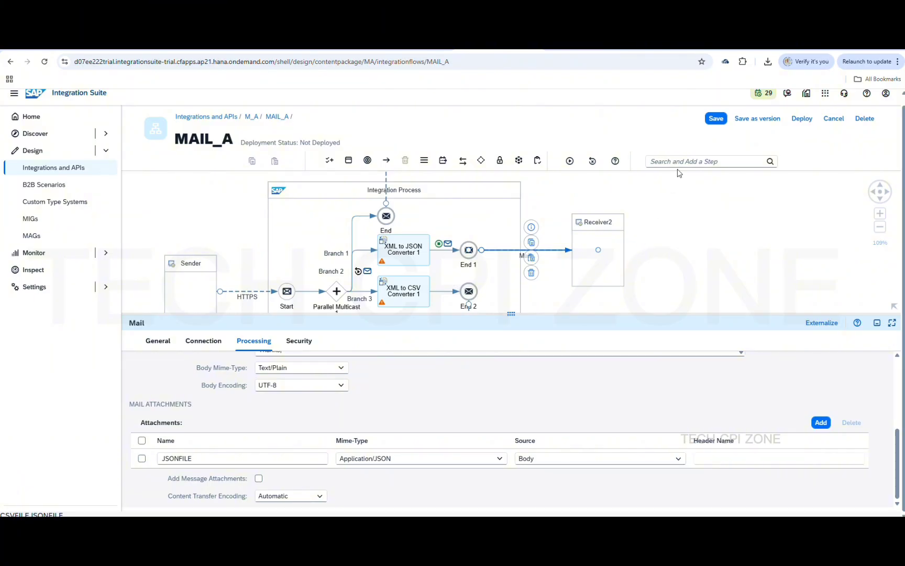
{"action": "left_click", "coordinate": [714, 119]}
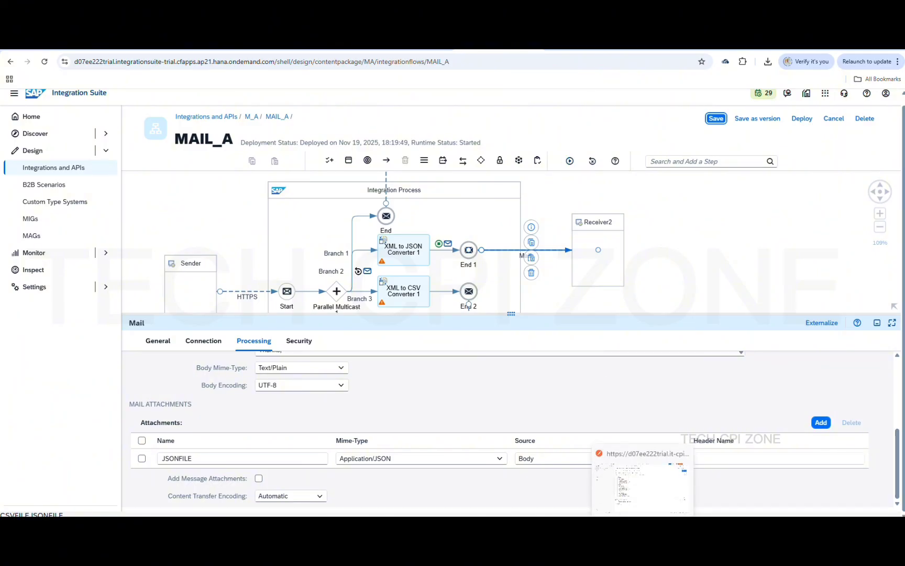
{"action": "left_click", "coordinate": [643, 528]}
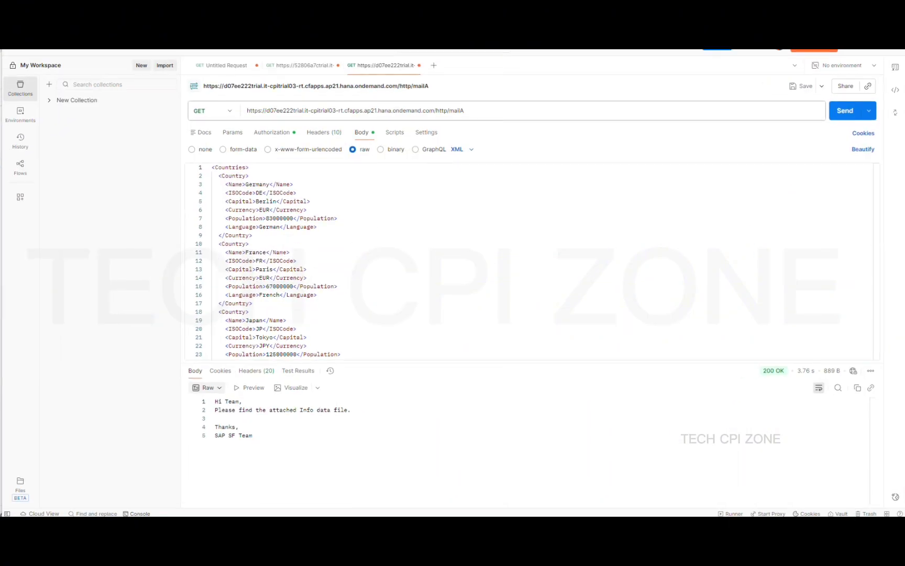
Resend the Countries XML request to the mailA endpoint and get 200 OK
{"action": "left_click", "coordinate": [846, 111]}
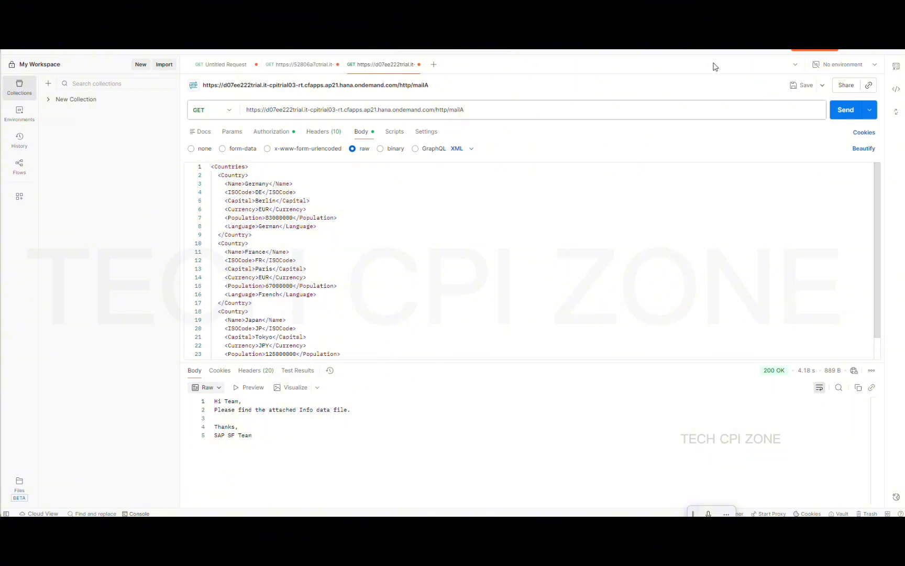
Minimise Postman and go back to the Gmail inbox with the new CSV, XML and JSON mails
{"action": "left_click", "coordinate": [850, 50]}
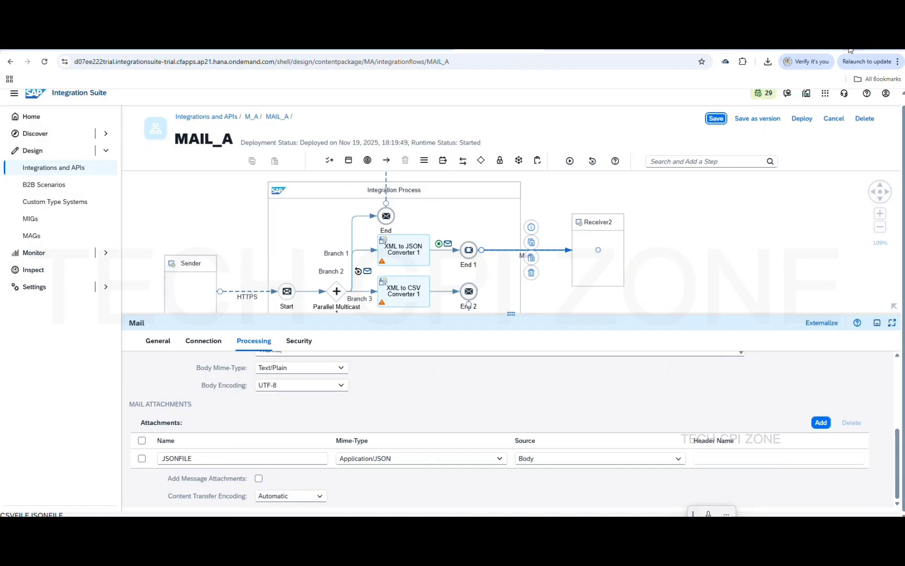
{"action": "left_click", "coordinate": [316, 48]}
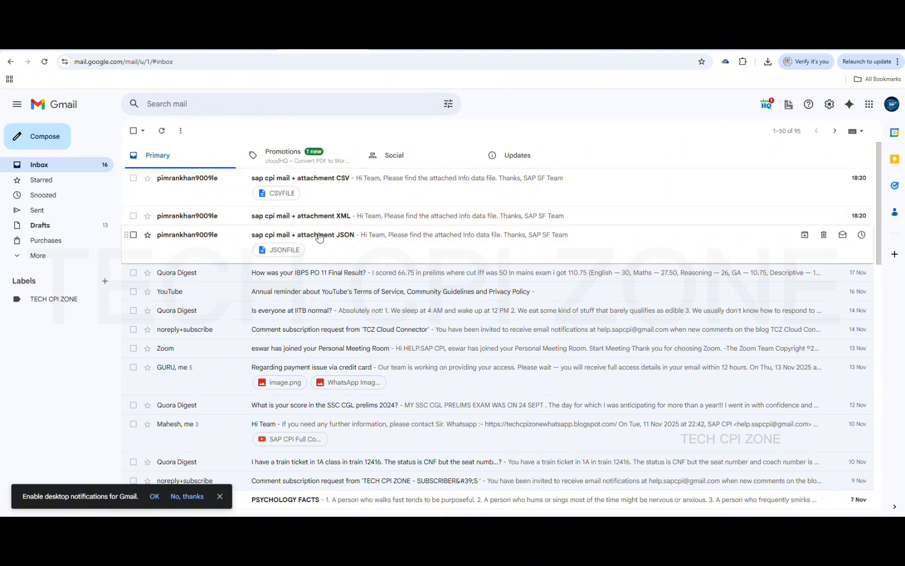
Open the new JSON mail, download its JSONFILE attachment and show it in Downloads
{"action": "left_click", "coordinate": [316, 238]}
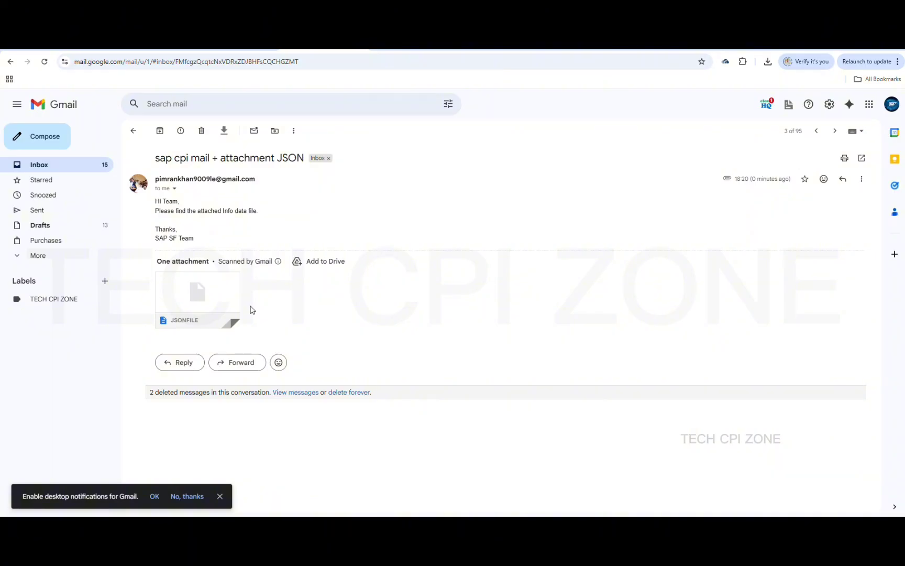
{"action": "mouse_move", "coordinate": [217, 297]}
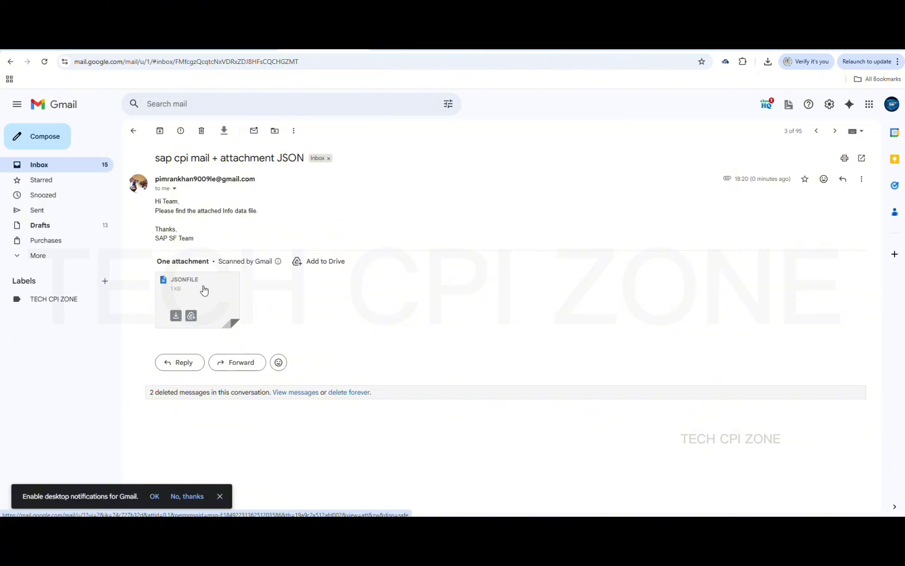
{"action": "left_click", "coordinate": [175, 317]}
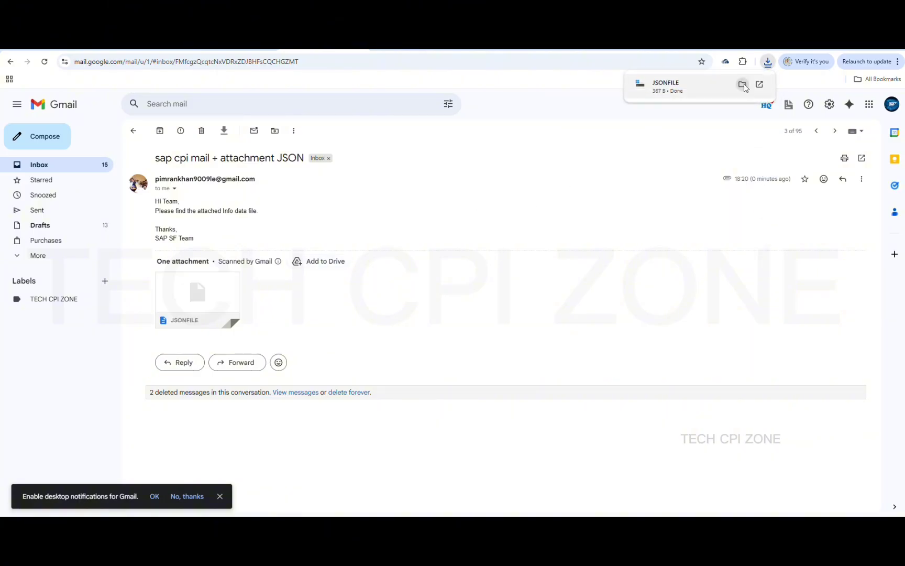
{"action": "left_click", "coordinate": [743, 85]}
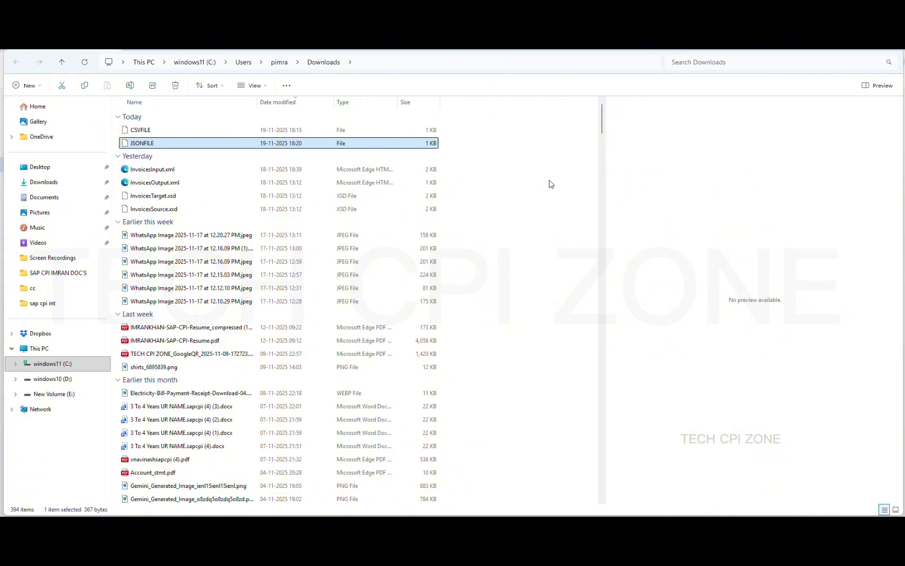
Open the downloaded JSONFILE from Downloads with Notepad++
{"action": "double_click", "coordinate": [183, 145]}
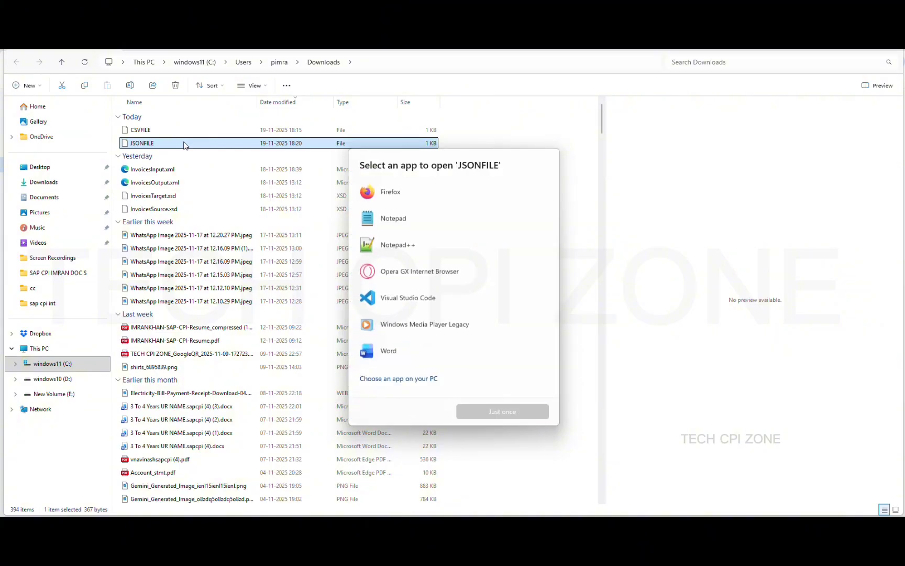
{"action": "double_click", "coordinate": [401, 244]}
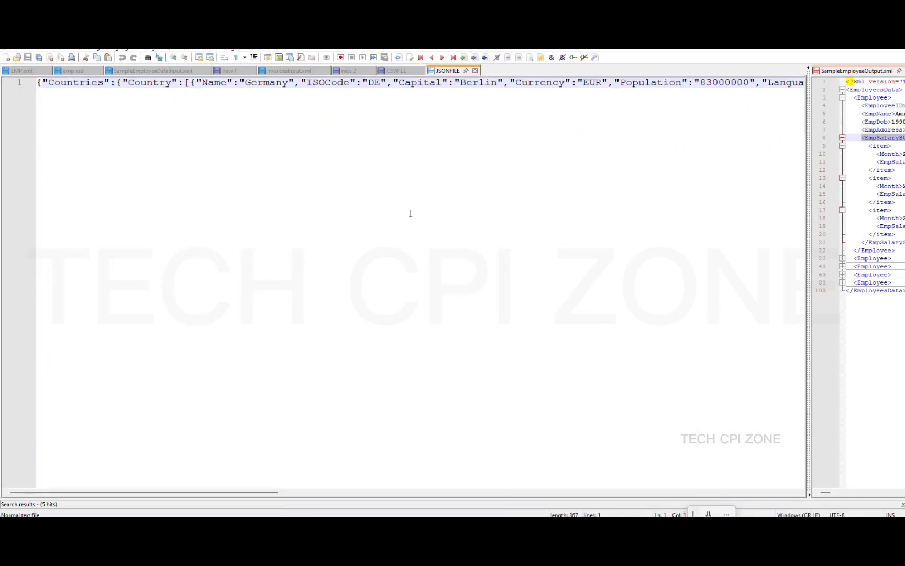
{"action": "scroll", "coordinate": [410, 213], "scroll_direction": "right", "scroll_amount": 10}
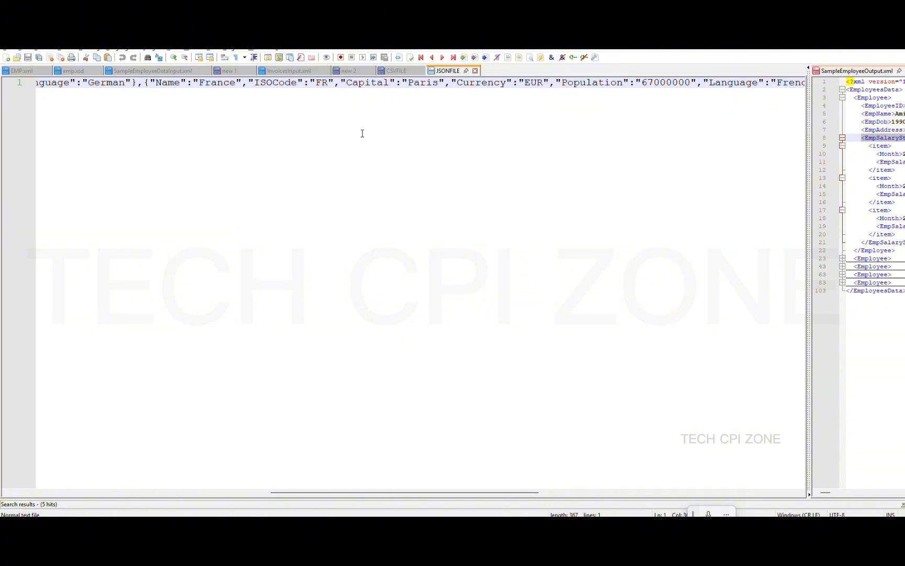
{"action": "scroll", "coordinate": [362, 133], "scroll_direction": "right", "scroll_amount": 5}
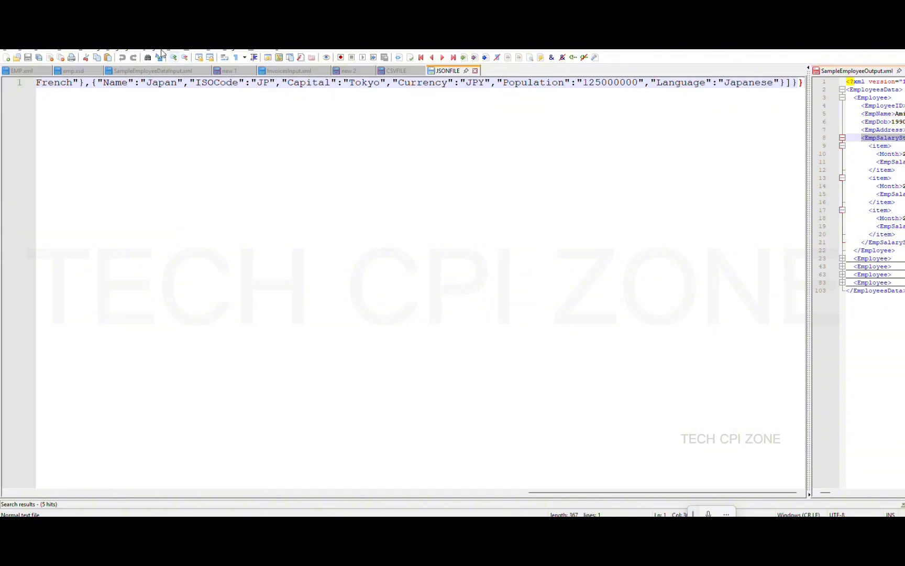
{"action": "left_click", "coordinate": [118, 51]}
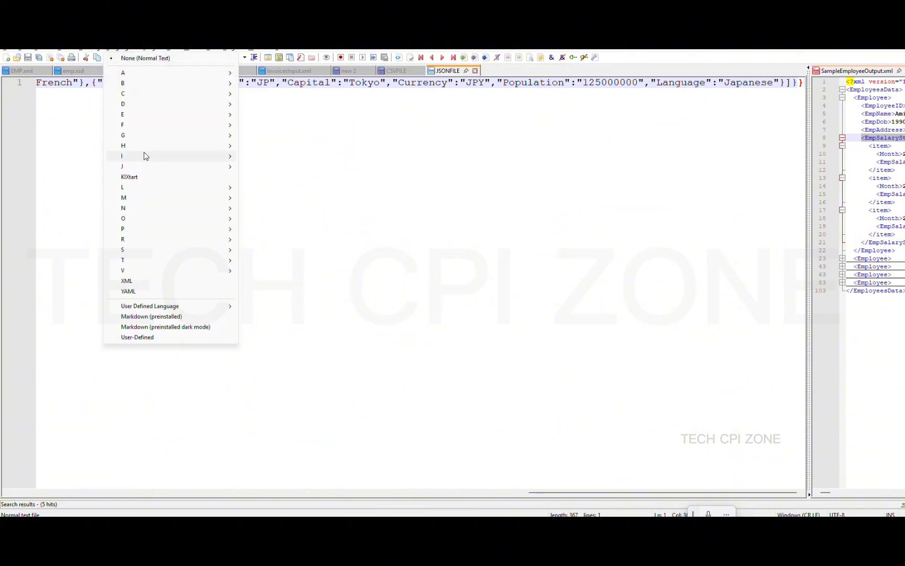
{"action": "left_click", "coordinate": [360, 270]}
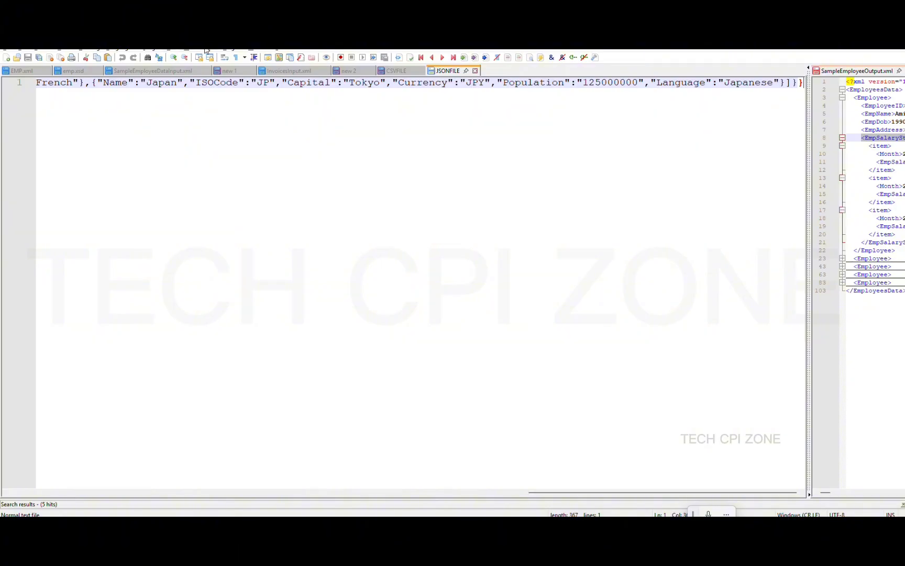
{"action": "left_click", "coordinate": [232, 50]}
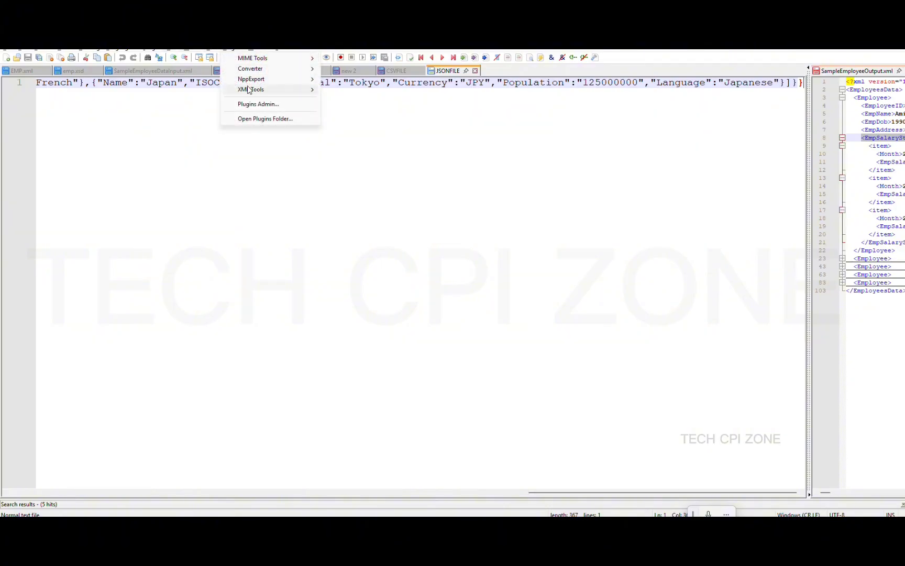
{"action": "mouse_move", "coordinate": [249, 90]}
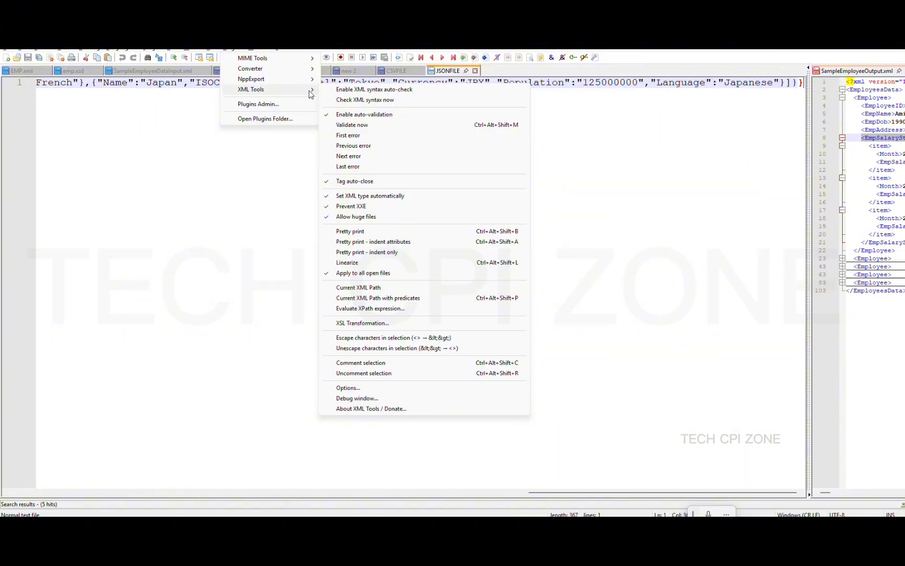
{"action": "left_click", "coordinate": [351, 234]}
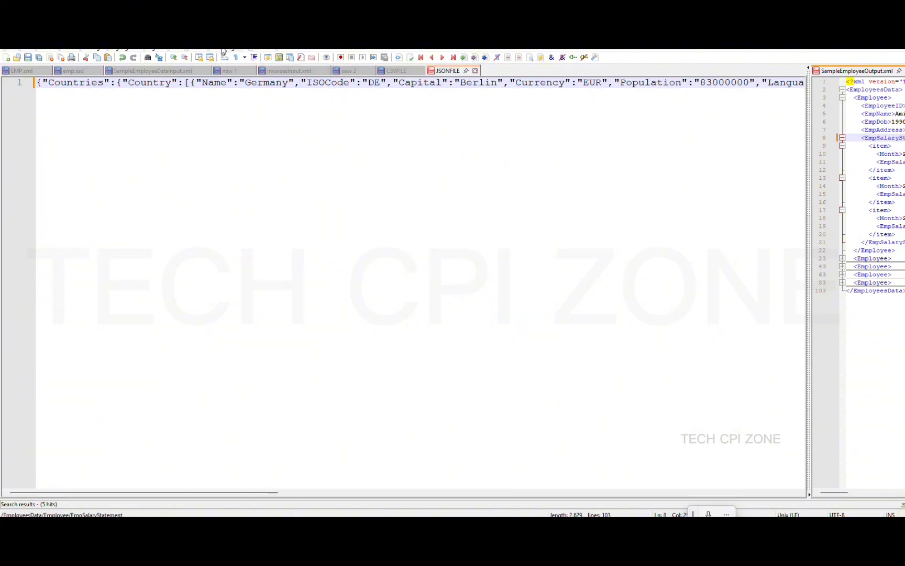
{"action": "left_click", "coordinate": [223, 50]}
{"action": "mouse_move", "coordinate": [242, 93]}
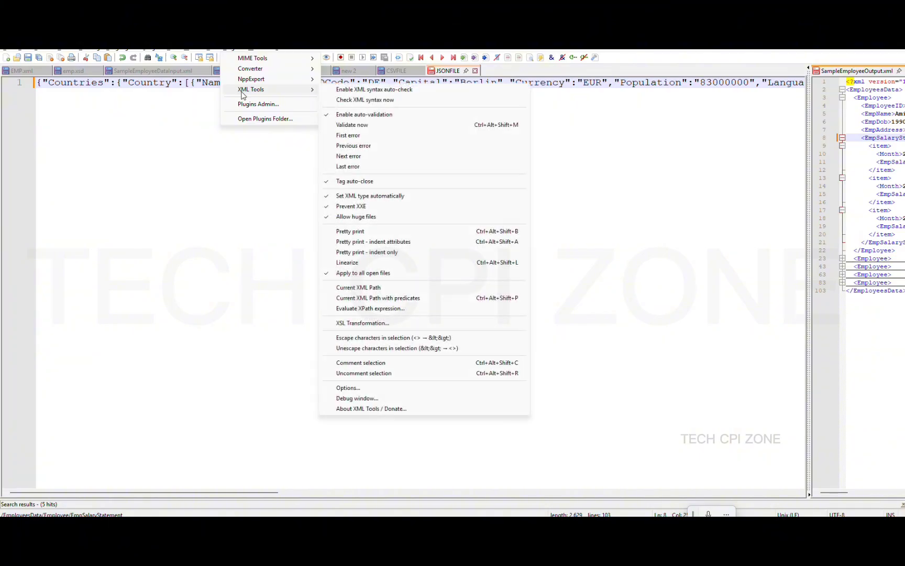
Install the JSON Tools plugin from Plugins Admin, saving JSONFILE as Notepad++ restarts
{"action": "left_click", "coordinate": [259, 103]}
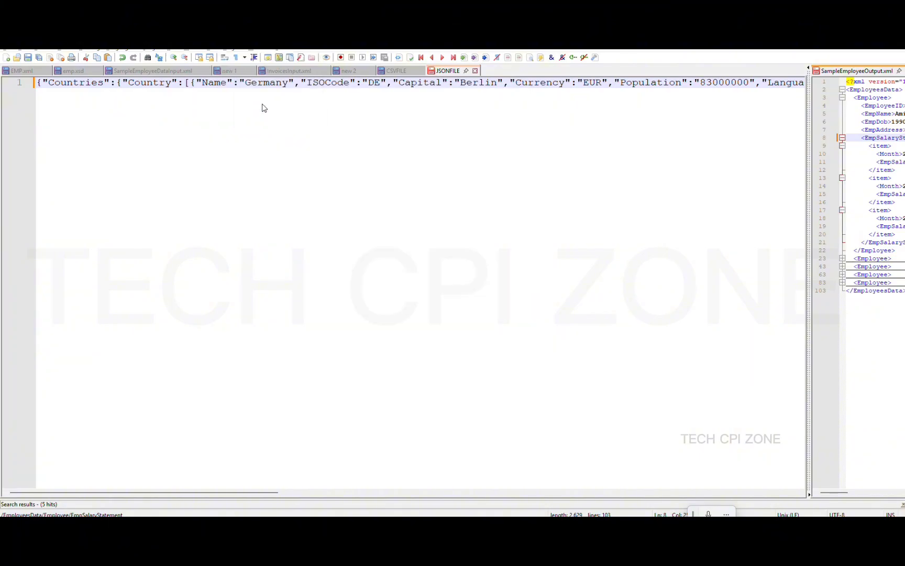
{"action": "left_click", "coordinate": [380, 208]}
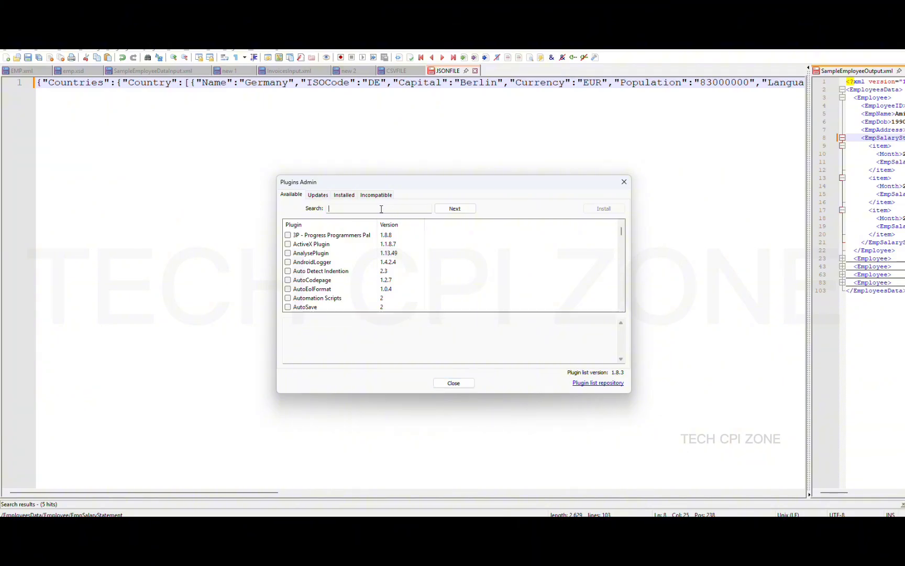
{"action": "type", "text": "JSON"}
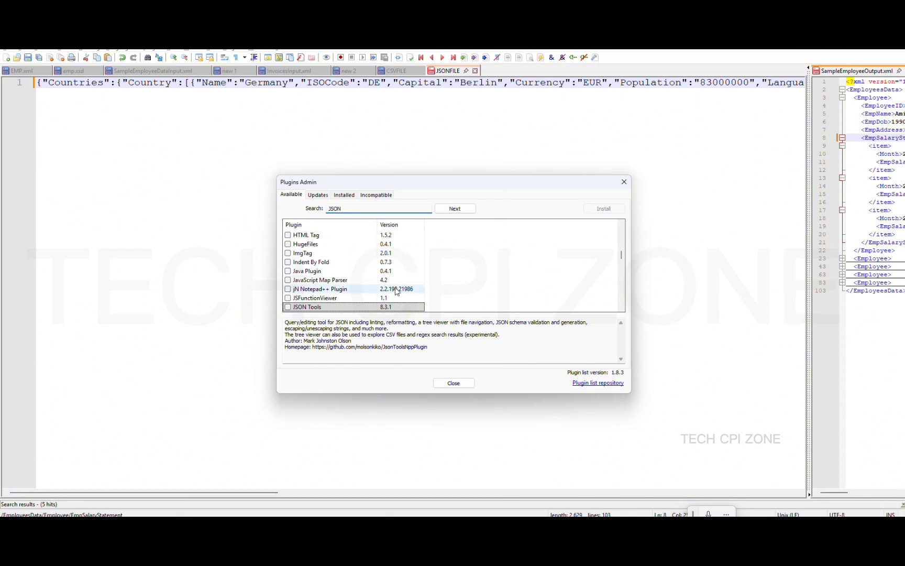
{"action": "left_click", "coordinate": [288, 307]}
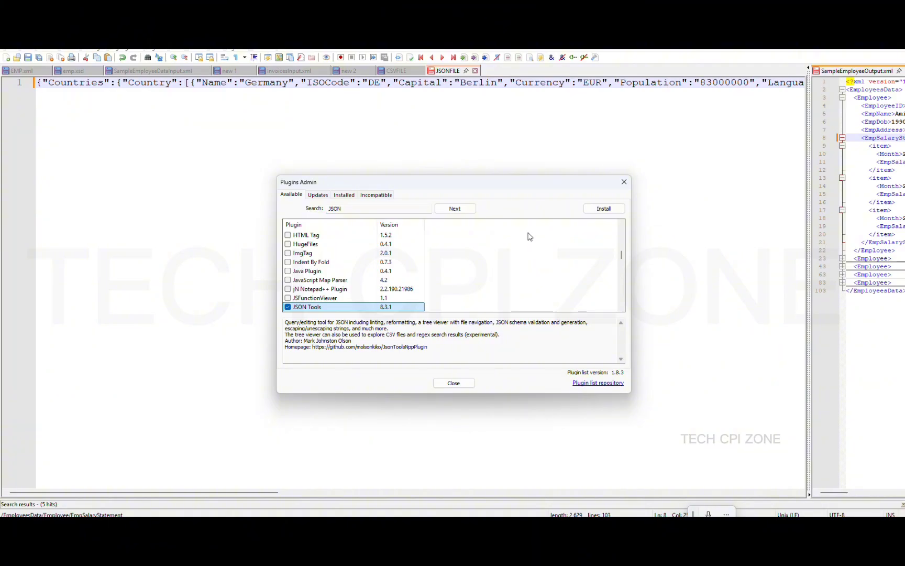
{"action": "left_click", "coordinate": [604, 209]}
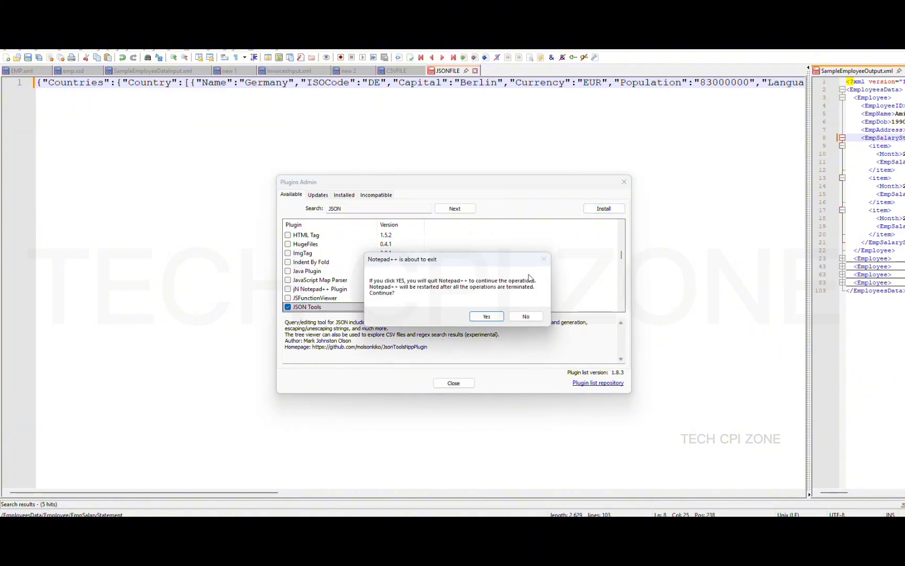
{"action": "left_click", "coordinate": [486, 317]}
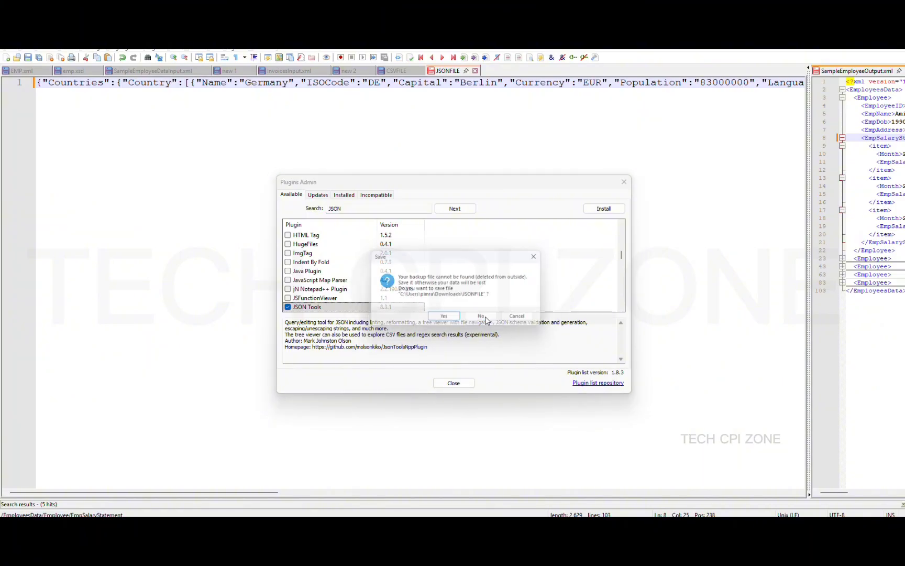
{"action": "left_click", "coordinate": [444, 319]}
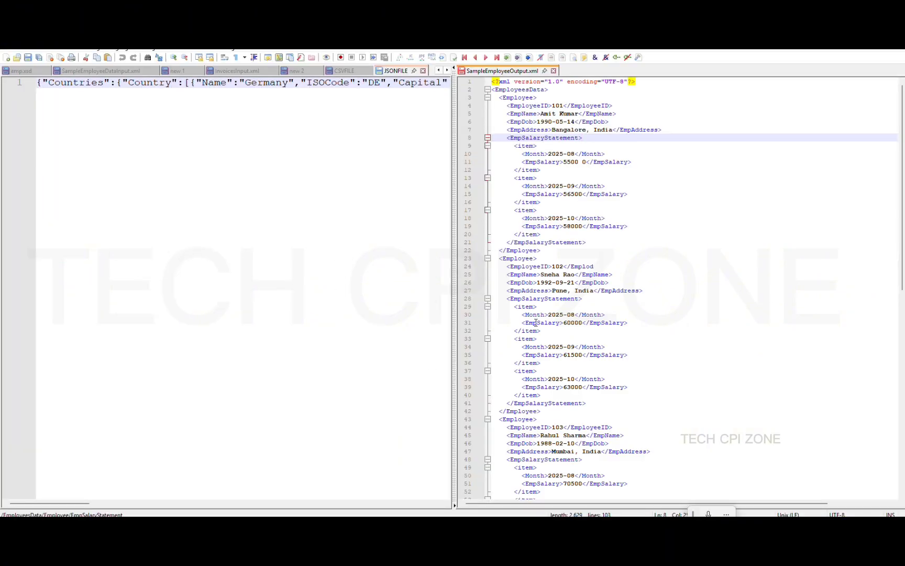
Widen the JSONFILE pane, then try the JsonTools JSON to YAML conversion and cancel it
{"action": "left_click", "coordinate": [229, 229]}
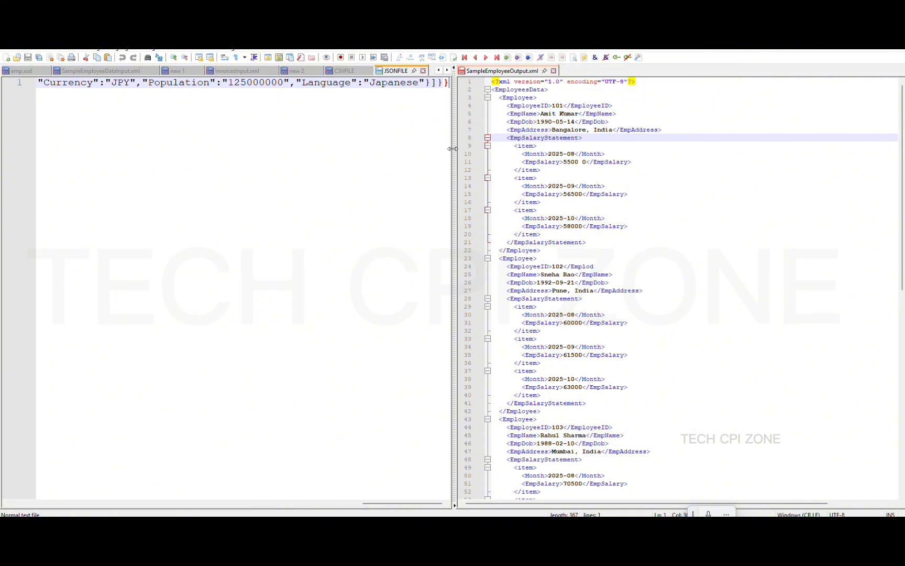
{"action": "left_click_drag", "start_coordinate": [453, 149], "coordinate": [810, 153]}
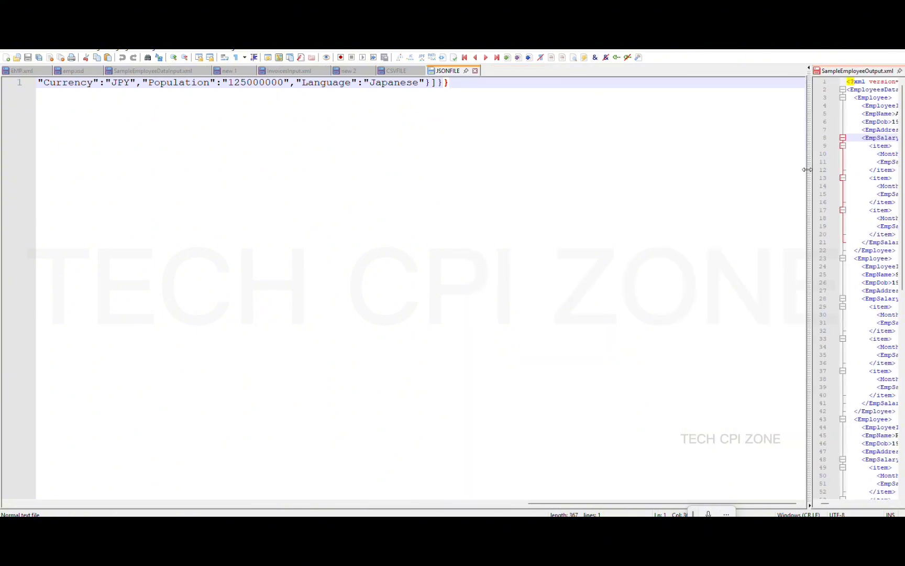
{"action": "scroll", "coordinate": [275, 171], "scroll_direction": "left", "scroll_amount": 15}
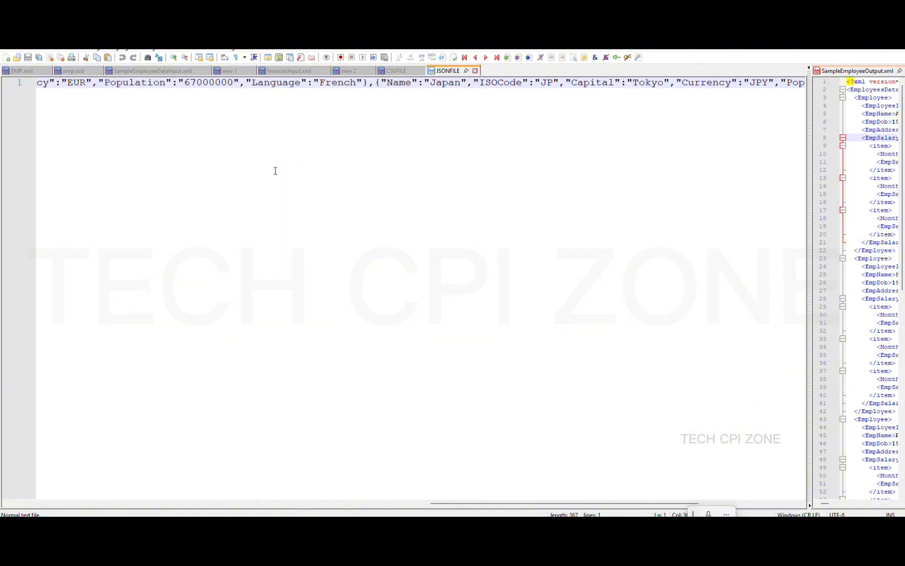
{"action": "left_click", "coordinate": [231, 50]}
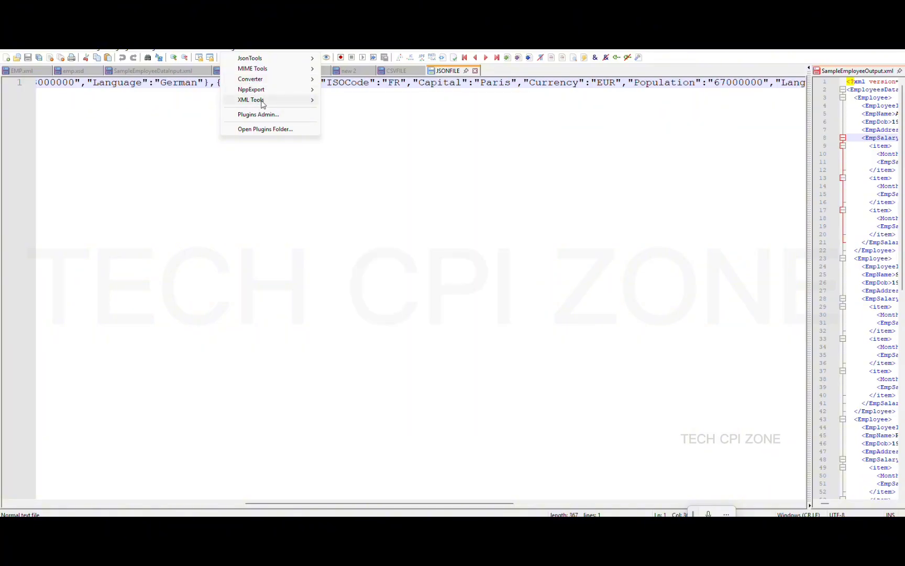
{"action": "mouse_move", "coordinate": [260, 62]}
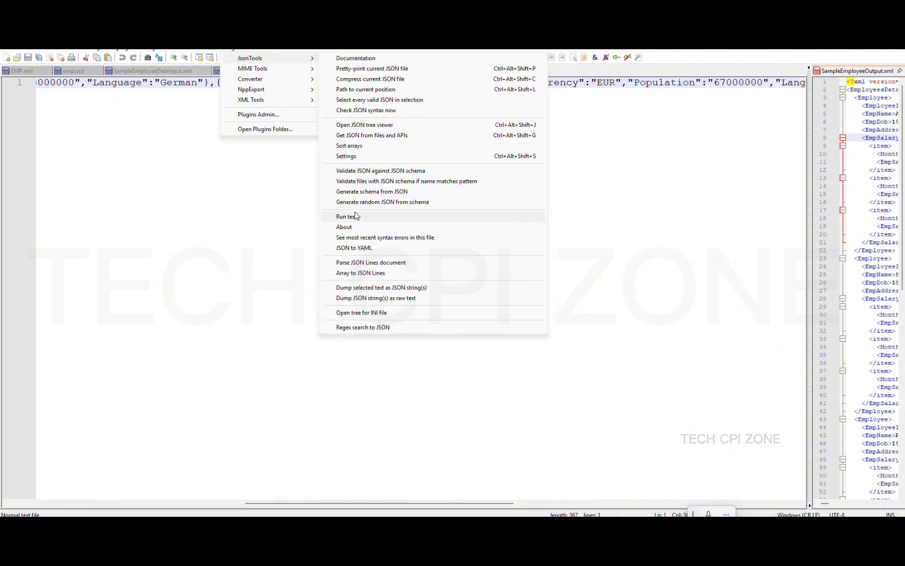
{"action": "left_click", "coordinate": [355, 248]}
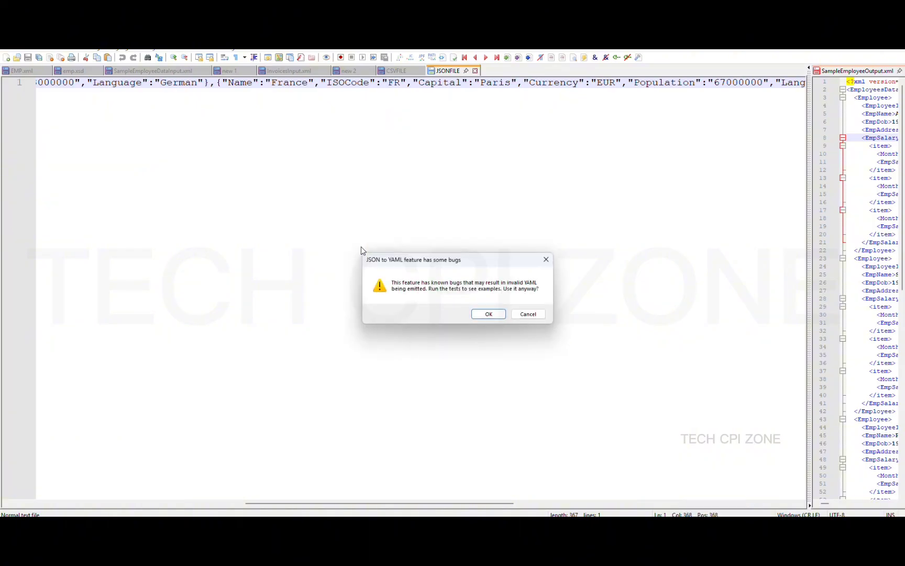
{"action": "left_click", "coordinate": [526, 315]}
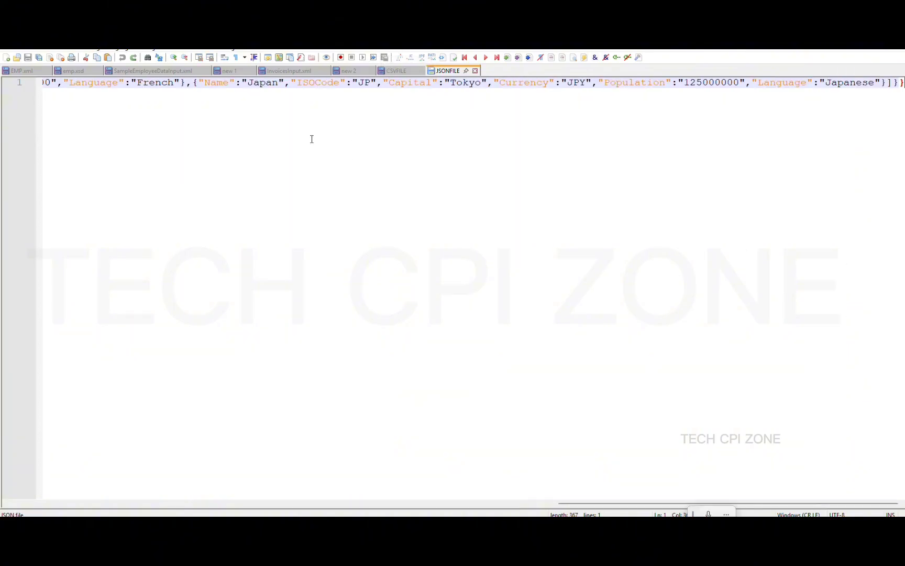
Pretty-print JSONFILE with JsonTools into 30 indented lines listing Germany, France and Japan
{"action": "left_click", "coordinate": [235, 50]}
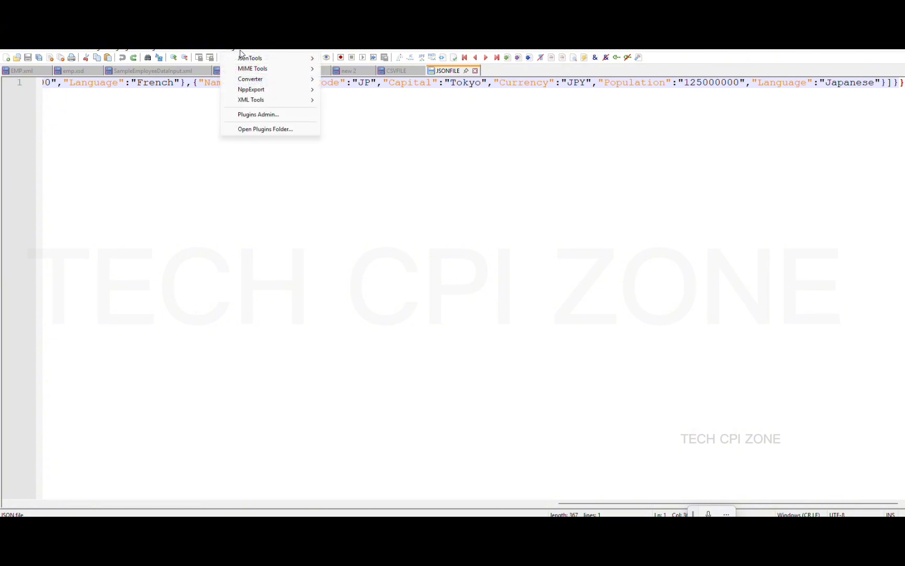
{"action": "left_click", "coordinate": [227, 52]}
{"action": "left_click", "coordinate": [227, 53]}
{"action": "mouse_move", "coordinate": [287, 58]}
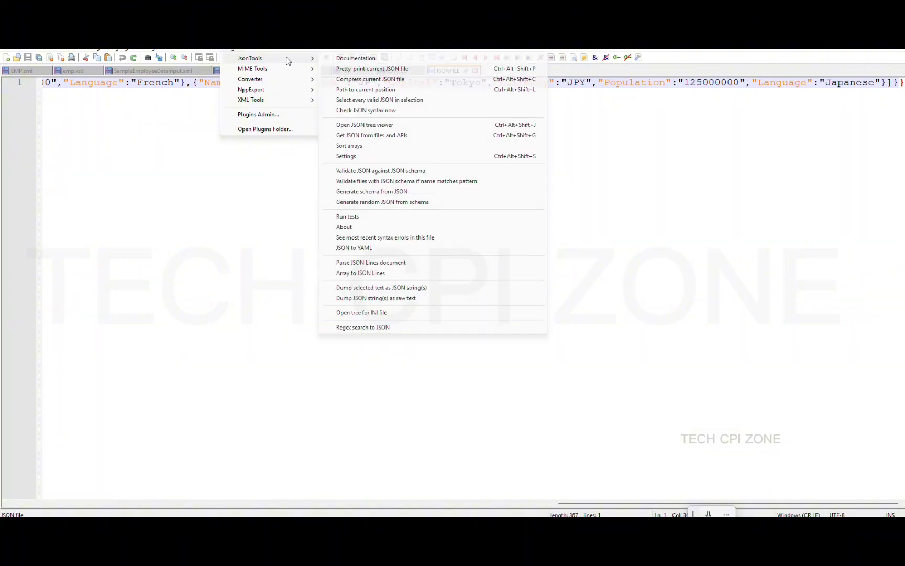
{"action": "left_click", "coordinate": [363, 70]}
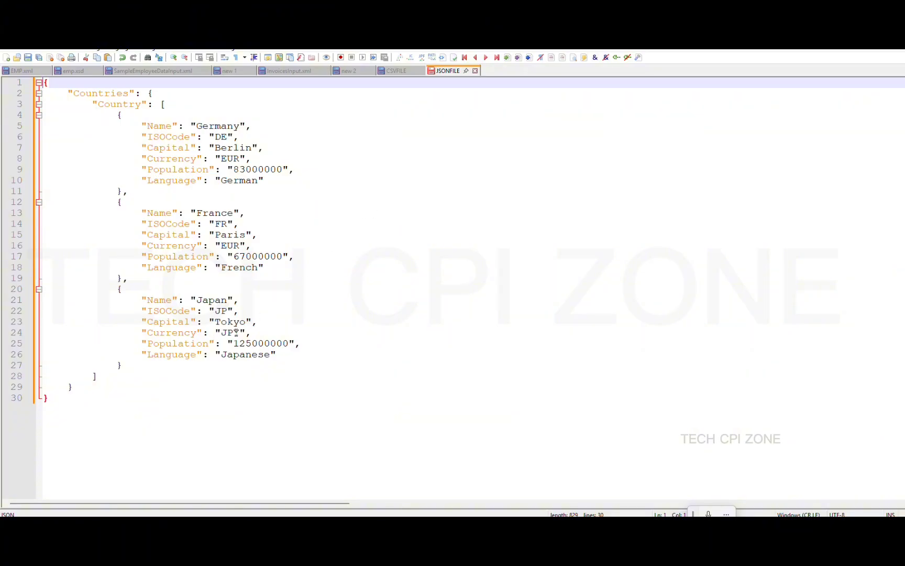
Copy the whole Countries XML sample and paste it after blank lines below the JSON in JSONFILE
{"action": "left_click", "coordinate": [392, 72]}
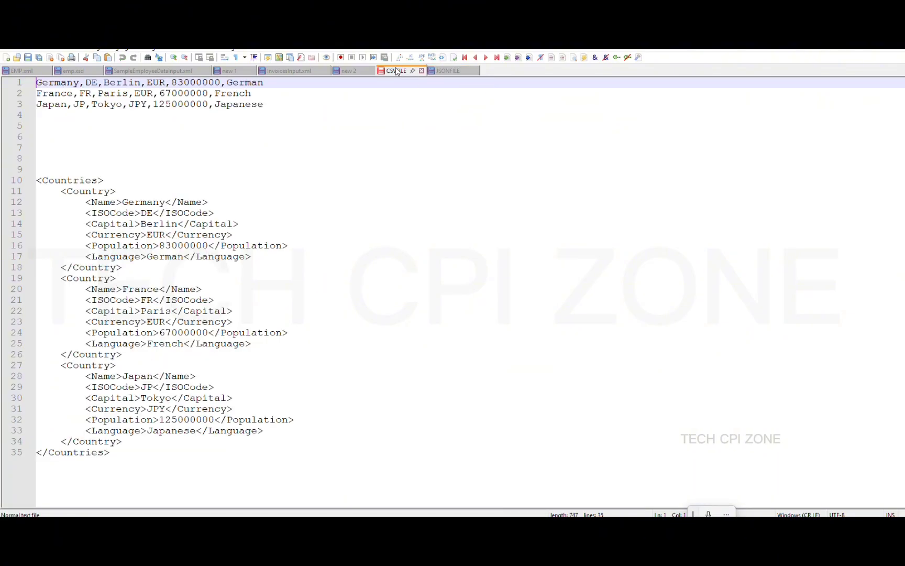
{"action": "left_click", "coordinate": [348, 72]}
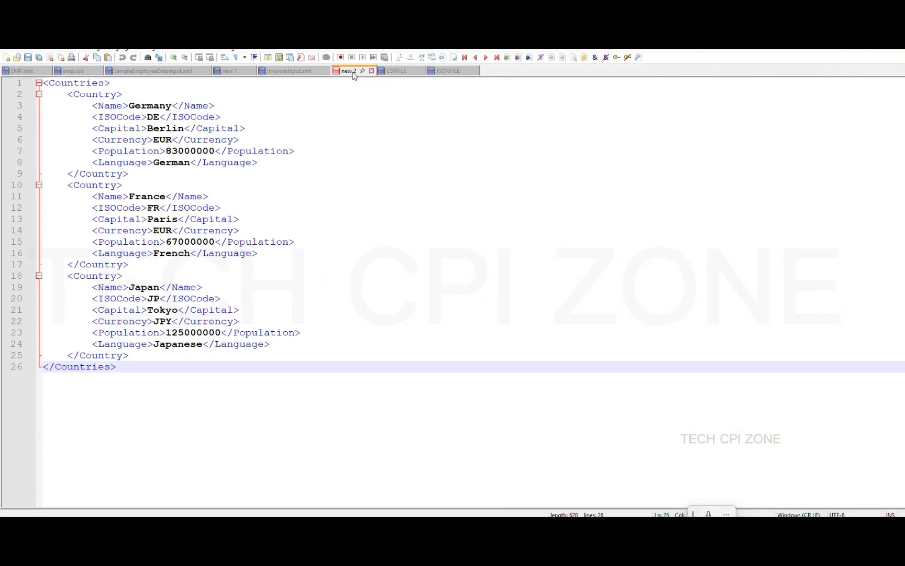
{"action": "left_click", "coordinate": [281, 270]}
{"action": "key", "text": "ctrl+a"}
{"action": "key", "text": "ctrl+c"}
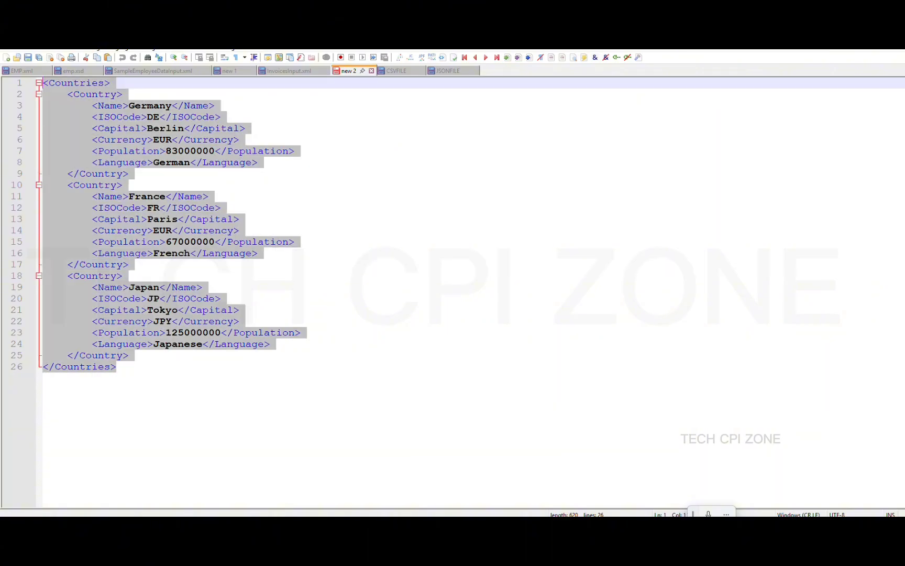
{"action": "left_click", "coordinate": [446, 72]}
{"action": "left_click", "coordinate": [227, 418]}
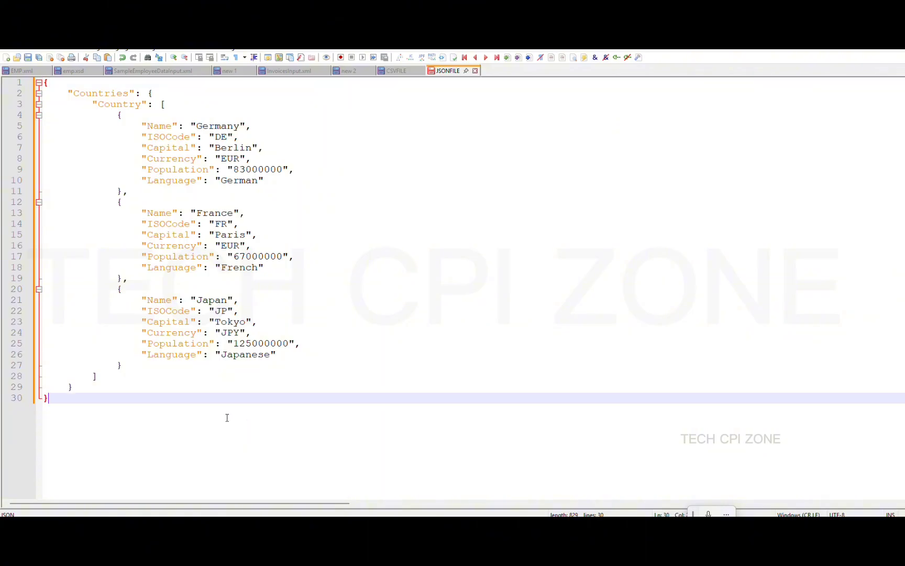
{"action": "key", "text": "Return"}
{"action": "key", "text": "Return"}
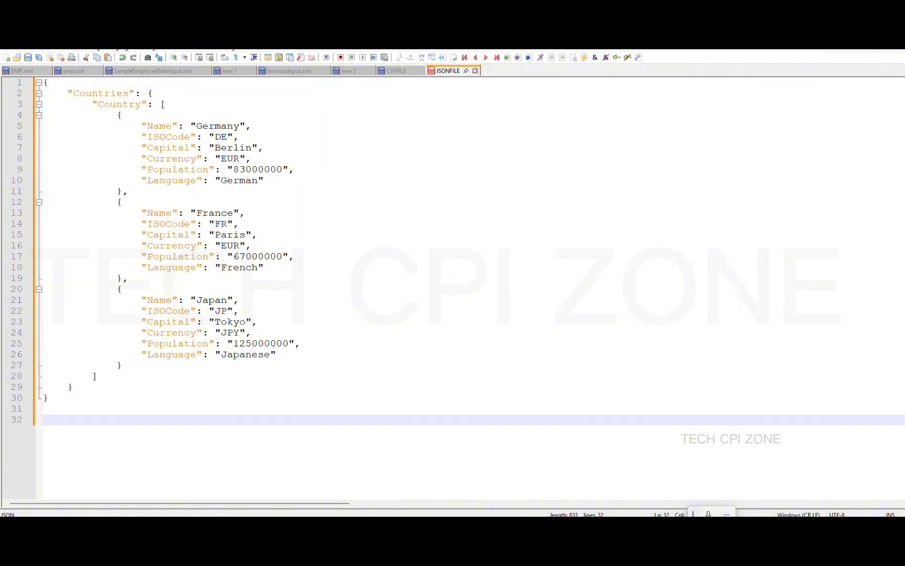
{"action": "key", "text": "ctrl+v"}
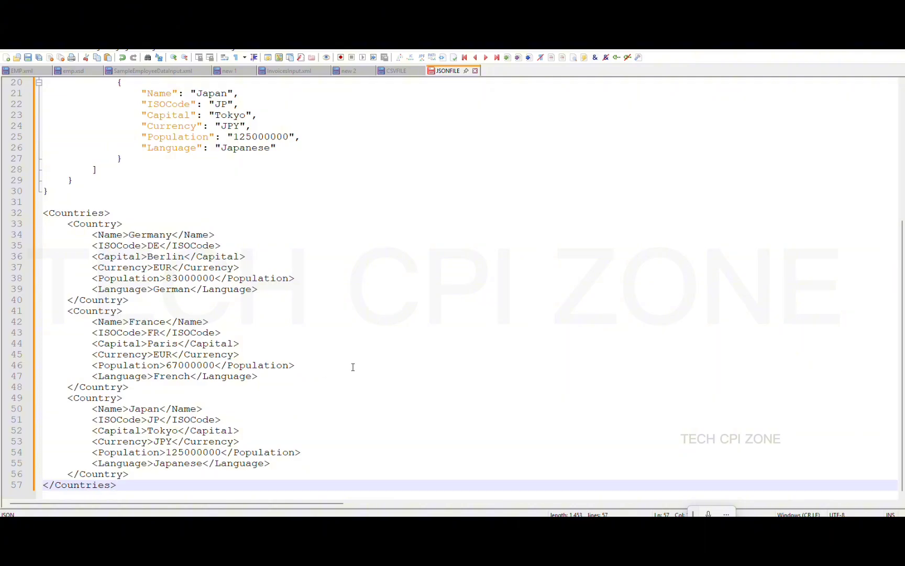
{"action": "scroll", "coordinate": [353, 367], "scroll_direction": "down", "scroll_amount": 5}
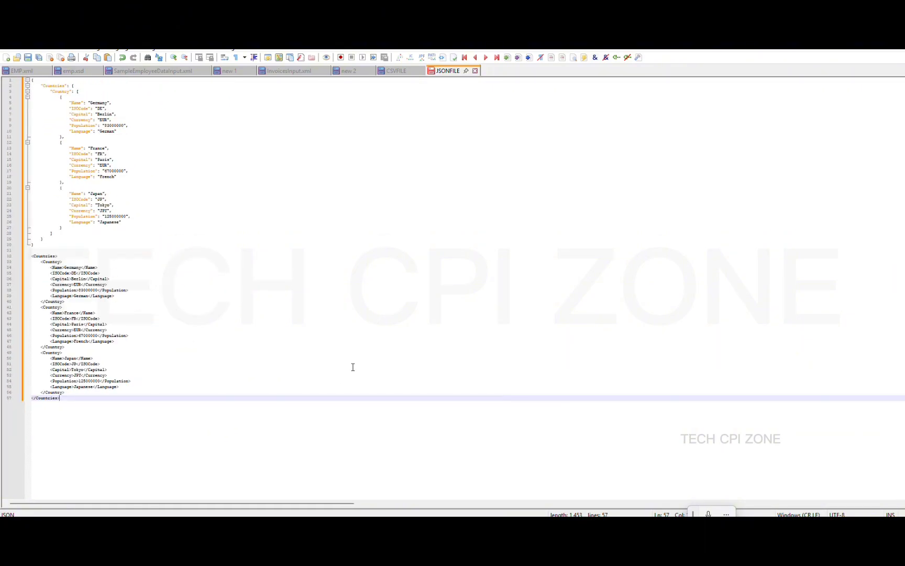
{"action": "scroll", "coordinate": [259, 351], "scroll_direction": "up", "scroll_amount": 5}
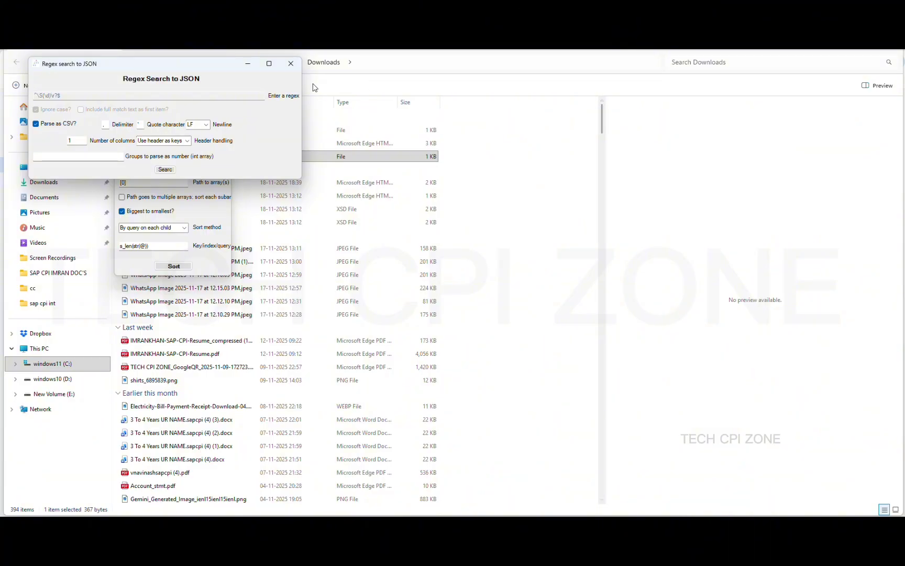
Close both the Regex Search to JSON dialog and the Sort JSON array(s) dialog
{"action": "left_click", "coordinate": [294, 67]}
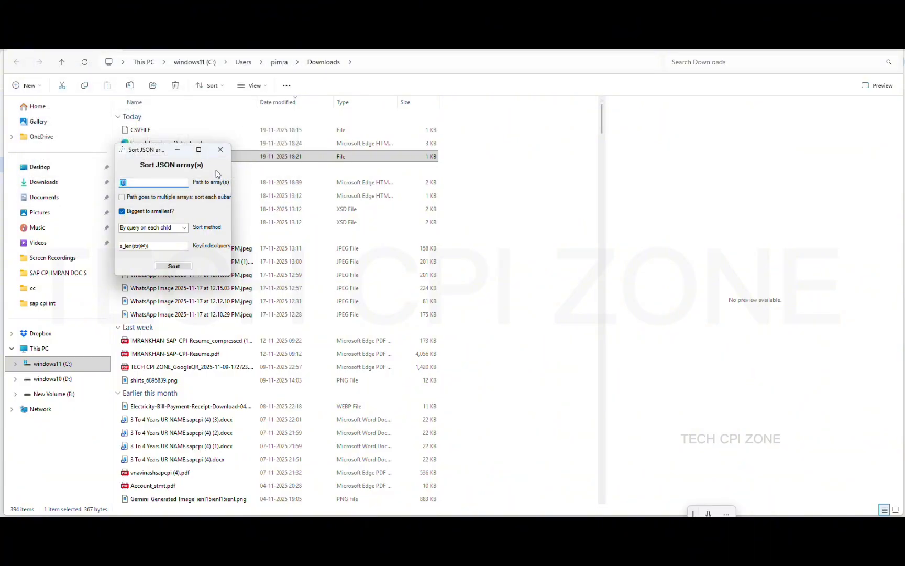
{"action": "left_click", "coordinate": [220, 155]}
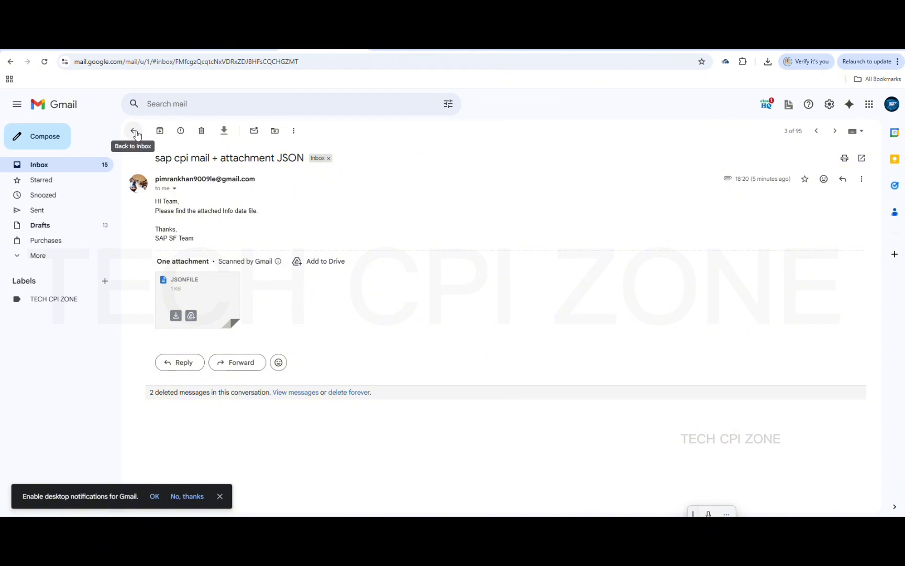
Open the 'attachment XML' mail, see it has no attachment, and return to the inbox
{"action": "left_click", "coordinate": [134, 132]}
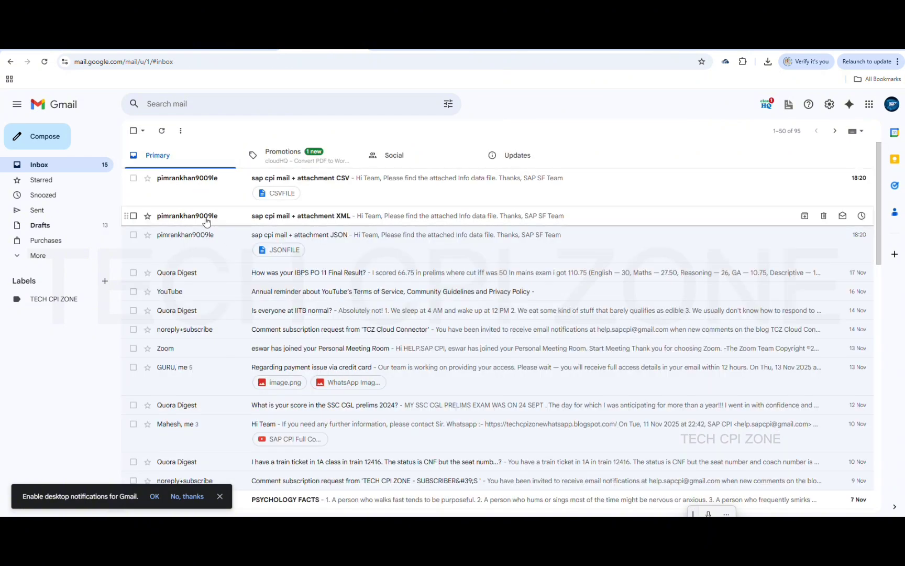
{"action": "left_click", "coordinate": [274, 219]}
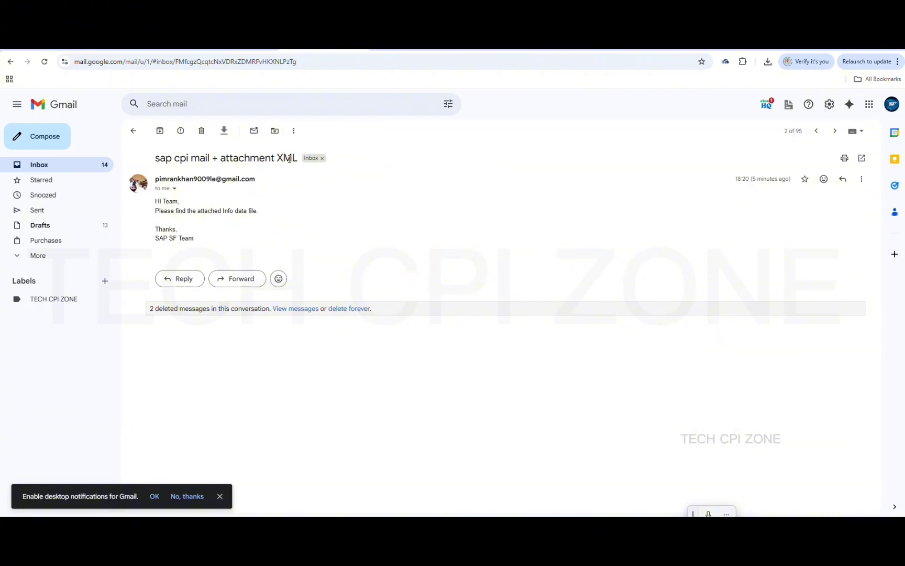
{"action": "left_click", "coordinate": [133, 134]}
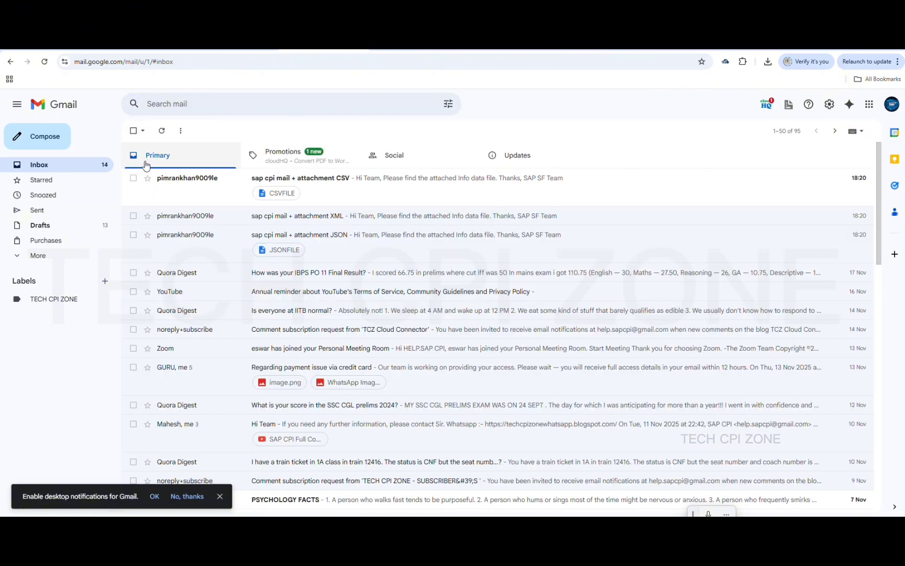
{"action": "left_click", "coordinate": [133, 179]}
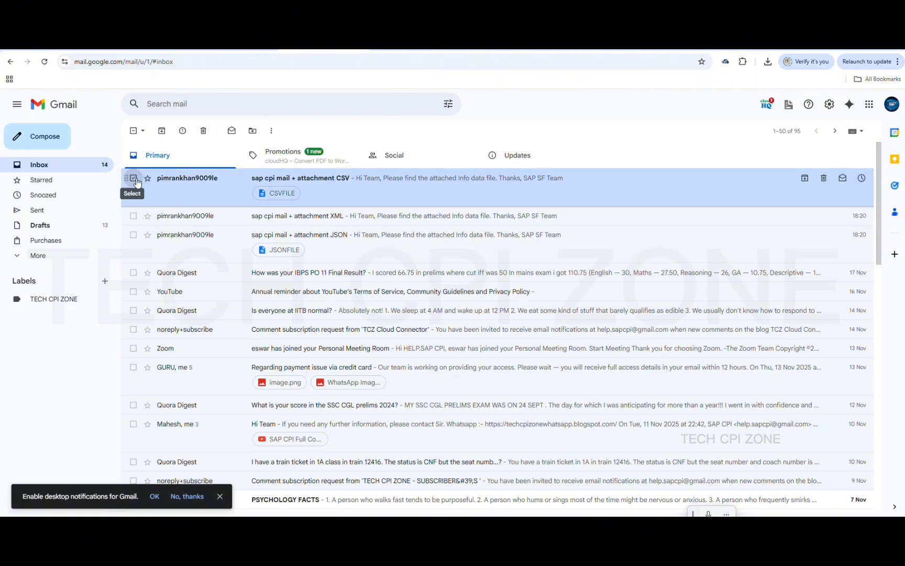
{"action": "left_click", "coordinate": [133, 178]}
Check the CSV mail, then select the CSV, XML and JSON test mails and delete them
{"action": "left_click", "coordinate": [182, 191]}
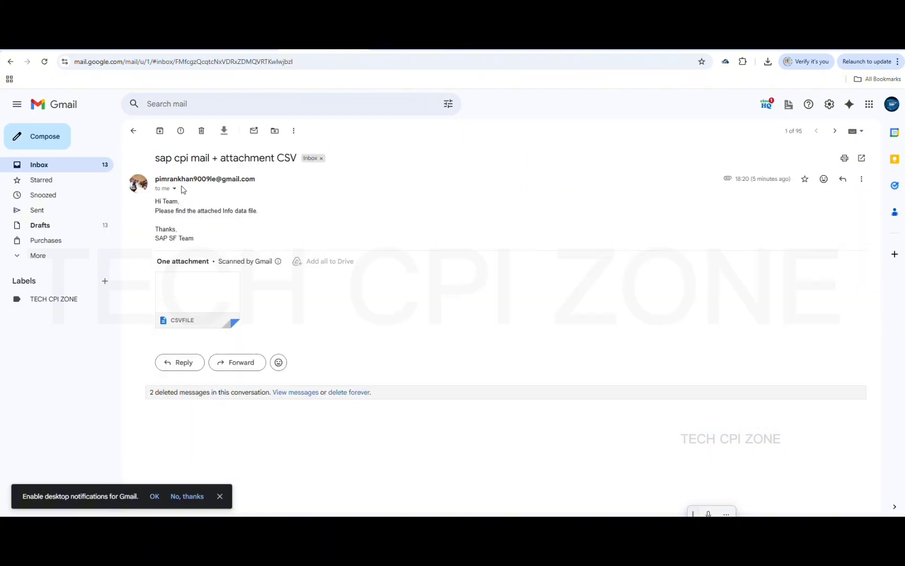
{"action": "left_click", "coordinate": [133, 131]}
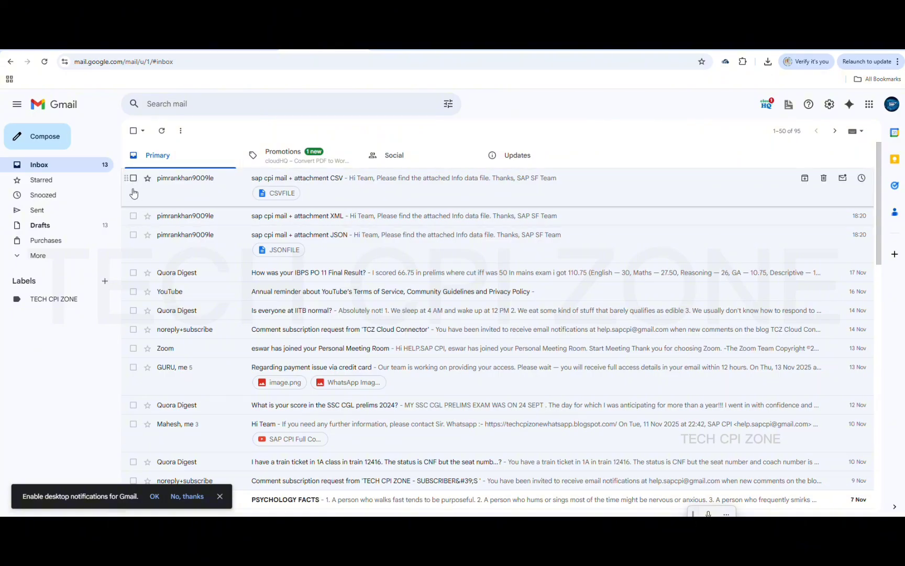
{"action": "left_click", "coordinate": [134, 178]}
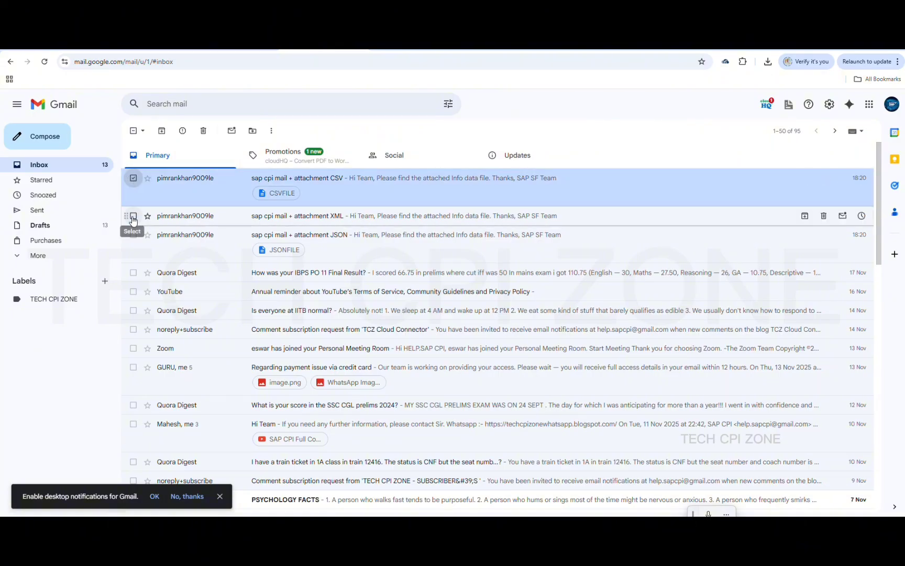
{"action": "left_click", "coordinate": [134, 215]}
{"action": "left_click", "coordinate": [134, 235]}
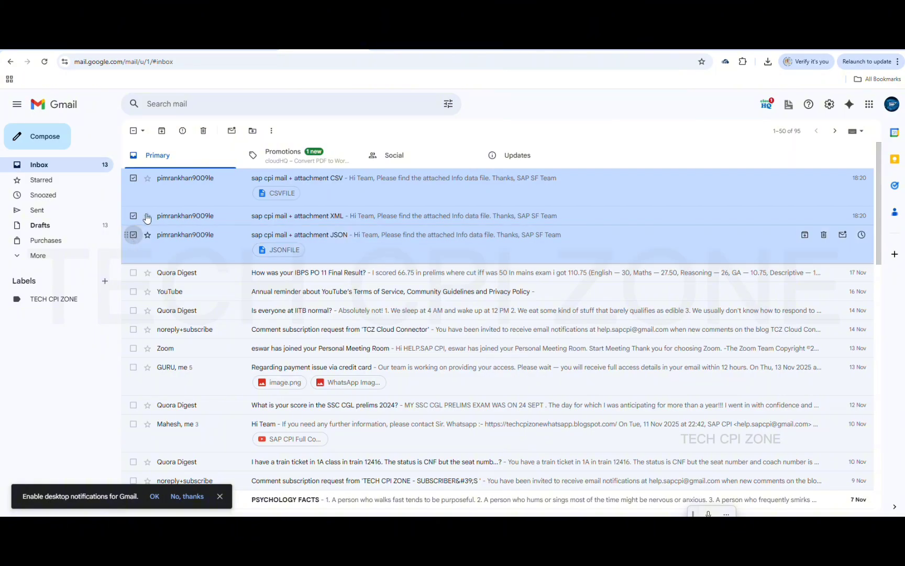
{"action": "left_click", "coordinate": [204, 131]}
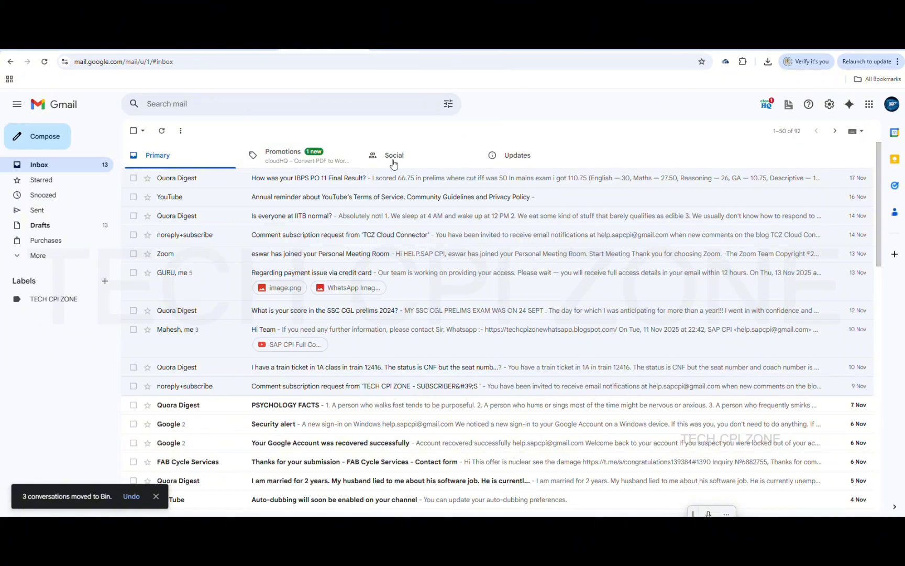
{"action": "left_click", "coordinate": [575, 49]}
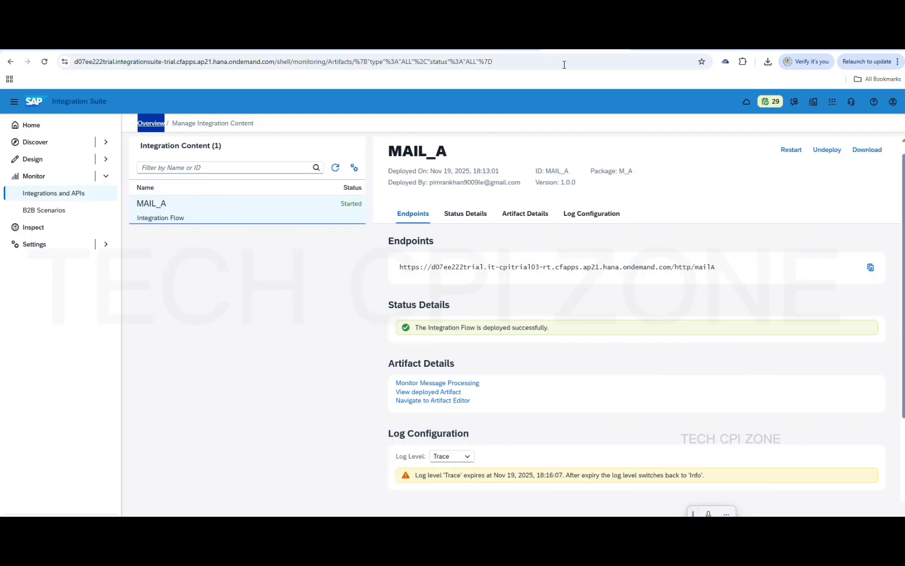
In MAIL_A, open the XML mail channel above End and scroll to its empty Mail Attachments
{"action": "left_click", "coordinate": [526, 51]}
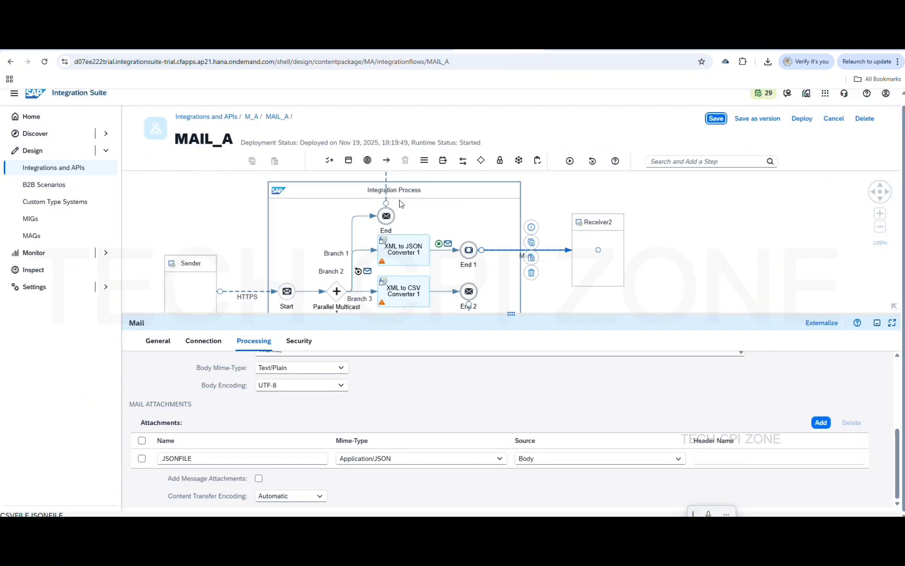
{"action": "left_click", "coordinate": [387, 185]}
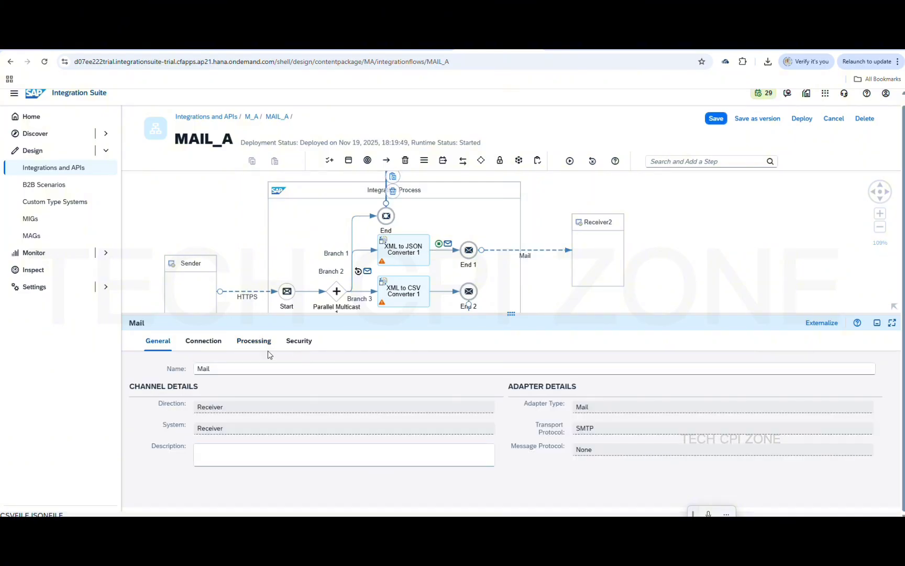
{"action": "left_click", "coordinate": [206, 342]}
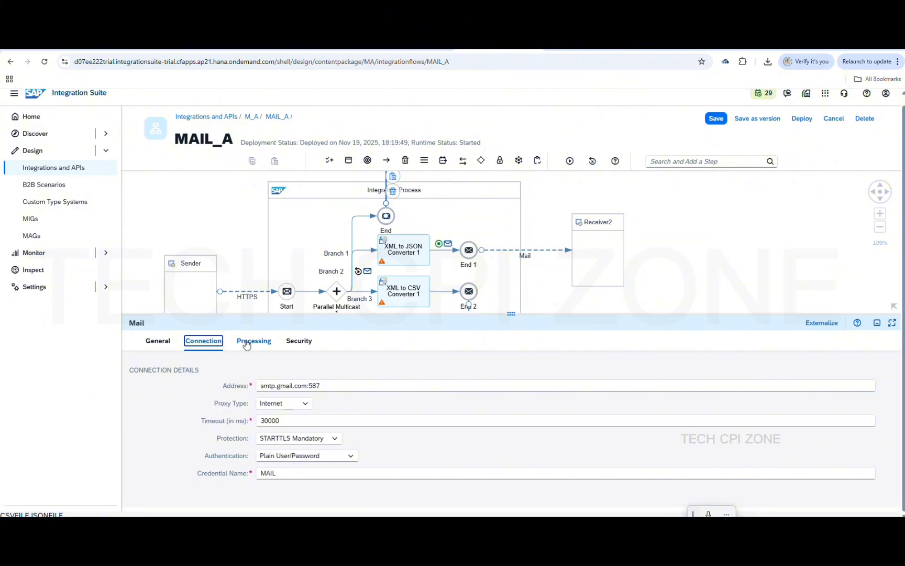
{"action": "left_click", "coordinate": [251, 341]}
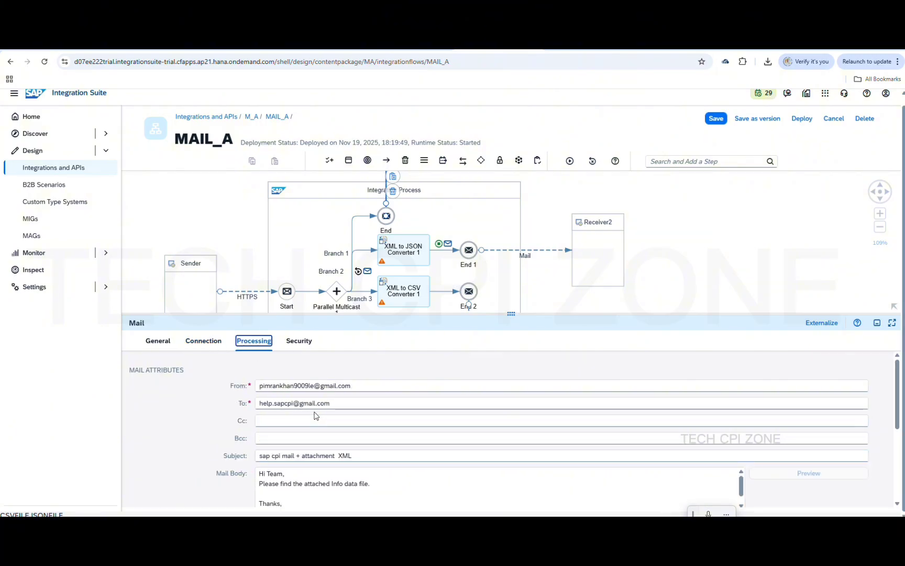
{"action": "scroll", "coordinate": [592, 448], "scroll_direction": "down", "scroll_amount": 5}
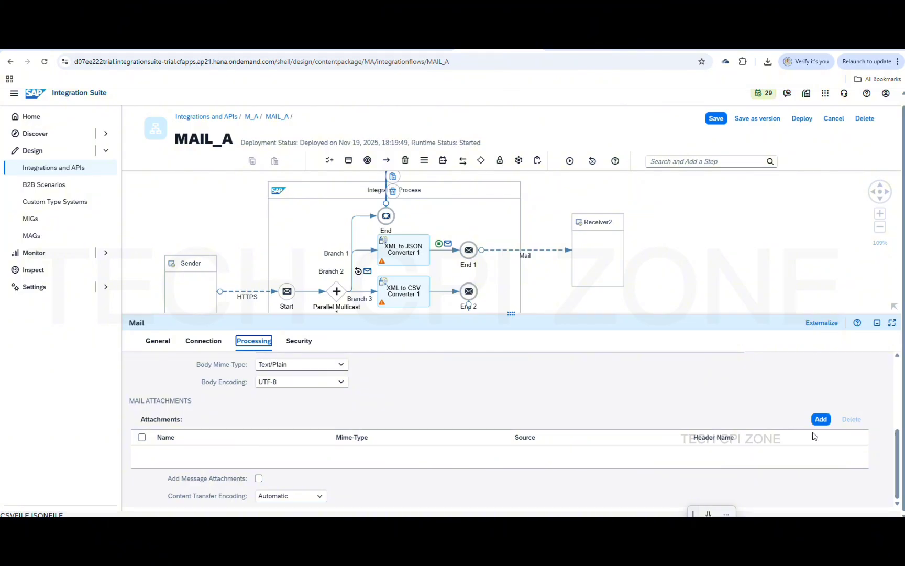
Add a mail attachment named XMLFILE with Source Body and Mime-Type Application/XML
{"action": "left_click", "coordinate": [821, 420]}
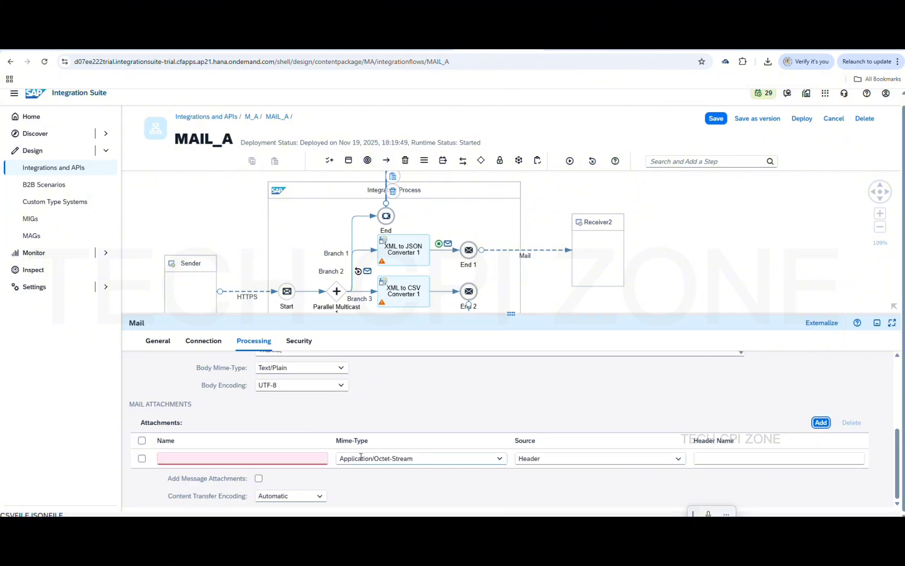
{"action": "left_click", "coordinate": [264, 459]}
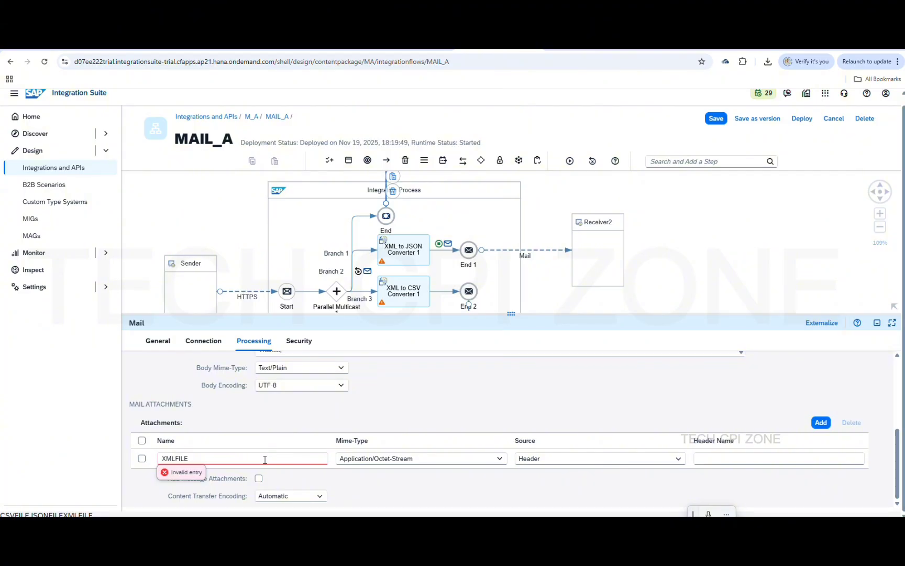
{"action": "type", "text": "XMLFILE"}
{"action": "left_click", "coordinate": [629, 458]}
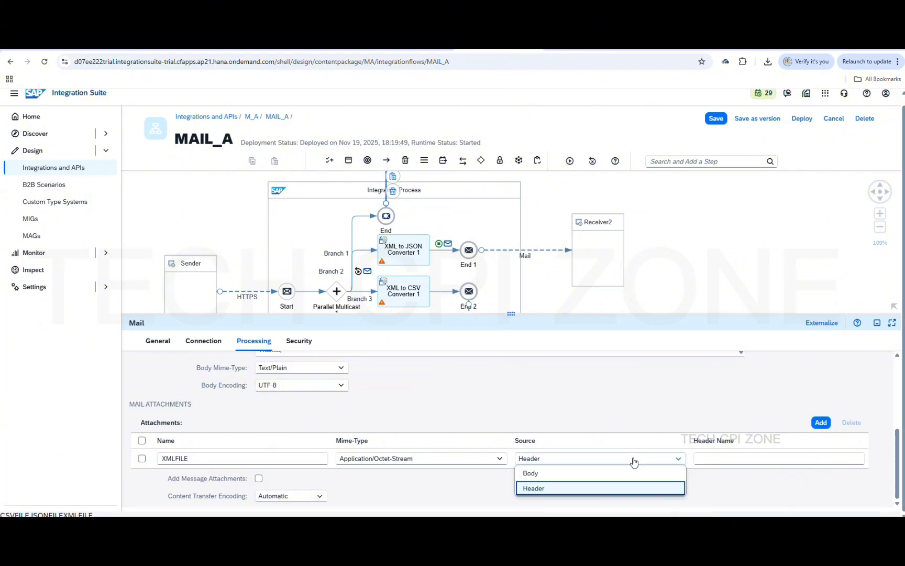
{"action": "left_click", "coordinate": [551, 475]}
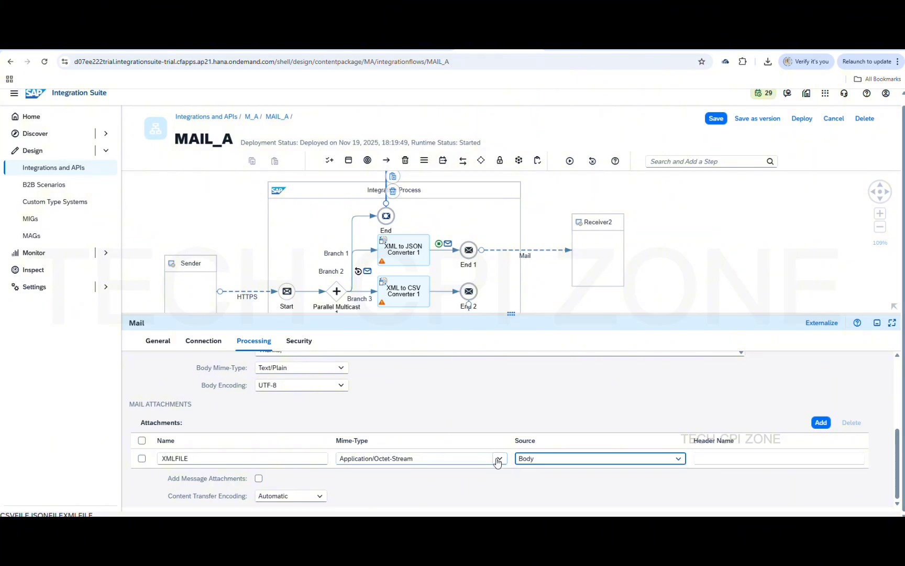
{"action": "left_click", "coordinate": [498, 460]}
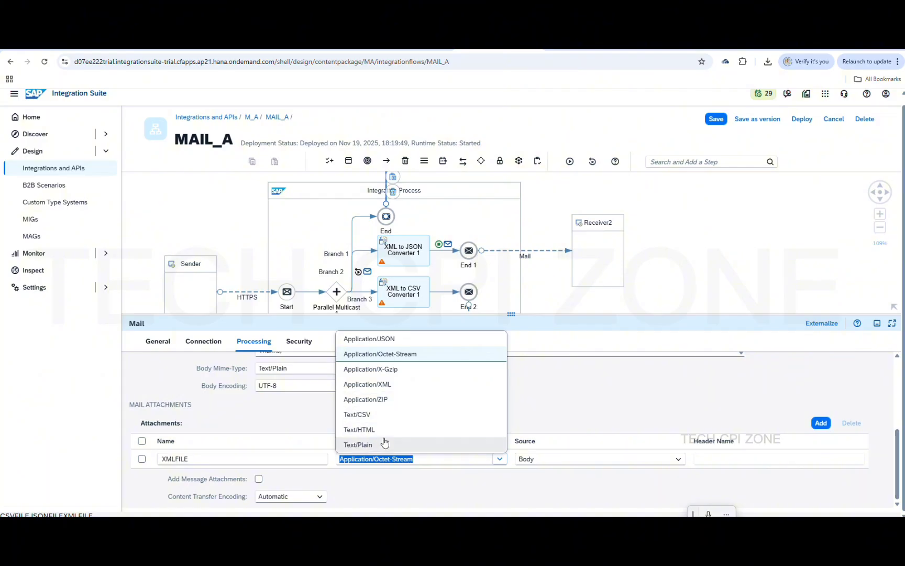
{"action": "left_click", "coordinate": [393, 390]}
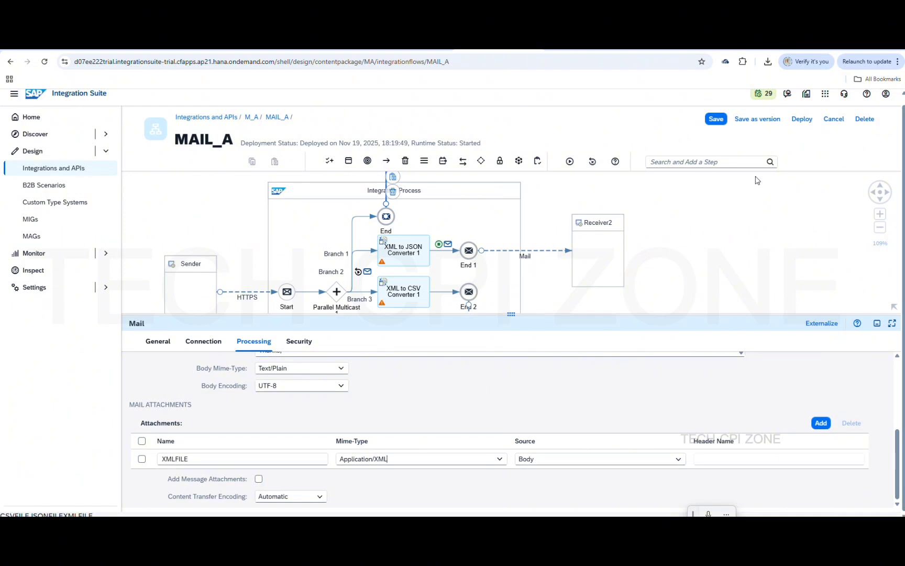
Save MAIL_A and confirm the attachment mime type remains Application/XML
{"action": "left_click", "coordinate": [716, 119]}
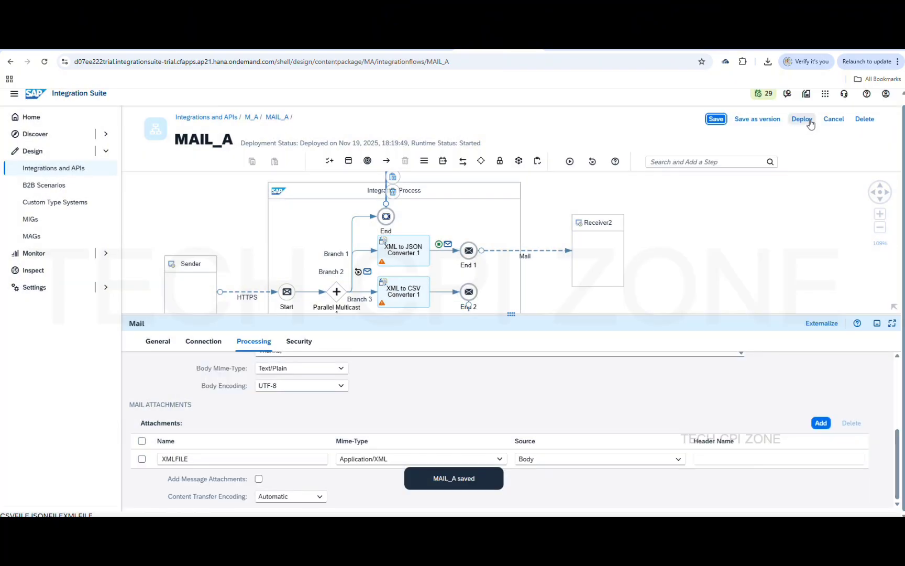
{"action": "left_click", "coordinate": [500, 459]}
{"action": "left_click", "coordinate": [592, 396]}
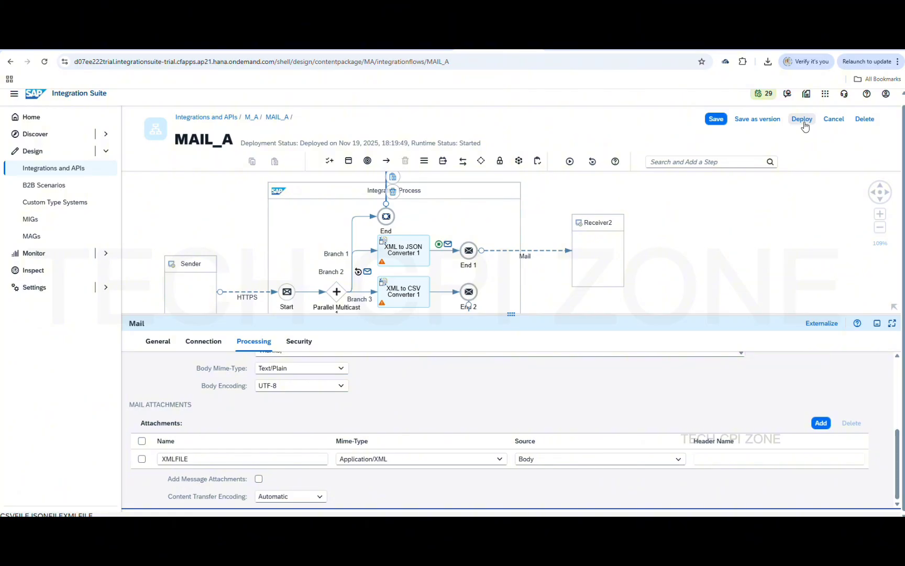
Redeploy MAIL_A on the Cloud Integration runtime and dismiss the deployment notice
{"action": "left_click", "coordinate": [805, 123]}
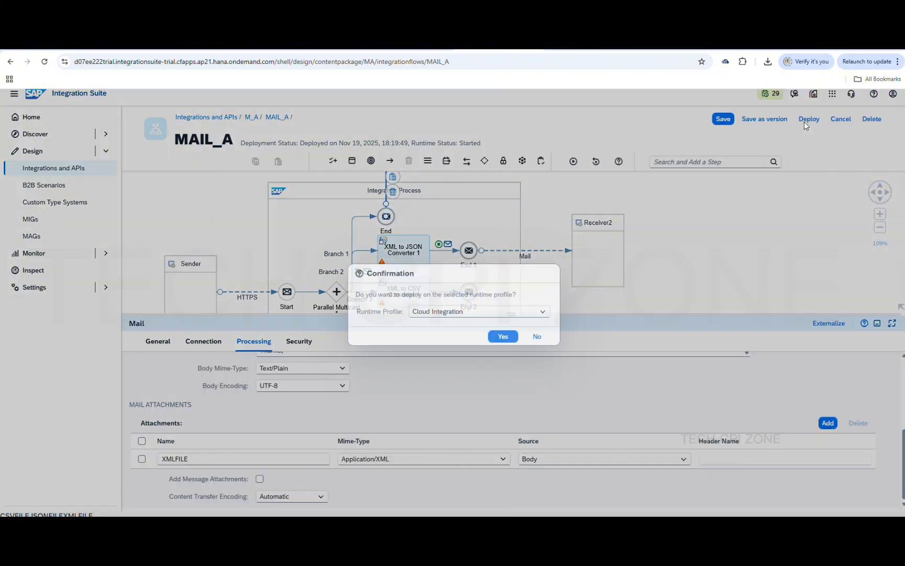
{"action": "left_click", "coordinate": [503, 336]}
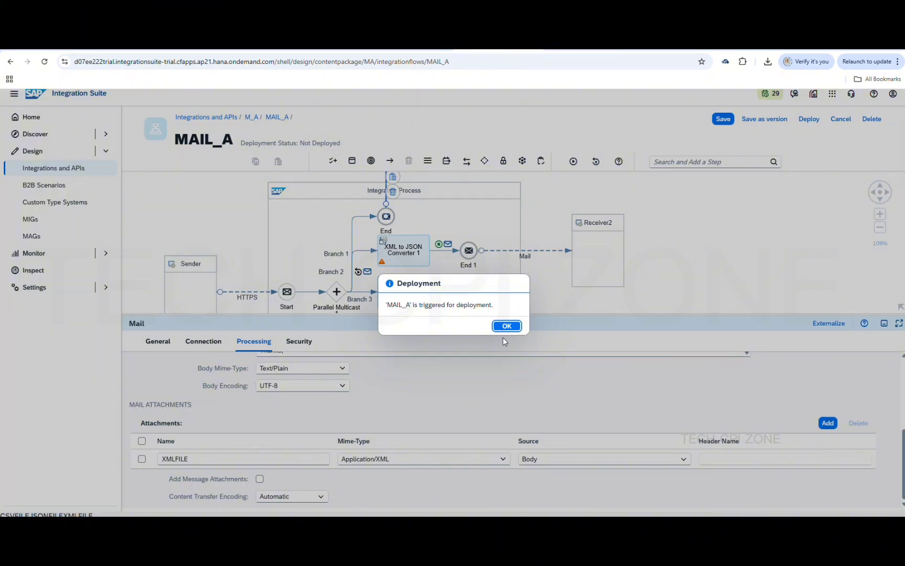
{"action": "left_click", "coordinate": [516, 328]}
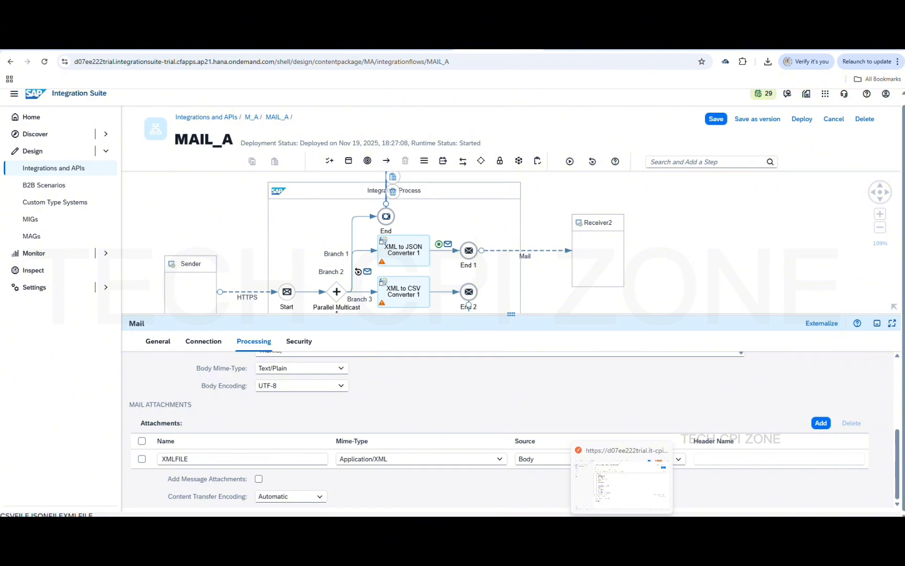
{"action": "left_click", "coordinate": [621, 481]}
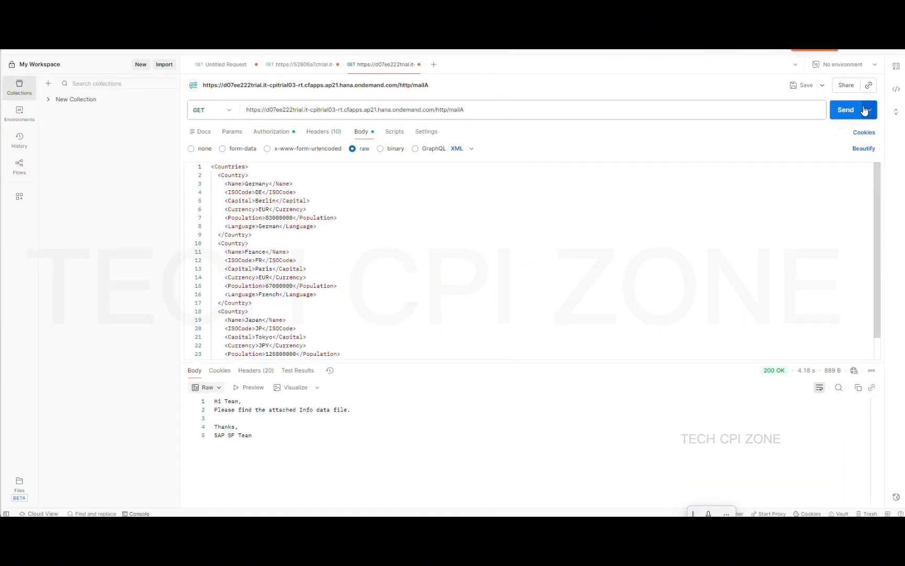
Resend the Countries XML request to mailA, get 200 OK, and minimise Postman
{"action": "left_click", "coordinate": [842, 116]}
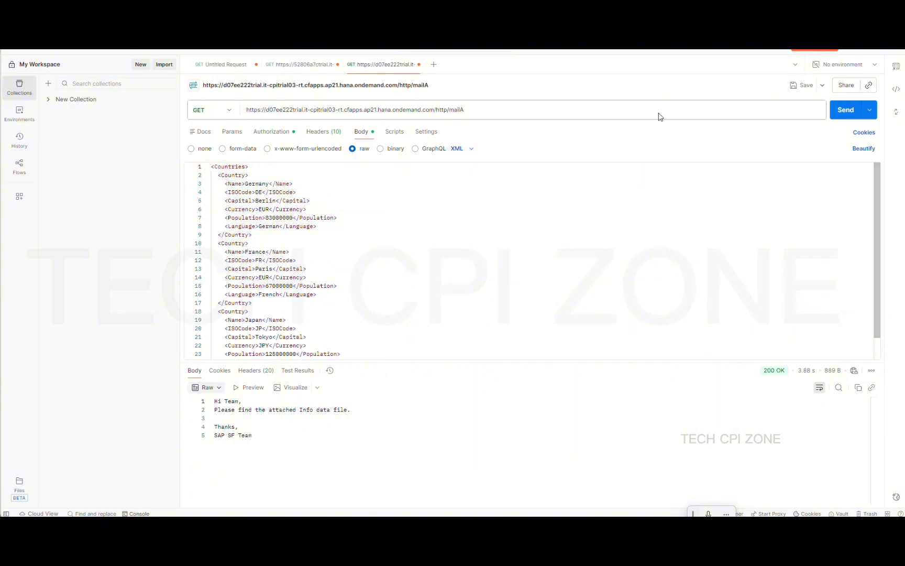
{"action": "left_click", "coordinate": [853, 50]}
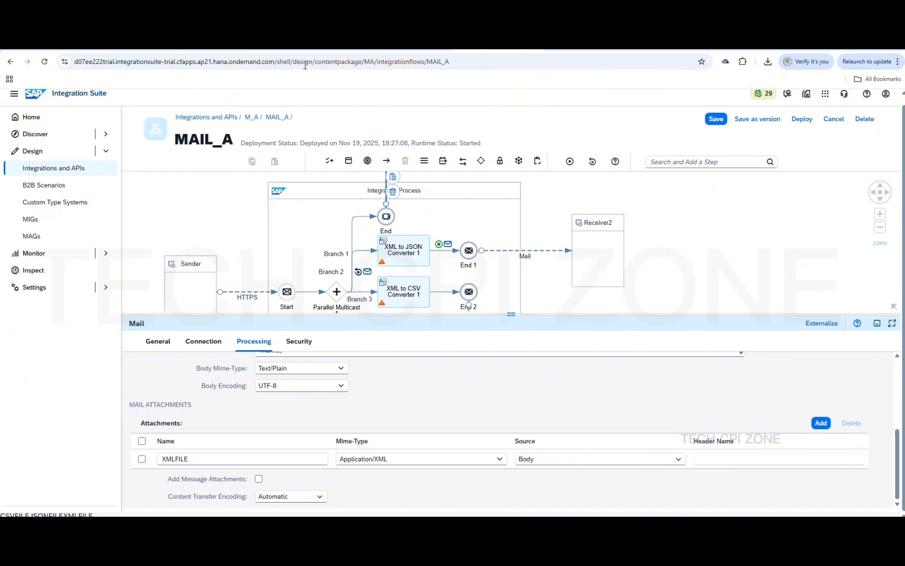
Open the 'attachment XML' mail, download XMLFILE, and show it in the Downloads folder
{"action": "left_click", "coordinate": [310, 48]}
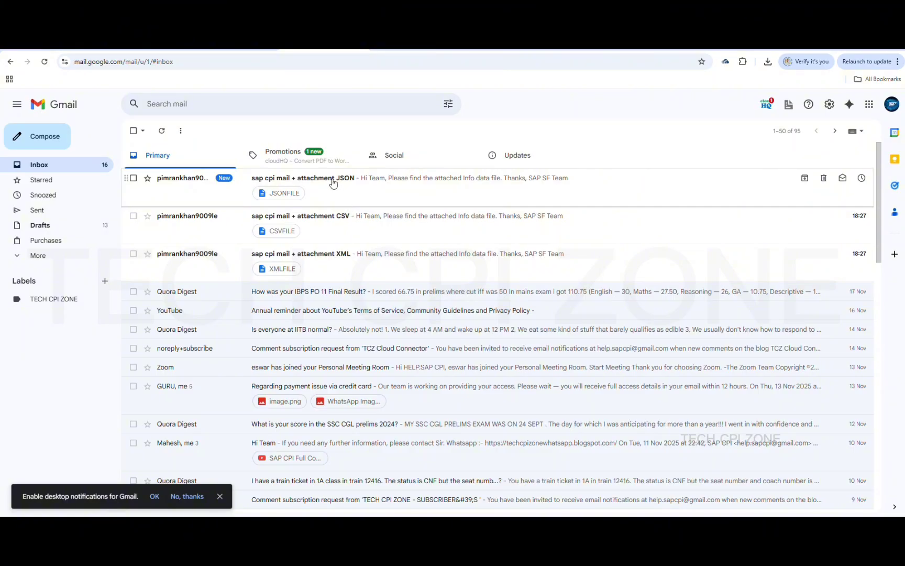
{"action": "left_click", "coordinate": [314, 256]}
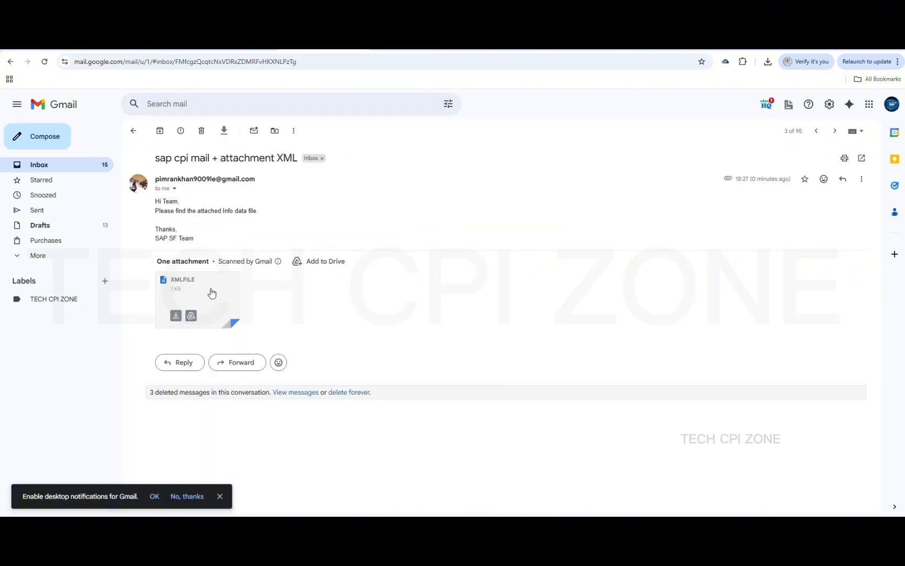
{"action": "mouse_move", "coordinate": [198, 297]}
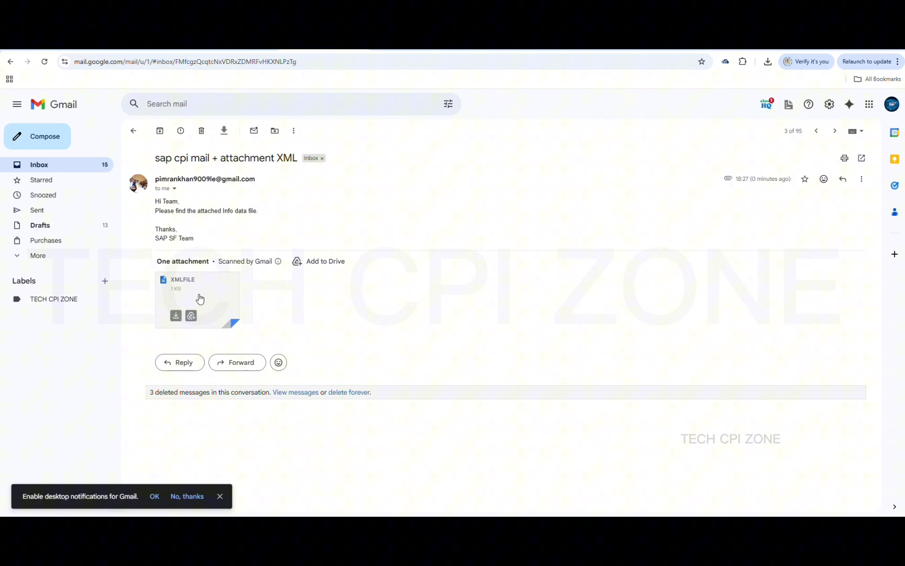
{"action": "left_click", "coordinate": [176, 316]}
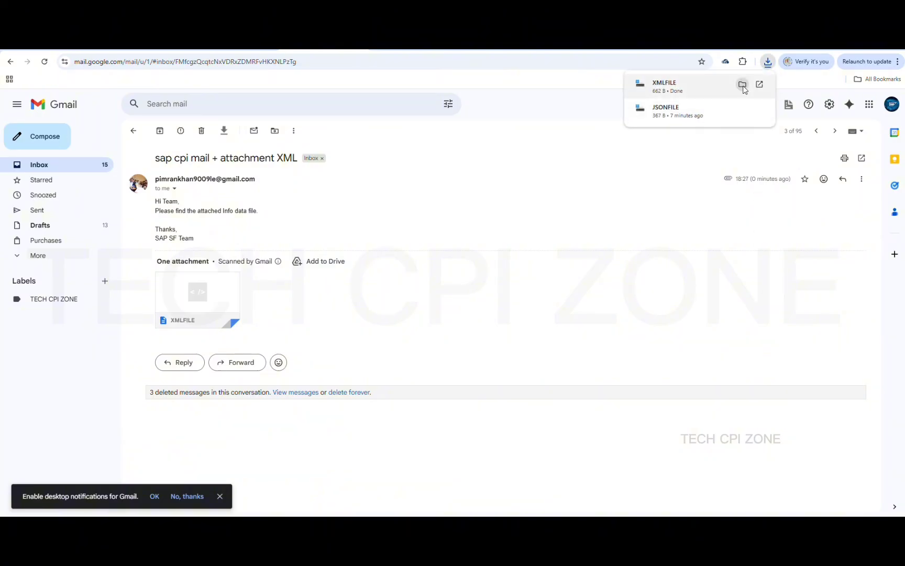
{"action": "left_click", "coordinate": [742, 84]}
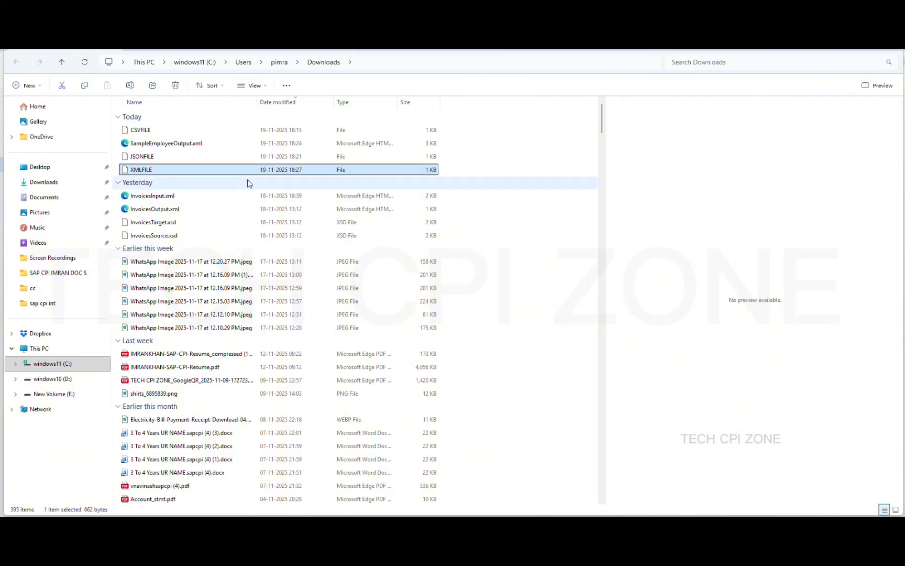
Open XMLFILE from Downloads in Notepad++, just once, to view its Countries XML
{"action": "left_click", "coordinate": [155, 179]}
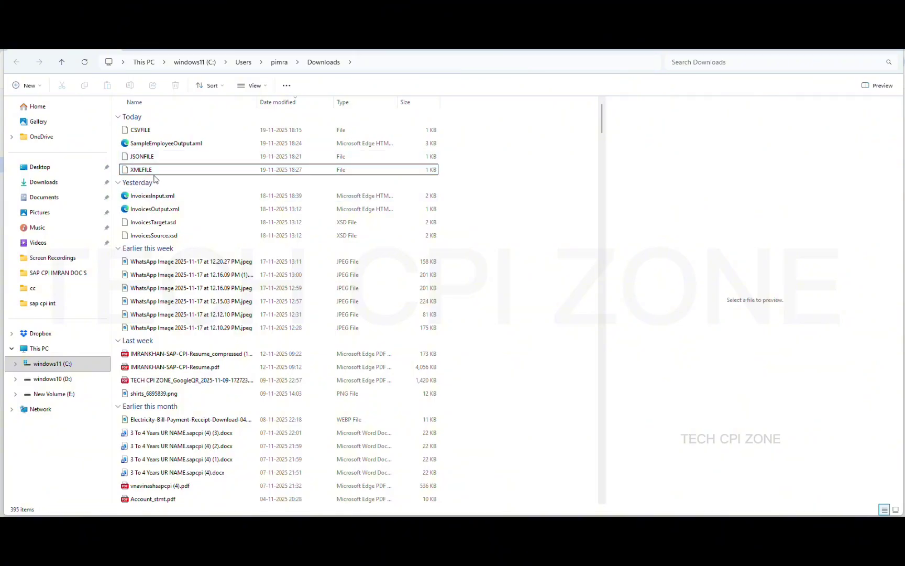
{"action": "left_click", "coordinate": [152, 176]}
{"action": "left_click", "coordinate": [142, 173]}
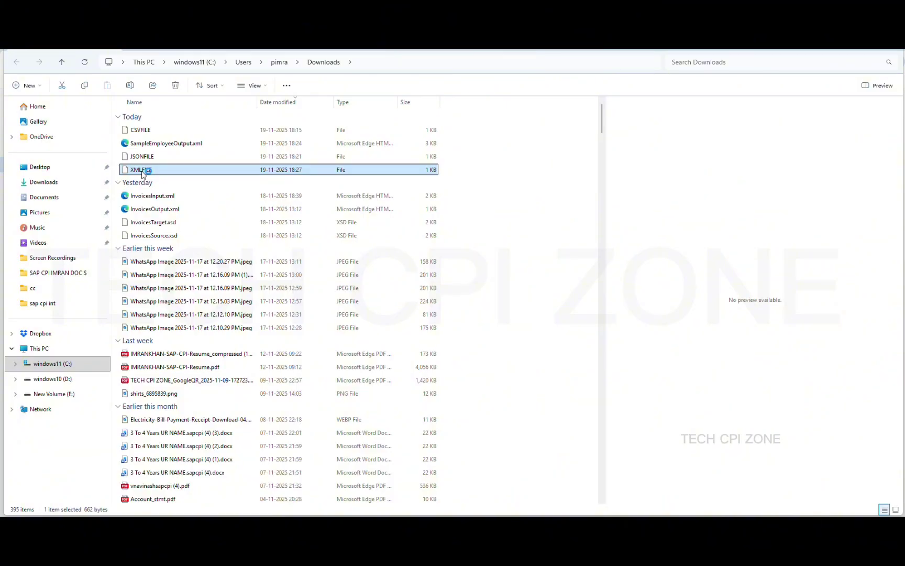
{"action": "double_click", "coordinate": [185, 176]}
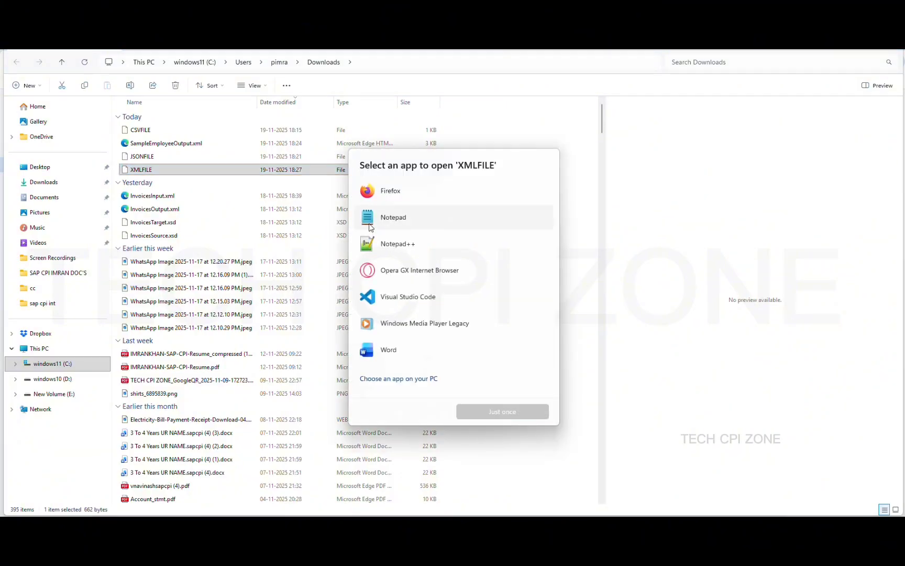
{"action": "left_click", "coordinate": [412, 252]}
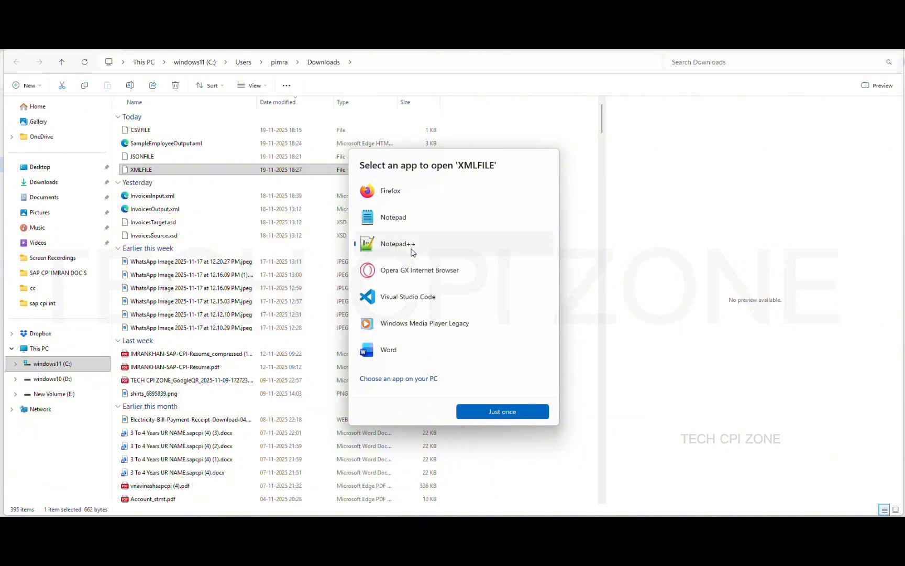
{"action": "double_click", "coordinate": [412, 253]}
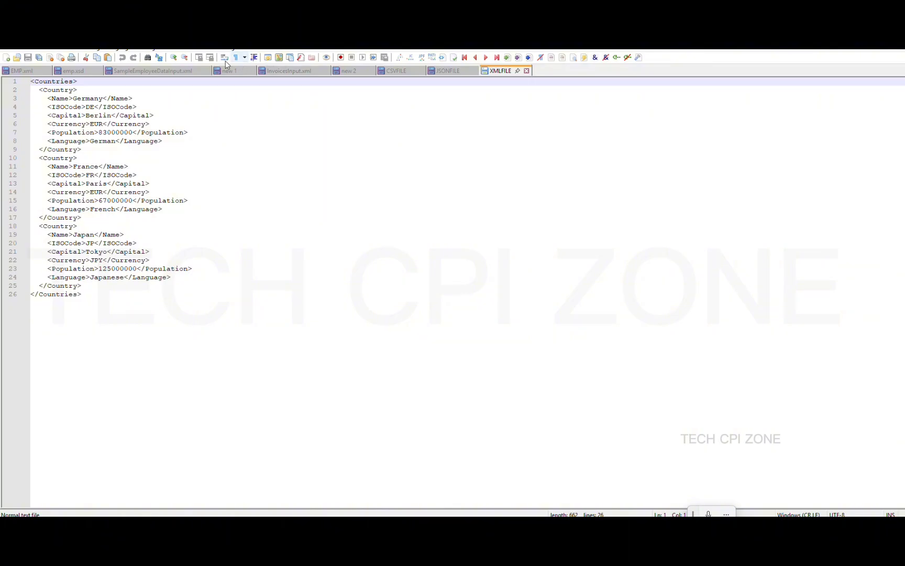
Set XMLFILE's language to XML for syntax highlighting, then minimise Notepad++
{"action": "left_click", "coordinate": [126, 52]}
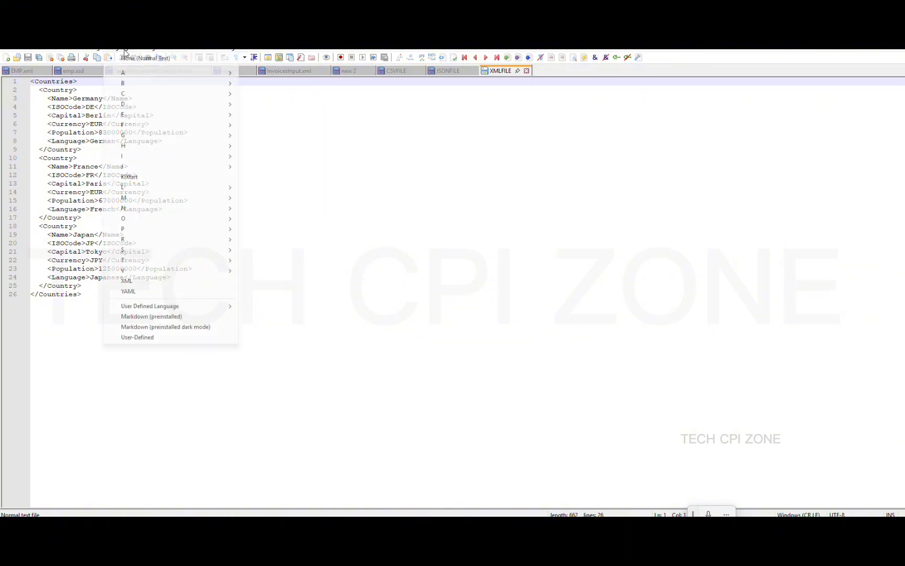
{"action": "left_click", "coordinate": [154, 283]}
{"action": "left_click", "coordinate": [321, 231]}
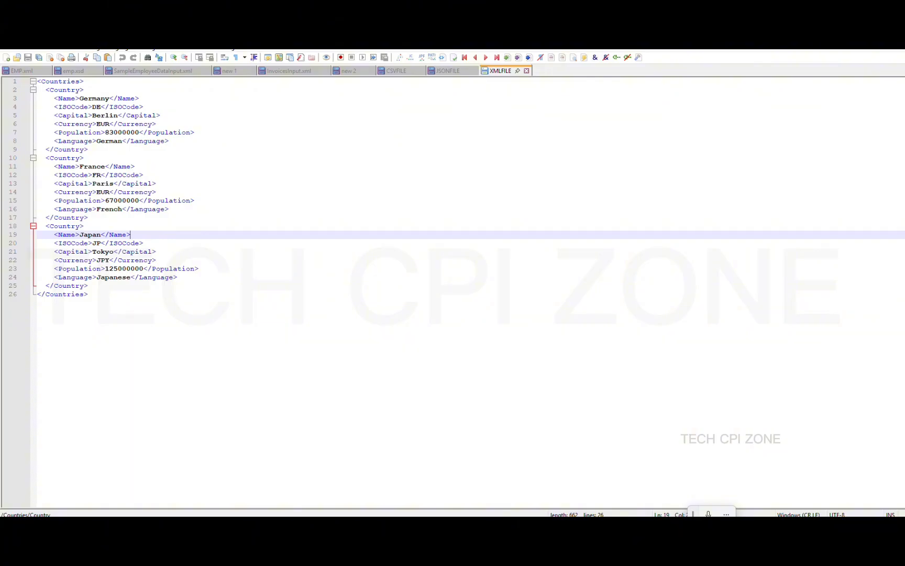
{"action": "left_click", "coordinate": [851, 39]}
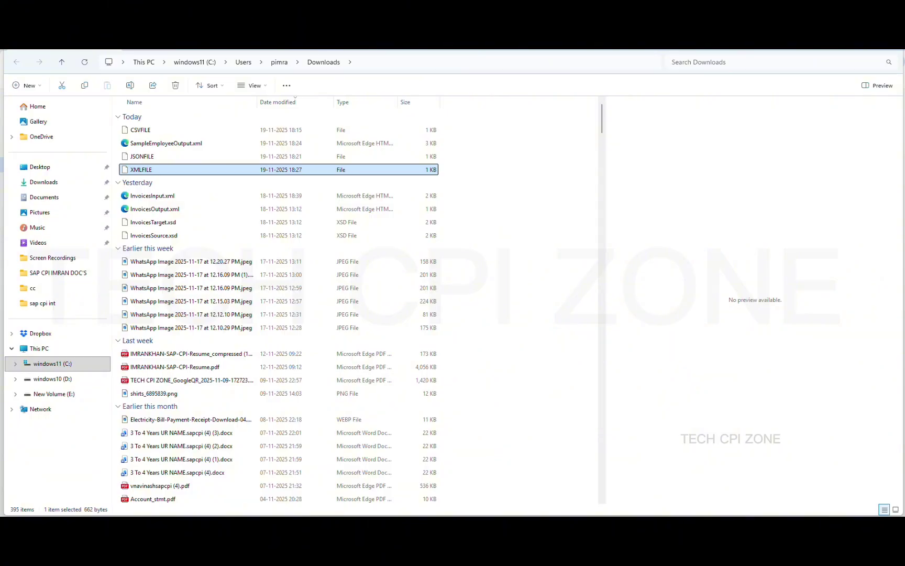
Select the JSON, CSV and XML attachment mails in the Gmail inbox and move them to the Bin
{"action": "left_click", "coordinate": [851, 39]}
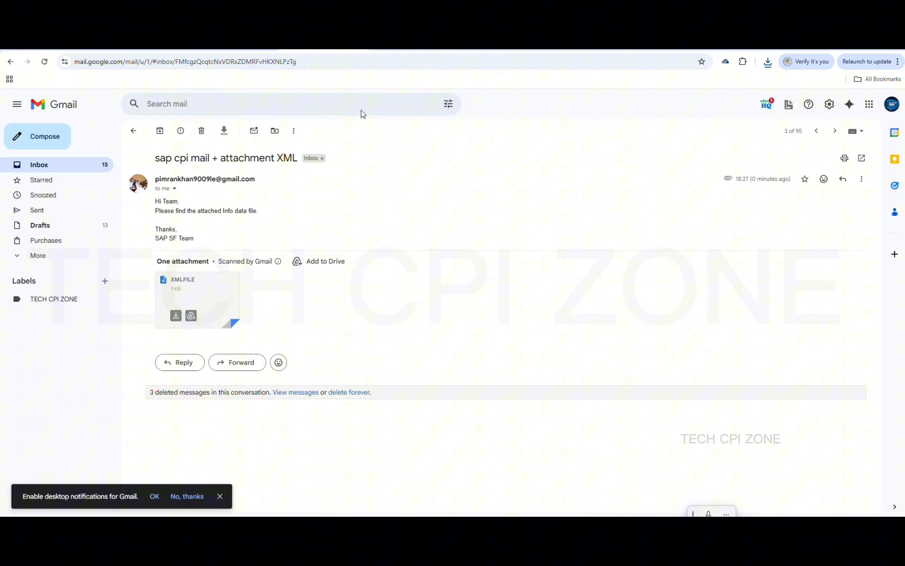
{"action": "left_click", "coordinate": [133, 131]}
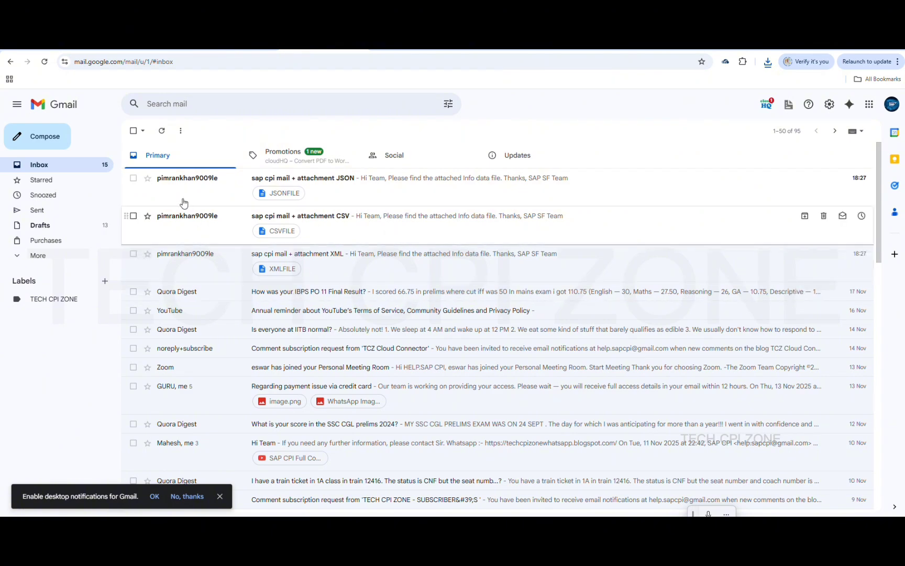
{"action": "left_click", "coordinate": [133, 179]}
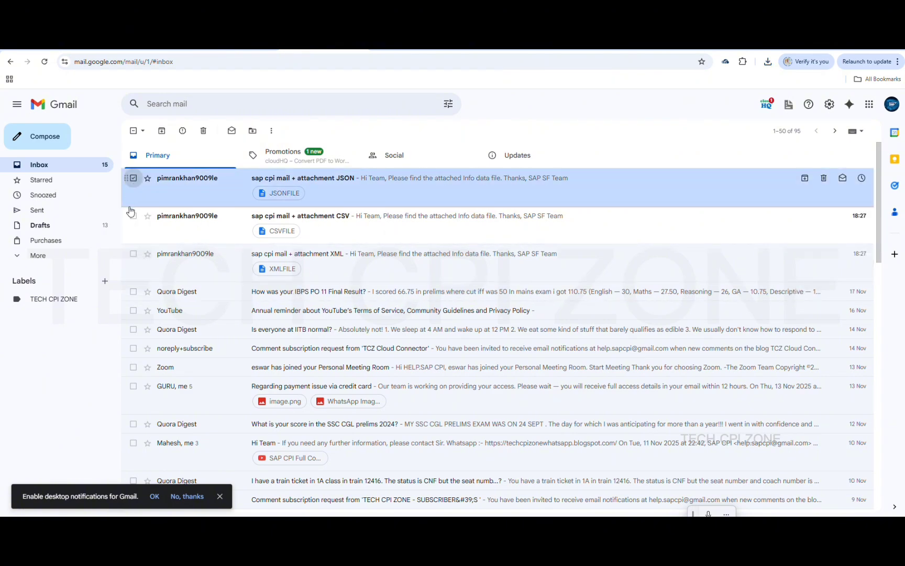
{"action": "left_click", "coordinate": [134, 216]}
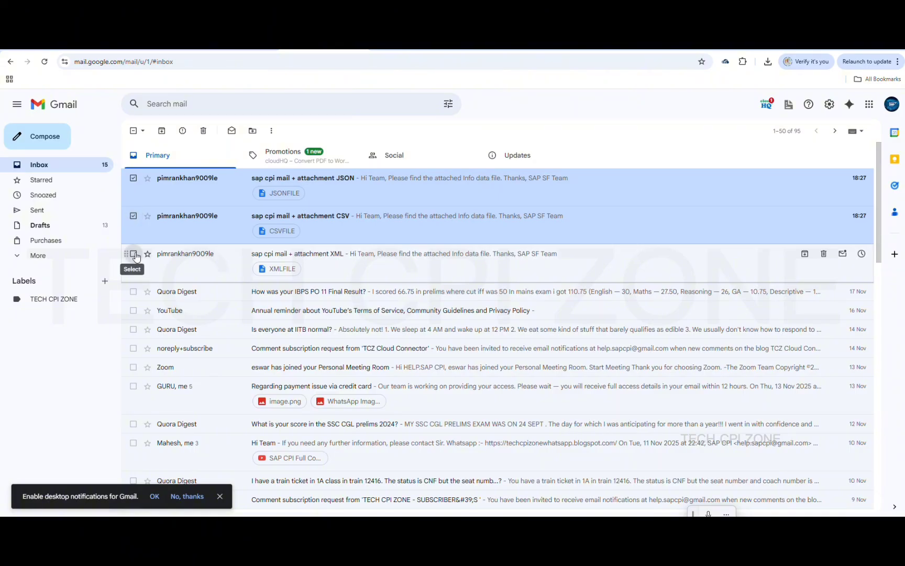
{"action": "left_click", "coordinate": [134, 254]}
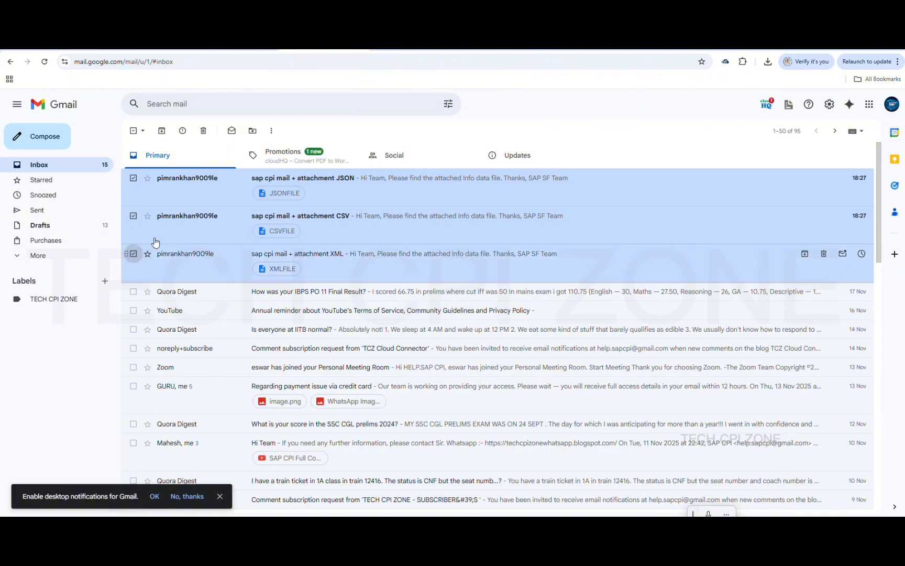
{"action": "left_click", "coordinate": [204, 131]}
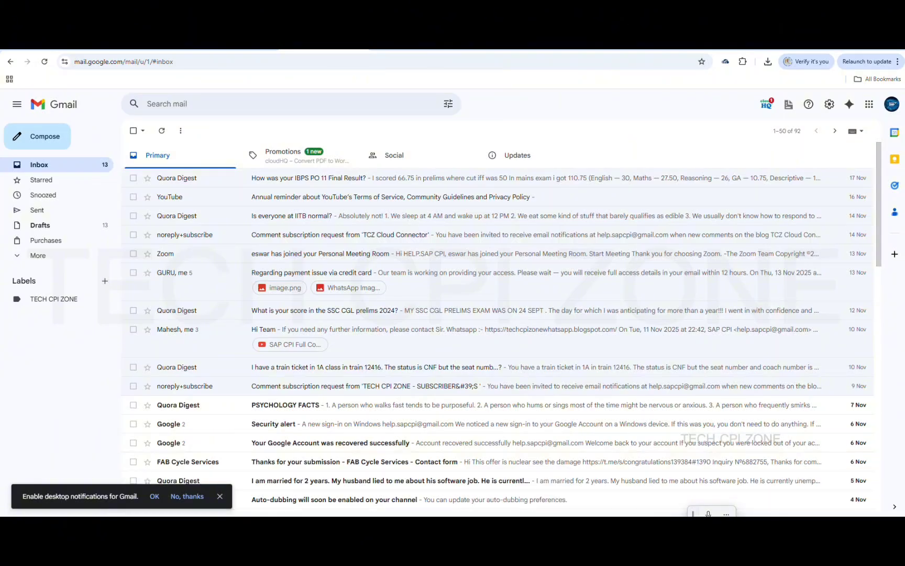
{"action": "mouse_move", "coordinate": [623, 527]}
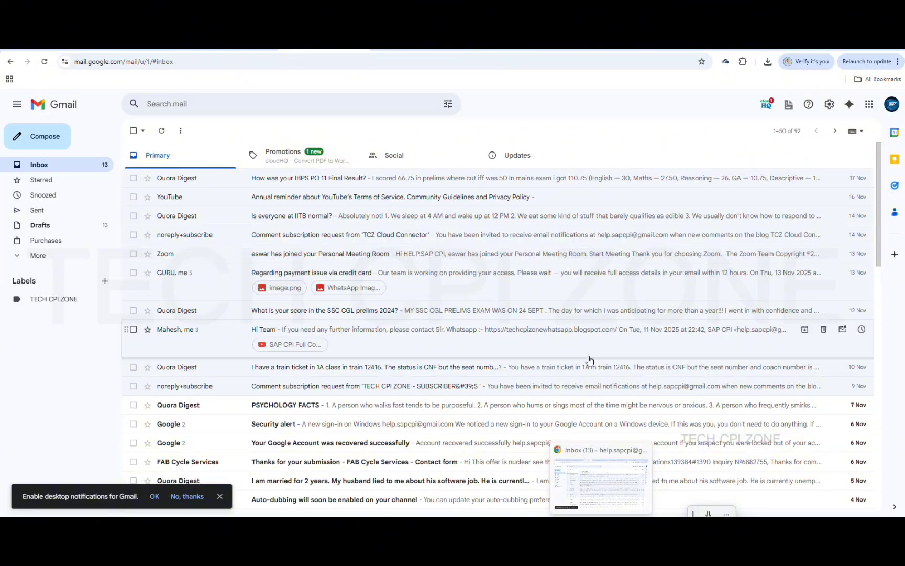
{"action": "left_click", "coordinate": [587, 46]}
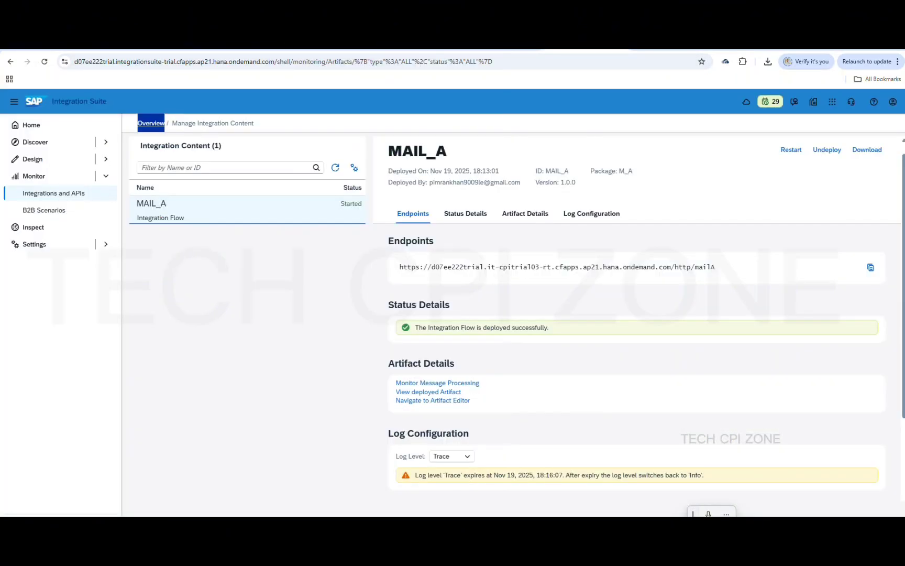
Switch to the MAIL_A design editor, review the Mail adapter's Connection and Processing settings, and enlarge the diagram
{"action": "left_click", "coordinate": [523, 46]}
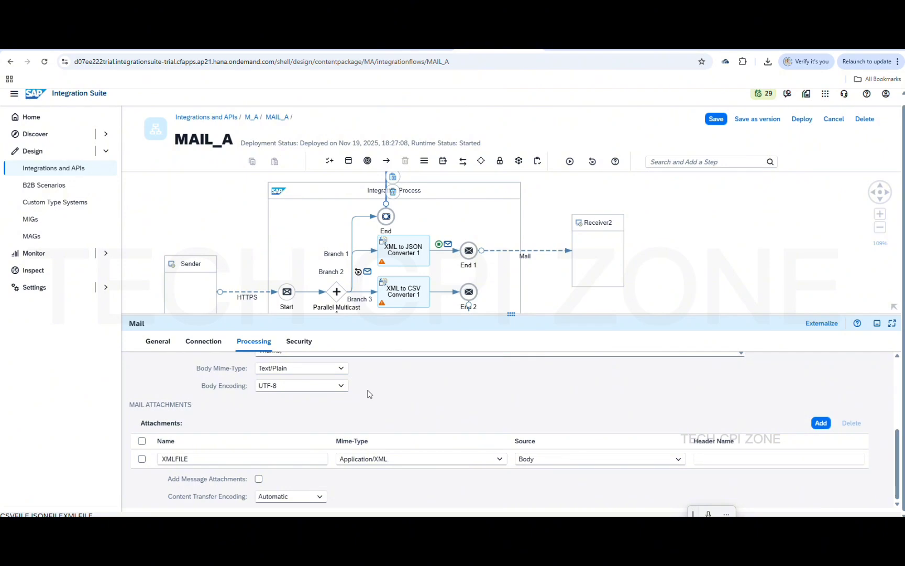
{"action": "scroll", "coordinate": [420, 414], "scroll_direction": "up", "scroll_amount": 1}
{"action": "scroll", "coordinate": [420, 415], "scroll_direction": "up", "scroll_amount": 4}
{"action": "scroll", "coordinate": [420, 415], "scroll_direction": "down", "scroll_amount": 2}
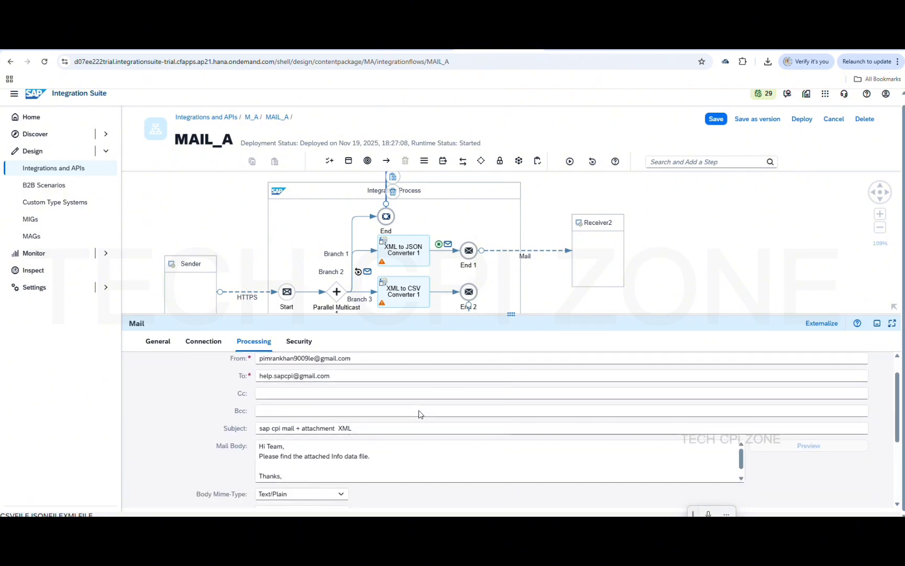
{"action": "scroll", "coordinate": [421, 414], "scroll_direction": "down", "scroll_amount": 2}
{"action": "scroll", "coordinate": [421, 414], "scroll_direction": "up", "scroll_amount": 4}
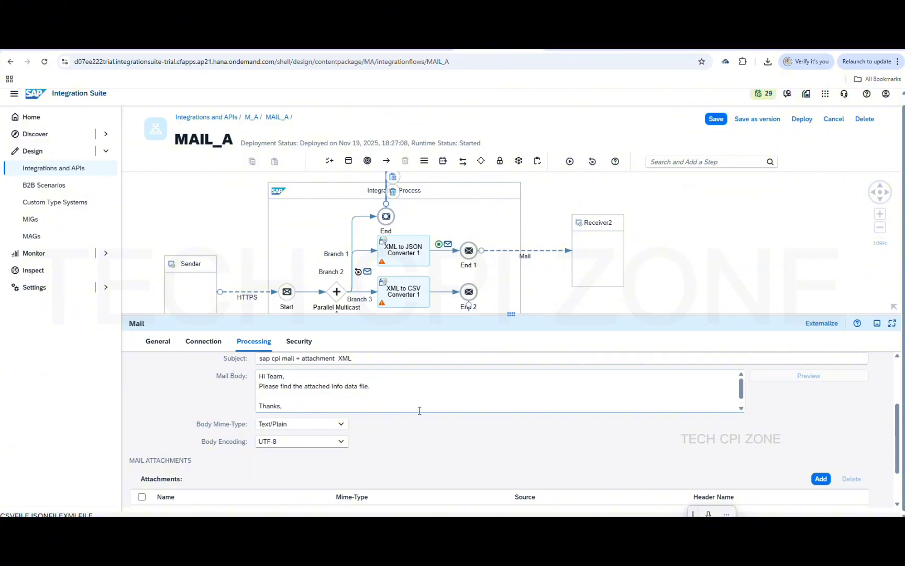
{"action": "left_click", "coordinate": [215, 343]}
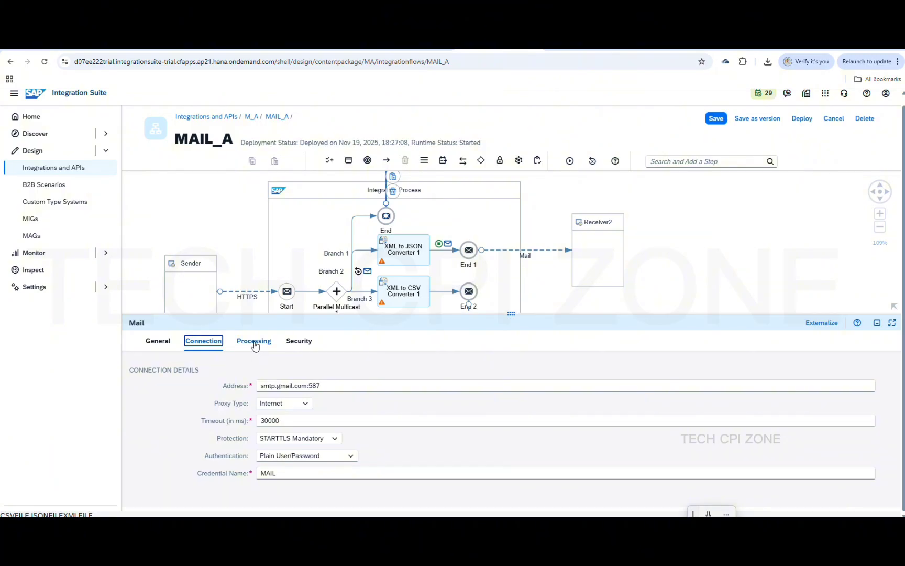
{"action": "left_click", "coordinate": [254, 343]}
{"action": "scroll", "coordinate": [306, 427], "scroll_direction": "down", "scroll_amount": 5}
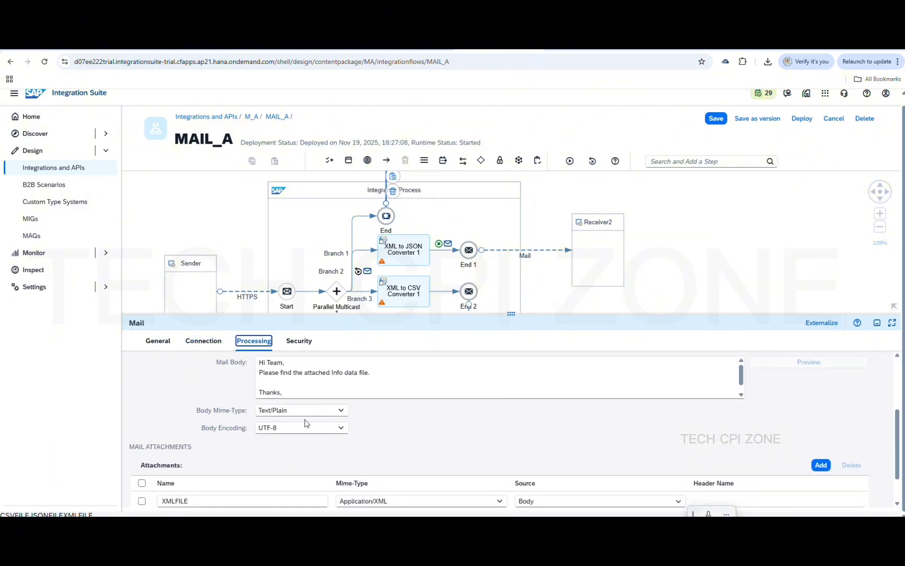
{"action": "scroll", "coordinate": [306, 423], "scroll_direction": "up", "scroll_amount": 5}
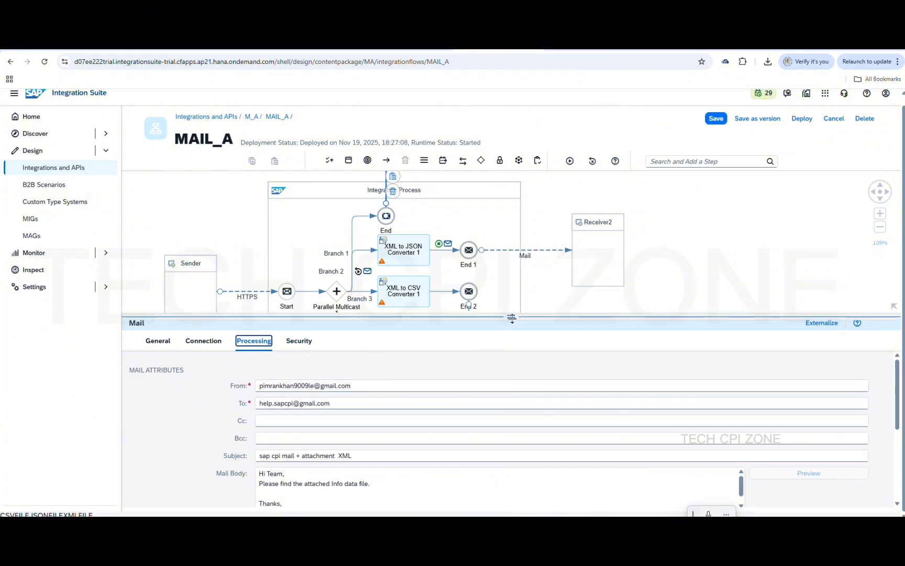
{"action": "left_click_drag", "start_coordinate": [513, 315], "coordinate": [530, 464]}
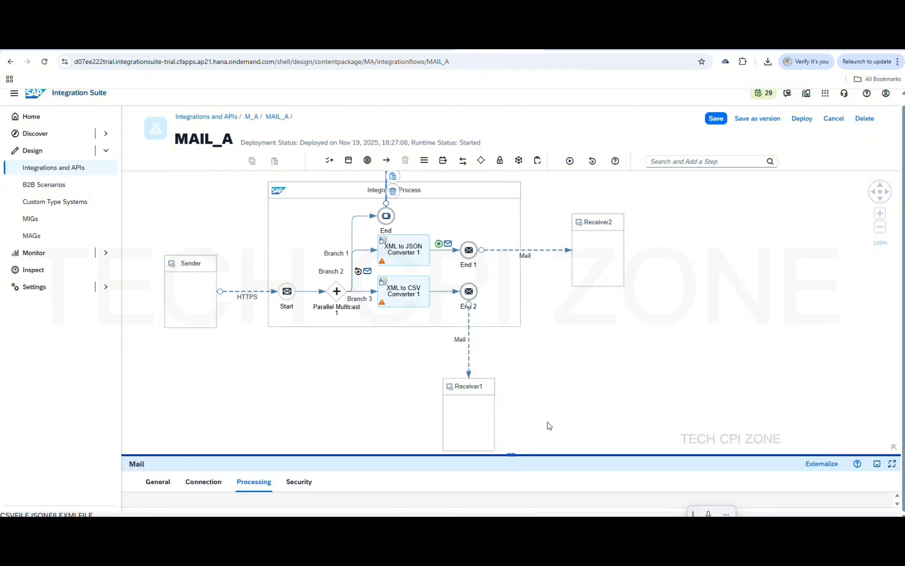
Inspect the Connection settings of the mail channel to Receiver2
{"action": "left_click", "coordinate": [595, 350]}
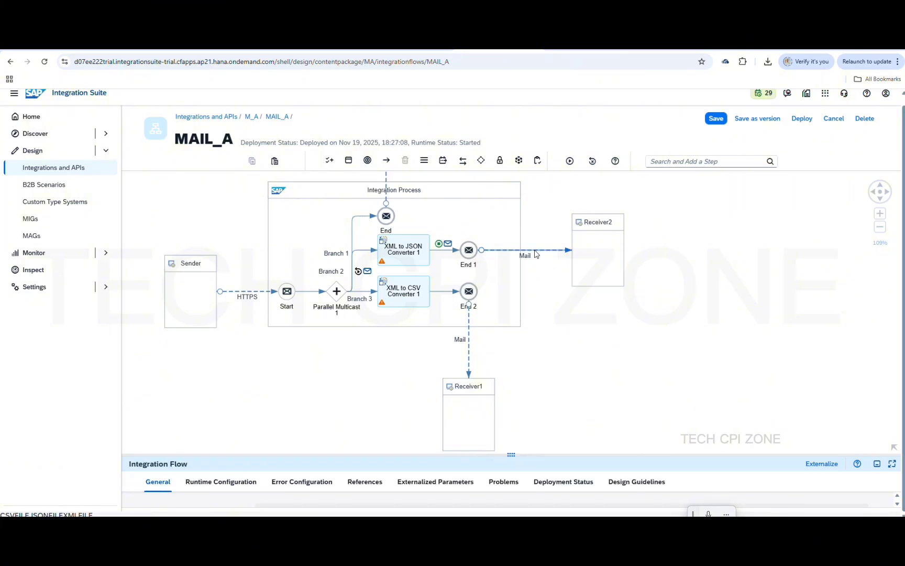
{"action": "left_click", "coordinate": [536, 255]}
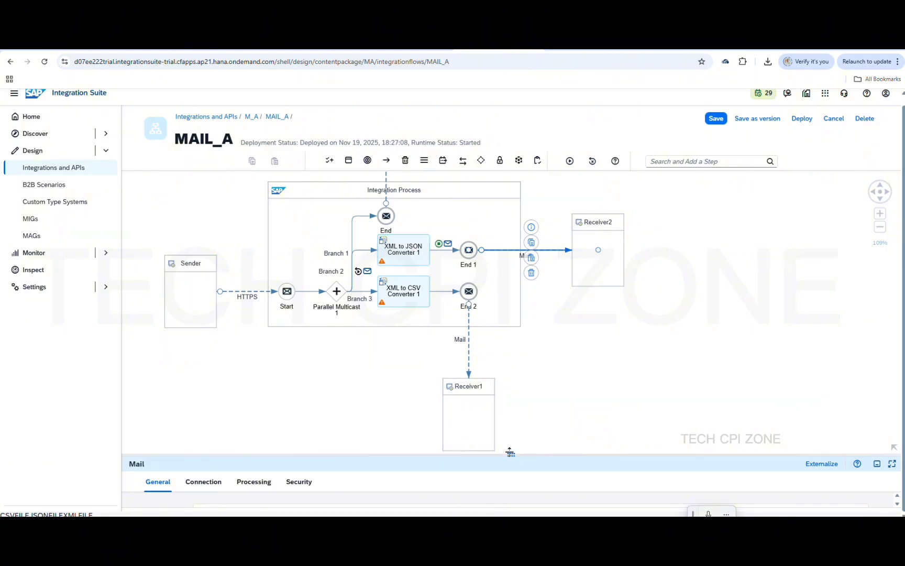
{"action": "left_click_drag", "start_coordinate": [508, 436], "coordinate": [511, 287]}
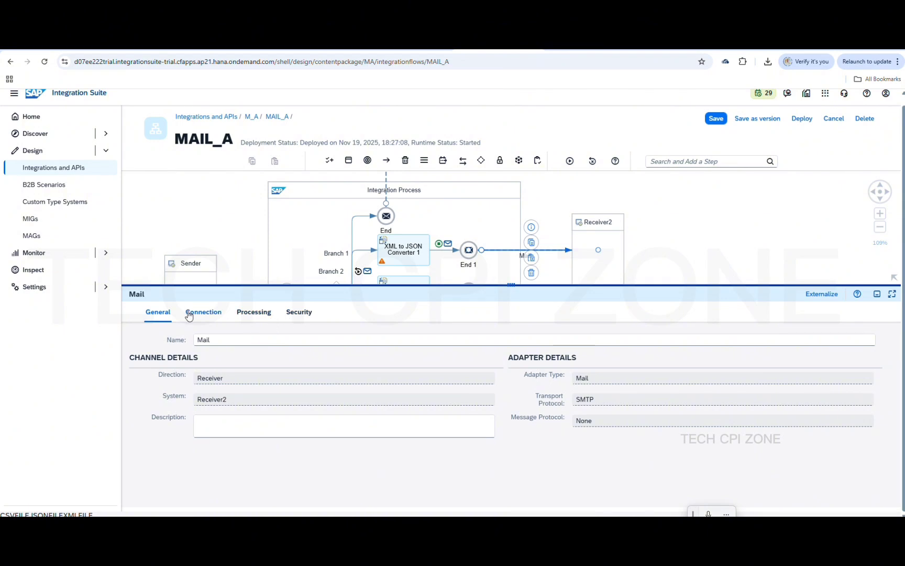
{"action": "left_click", "coordinate": [189, 313]}
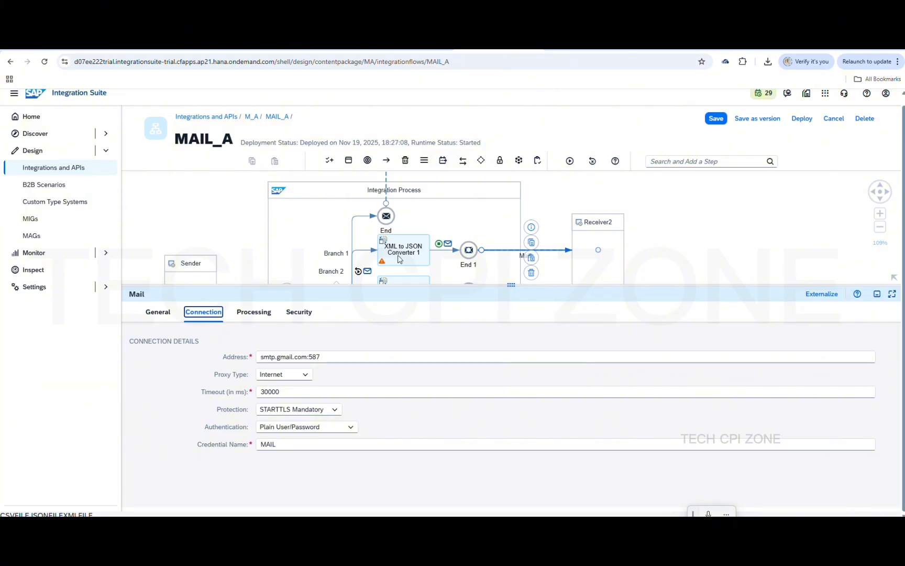
{"action": "left_click", "coordinate": [400, 259]}
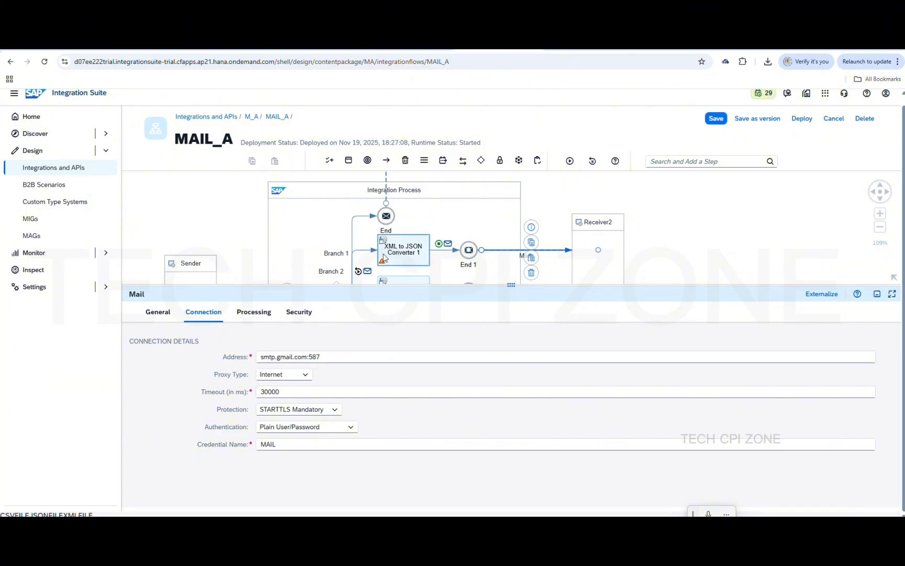
{"action": "left_click", "coordinate": [269, 232]}
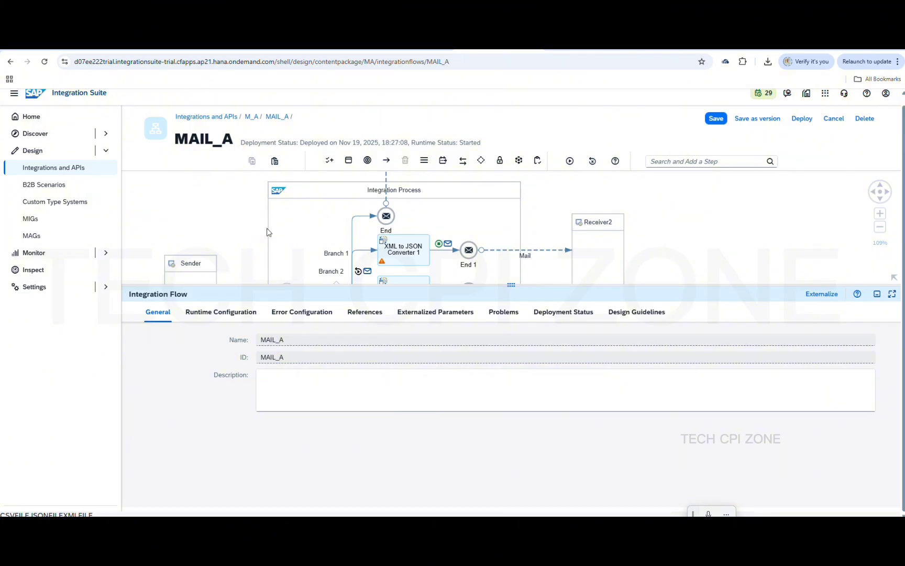
Enable Suppress JSON Root Element on XML to JSON Converter 1
{"action": "left_click", "coordinate": [414, 248]}
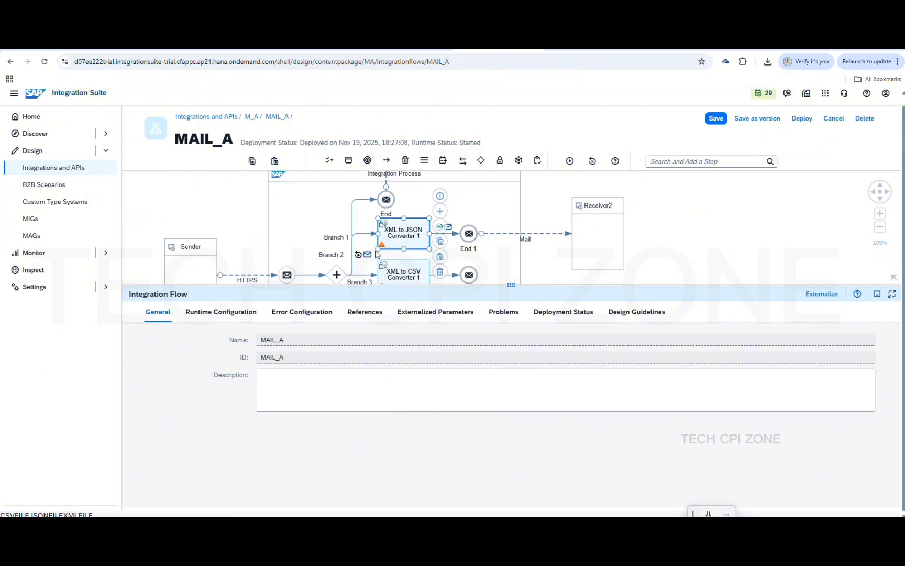
{"action": "left_click", "coordinate": [201, 313]}
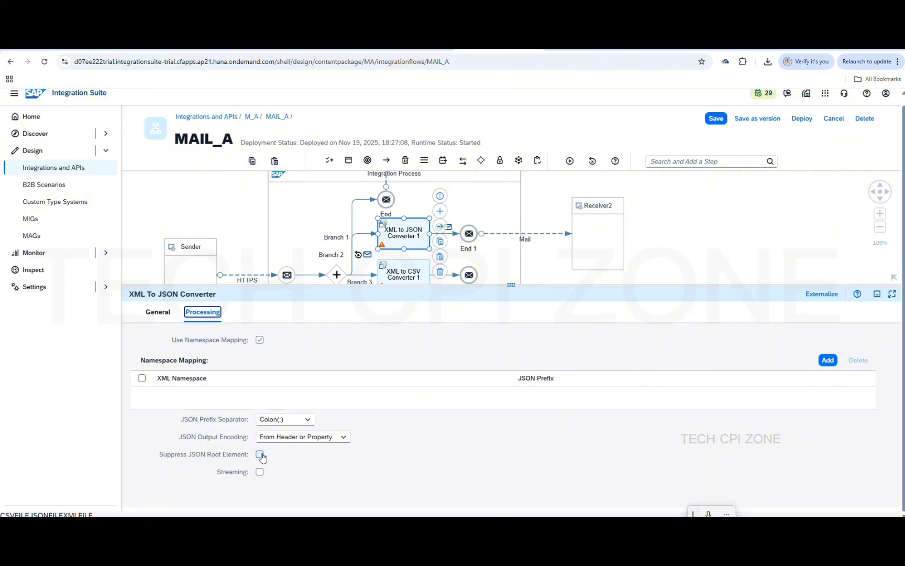
{"action": "left_click", "coordinate": [260, 454]}
Check the branch connector names and place a simulation start point on Branch 1
{"action": "left_click", "coordinate": [357, 238]}
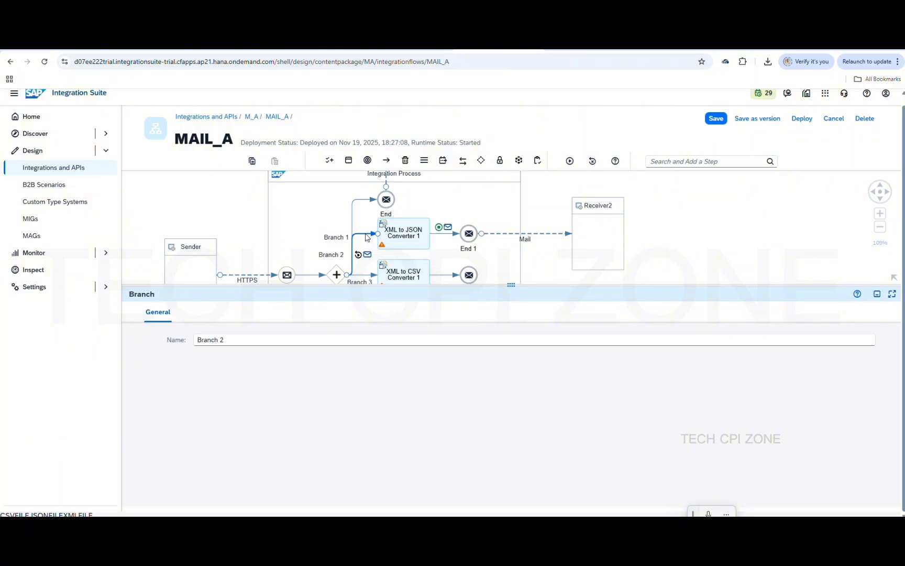
{"action": "left_click", "coordinate": [358, 232]}
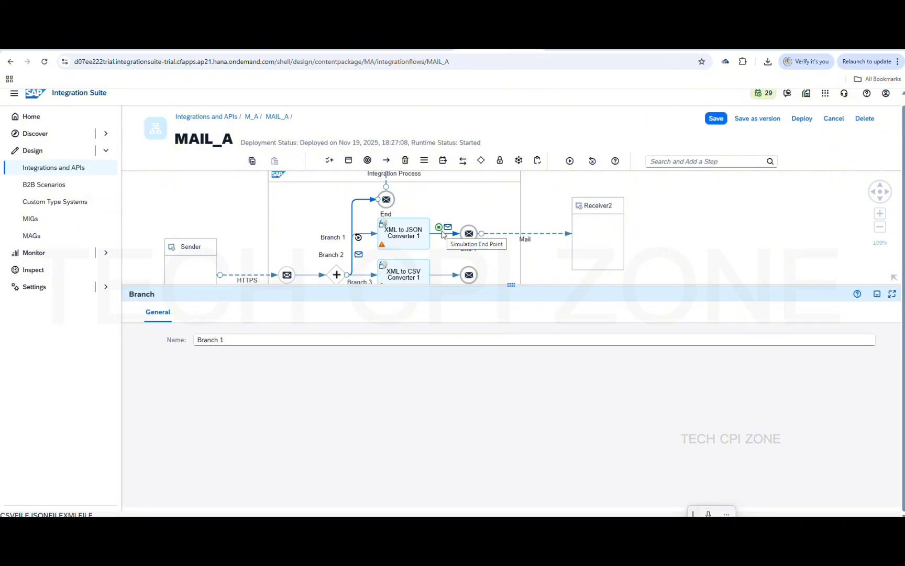
{"action": "left_click", "coordinate": [359, 240]}
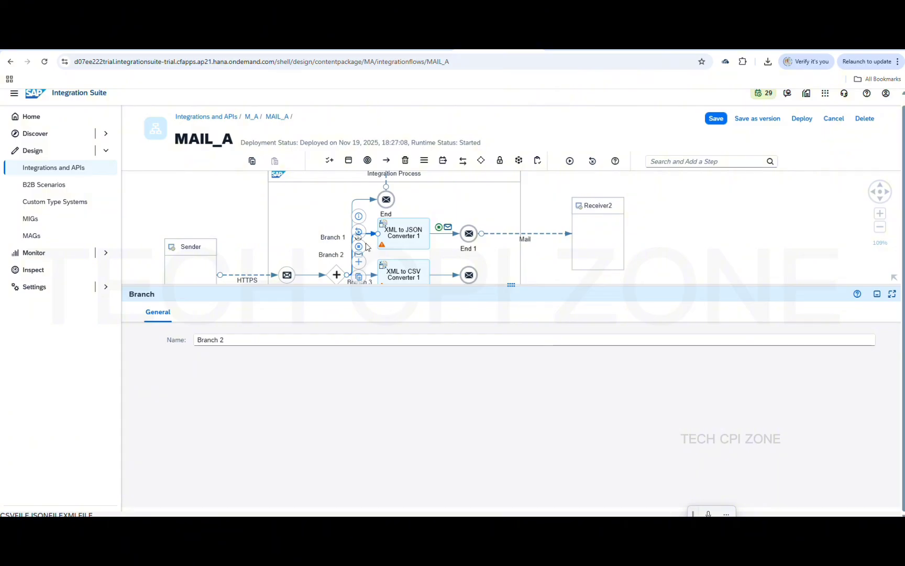
{"action": "left_click", "coordinate": [461, 268]}
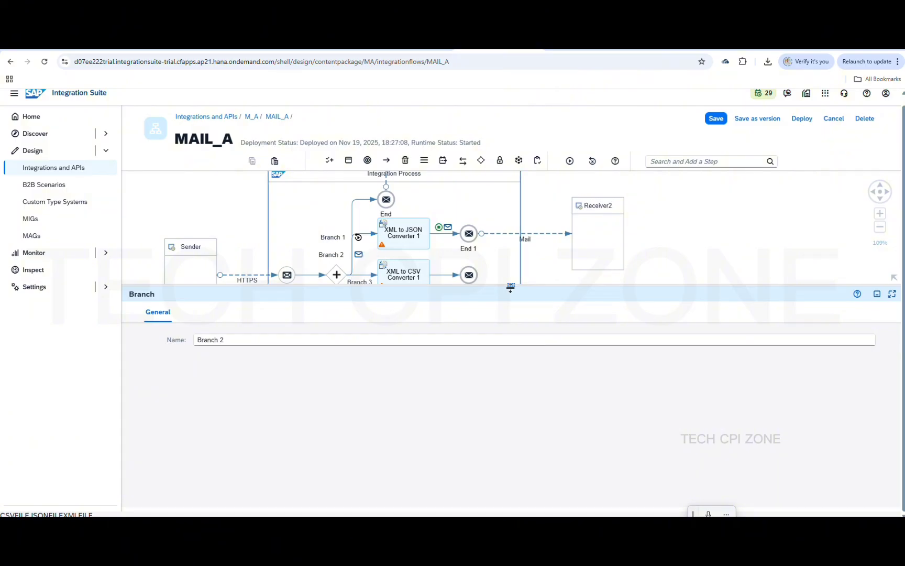
{"action": "left_click_drag", "start_coordinate": [511, 287], "coordinate": [527, 394]}
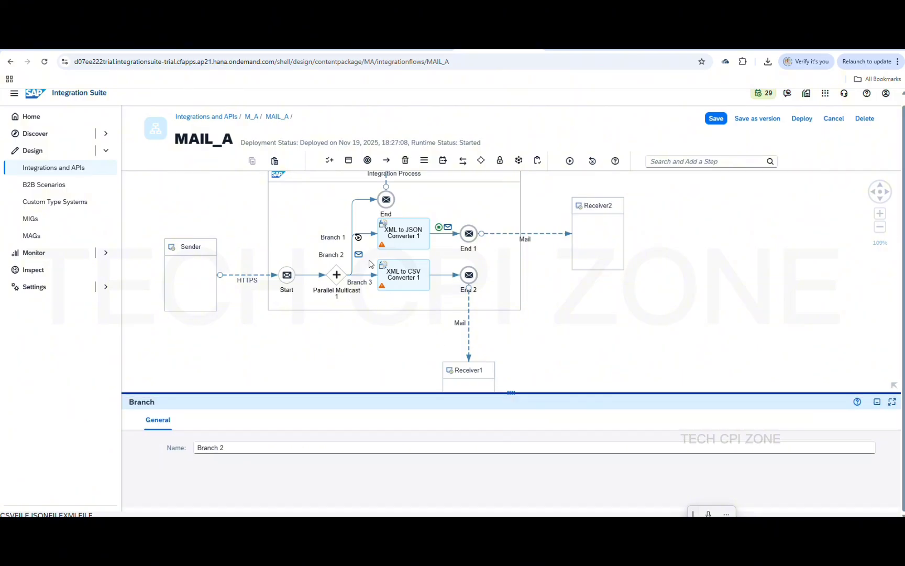
{"action": "left_click", "coordinate": [359, 242]}
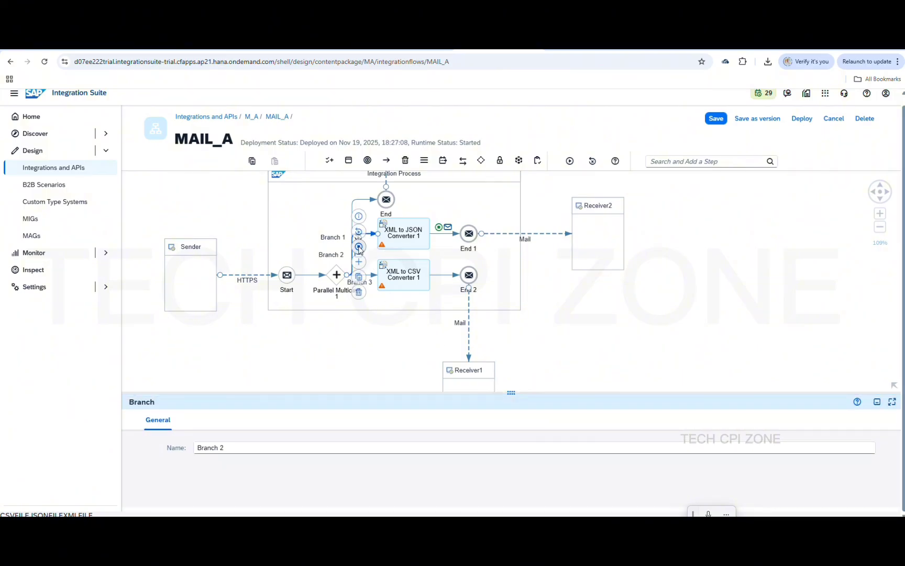
{"action": "left_click", "coordinate": [359, 231]}
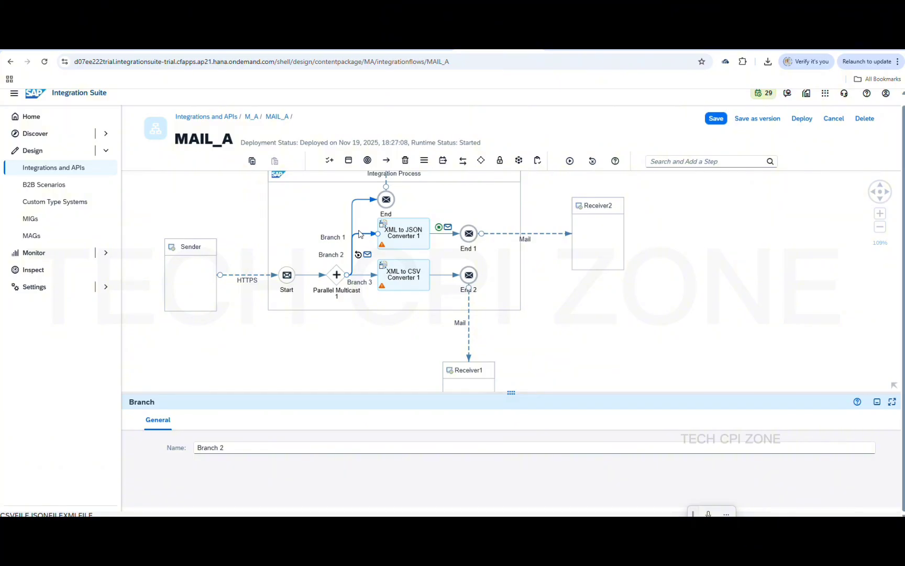
{"action": "left_click", "coordinate": [359, 234]}
Move Parallel Multicast 1 next to Start, reposition End, and shift End 1 right
{"action": "left_click_drag", "start_coordinate": [336, 285], "coordinate": [315, 284]}
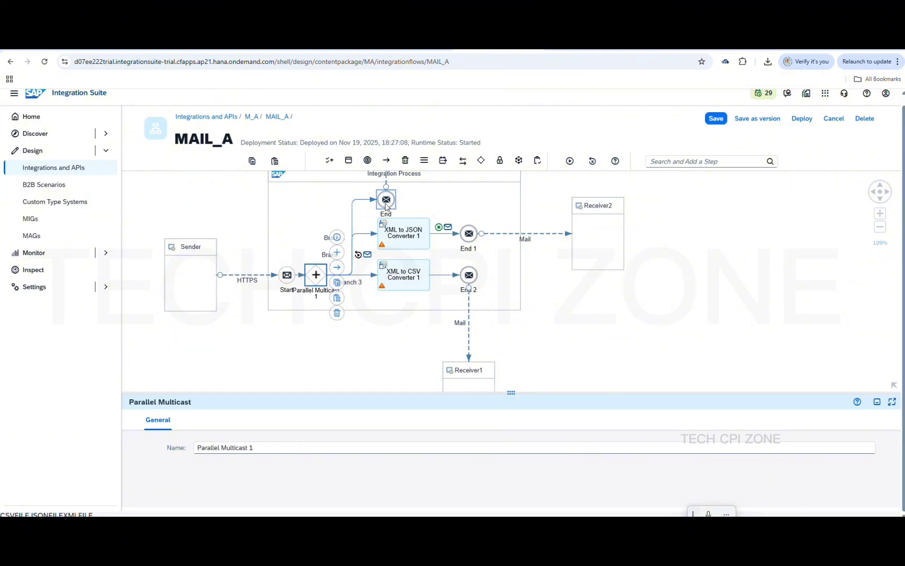
{"action": "left_click_drag", "start_coordinate": [386, 207], "coordinate": [342, 207]}
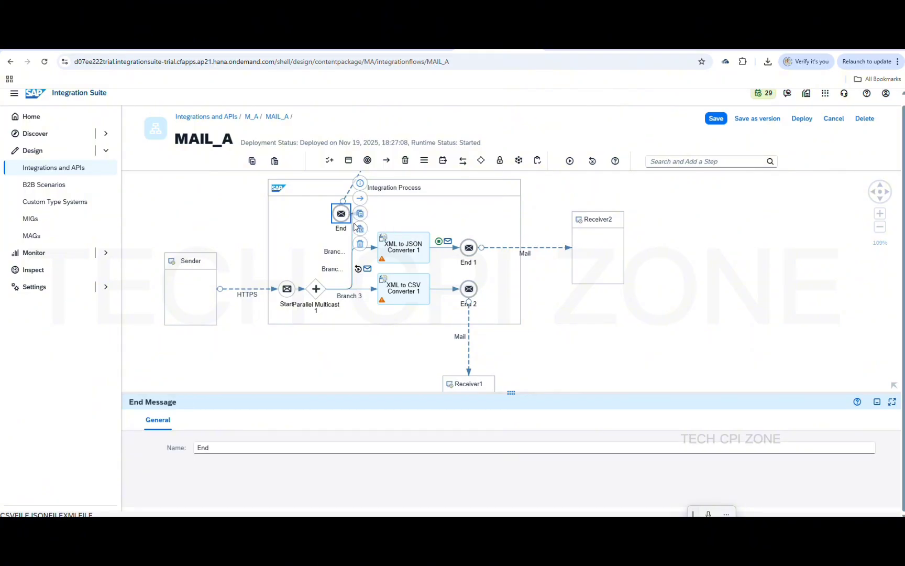
{"action": "left_click_drag", "start_coordinate": [341, 214], "coordinate": [395, 209]}
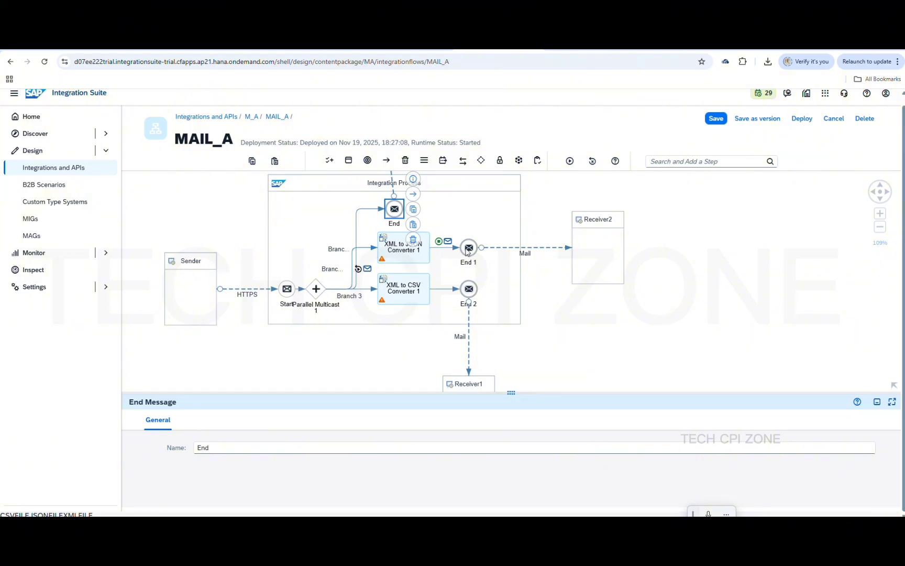
{"action": "left_click", "coordinate": [506, 248]}
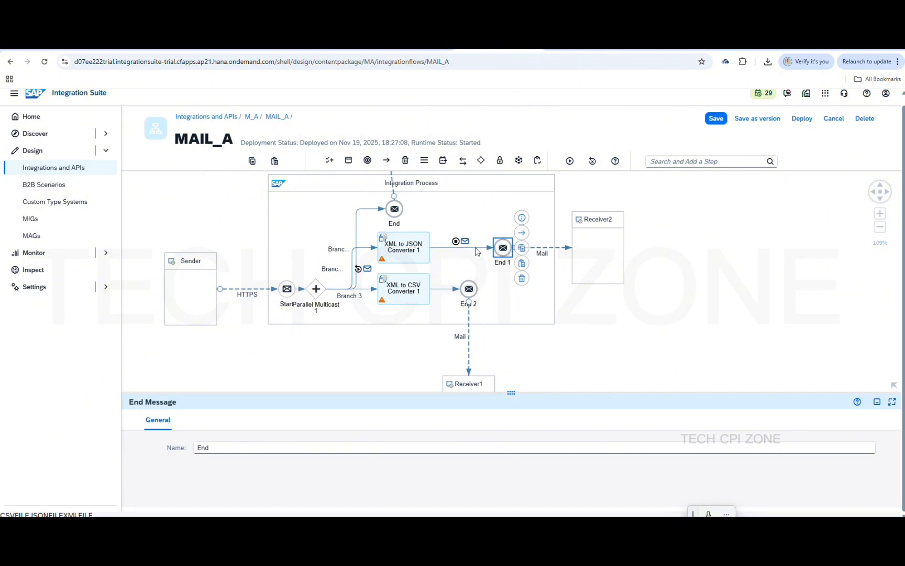
{"action": "left_click", "coordinate": [504, 248]}
{"action": "left_click_drag", "start_coordinate": [411, 257], "coordinate": [460, 253]}
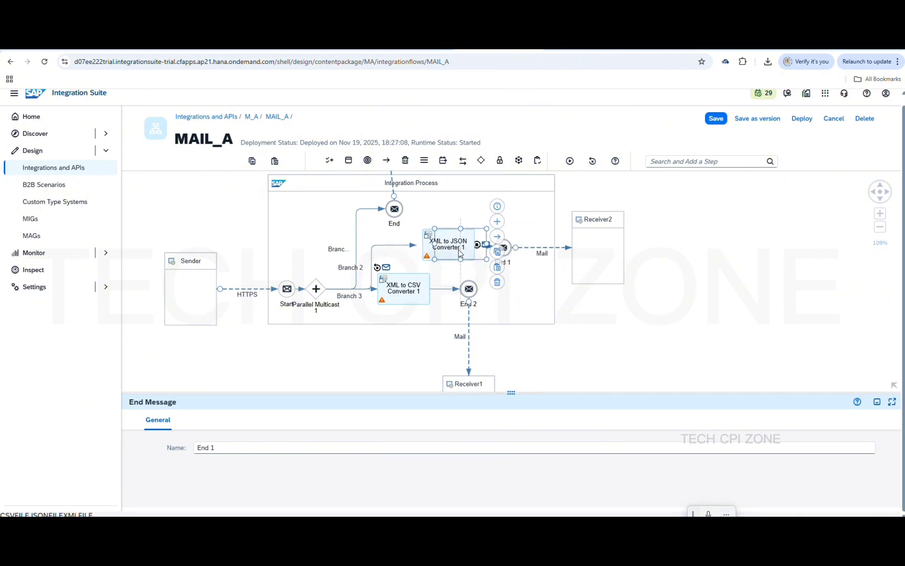
Set the simulation start point on Branch 2 and space XML to JSON Converter 1 and End 1 apart
{"action": "left_click", "coordinate": [395, 244]}
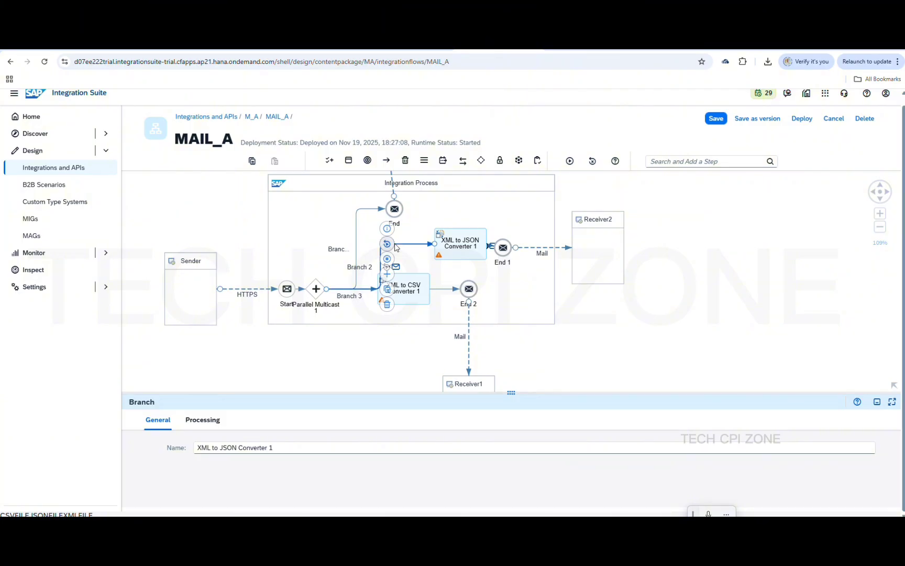
{"action": "left_click", "coordinate": [387, 245]}
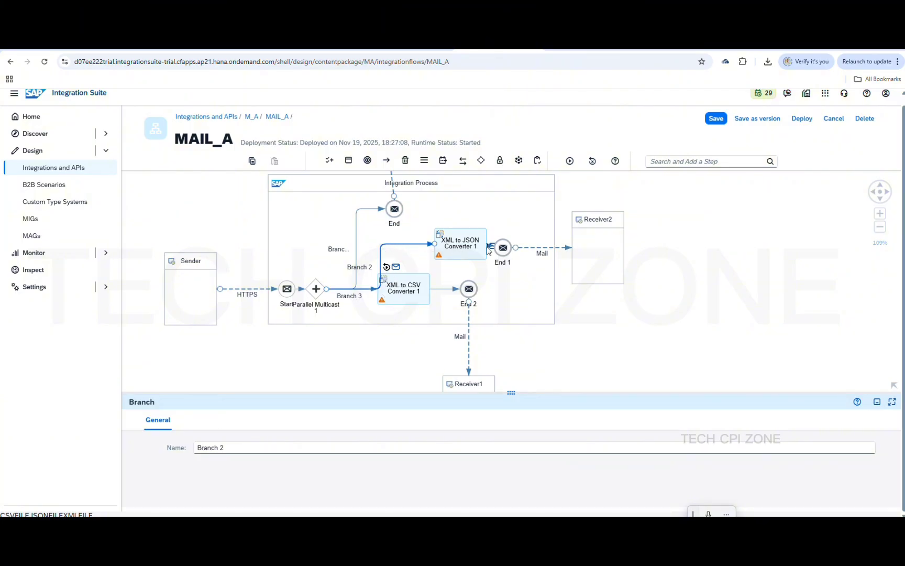
{"action": "left_click_drag", "start_coordinate": [457, 252], "coordinate": [439, 252]}
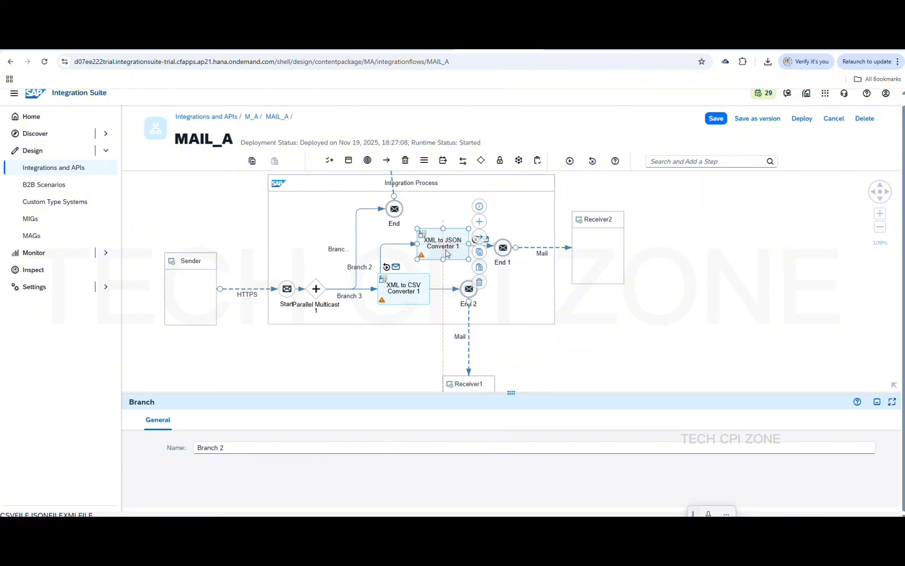
{"action": "left_click_drag", "start_coordinate": [505, 250], "coordinate": [528, 246]}
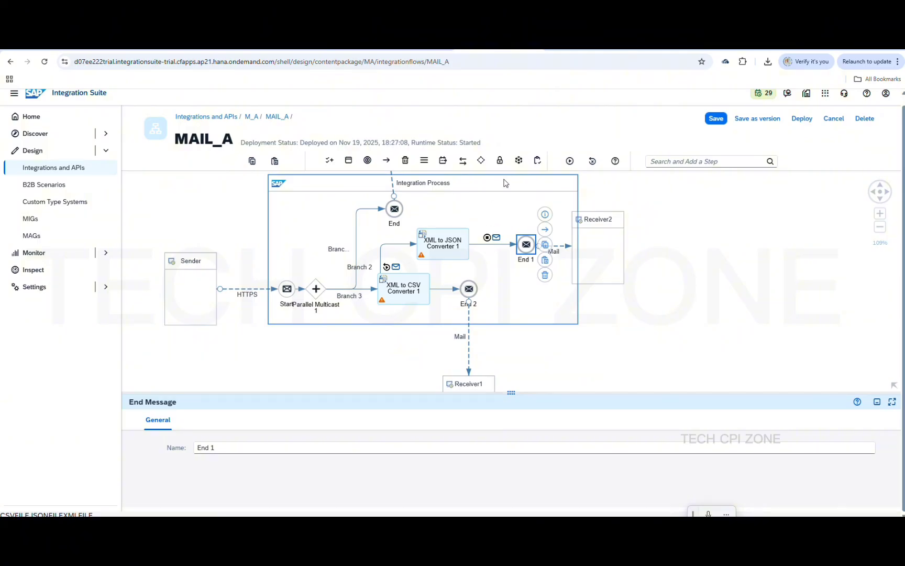
Run the flow simulation with the XML countries input
{"action": "left_click", "coordinate": [388, 267]}
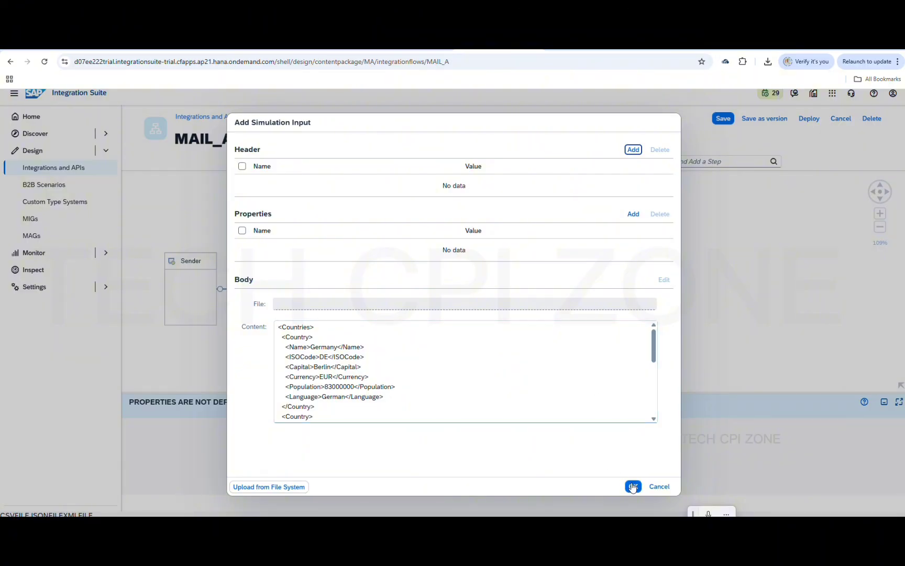
{"action": "left_click", "coordinate": [634, 487]}
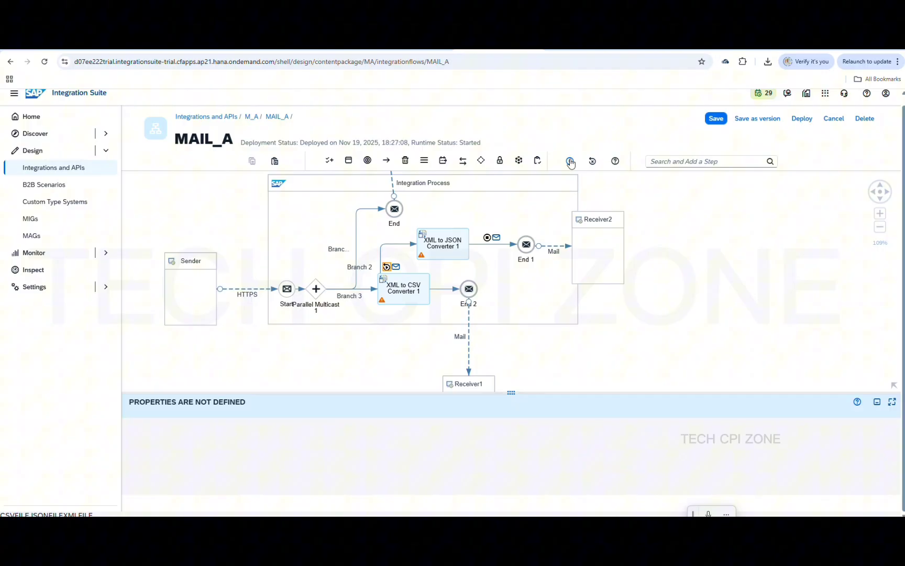
{"action": "left_click", "coordinate": [570, 162]}
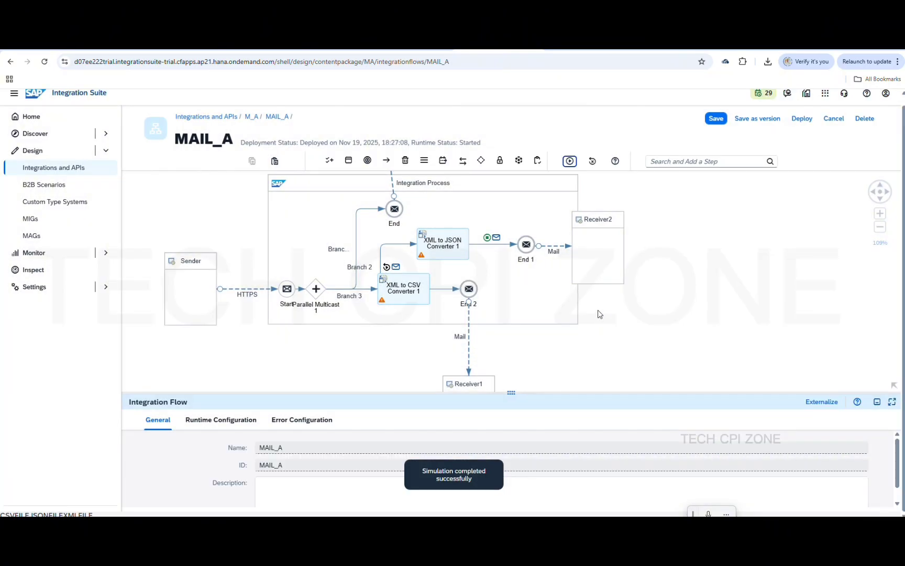
Open the JSON message body after the converter and select all of its text
{"action": "left_click", "coordinate": [397, 268]}
{"action": "left_click", "coordinate": [240, 427]}
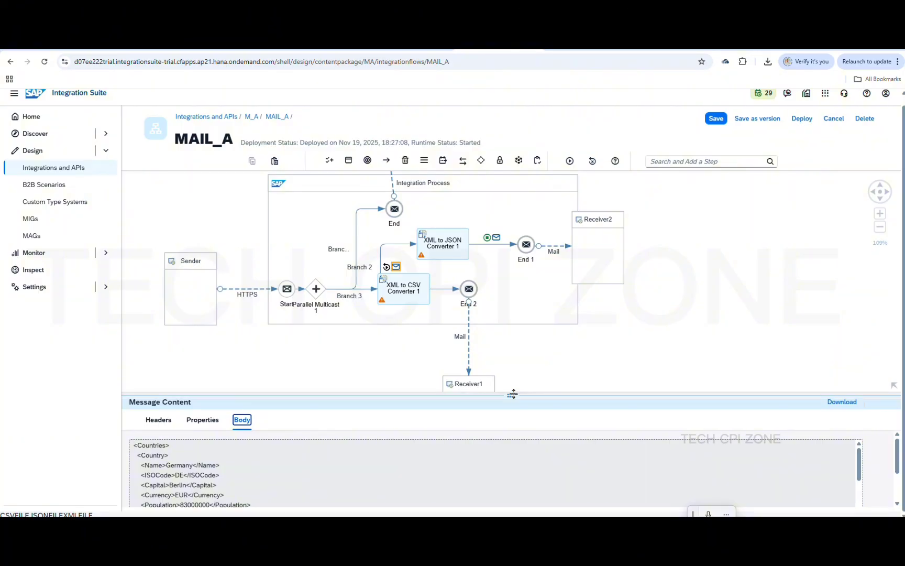
{"action": "left_click_drag", "start_coordinate": [511, 393], "coordinate": [513, 313]}
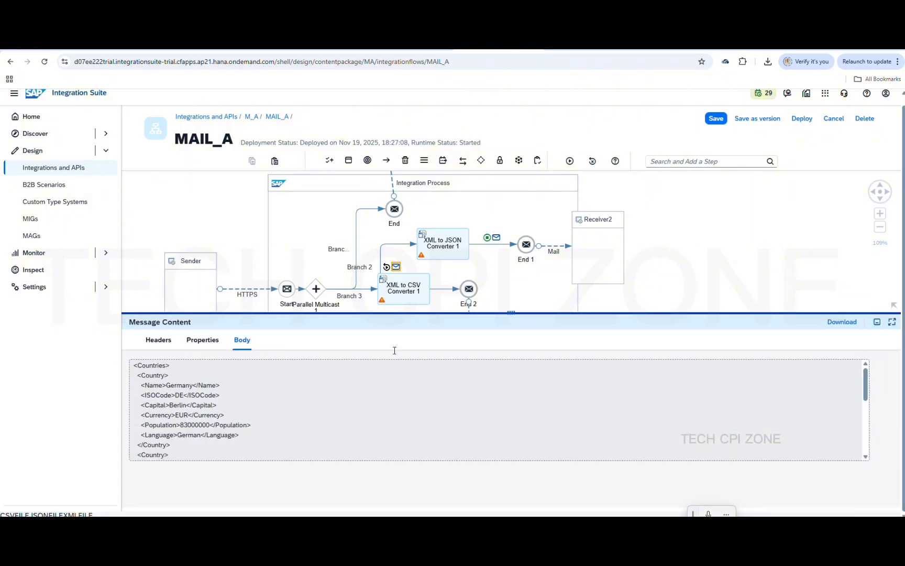
{"action": "left_click", "coordinate": [496, 239]}
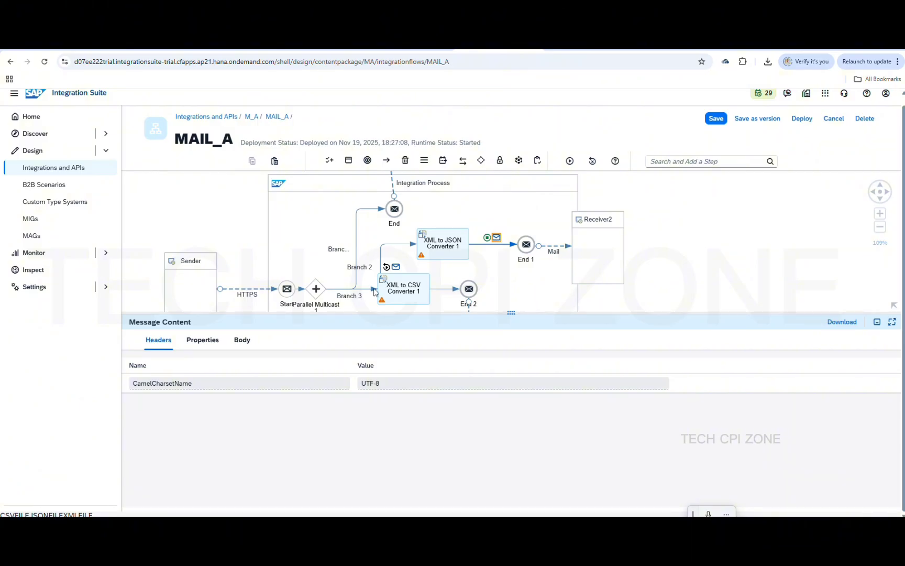
{"action": "left_click", "coordinate": [244, 341]}
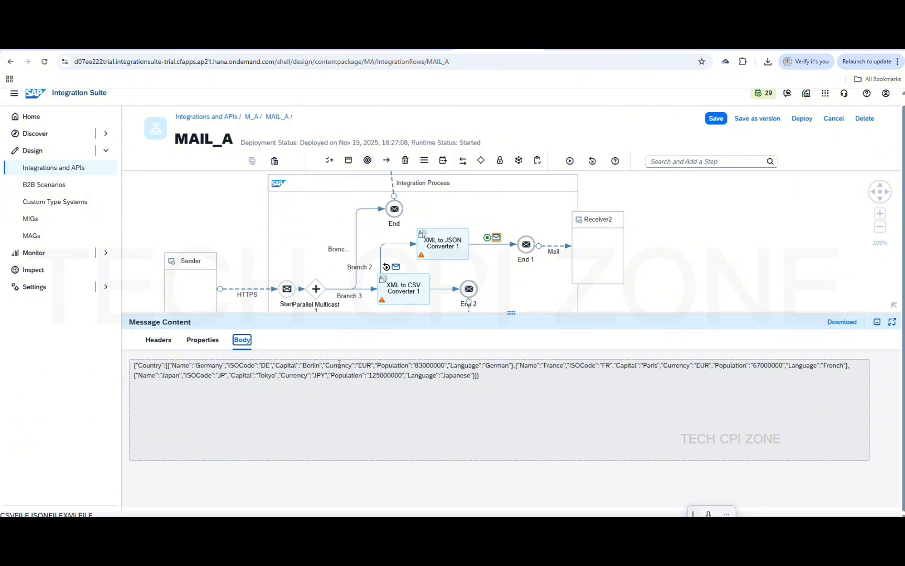
{"action": "left_click", "coordinate": [268, 369]}
{"action": "key", "text": "ctrl+a"}
{"action": "key", "text": "ctrl+c"}
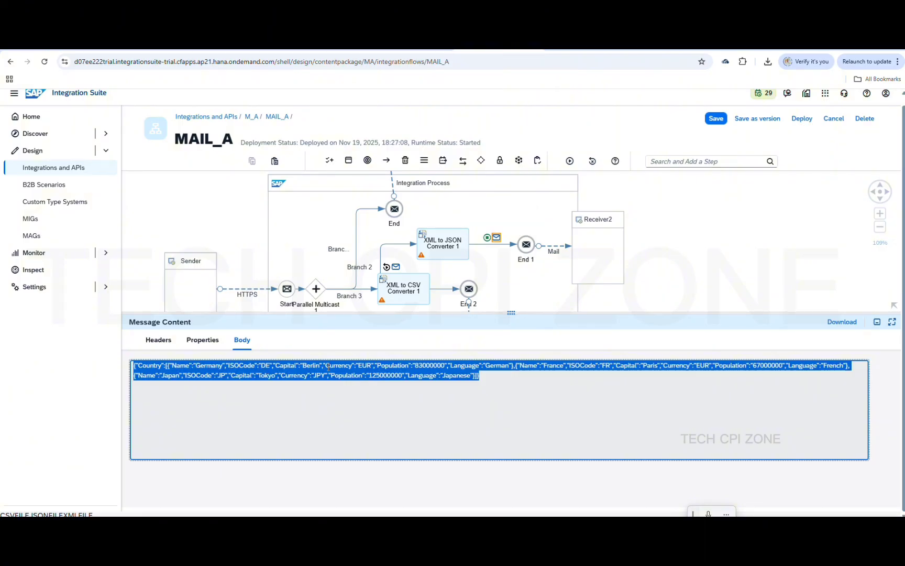
Paste the copied JSON below the JSONFILE content and try pretty-printing it with JsonTools
{"action": "left_click", "coordinate": [643, 525]}
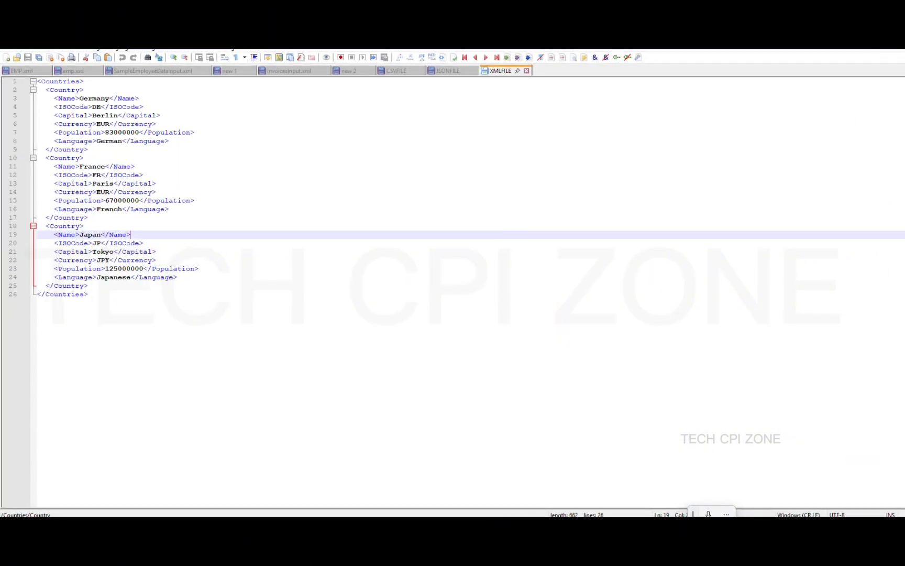
{"action": "left_click", "coordinate": [445, 73]}
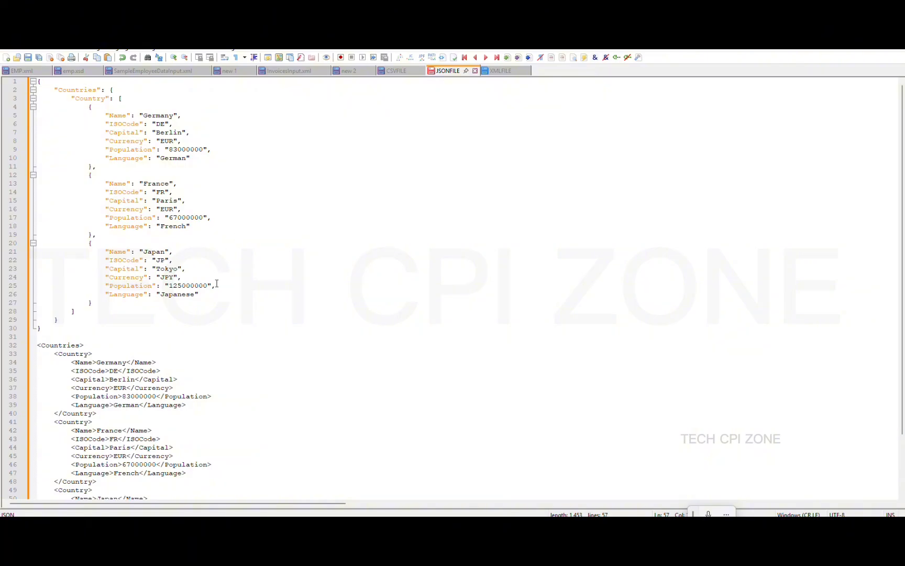
{"action": "left_click", "coordinate": [104, 328]}
{"action": "key", "text": "Return"}
{"action": "key", "text": "Return"}
{"action": "key", "text": "Return"}
{"action": "key", "text": "Return"}
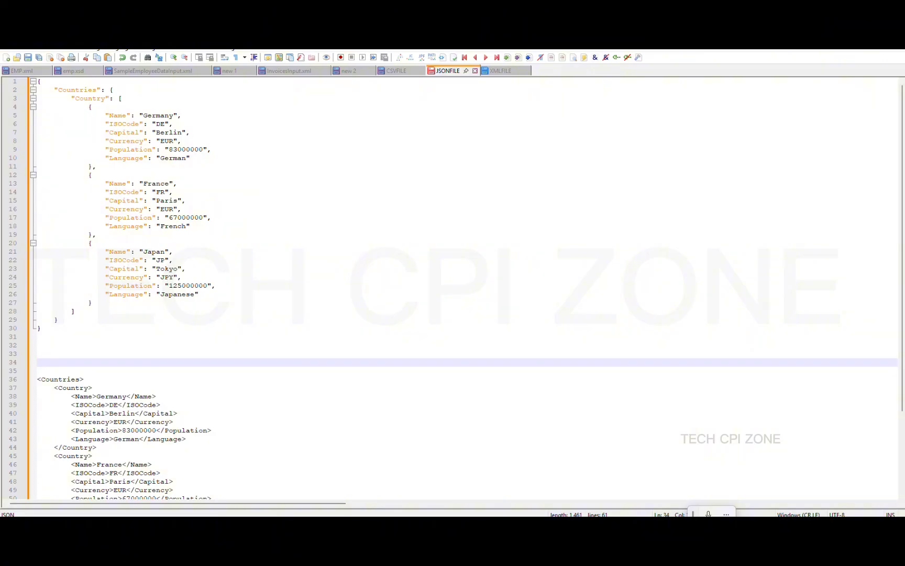
{"action": "key", "text": "ctrl+v"}
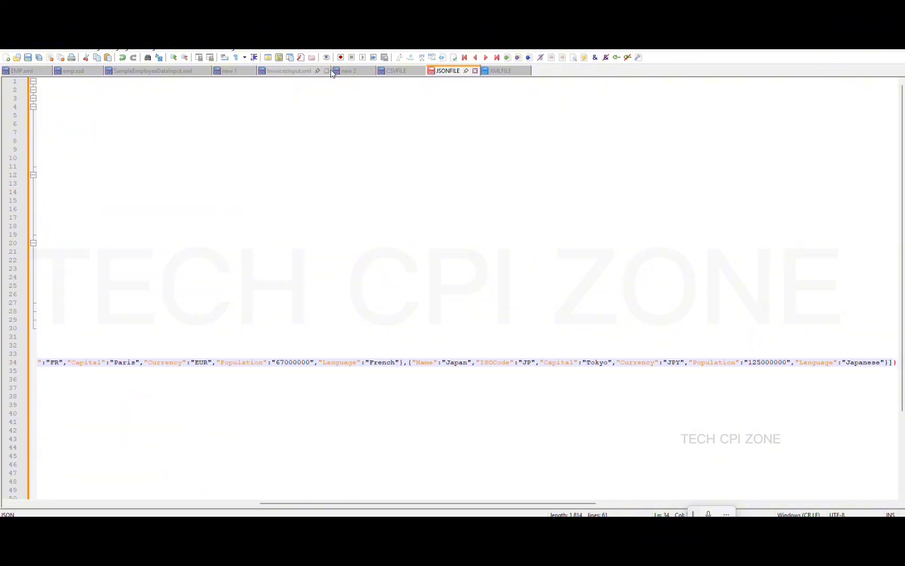
{"action": "left_click", "coordinate": [234, 49]}
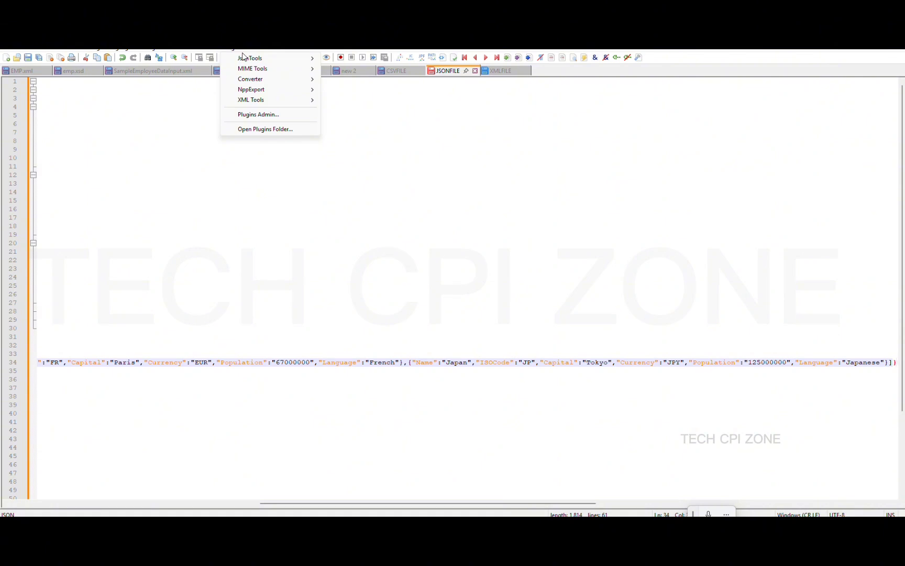
{"action": "mouse_move", "coordinate": [244, 58]}
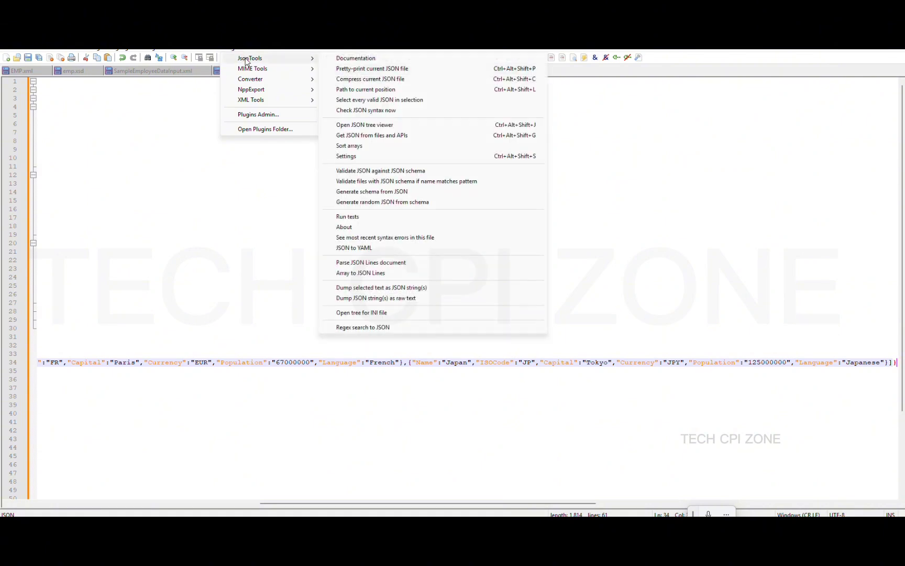
{"action": "left_click", "coordinate": [360, 69]}
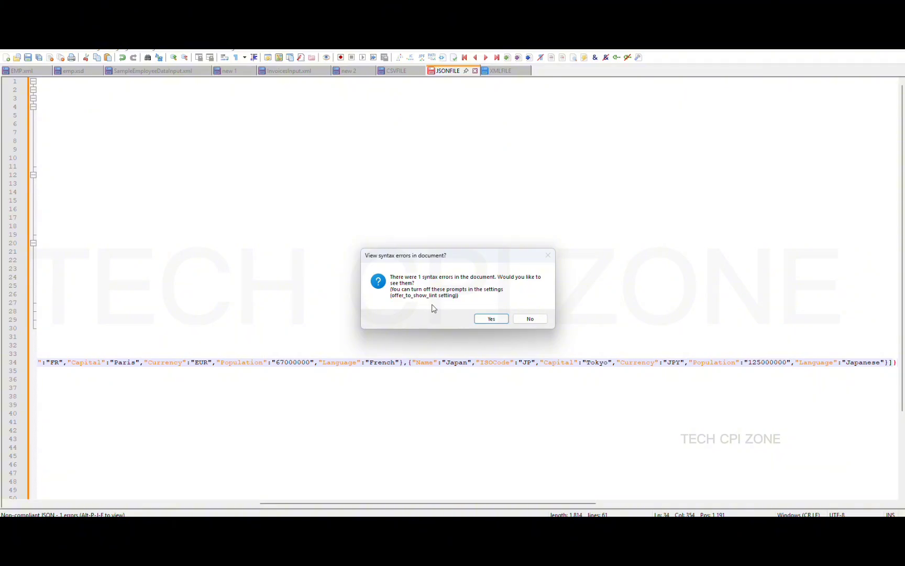
{"action": "left_click", "coordinate": [487, 318]}
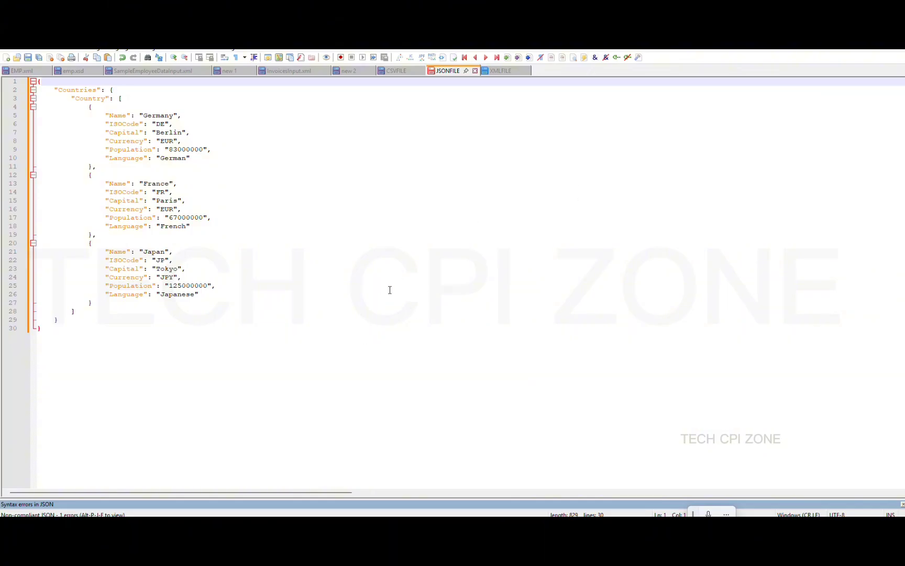
Paste the JSON into a new document, new 3, and pretty-print it with JsonTools
{"action": "left_click", "coordinate": [399, 74]}
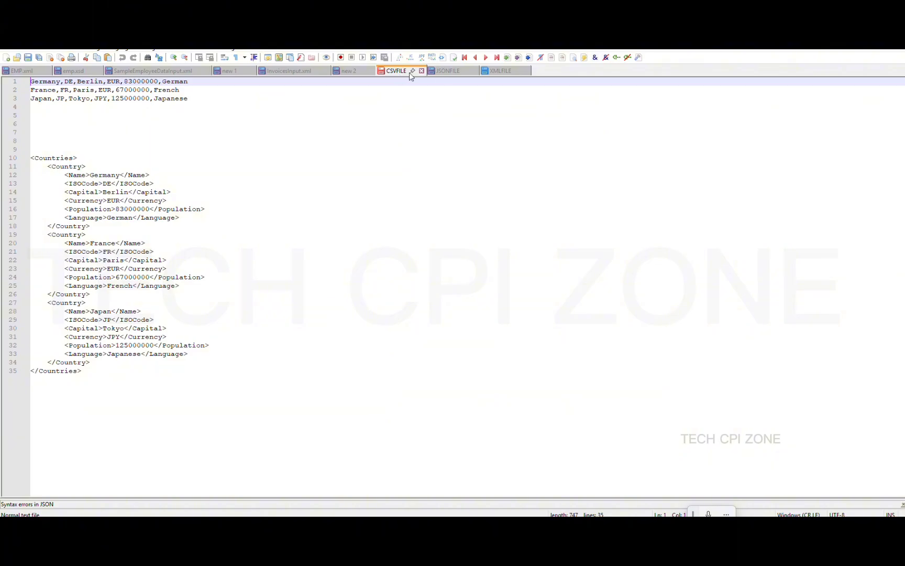
{"action": "left_click", "coordinate": [447, 71]}
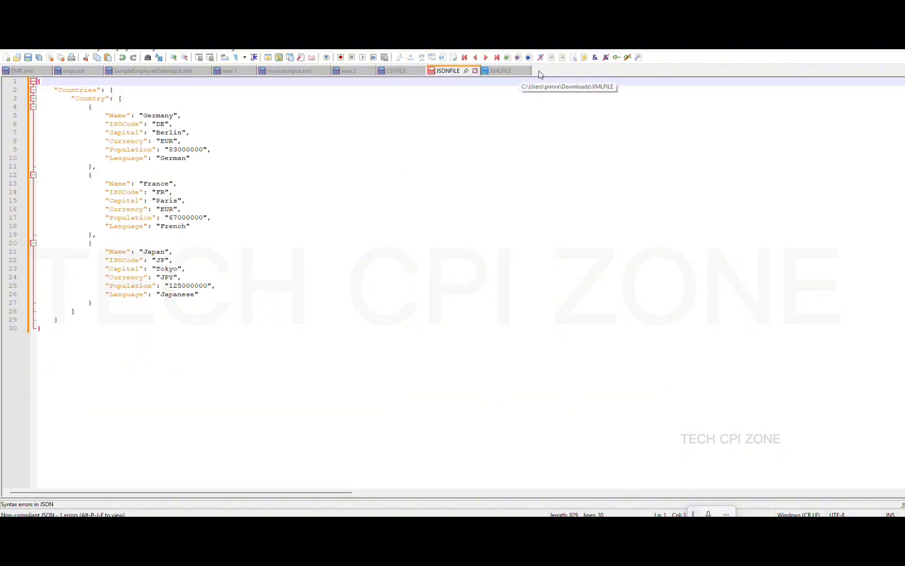
{"action": "left_click", "coordinate": [6, 57]}
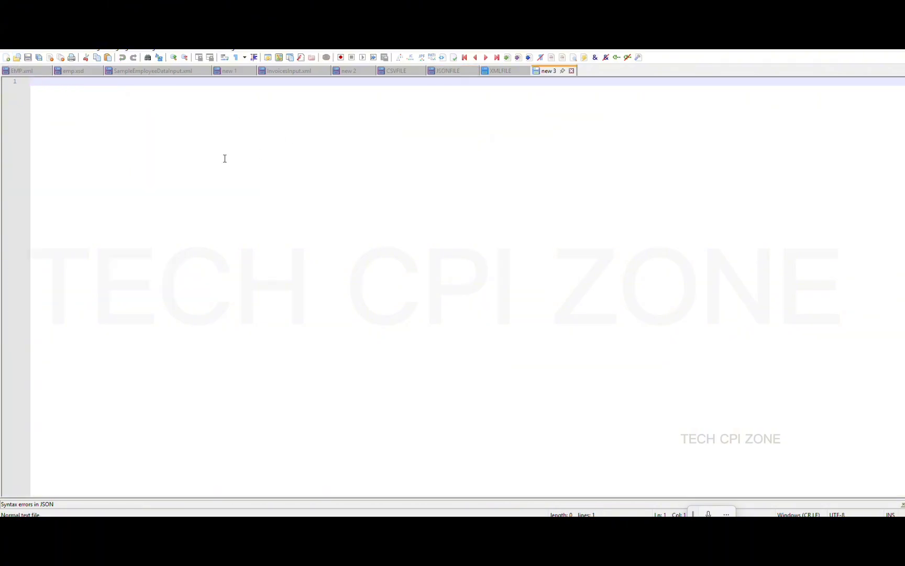
{"action": "key", "text": "ctrl+v"}
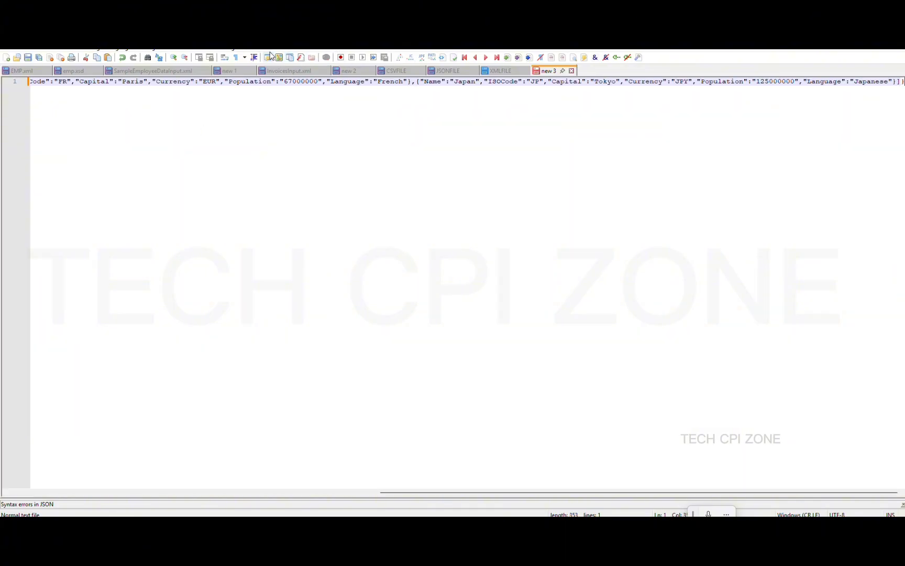
{"action": "left_click", "coordinate": [233, 49]}
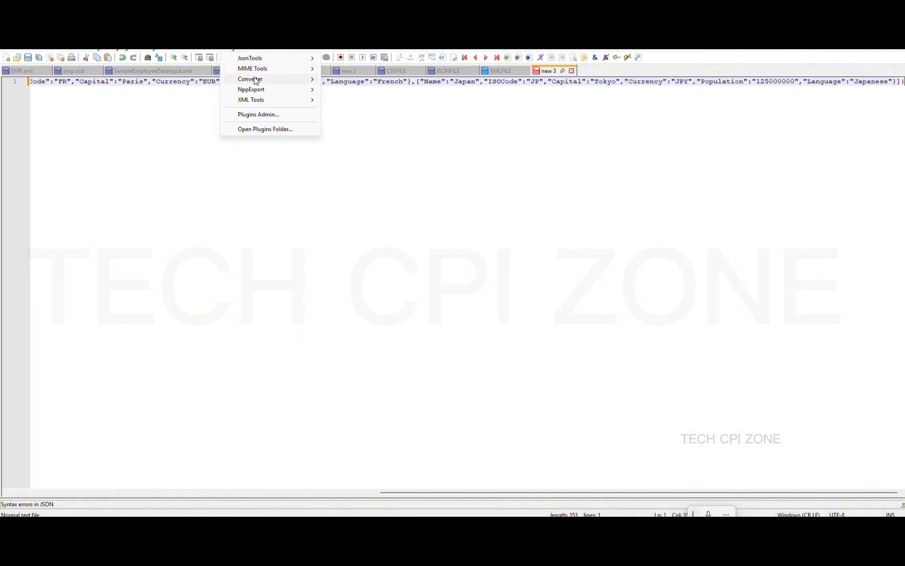
{"action": "mouse_move", "coordinate": [292, 58]}
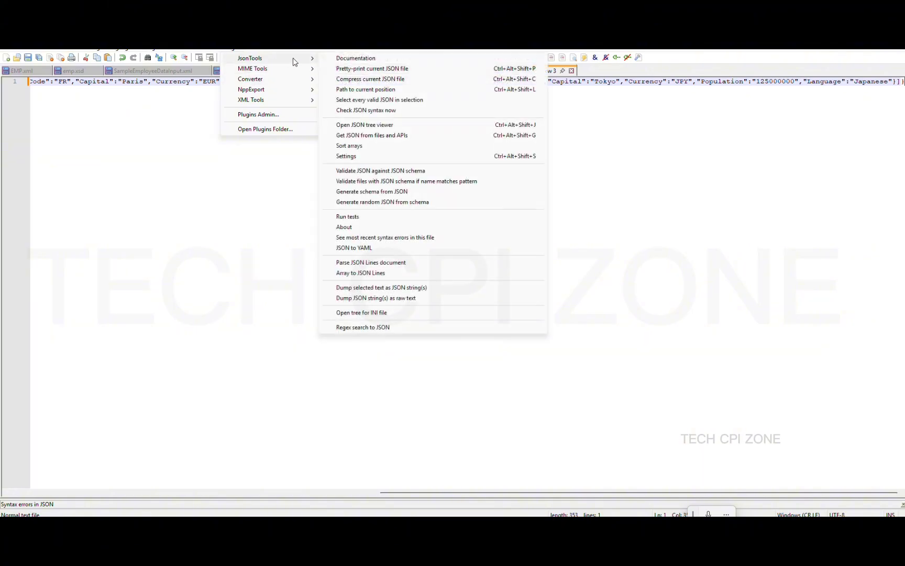
{"action": "left_click", "coordinate": [354, 69]}
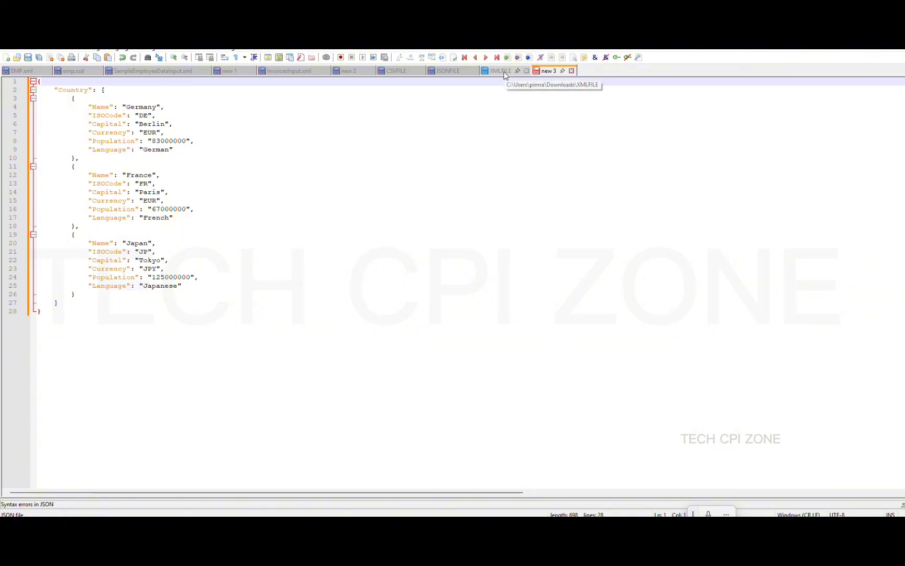
Compare the pretty-printed JSON with the JSONFILE, XMLFILE and CSVFILE samples
{"action": "left_click", "coordinate": [449, 72]}
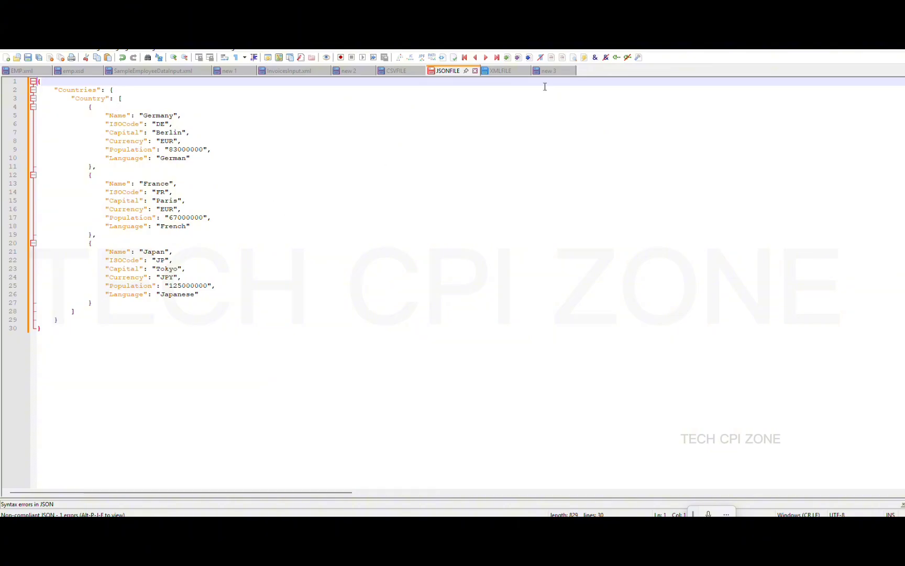
{"action": "left_click", "coordinate": [549, 71]}
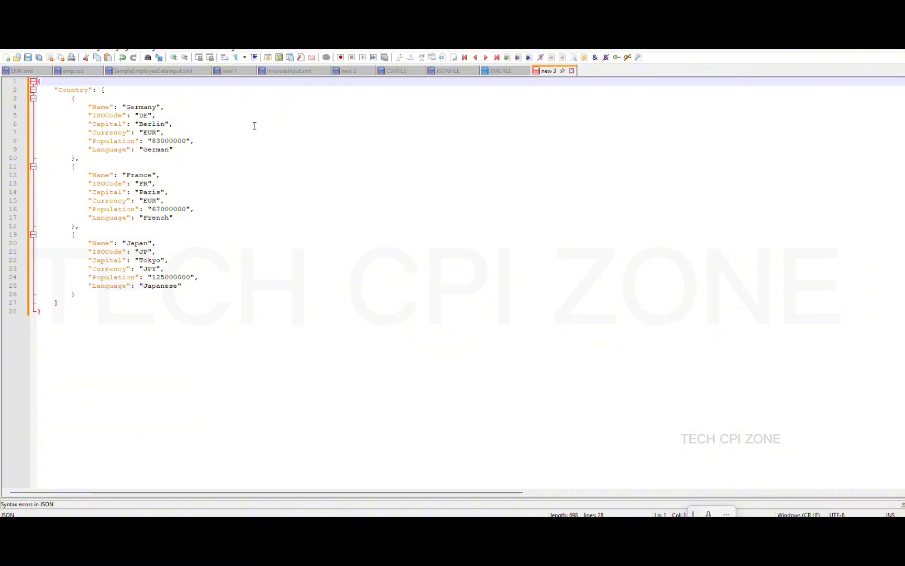
{"action": "left_click", "coordinate": [500, 71]}
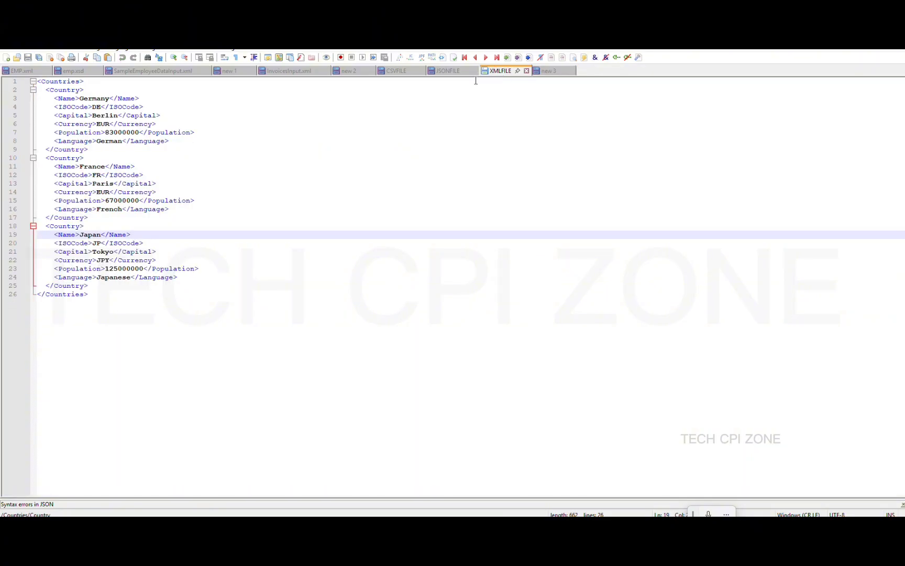
{"action": "left_click", "coordinate": [446, 75]}
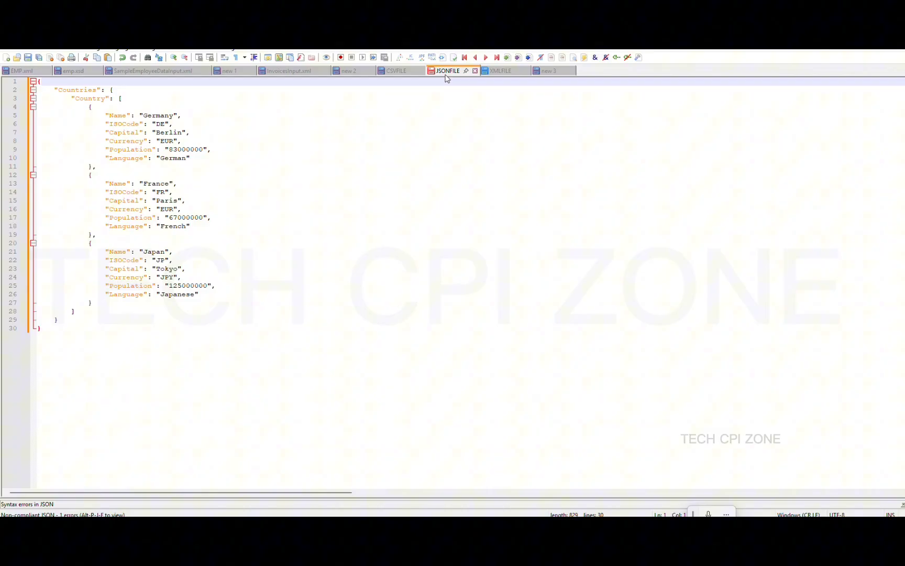
{"action": "left_click", "coordinate": [394, 75]}
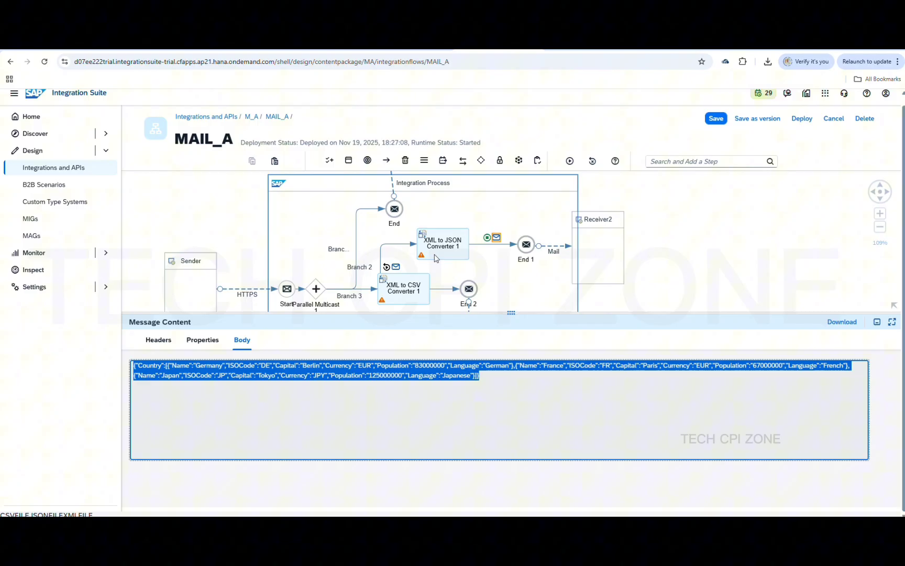
Uncheck Include Parent Element in XML to CSV Converter 1's Processing settings
{"action": "left_click", "coordinate": [435, 258]}
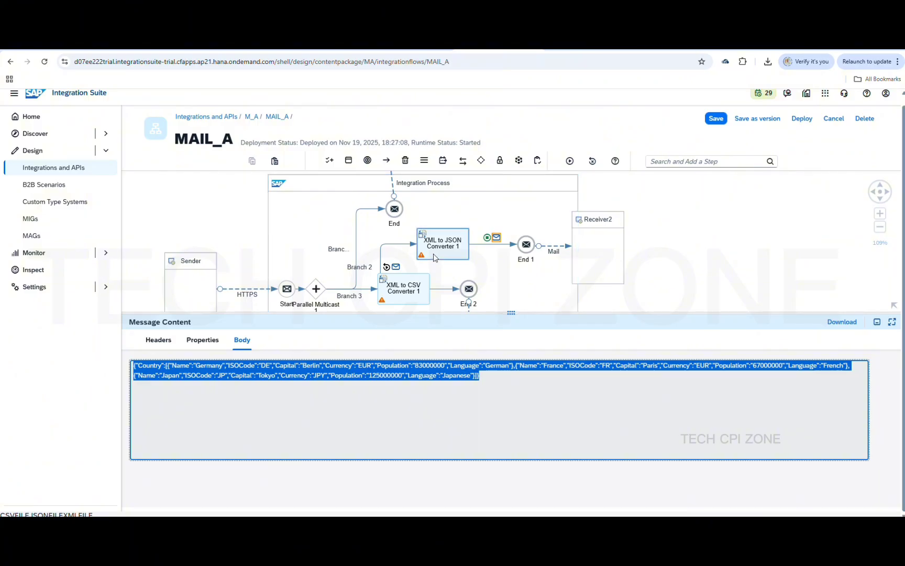
{"action": "left_click", "coordinate": [406, 288]}
{"action": "scroll", "coordinate": [407, 288], "scroll_direction": "down", "scroll_amount": 1}
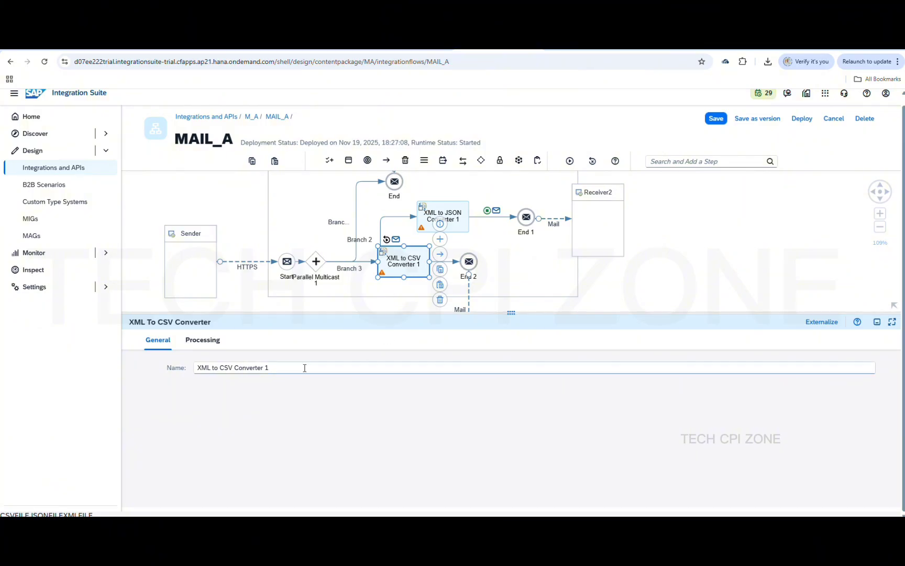
{"action": "left_click", "coordinate": [211, 343]}
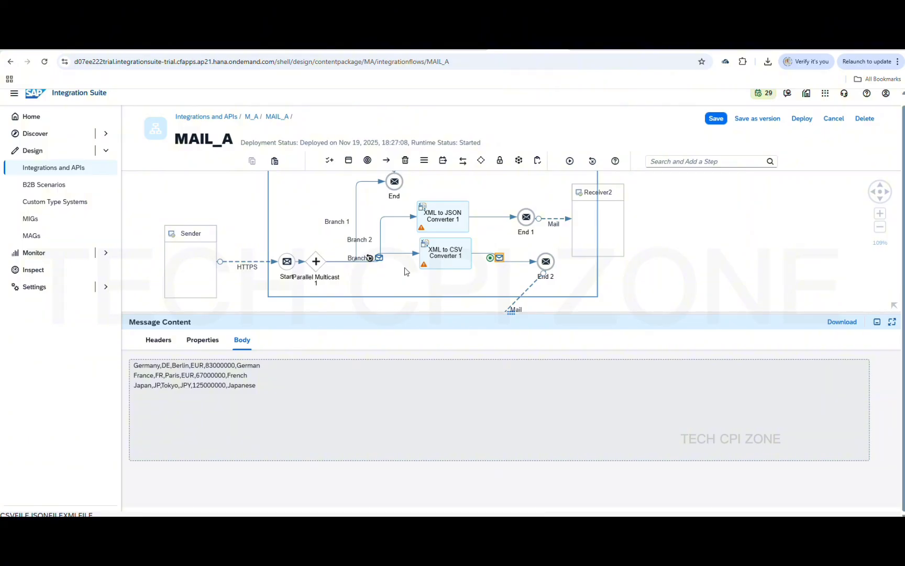
{"action": "left_click", "coordinate": [445, 261]}
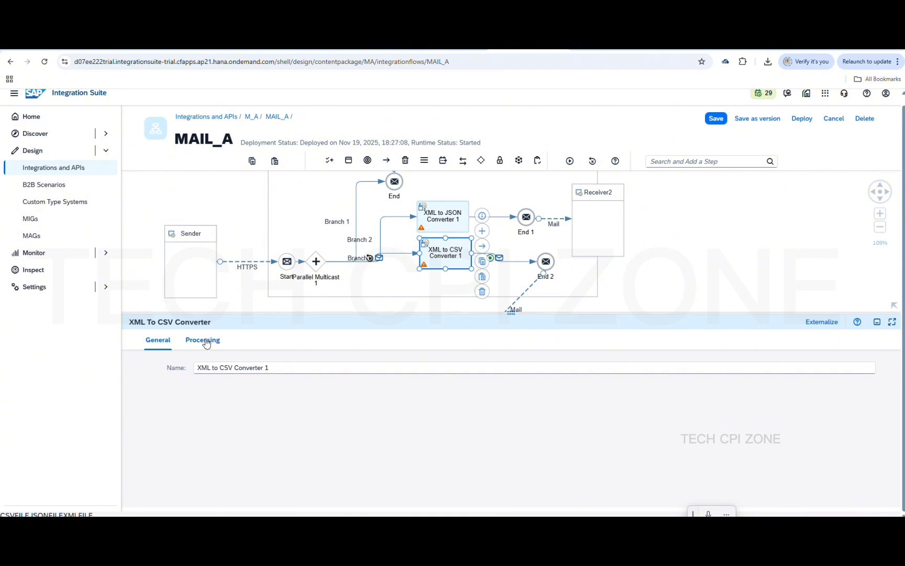
{"action": "left_click", "coordinate": [203, 340]}
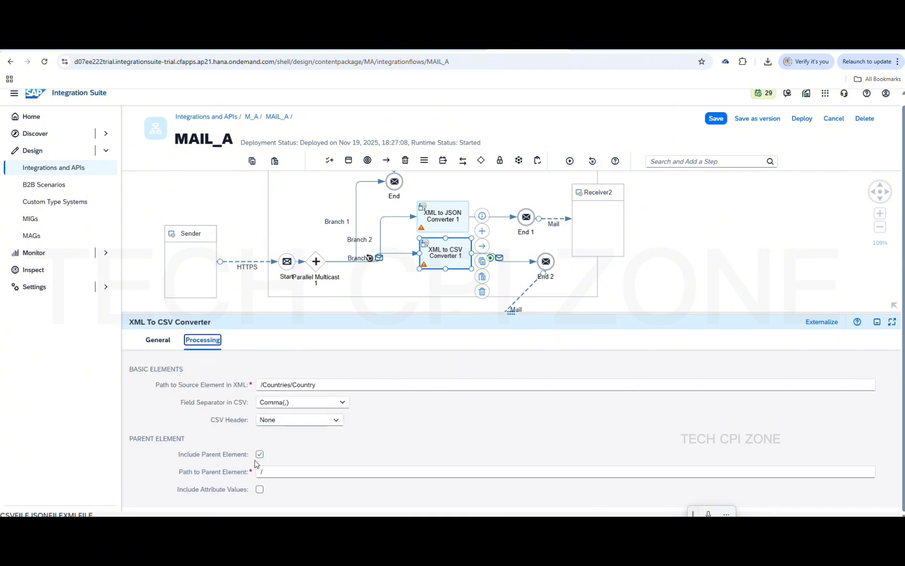
{"action": "left_click", "coordinate": [259, 454]}
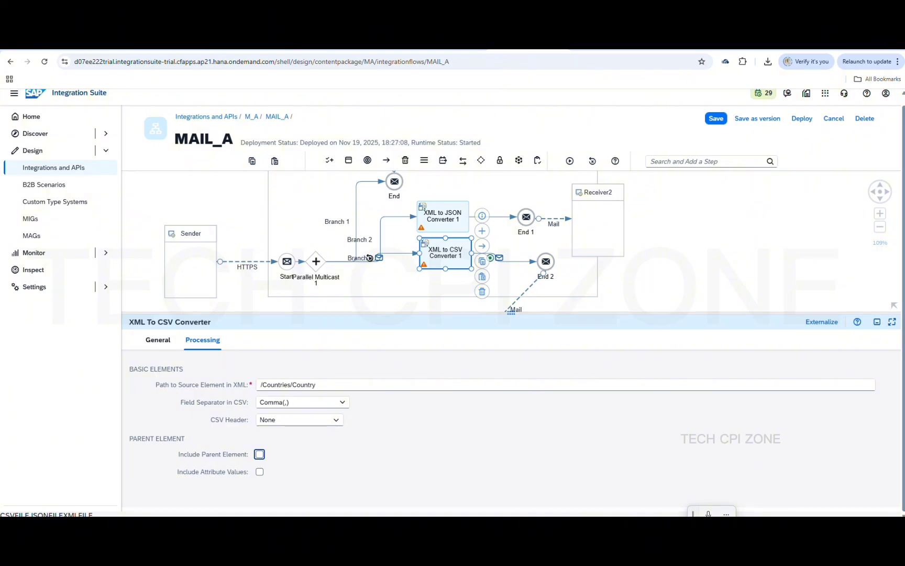
{"action": "left_click", "coordinate": [435, 221]}
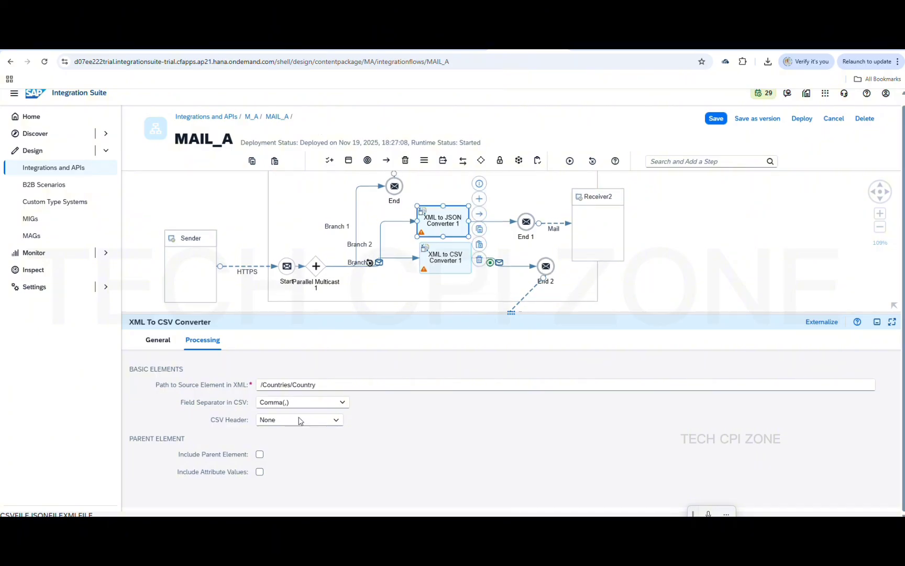
Uncheck Use Namespace Mapping and Suppress JSON Root Element on XML to JSON Converter 1
{"action": "left_click", "coordinate": [220, 352]}
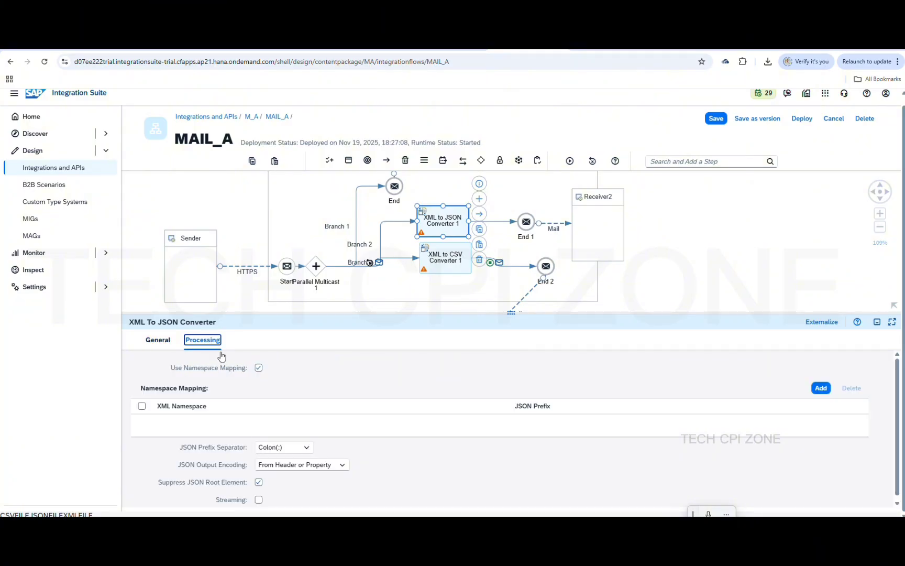
{"action": "left_click", "coordinate": [259, 370]}
{"action": "left_click", "coordinate": [260, 369]}
{"action": "left_click", "coordinate": [259, 369]}
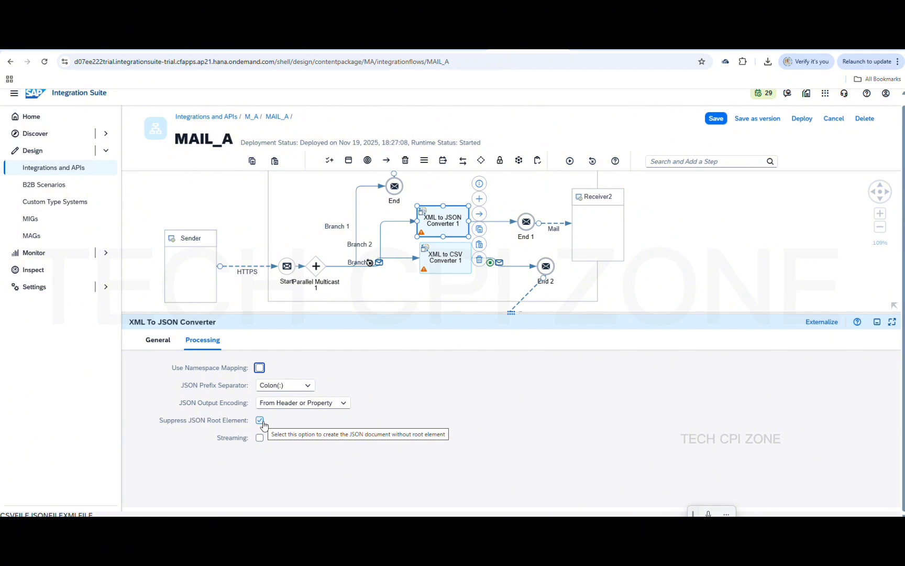
{"action": "left_click", "coordinate": [262, 421]}
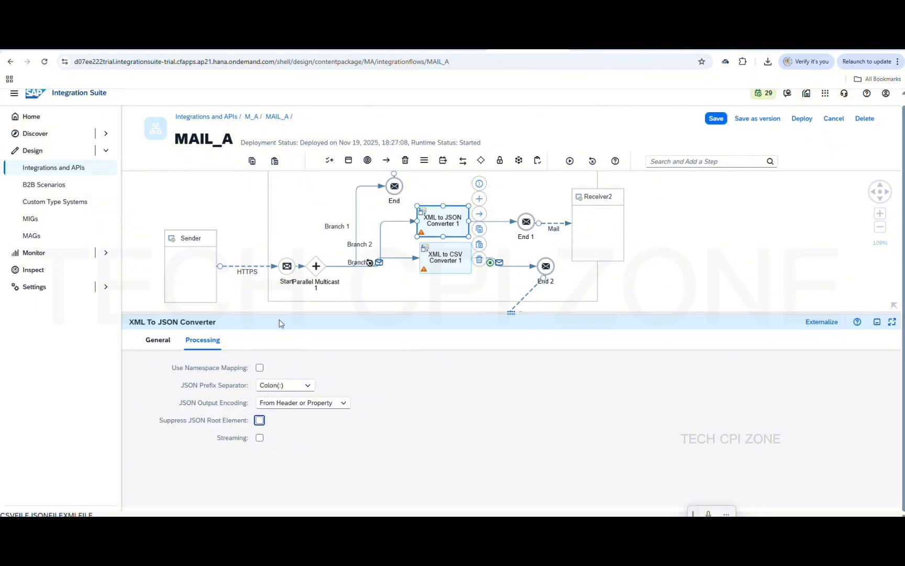
{"action": "left_click", "coordinate": [433, 269]}
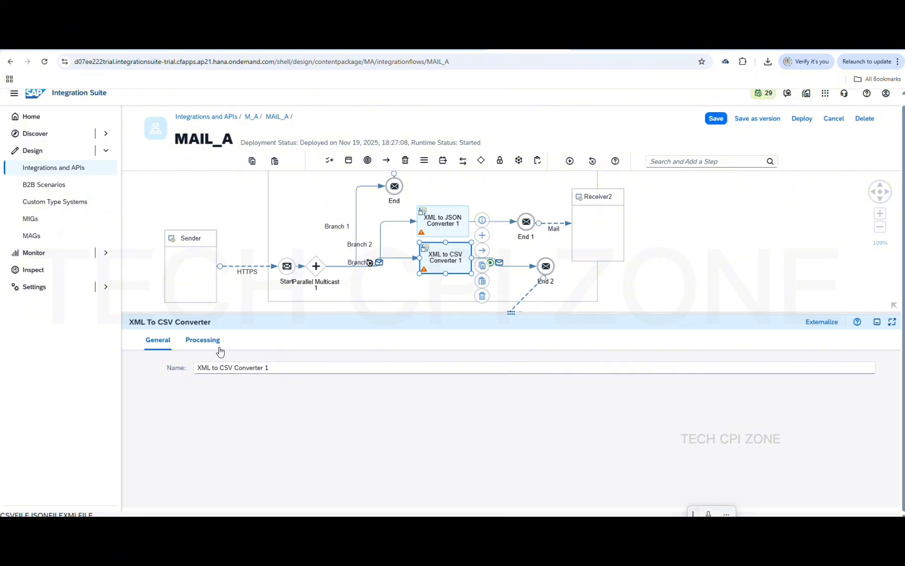
Set XML to CSV Converter 1's CSV Header to XML based in the Processing settings
{"action": "left_click", "coordinate": [209, 345]}
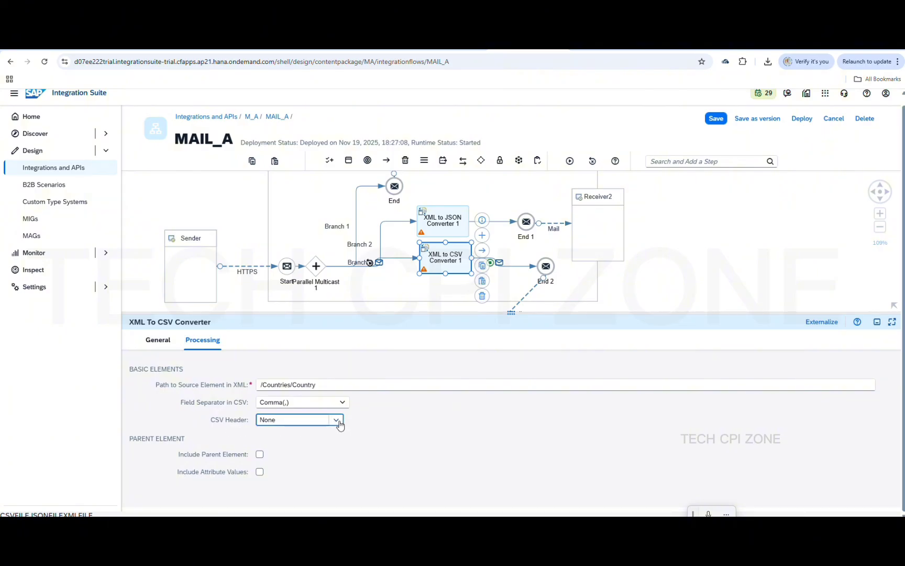
{"action": "left_click", "coordinate": [338, 422]}
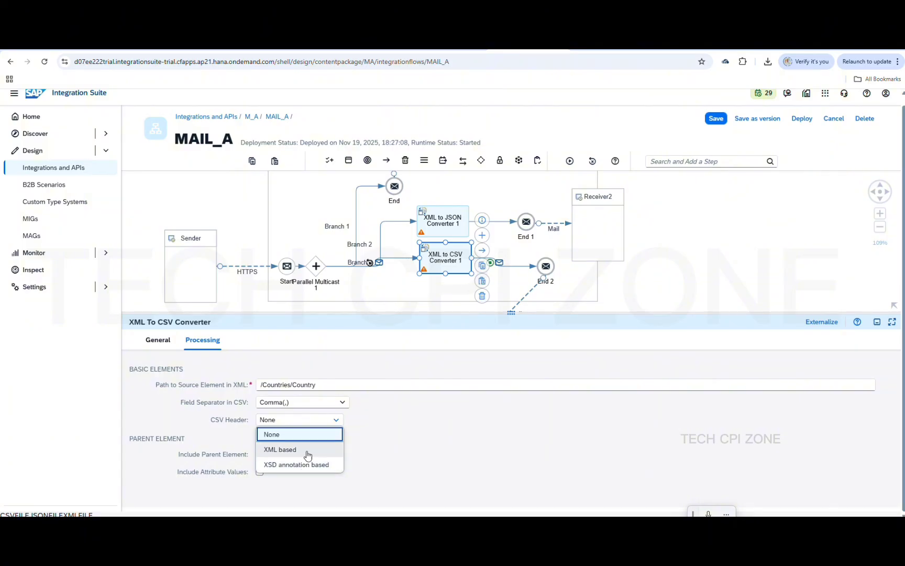
{"action": "left_click", "coordinate": [308, 452]}
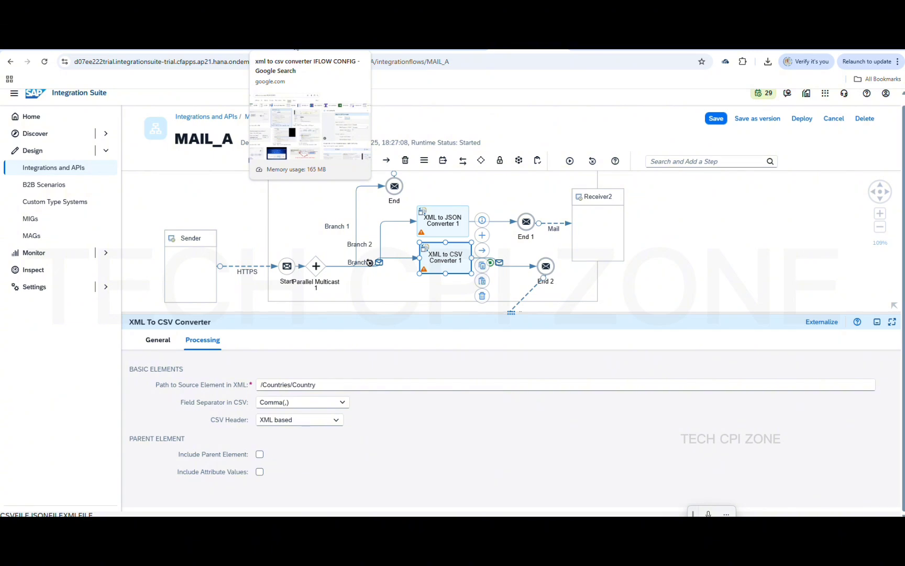
{"action": "left_click", "coordinate": [310, 48]}
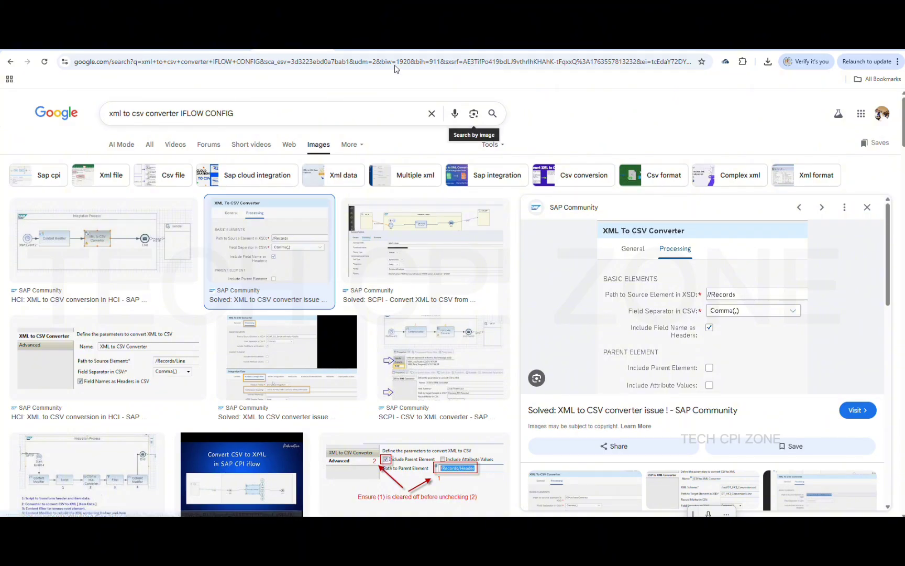
{"action": "left_click", "coordinate": [373, 44]}
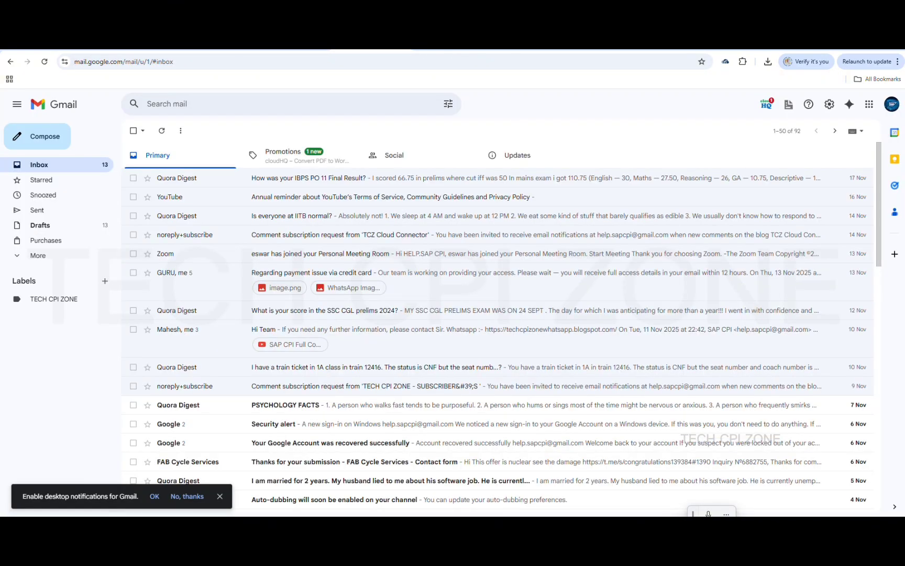
{"action": "left_click", "coordinate": [314, 44]}
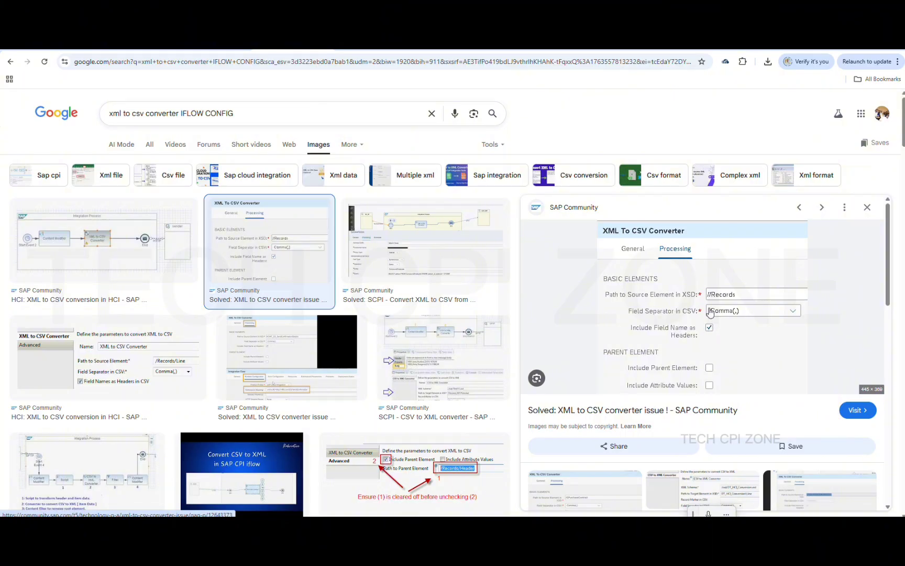
{"action": "left_click", "coordinate": [738, 44]}
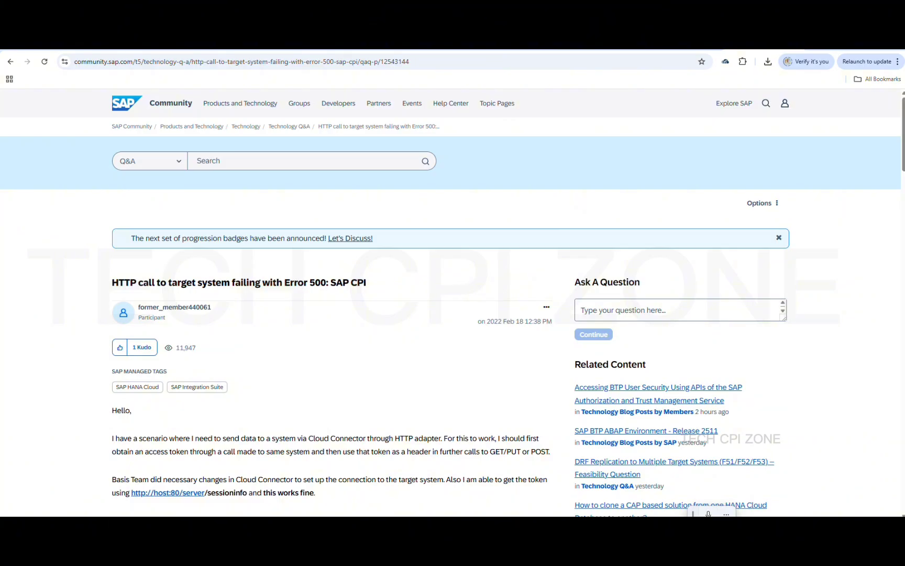
{"action": "left_click", "coordinate": [528, 44]}
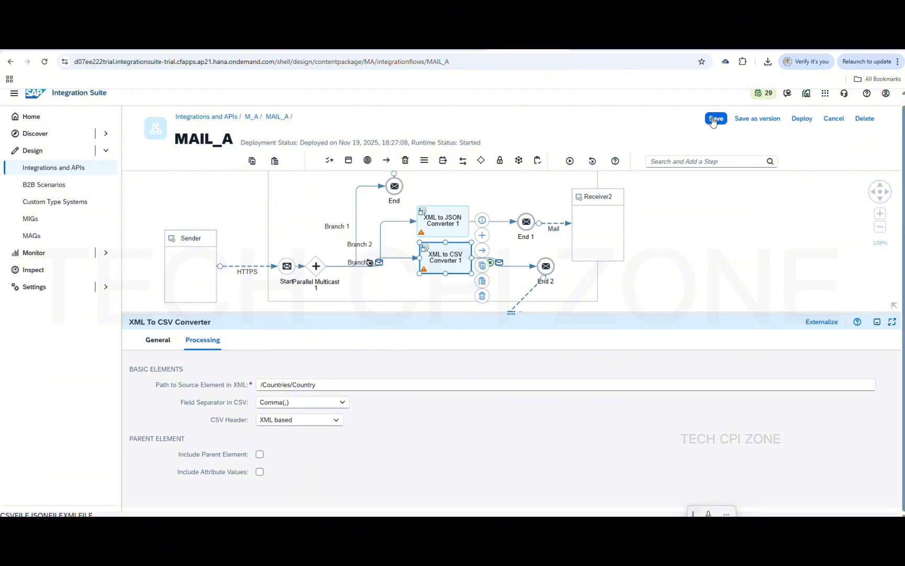
Save MAIL_A, confirm the converter's CSV Header still reads XML based, and save again
{"action": "left_click", "coordinate": [713, 118]}
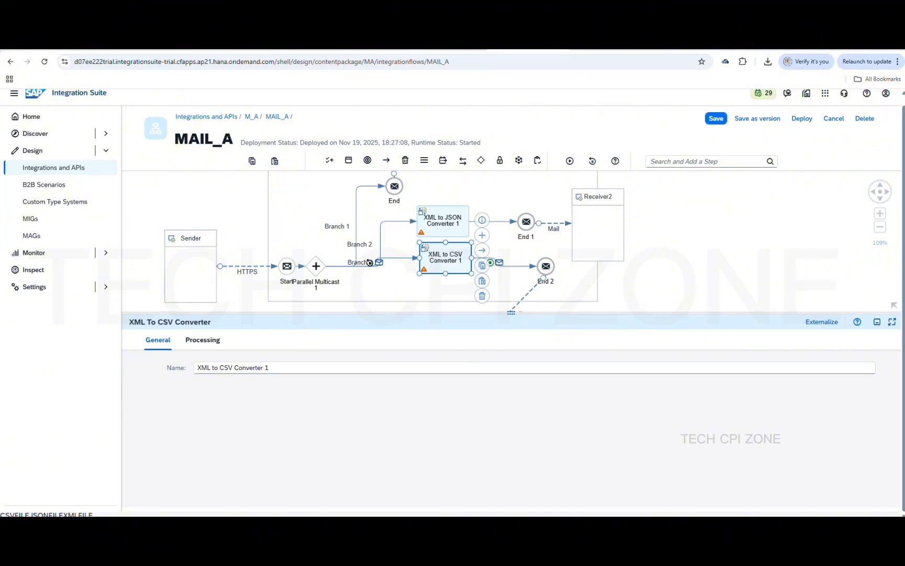
{"action": "left_click", "coordinate": [309, 45]}
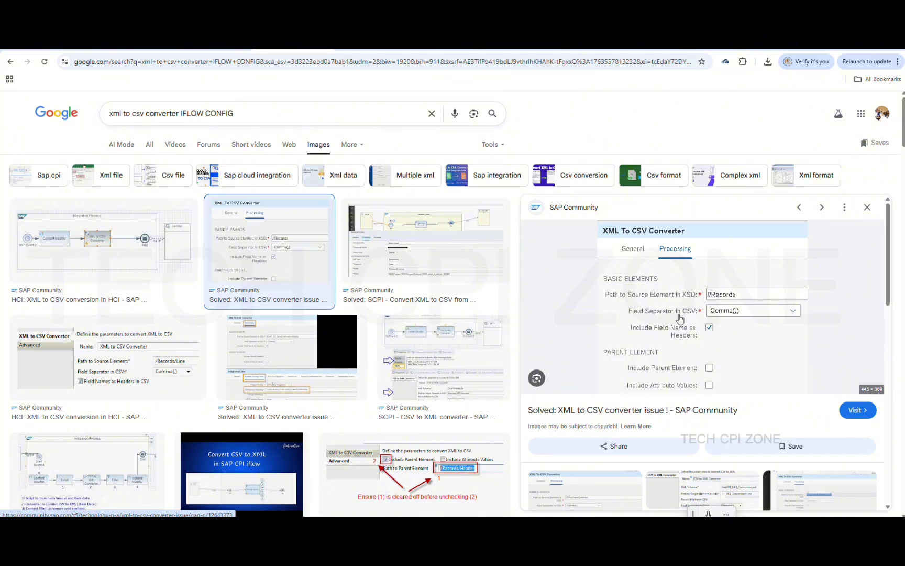
{"action": "left_click", "coordinate": [528, 44]}
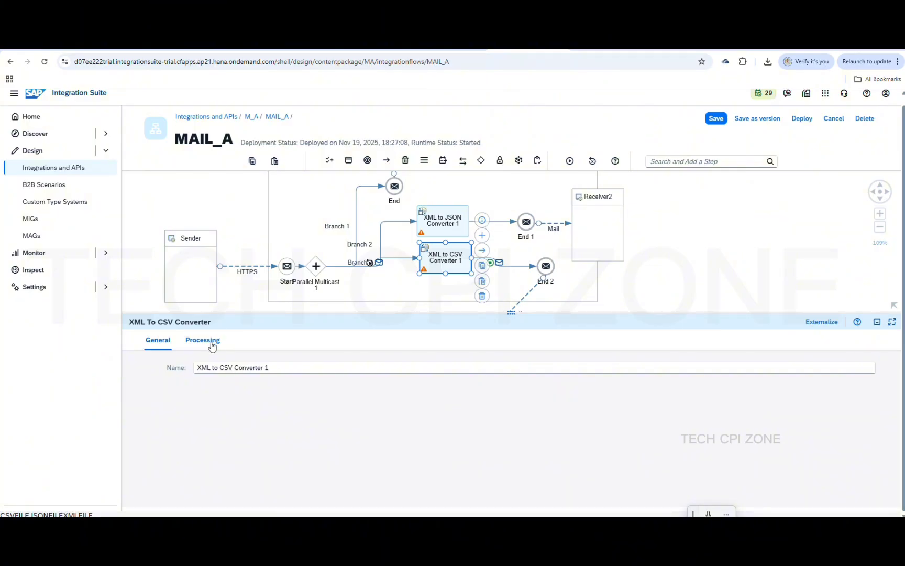
{"action": "left_click", "coordinate": [211, 342]}
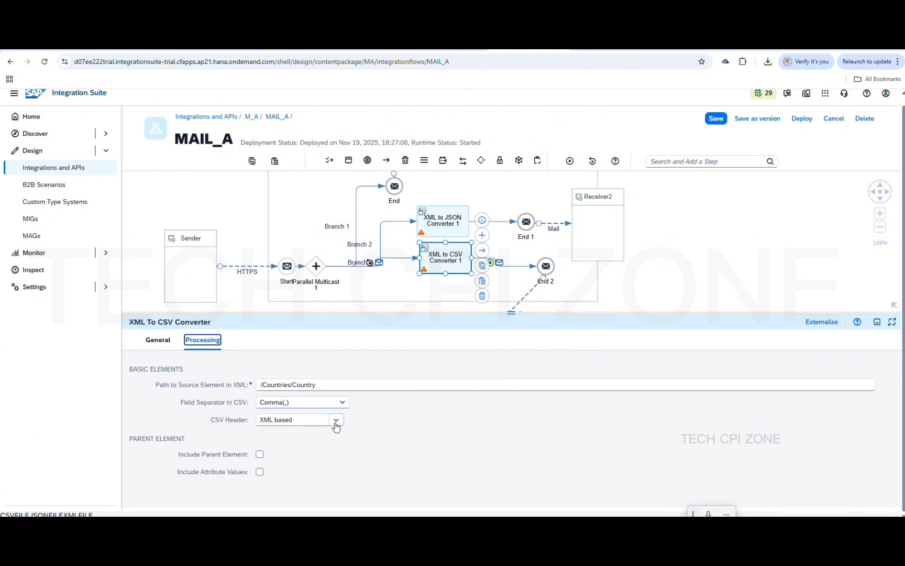
{"action": "left_click", "coordinate": [336, 422]}
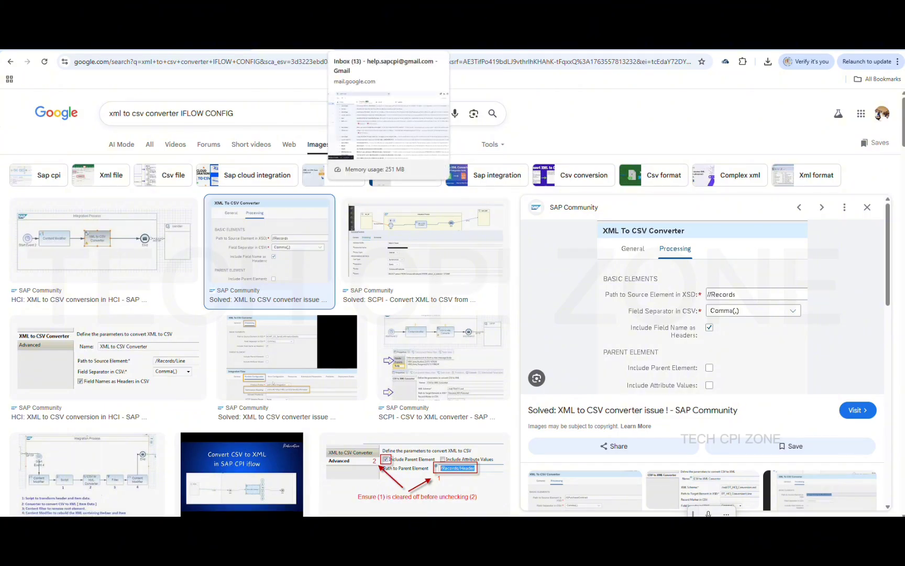
{"action": "left_click", "coordinate": [524, 45]}
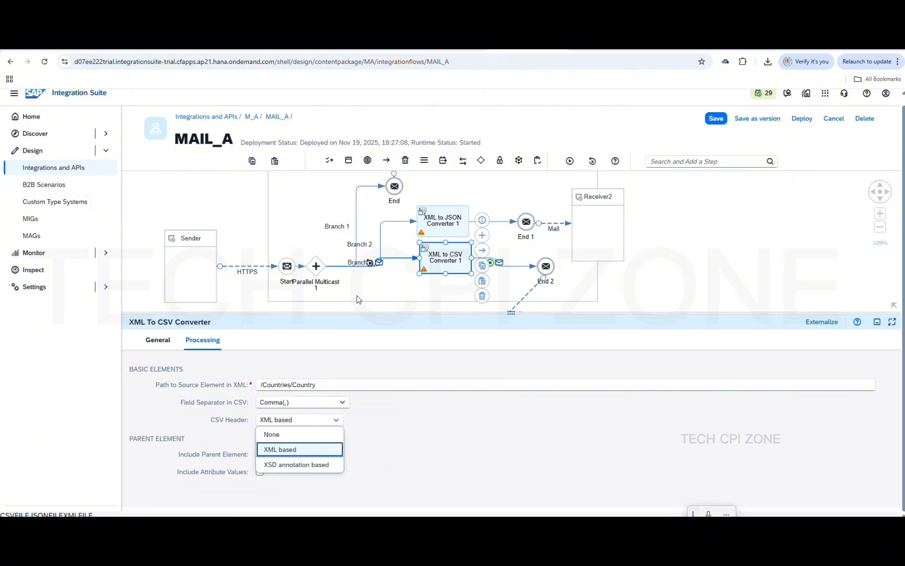
{"action": "left_click", "coordinate": [429, 418]}
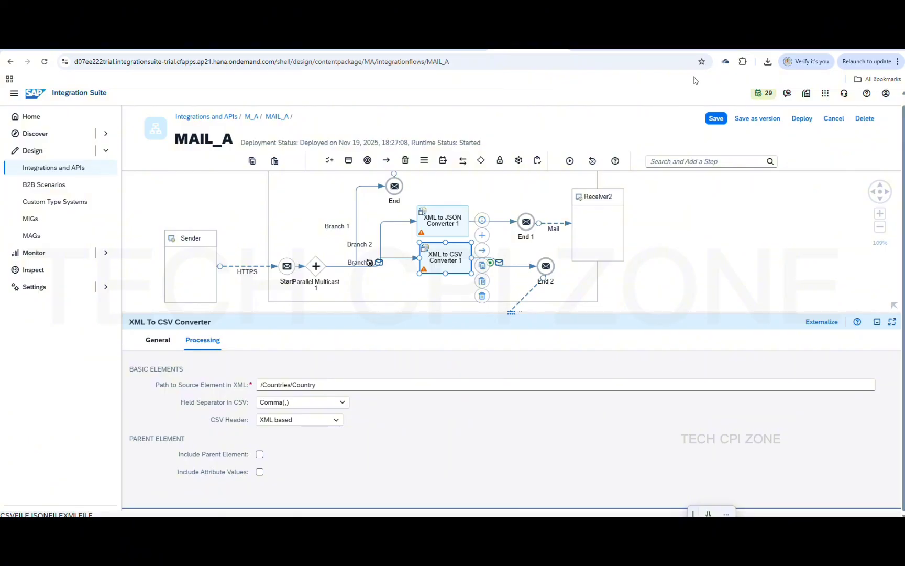
{"action": "left_click", "coordinate": [717, 119]}
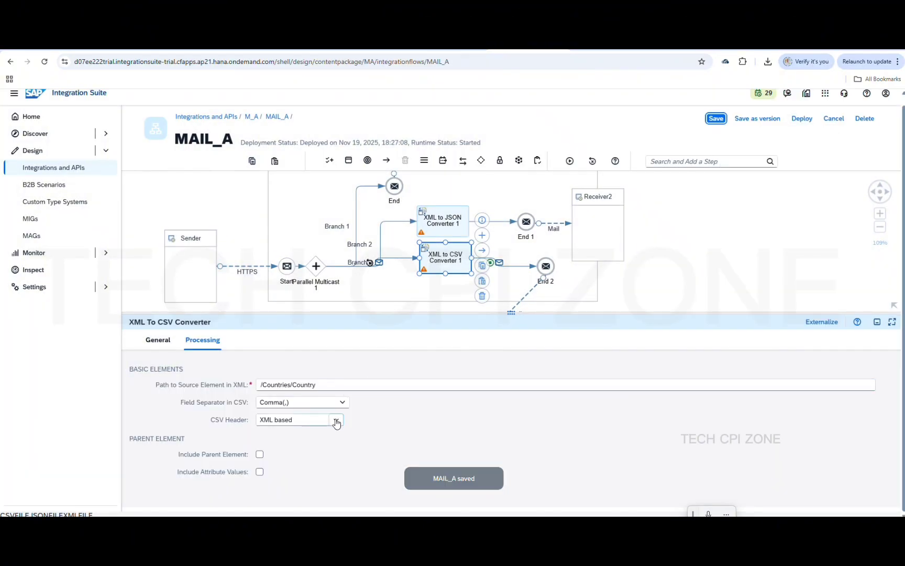
Recheck the XML based CSV header and redeploy MAIL_A to the Cloud Integration runtime
{"action": "left_click", "coordinate": [336, 419]}
{"action": "left_click", "coordinate": [389, 423]}
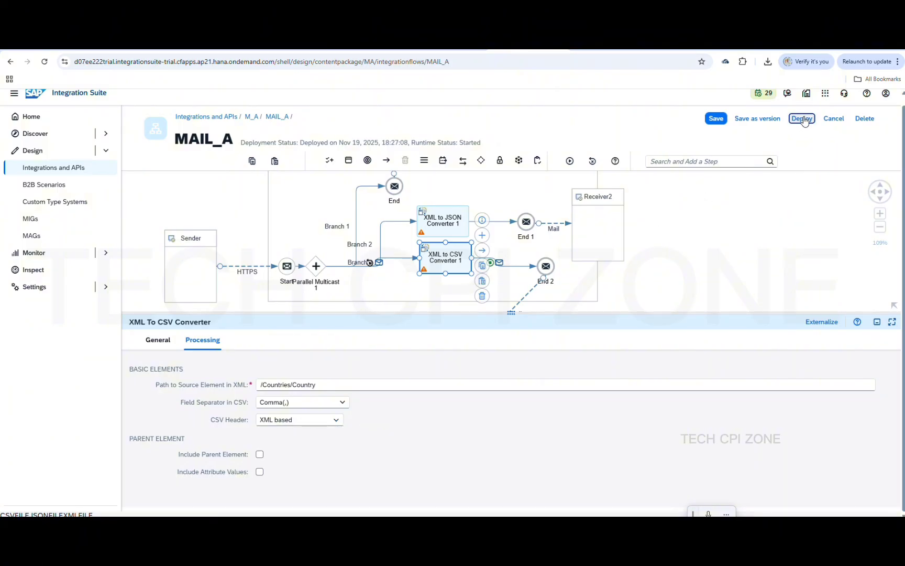
{"action": "left_click", "coordinate": [802, 118]}
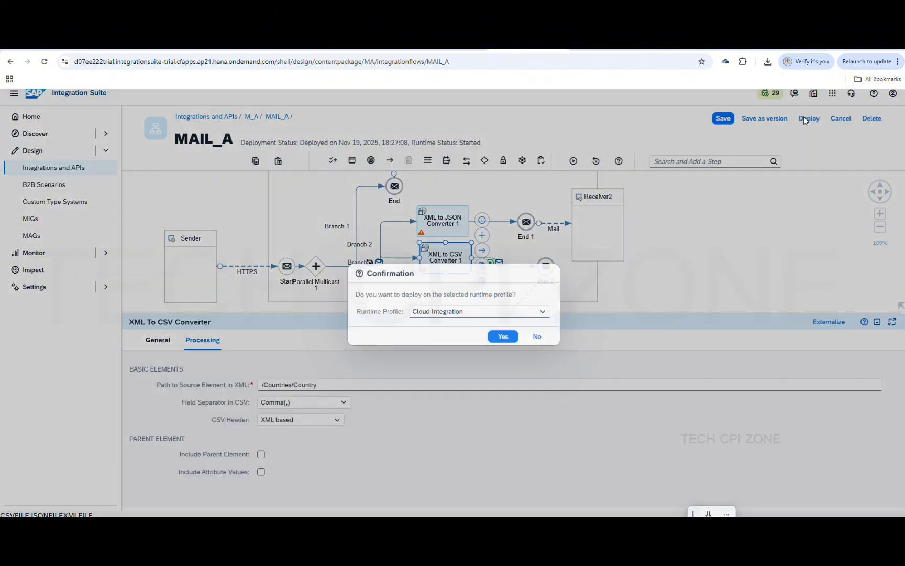
{"action": "left_click", "coordinate": [503, 337]}
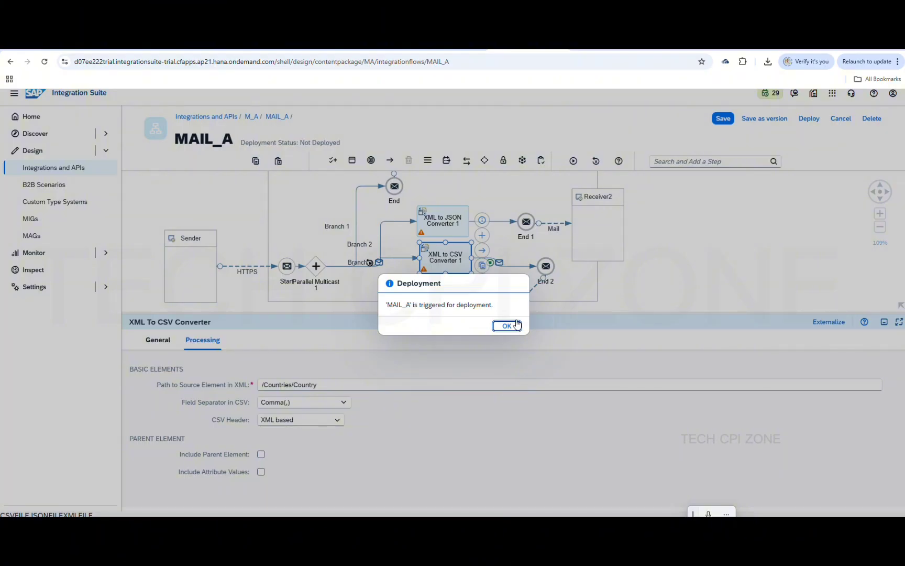
{"action": "left_click", "coordinate": [508, 325]}
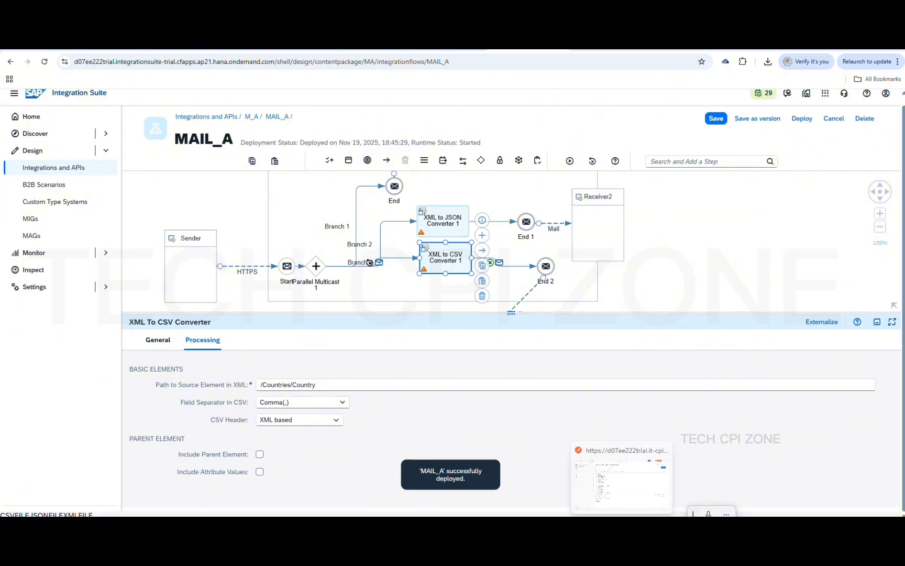
{"action": "mouse_move", "coordinate": [622, 526]}
{"action": "left_click", "coordinate": [622, 482]}
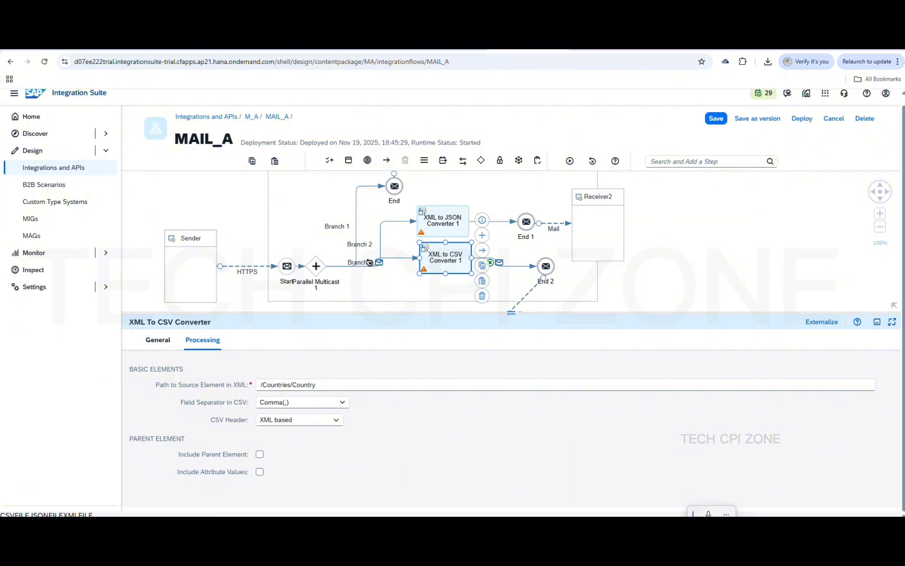
Send the Postman test request, then preview the CSVFILE attachment of the 'sap cpi mail + attachment CSV' mail
{"action": "left_click", "coordinate": [835, 113]}
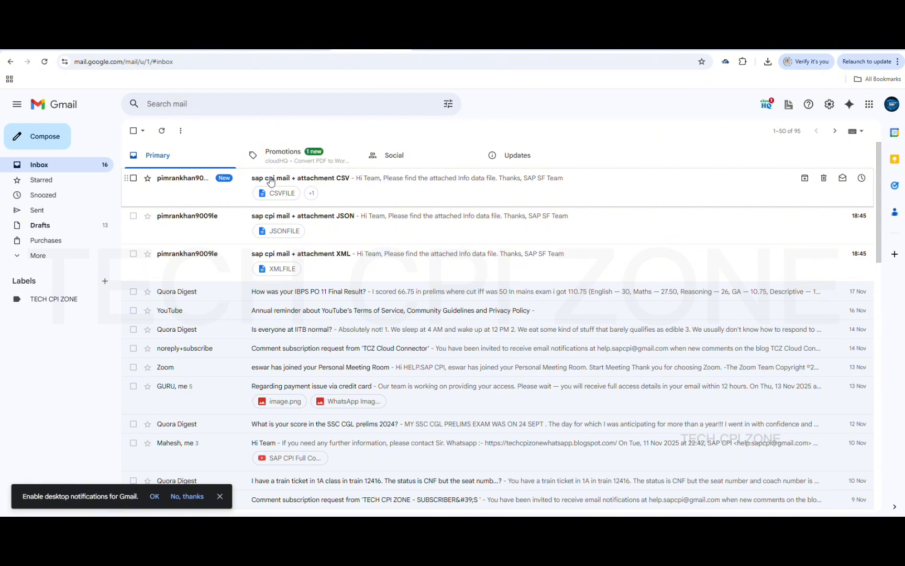
{"action": "left_click", "coordinate": [270, 181]}
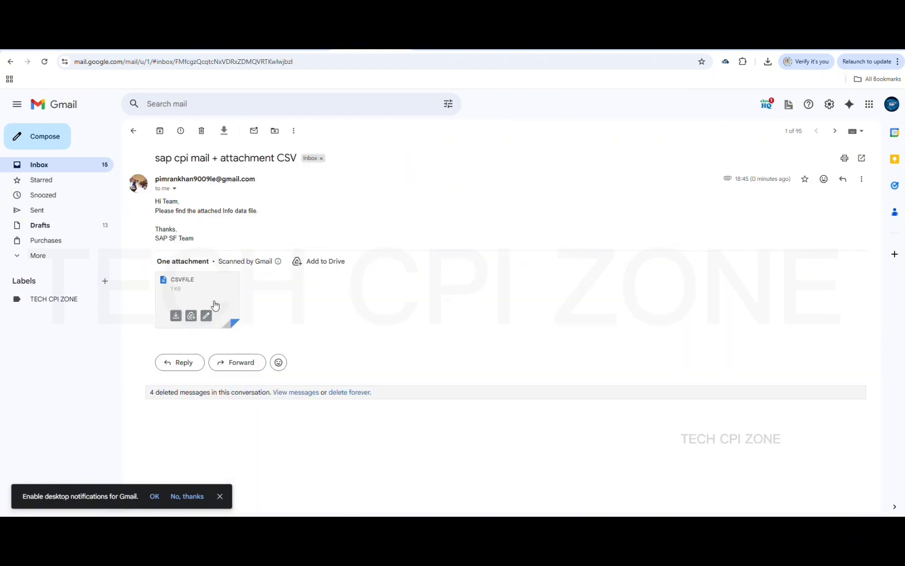
{"action": "left_click", "coordinate": [185, 293]}
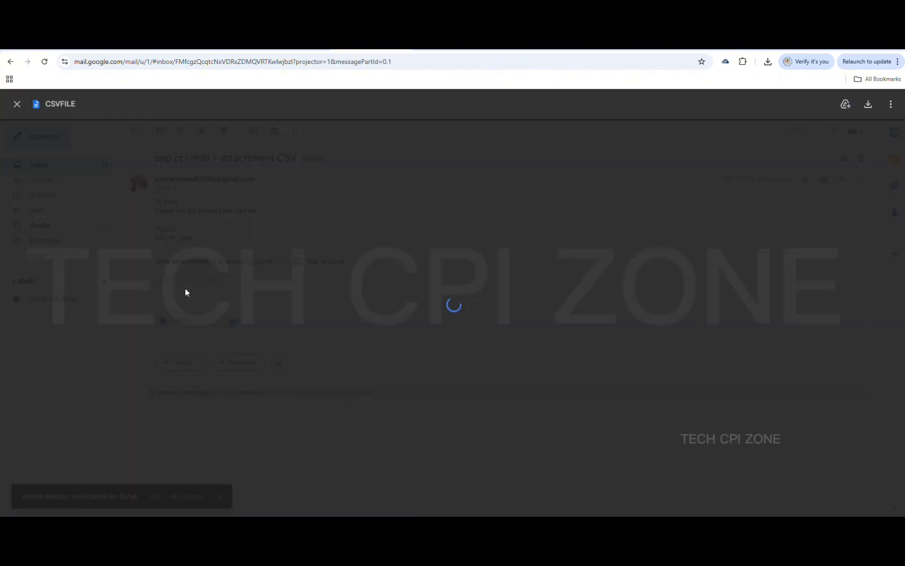
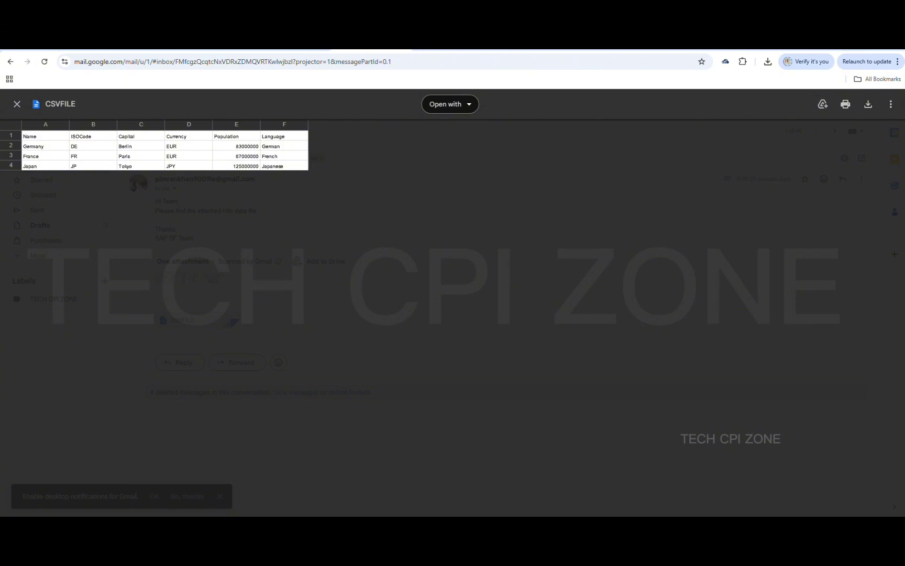
Switch from Gmail's CSVFILE preview to the MAIL_A integration flow in SAP Integration Suite
{"action": "left_click", "coordinate": [508, 44]}
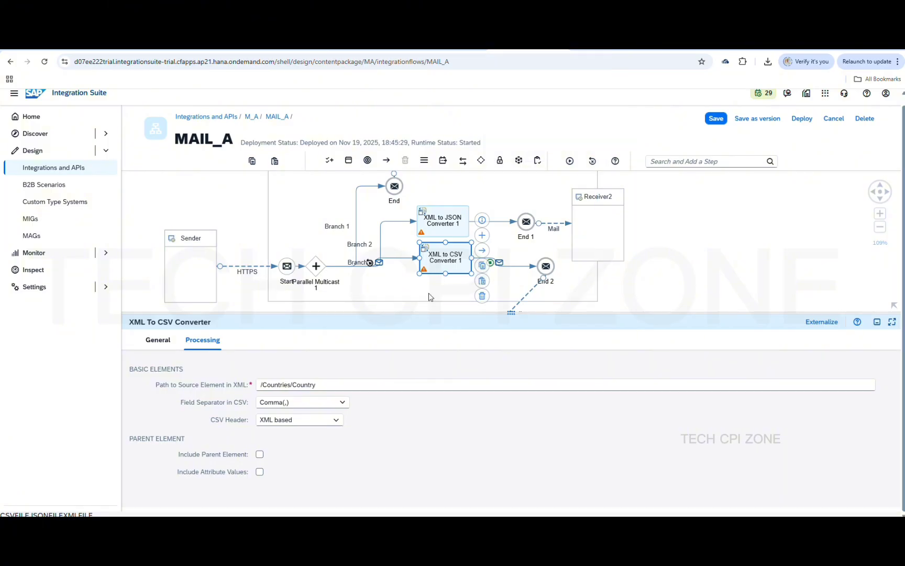
Set the XML to CSV converter's CSV Header to None and save MAIL_A
{"action": "left_click", "coordinate": [328, 422]}
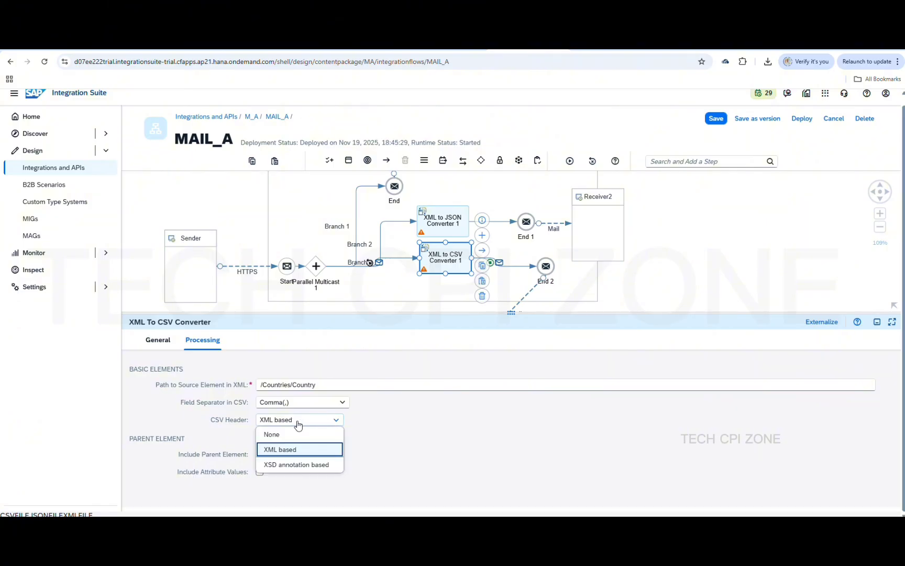
{"action": "left_click", "coordinate": [288, 435]}
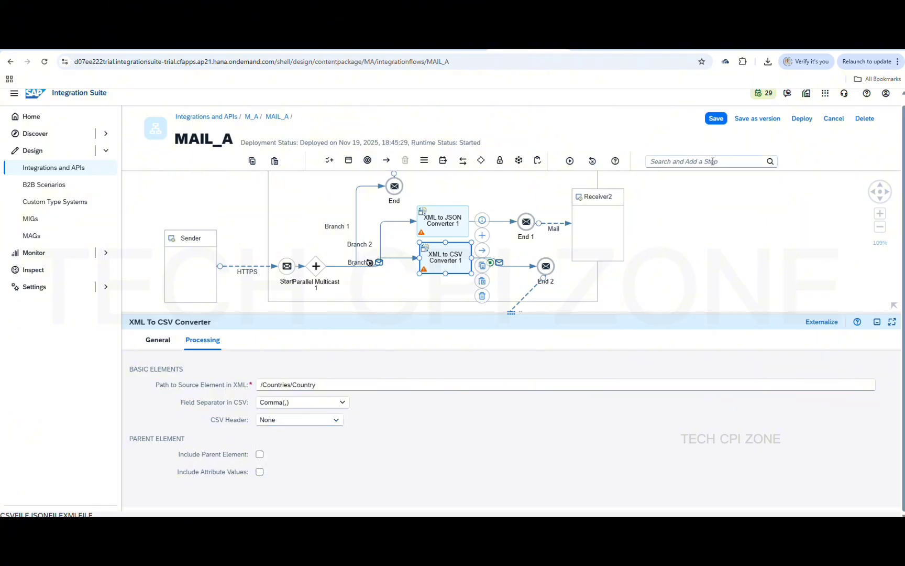
{"action": "left_click", "coordinate": [714, 119]}
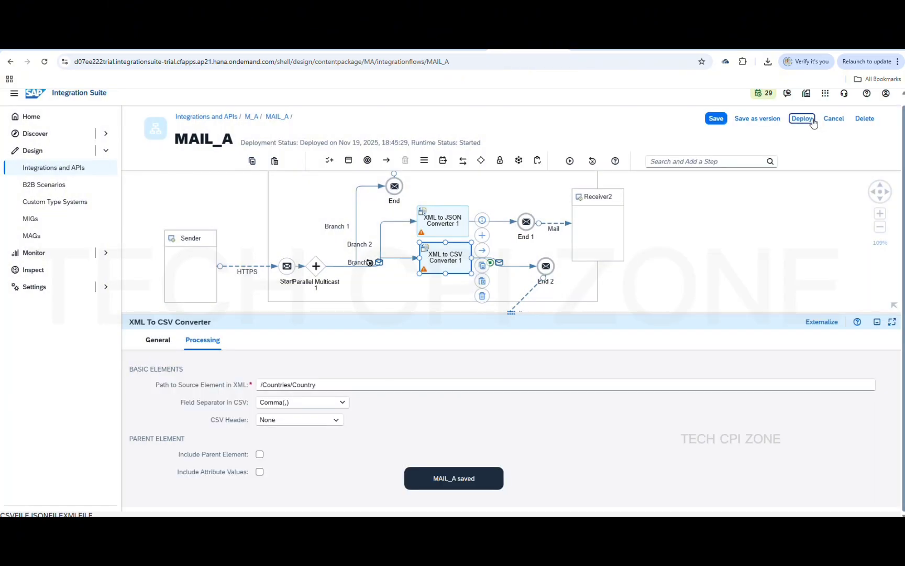
Redeploy MAIL_A to the Cloud Integration runtime, then bring up Postman
{"action": "left_click", "coordinate": [809, 119]}
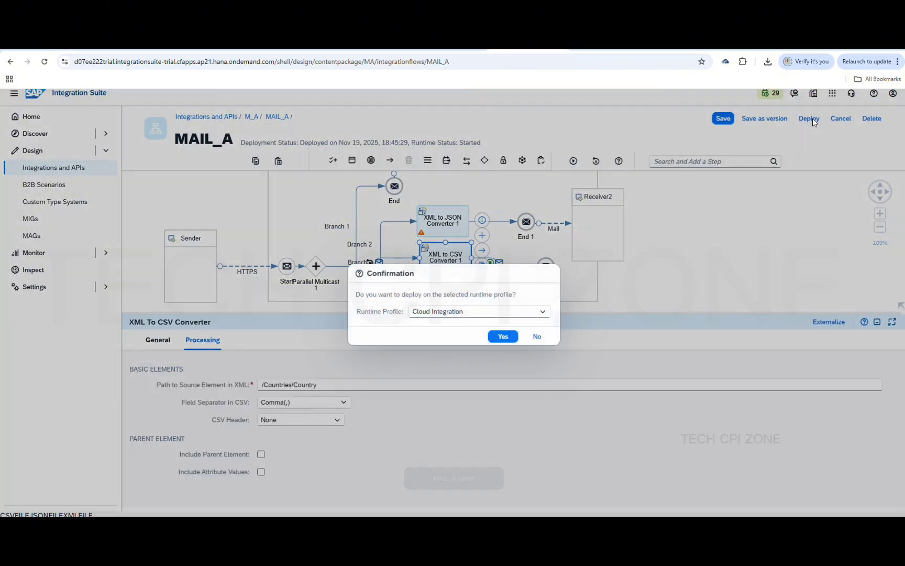
{"action": "left_click", "coordinate": [505, 335]}
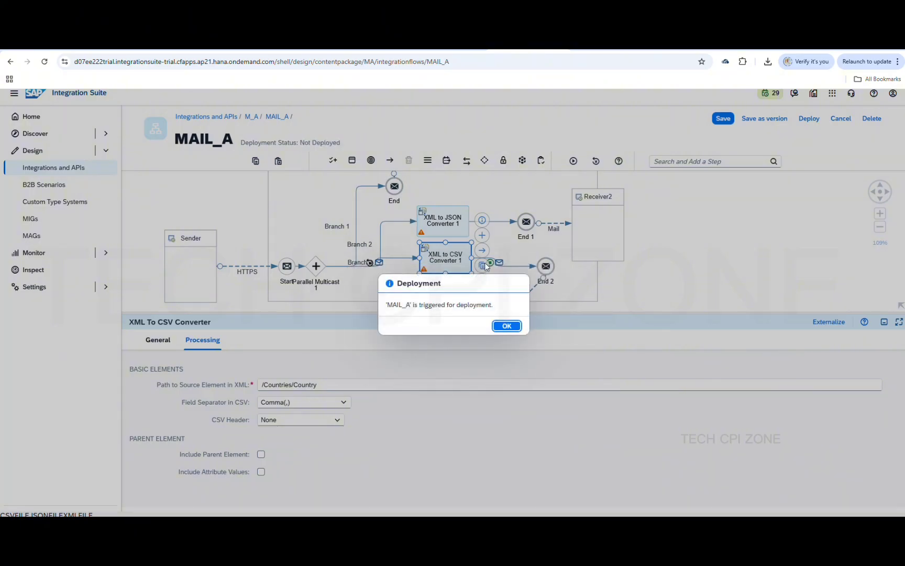
{"action": "left_click", "coordinate": [506, 326]}
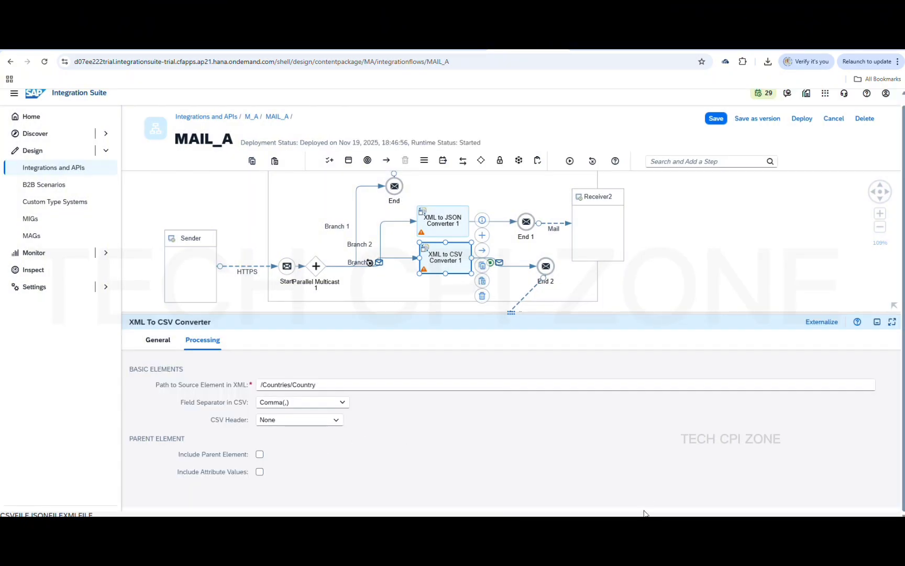
{"action": "mouse_move", "coordinate": [643, 526]}
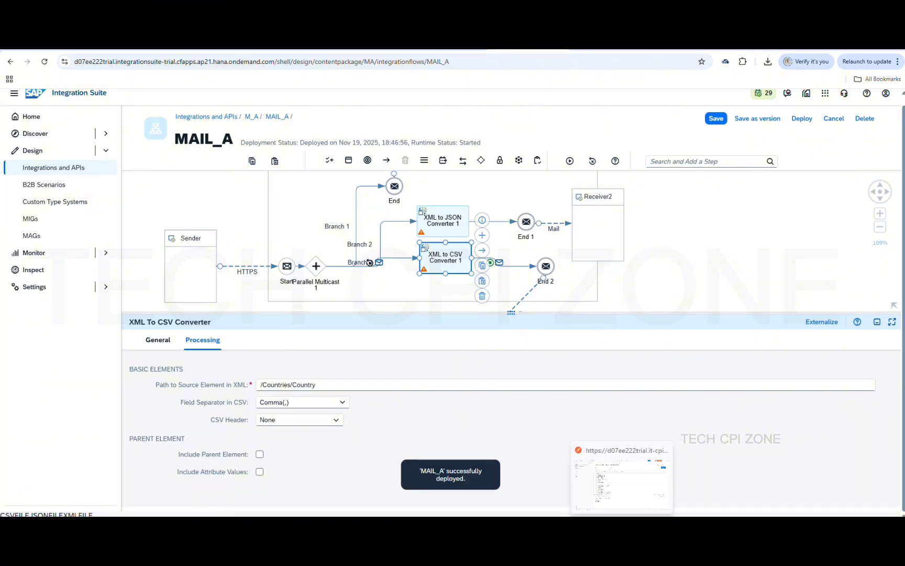
{"action": "left_click", "coordinate": [623, 526]}
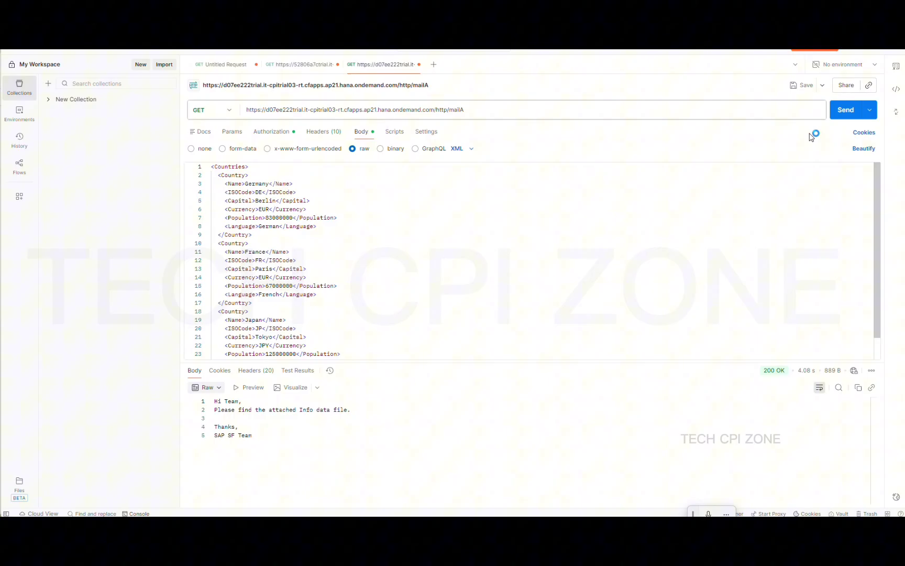
Resend the Countries XML request to mailA, get 200 OK, and return to Gmail
{"action": "left_click", "coordinate": [845, 110]}
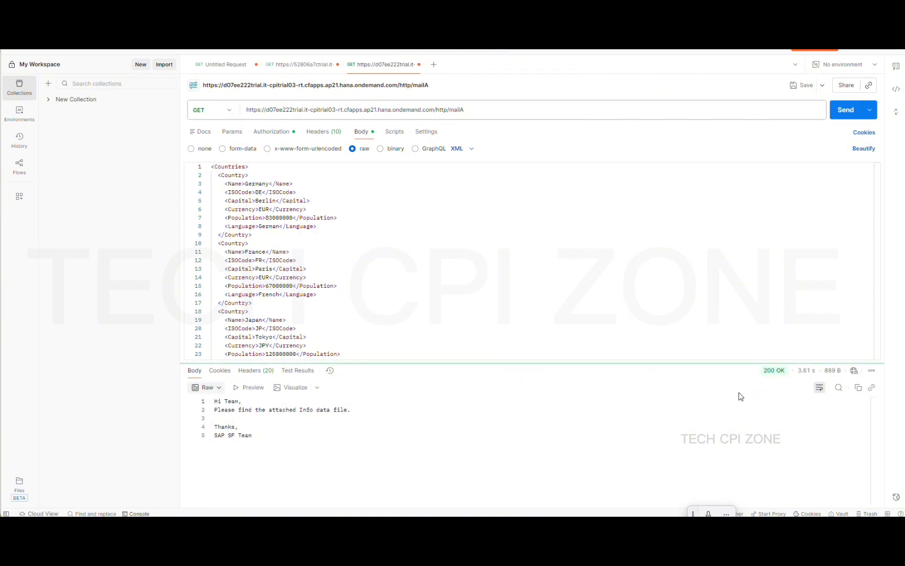
{"action": "left_click", "coordinate": [853, 47]}
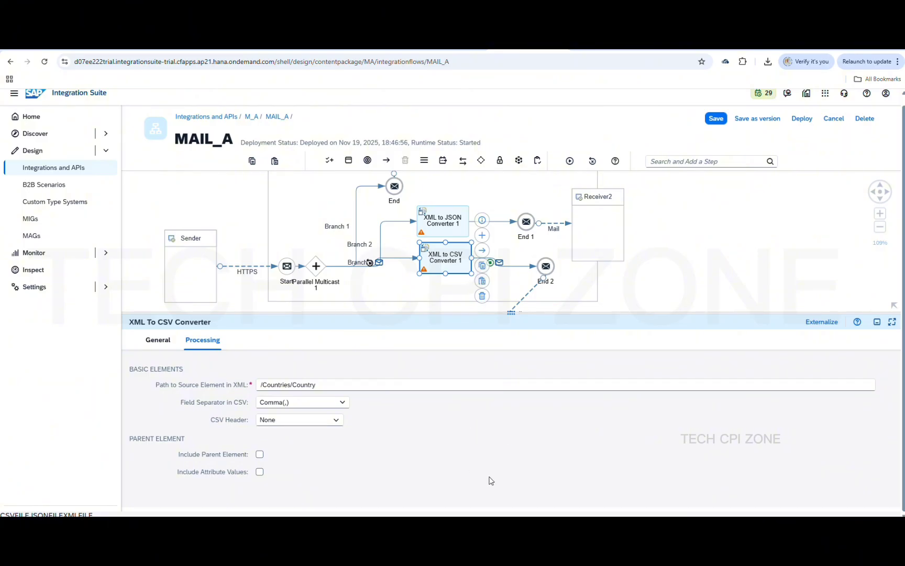
{"action": "mouse_move", "coordinate": [622, 526]}
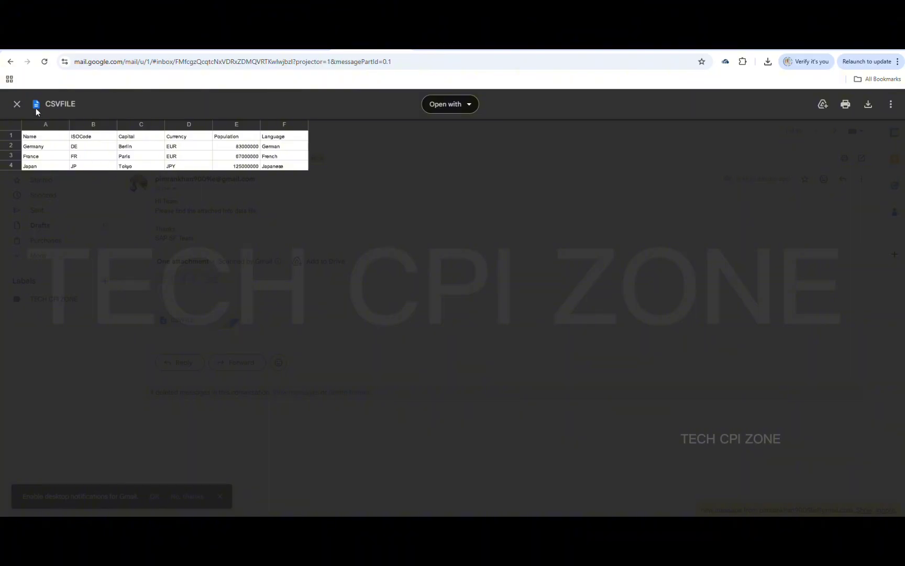
Open the newest CSV mail's CSVFILE attachment to confirm rows have no header, then return to MAIL_A
{"action": "left_click", "coordinate": [17, 105]}
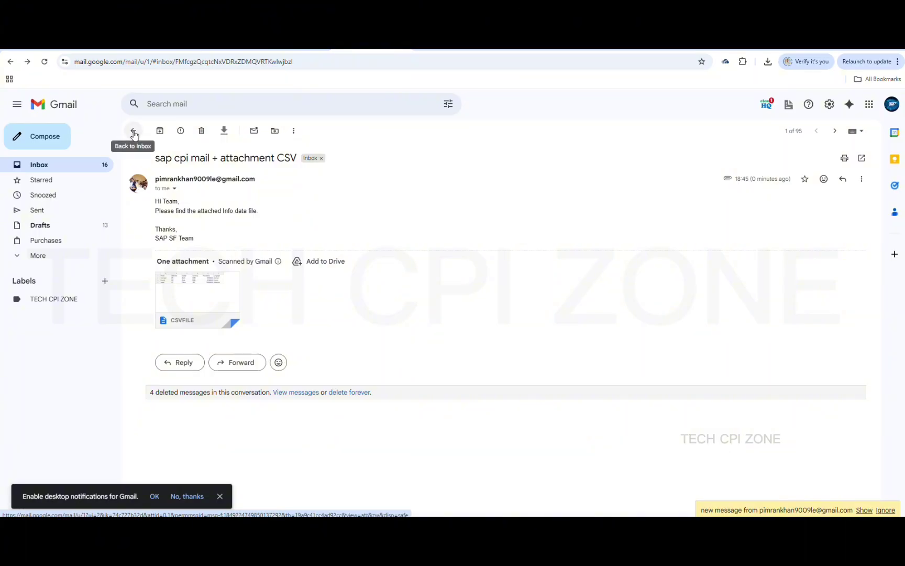
{"action": "left_click", "coordinate": [73, 171]}
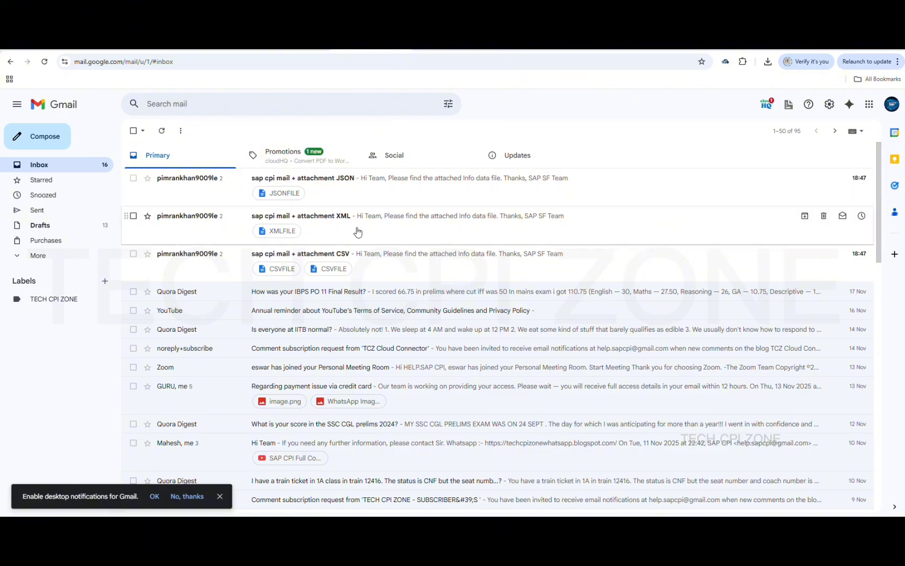
{"action": "left_click", "coordinate": [342, 258]}
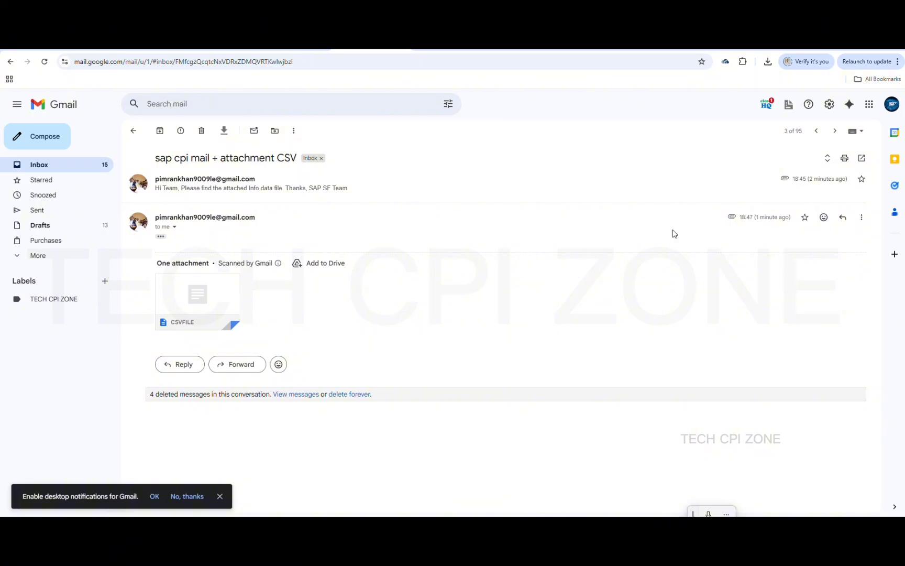
{"action": "mouse_move", "coordinate": [202, 290]}
{"action": "left_click", "coordinate": [191, 293]}
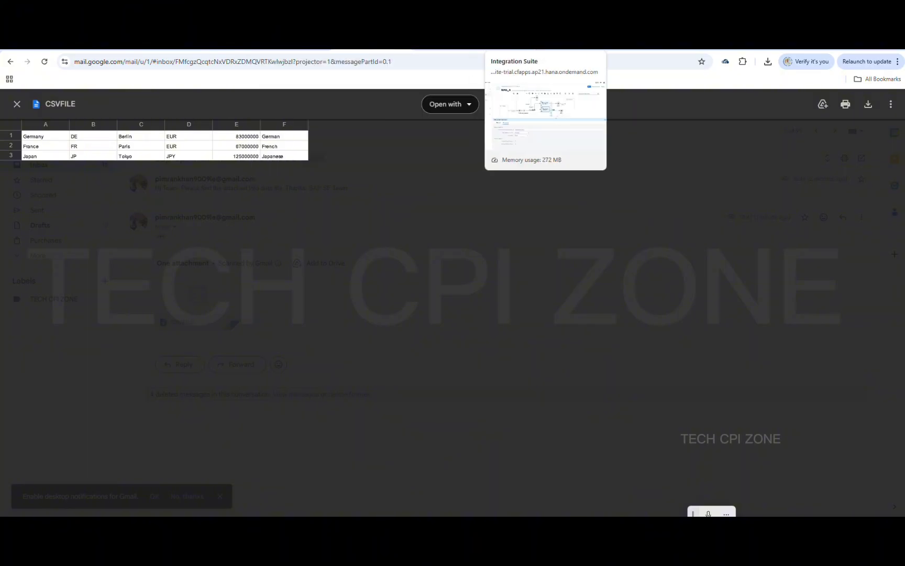
{"action": "left_click", "coordinate": [529, 42]}
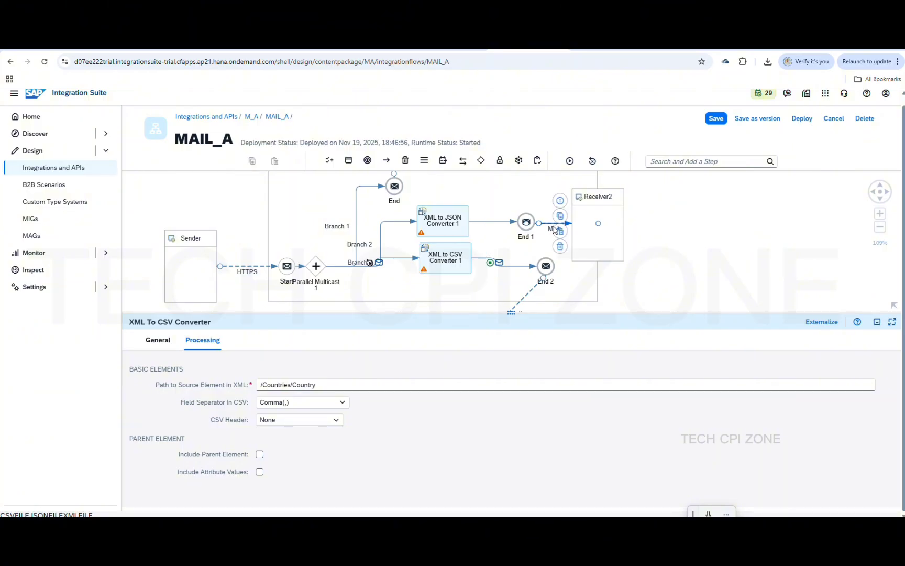
Select the JSON branch's Mail channel and review its Processing and Connection settings
{"action": "left_click", "coordinate": [554, 227]}
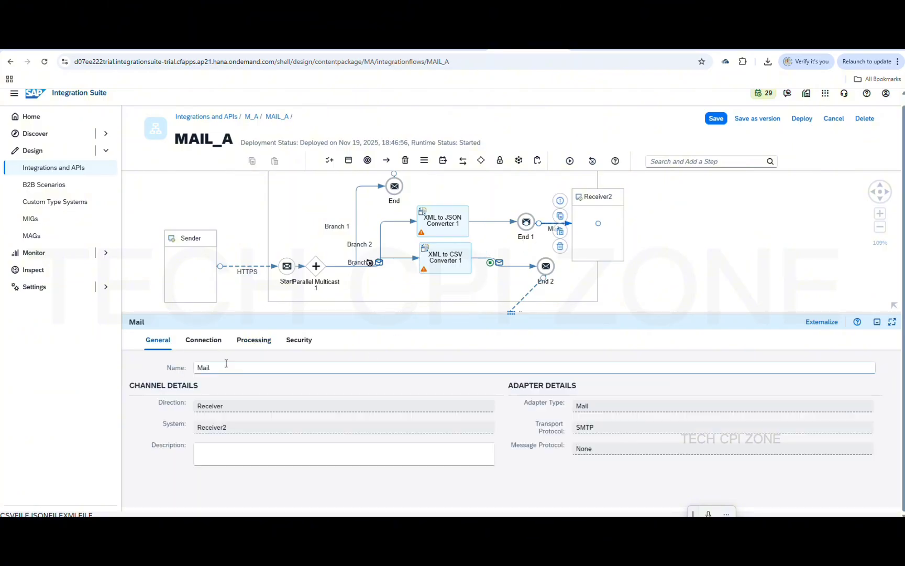
{"action": "left_click", "coordinate": [255, 350]}
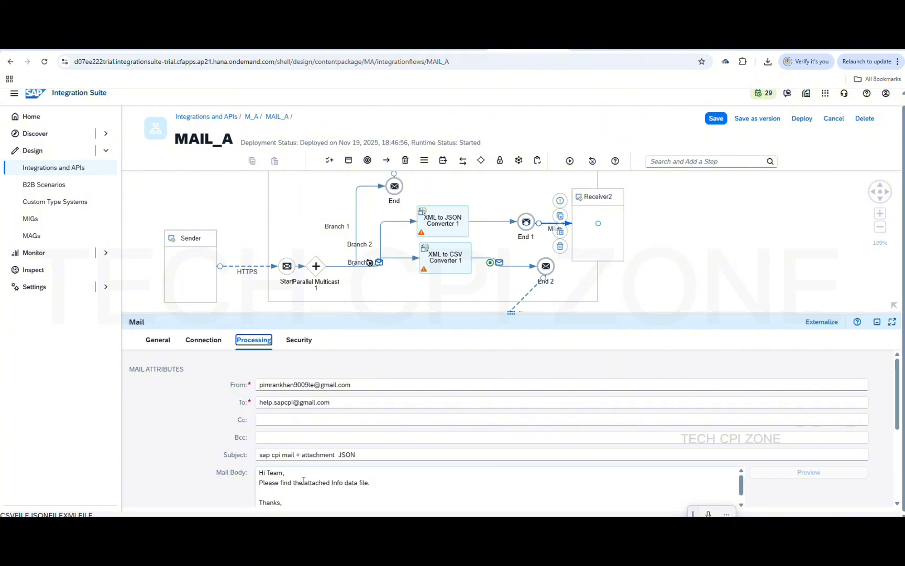
{"action": "scroll", "coordinate": [302, 478], "scroll_direction": "down", "scroll_amount": 3}
{"action": "scroll", "coordinate": [303, 480], "scroll_direction": "down", "scroll_amount": 2}
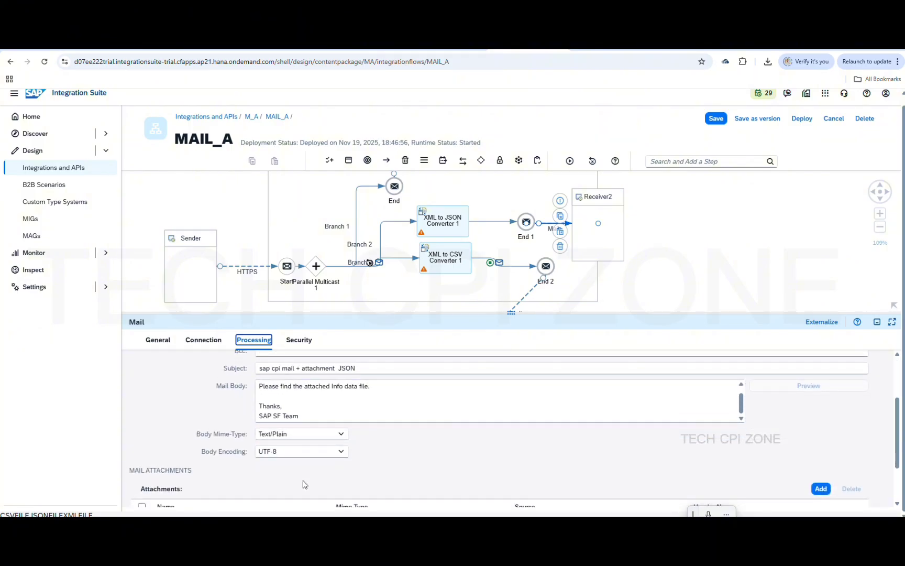
{"action": "scroll", "coordinate": [304, 484], "scroll_direction": "up", "scroll_amount": 5}
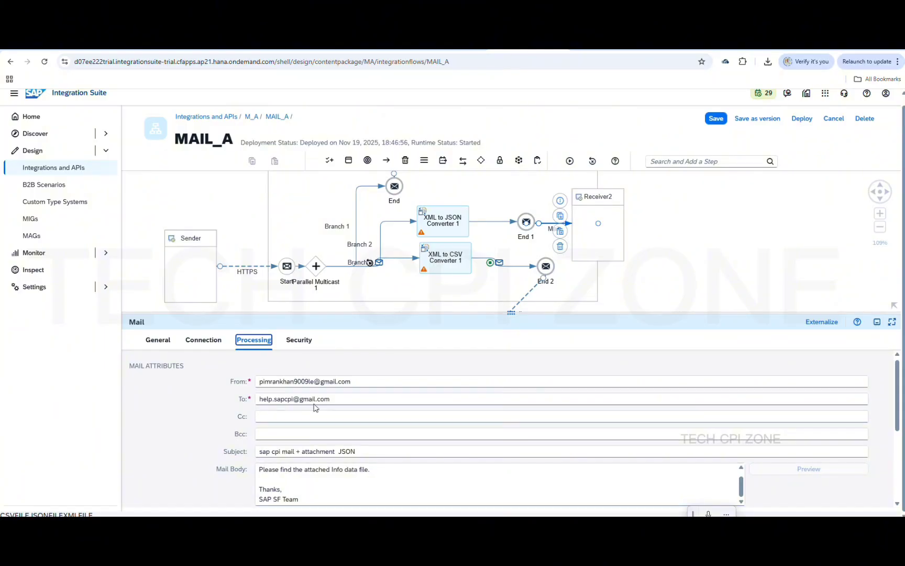
{"action": "left_click", "coordinate": [207, 343]}
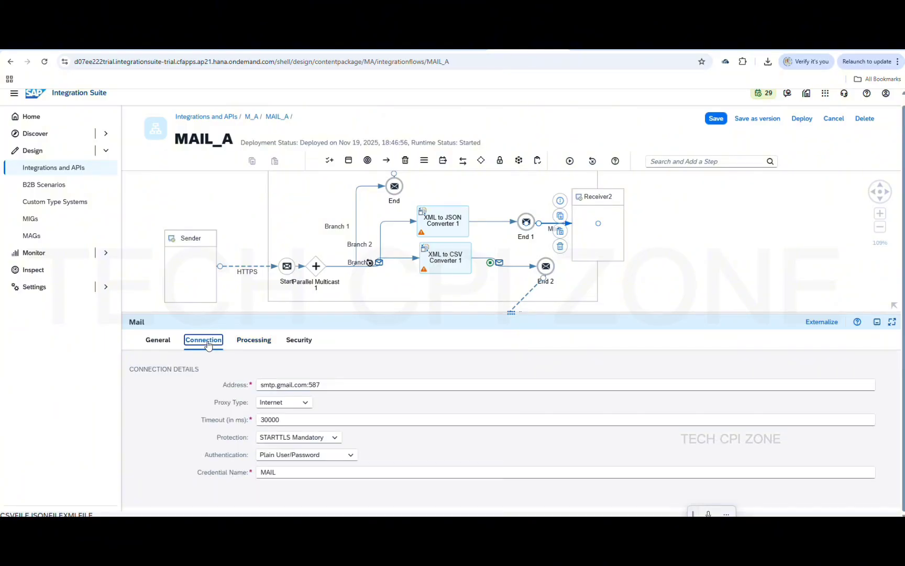
{"action": "left_click", "coordinate": [255, 342]}
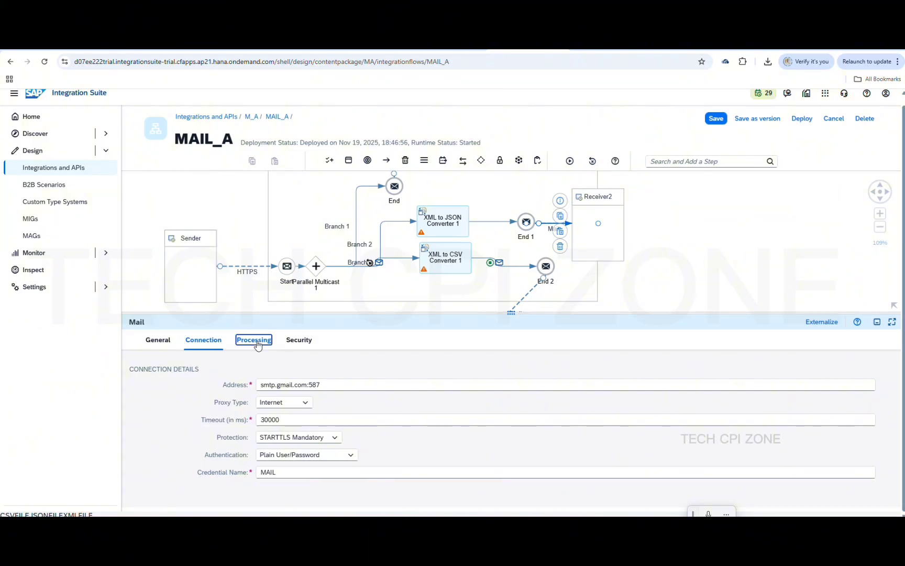
Scroll to Mail Attachments to view the JSONFILE attachment set to Application/JSON from Body
{"action": "scroll", "coordinate": [288, 437], "scroll_direction": "down", "scroll_amount": 5}
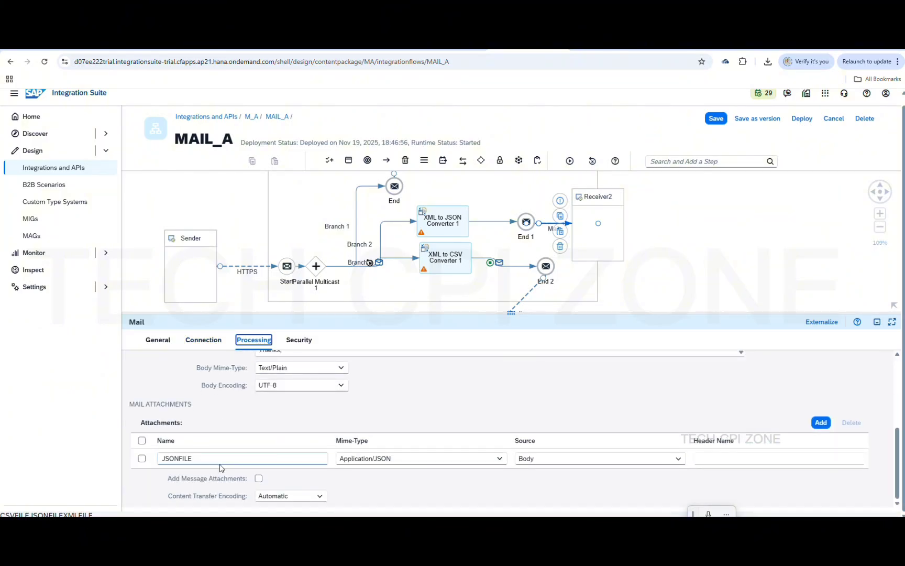
{"action": "left_click", "coordinate": [213, 459]}
{"action": "scroll", "coordinate": [417, 347], "scroll_direction": "up", "scroll_amount": 1}
{"action": "scroll", "coordinate": [384, 268], "scroll_direction": "up", "scroll_amount": 3}
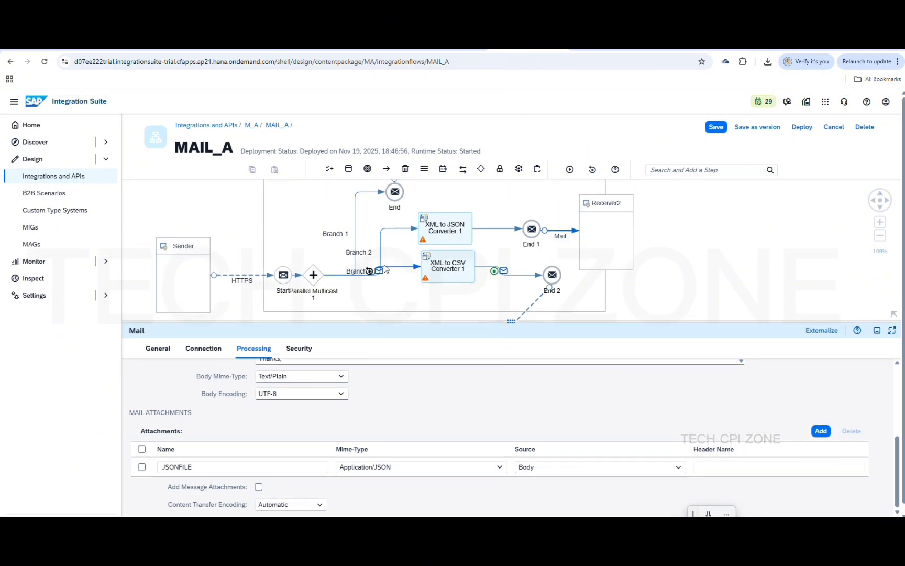
{"action": "scroll", "coordinate": [384, 268], "scroll_direction": "down", "scroll_amount": 2}
{"action": "scroll", "coordinate": [384, 268], "scroll_direction": "down", "scroll_amount": 3}
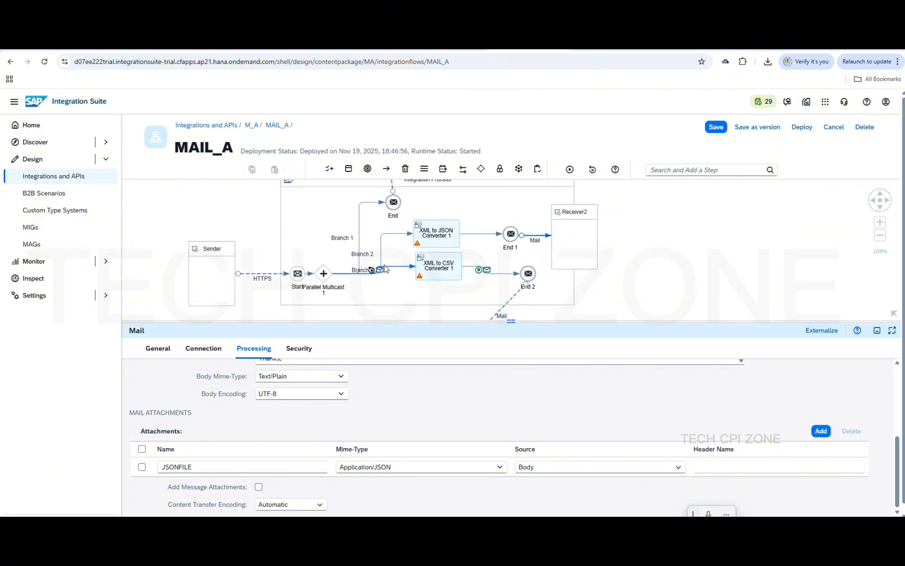
{"action": "scroll", "coordinate": [384, 268], "scroll_direction": "down", "scroll_amount": 1}
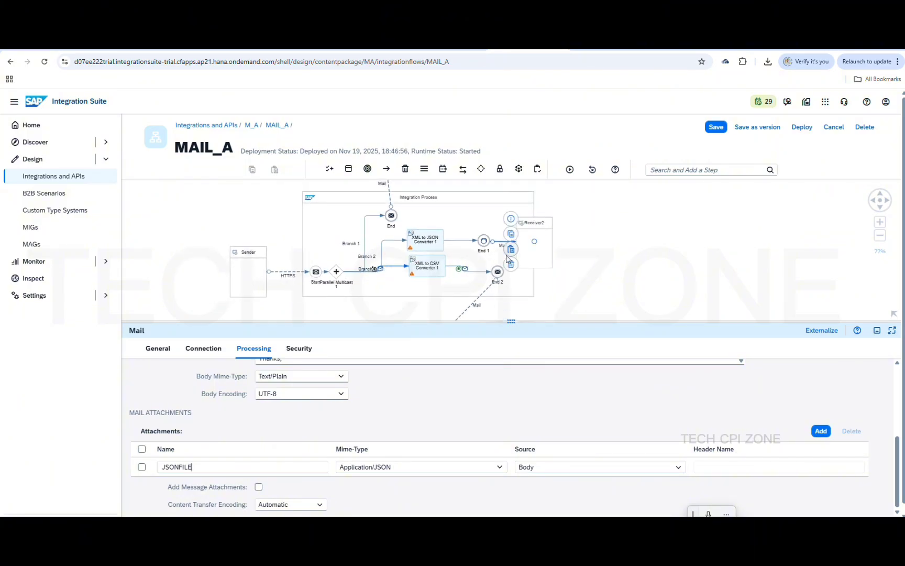
Rename the CSV branch Mail channel's attachment from CSVFILE to CSVFILE.CSV
{"action": "left_click", "coordinate": [485, 296]}
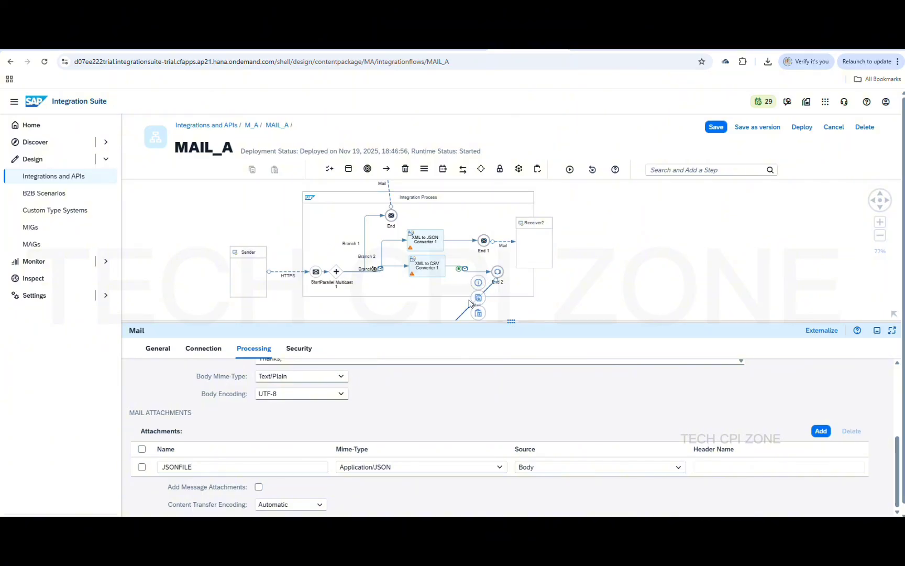
{"action": "left_click", "coordinate": [255, 349]}
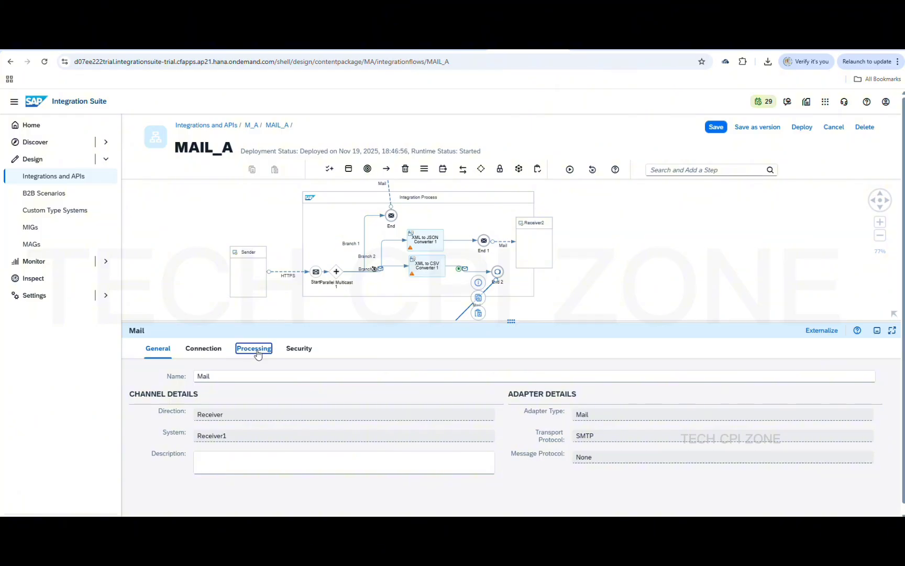
{"action": "scroll", "coordinate": [314, 445], "scroll_direction": "down", "scroll_amount": 5}
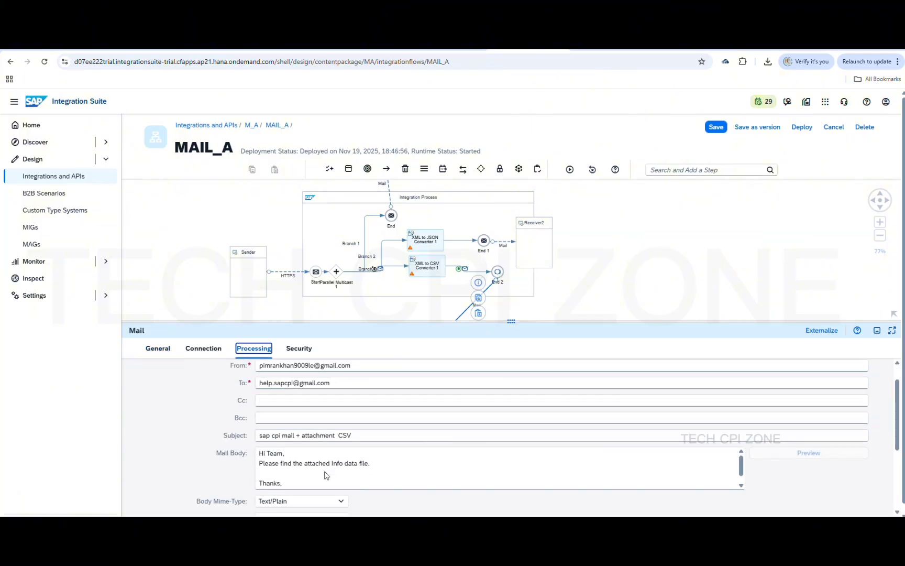
{"action": "left_click", "coordinate": [268, 475]}
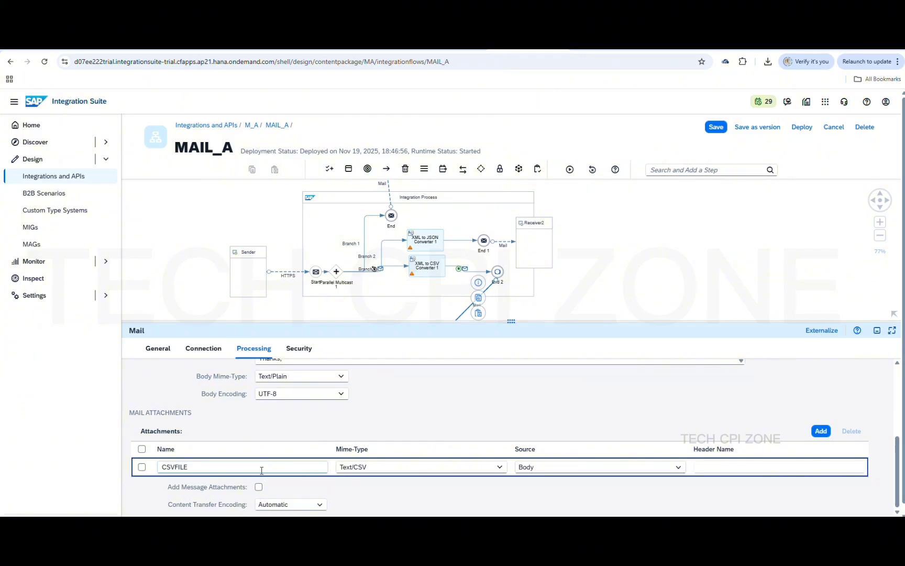
{"action": "left_click", "coordinate": [252, 469]}
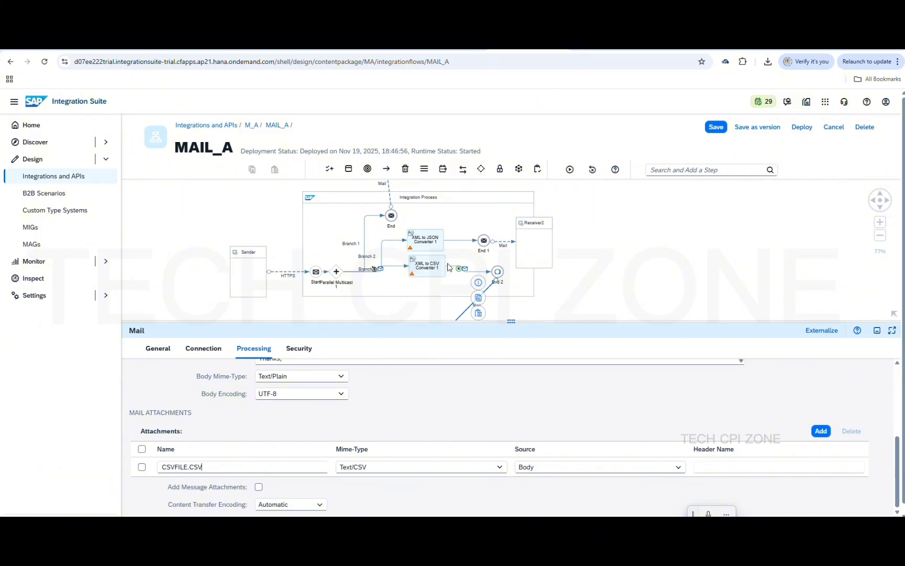
{"action": "left_click", "coordinate": [504, 242]}
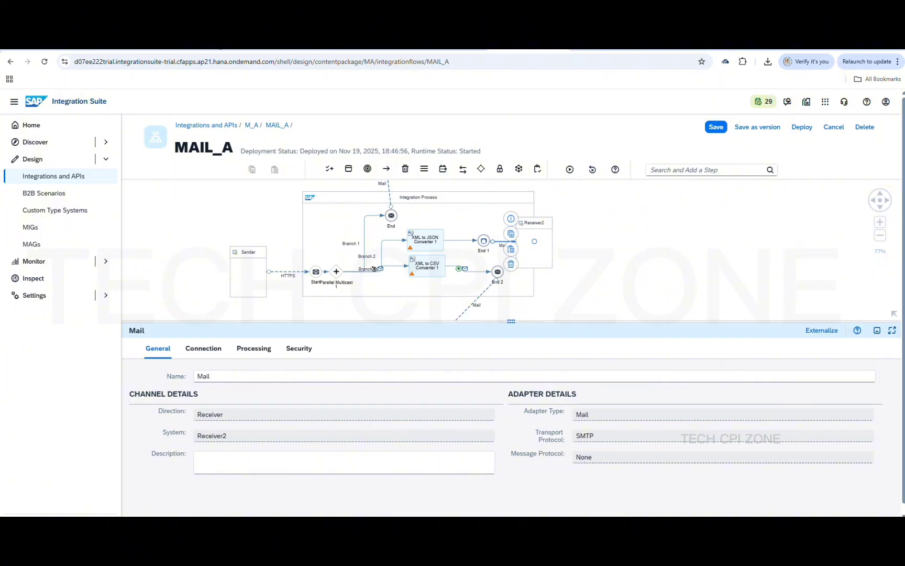
{"action": "left_click", "coordinate": [185, 50]}
{"action": "mouse_move", "coordinate": [194, 346]}
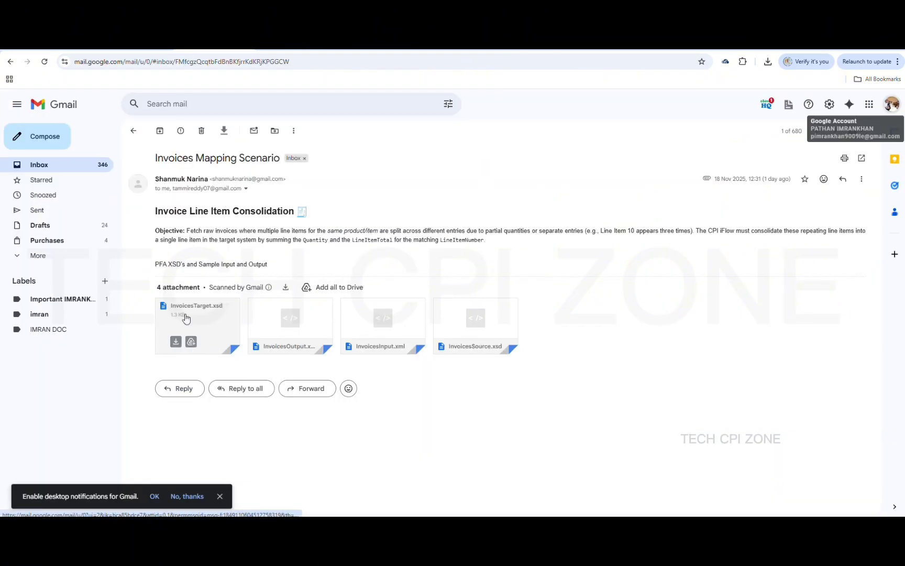
{"action": "mouse_move", "coordinate": [285, 311]}
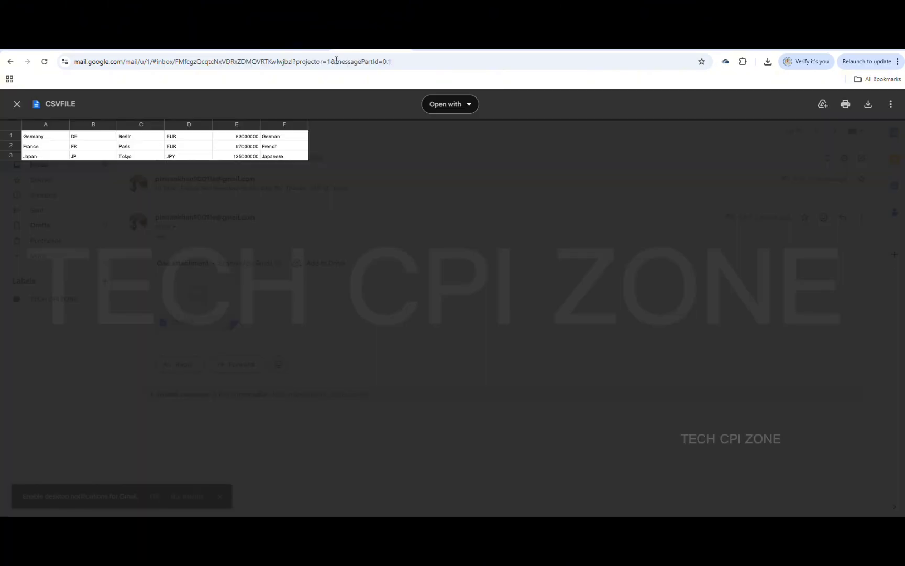
{"action": "left_click", "coordinate": [17, 105]}
{"action": "mouse_move", "coordinate": [186, 294]}
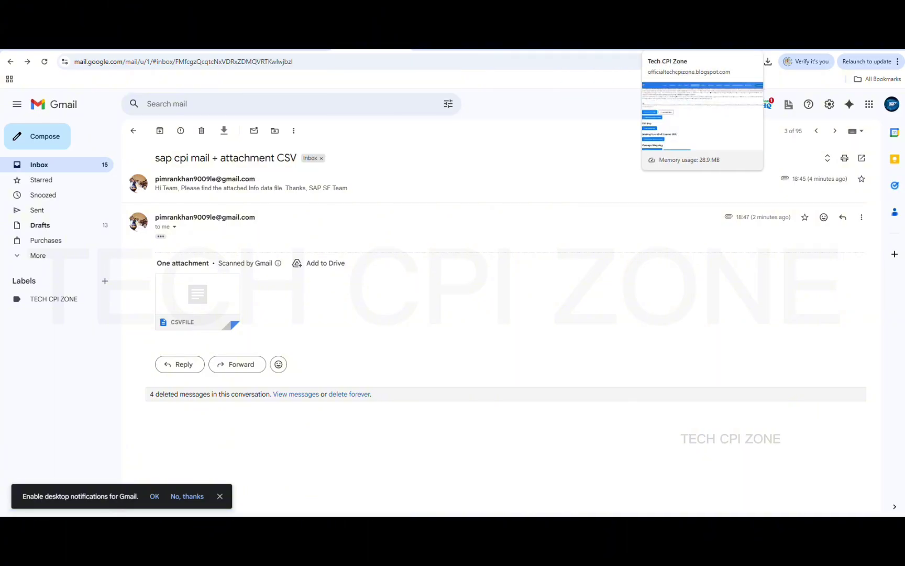
{"action": "left_click", "coordinate": [527, 46]}
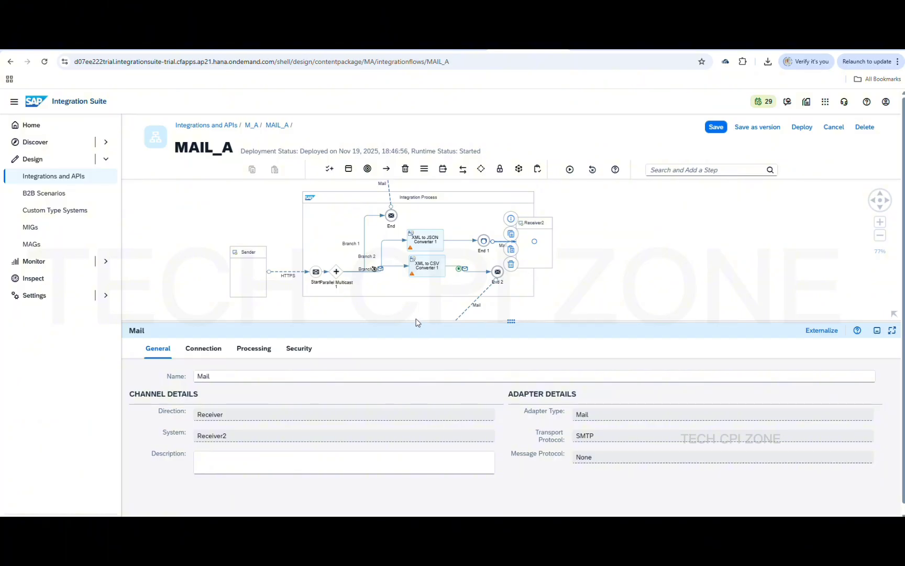
Rename the JSON branch Mail channel's attachment from JSONFILE to JSONFILE.JSON
{"action": "left_click", "coordinate": [255, 350]}
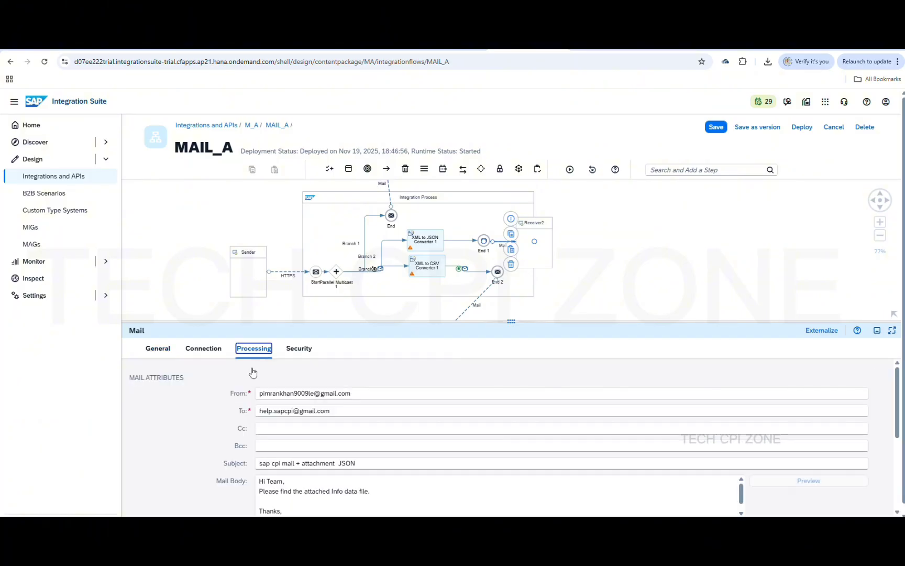
{"action": "scroll", "coordinate": [301, 475], "scroll_direction": "down", "scroll_amount": 5}
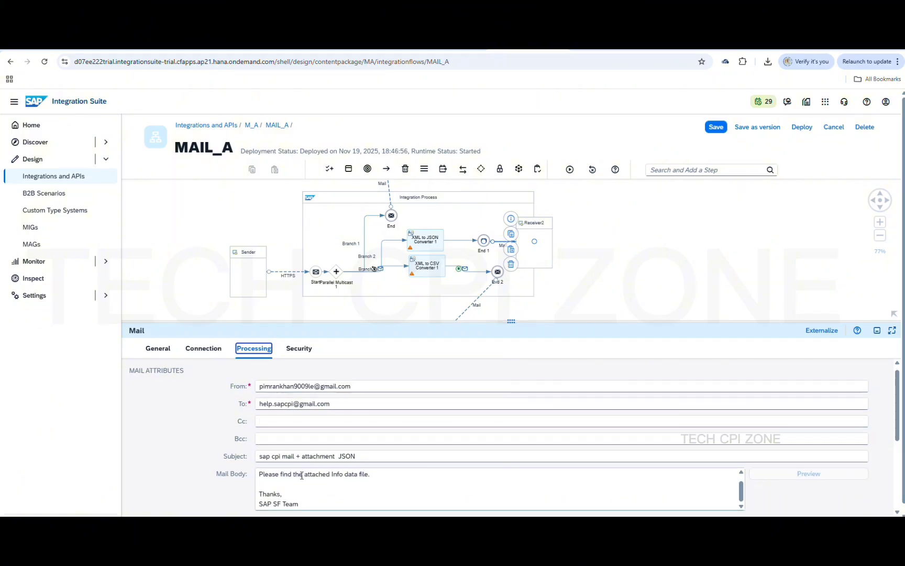
{"action": "left_click", "coordinate": [246, 466]}
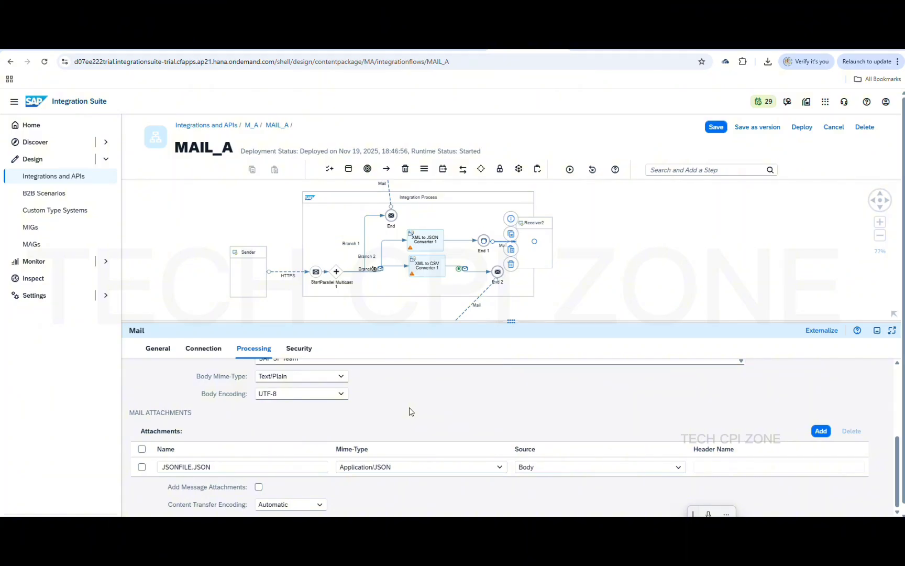
{"action": "left_click", "coordinate": [389, 193]}
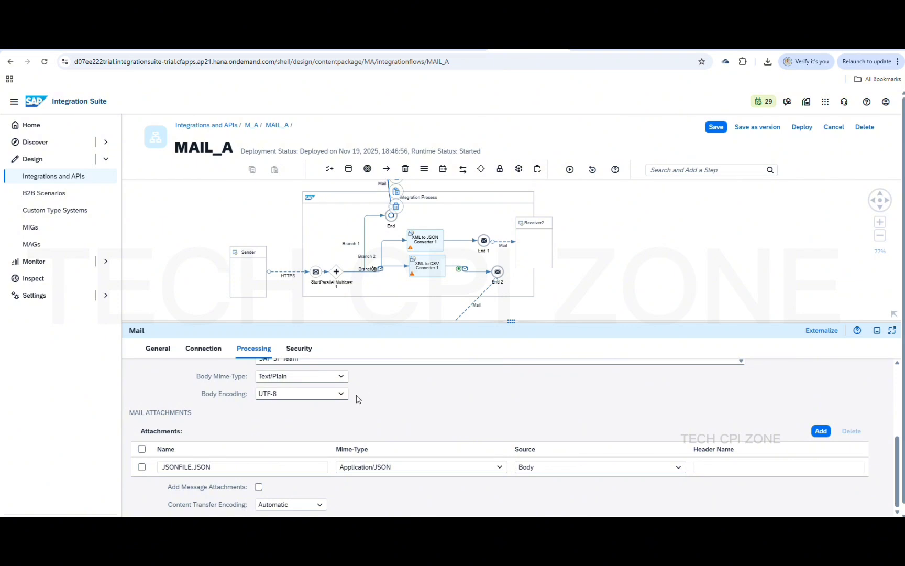
Rename the top Mail channel's attachment from XMLFILE to XMLFILE.XML
{"action": "left_click", "coordinate": [258, 352]}
{"action": "scroll", "coordinate": [304, 466], "scroll_direction": "down", "scroll_amount": 5}
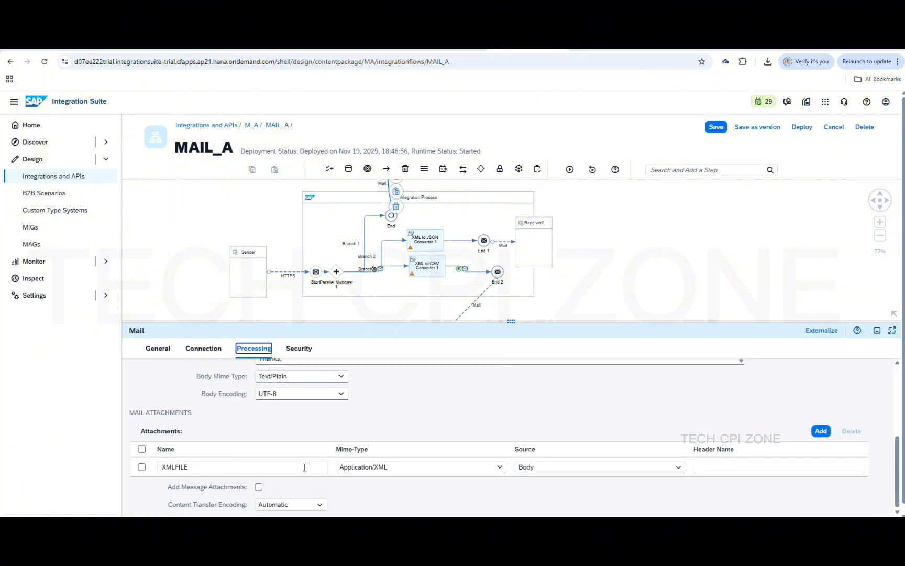
{"action": "left_click", "coordinate": [270, 467]}
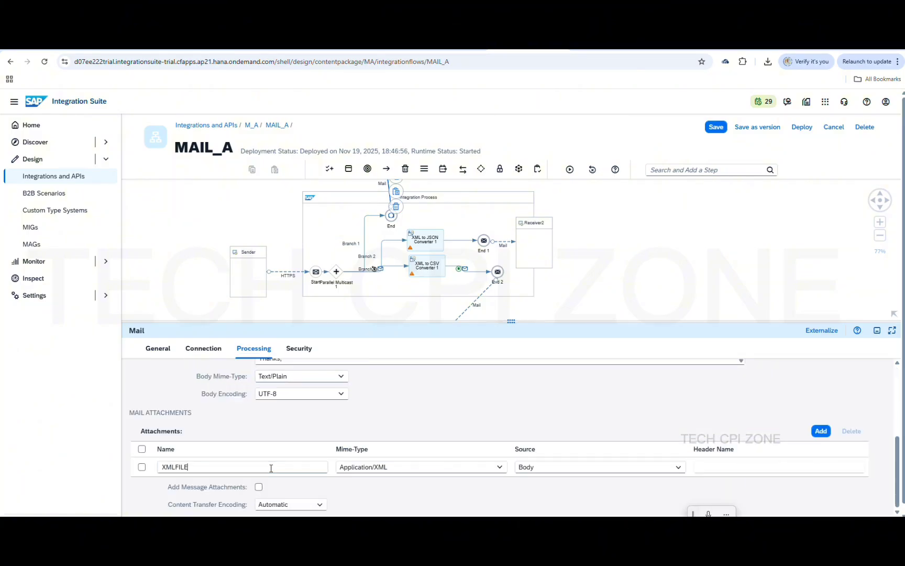
{"action": "type", "text": ".XML"}
Save MAIL_A and redeploy it to the Cloud Integration runtime
{"action": "left_click", "coordinate": [717, 128]}
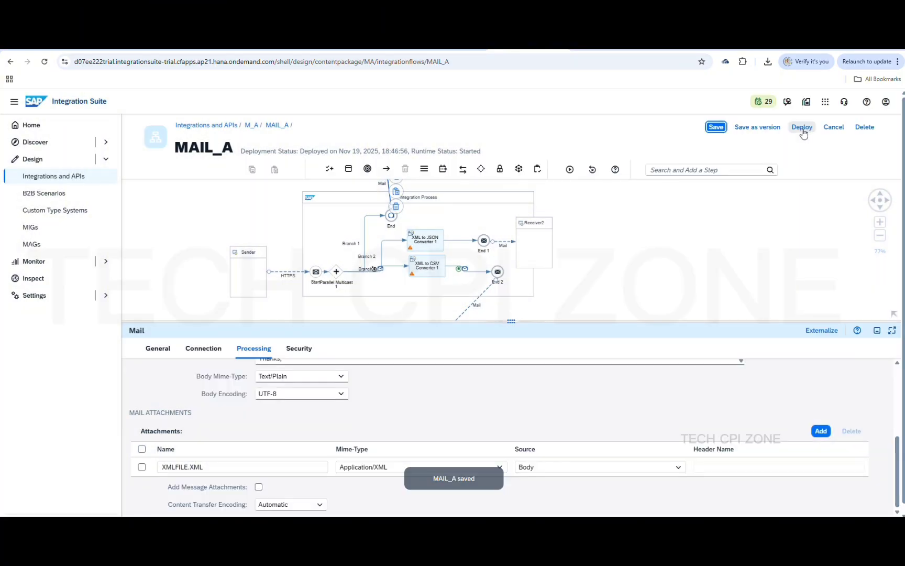
{"action": "left_click", "coordinate": [804, 131]}
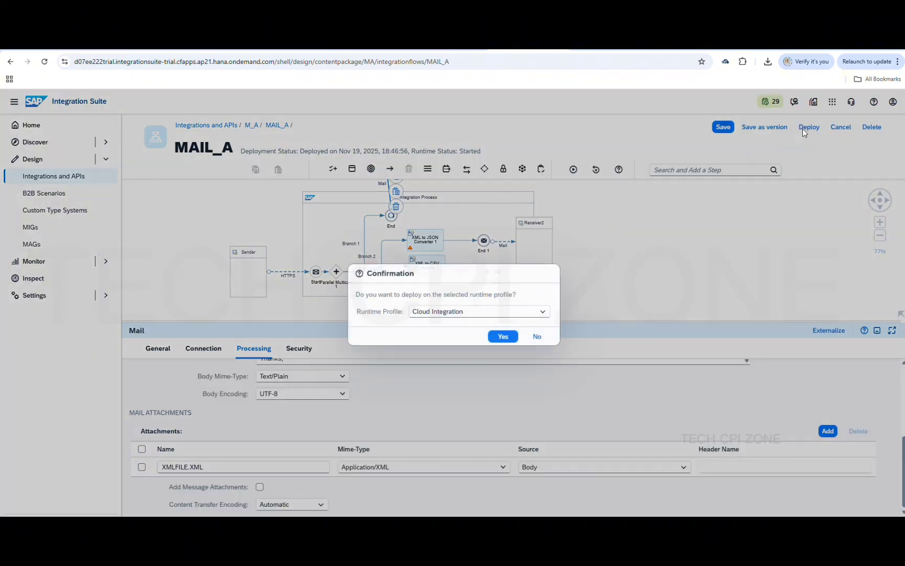
{"action": "left_click", "coordinate": [502, 338]}
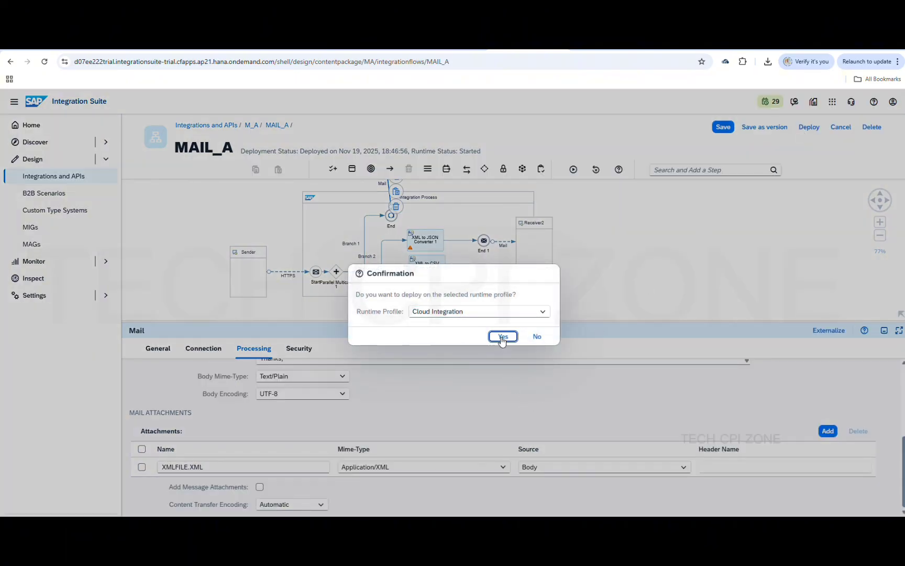
Delete the three earlier sap cpi JSON, XML and CSV test mails from the Gmail inbox
{"action": "left_click", "coordinate": [352, 52]}
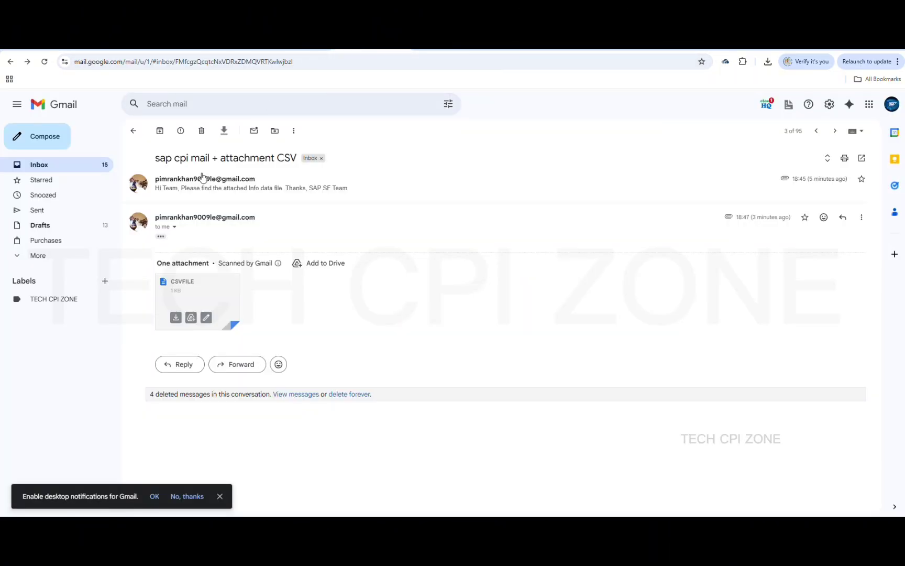
{"action": "left_click", "coordinate": [134, 132]}
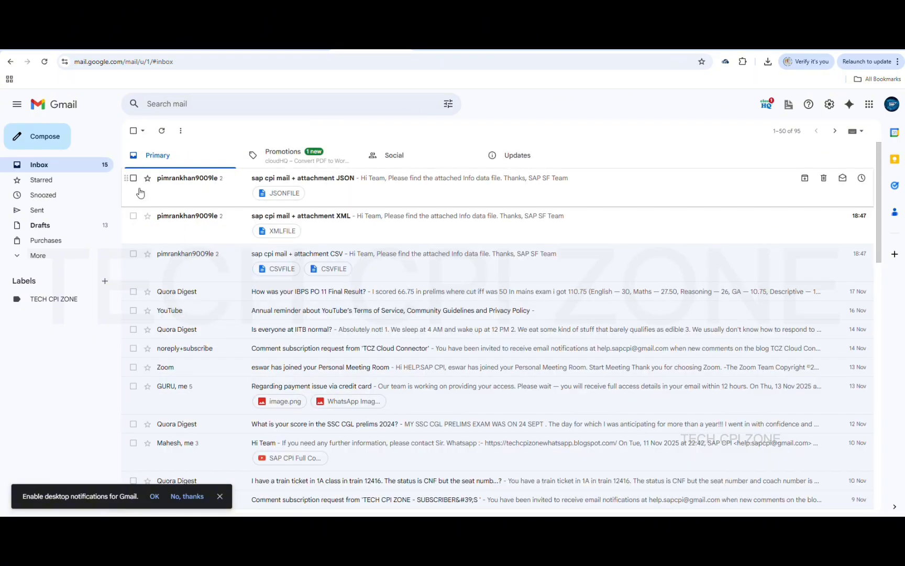
{"action": "left_click", "coordinate": [134, 178]}
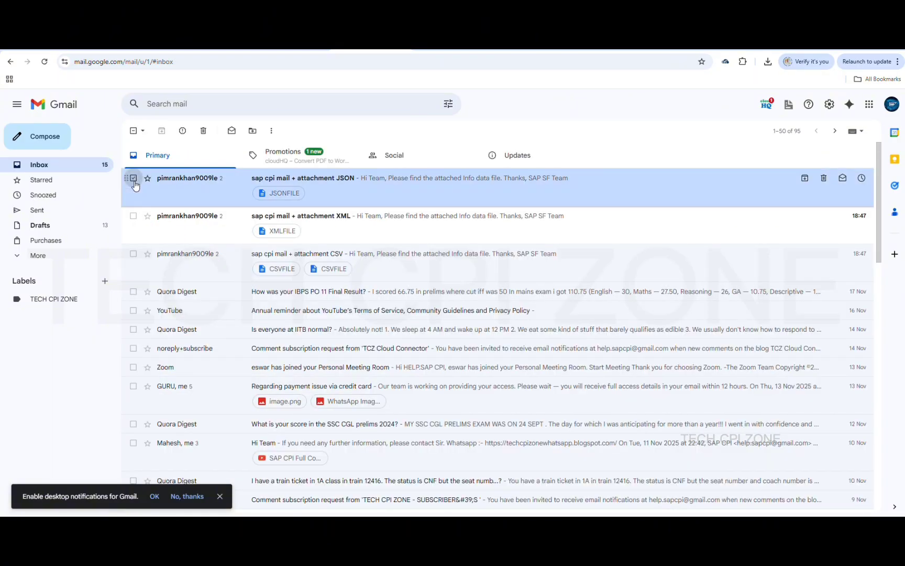
{"action": "left_click", "coordinate": [133, 216]}
{"action": "left_click", "coordinate": [134, 254]}
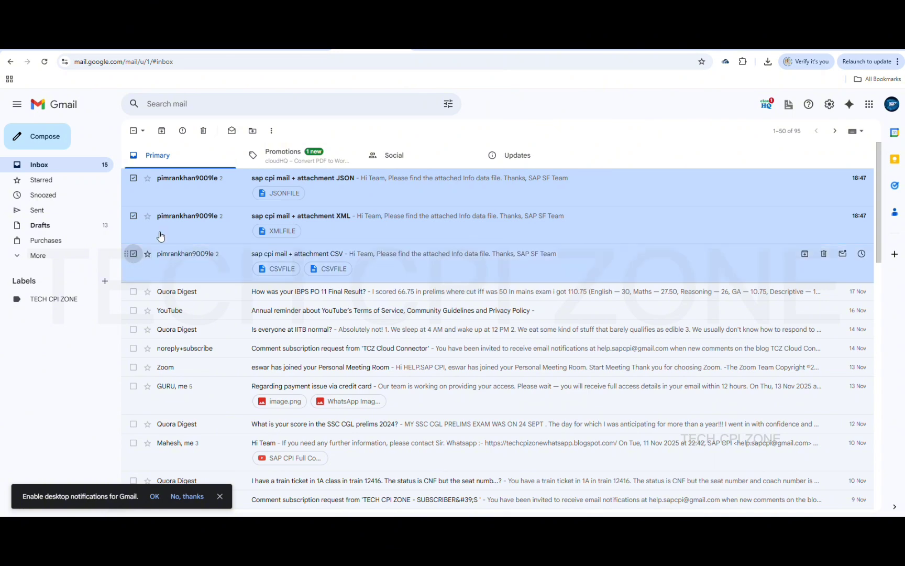
{"action": "left_click", "coordinate": [203, 131]}
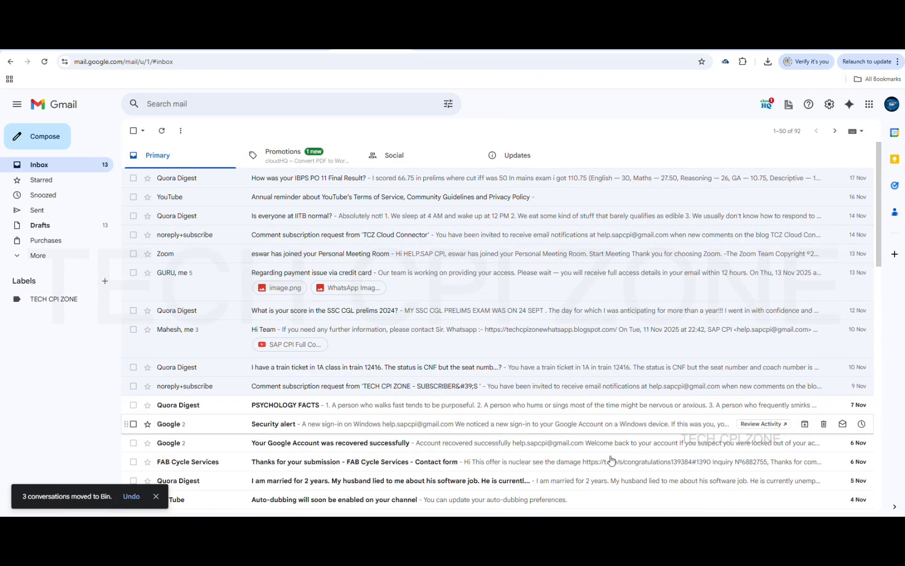
{"action": "mouse_move", "coordinate": [623, 526]}
{"action": "left_click", "coordinate": [623, 490]}
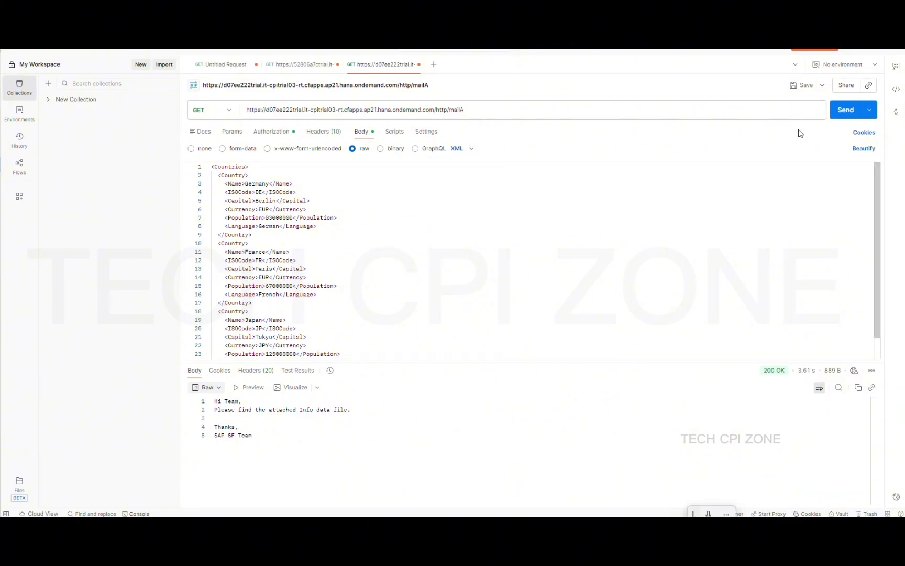
Resend the Countries XML to mailA and check Gmail for JSONFILE.JSON, CSVFILE.CSV and XMLFILE.XML attachments
{"action": "left_click", "coordinate": [848, 109]}
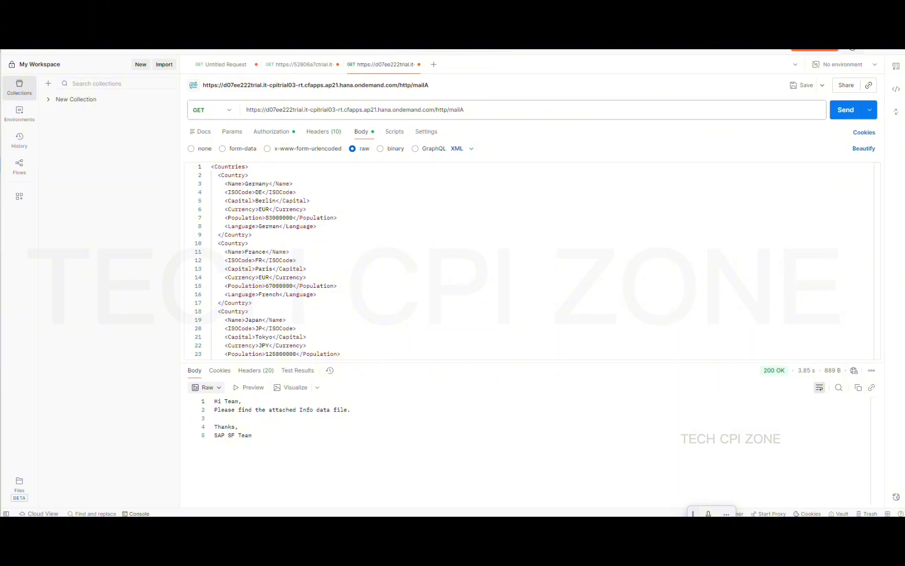
{"action": "left_click", "coordinate": [853, 45]}
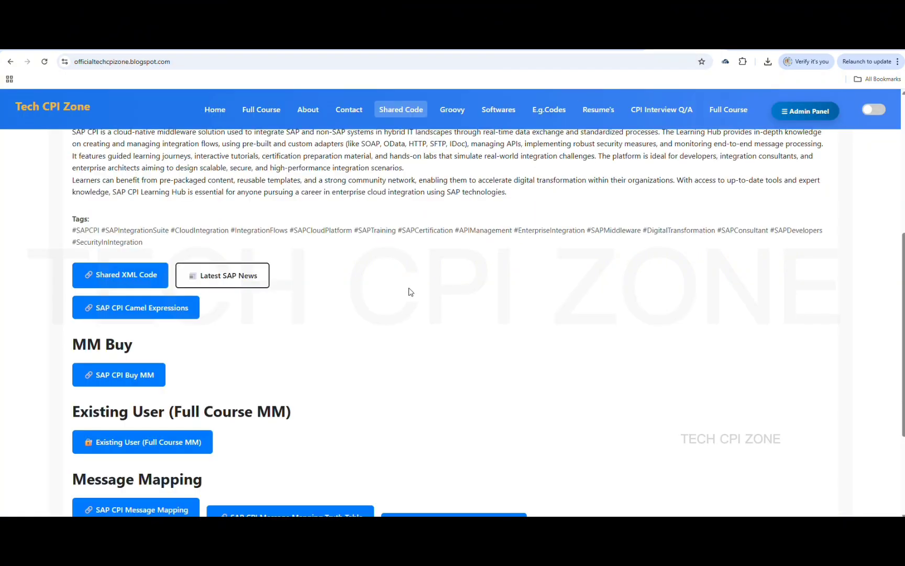
{"action": "scroll", "coordinate": [410, 289], "scroll_direction": "up", "scroll_amount": 2}
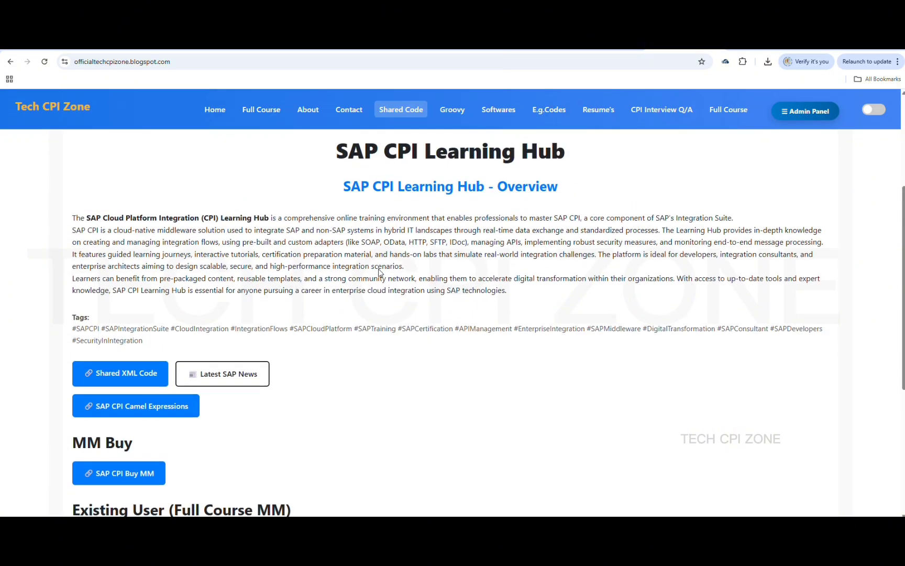
{"action": "scroll", "coordinate": [380, 272], "scroll_direction": "down", "scroll_amount": 1}
Copy the date-time stamp expression from the blog's SAP CPI Camel Expressions reference and return to Cloud Integration
{"action": "left_click", "coordinate": [156, 386]}
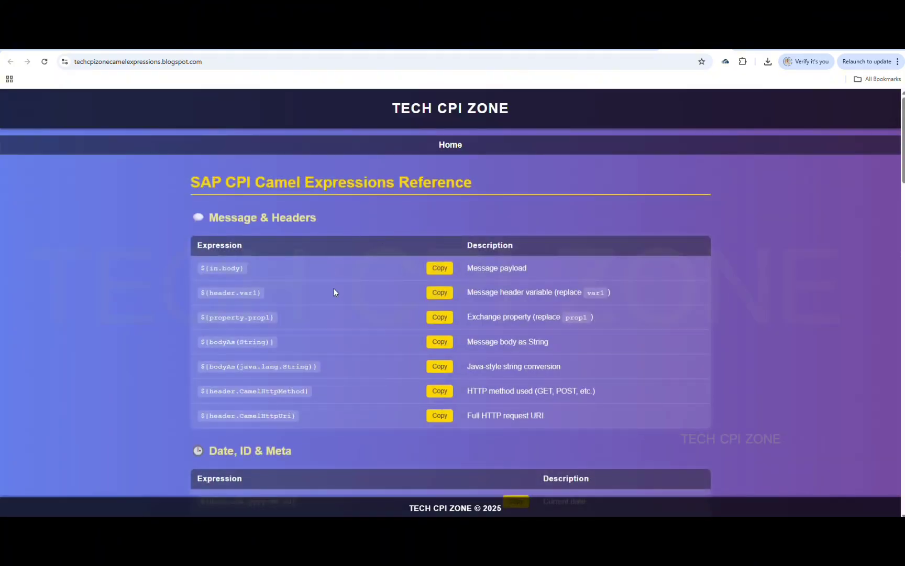
{"action": "scroll", "coordinate": [334, 289], "scroll_direction": "down", "scroll_amount": 4}
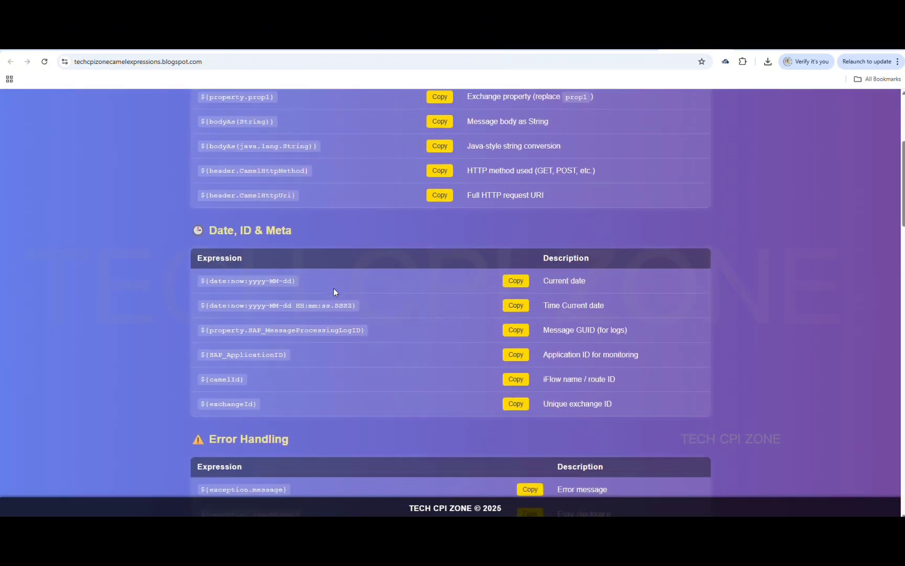
{"action": "scroll", "coordinate": [333, 287], "scroll_direction": "down", "scroll_amount": 1}
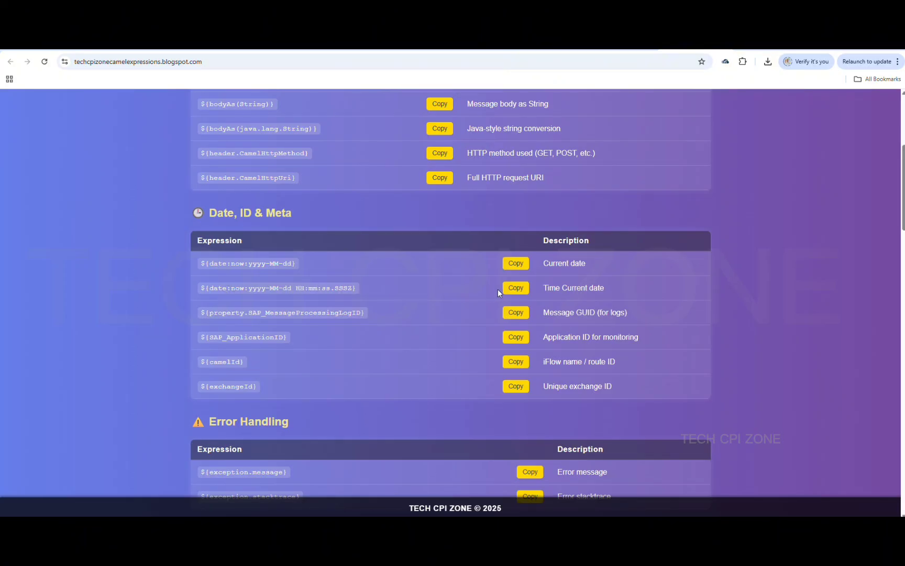
{"action": "left_click", "coordinate": [516, 288]}
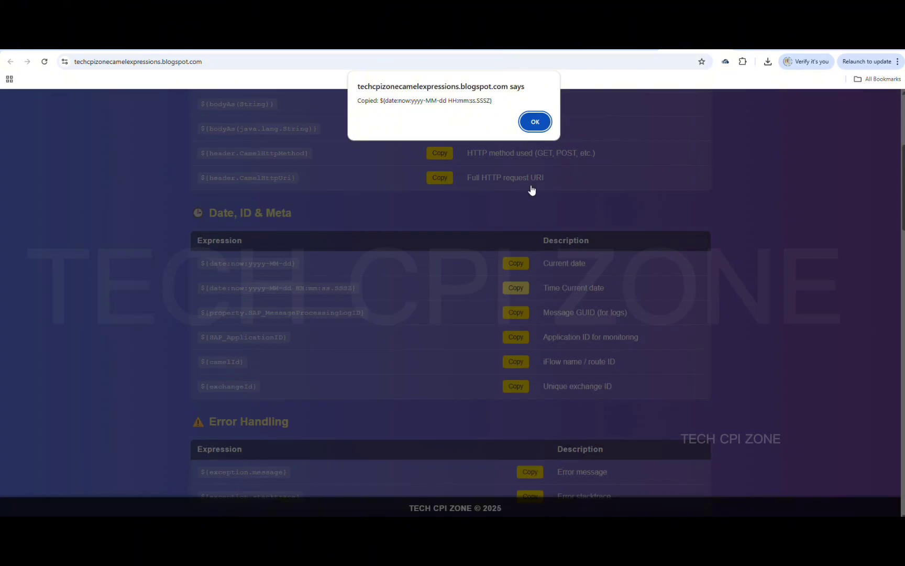
{"action": "left_click", "coordinate": [535, 122]}
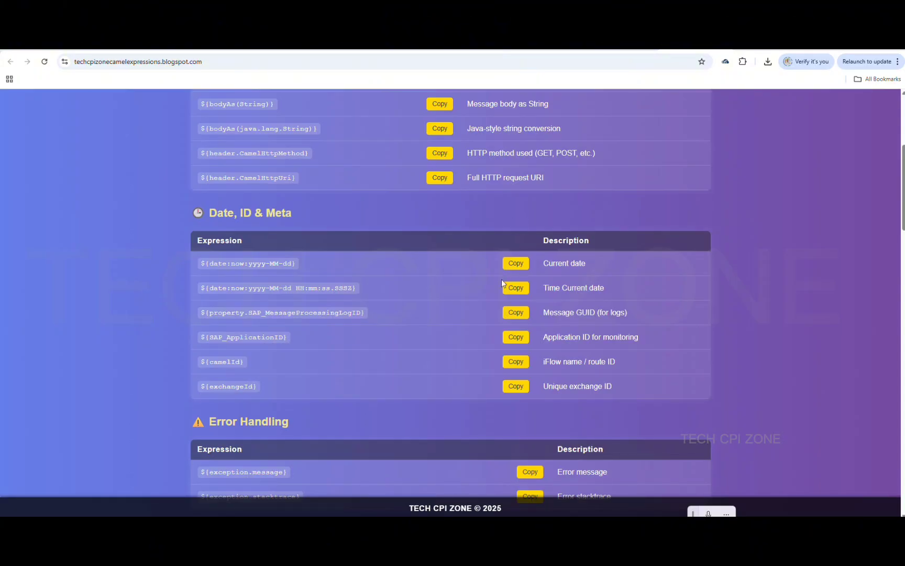
{"action": "left_click", "coordinate": [516, 291]}
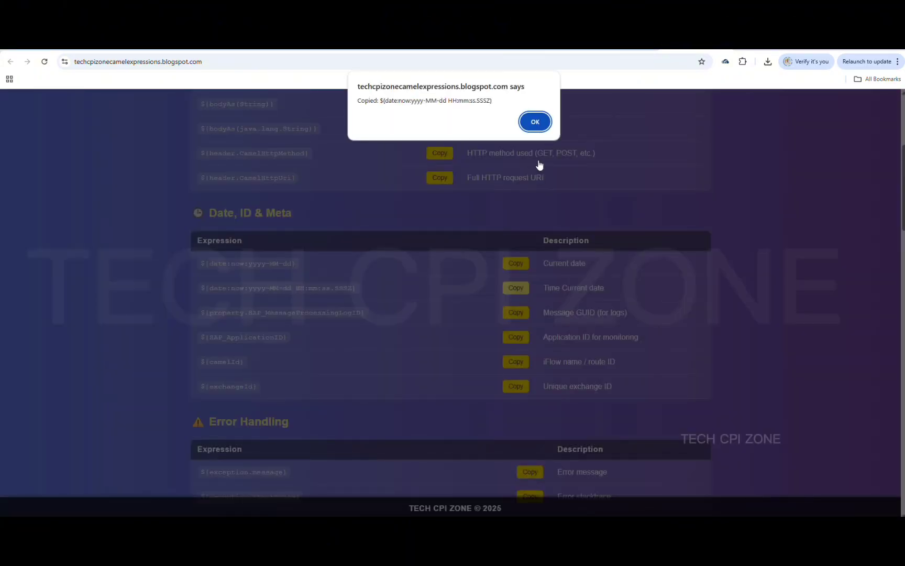
{"action": "left_click", "coordinate": [534, 122]}
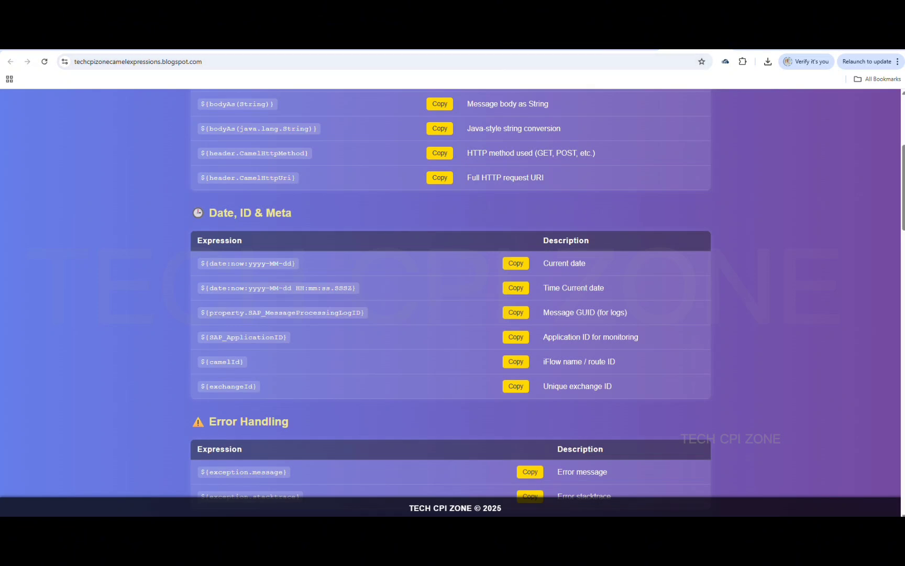
{"action": "left_click", "coordinate": [531, 44]}
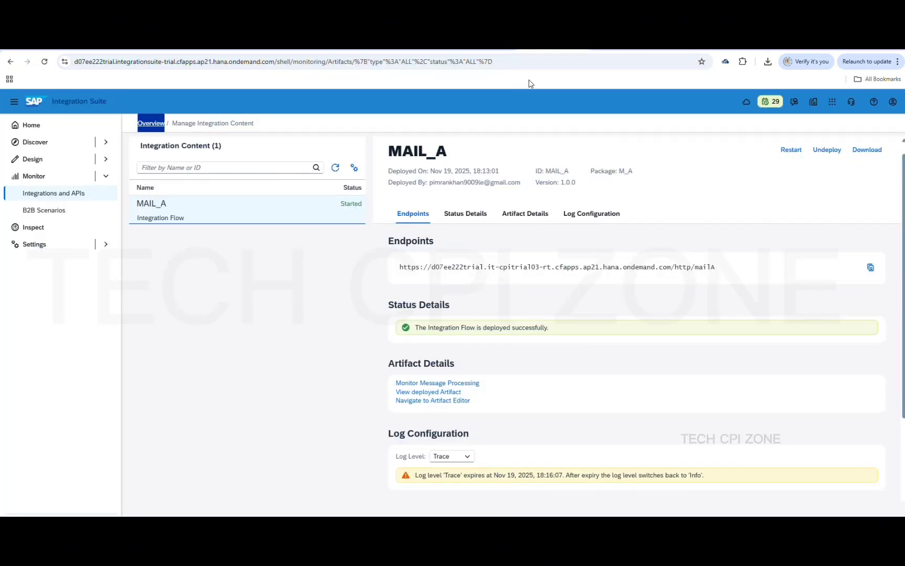
Go back to the MAIL_A iFlow tab and acknowledge the deployment notice
{"action": "left_click", "coordinate": [691, 45]}
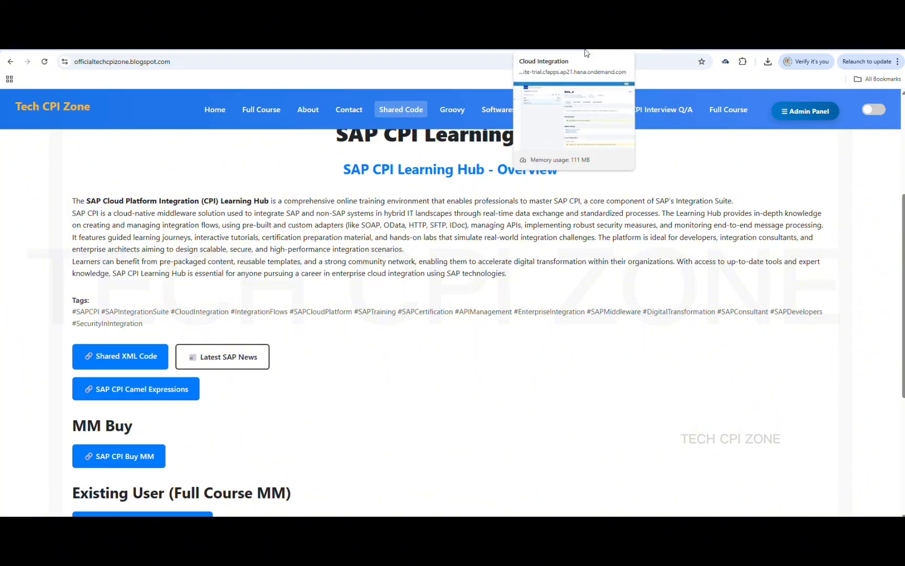
{"action": "left_click", "coordinate": [689, 45]}
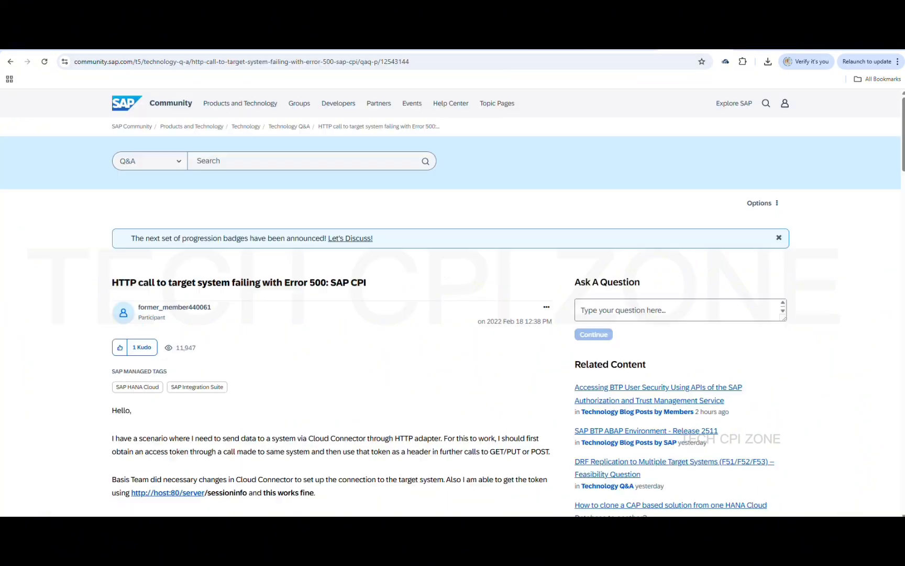
{"action": "left_click", "coordinate": [722, 47]}
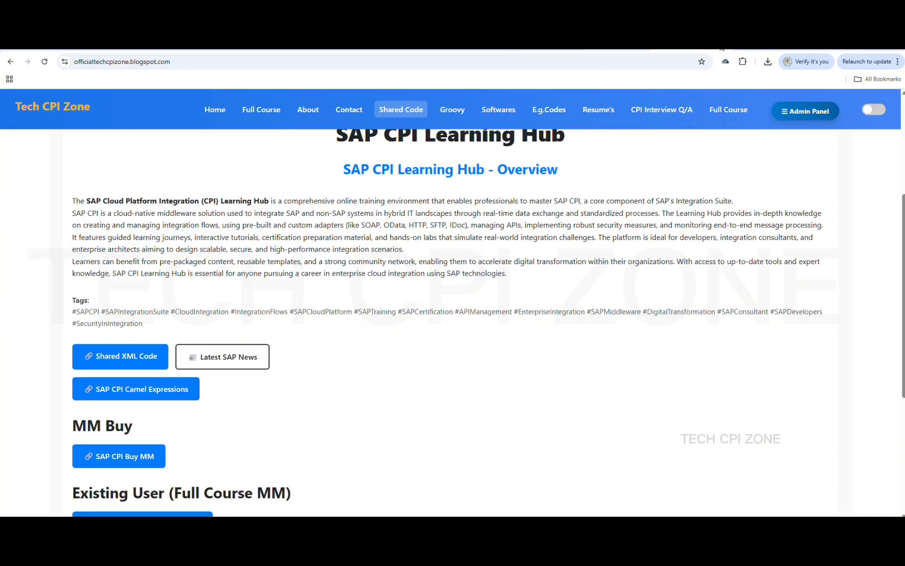
{"action": "left_click", "coordinate": [566, 45]}
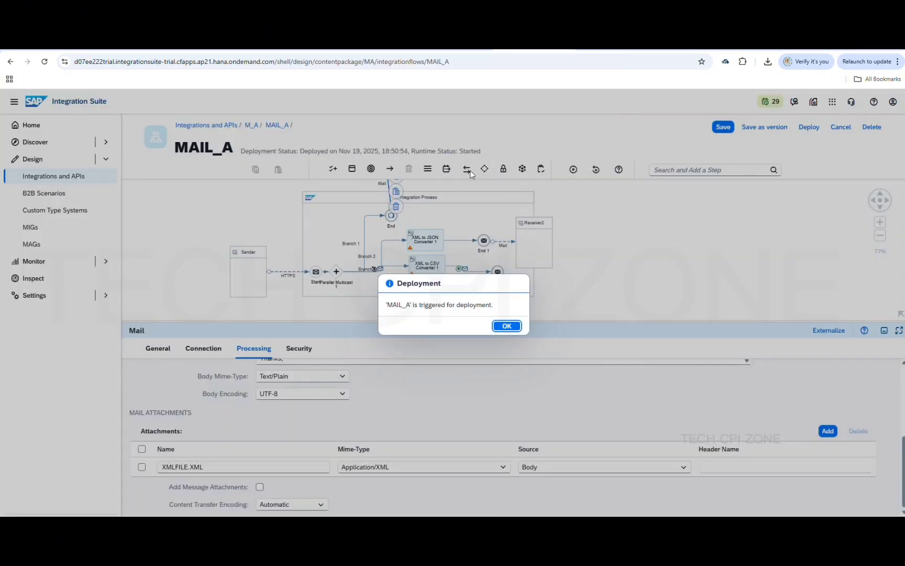
{"action": "left_click", "coordinate": [505, 327]}
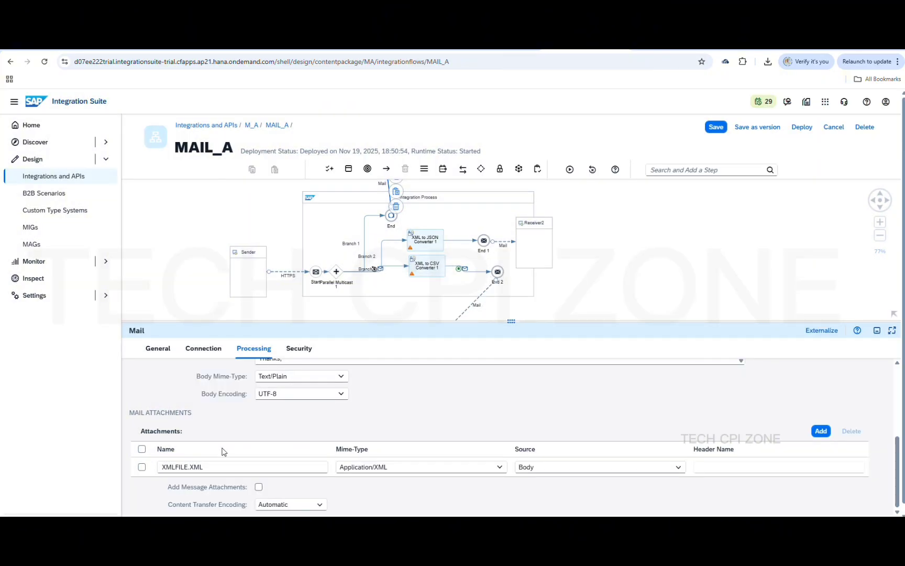
{"action": "left_click", "coordinate": [188, 467]}
{"action": "left_click", "coordinate": [607, 295]}
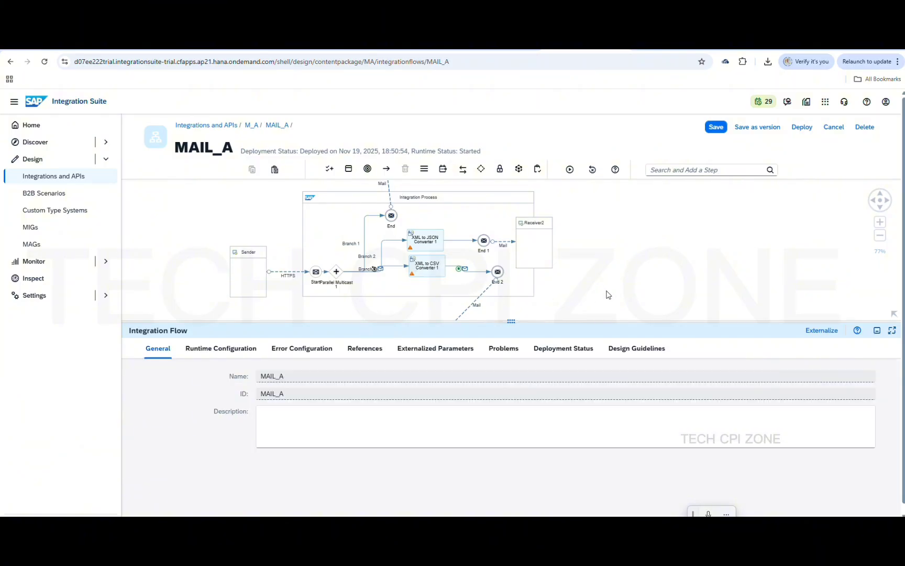
Rename the End 2 mail attachment to CSVFILE_${date:now:yyyy-MM-dd HH:mm:ss.SSSZ}.CSV and save MAIL_A
{"action": "left_click", "coordinate": [471, 302]}
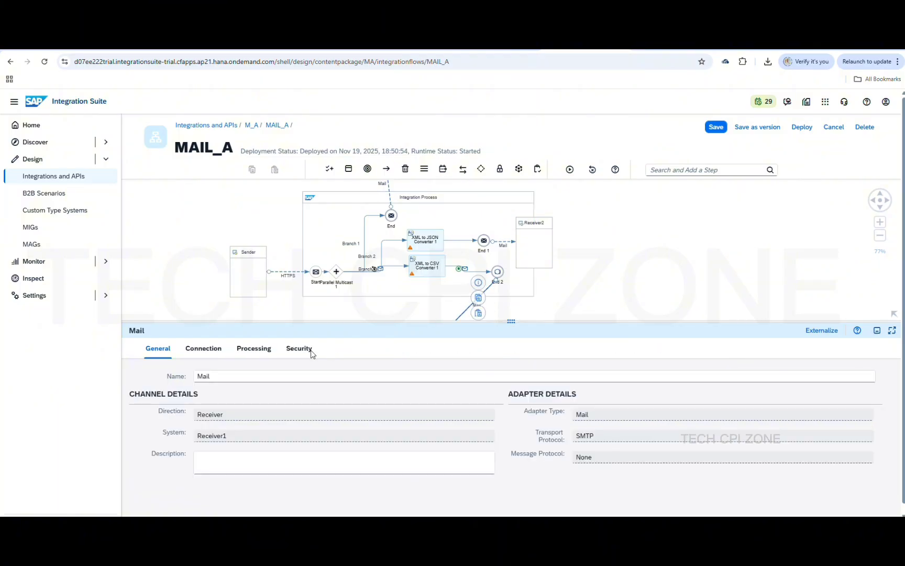
{"action": "left_click", "coordinate": [206, 352]}
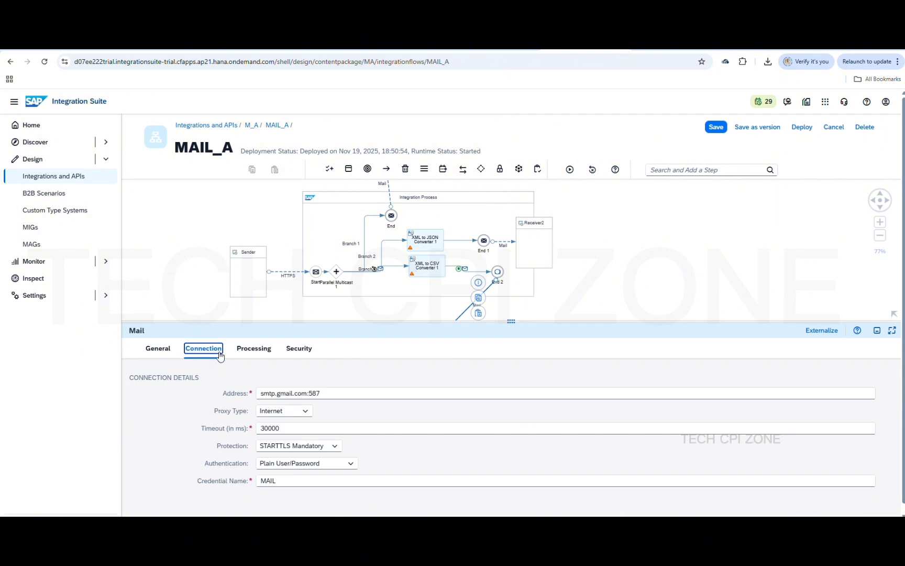
{"action": "left_click", "coordinate": [254, 352]}
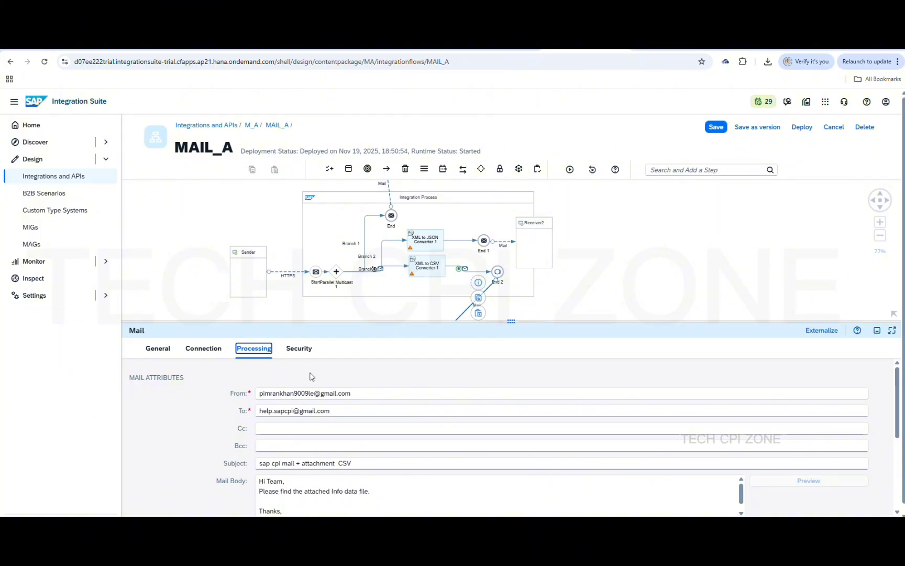
{"action": "scroll", "coordinate": [324, 423], "scroll_direction": "down", "scroll_amount": 5}
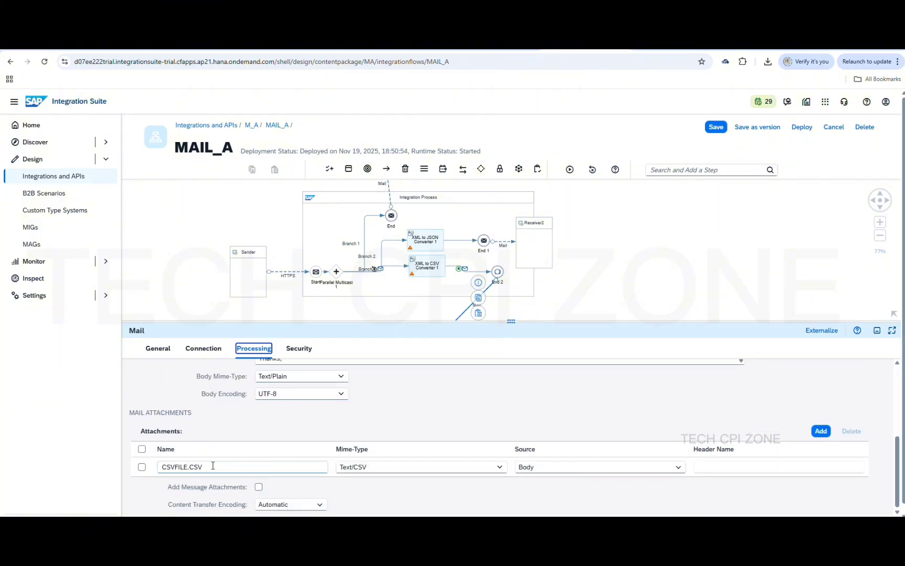
{"action": "left_click", "coordinate": [190, 467]}
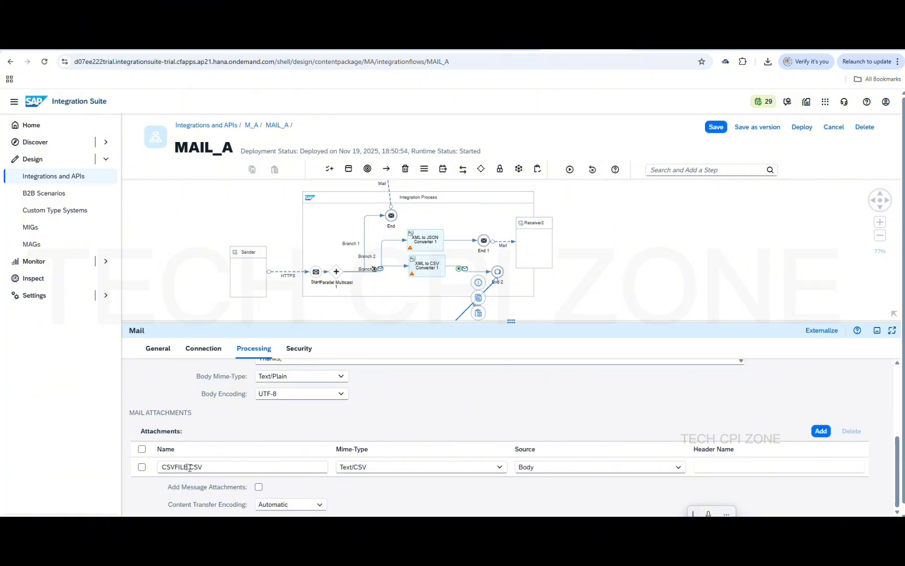
{"action": "type", "text": "_"}
{"action": "key", "text": "ctrl+v"}
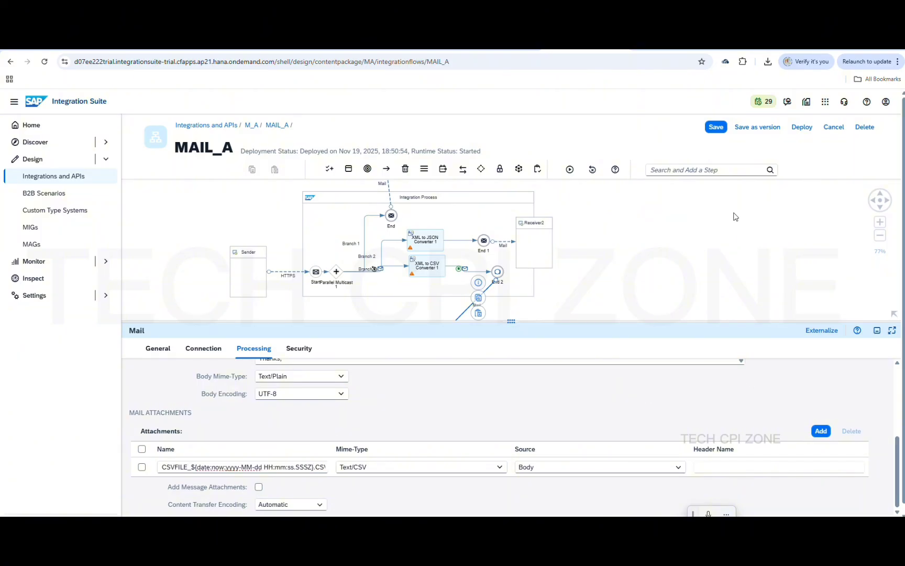
{"action": "left_click", "coordinate": [716, 127]}
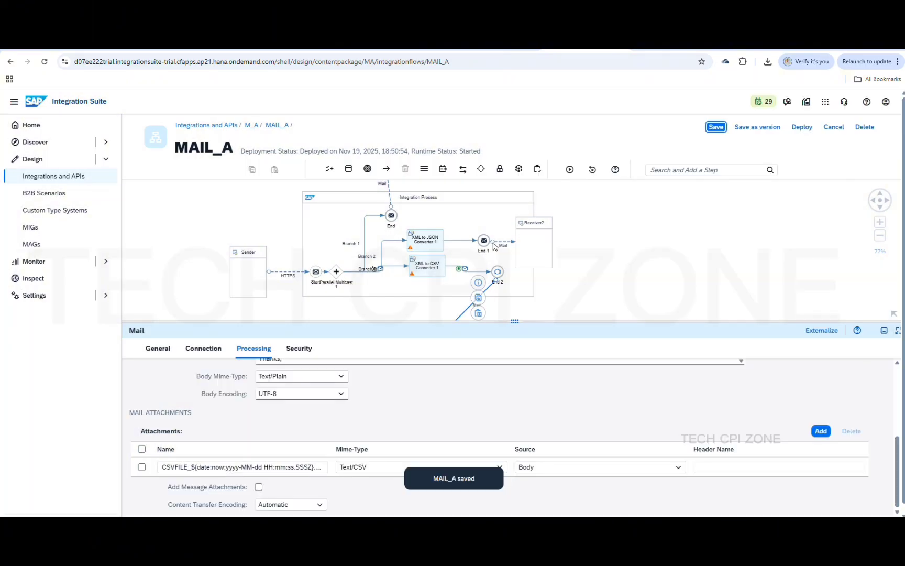
{"action": "left_click", "coordinate": [501, 243]}
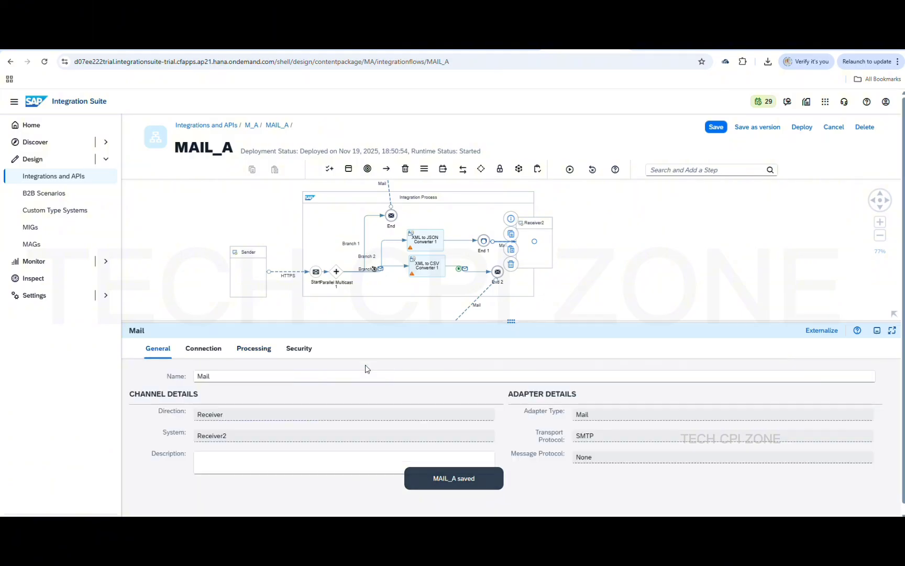
Rename the End 1 mail attachment to JSONFILE_${date:now:yyyy-MM-dd HH:mm:ss.SSSZ}.JSON and save the flow
{"action": "left_click", "coordinate": [254, 352]}
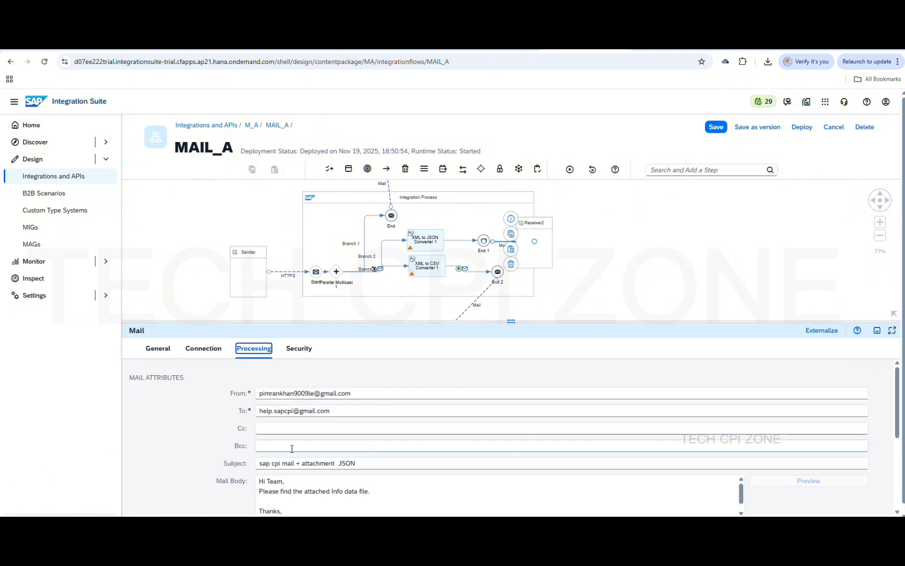
{"action": "scroll", "coordinate": [316, 468], "scroll_direction": "down", "scroll_amount": 3}
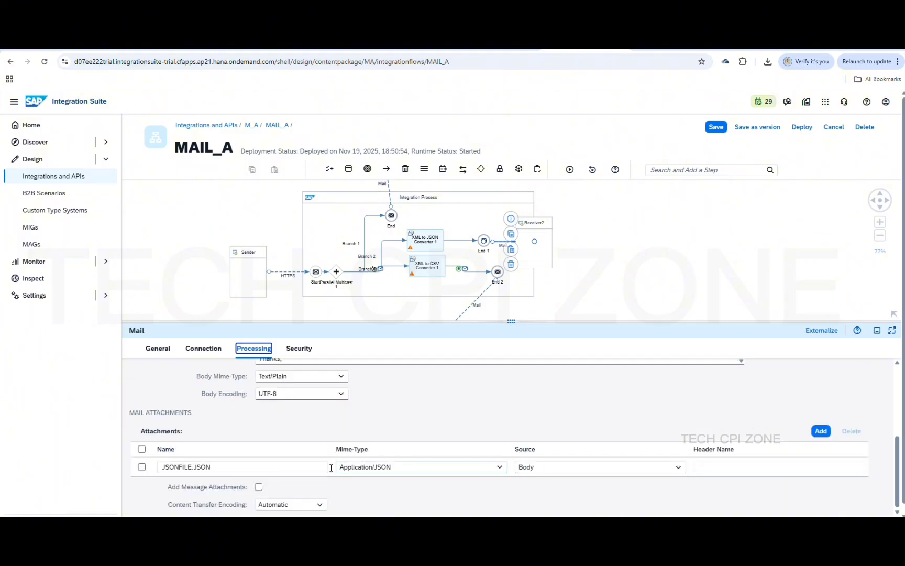
{"action": "left_click", "coordinate": [194, 464]}
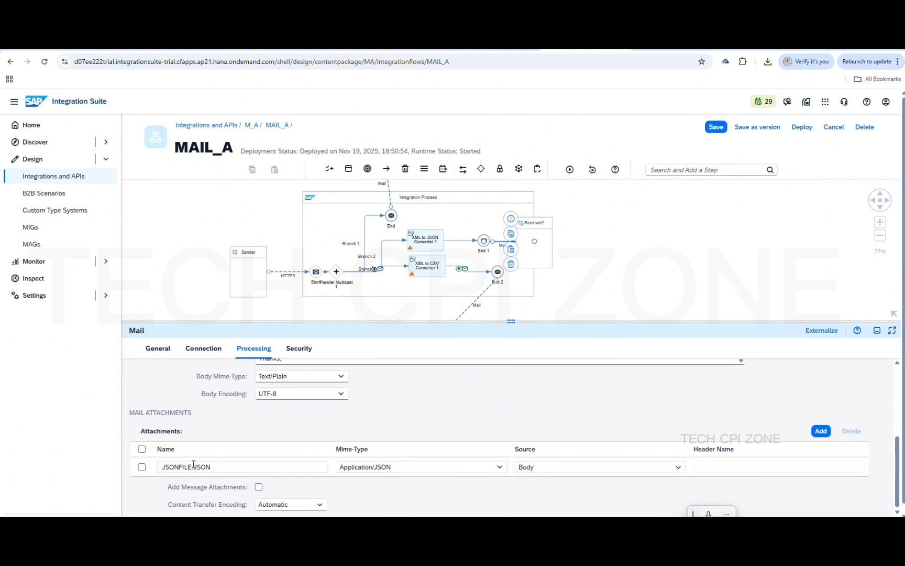
{"action": "type", "text": "_"}
{"action": "type", "text": "${date:now:yyyy-MM-dd HH:mm:ss.SSSZ}"}
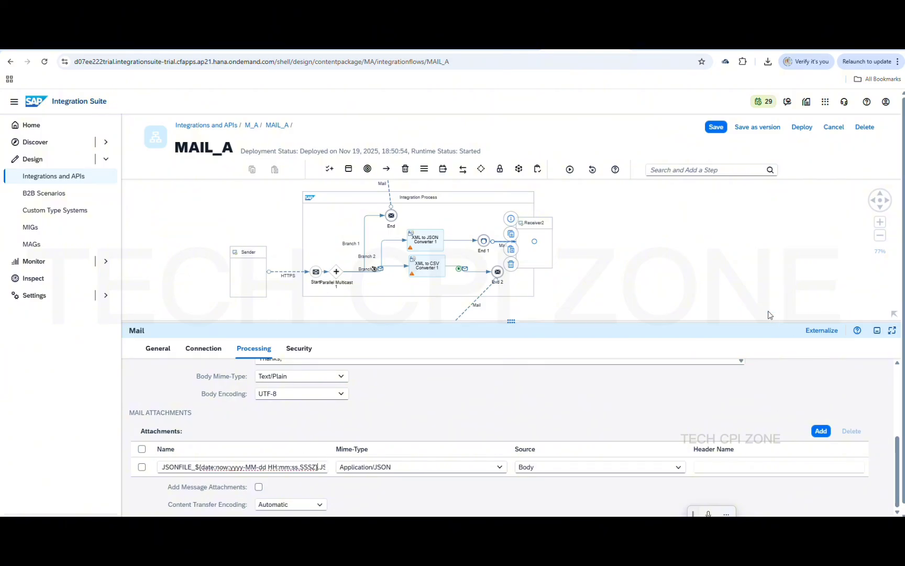
{"action": "left_click", "coordinate": [714, 129]}
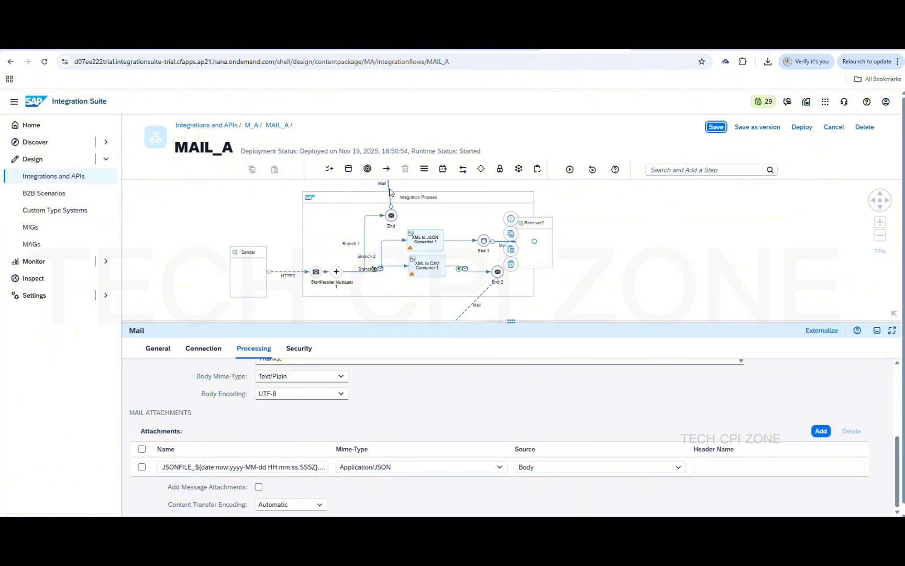
{"action": "left_click", "coordinate": [389, 191]}
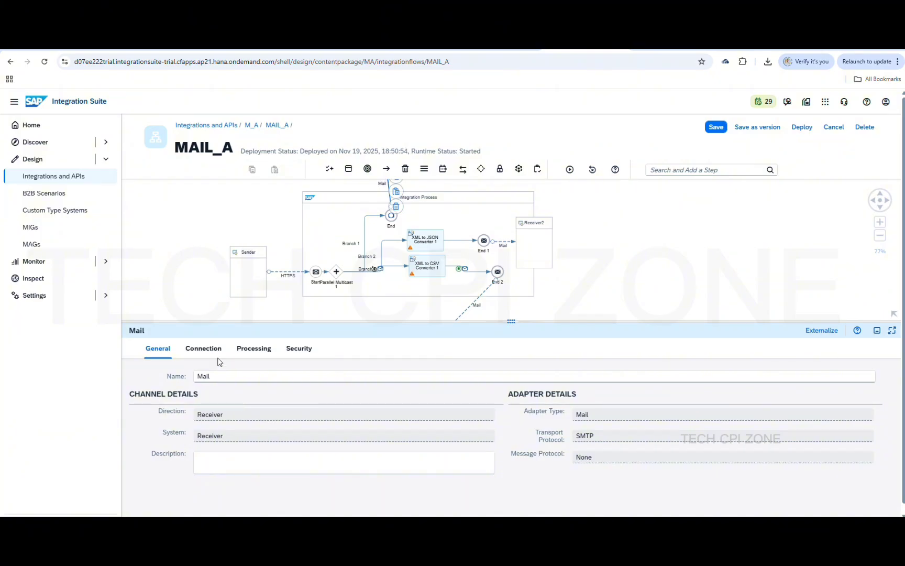
Insert _${date:now:yyyy-MM-dd HH:mm:ss.SSSZ} after XMLFILE in the upper mail channel's attachment name
{"action": "left_click", "coordinate": [250, 350]}
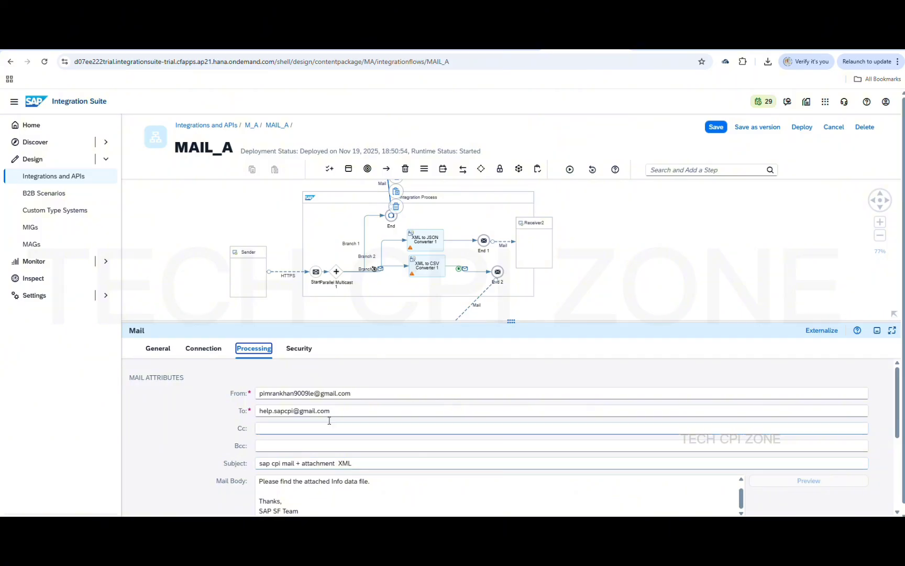
{"action": "scroll", "coordinate": [329, 421], "scroll_direction": "down", "scroll_amount": 3}
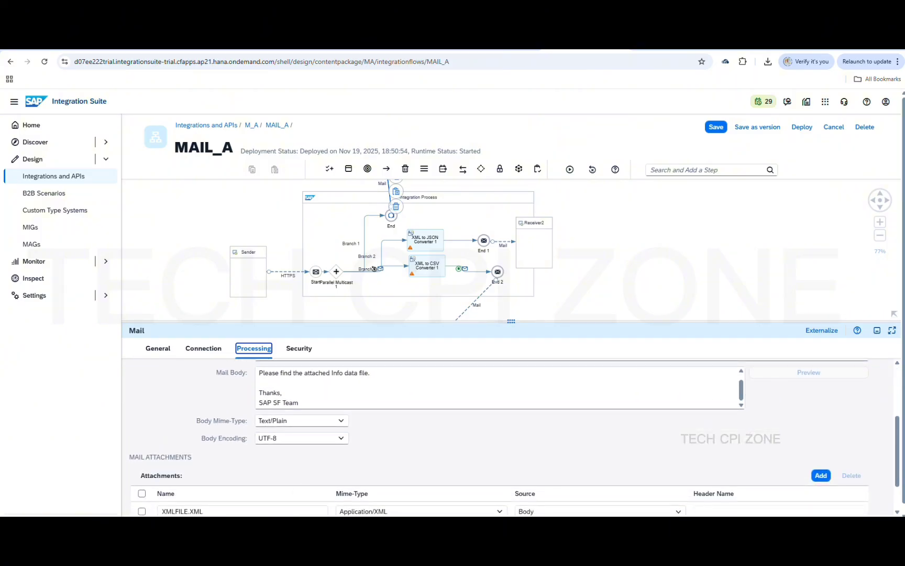
{"action": "left_click", "coordinate": [189, 510]}
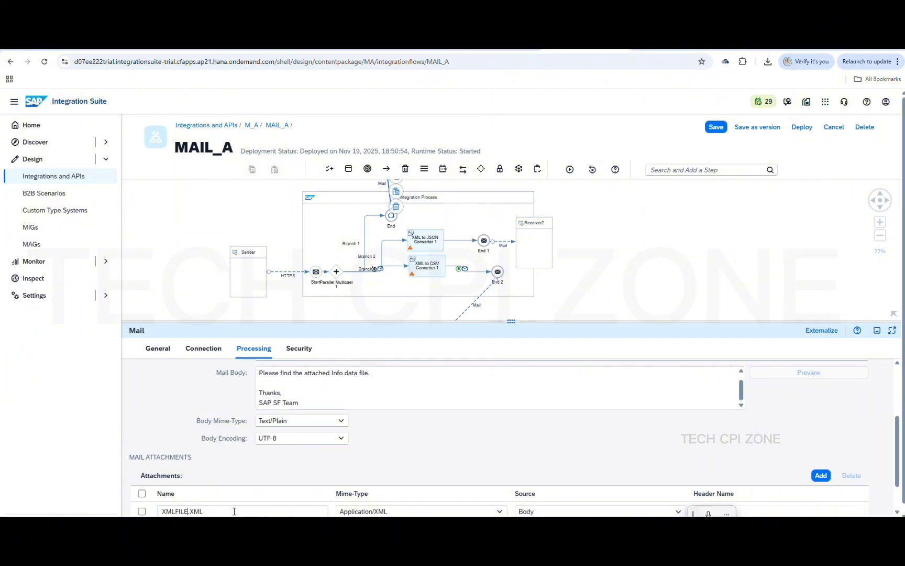
{"action": "type", "text": "_"}
{"action": "type", "text": "${date:now:yyyy-MM-dd HH:mm:ss.SSSZ}"}
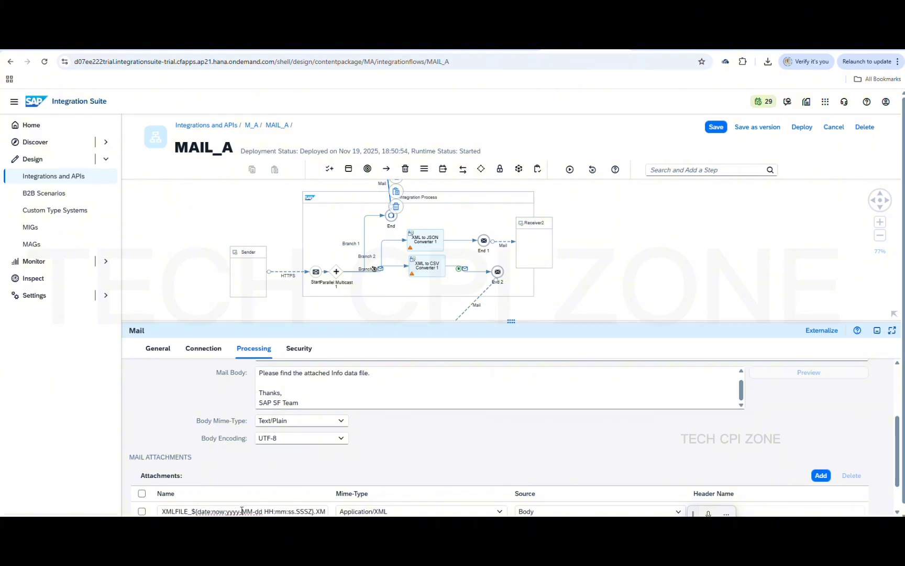
Save MAIL_A and redeploy it to the Cloud Integration runtime, then switch to Gmail
{"action": "left_click", "coordinate": [713, 126]}
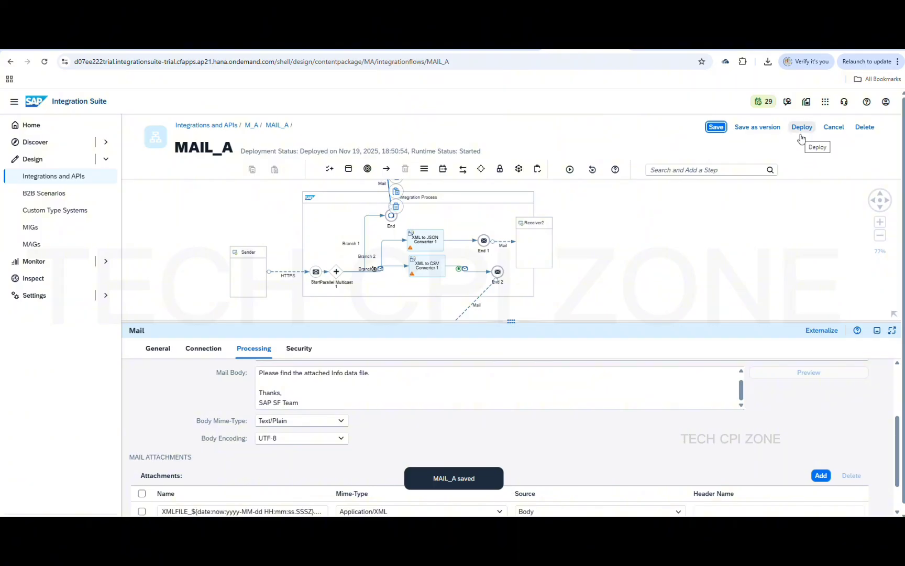
{"action": "left_click", "coordinate": [801, 135]}
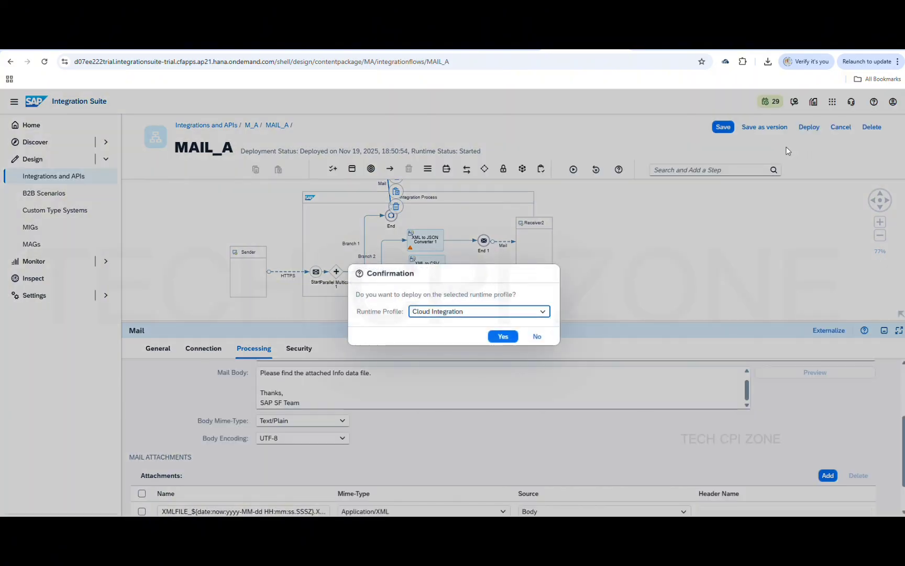
{"action": "left_click", "coordinate": [502, 336]}
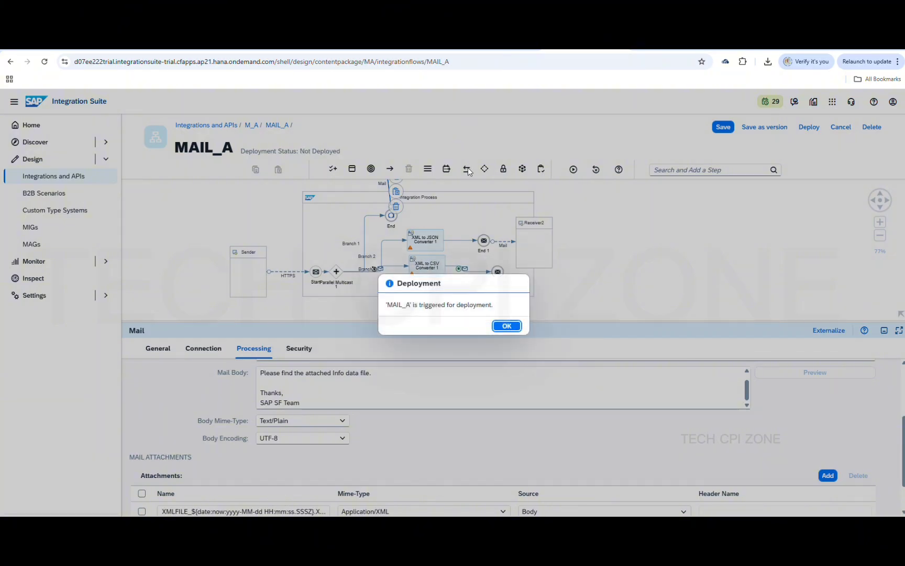
{"action": "left_click", "coordinate": [508, 327]}
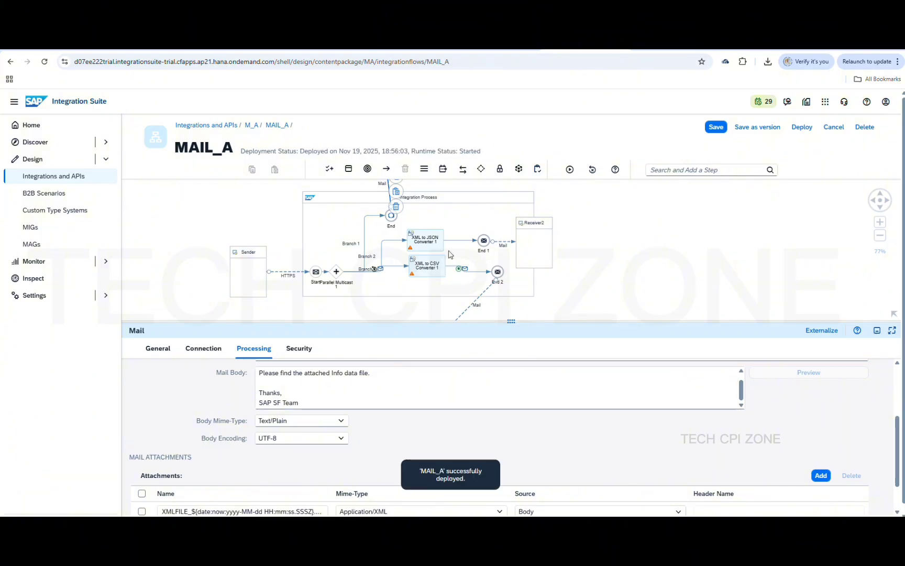
{"action": "left_click", "coordinate": [411, 44]}
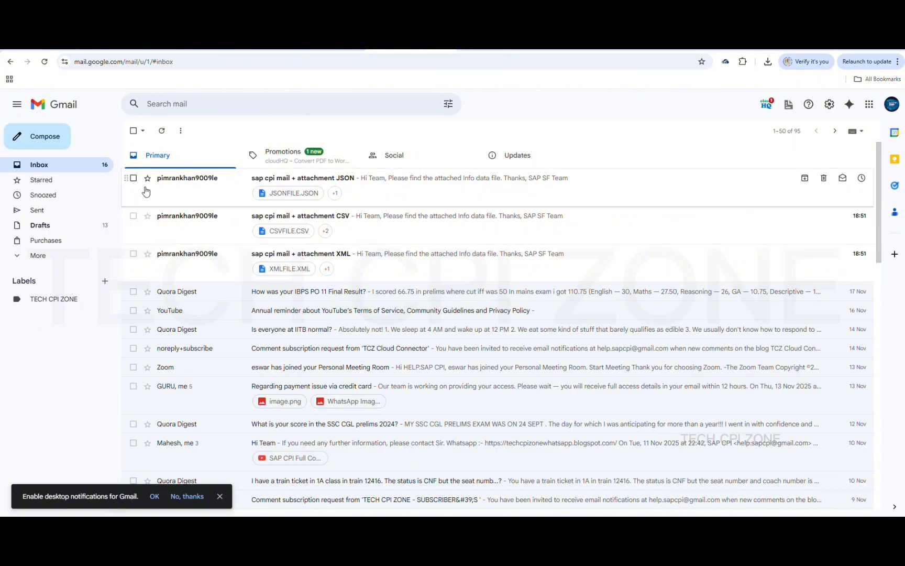
Delete the three earlier sap cpi JSON, CSV and XML test mails from the inbox
{"action": "left_click", "coordinate": [133, 178]}
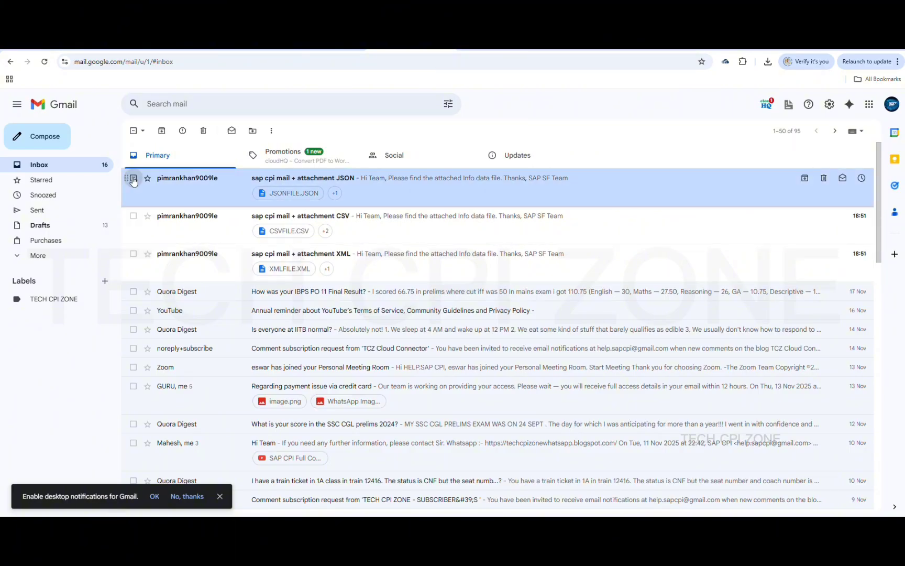
{"action": "left_click", "coordinate": [133, 215]}
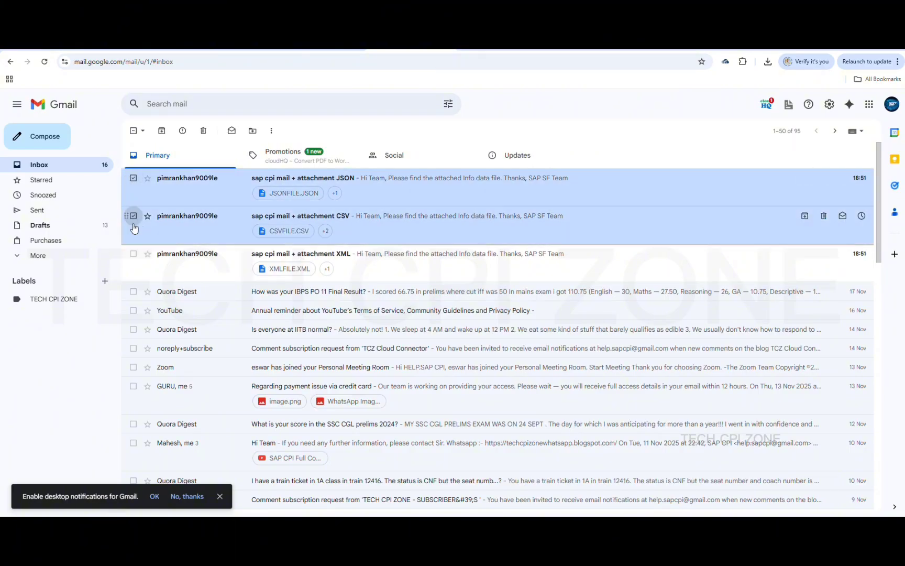
{"action": "left_click", "coordinate": [134, 255]}
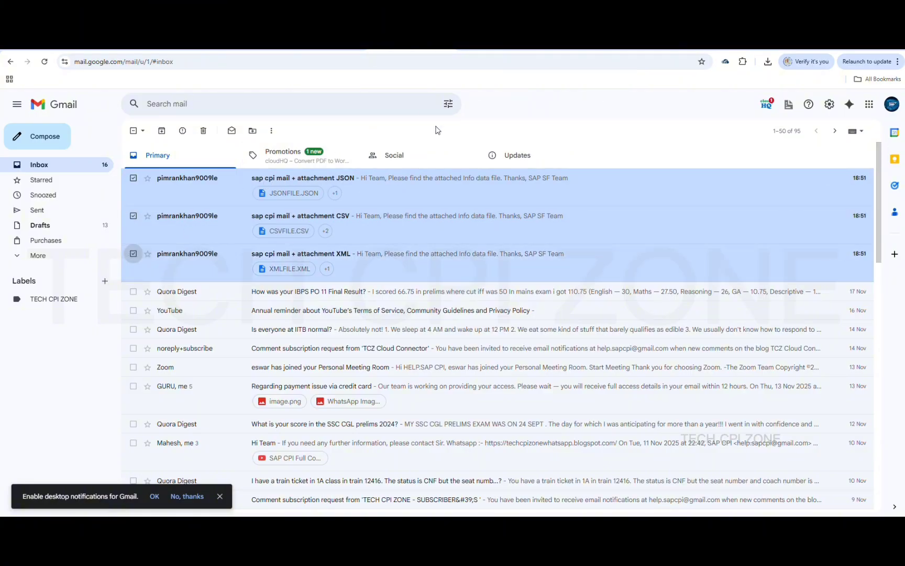
{"action": "left_click", "coordinate": [203, 131]}
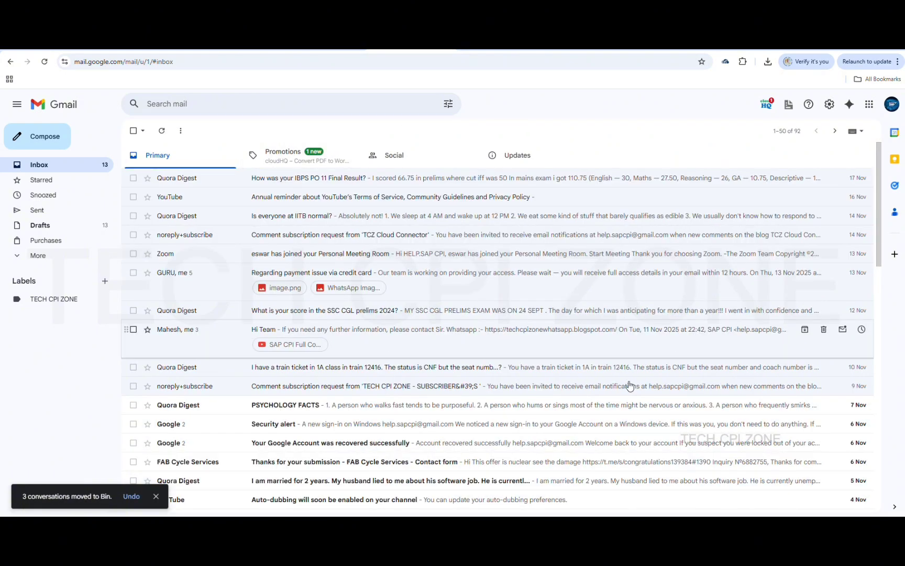
{"action": "left_click", "coordinate": [622, 524]}
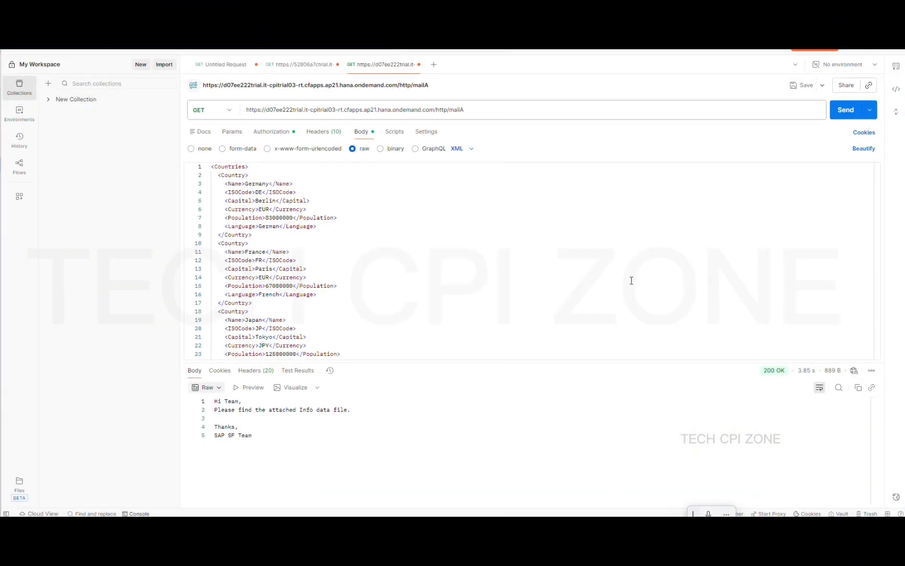
Resend the GET mailA request from Postman and return to Gmail
{"action": "left_click", "coordinate": [844, 111]}
{"action": "key", "text": "alt+Tab"}
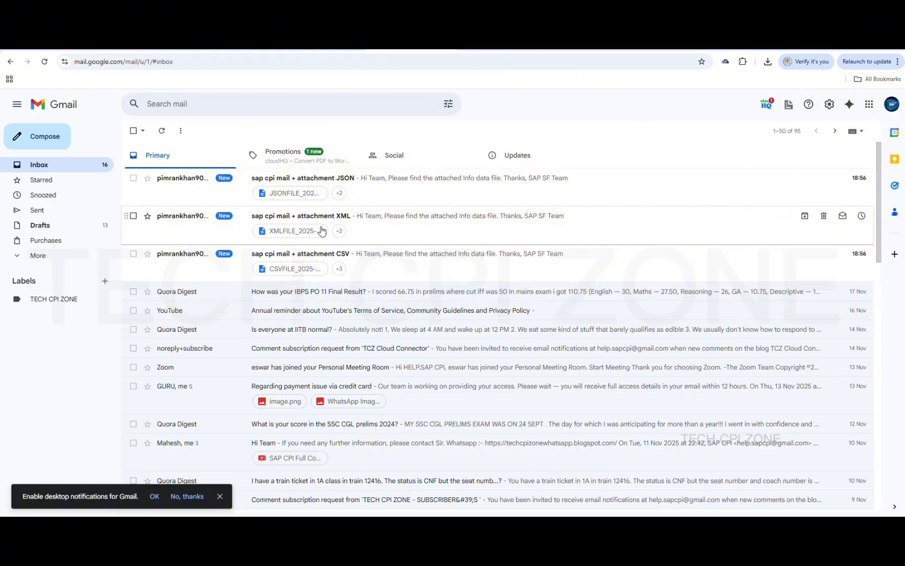
Open the new 'sap cpi mail + attachment JSON' email and preview its timestamped JSONFILE attachment
{"action": "left_click", "coordinate": [312, 179]}
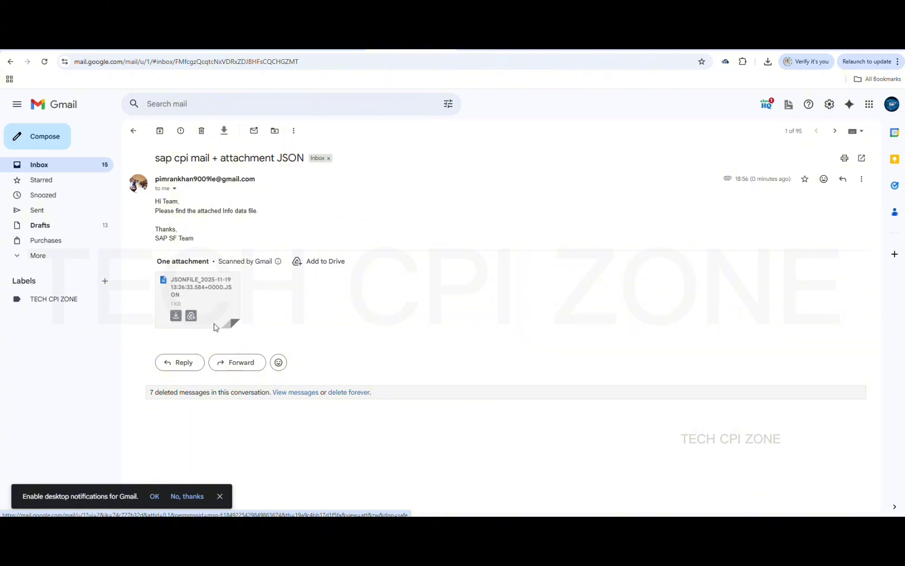
{"action": "left_click", "coordinate": [214, 322]}
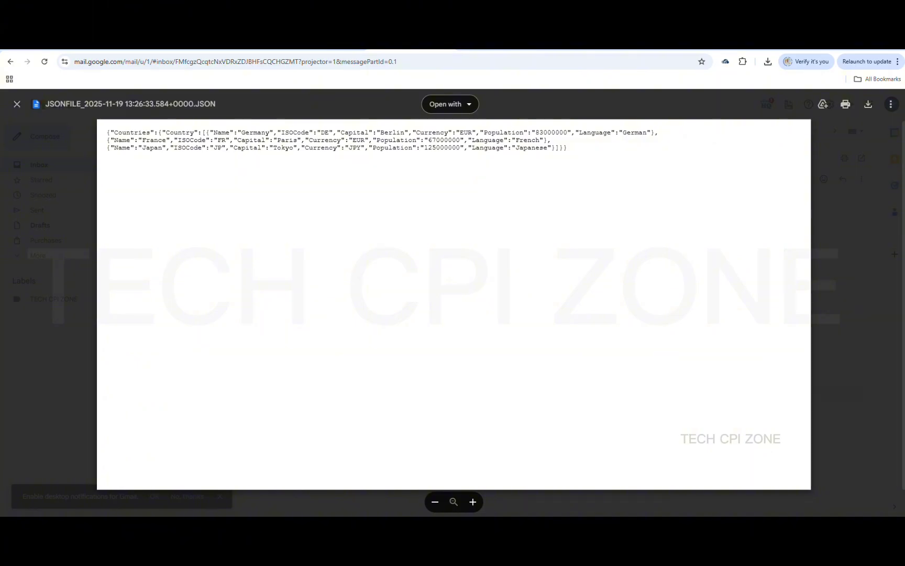
Launch the Windows Clock app by searching 'clo', then open a new browser tab
{"action": "key", "text": "super"}
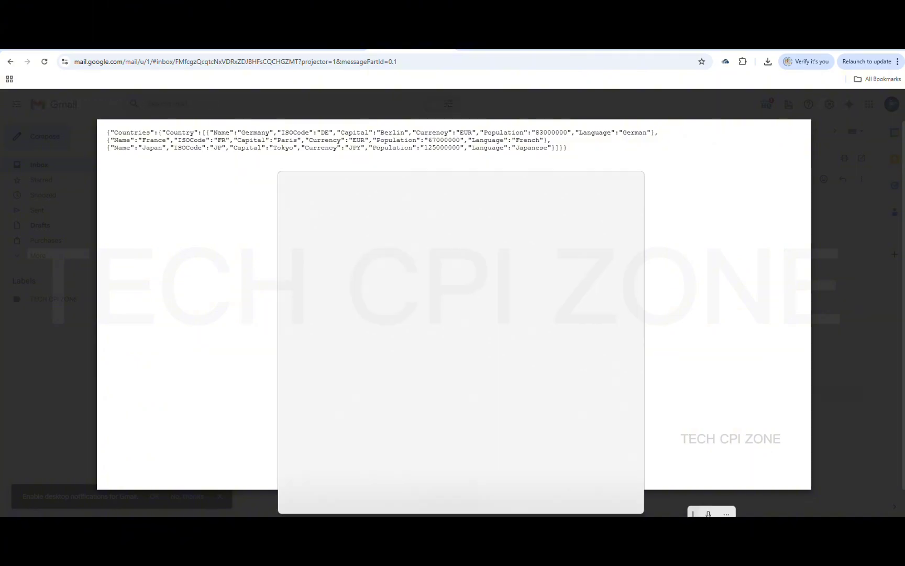
{"action": "type", "text": "clo"}
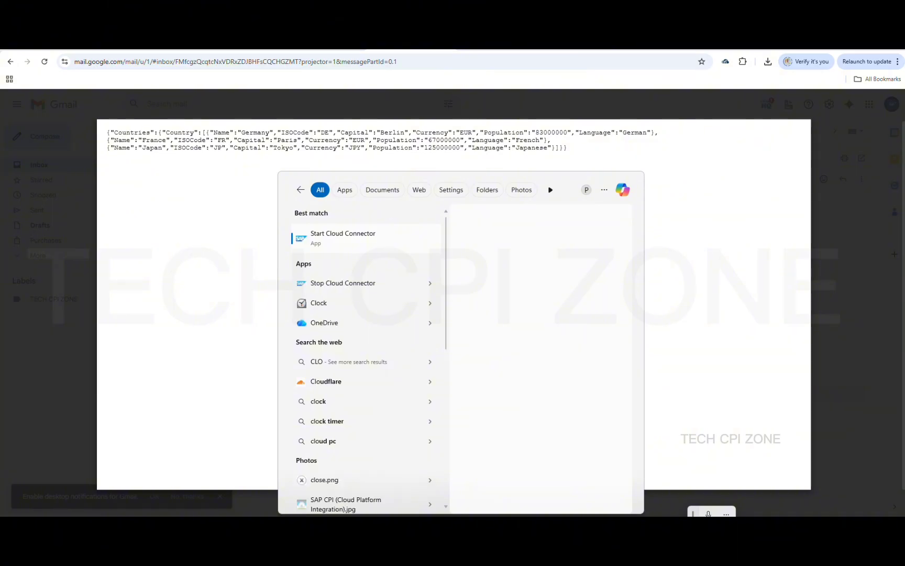
{"action": "left_click", "coordinate": [349, 304]}
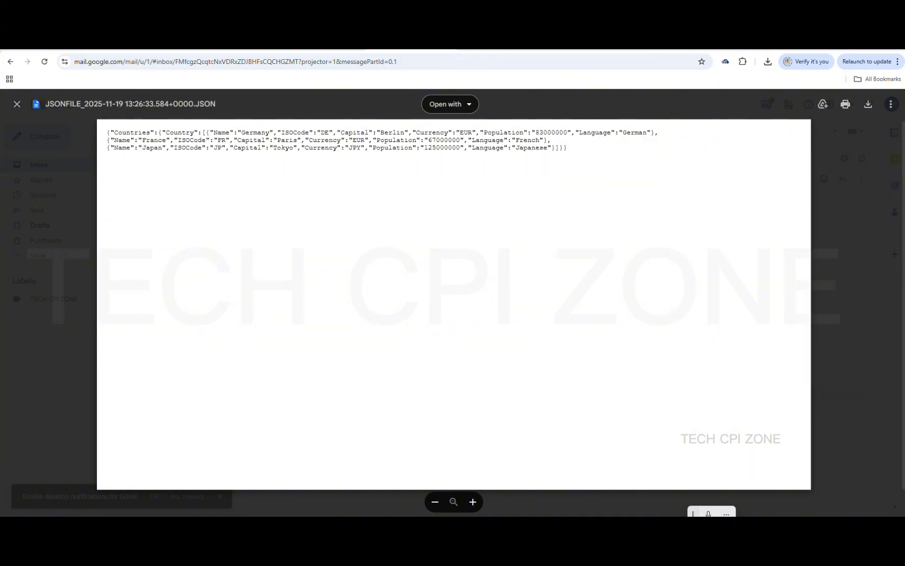
{"action": "key", "text": "ctrl+t"}
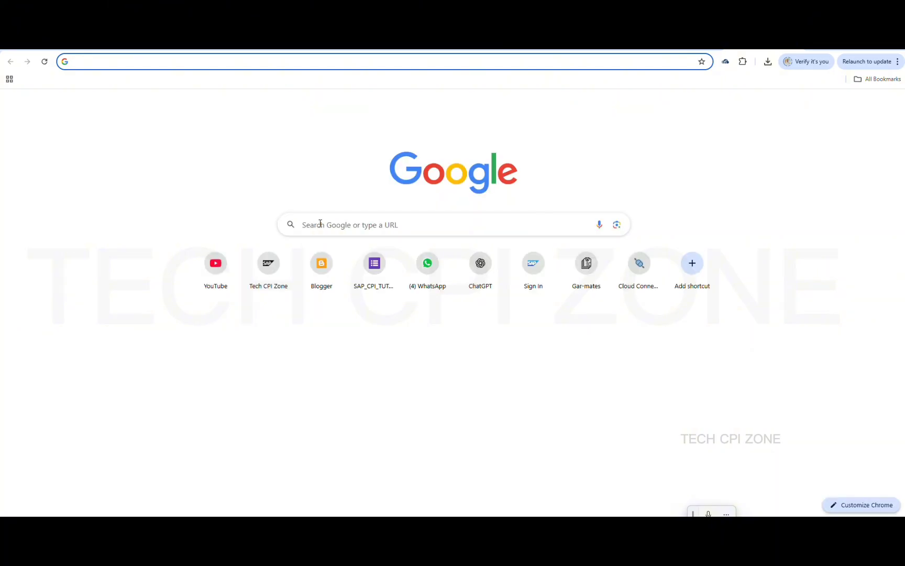
Search Google for the current time (6:58 pm IST, Wednesday 19 November 2025), then go back to the Gmail JSON preview
{"action": "left_click", "coordinate": [320, 224]}
{"action": "type", "text": "cU"}
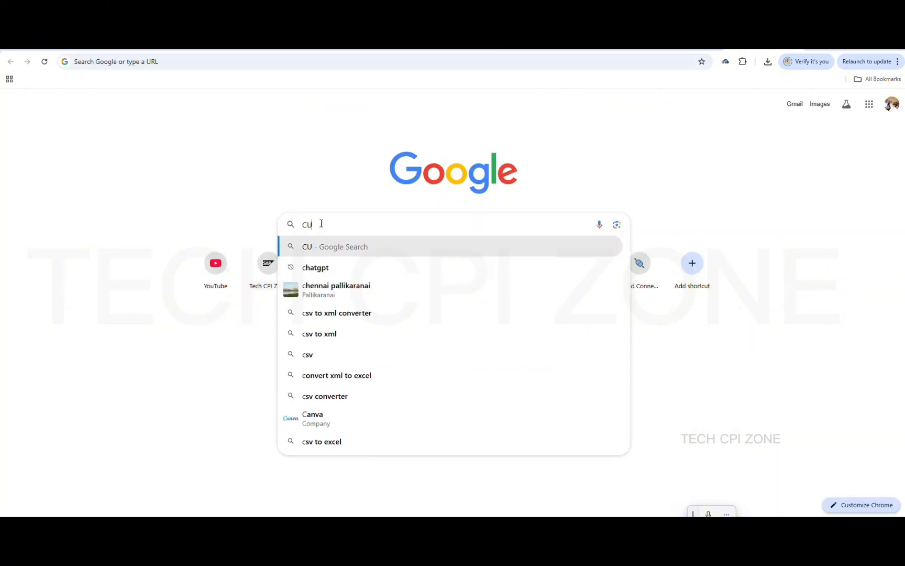
{"action": "type", "text": "REN"}
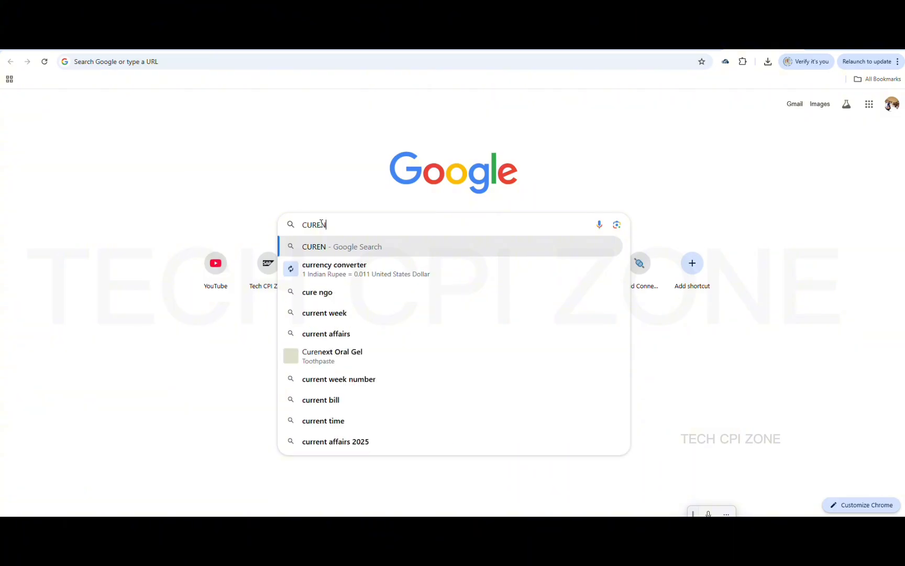
{"action": "type", "text": "T TI"}
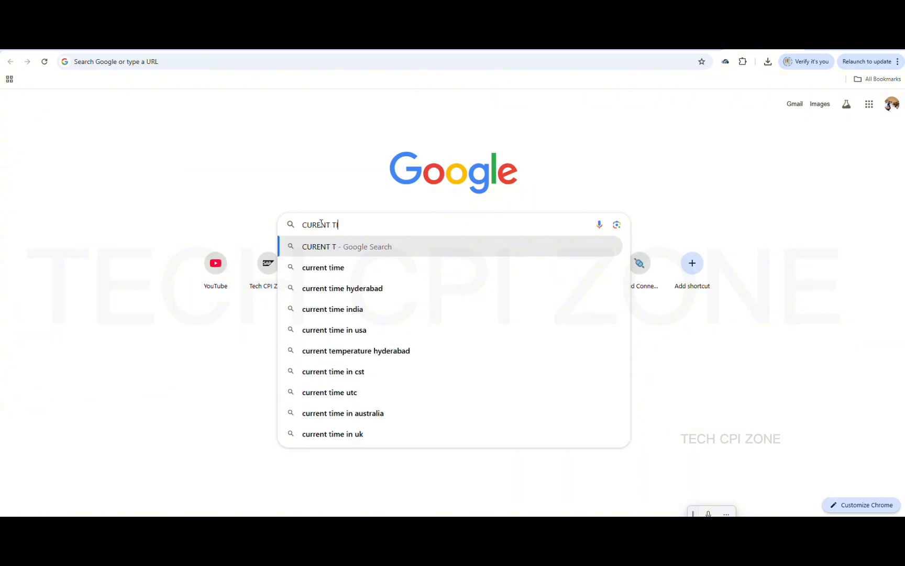
{"action": "type", "text": "ME DATE"}
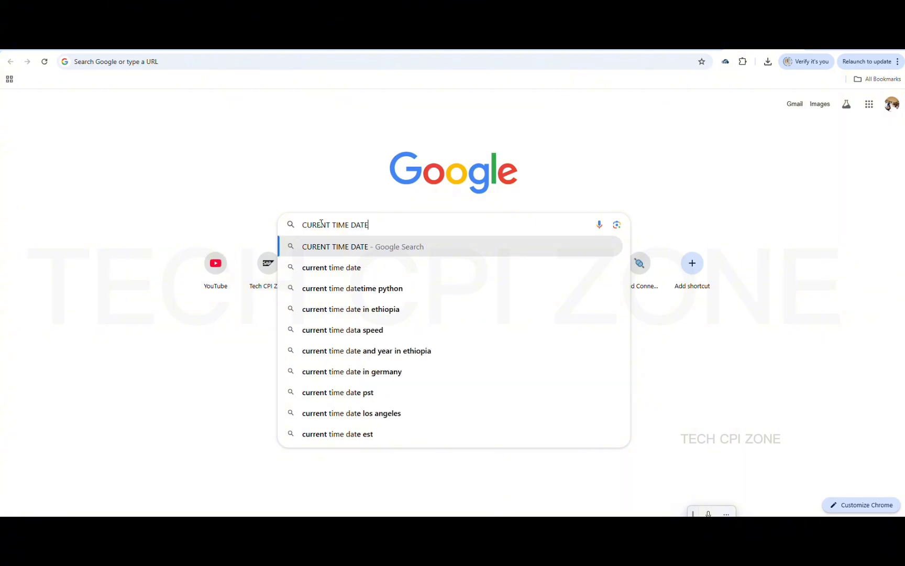
{"action": "key", "text": "Return"}
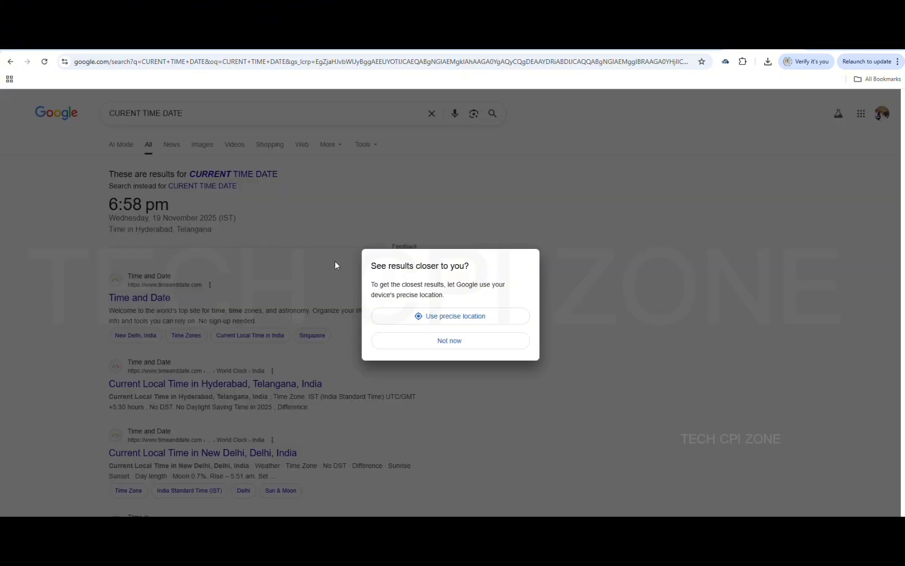
{"action": "left_click", "coordinate": [432, 344]}
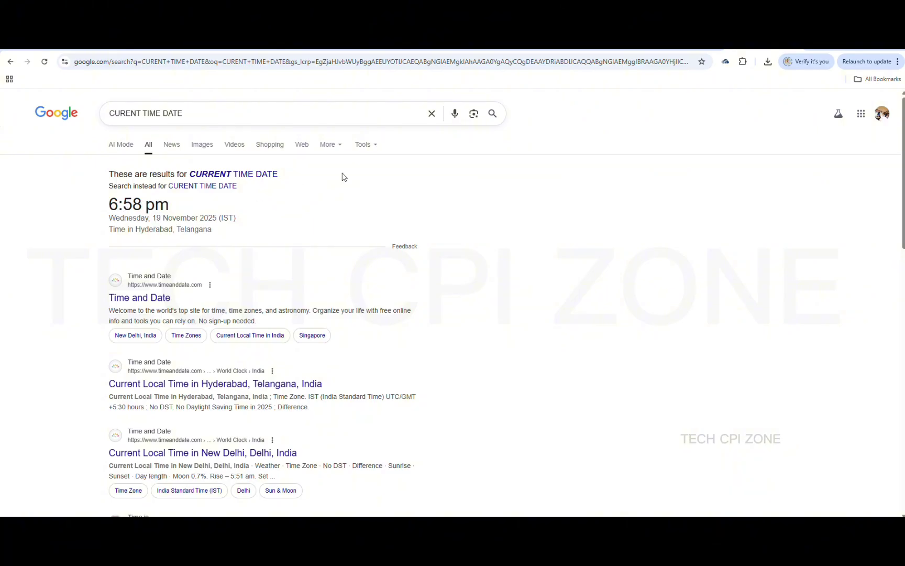
{"action": "left_click", "coordinate": [363, 44]}
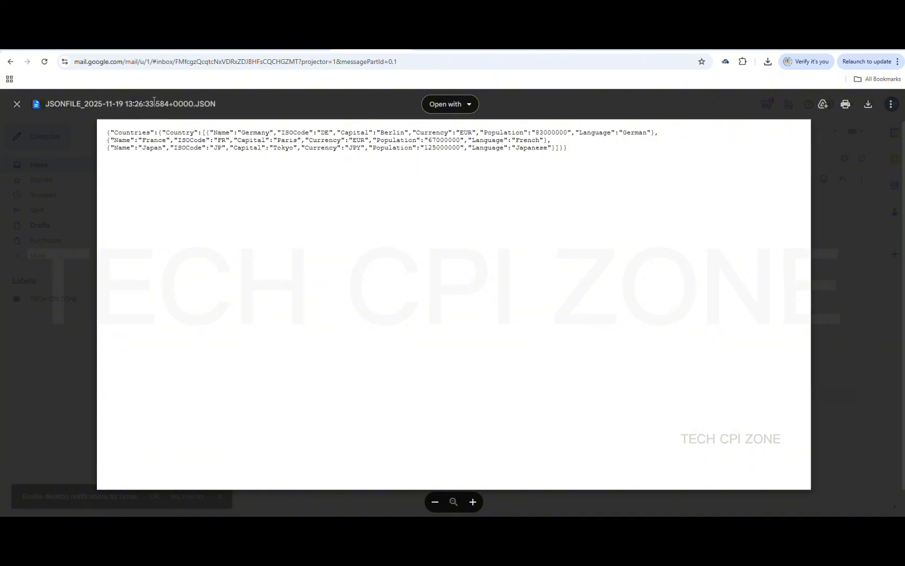
Close the JSON attachment preview, compare it against the MAIL_A integration flow, and come back to Gmail
{"action": "left_click", "coordinate": [17, 104]}
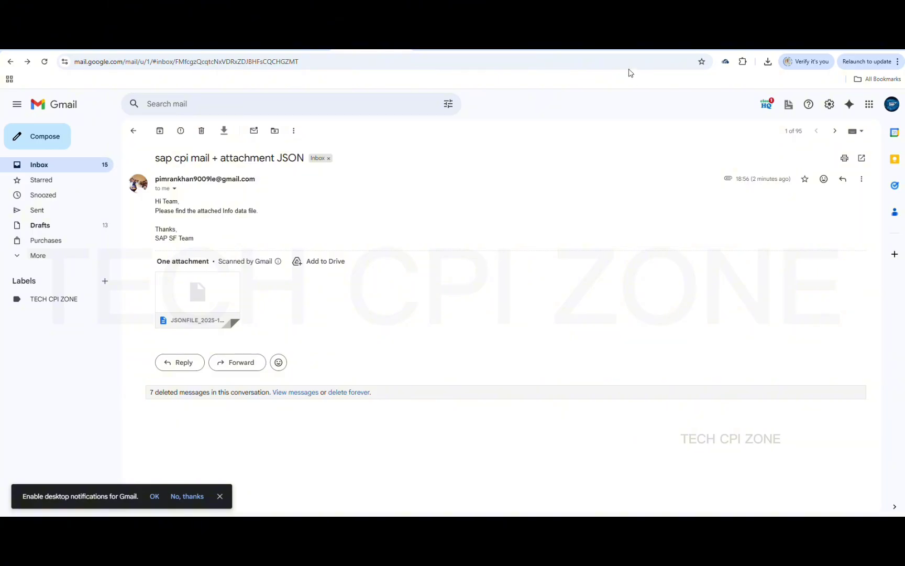
{"action": "left_click", "coordinate": [606, 44]}
{"action": "left_click", "coordinate": [528, 44]}
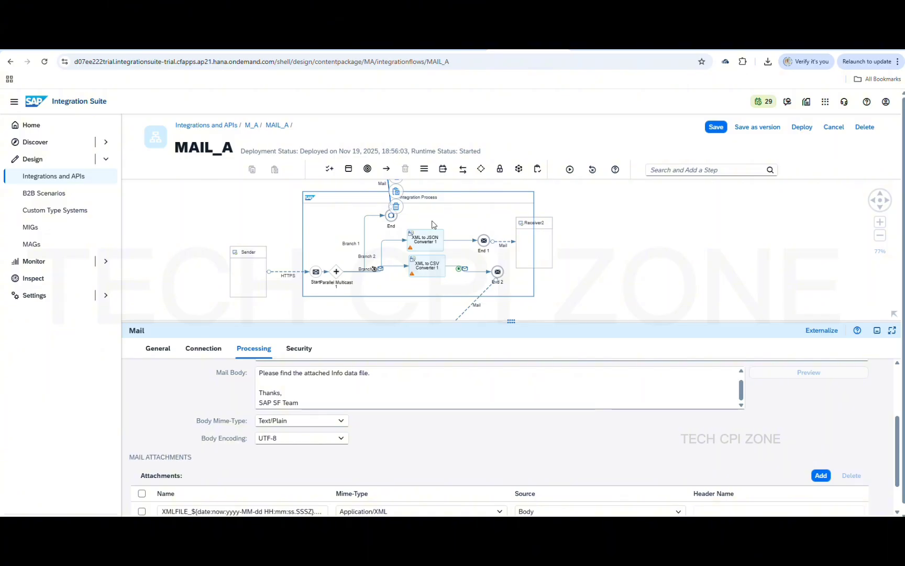
{"action": "left_click", "coordinate": [375, 45]}
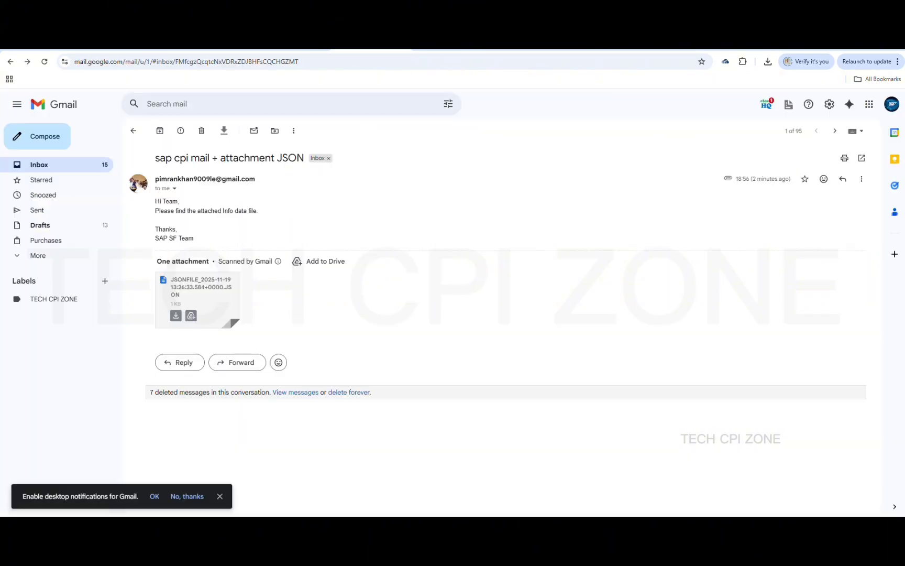
{"action": "left_click", "coordinate": [133, 130]}
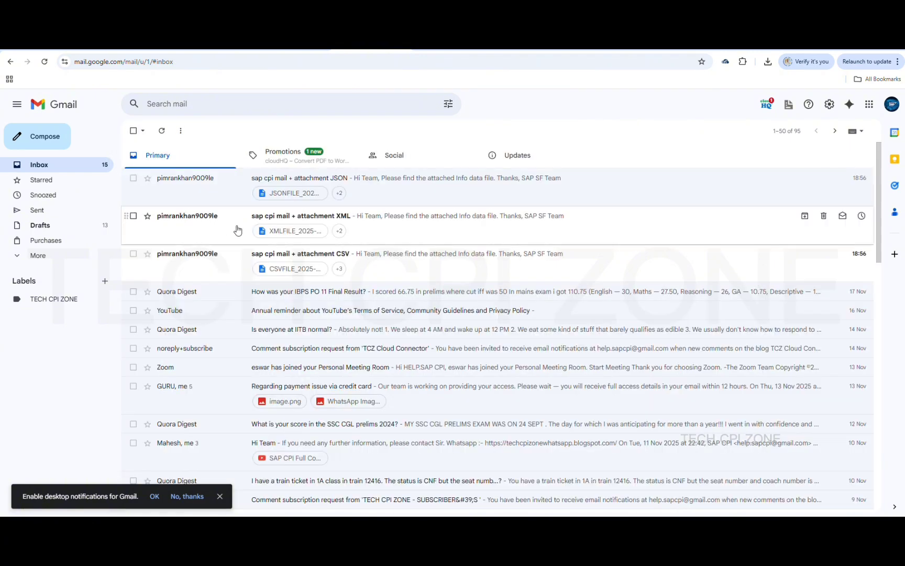
{"action": "left_click", "coordinate": [302, 233]}
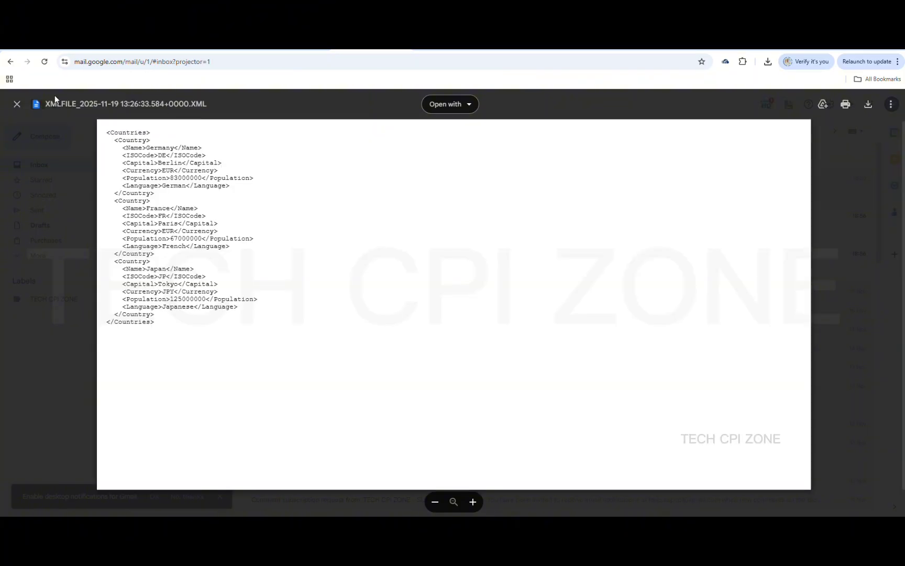
{"action": "left_click", "coordinate": [18, 105]}
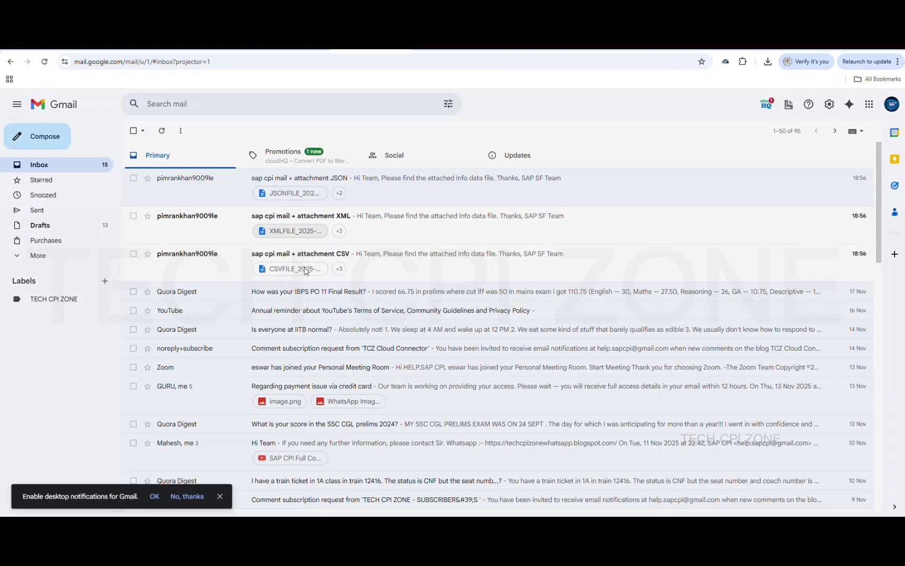
{"action": "left_click", "coordinate": [306, 270]}
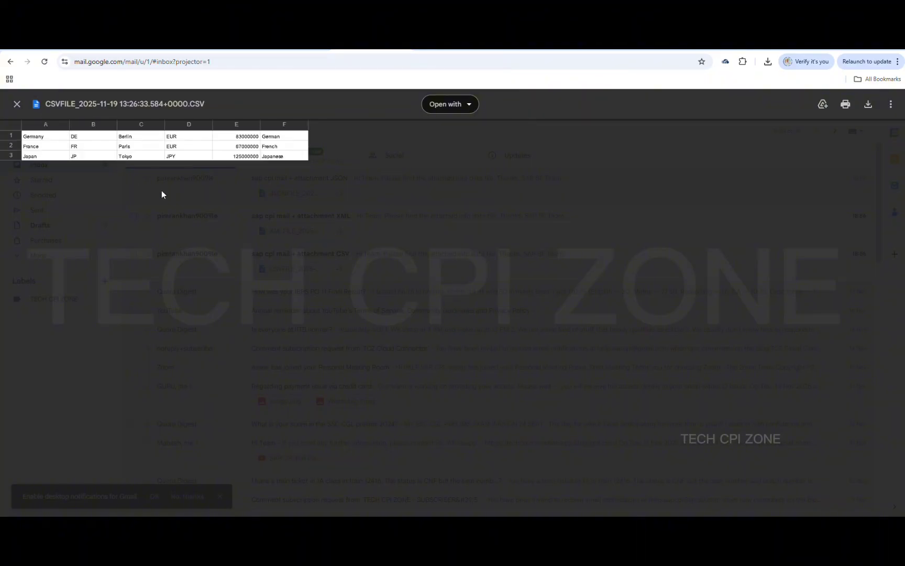
{"action": "left_click", "coordinate": [17, 104]}
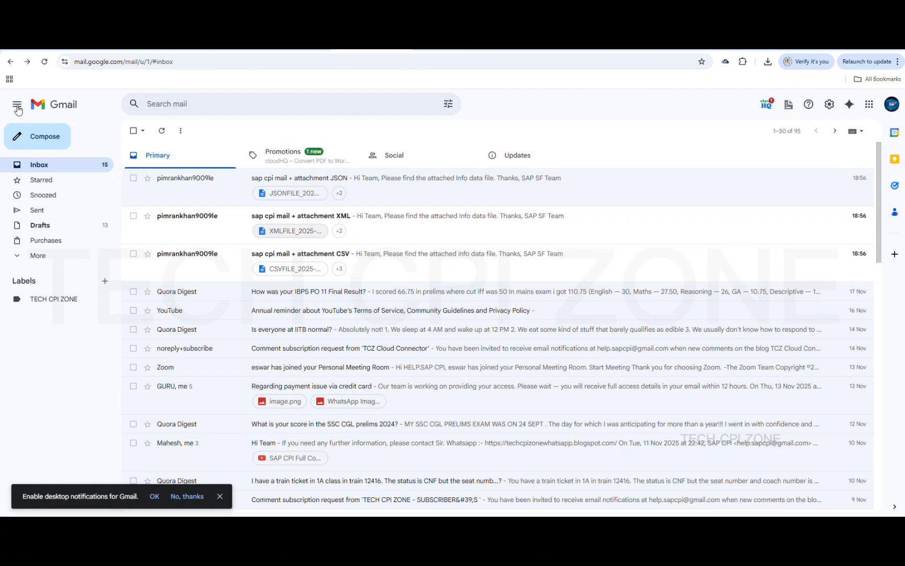
{"action": "left_click", "coordinate": [297, 194]}
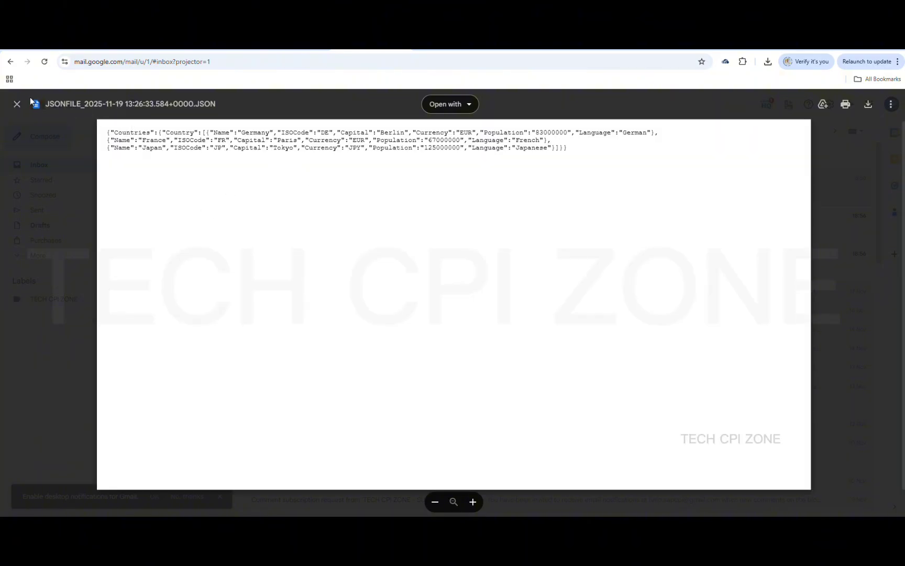
{"action": "left_click", "coordinate": [16, 104]}
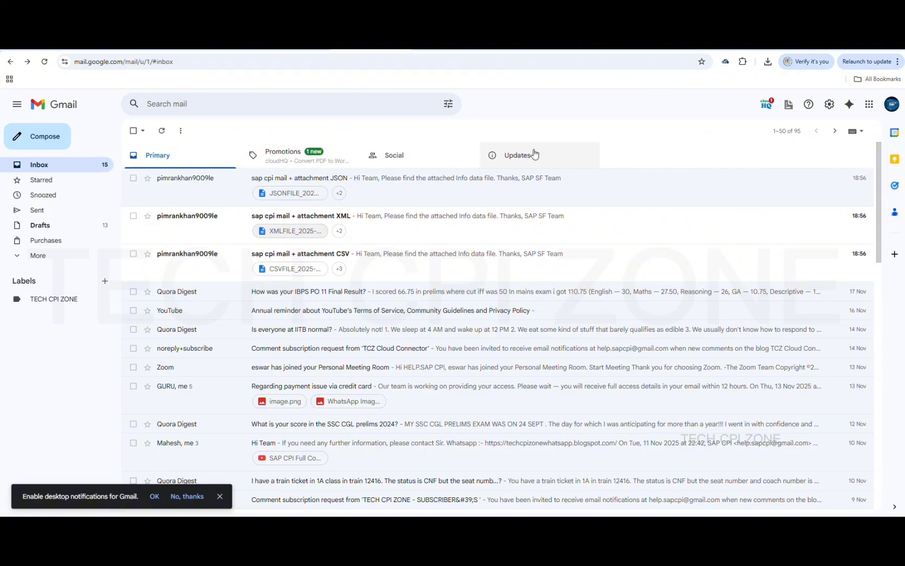